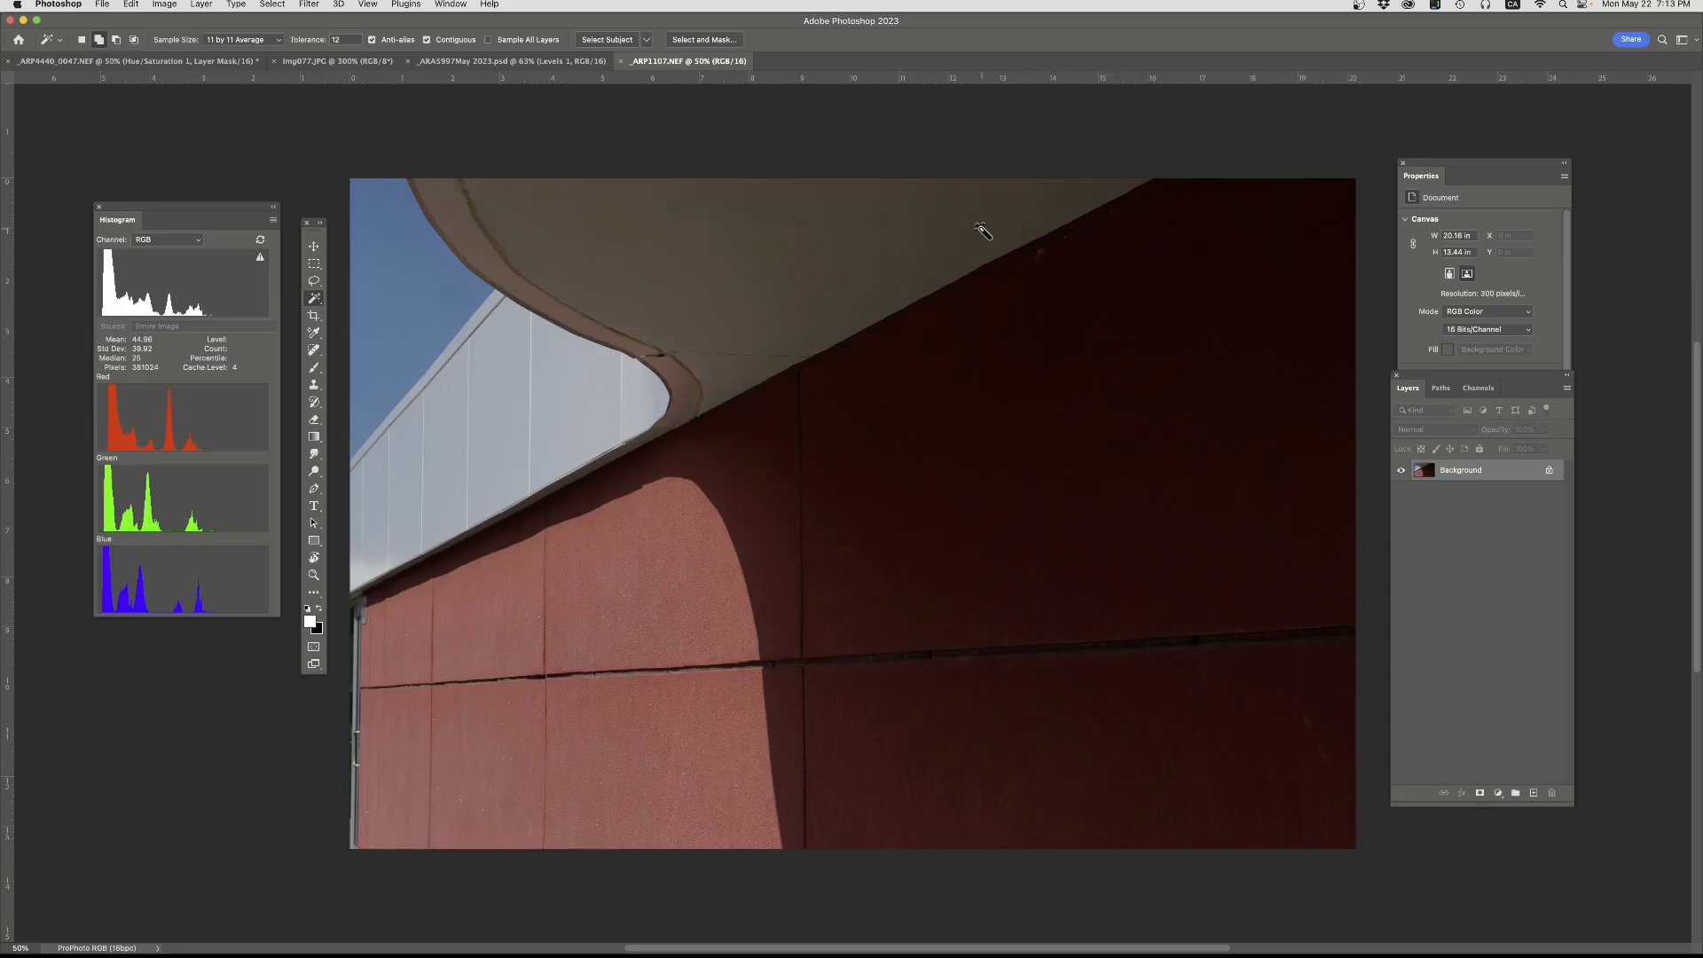
- Look through the four open images and return to the building photo _ARP1107.NEF
left_click(314, 247)
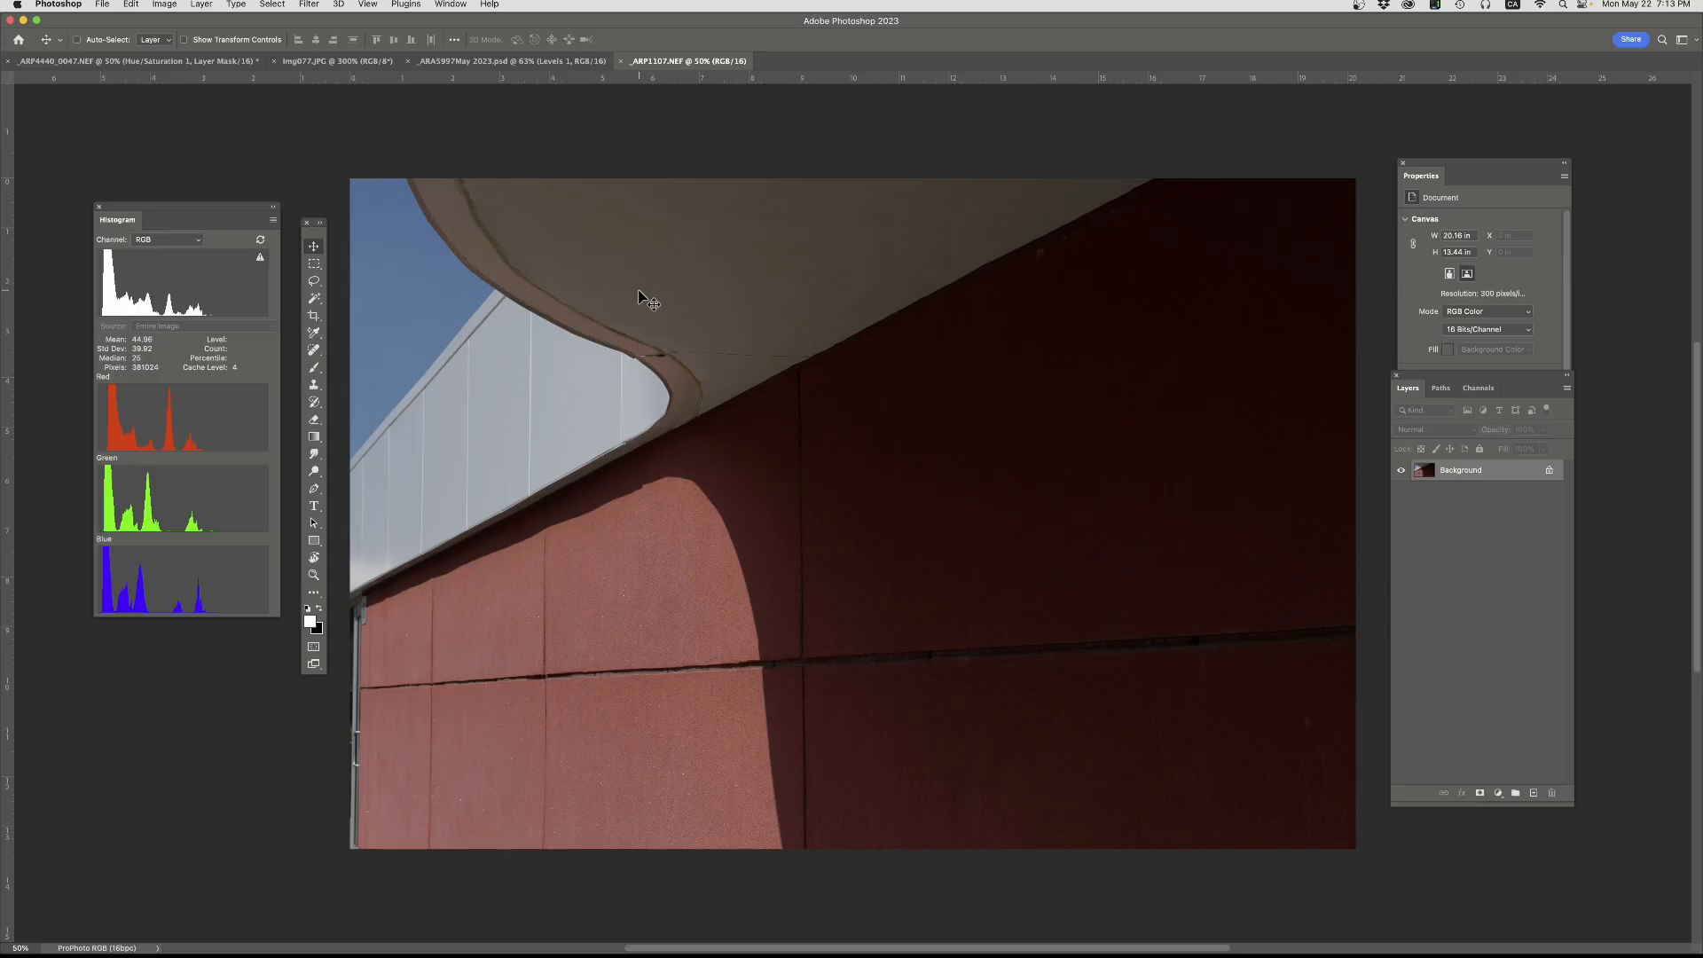
left_click(551, 62)
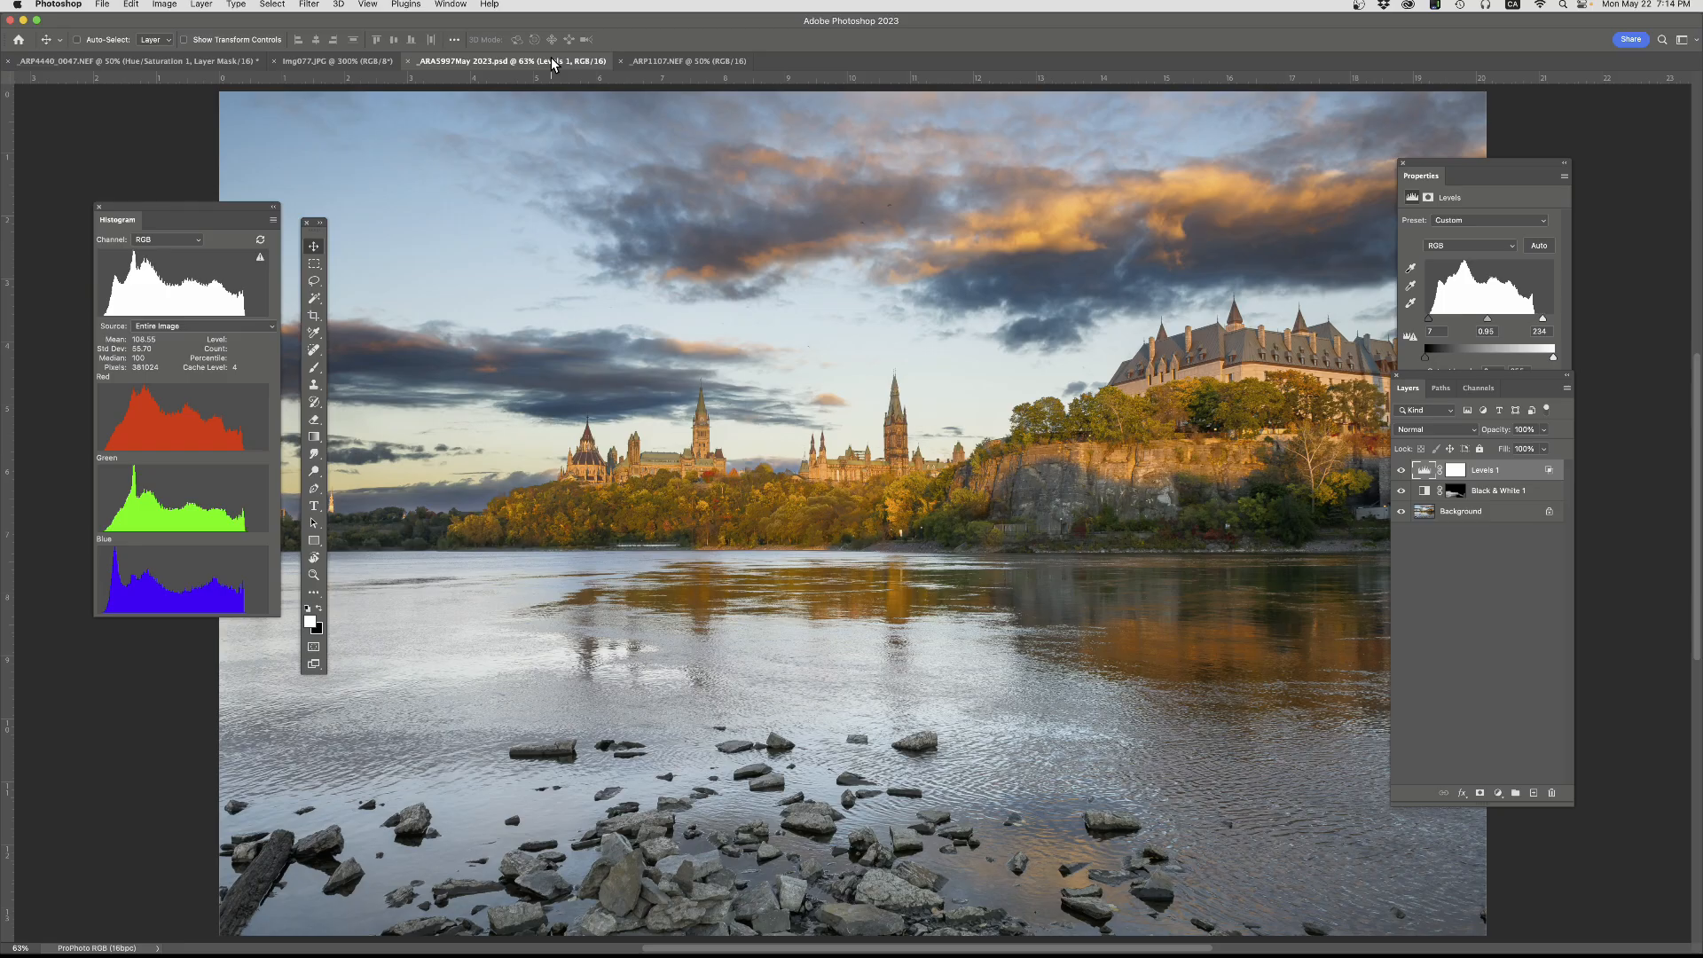
left_click(326, 61)
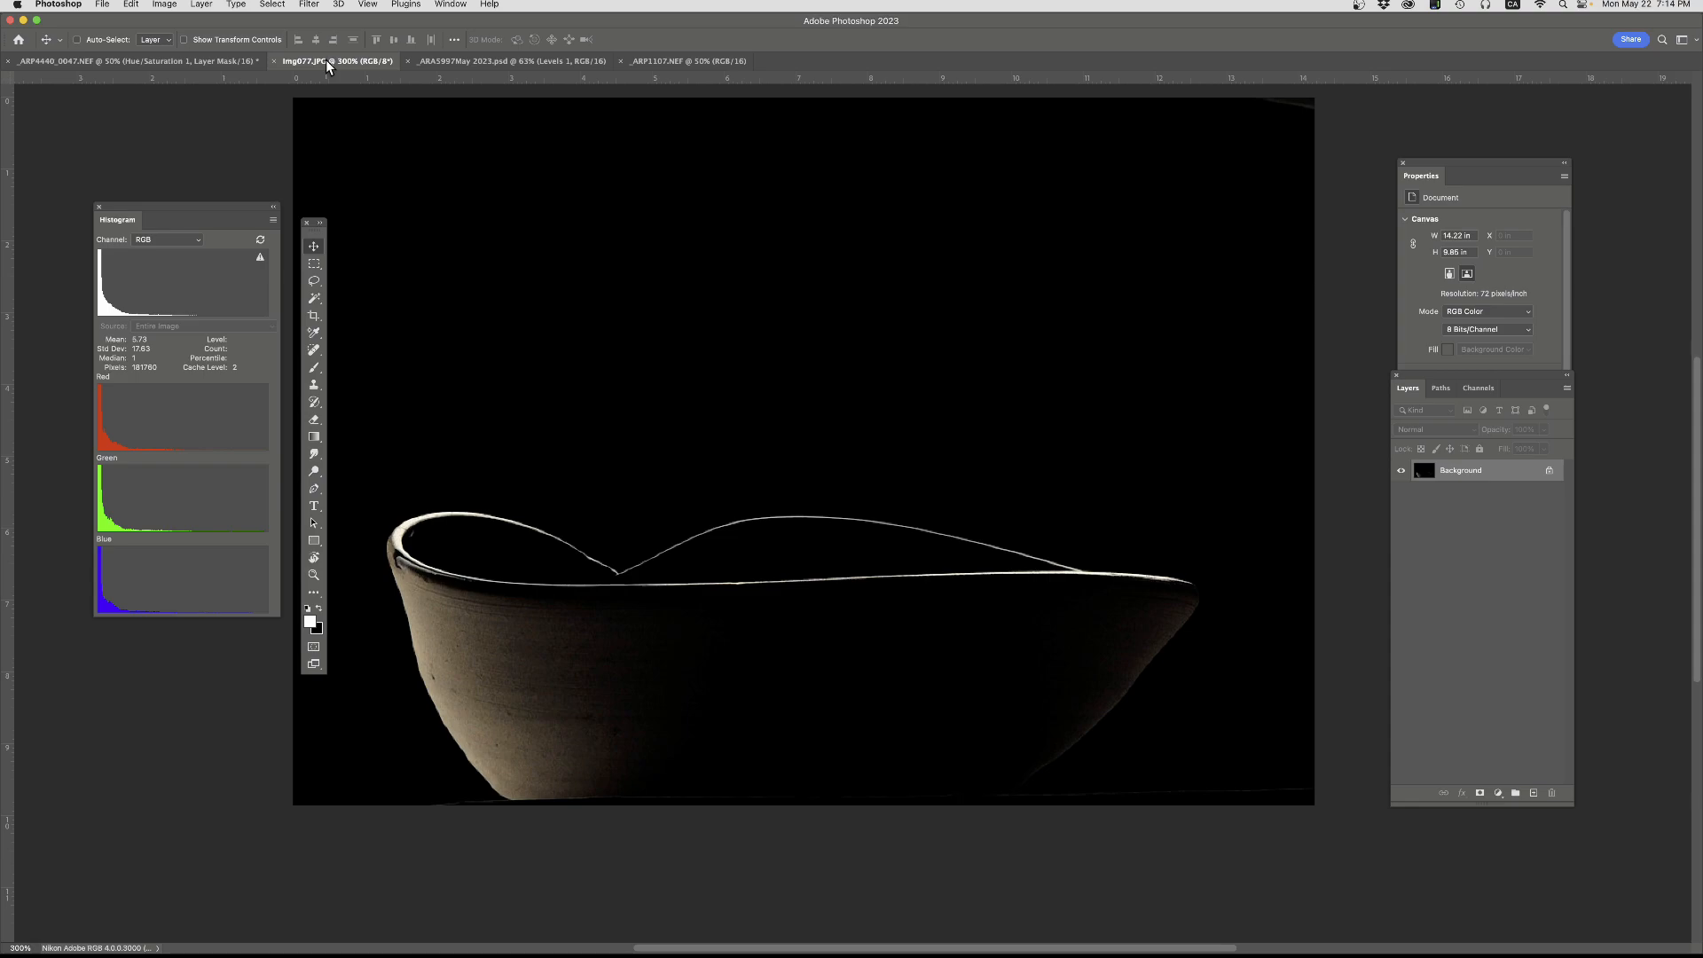
left_click(172, 63)
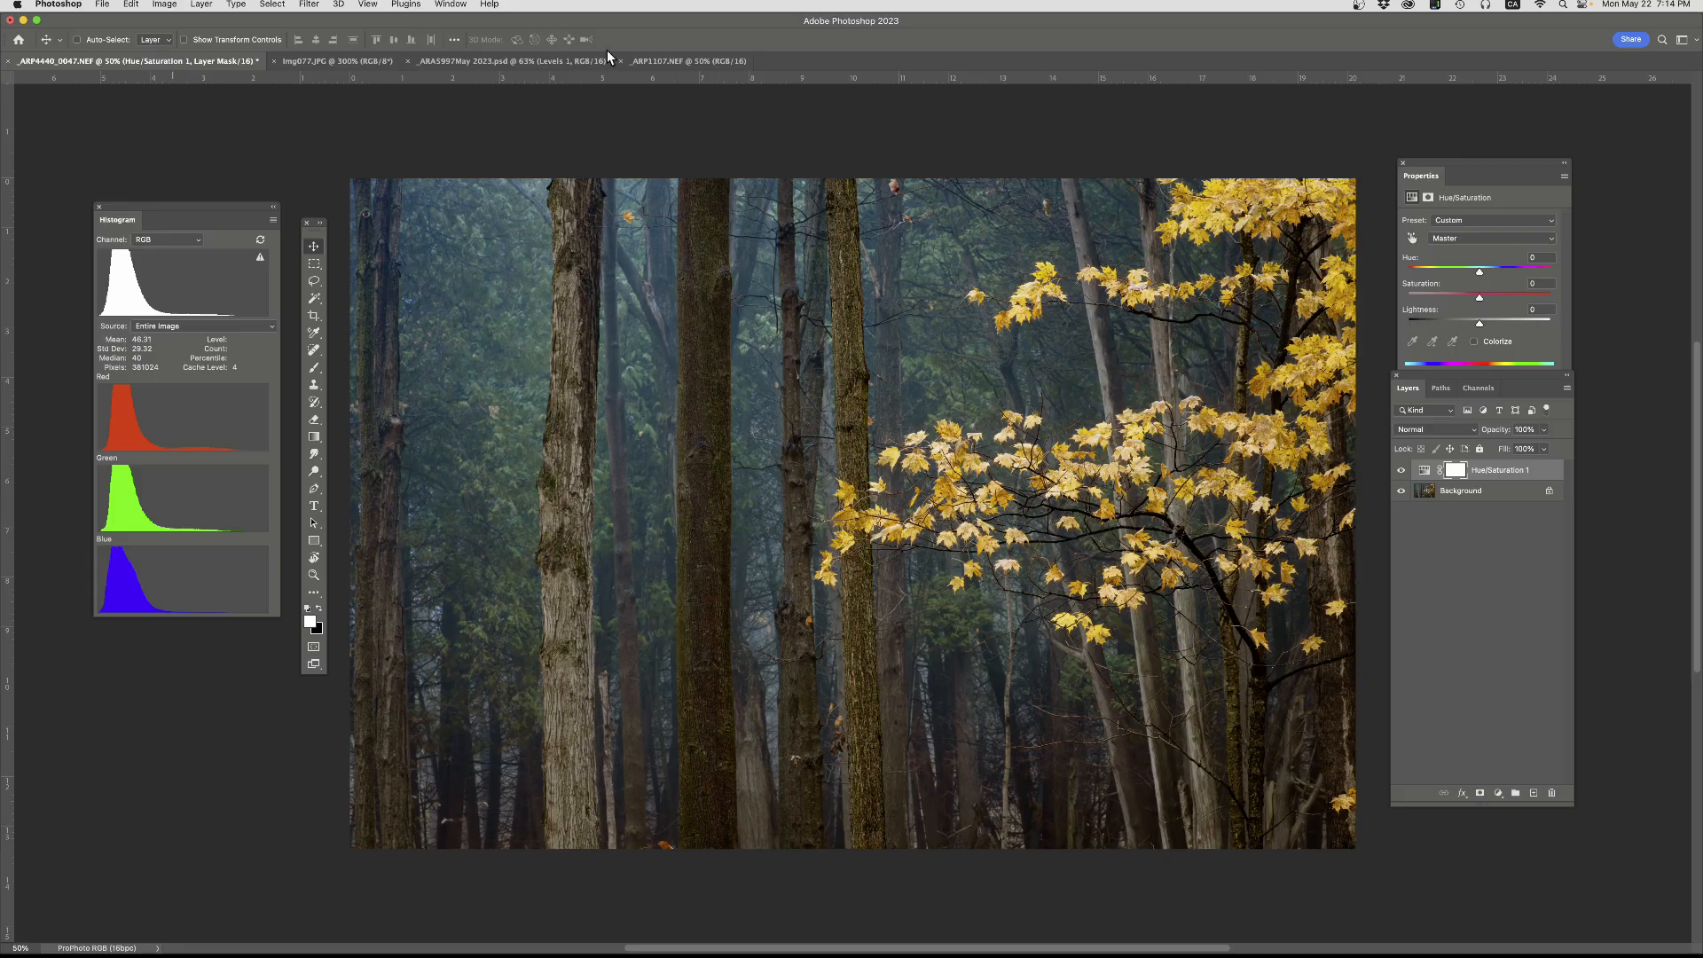
left_click(658, 61)
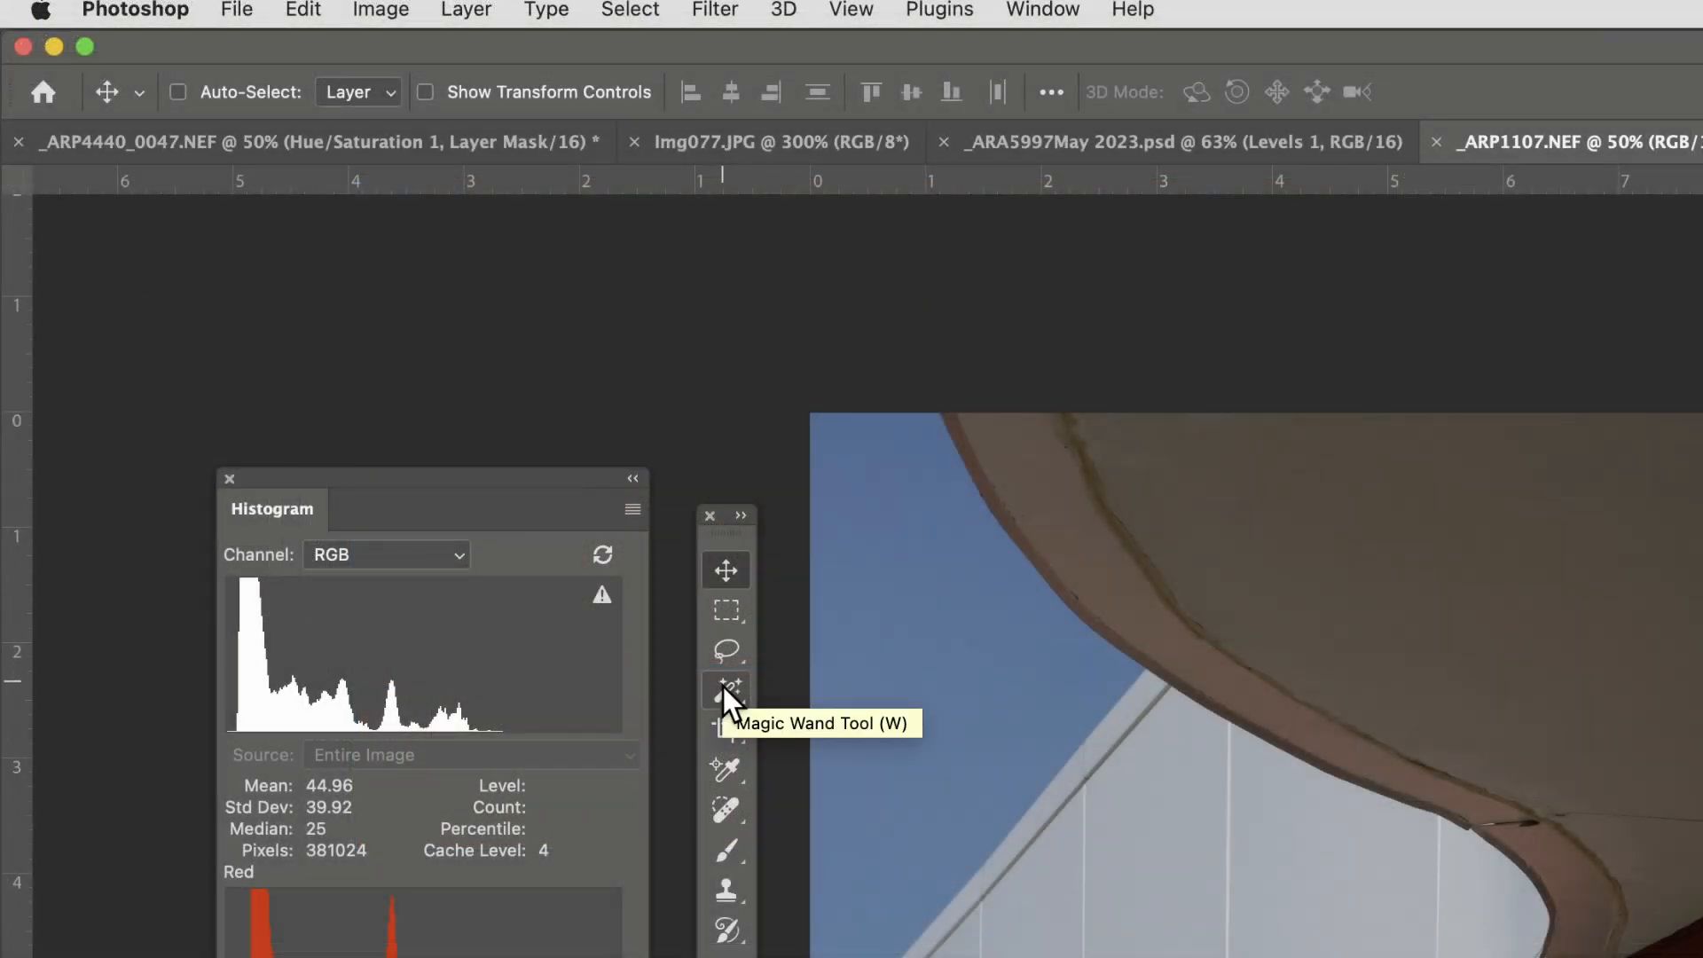
- Activate the Magic Wand tool and choose an 11 by 11 Average sample size
left_click(722, 686)
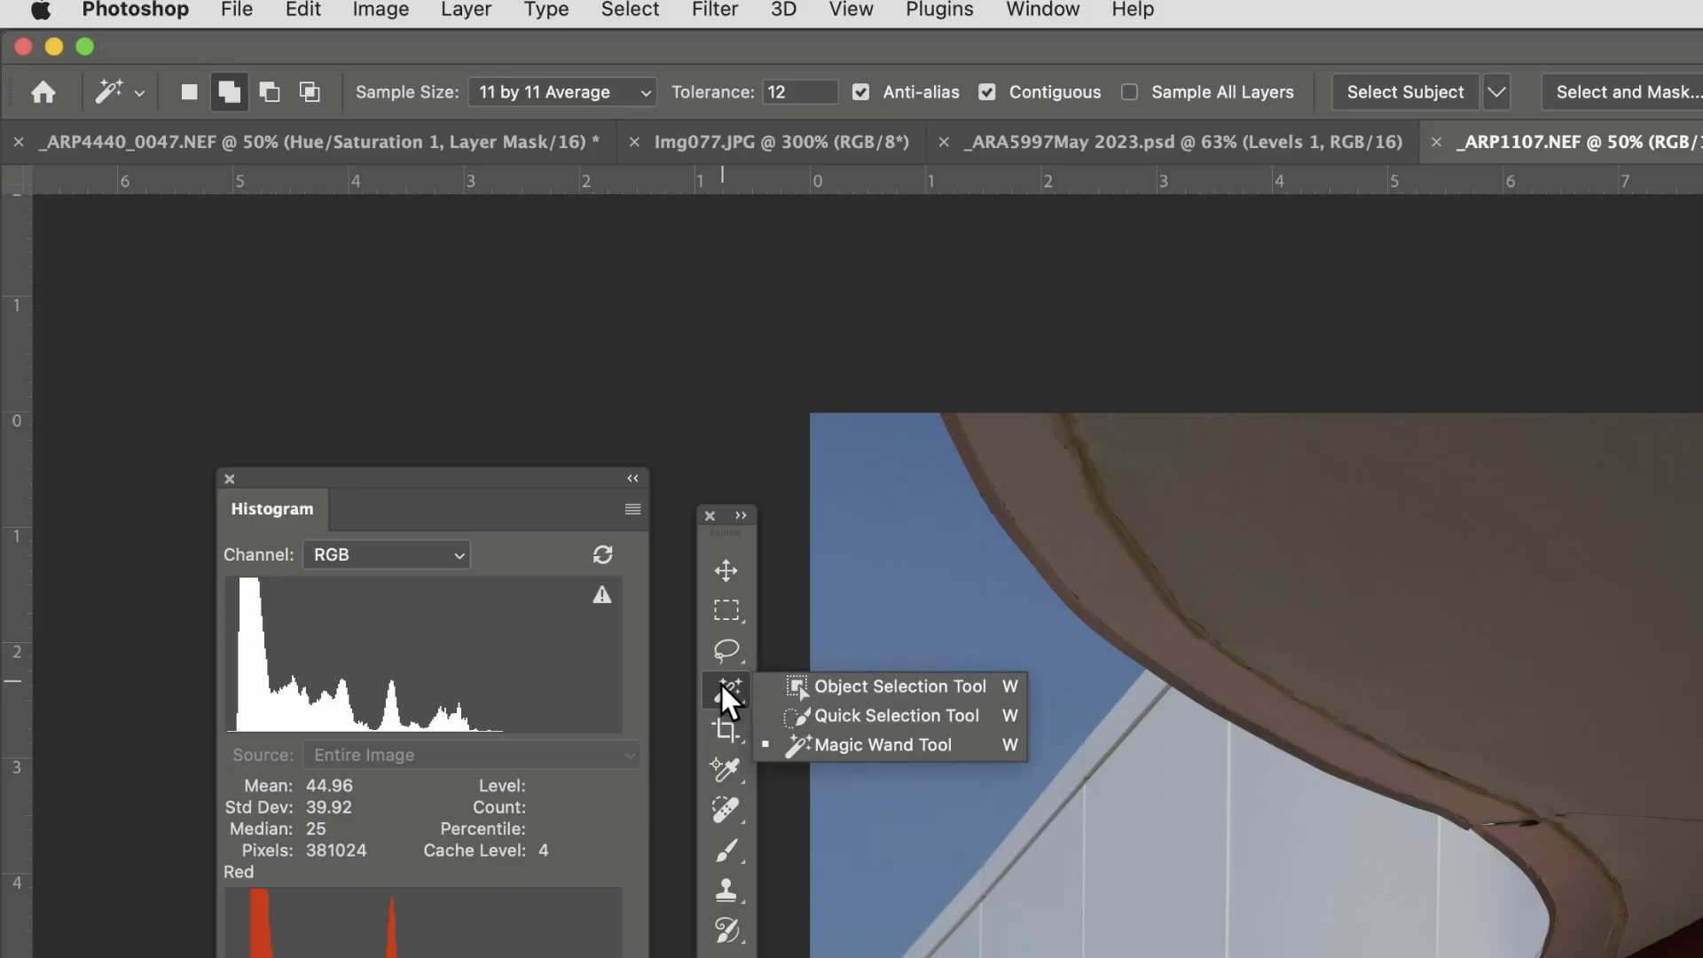
left_click(877, 745)
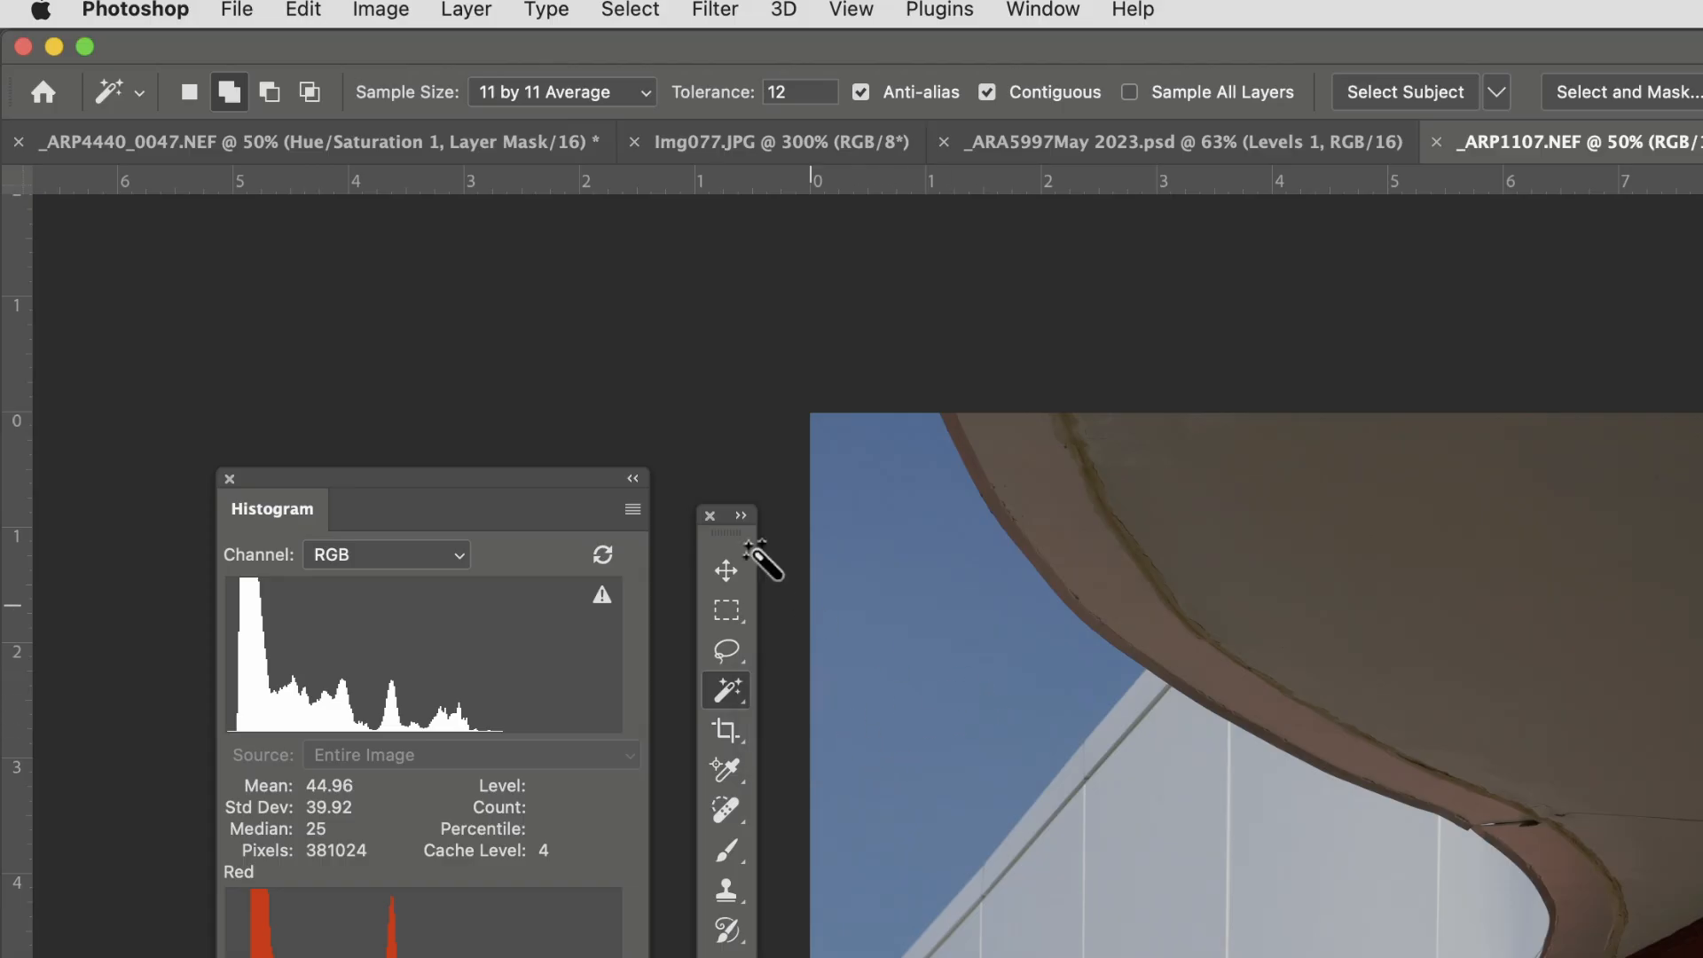
left_click(646, 88)
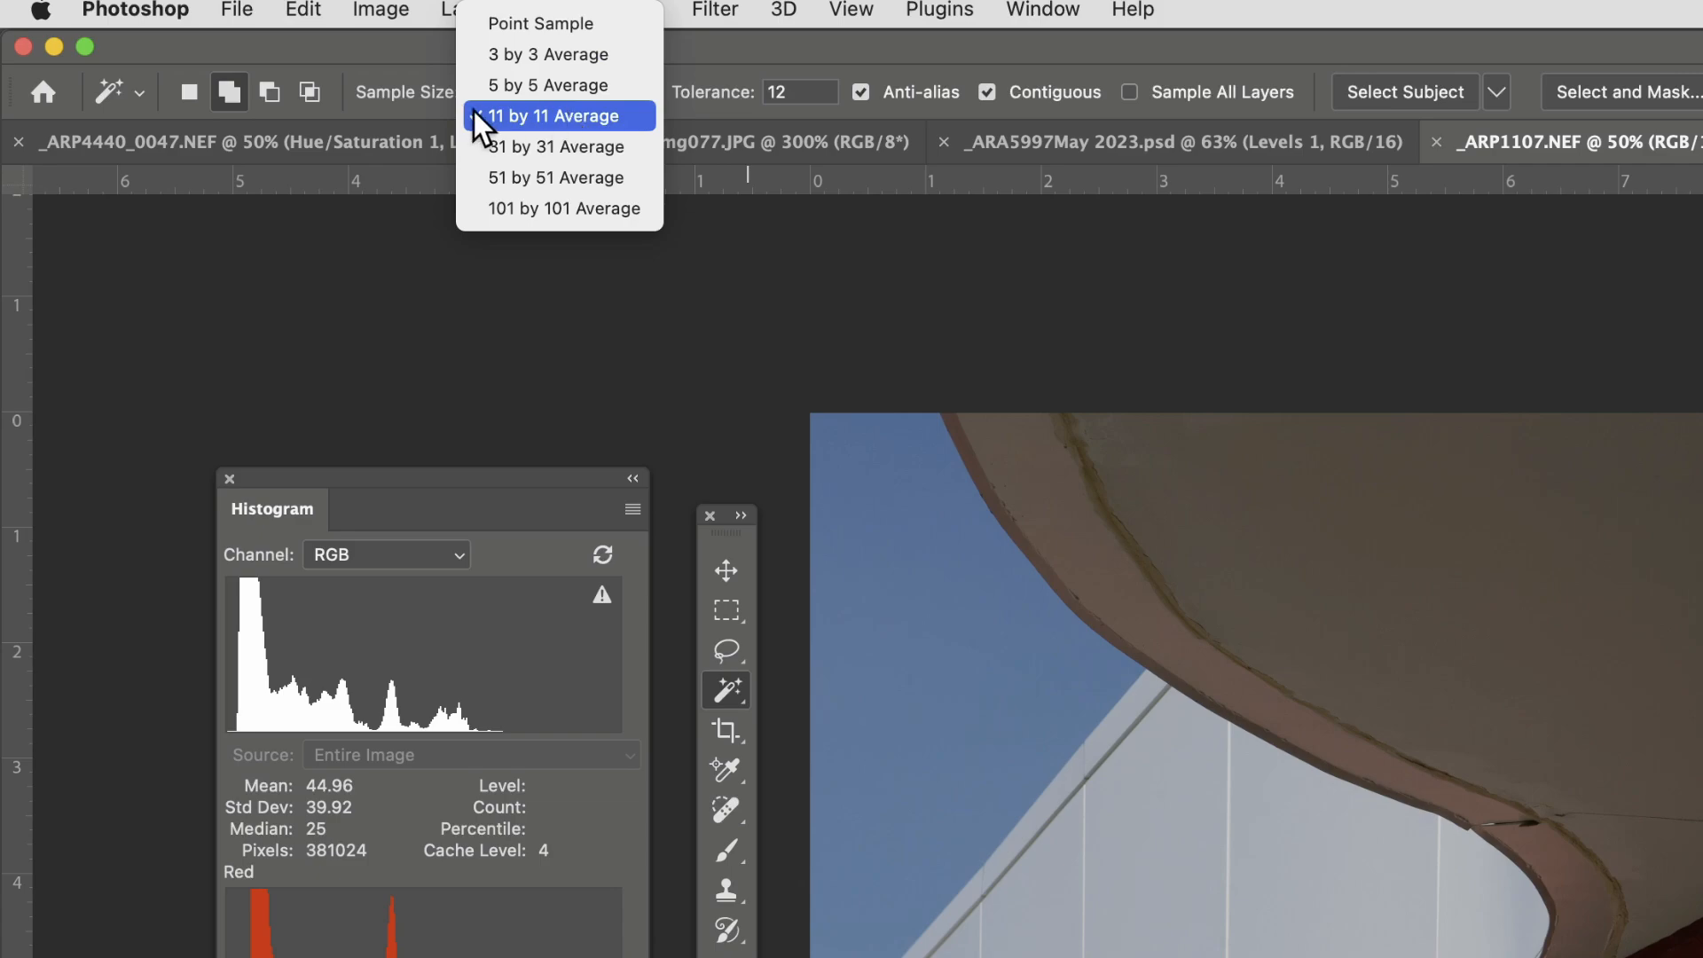
left_click(549, 115)
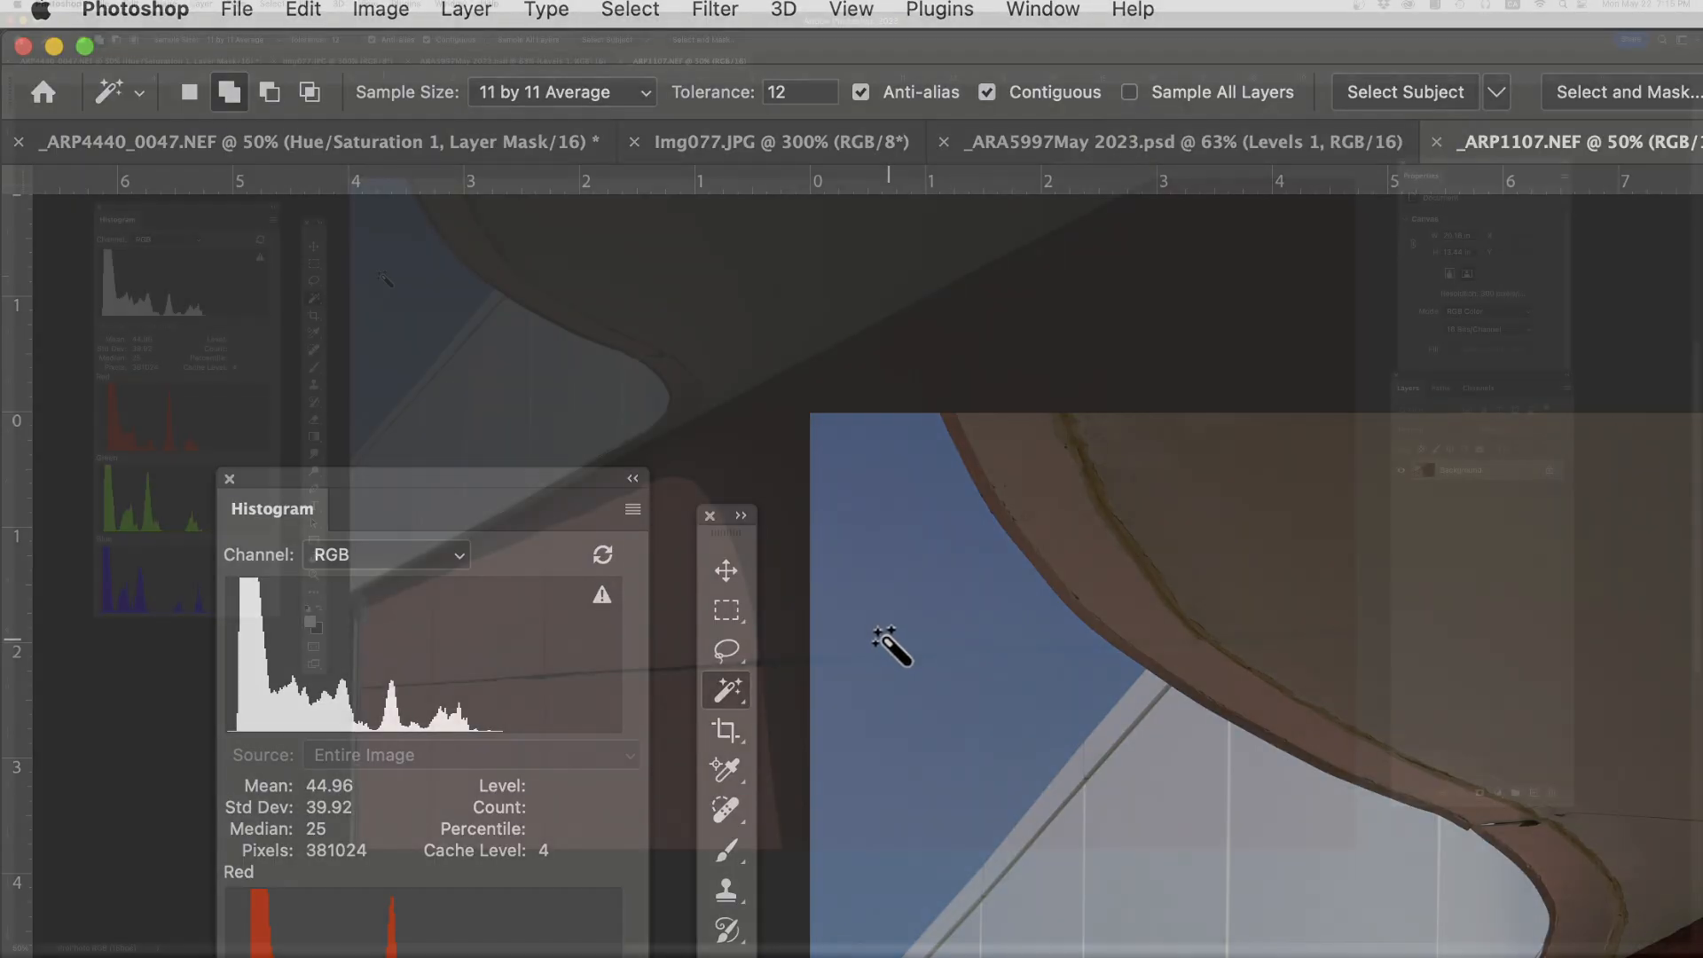
- Try selecting the blue sky at tolerance 12 and clear the selection
left_click(383, 278)
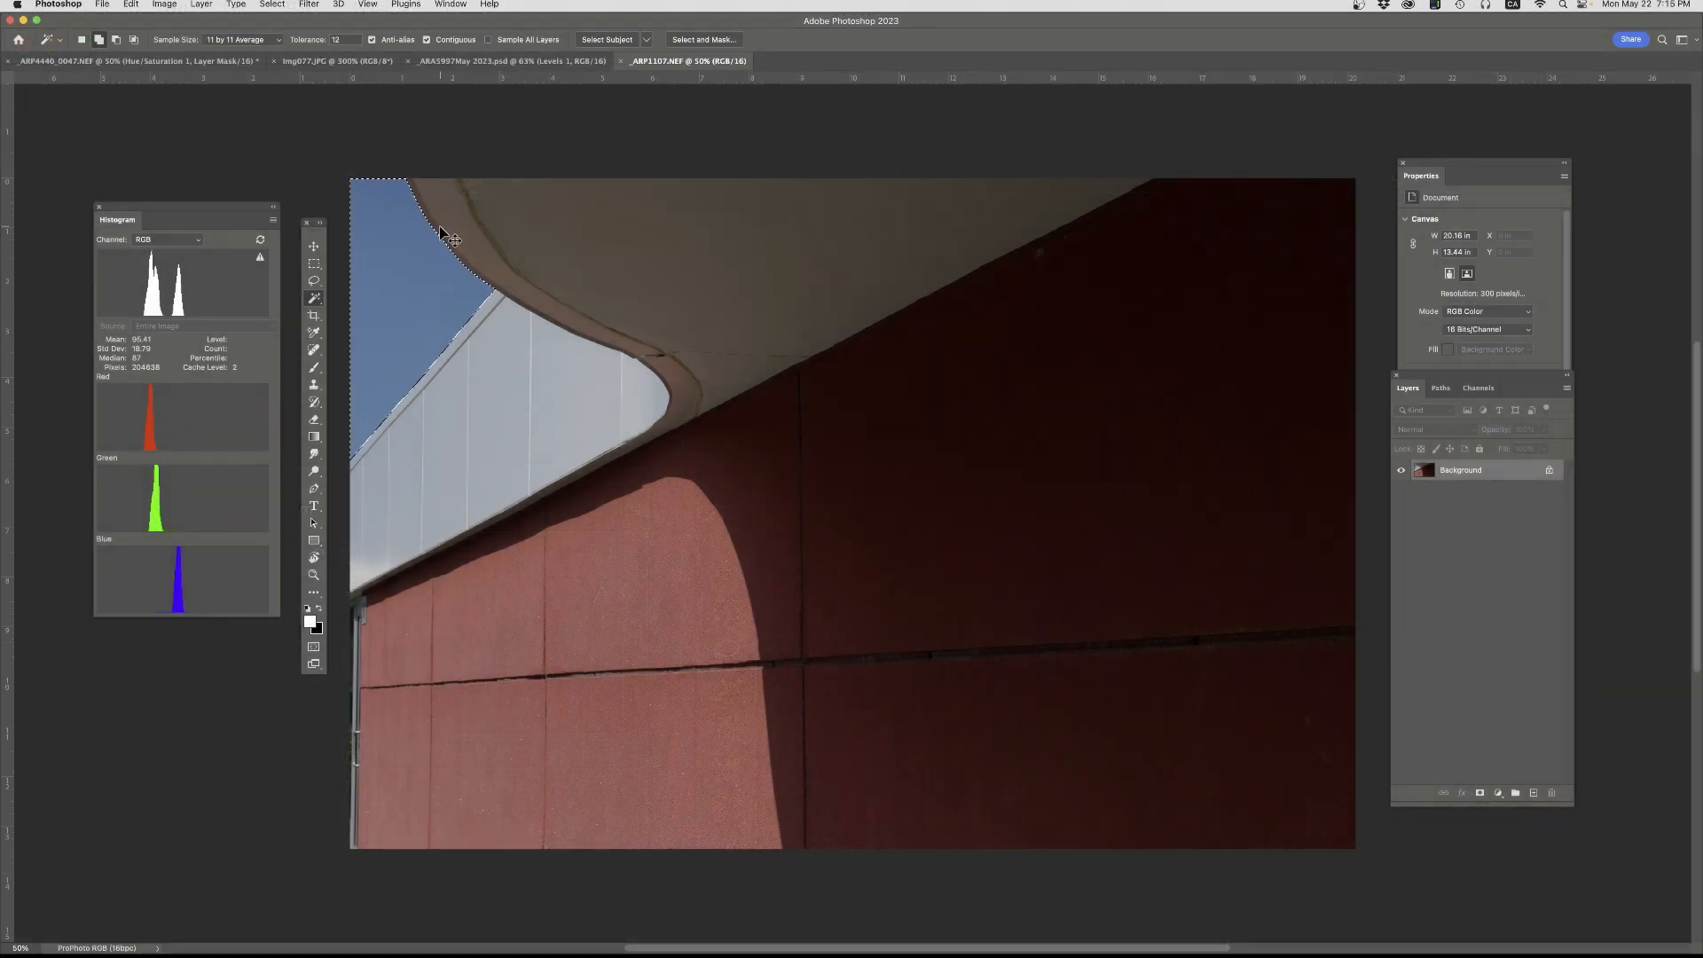
key("super+d")
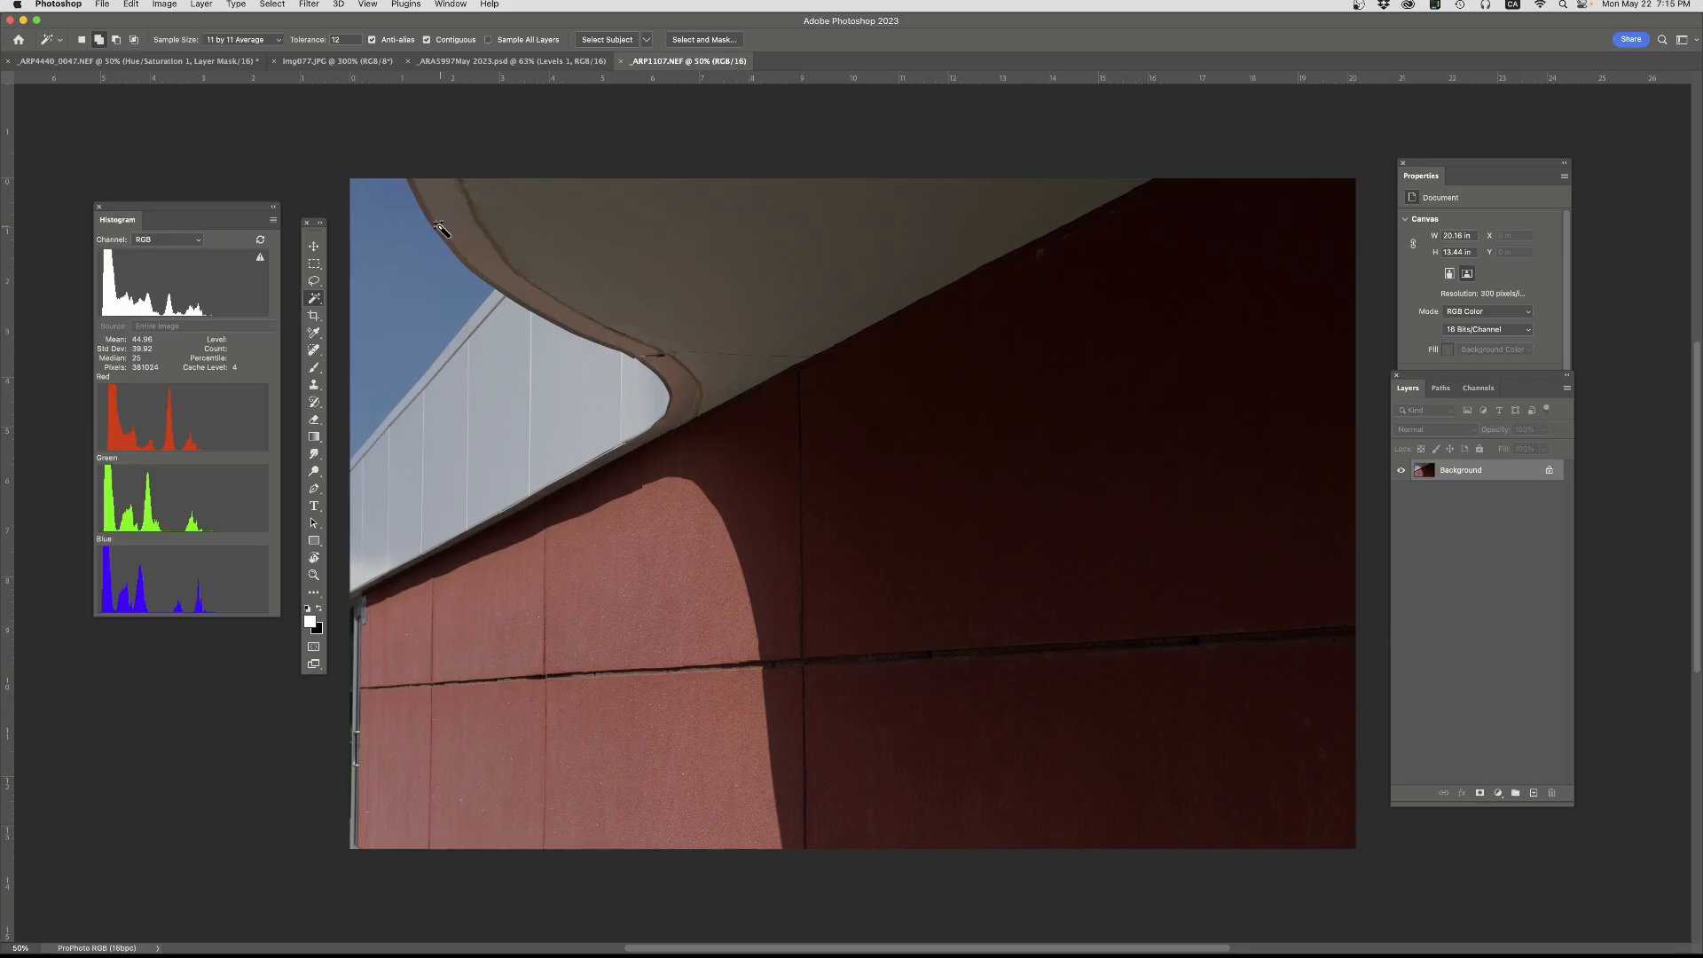
- Set the Magic Wand to a 5 by 5 Average sample size and tolerance 5, and select the blue sky
left_click(266, 41)
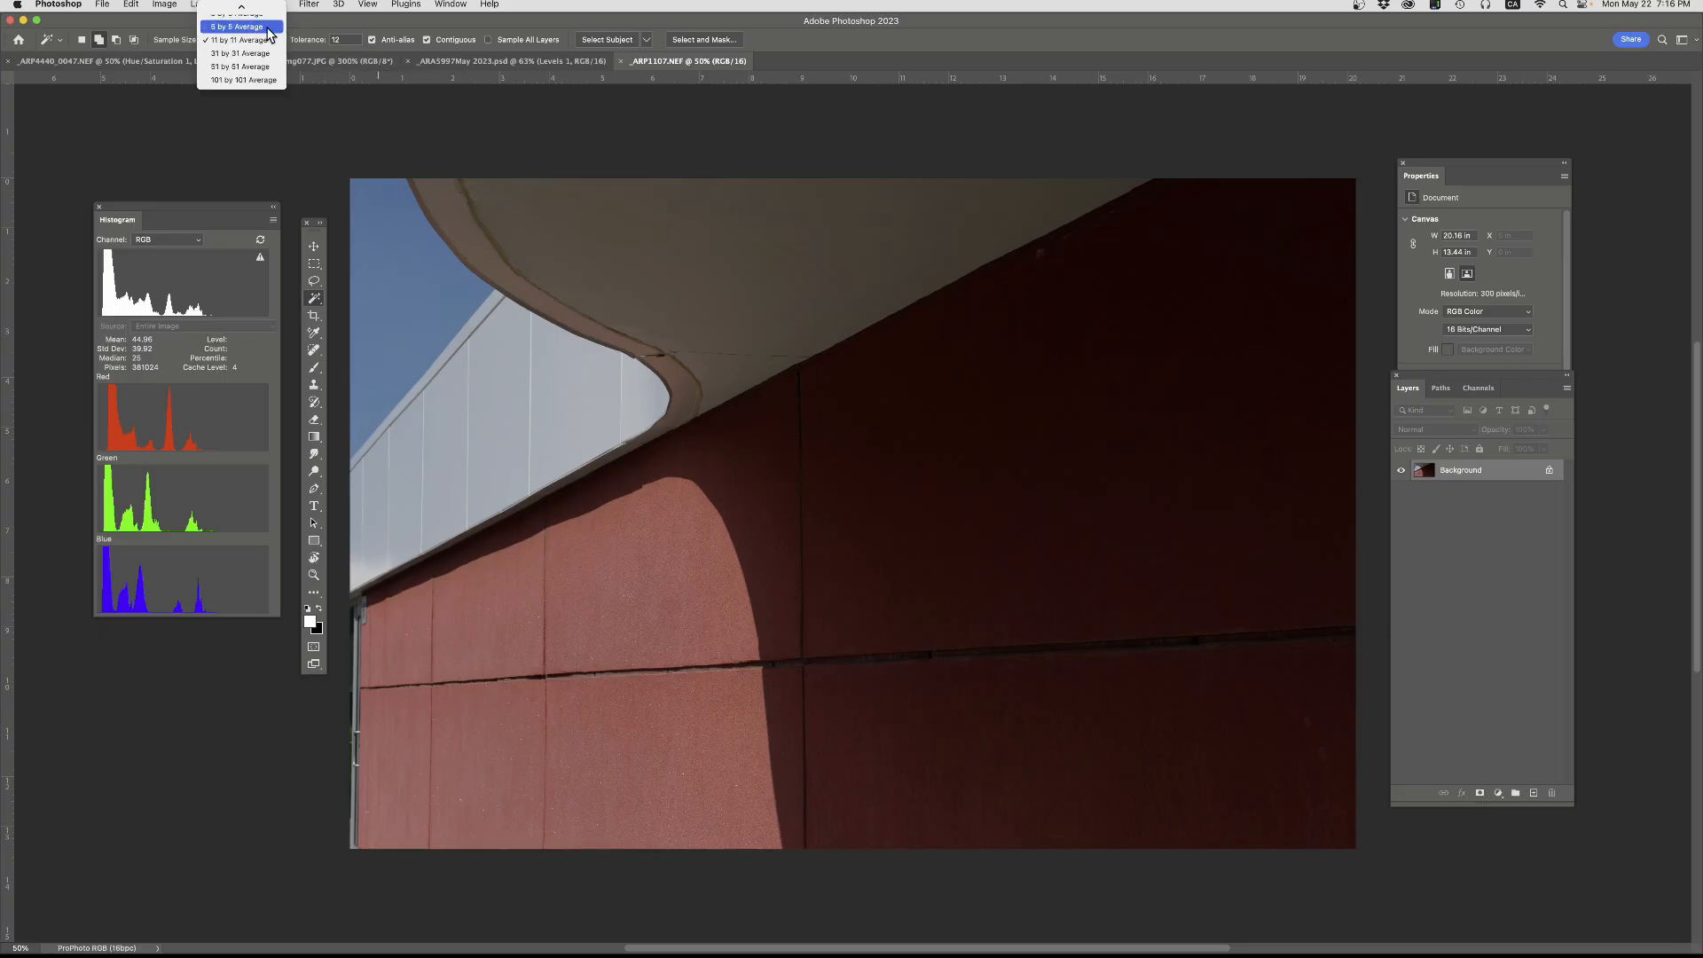
left_click(262, 28)
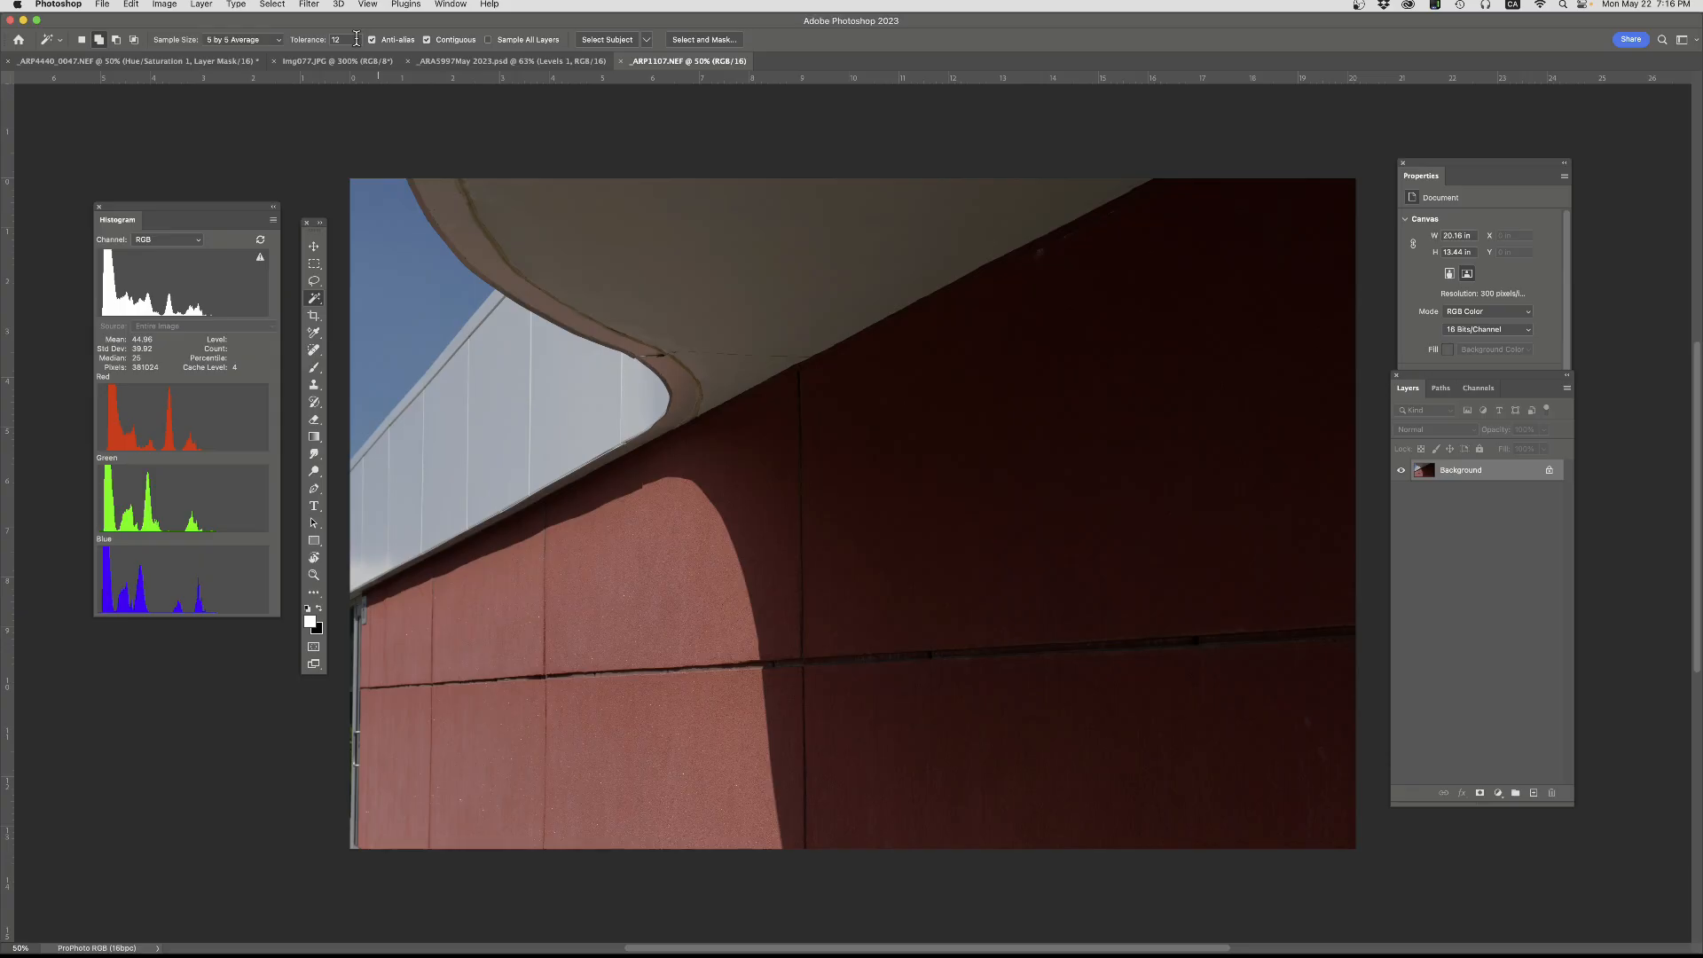
left_click(356, 39)
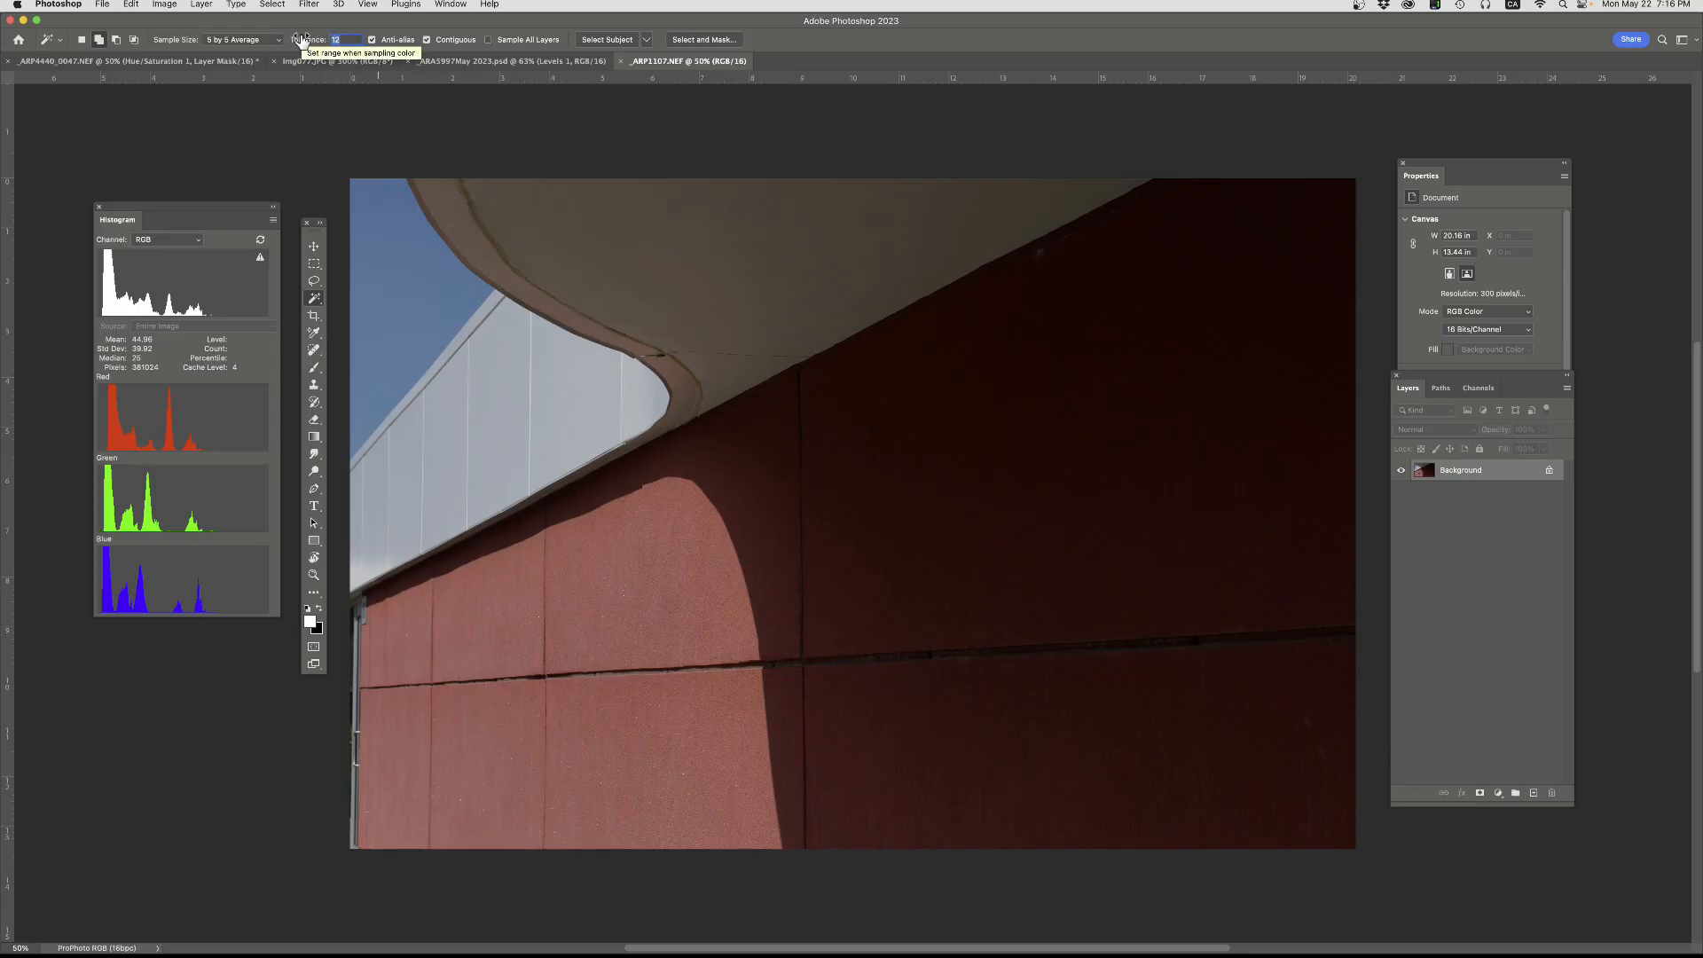
type("5")
left_click(381, 259)
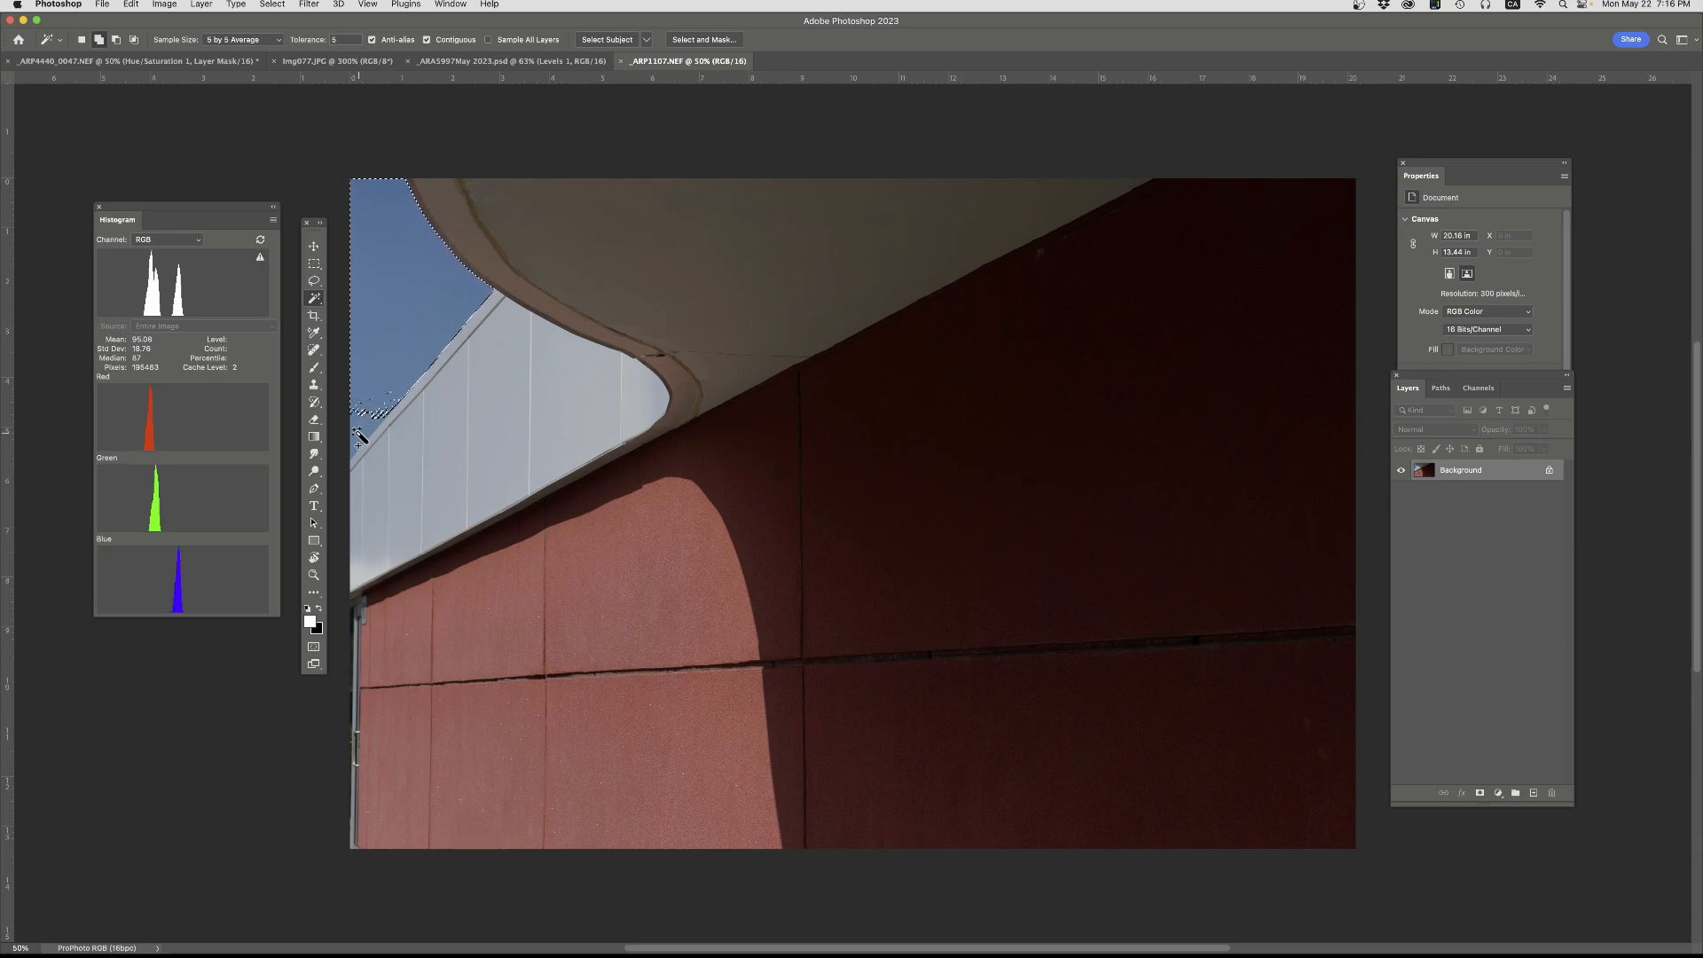
- Compare the new-selection and add-to-selection modes, and add the leftover sky beside the white wall to the selection
left_click(84, 40)
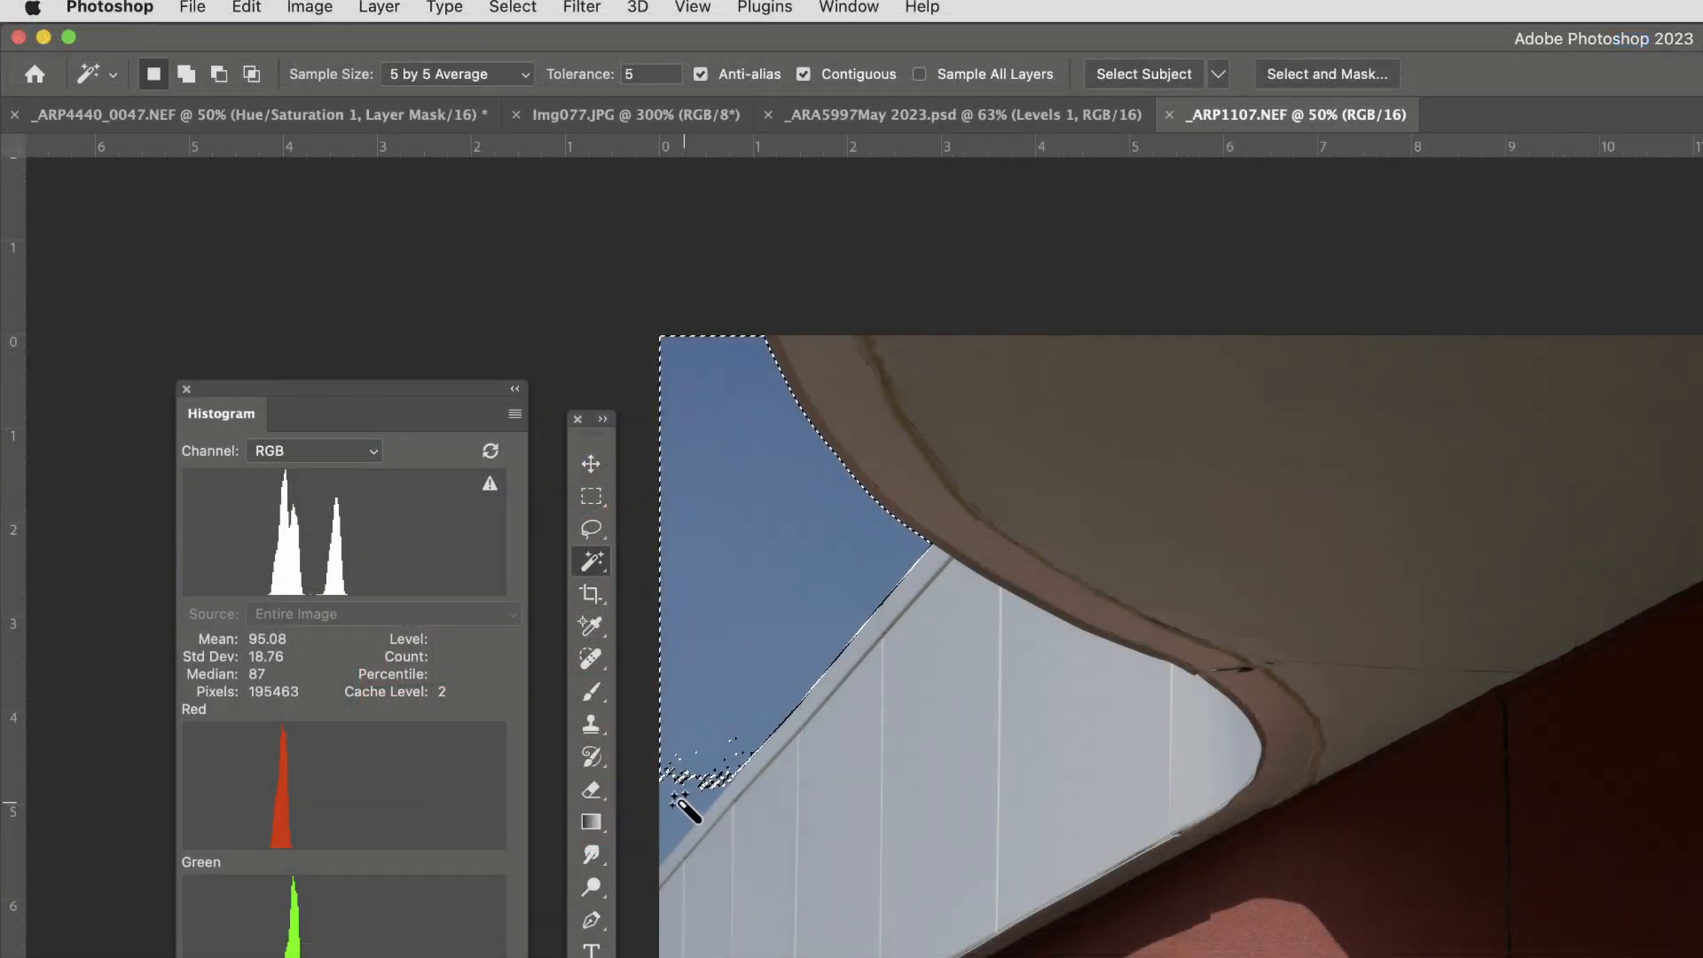
key("shift")
key("shift")
left_click(184, 72)
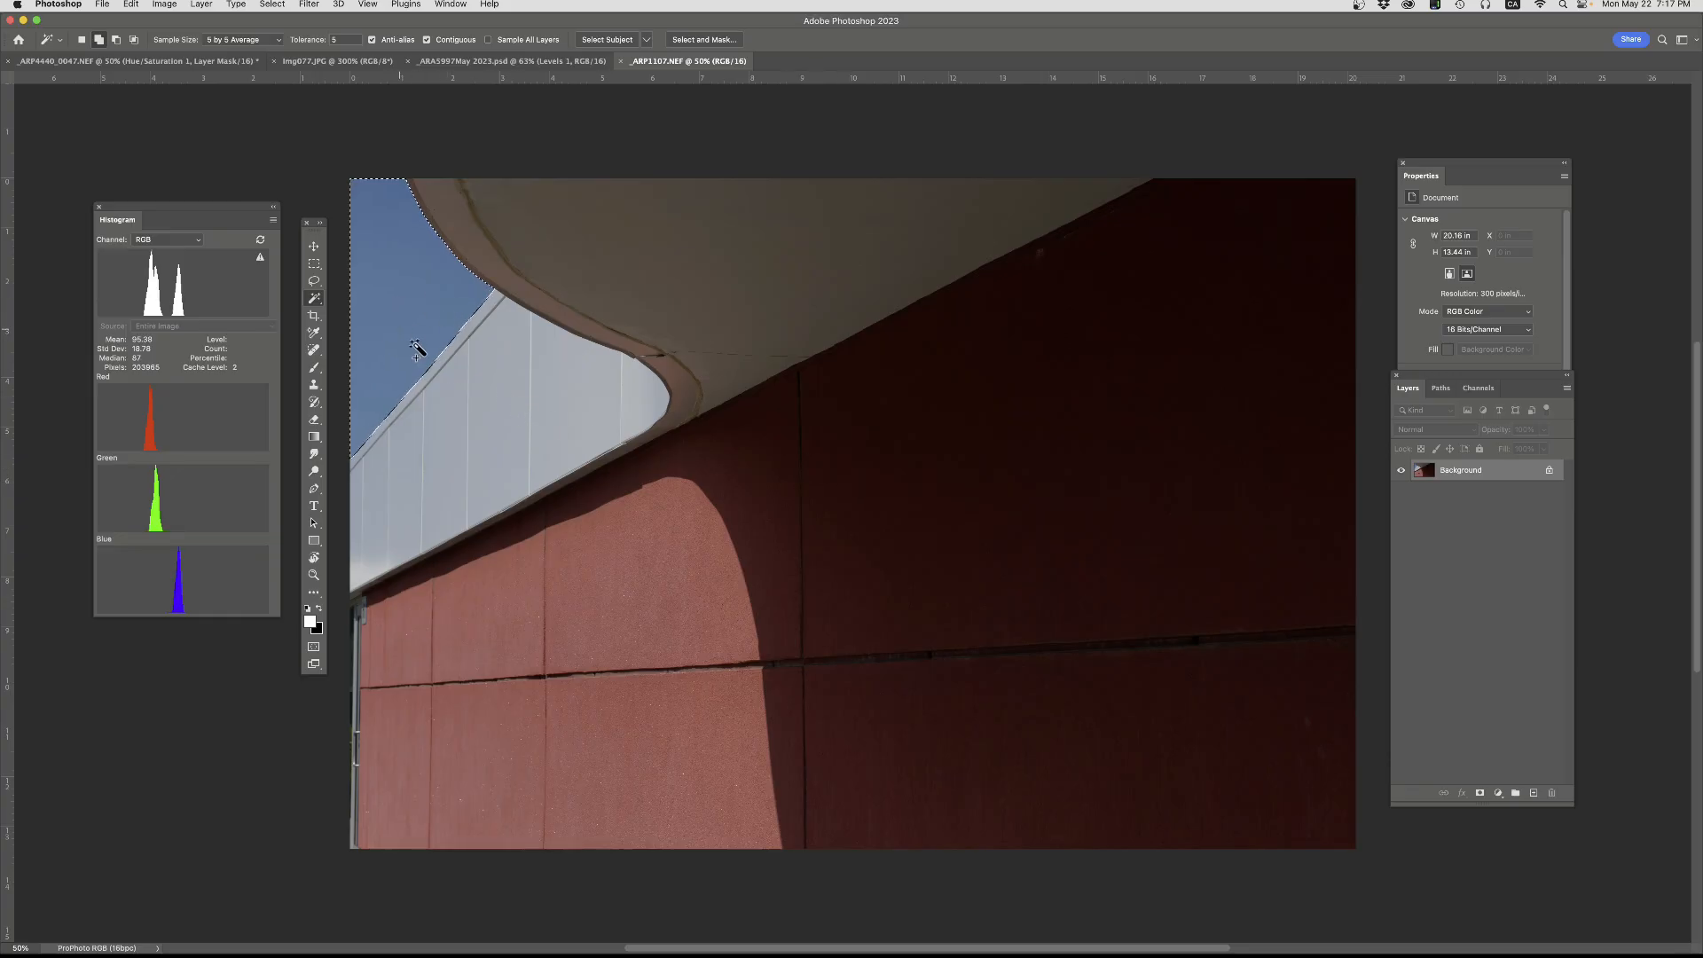
- Add a Curves adjustment layer masked to the selected sky and enlarge the layer thumbnails
left_click(1498, 792)
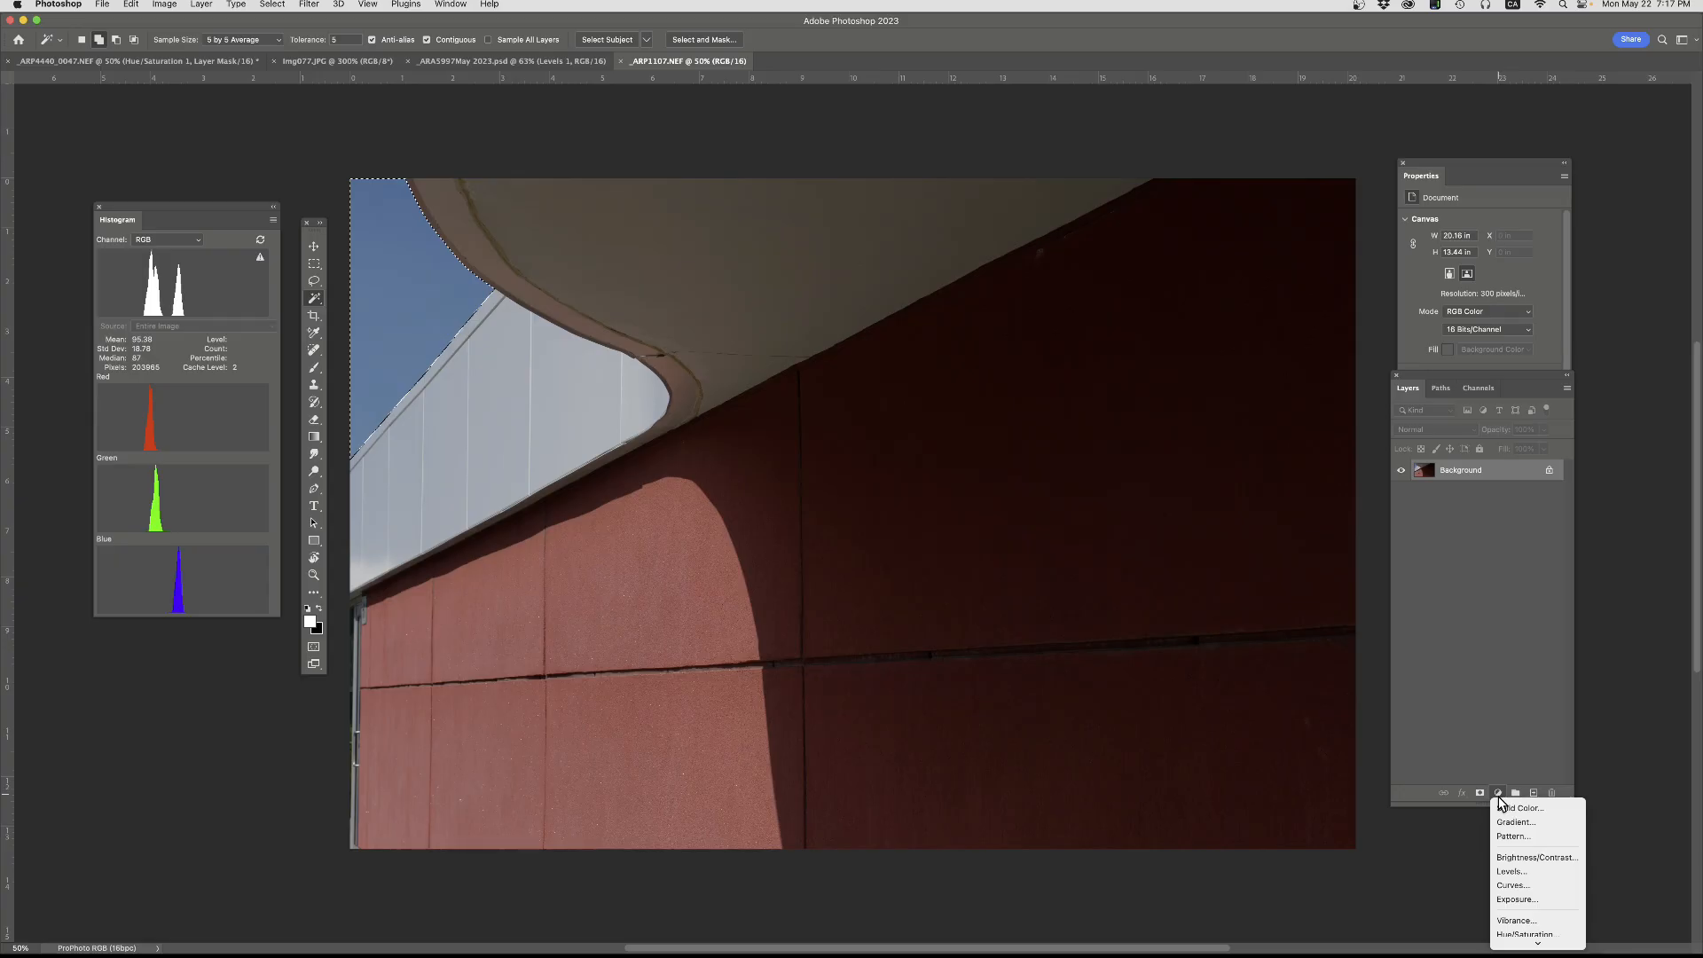
left_click(1525, 886)
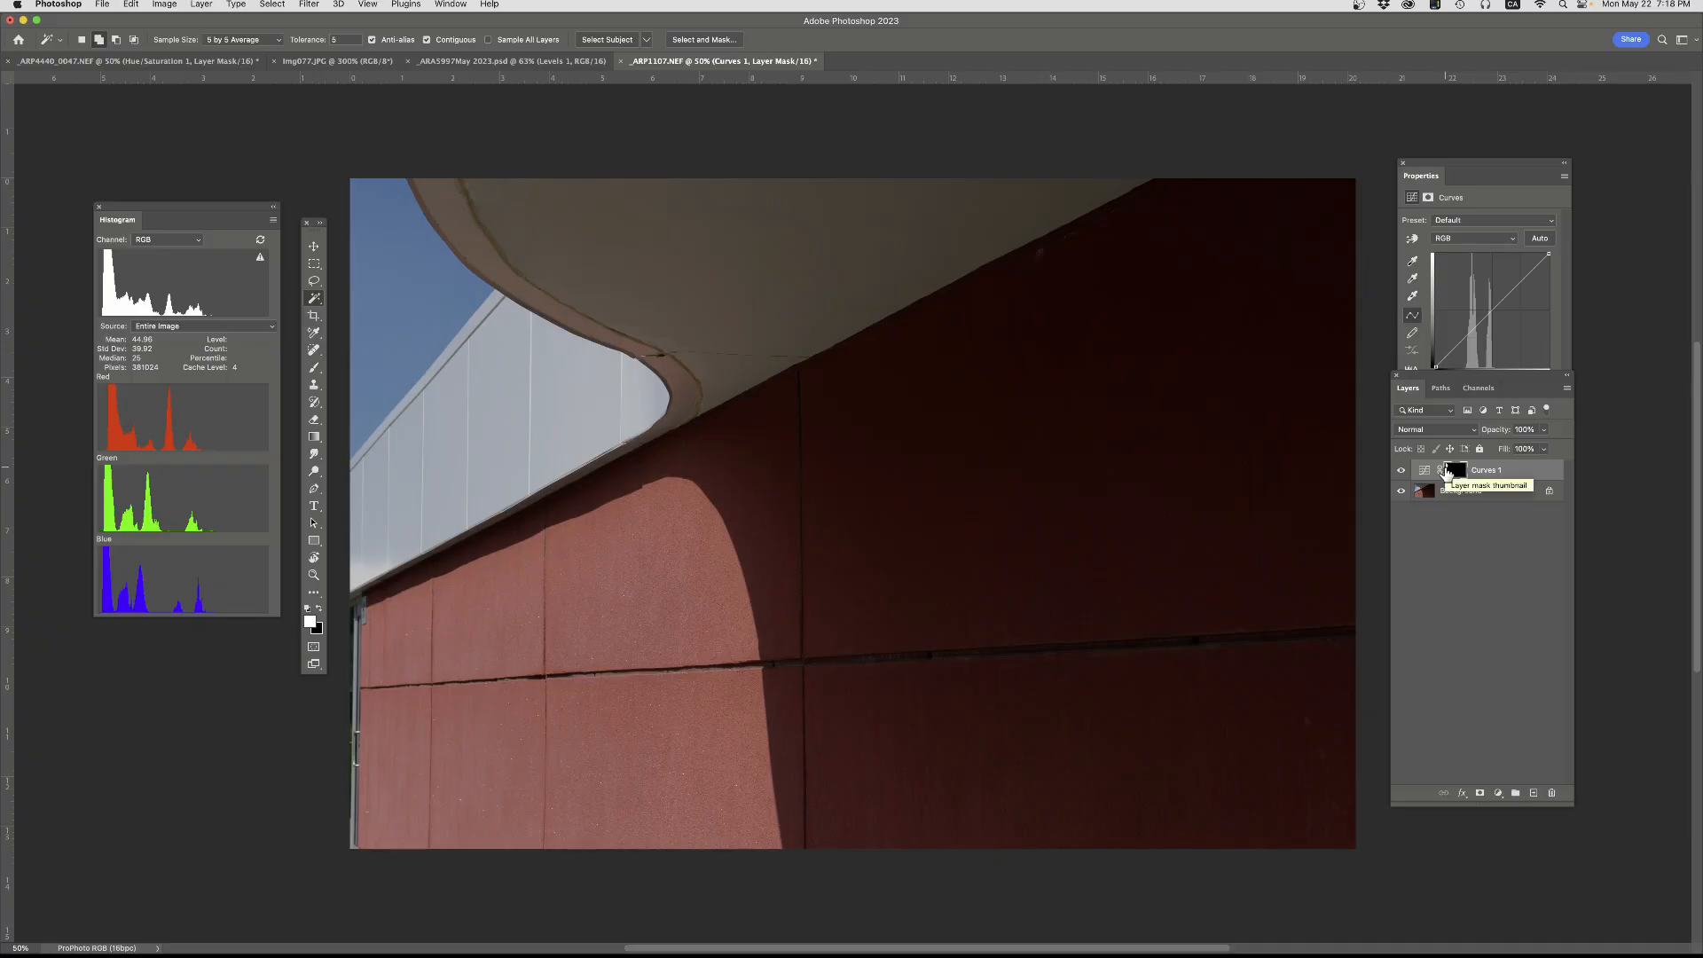
left_click(1566, 387)
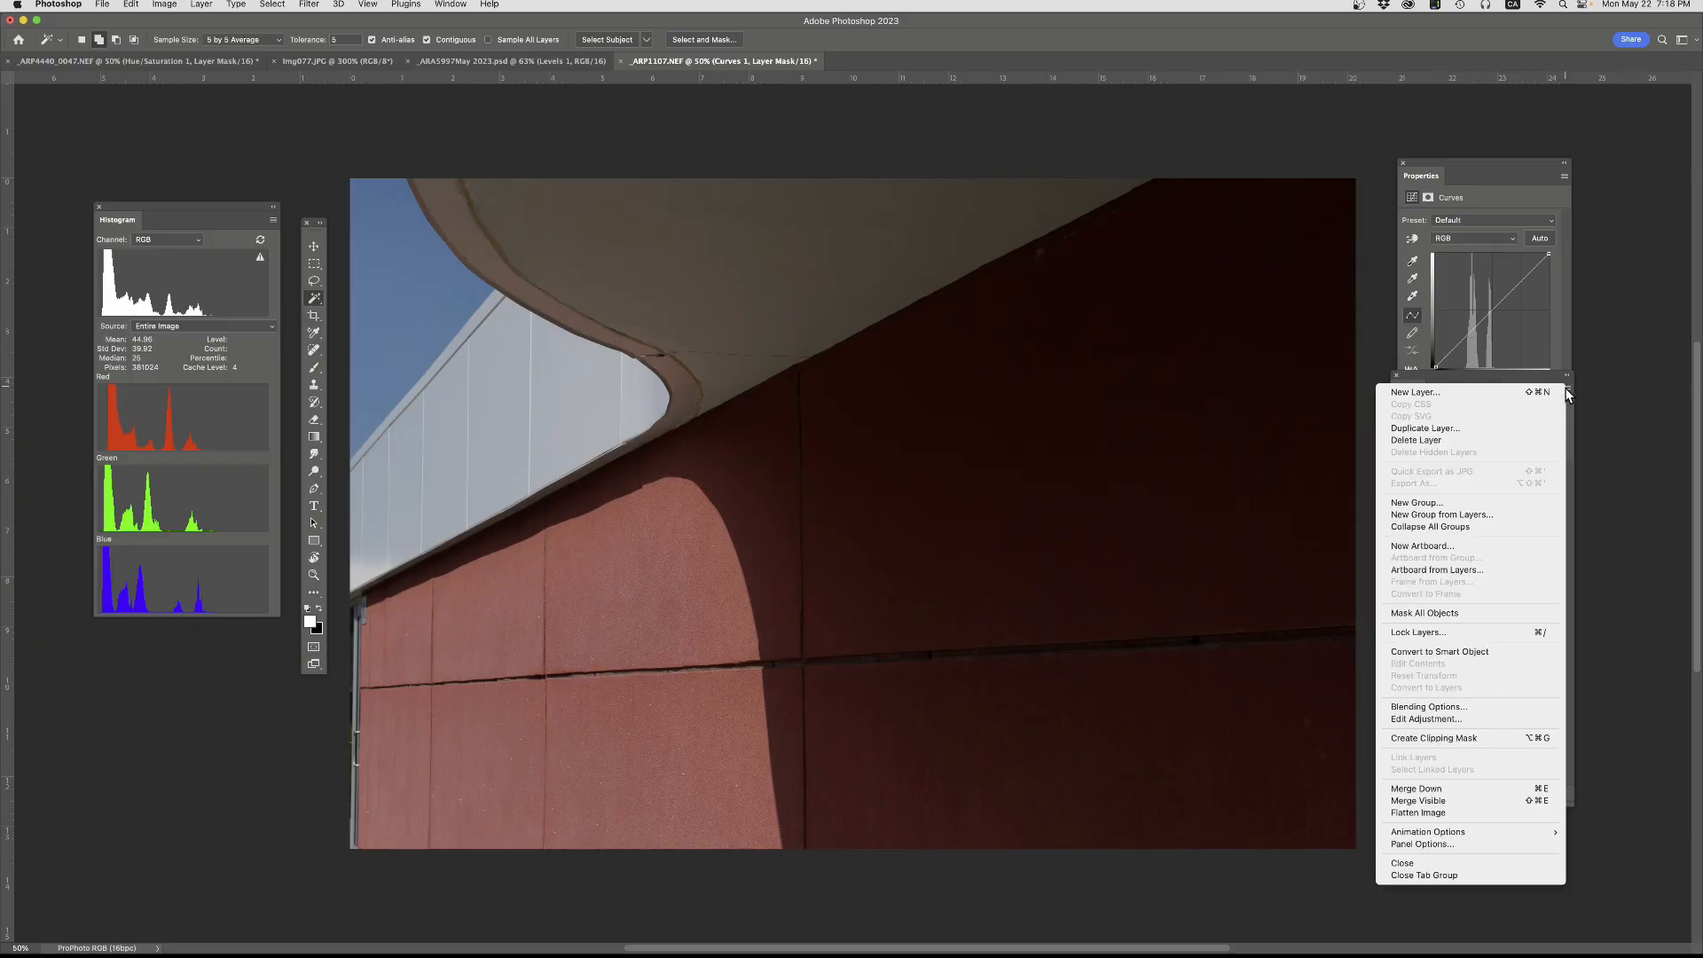
left_click(1477, 843)
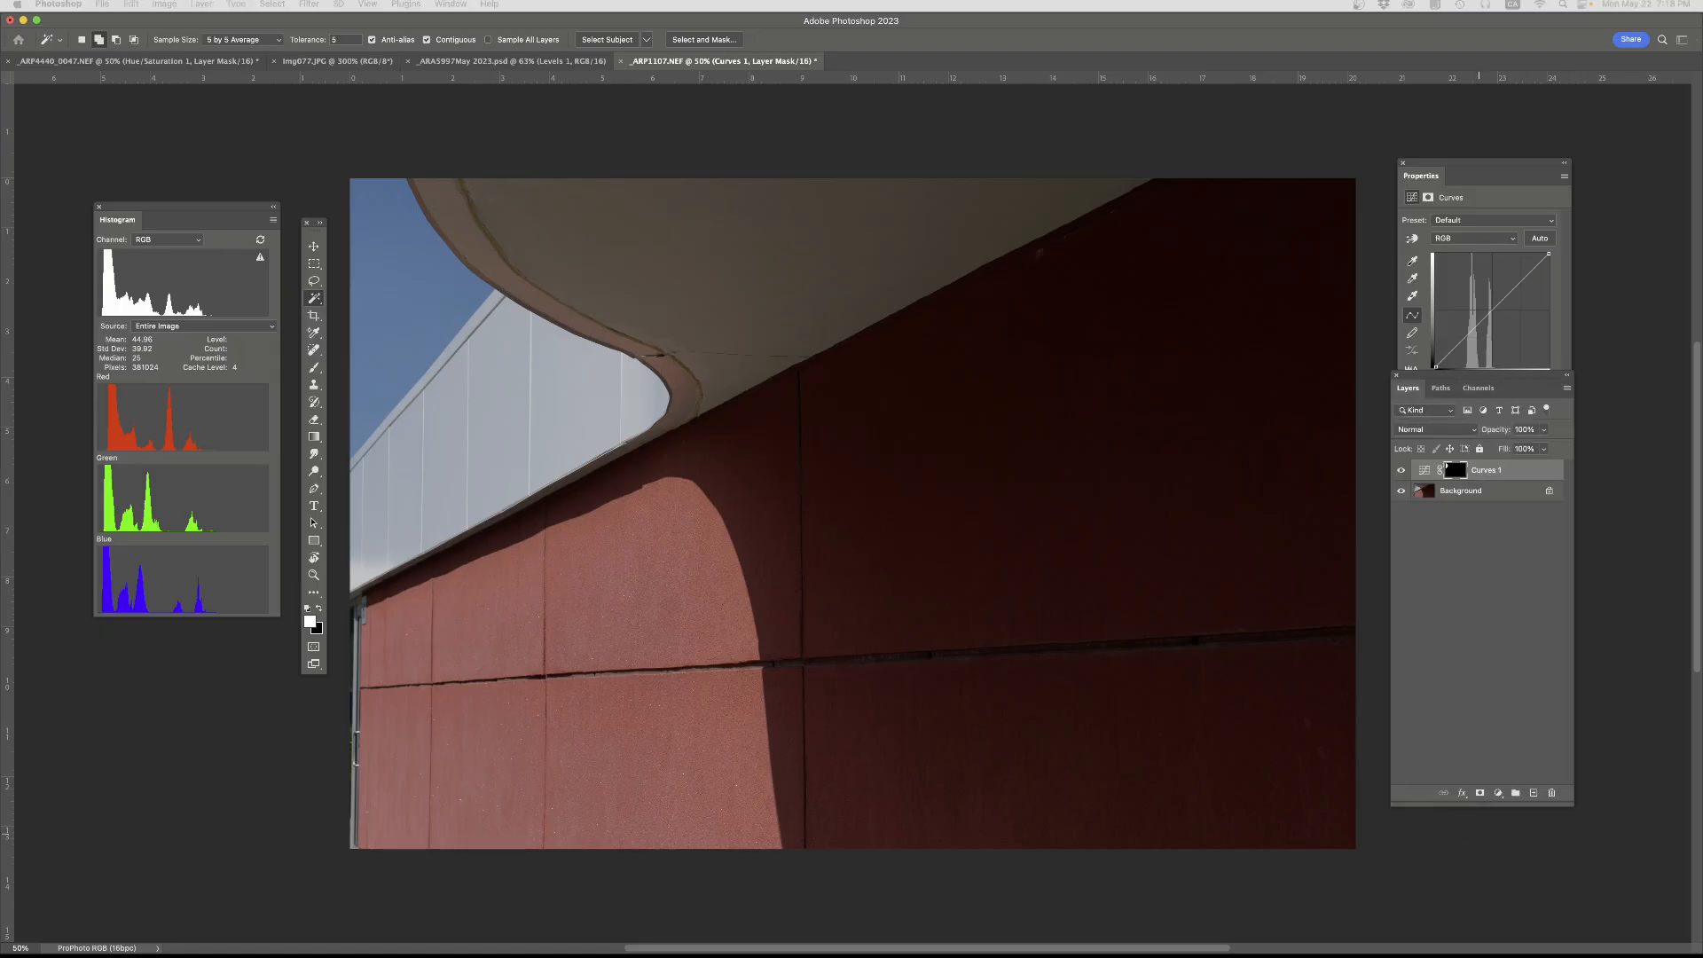
key("Return")
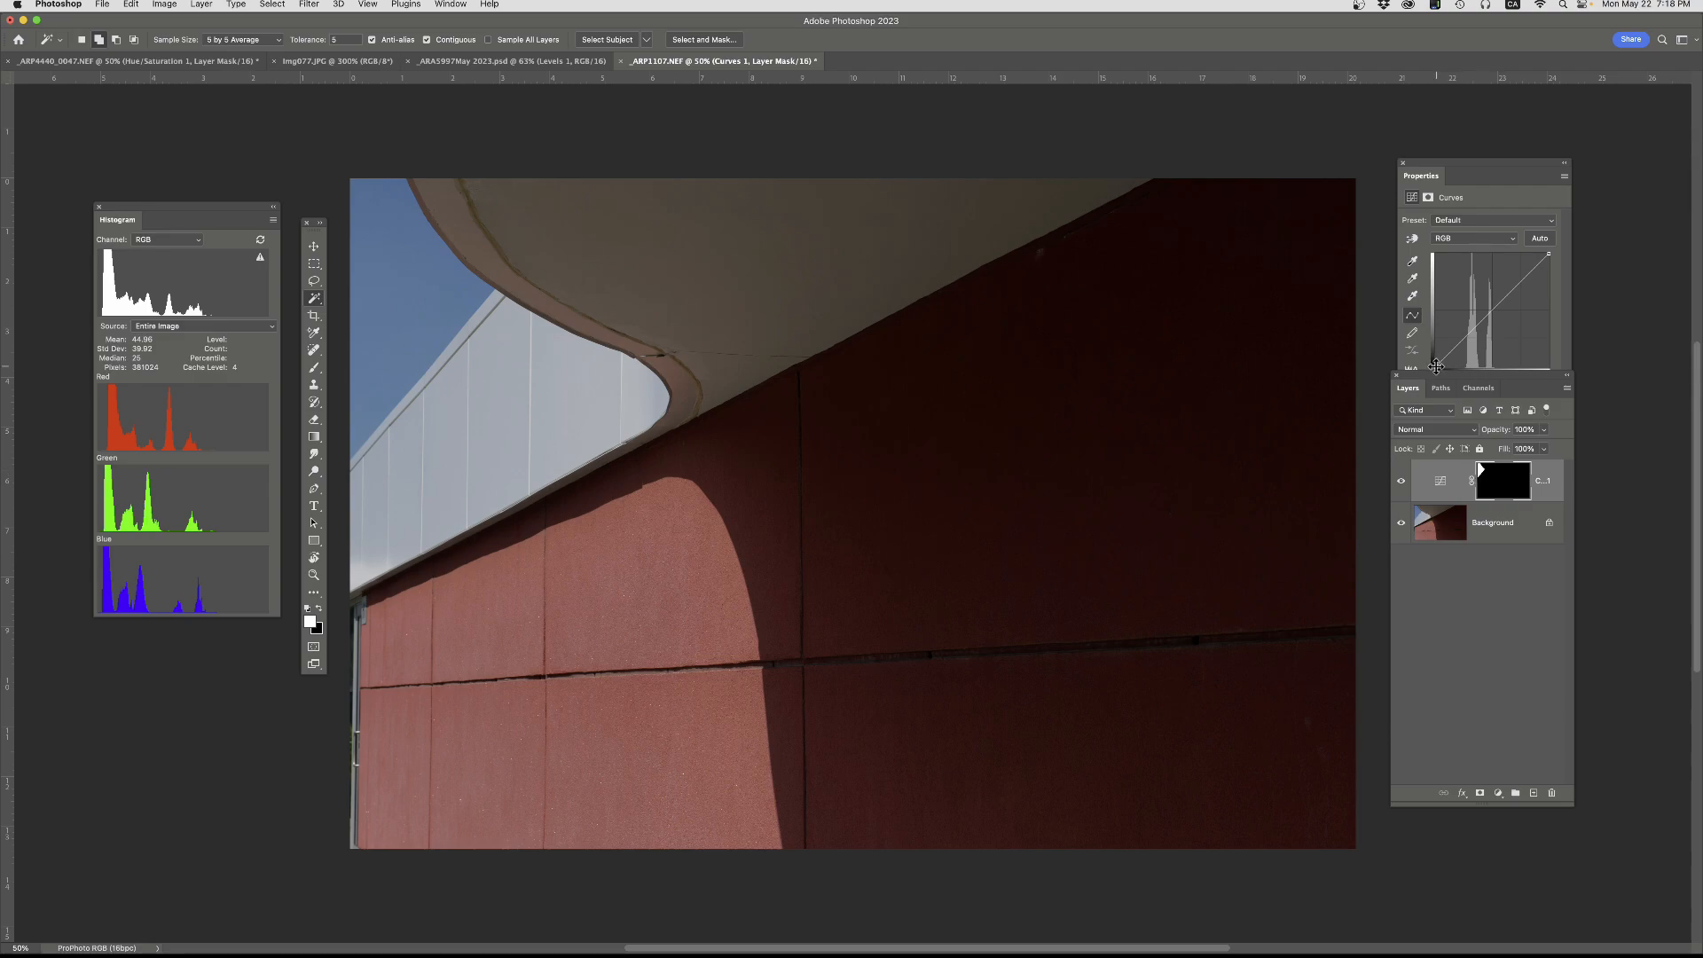
- Shape the sky's curve into a contrast S-curve with its upper point at input 156, output 166, and select the Background layer
left_click_drag(1465, 336, 1504, 293)
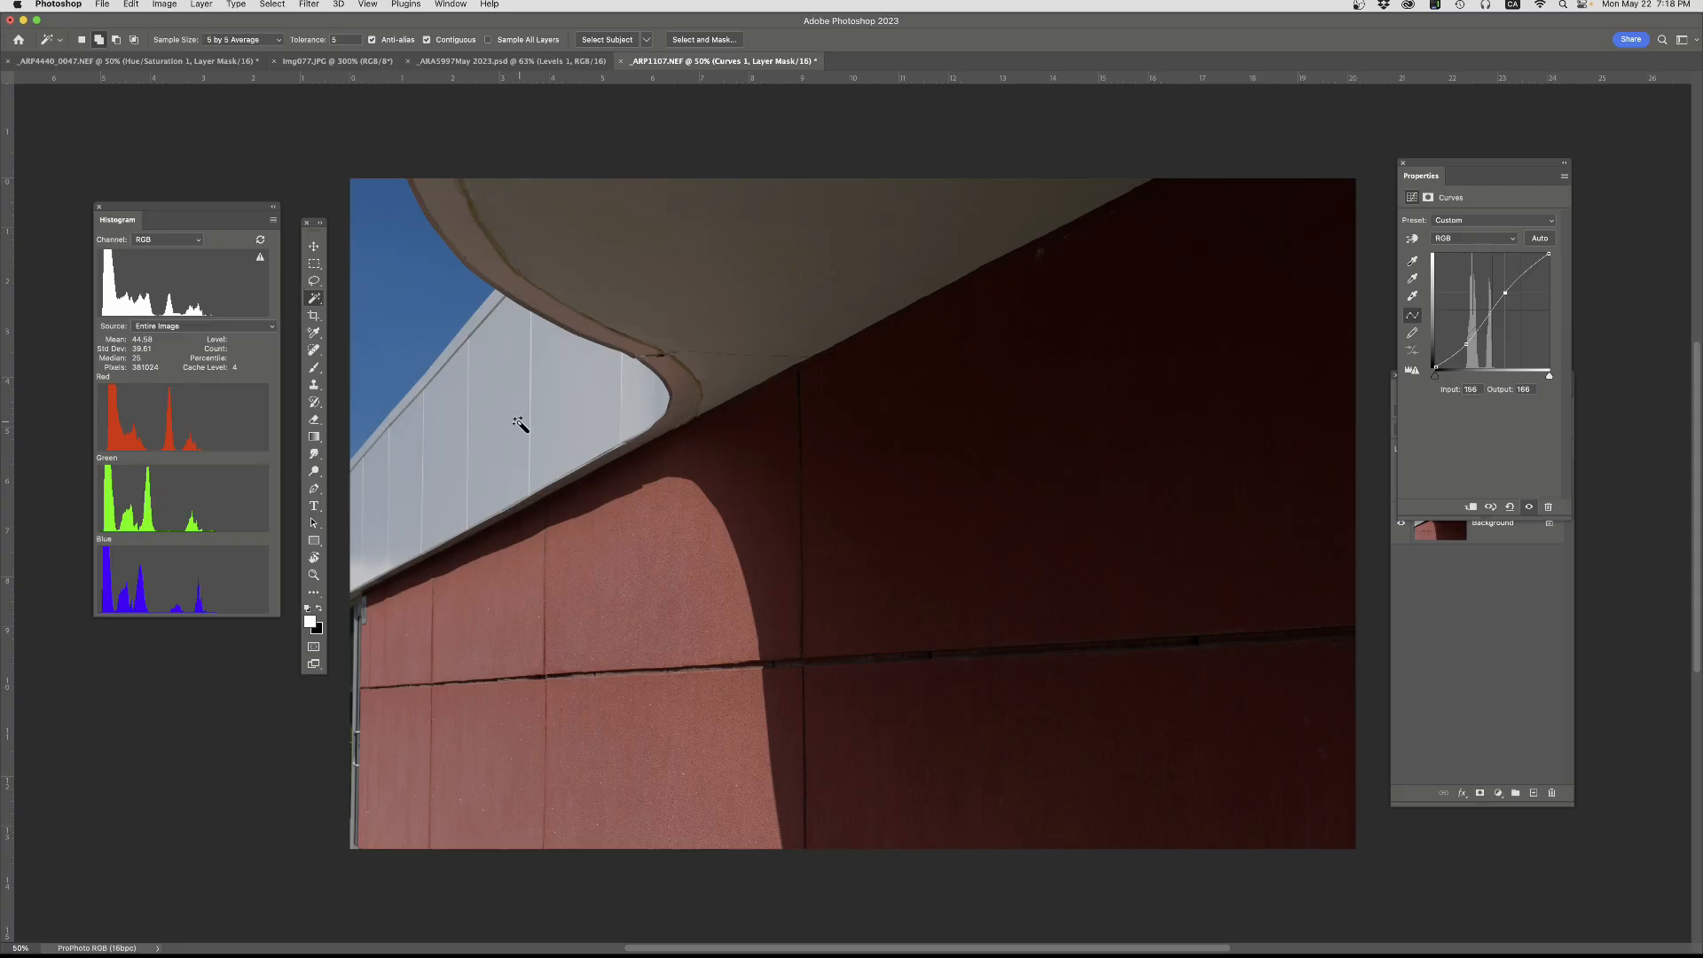
left_click(1469, 577)
left_click(1429, 547)
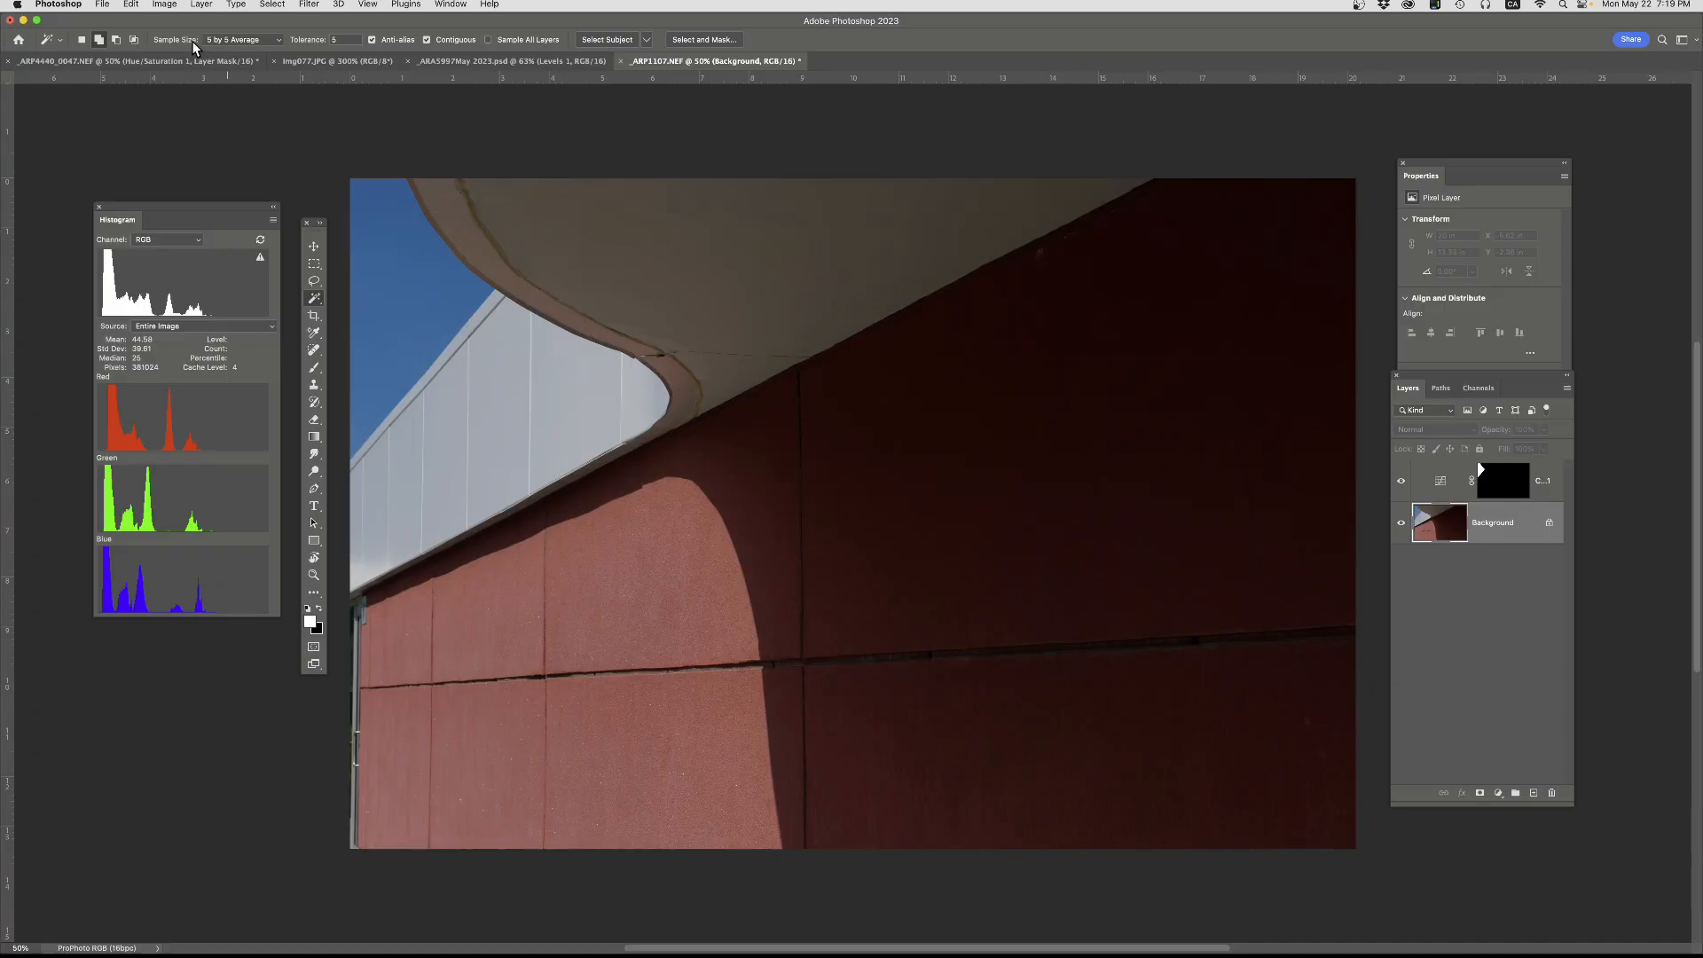
- Try selecting a white wall panel with the Magic Wand at tolerance 5 and clear the selection
left_click(592, 403)
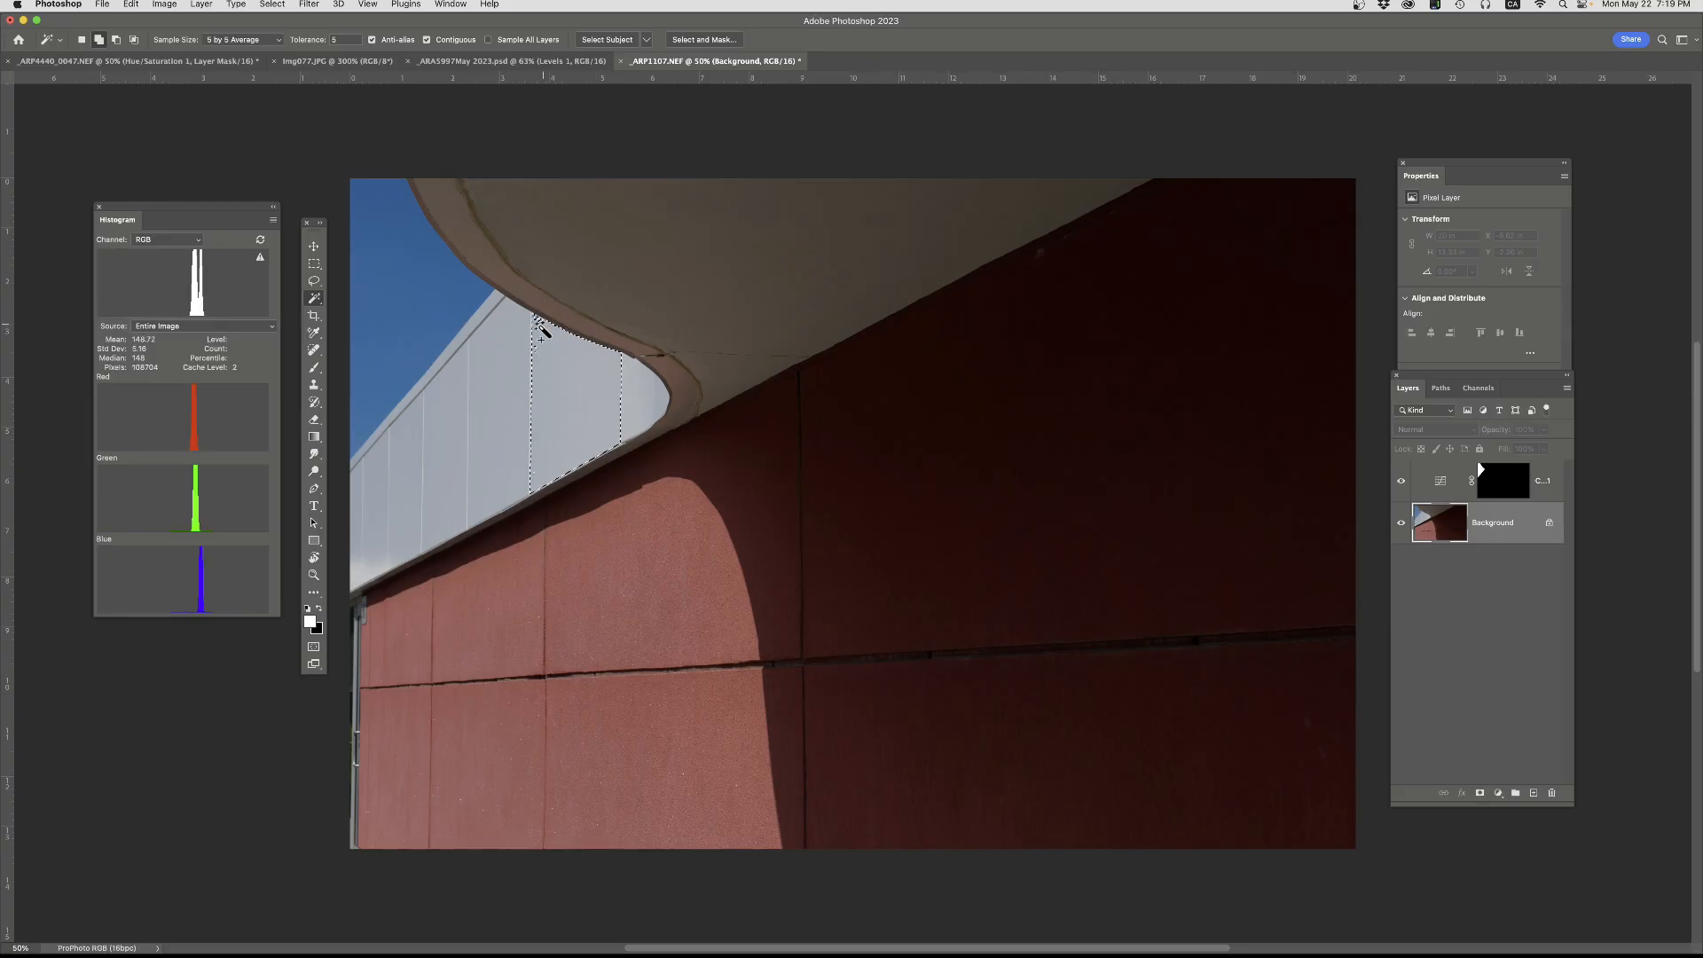
key("super+d")
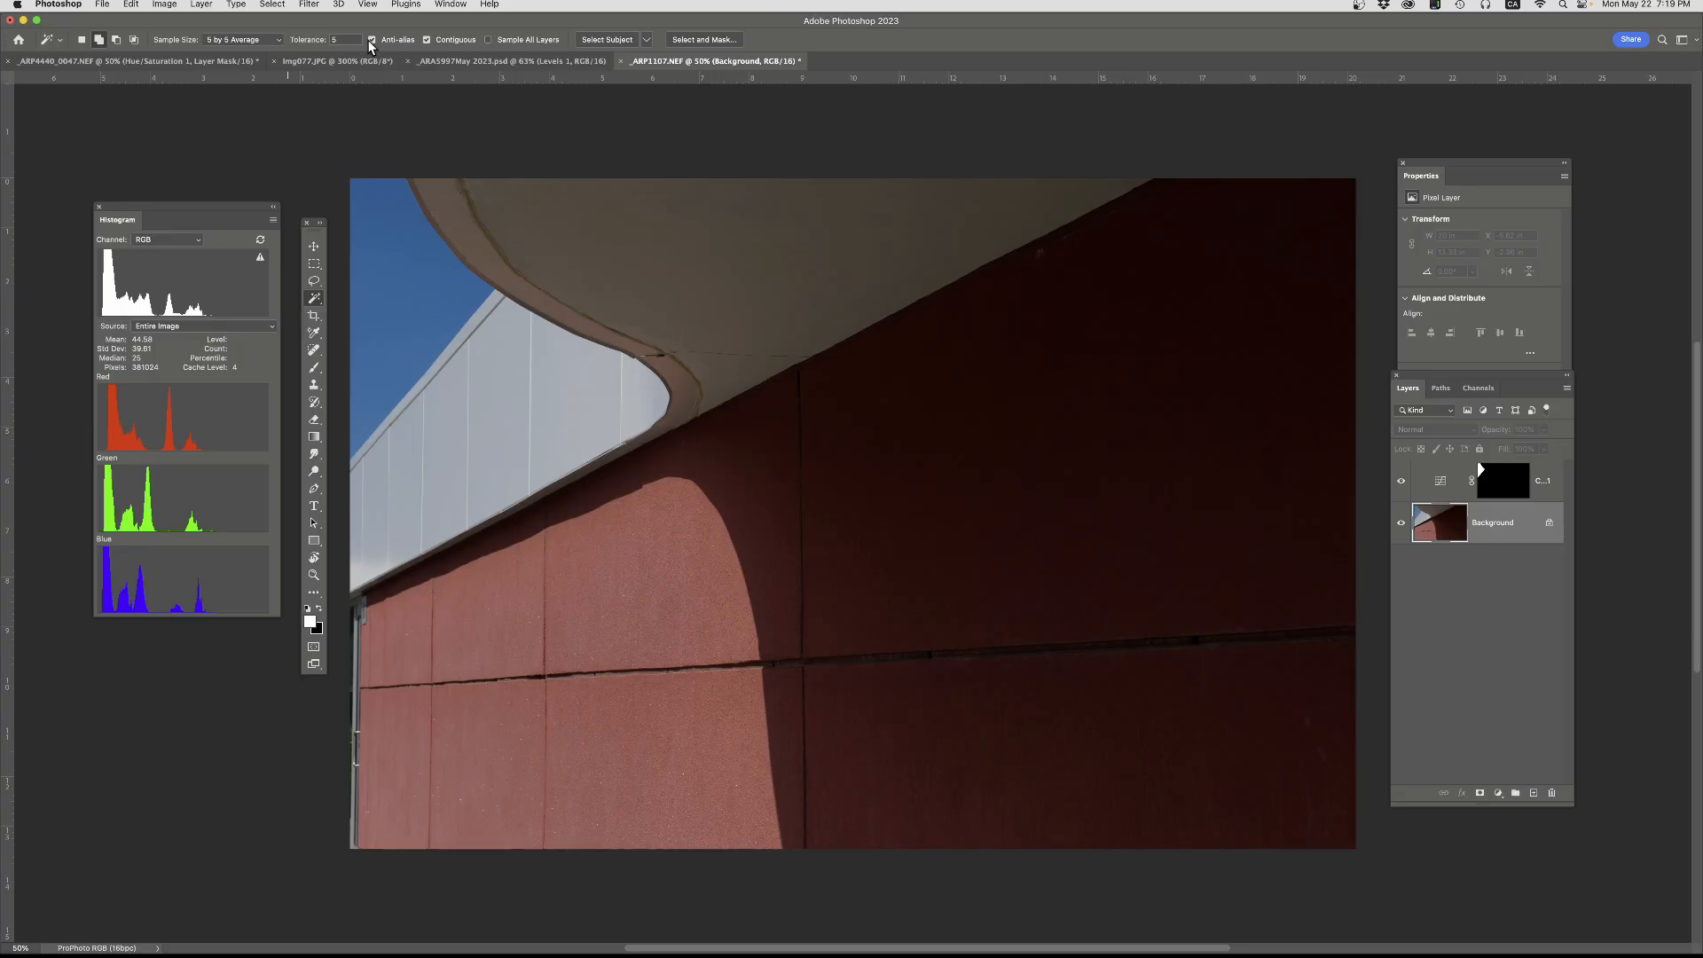
- Set the Magic Wand tolerance to 12 and select the white wall's panels at its curved end, including the seam between them
left_click_drag(353, 38, 304, 40)
type("12")
left_click(591, 409)
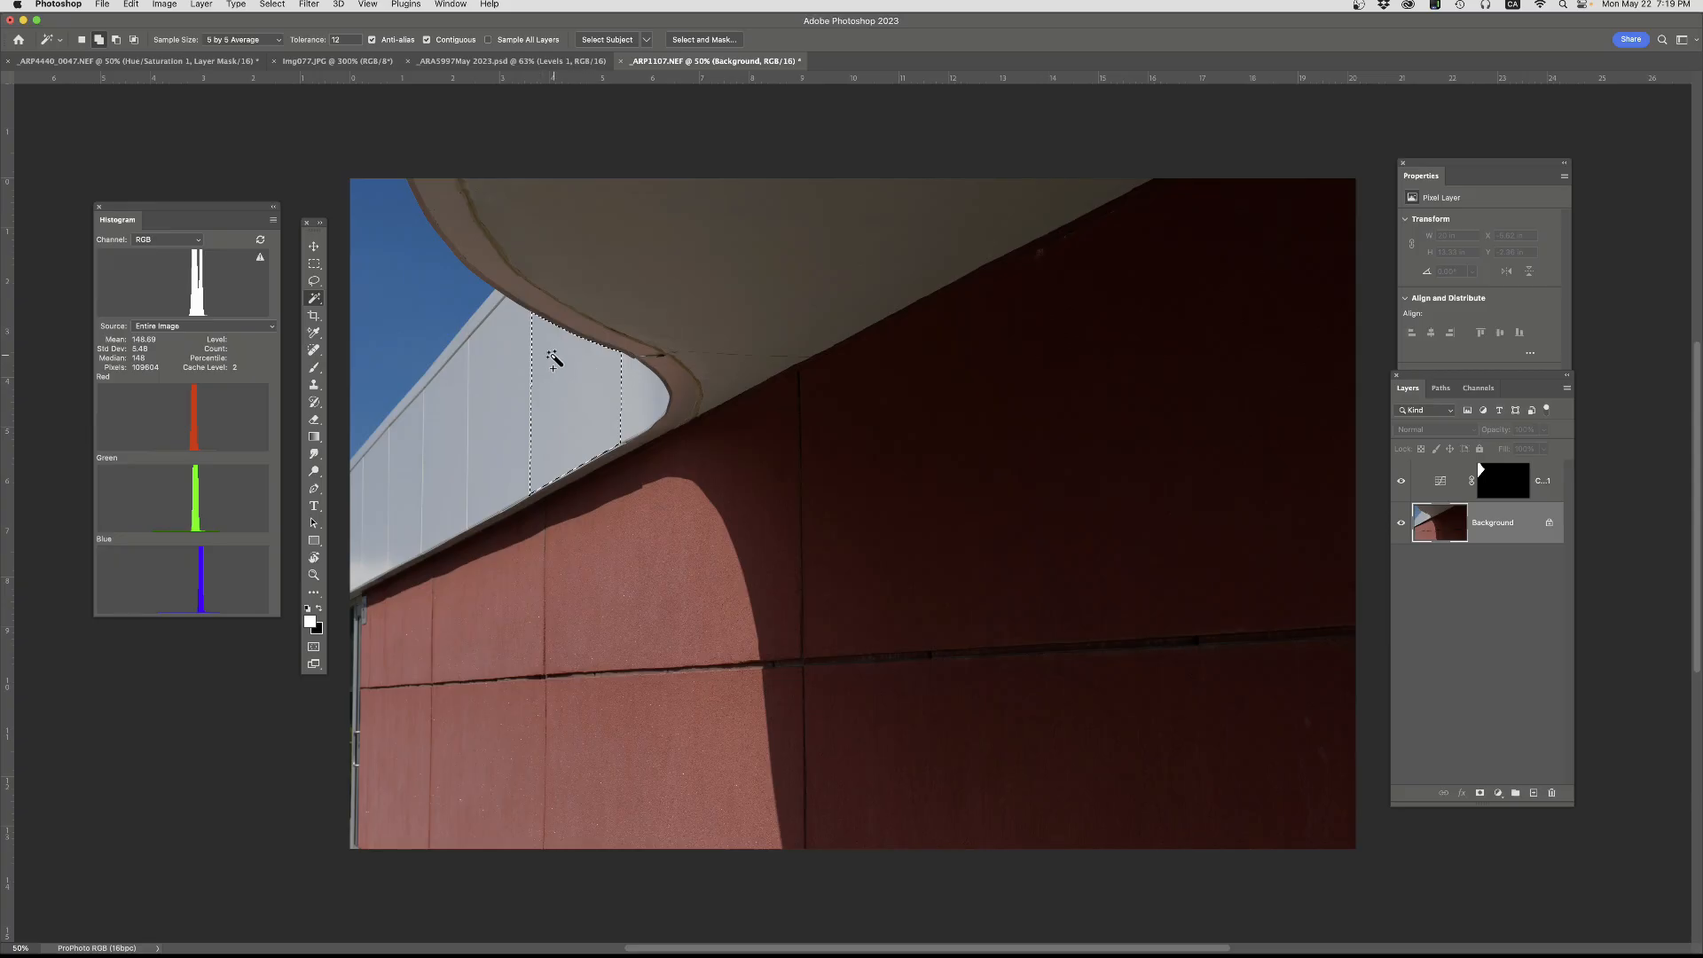
left_click(637, 413)
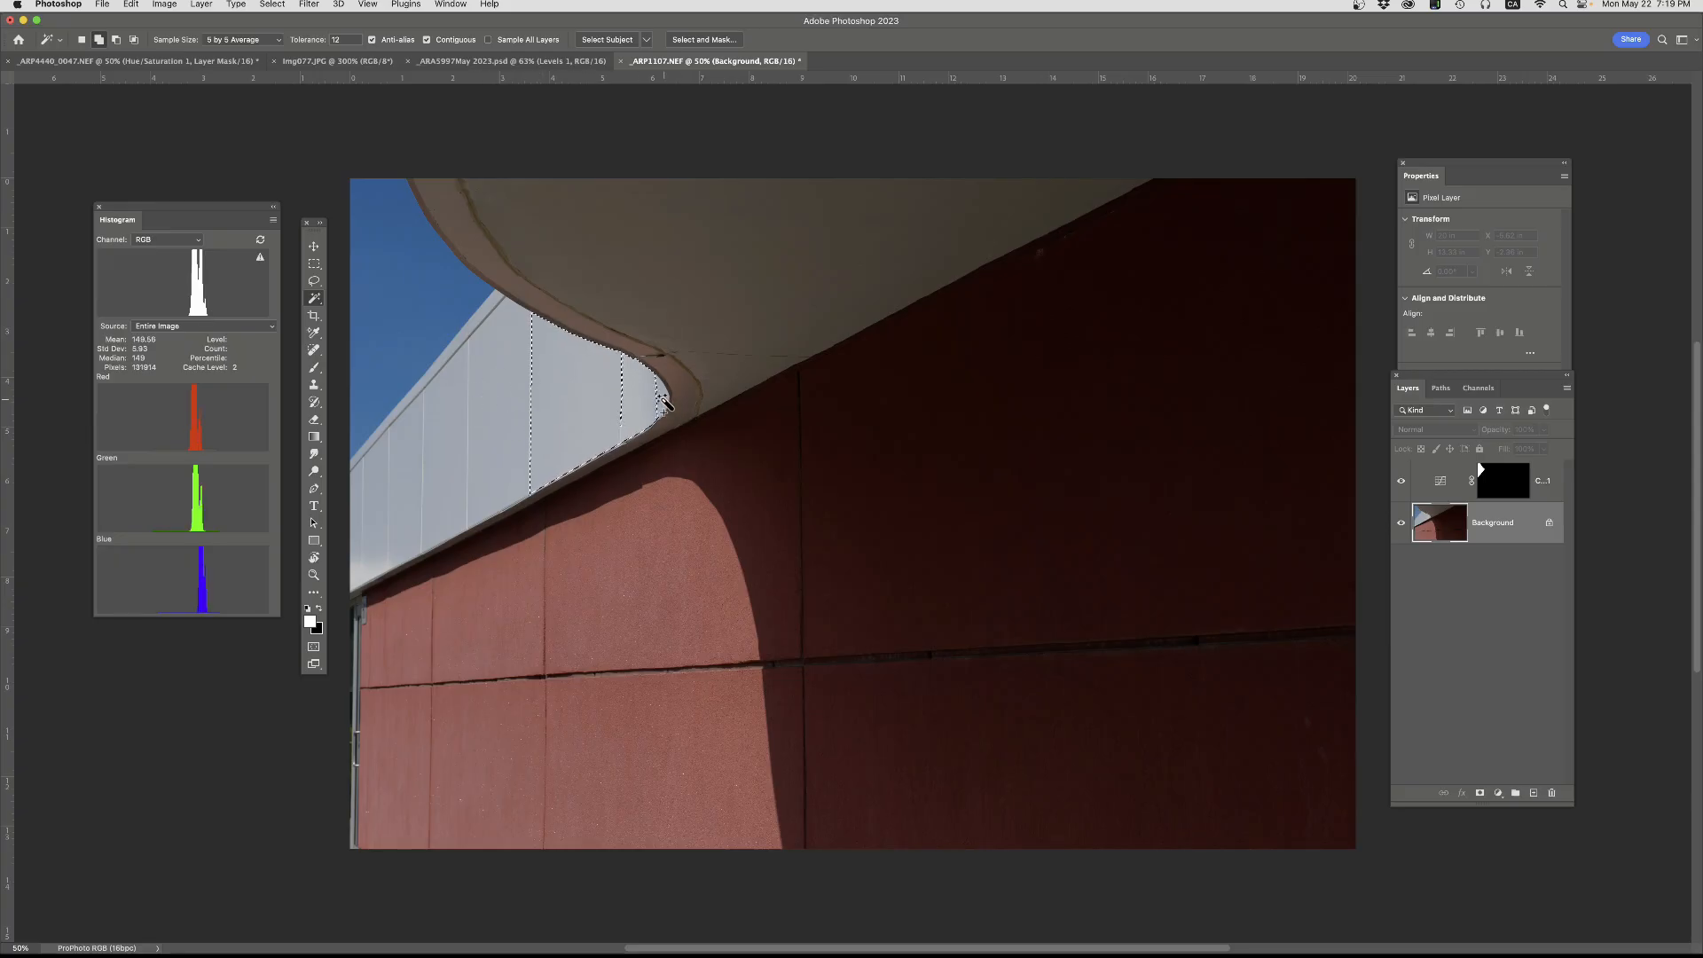
left_click(658, 403)
left_click(621, 414)
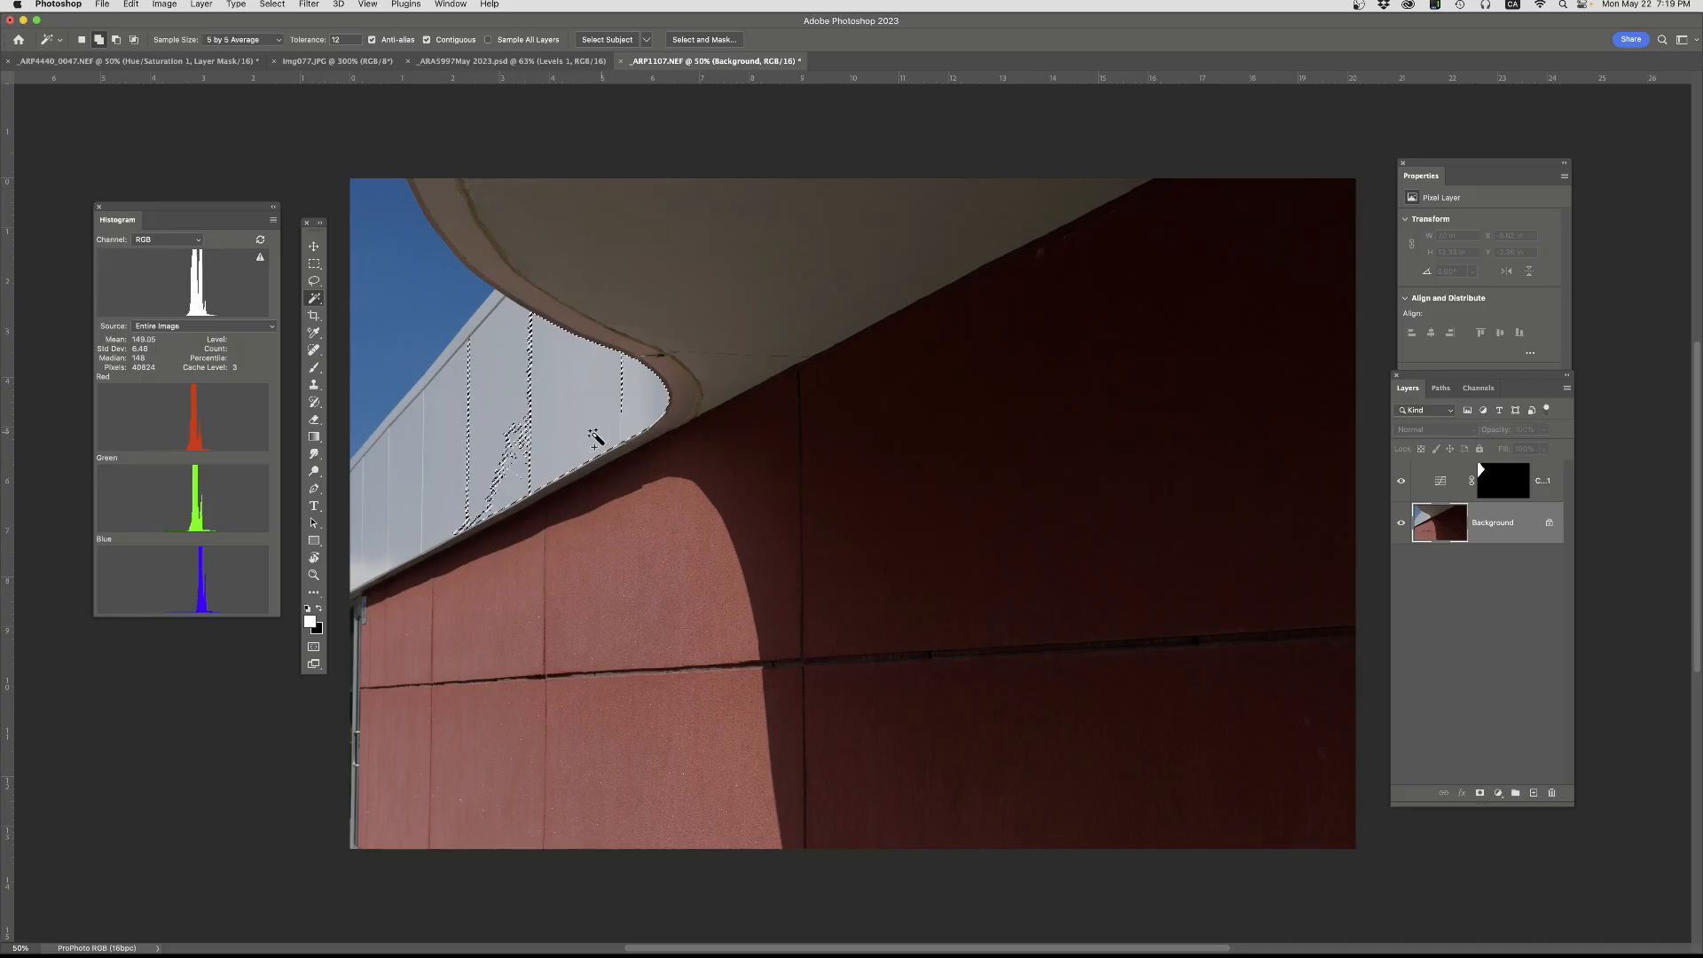
- Extend the selection over the remaining white wall panels to the photo's left edge, including the leftover bottom corner
left_click(507, 491)
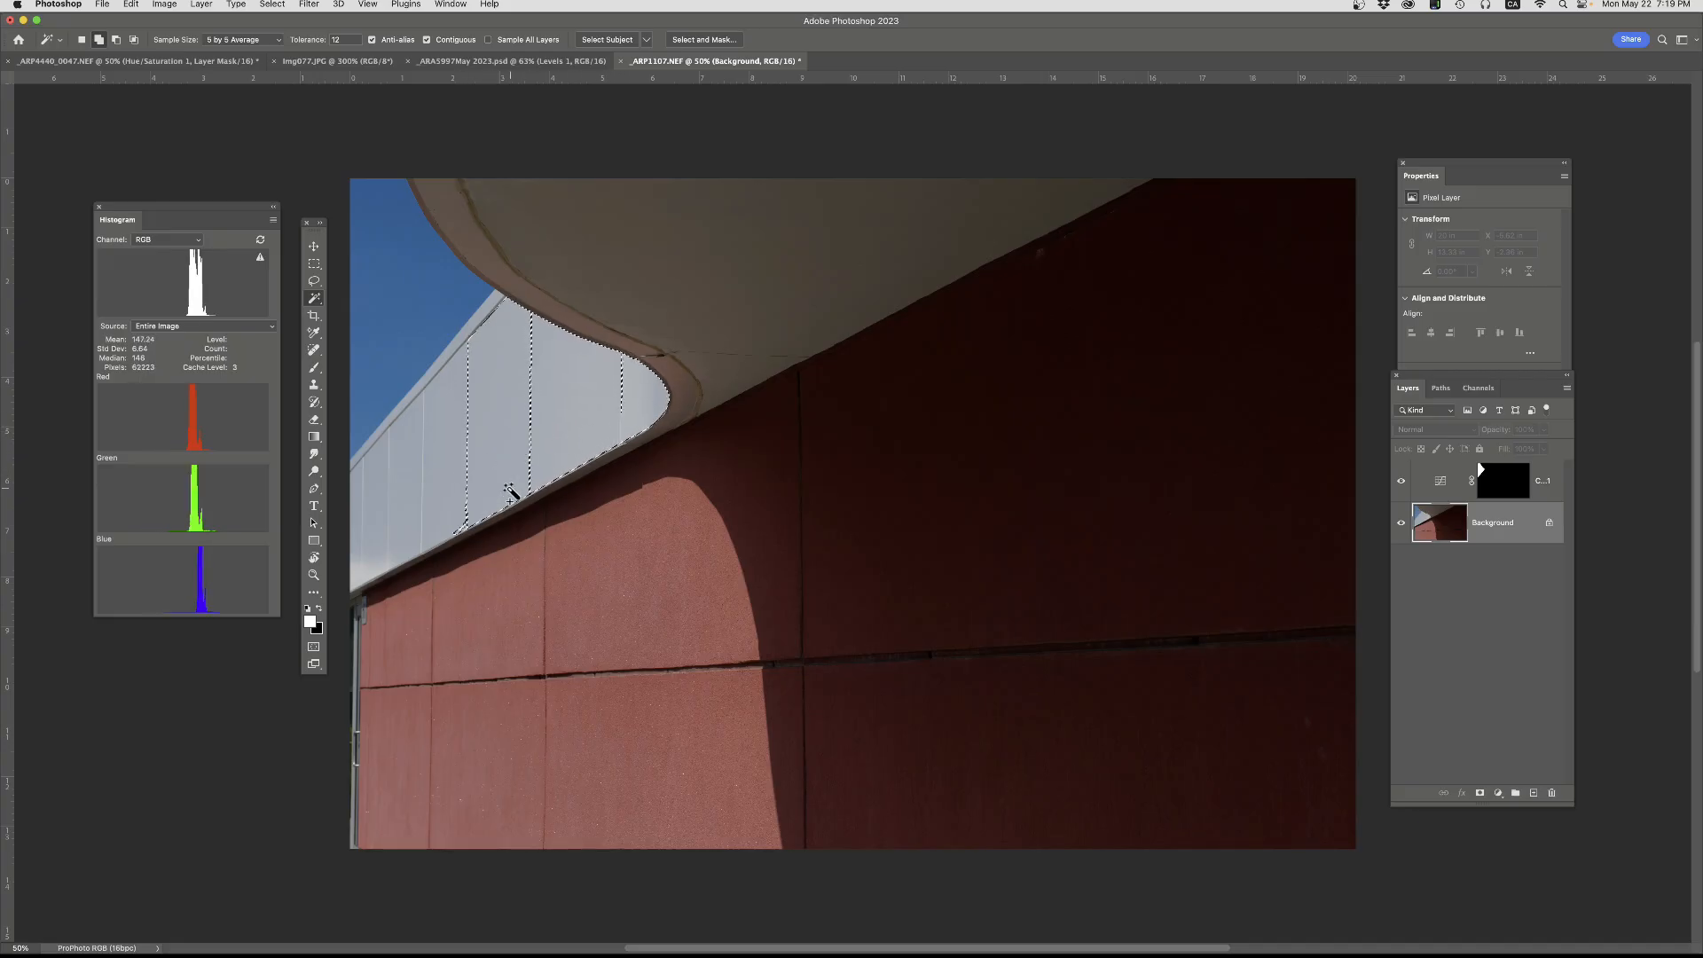
left_click(458, 534)
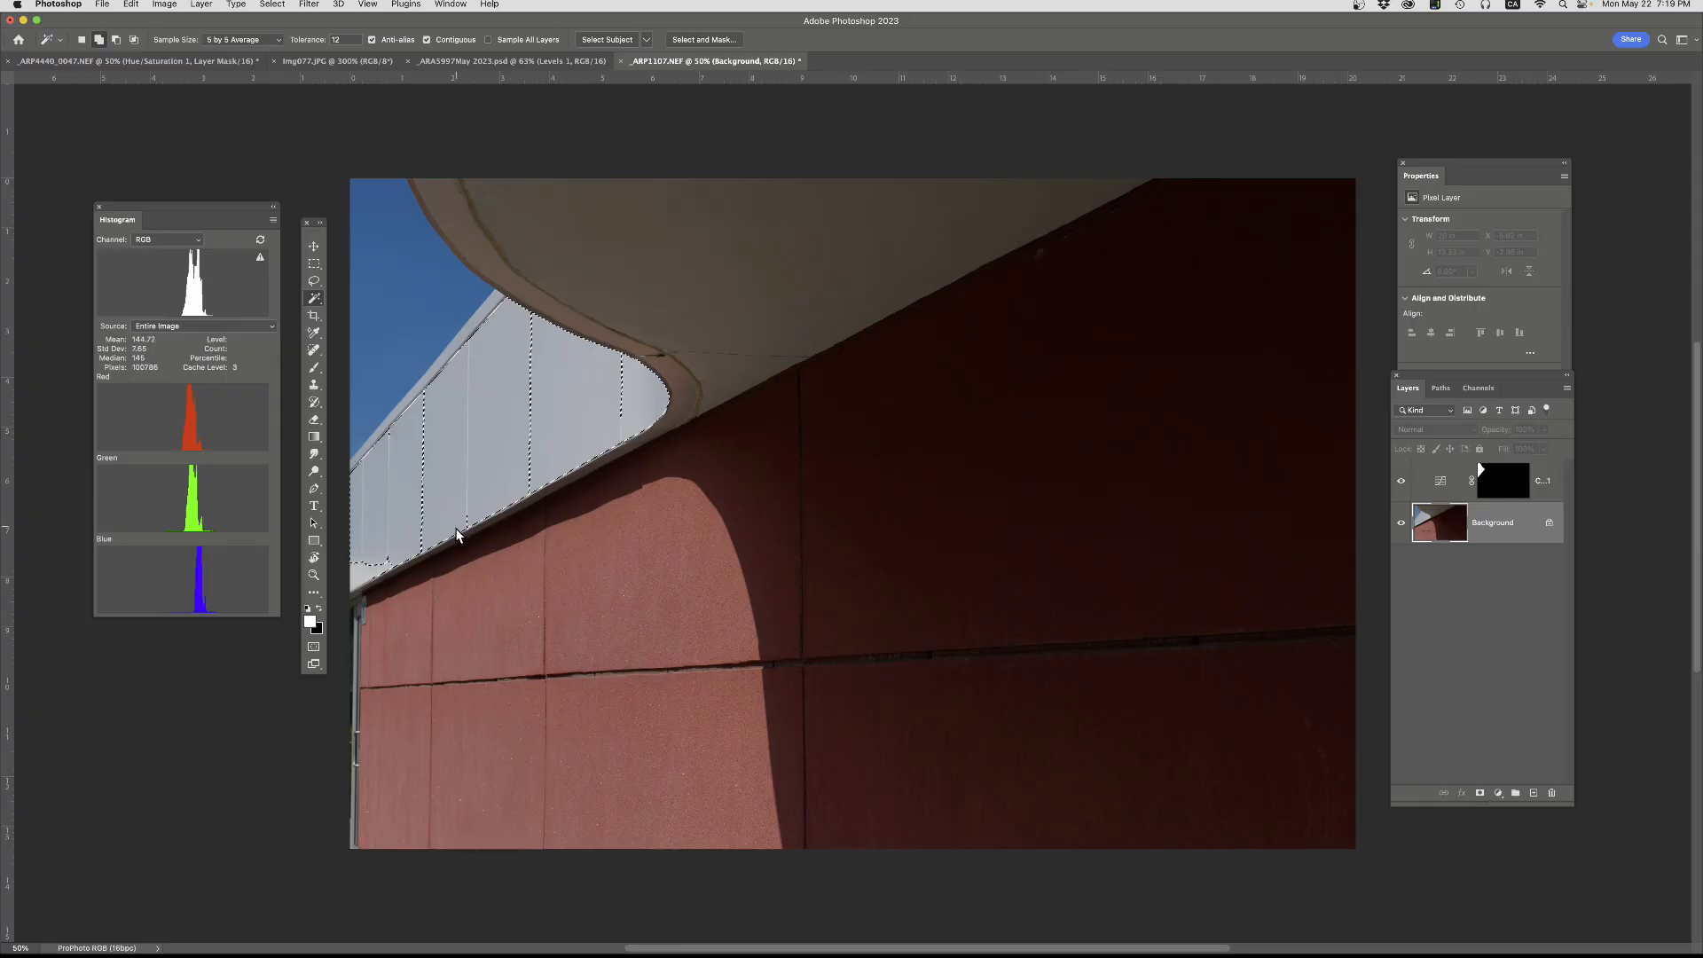
left_click(375, 575)
left_click(405, 576)
- Add the unselected vertical seams between the white wall panels to the selection
left_click(531, 404)
left_click(533, 383)
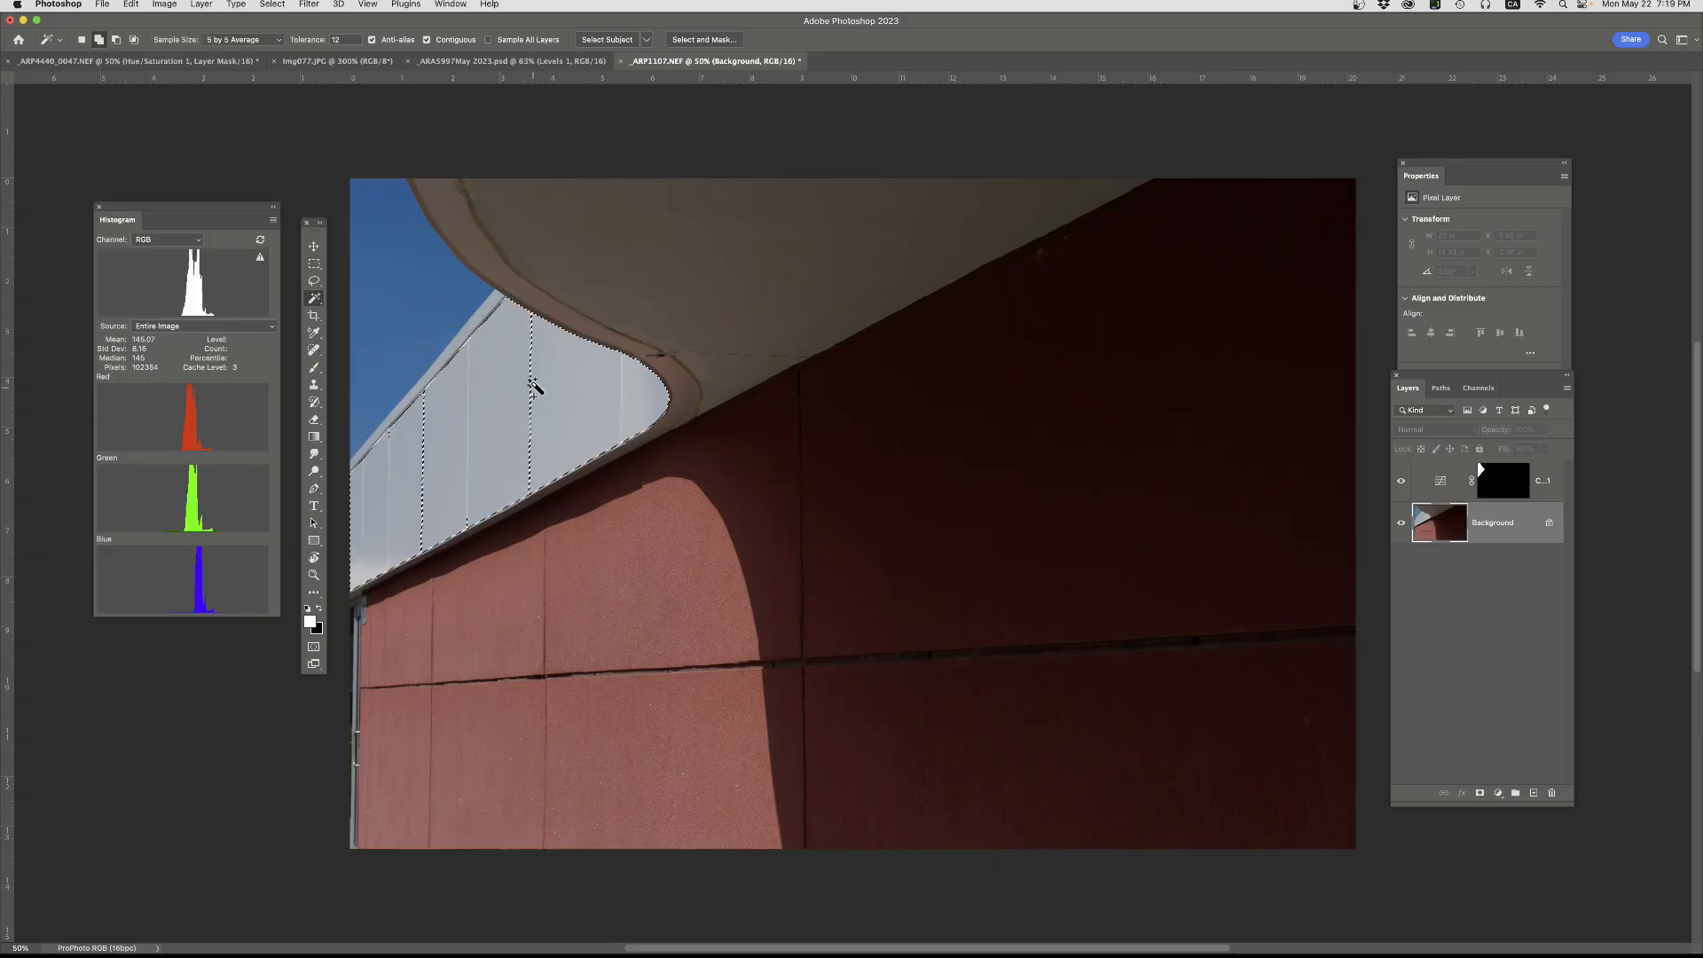
scroll(534, 382, "up", 2)
scroll(534, 383, "up", 10)
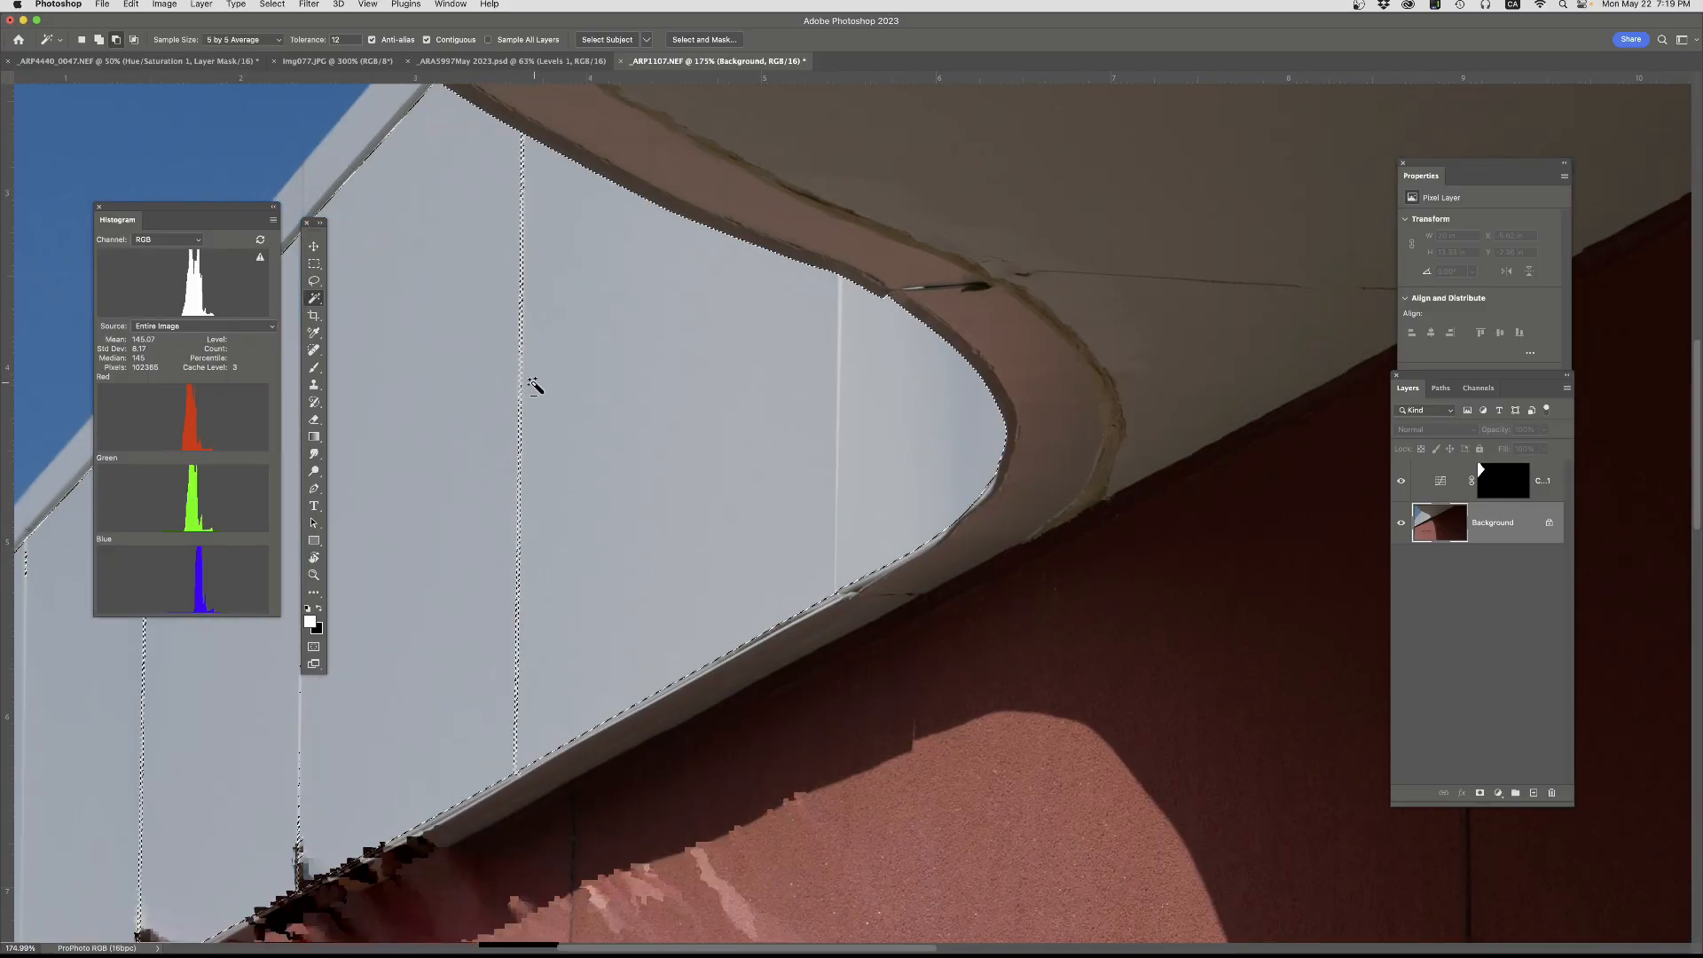
left_click(523, 394, "shift")
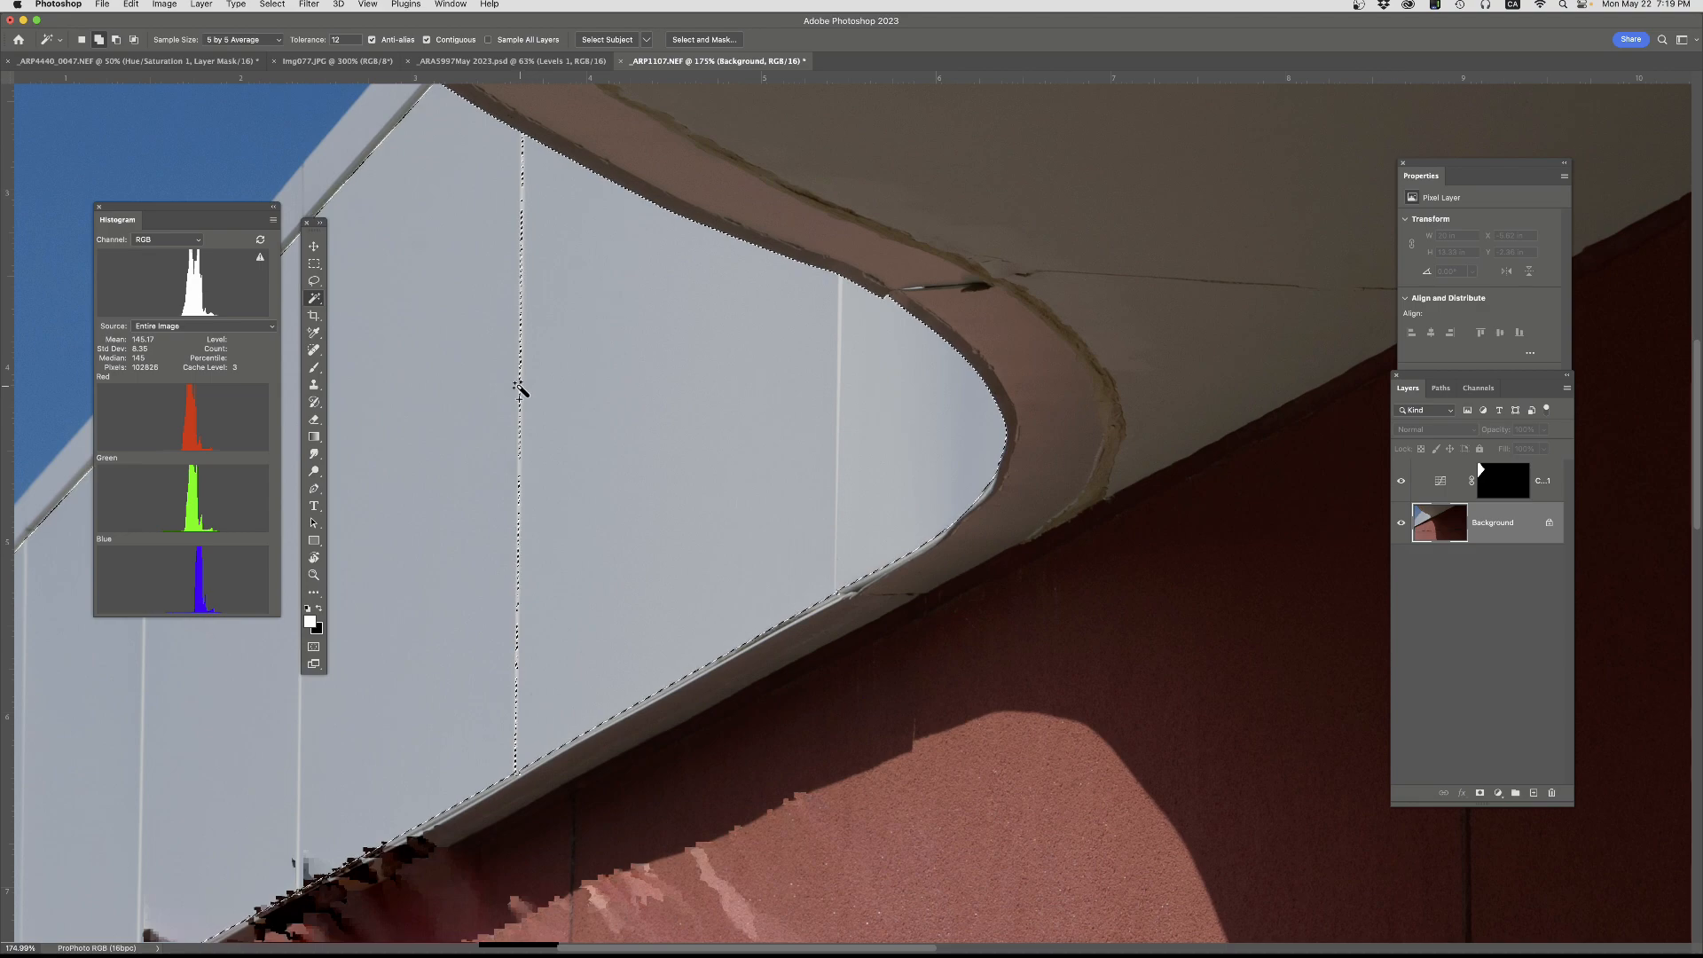
left_click(522, 384, "shift")
left_click_drag(528, 423, 833, 403)
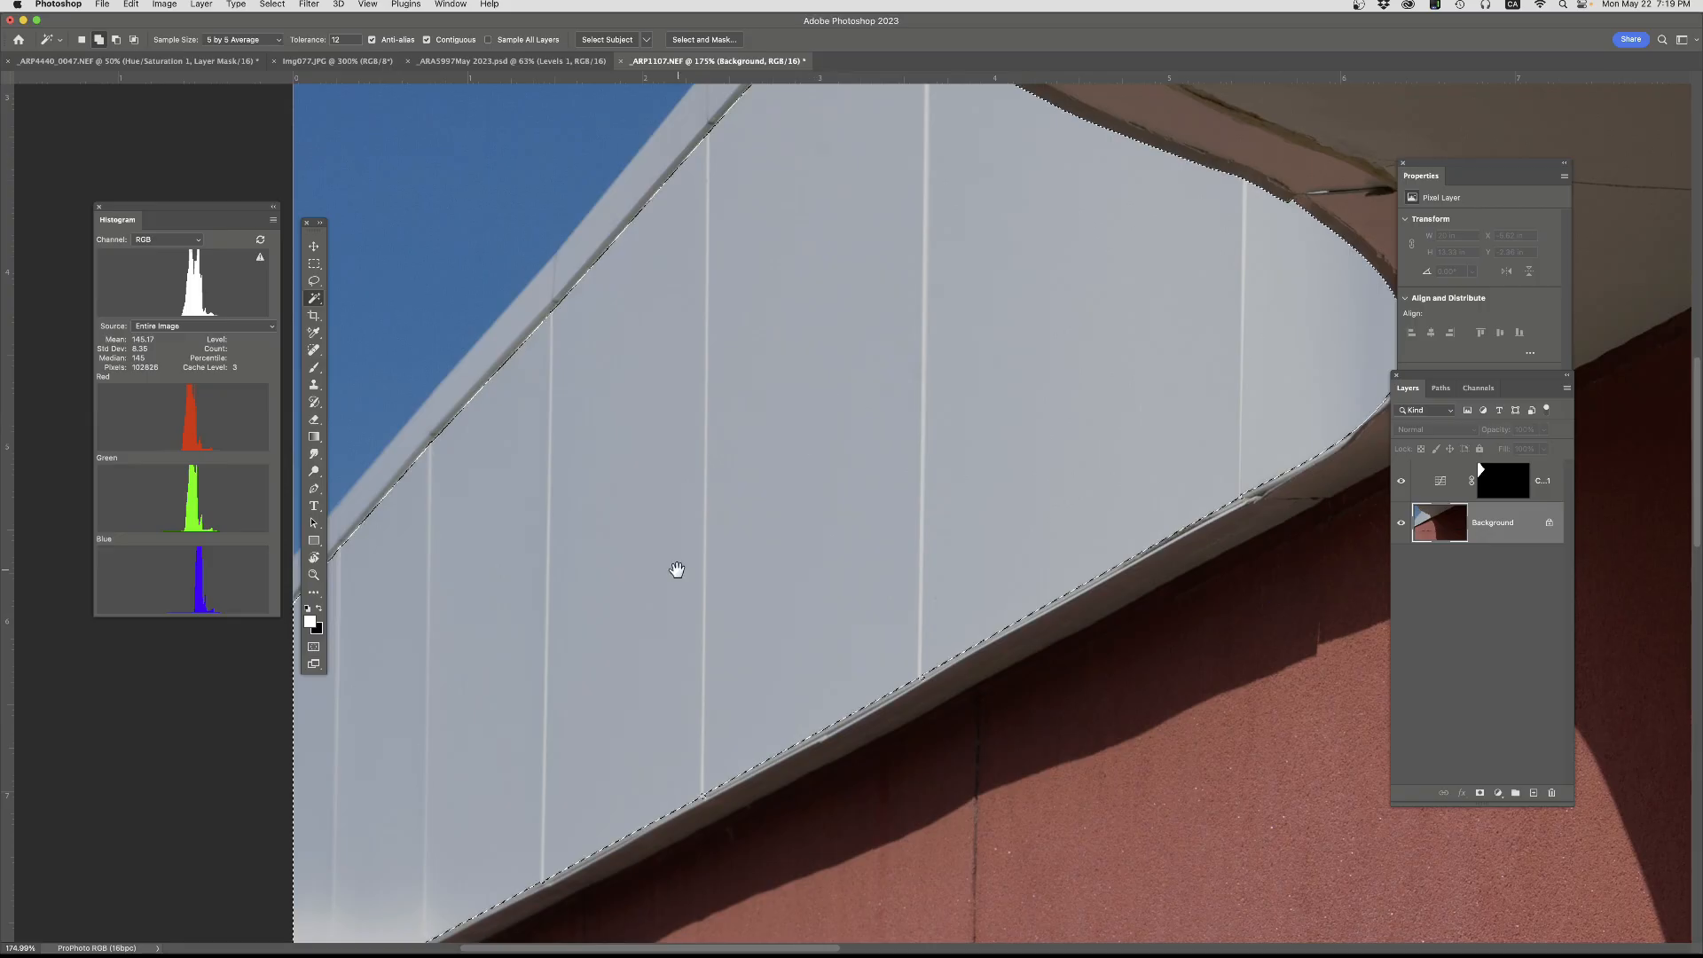
- Add the light trim strip along the white wall's upper diagonal edge to the selection
left_click_drag(677, 570, 809, 456)
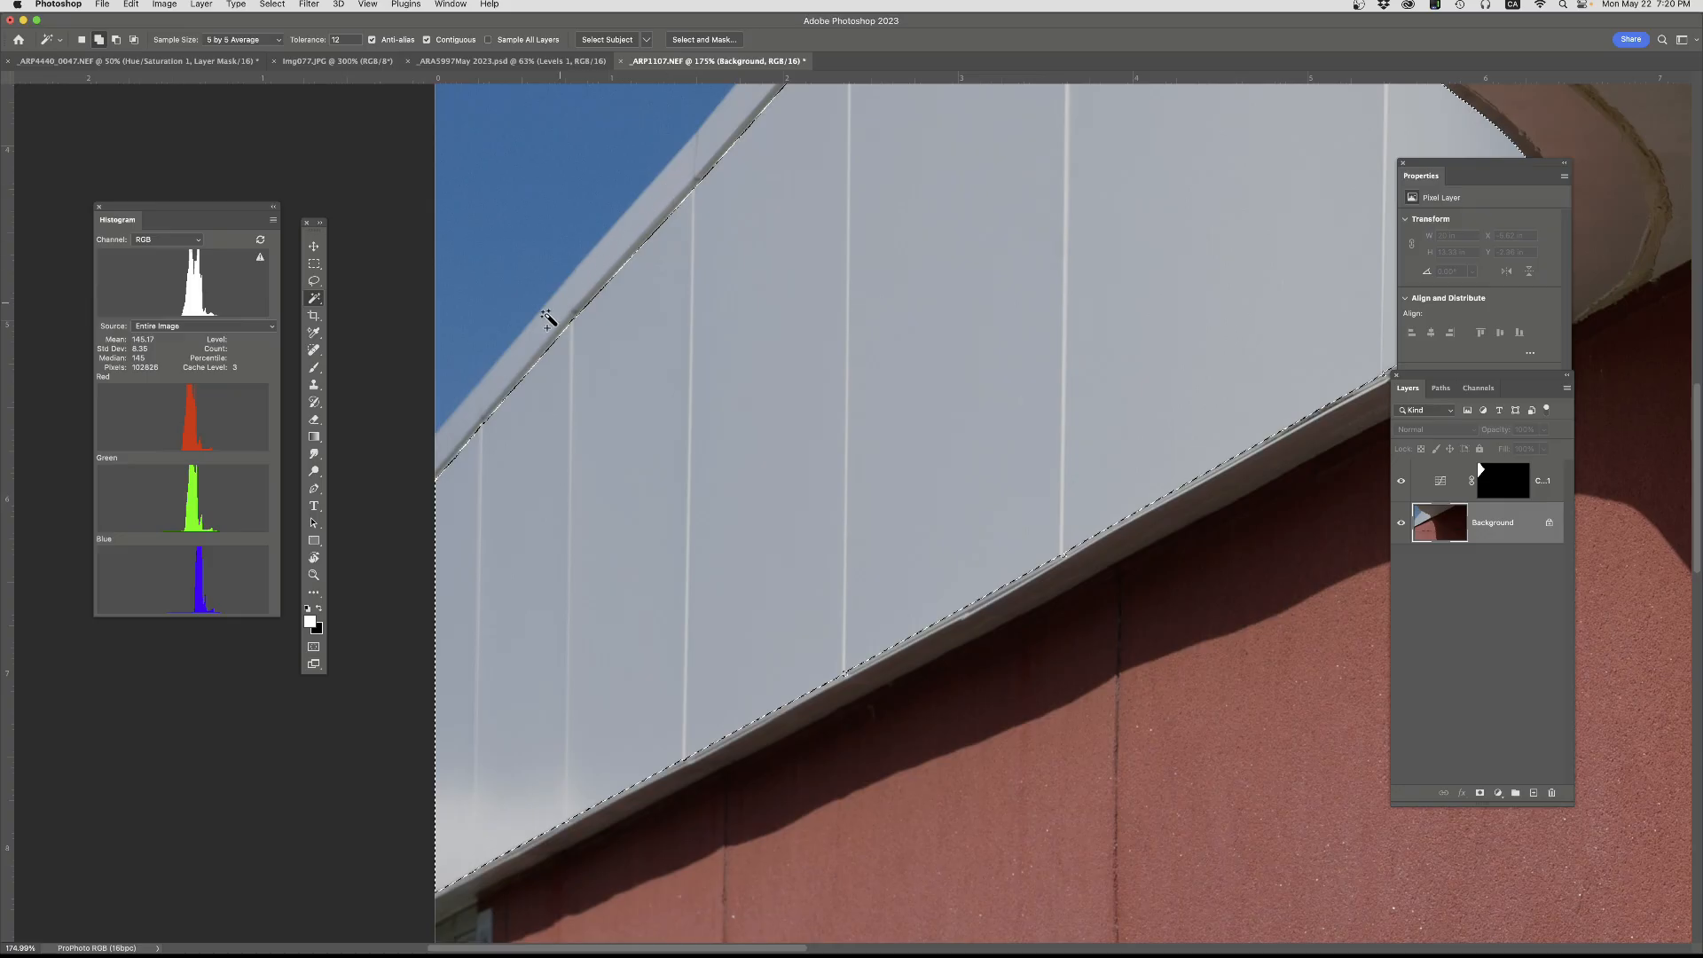
left_click(595, 270)
left_click_drag(761, 217, 578, 570)
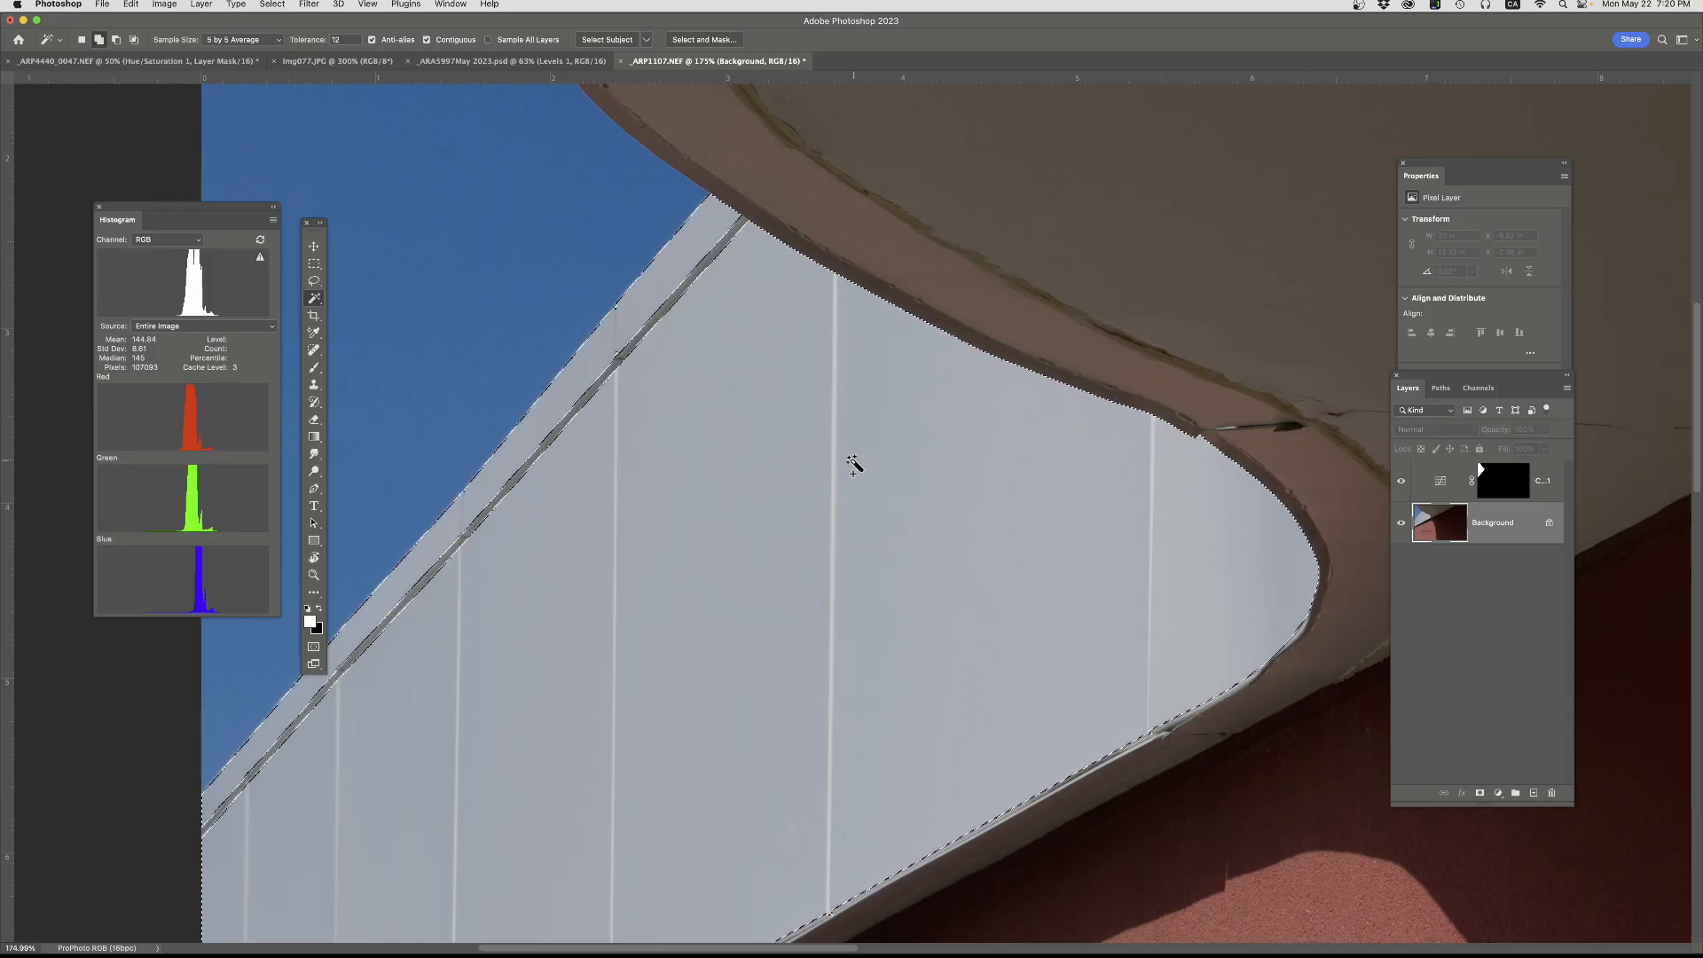
- Save the white wall selection as a new channel named brights and clear the selection
left_click(269, 5)
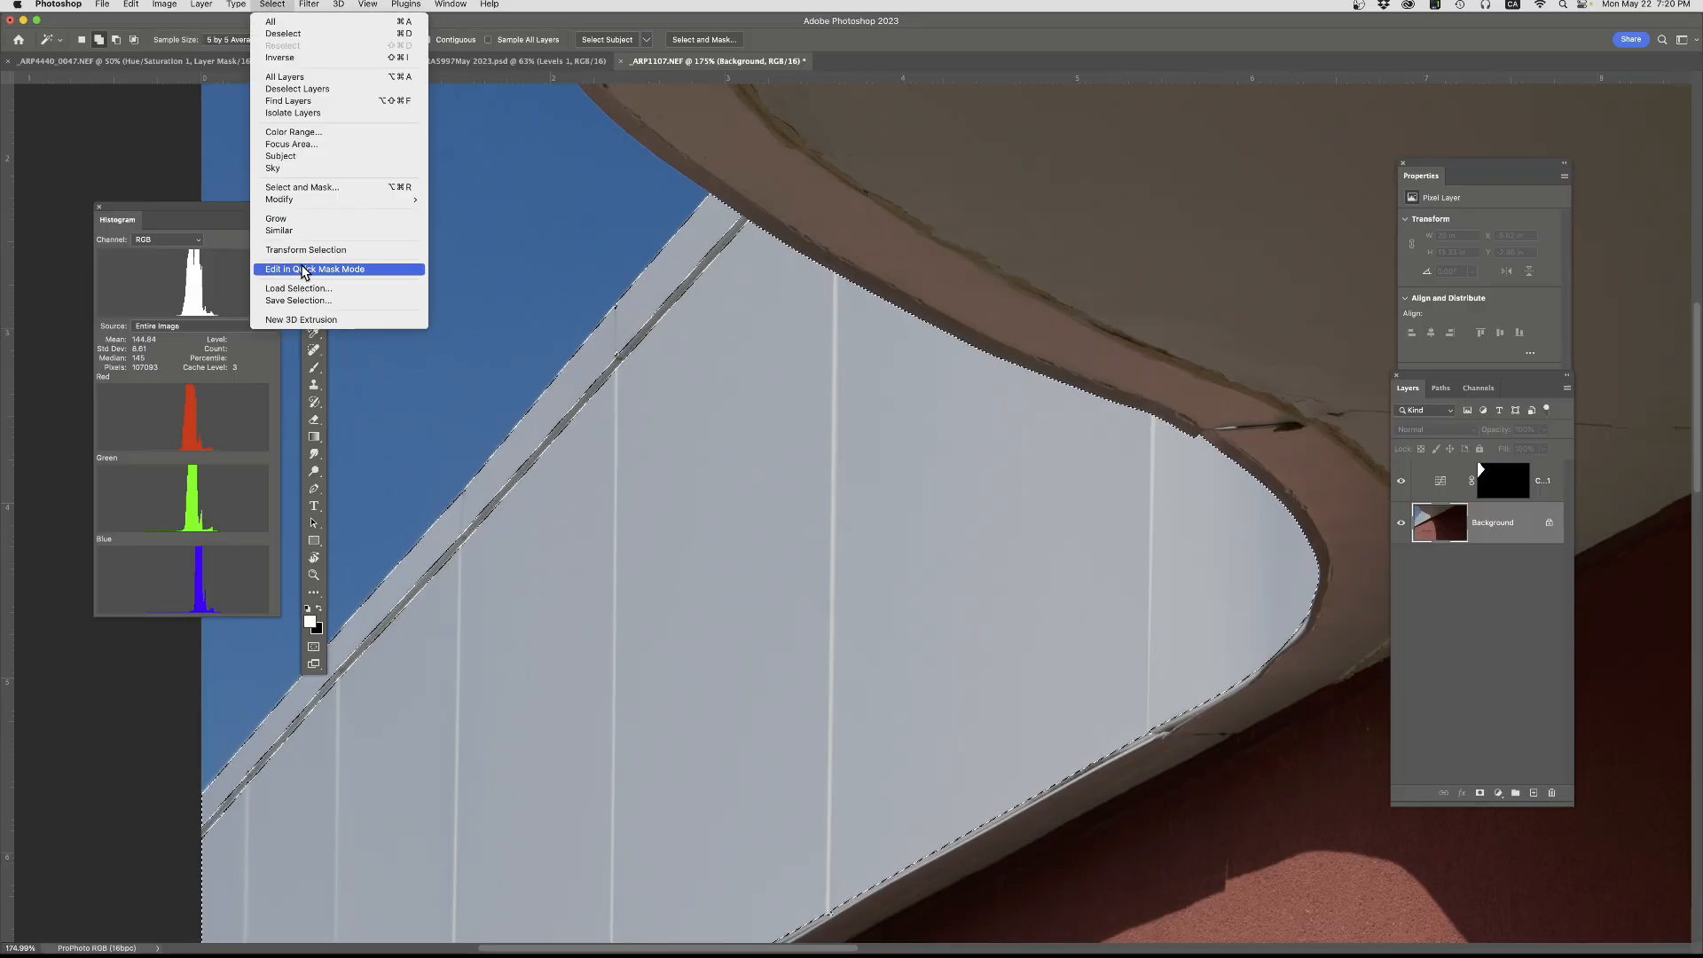
left_click(300, 301)
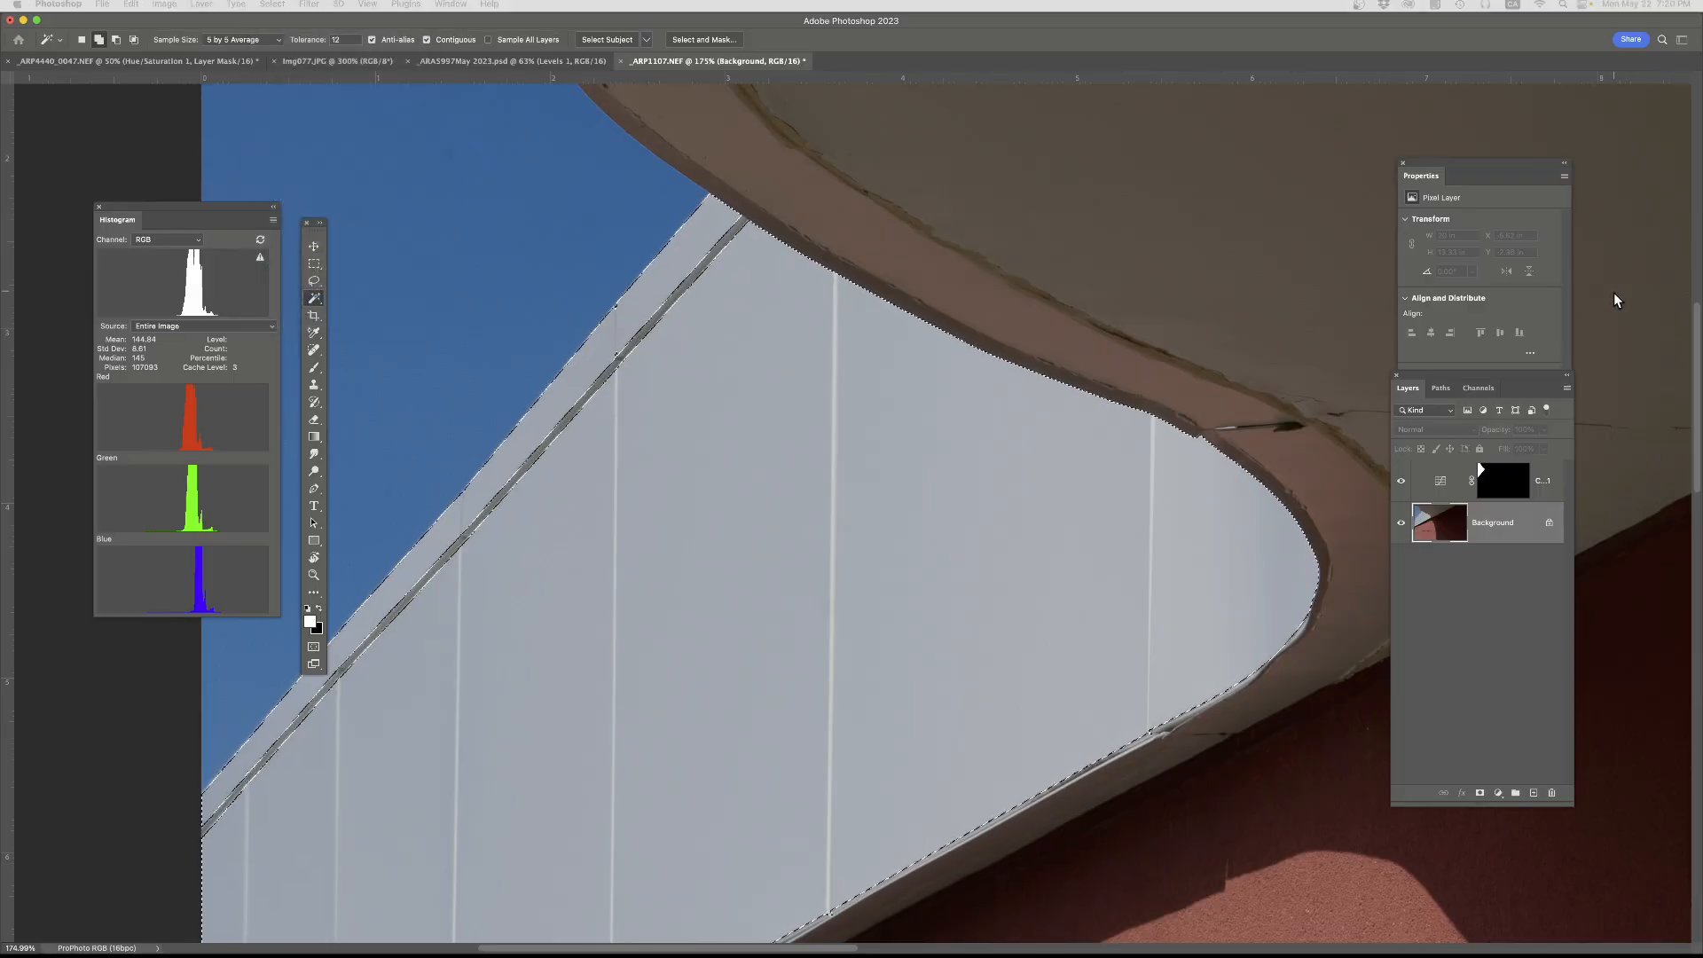
left_click_drag(1091, 352, 875, 303)
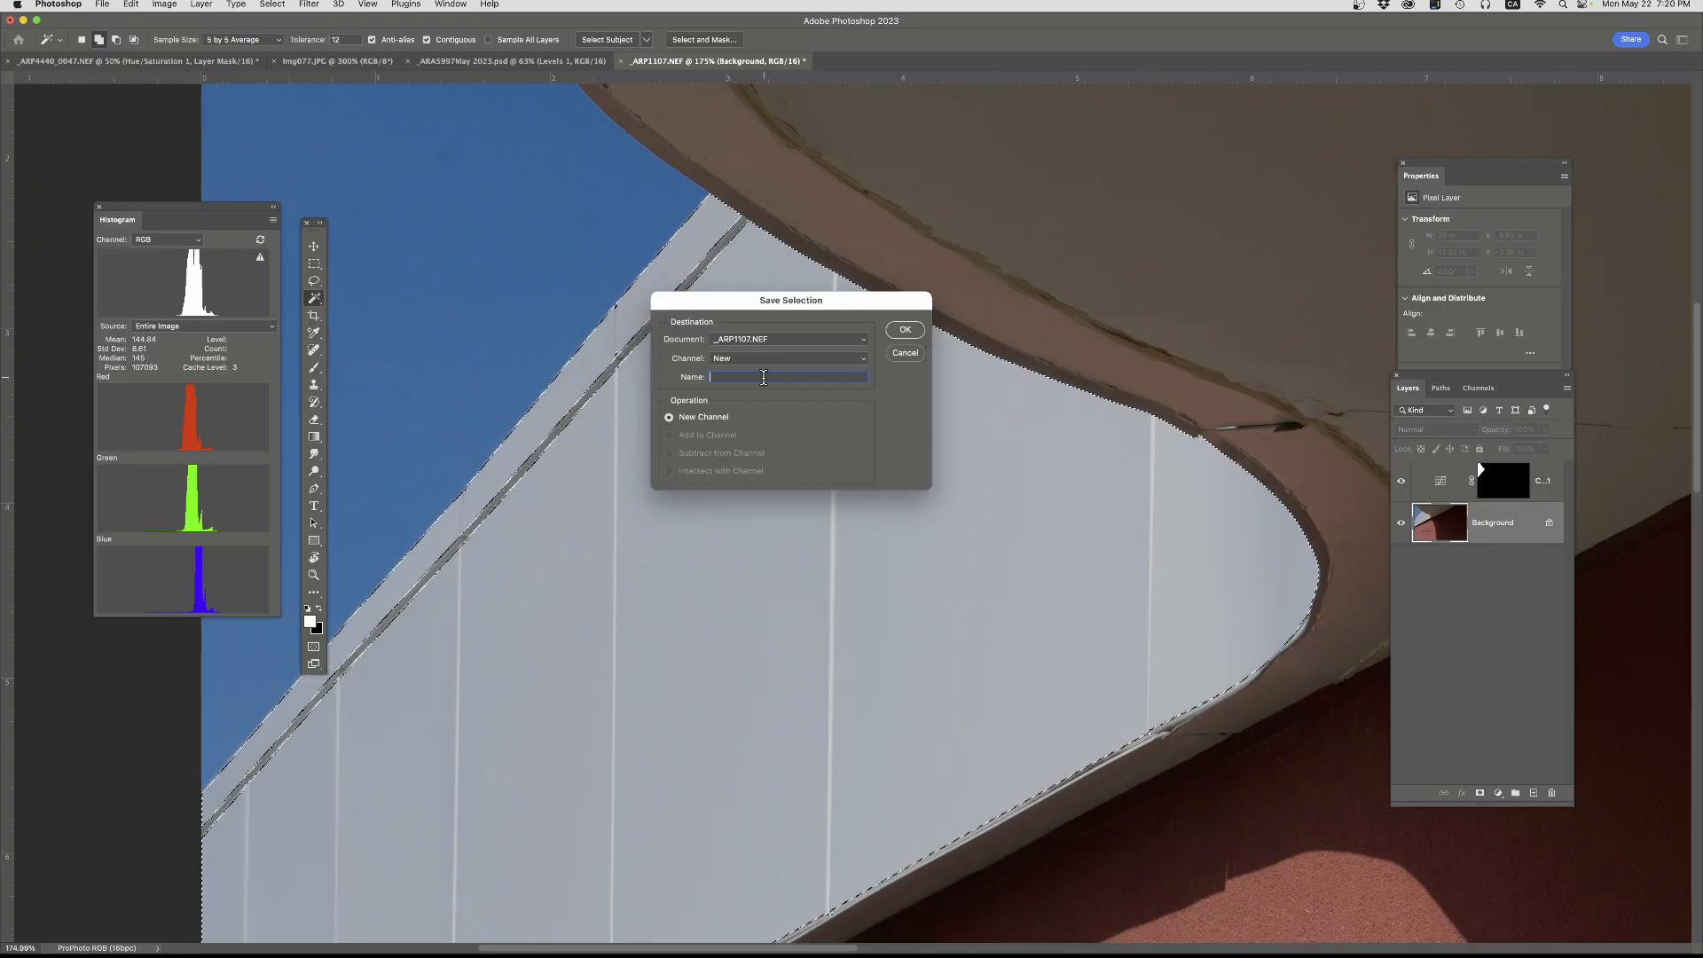
type("brights")
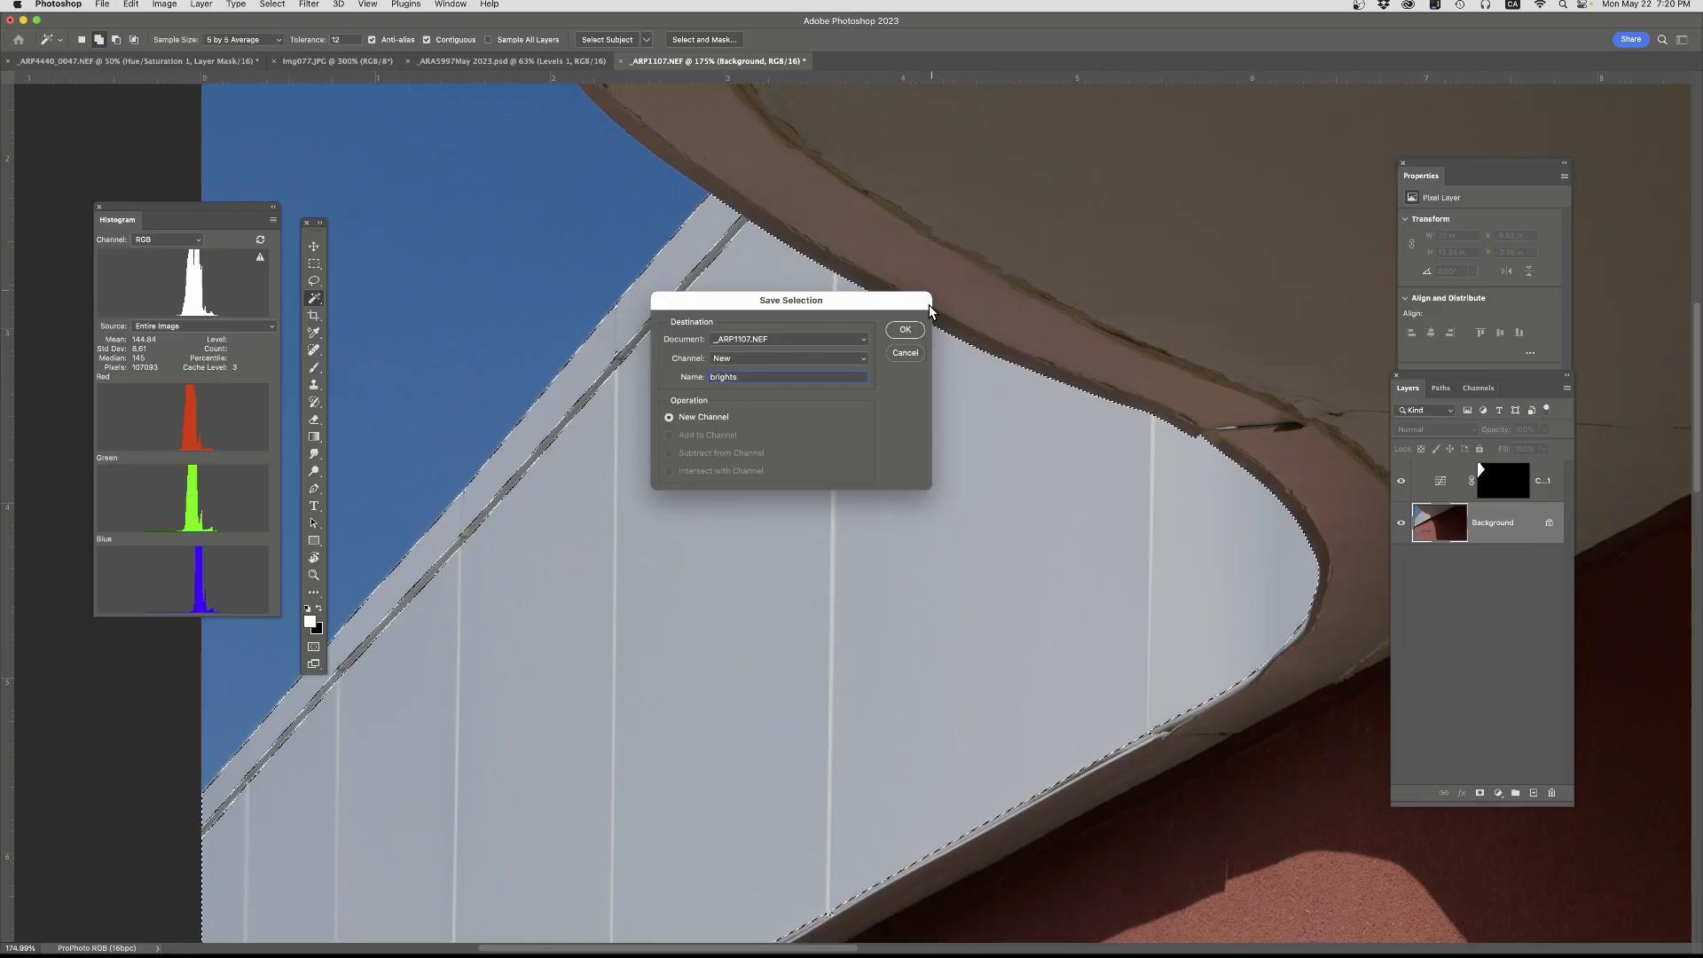
left_click(904, 329)
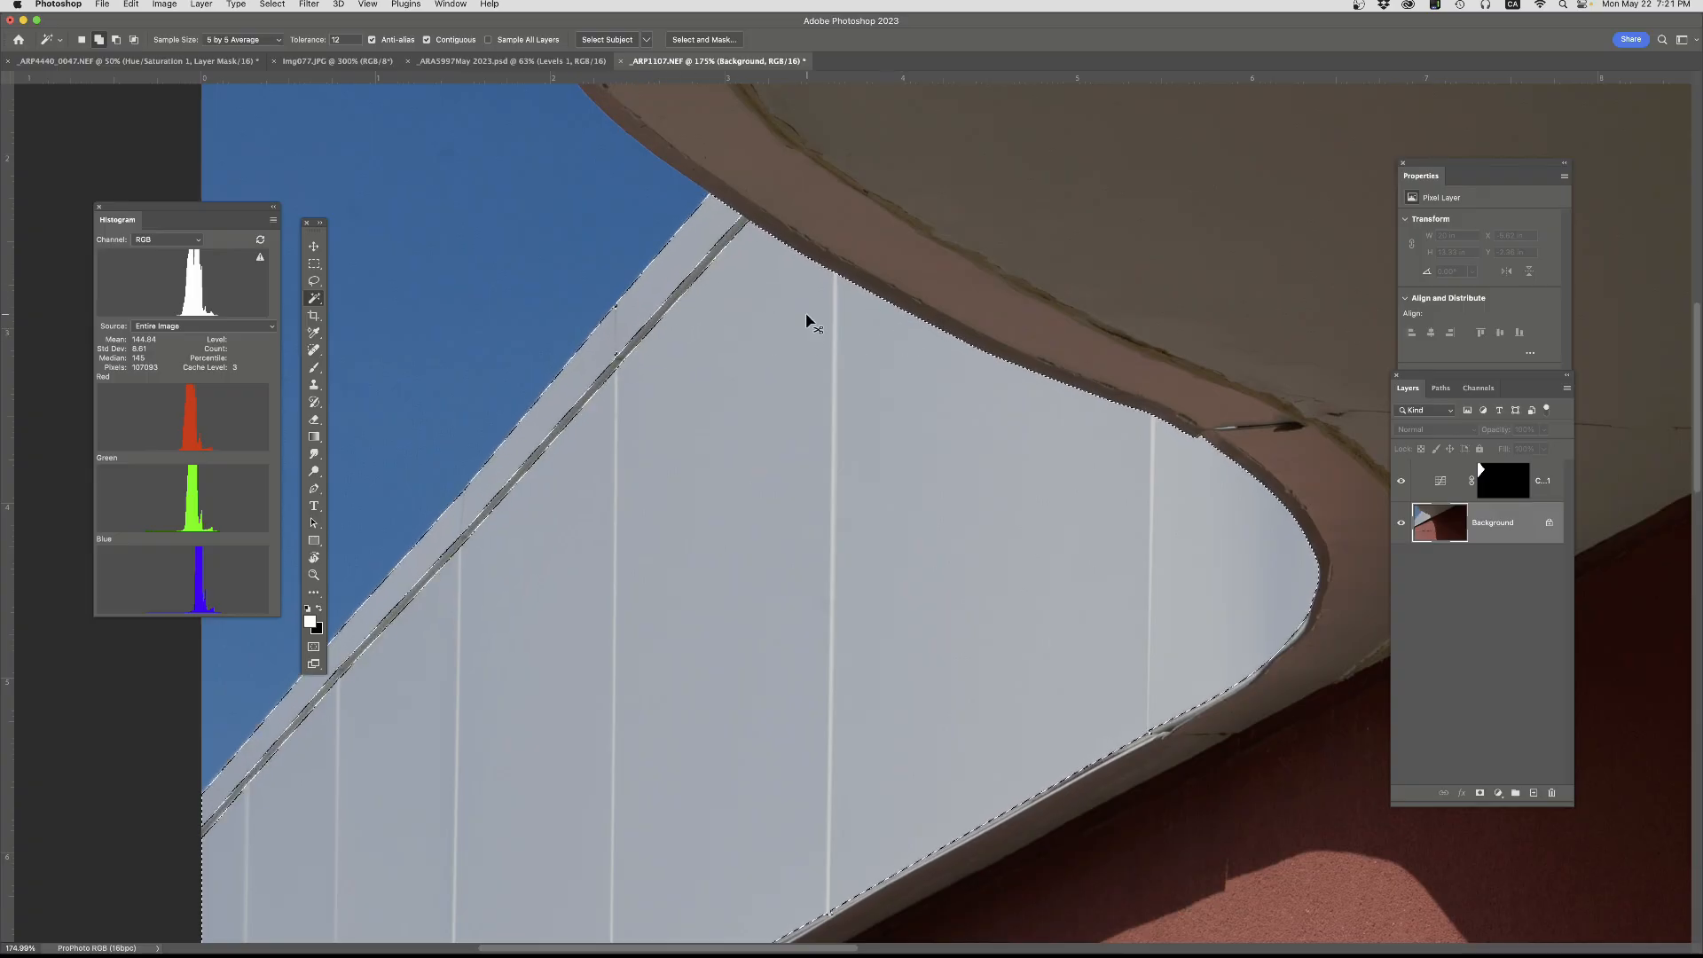
key("super+d")
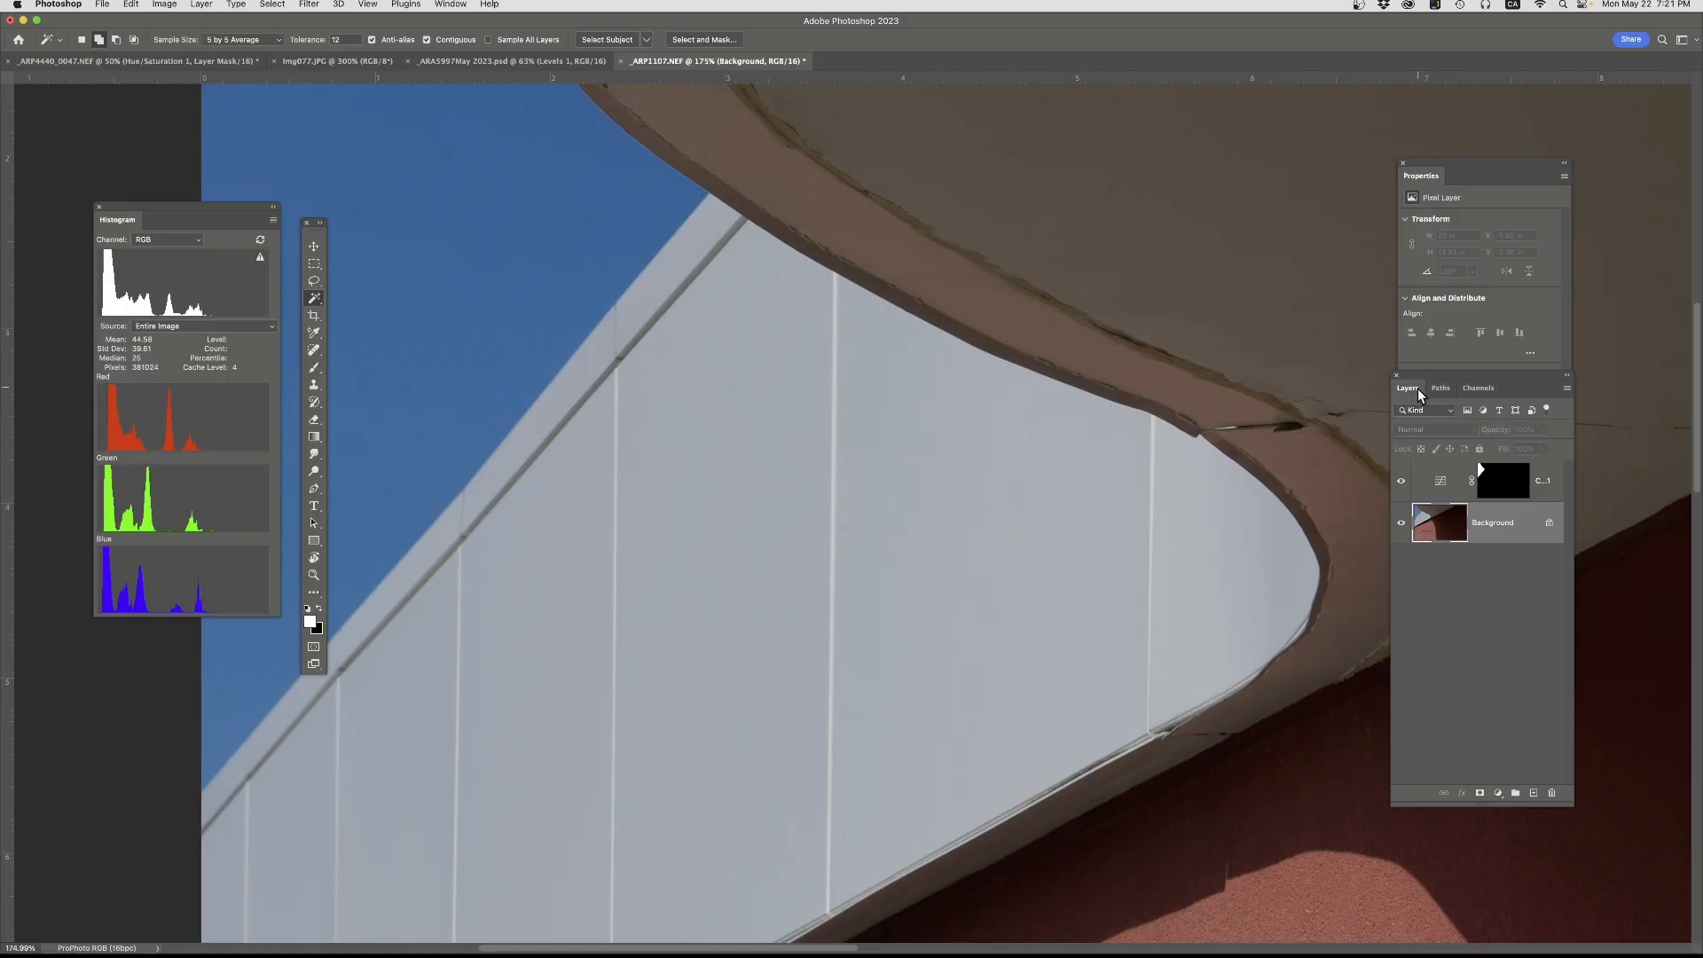
- Display the brights channel alone and set up a hard-edged 51 px Brush
left_click(1478, 391)
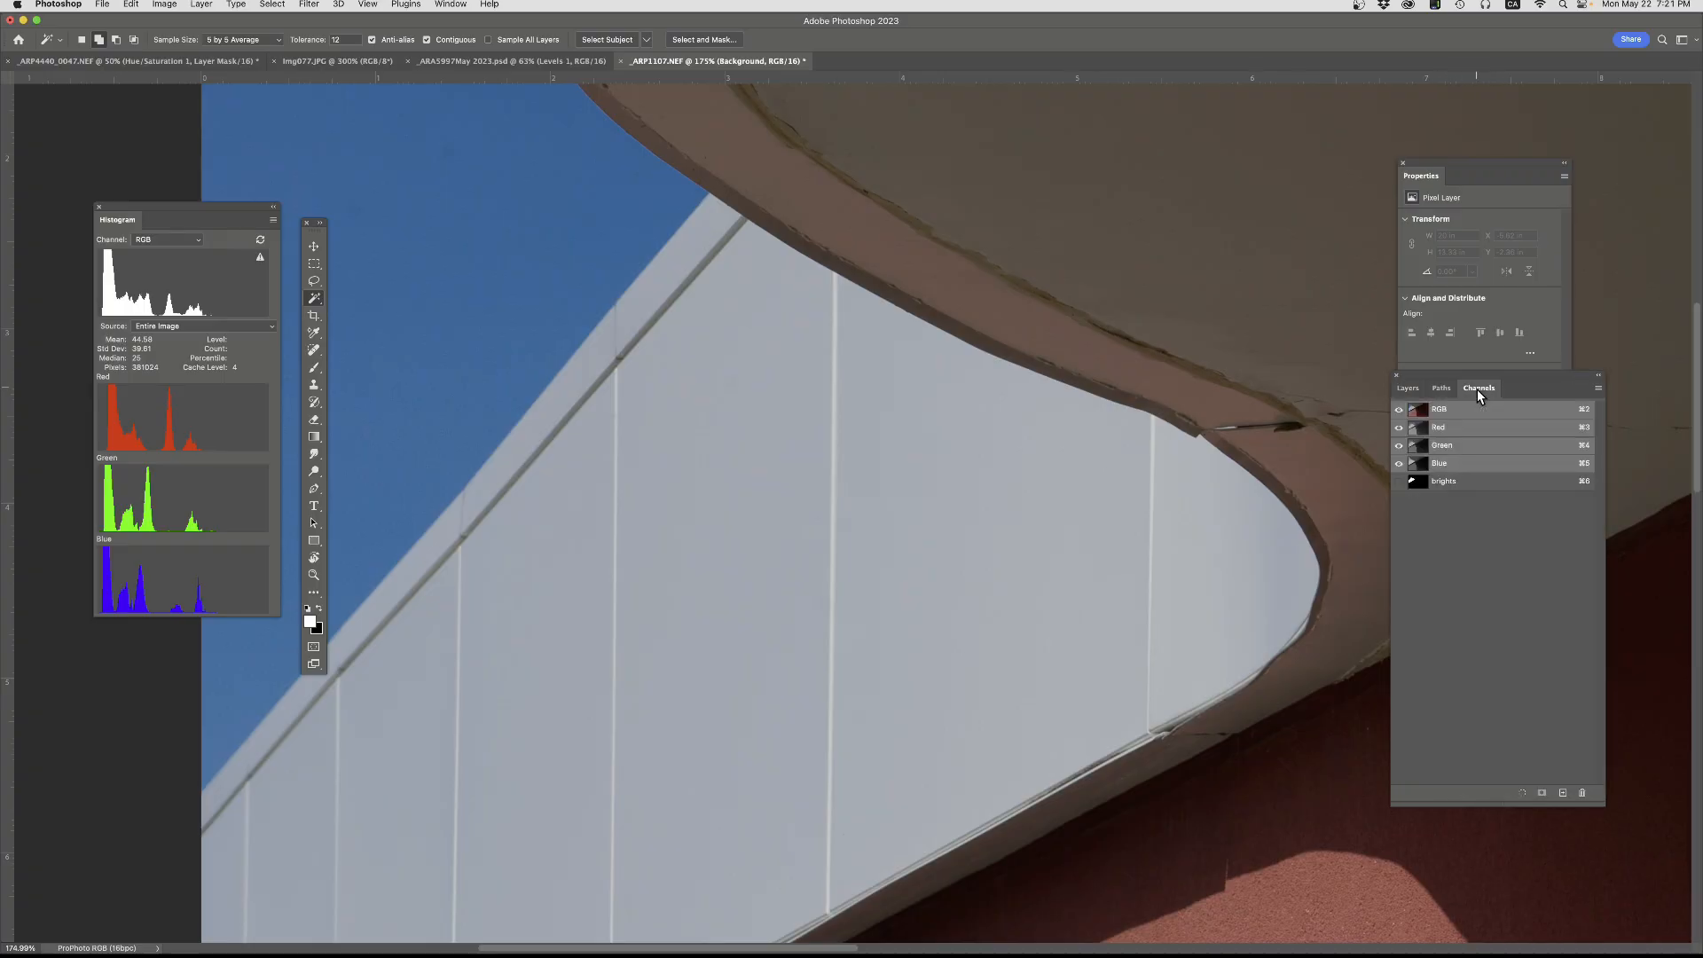
left_click(1438, 490)
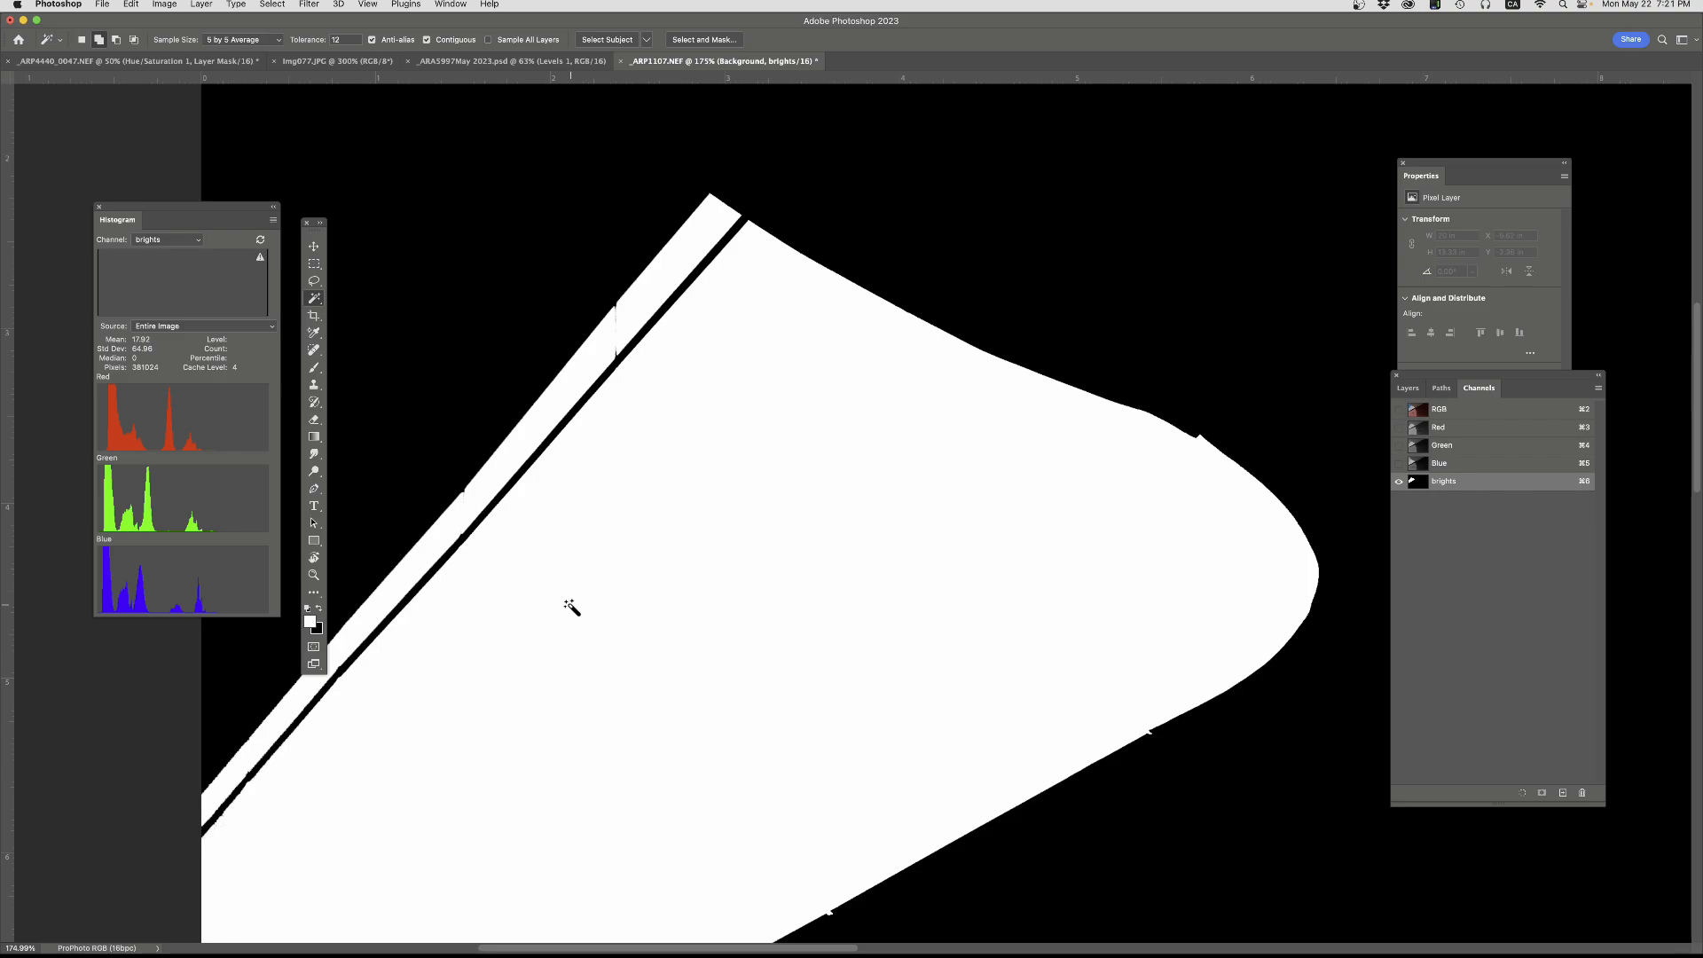
key("b")
key("bracketleft")
key("bracketleft")
key("bracketleft")
key("bracketleft")
key("bracketleft")
key("bracketleft")
key("bracketleft")
key("bracketleft")
key("bracketleft")
key("bracketleft")
key("bracketleft")
key("bracketleft")
key("bracketleft")
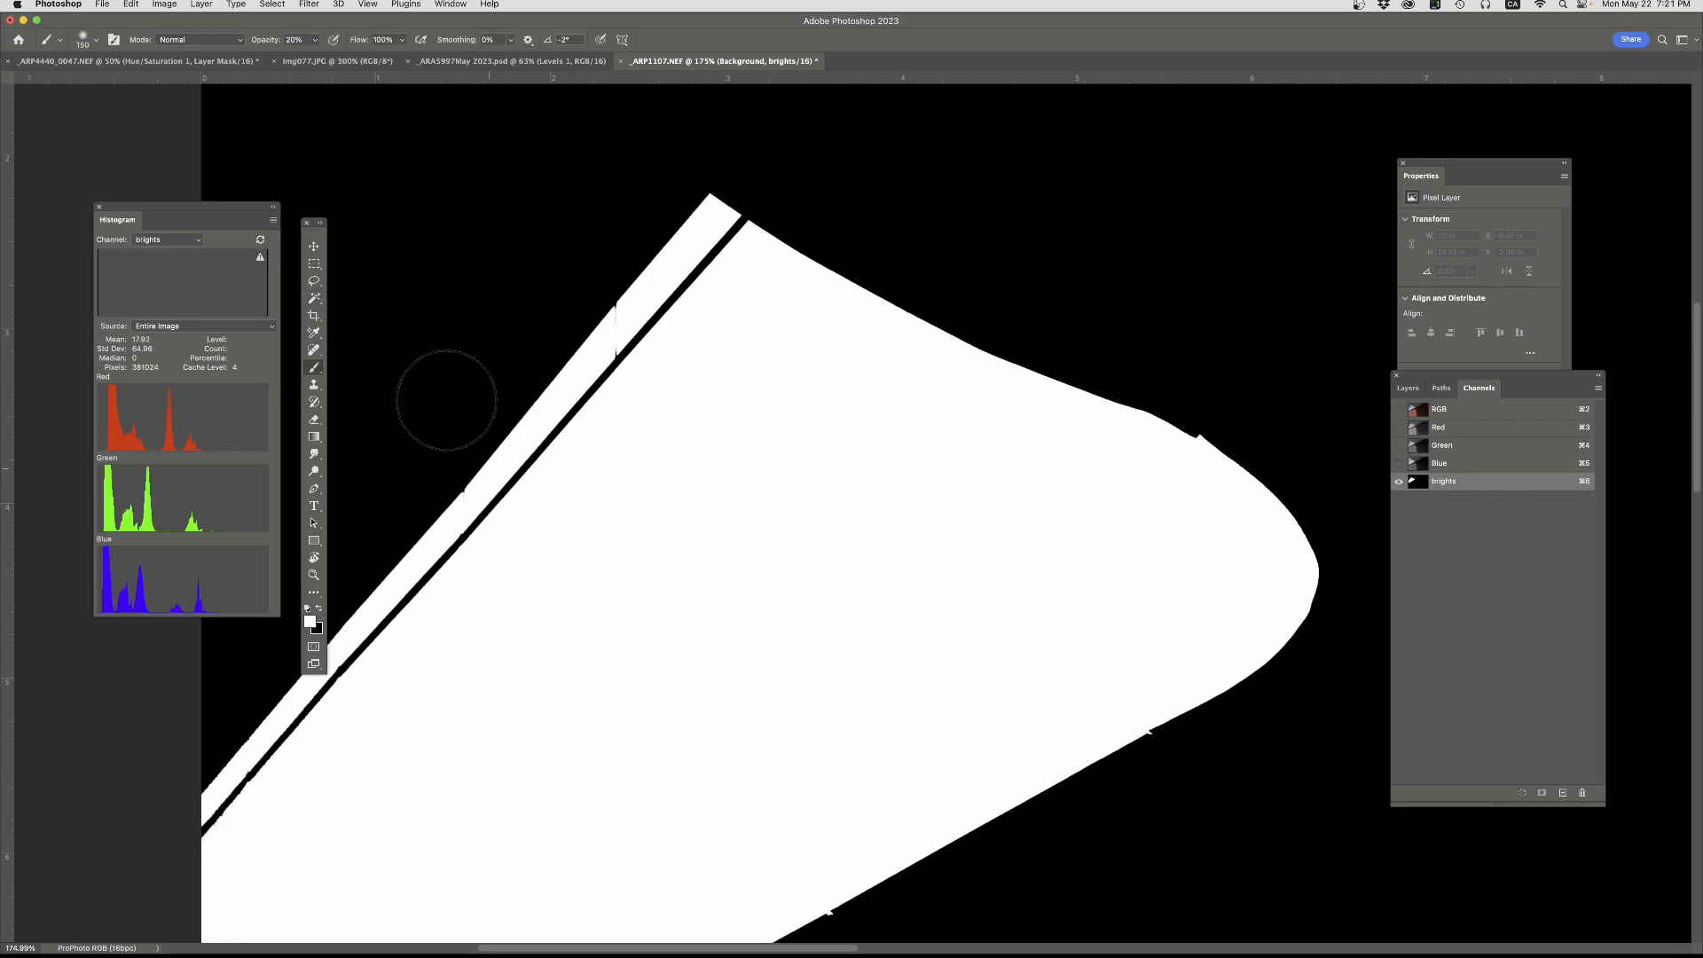
left_click(95, 39)
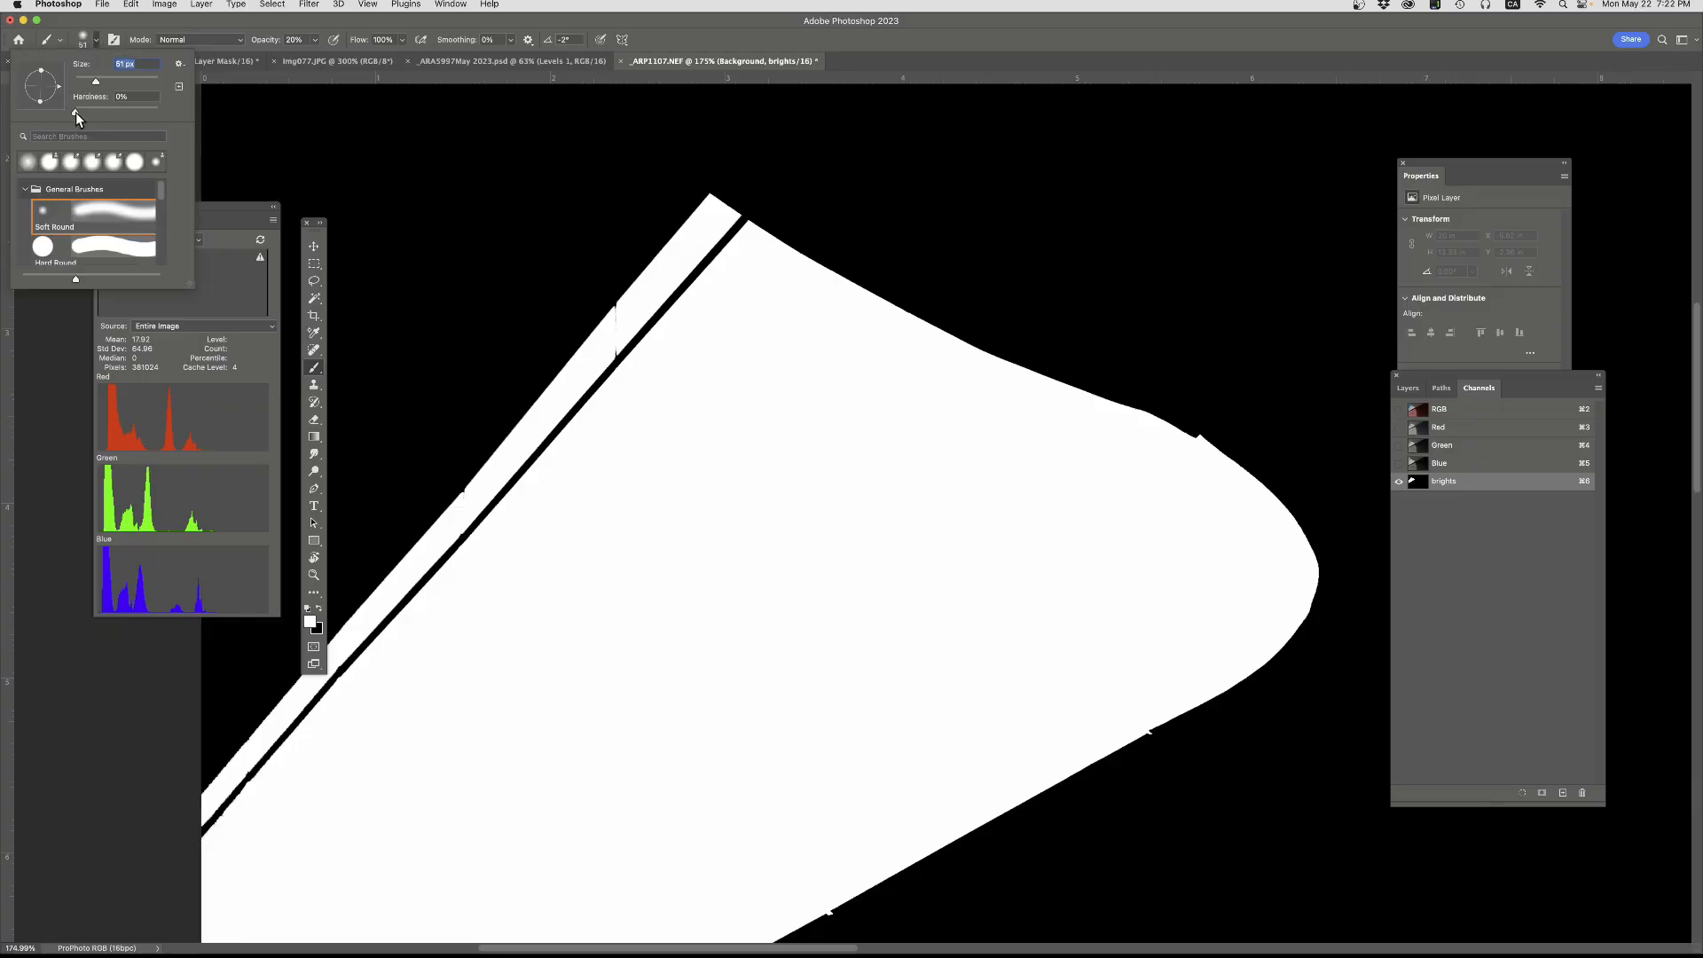
left_click_drag(76, 112, 148, 113)
- Raise the brush opacity to 100% and paint the black diagonal gap in the brights mask white
left_click(732, 232)
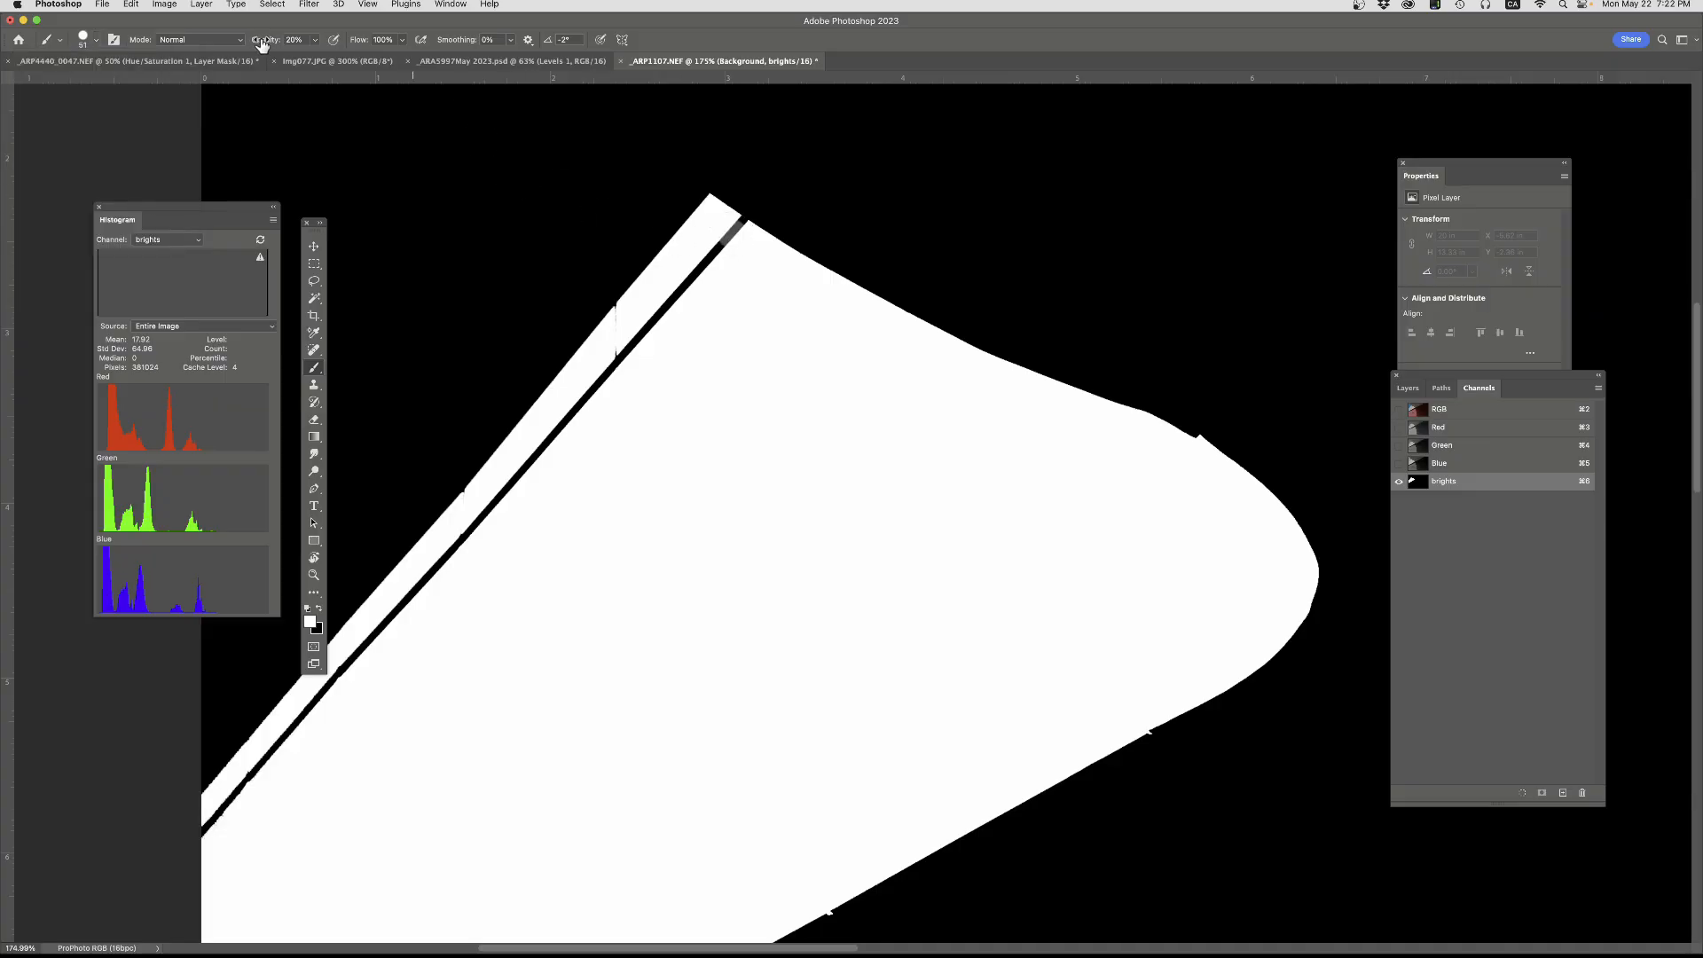
left_click_drag(261, 44, 397, 40)
left_click(734, 236)
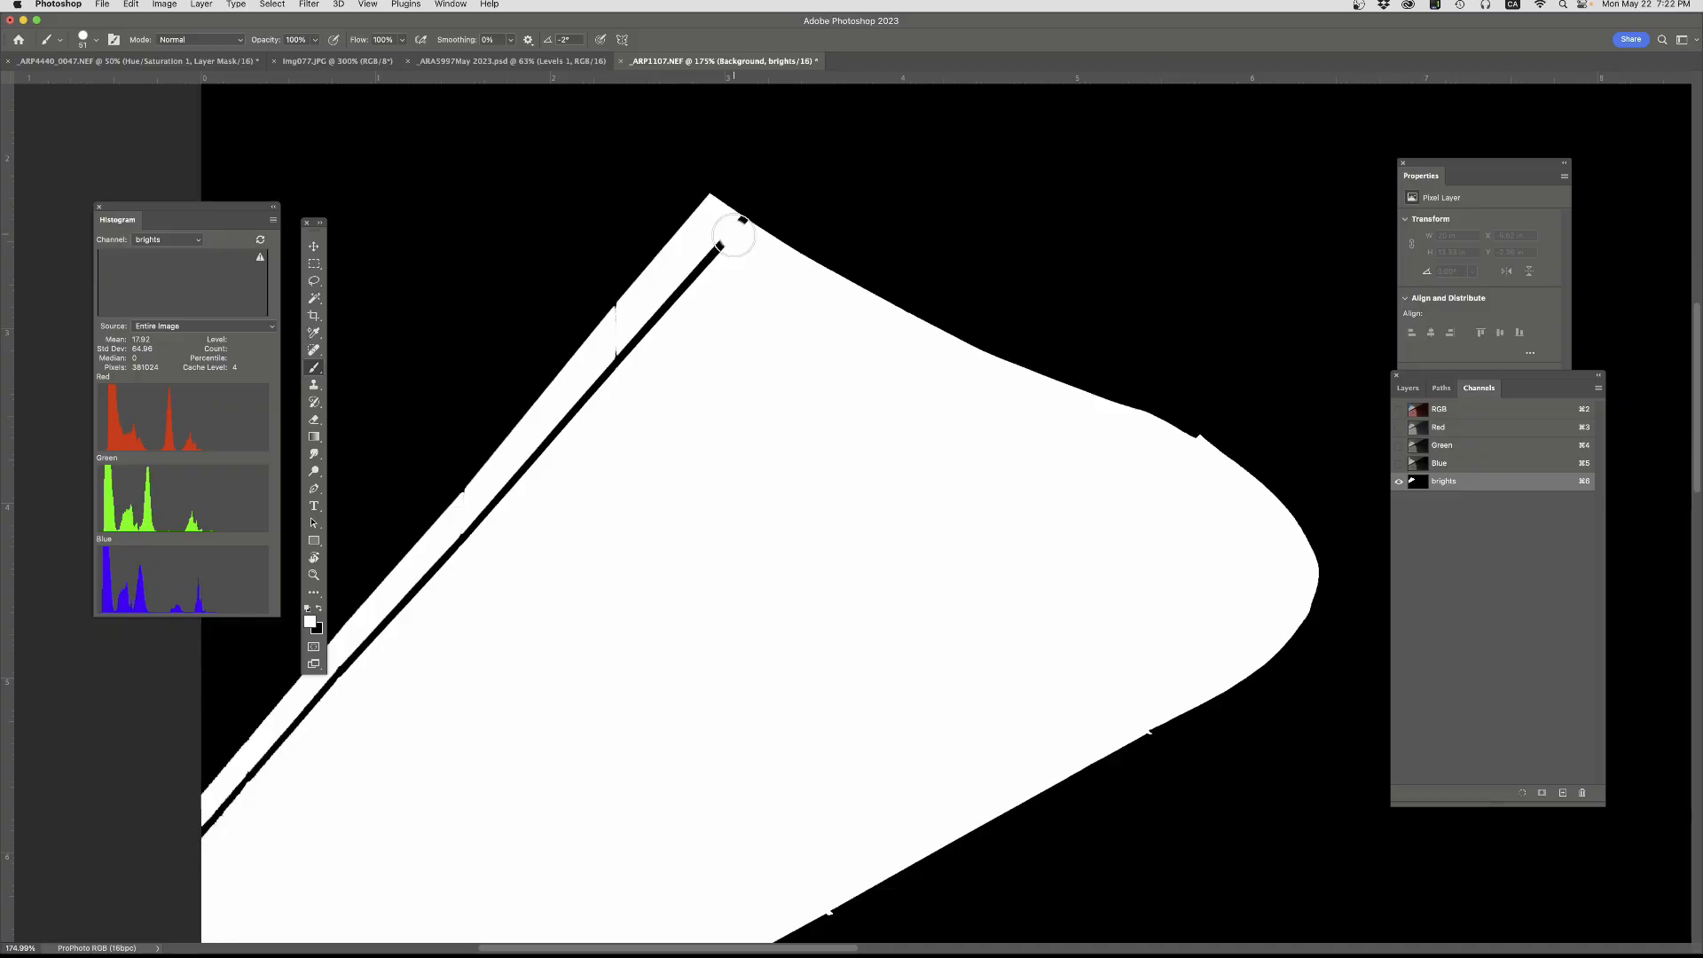
left_click_drag(732, 235, 203, 834)
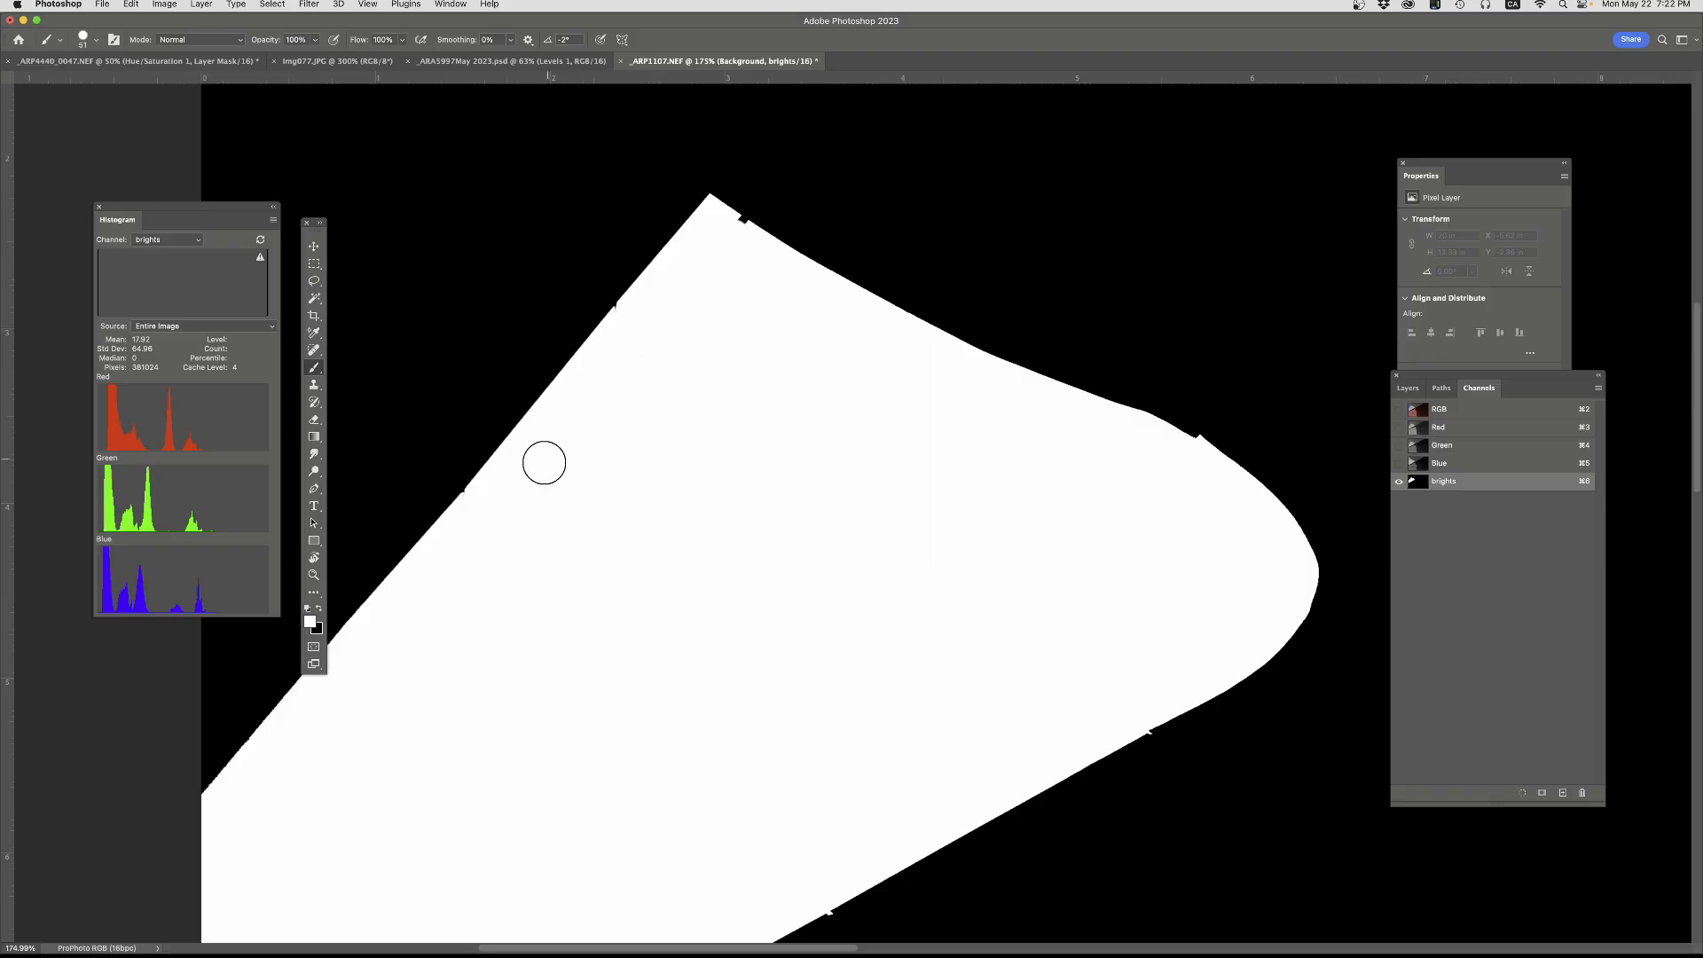
- Shrink the brush and paint white over the small notches along the mask's upper diagonal edge and near its top corner
scroll(539, 463, "up", 3)
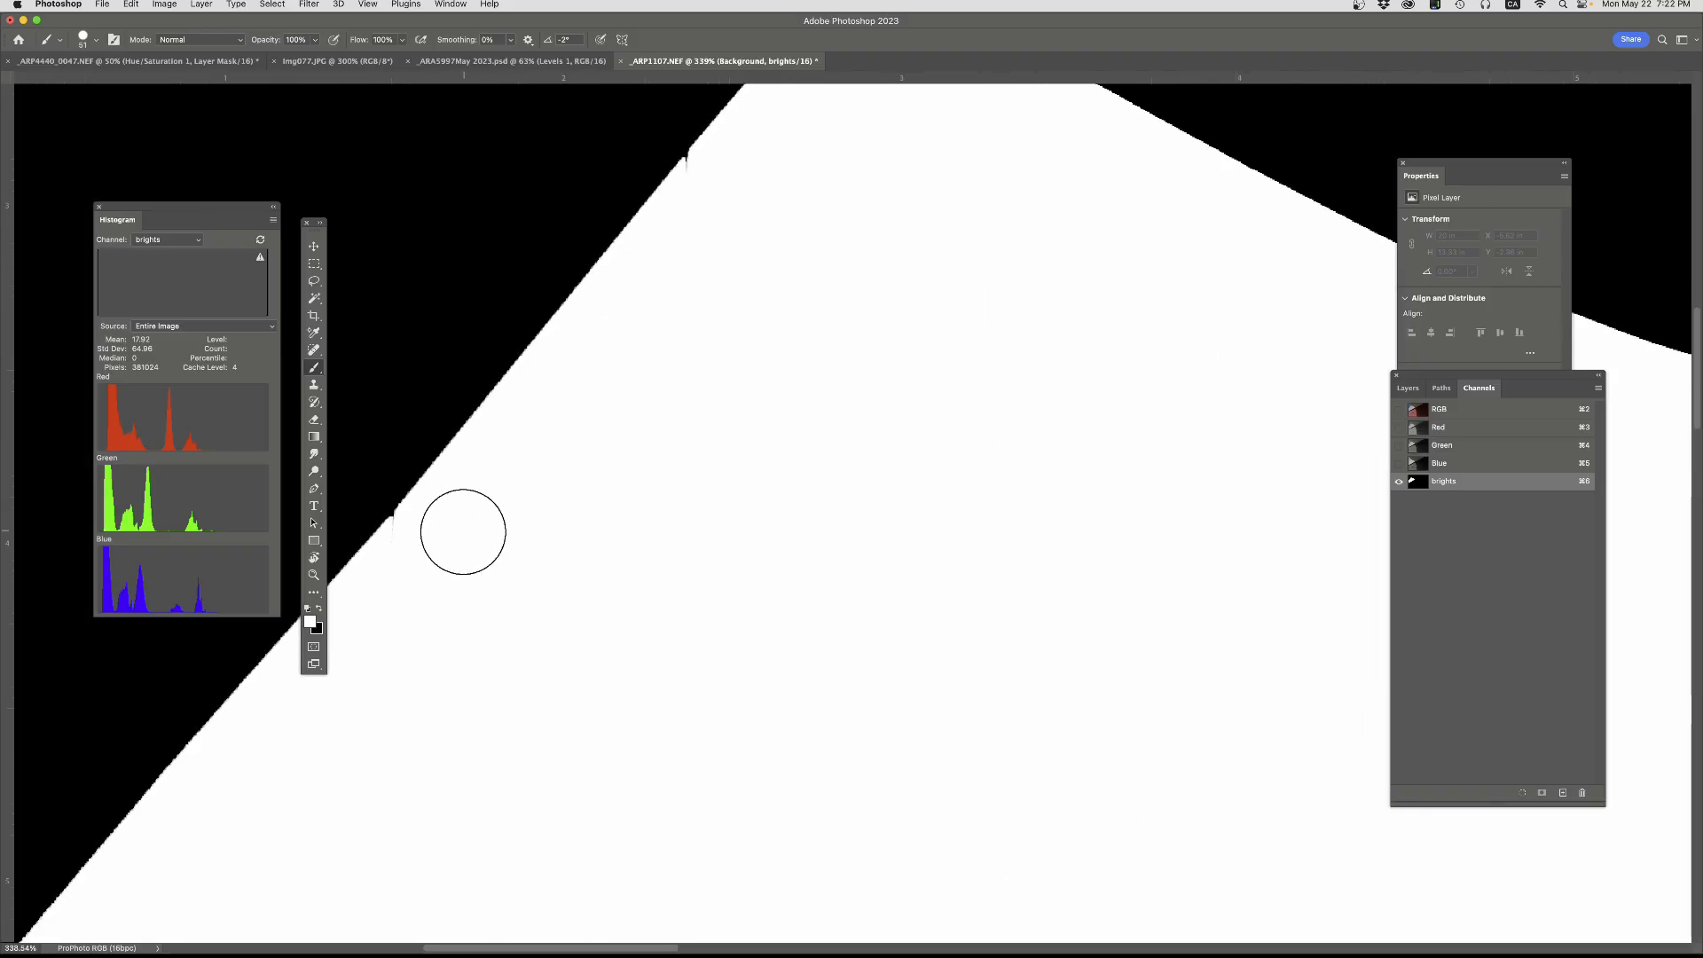
key("[")
key("[")
key("[")
key("[")
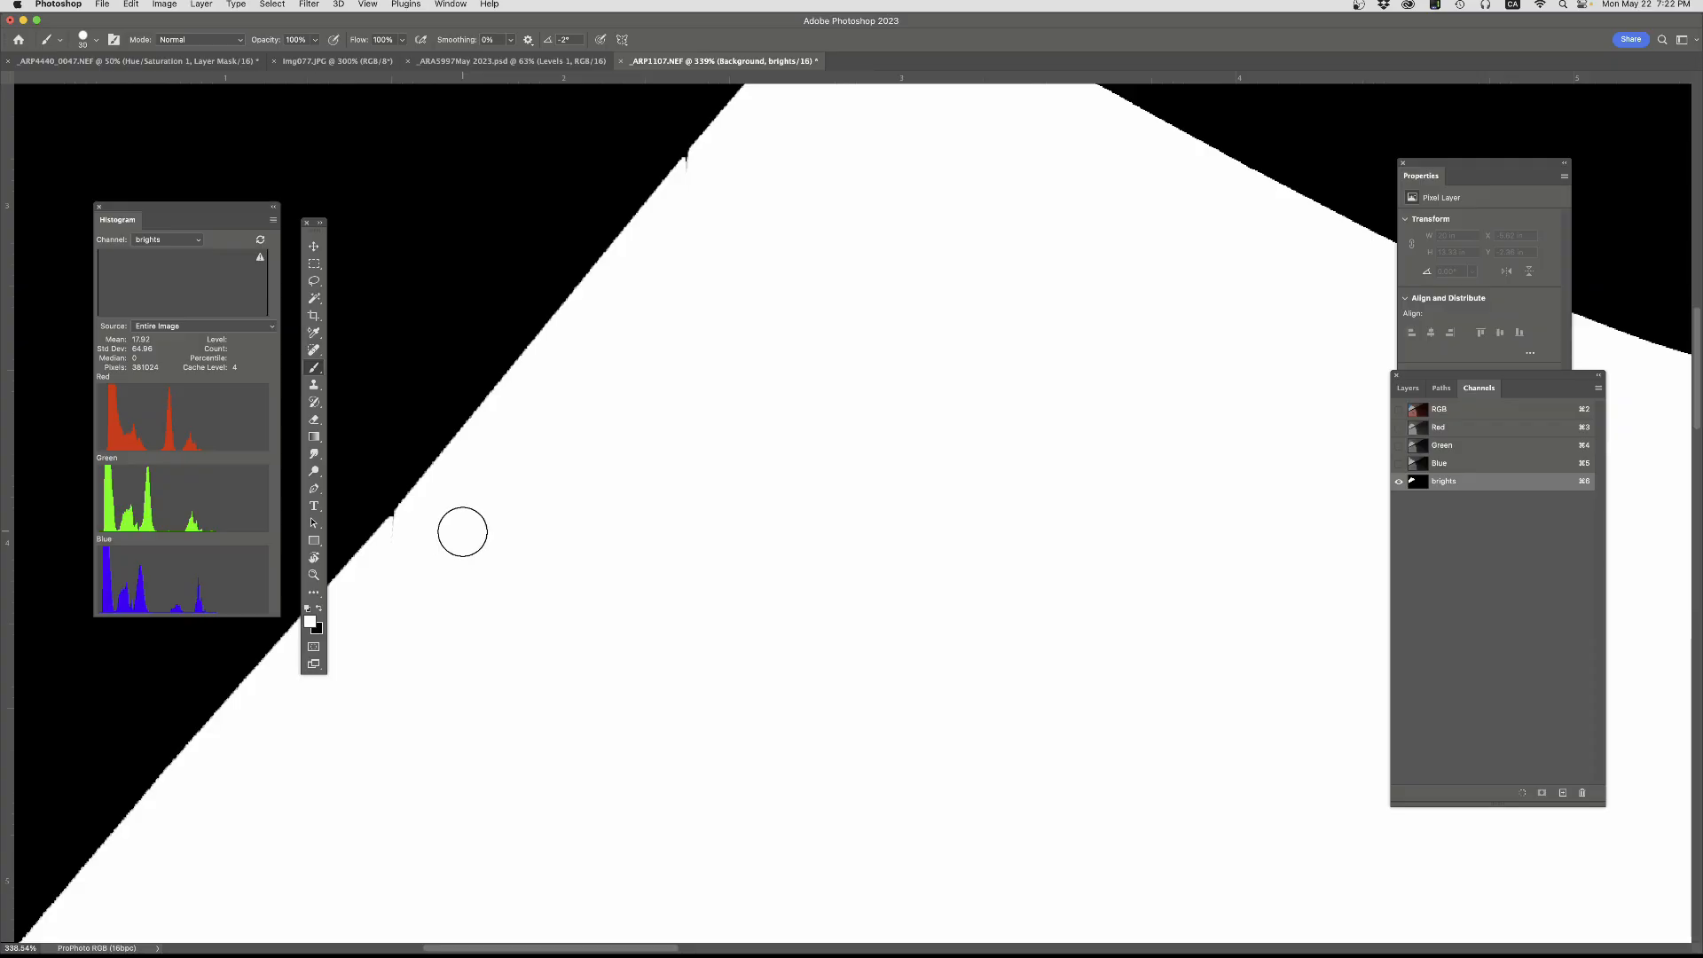
key("[")
key("[")
key("[")
key("[")
left_click_drag(678, 233, 562, 448)
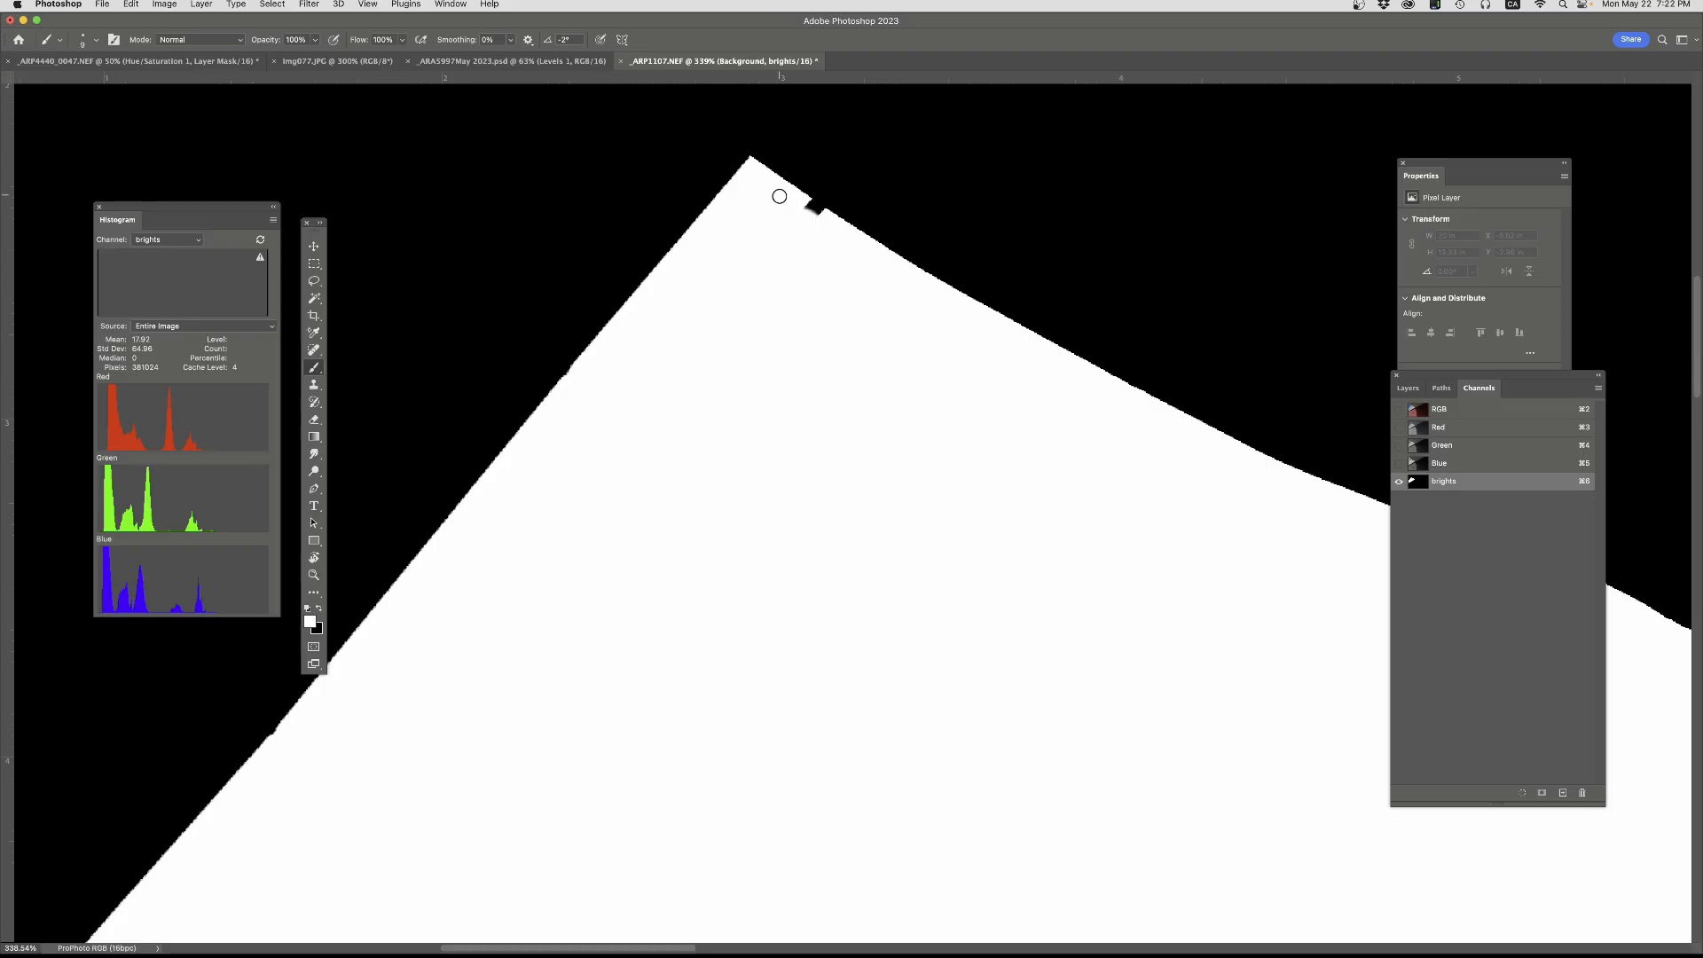
left_click_drag(802, 199, 824, 214)
- Examine the mask's lower edge against the photo by temporarily overlaying the brights channel on the RGB image
scroll(754, 413, "down", 5)
left_click_drag(724, 454, 737, 291)
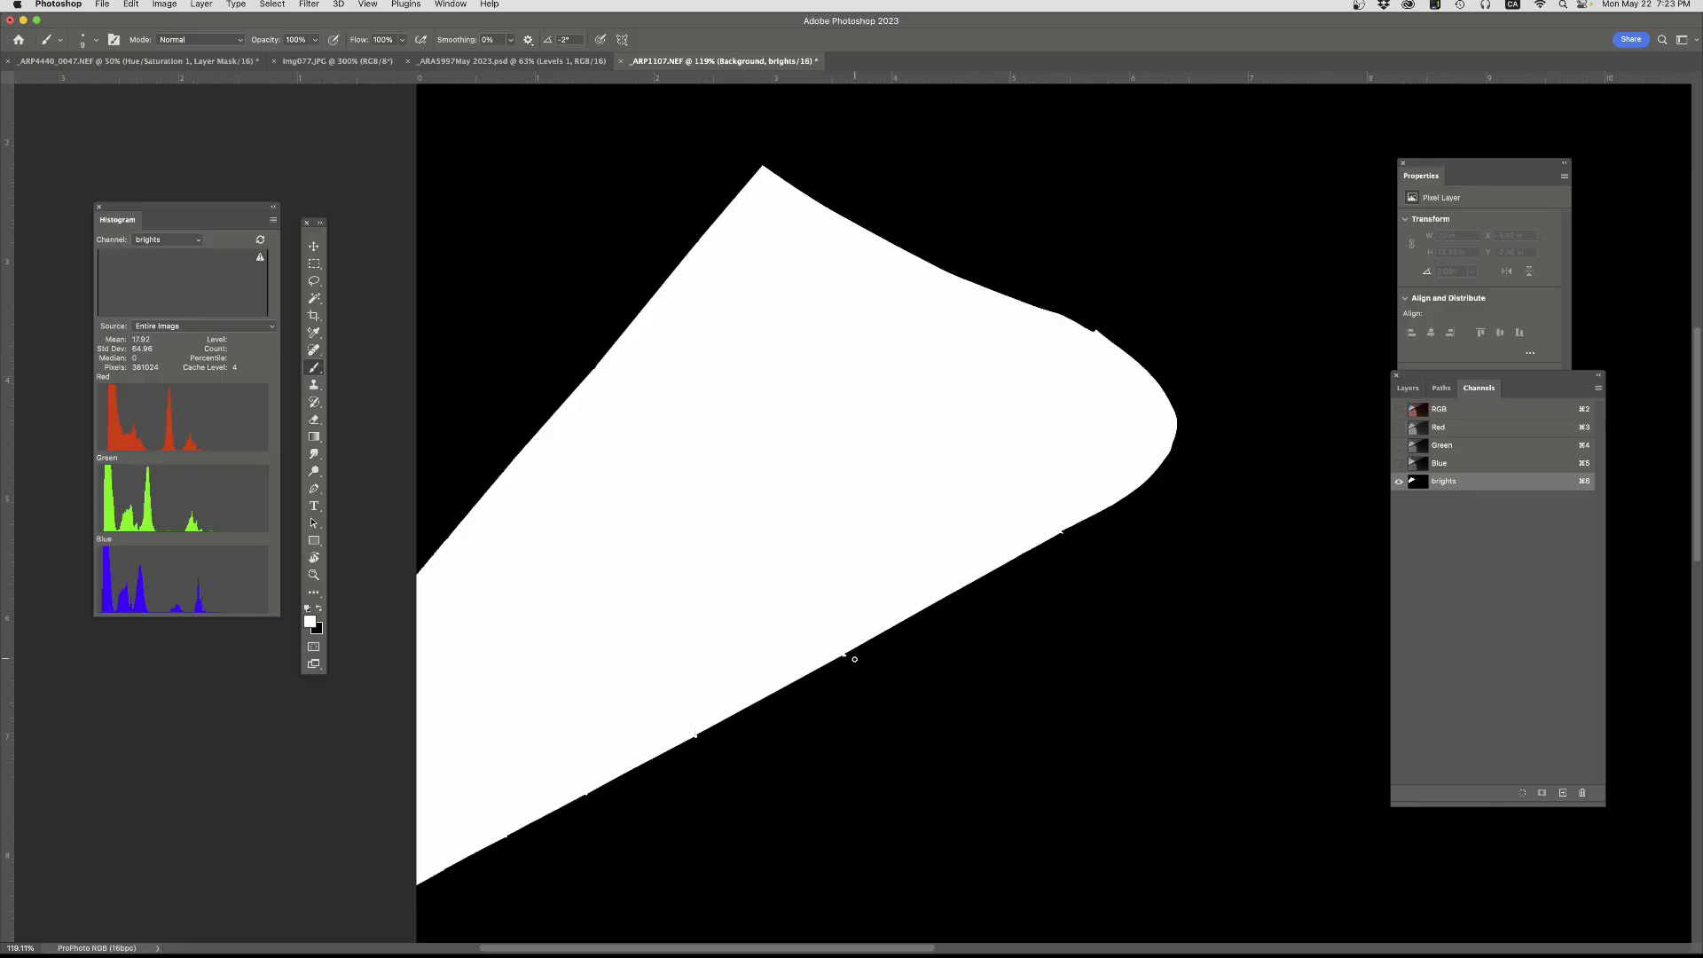
scroll(854, 659, "up", 5)
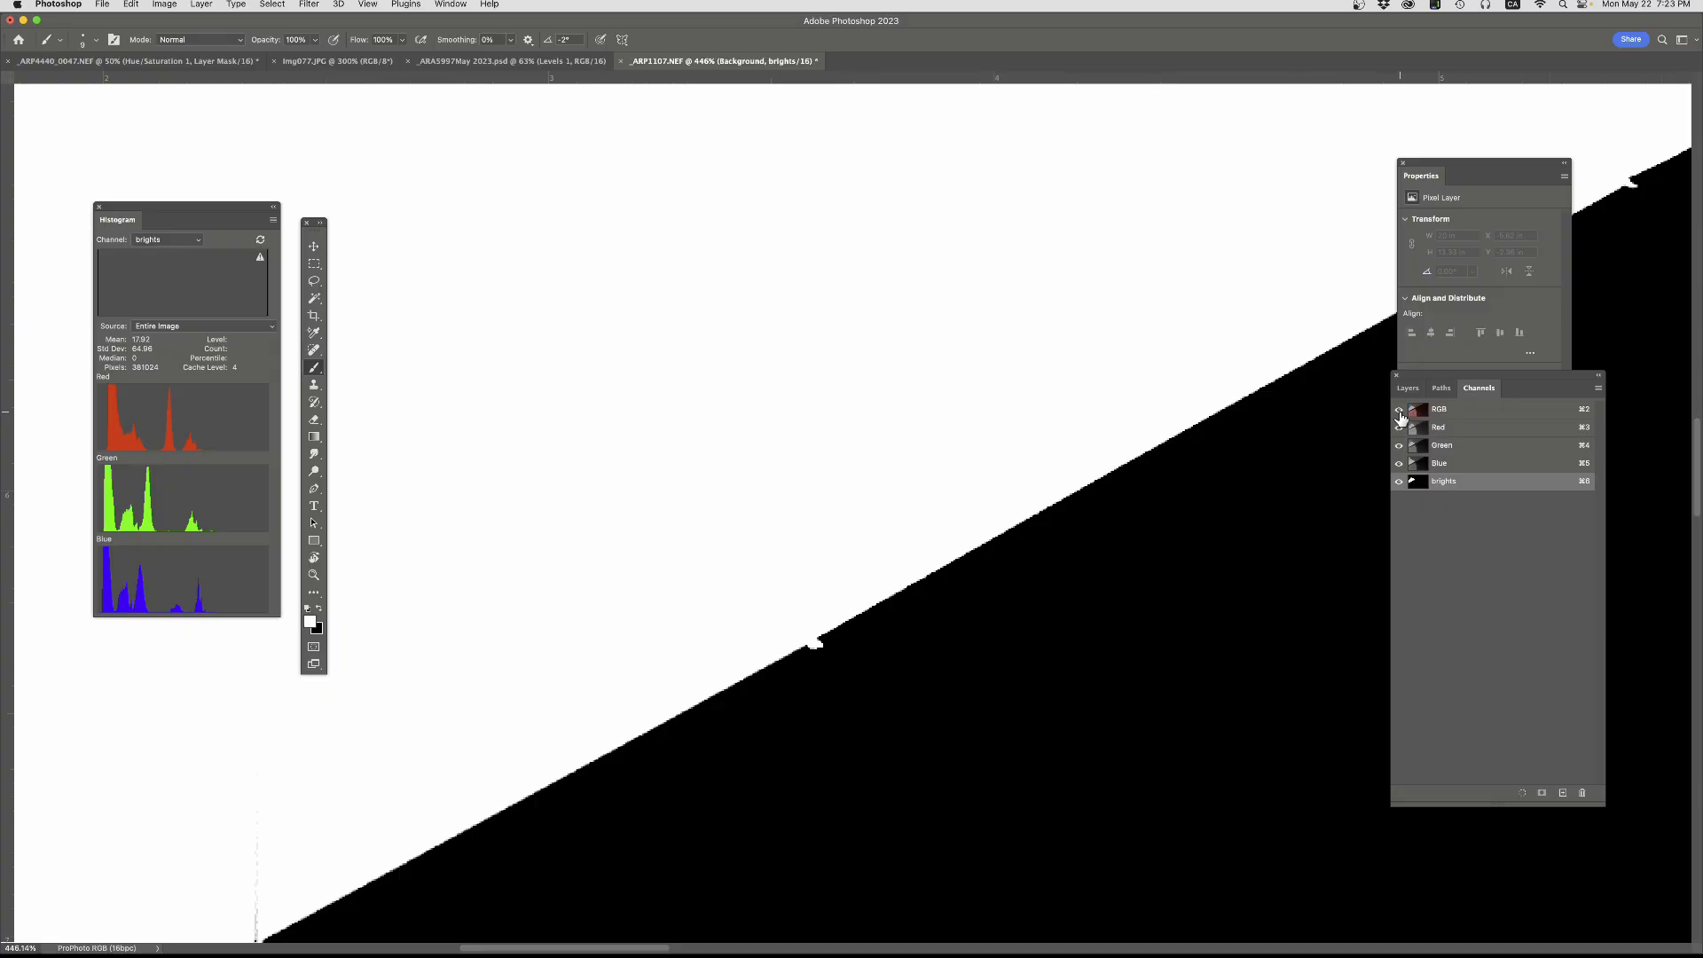
left_click(1400, 411)
left_click(1424, 410)
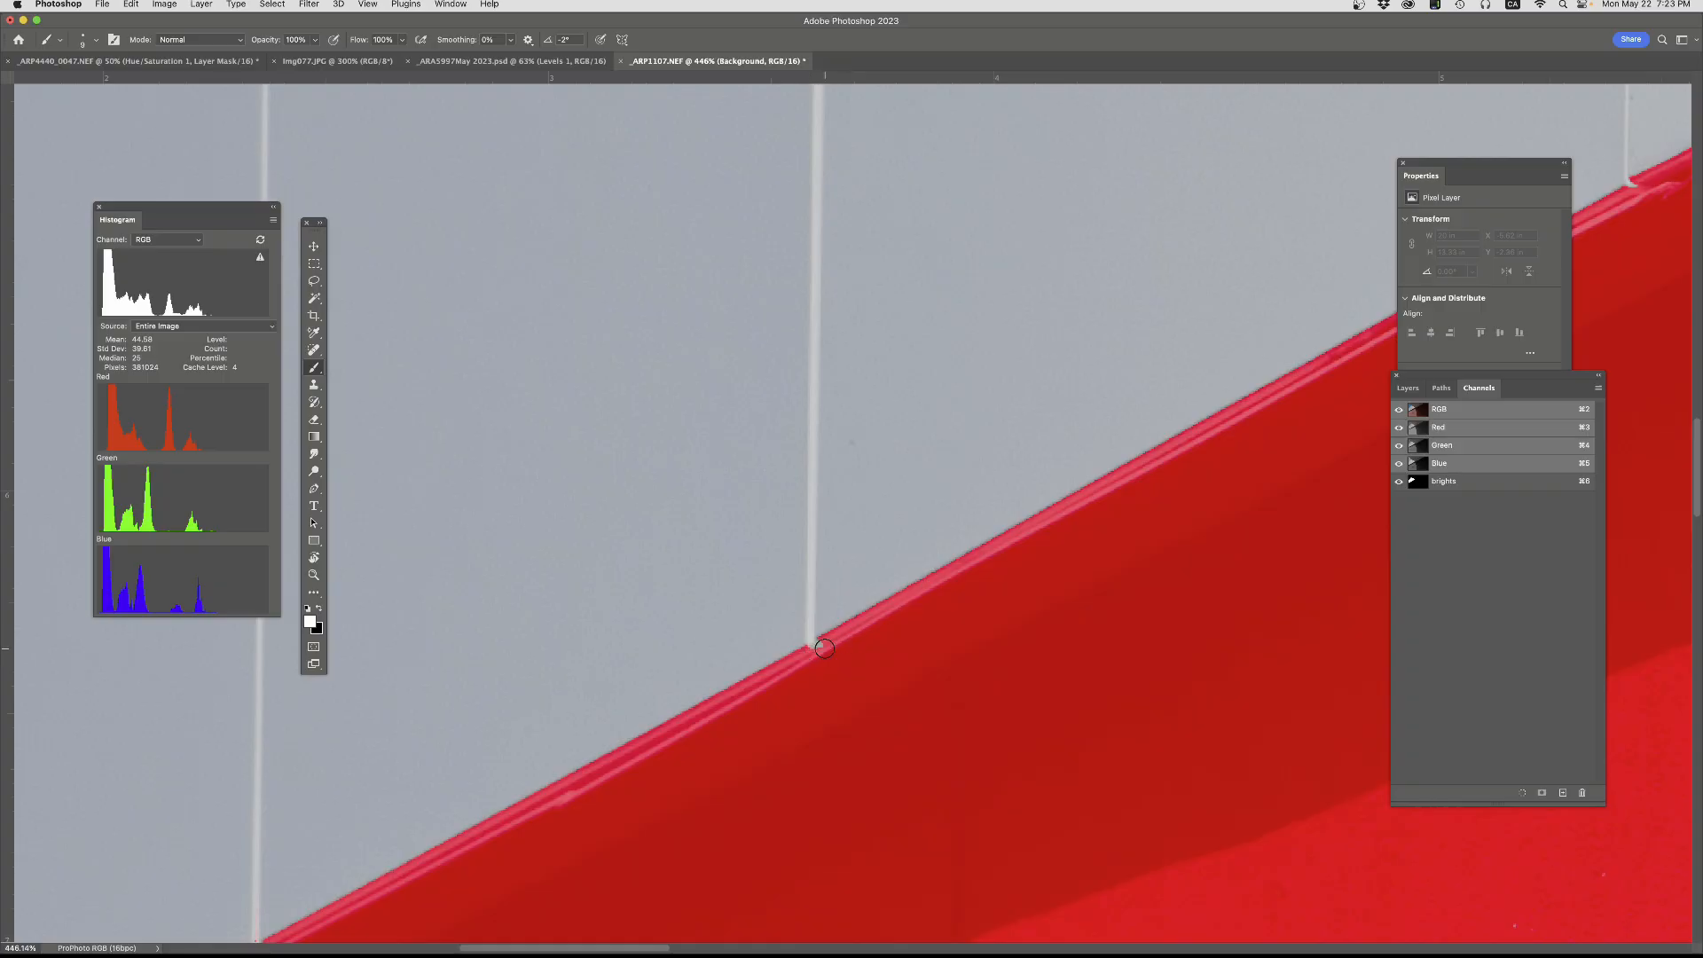
left_click(1422, 483)
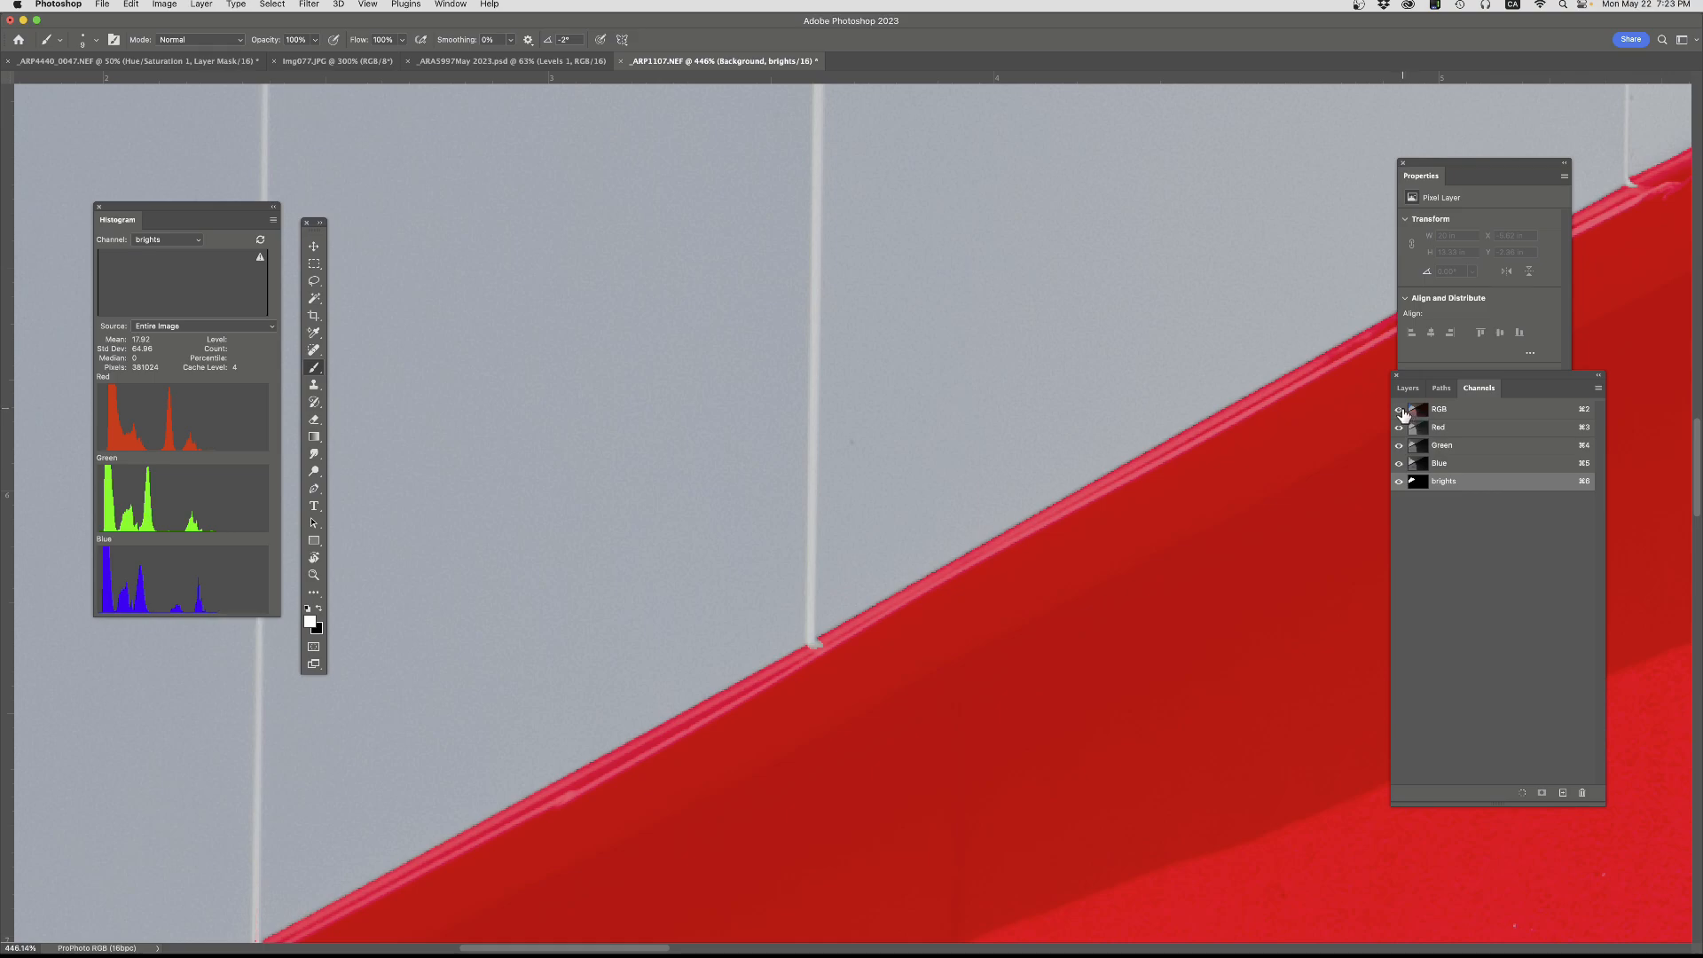
left_click(1401, 411)
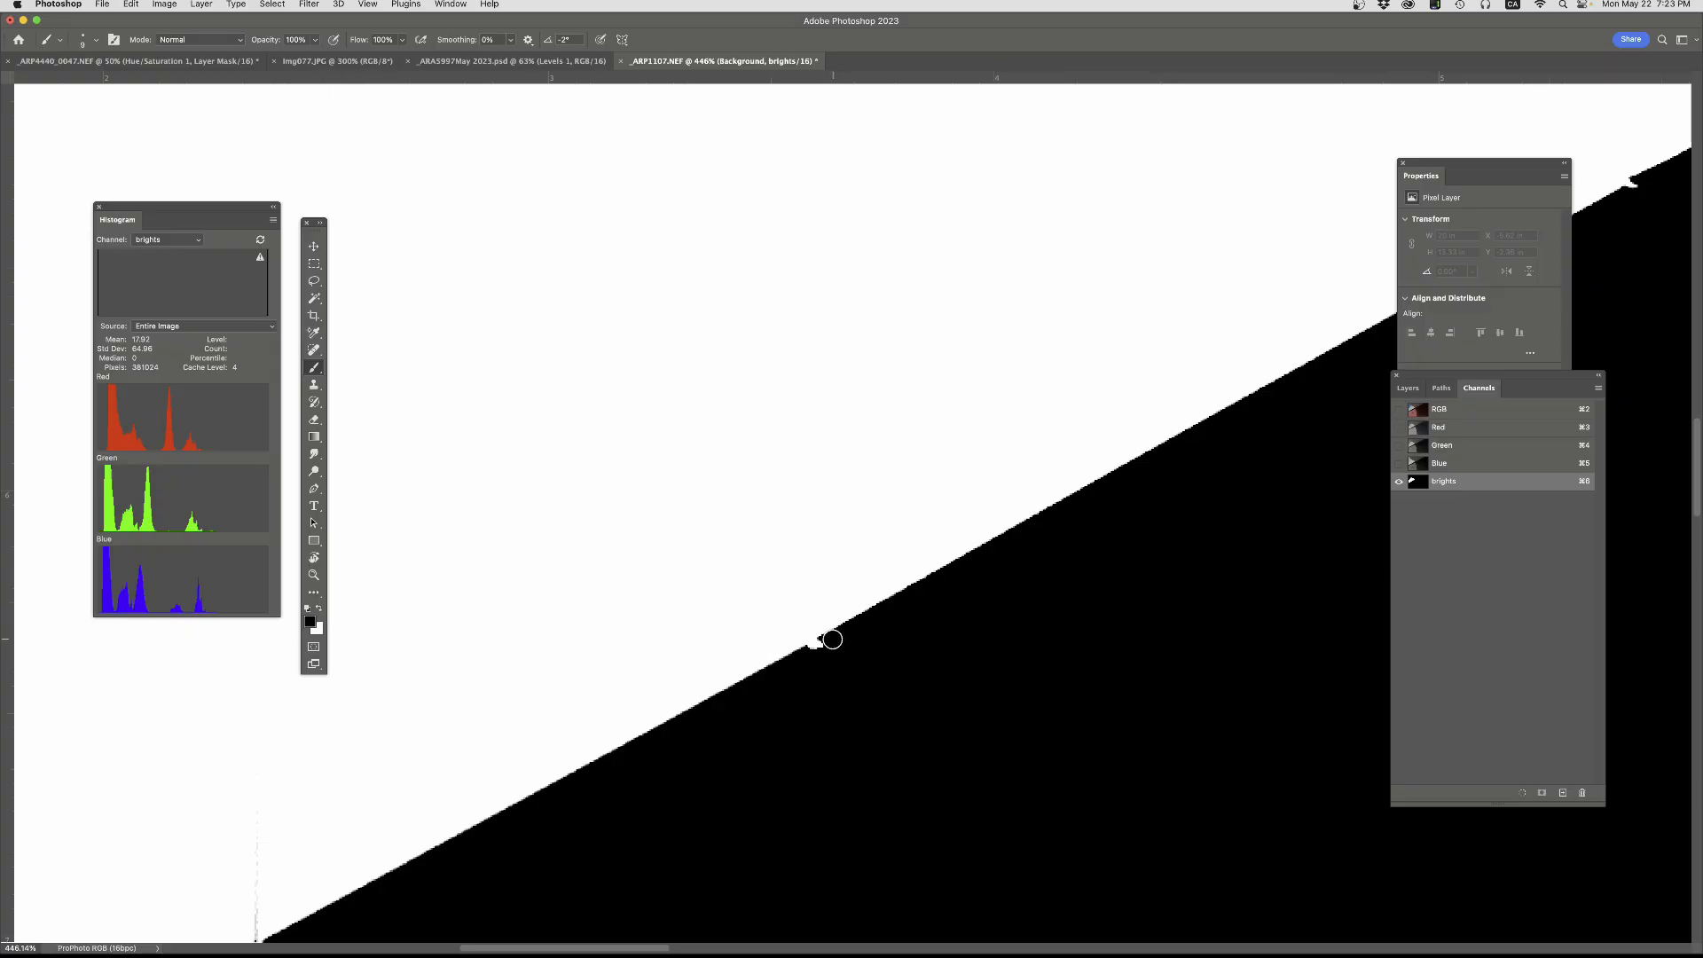
- Paint black over the bumps protruding from the mask's lower edge and white over the faint seam line inside it
mouse_move(832, 639)
left_mouse_down()
mouse_move(804, 655)
mouse_move(824, 643)
left_mouse_up()
key("space")
left_click_drag(731, 713, 1053, 513)
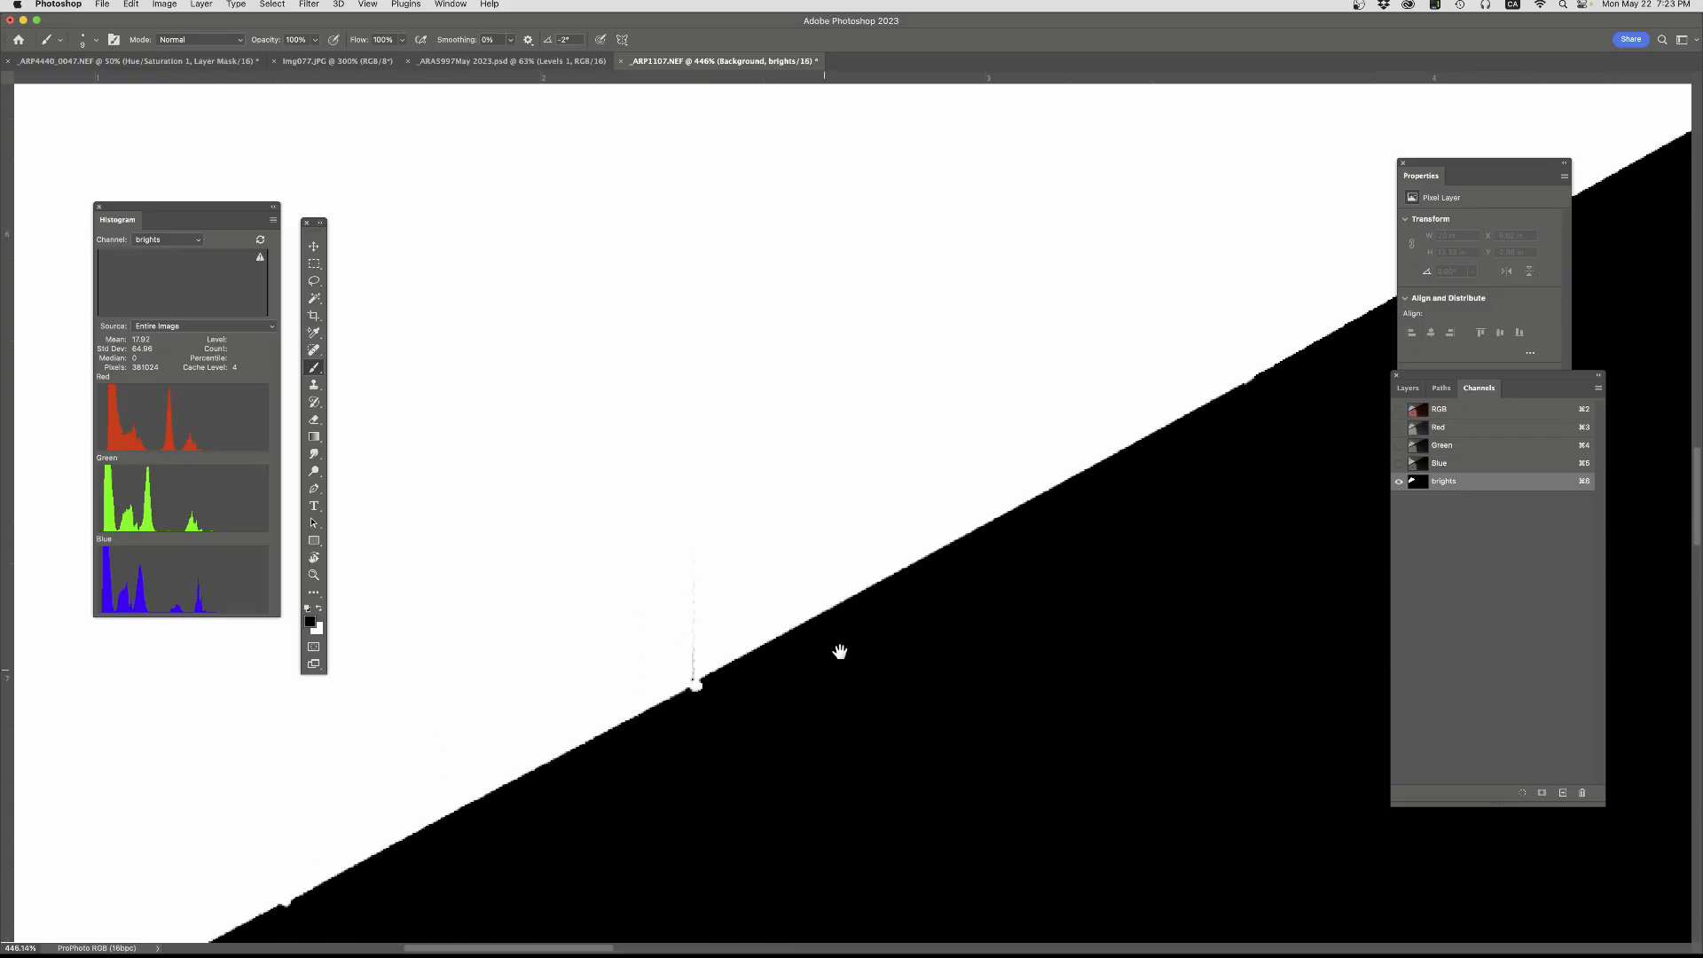
left_click_drag(803, 689, 899, 581)
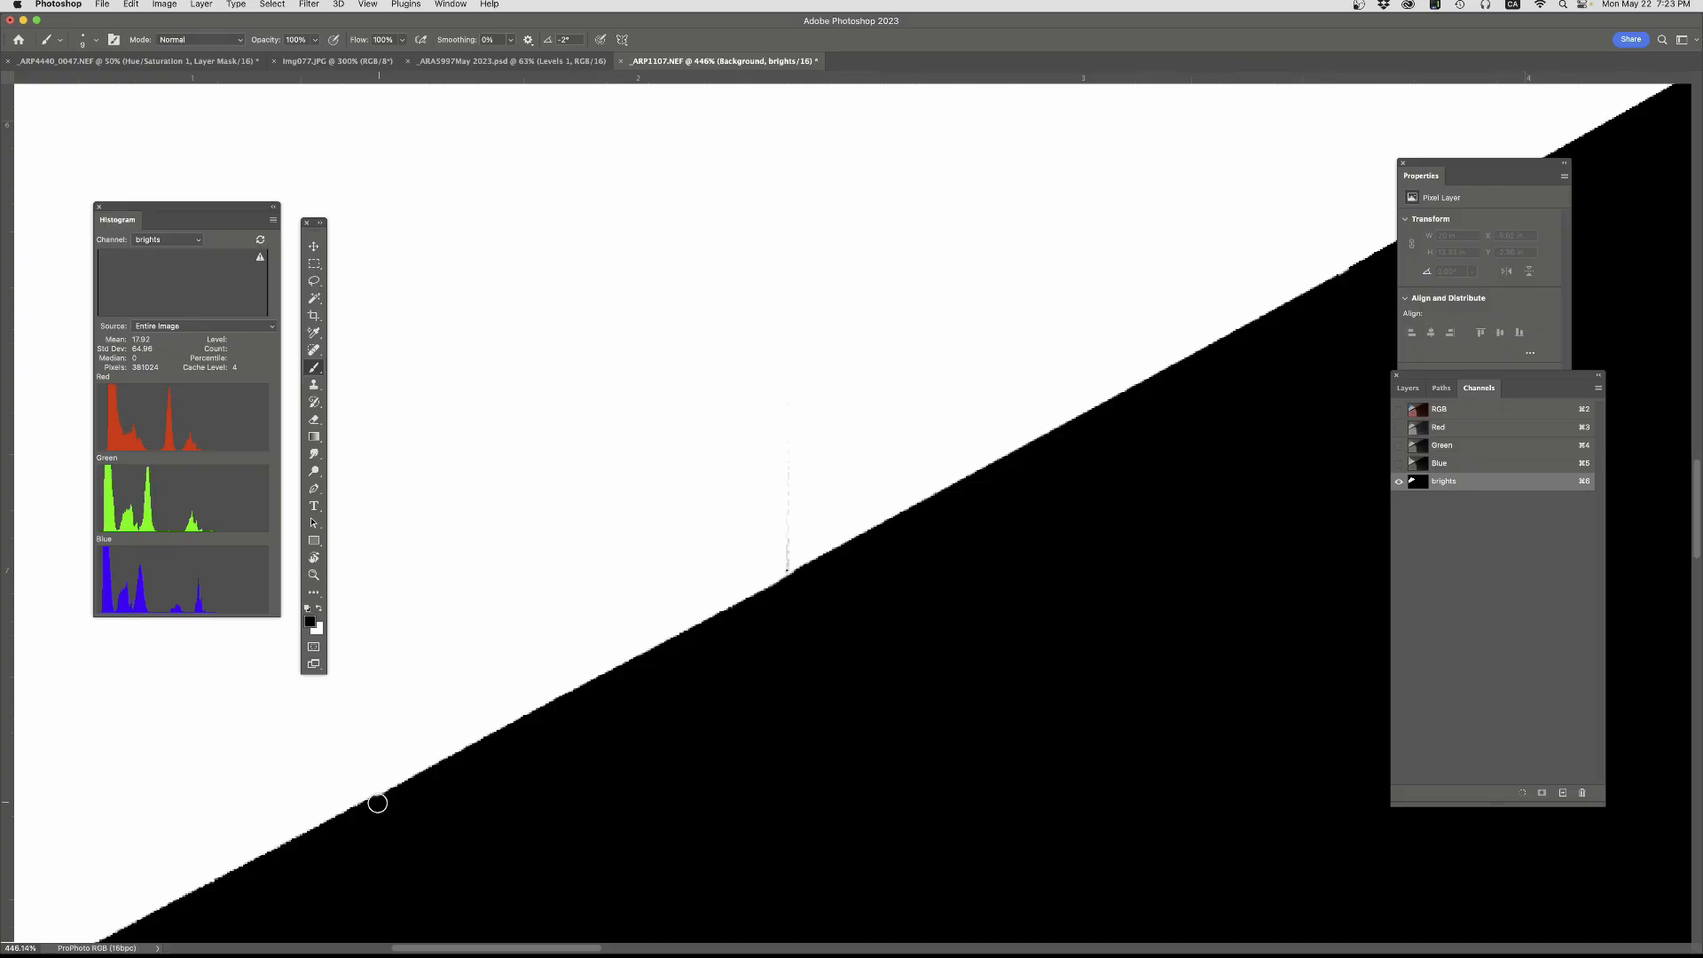
left_click_drag(373, 810, 806, 437)
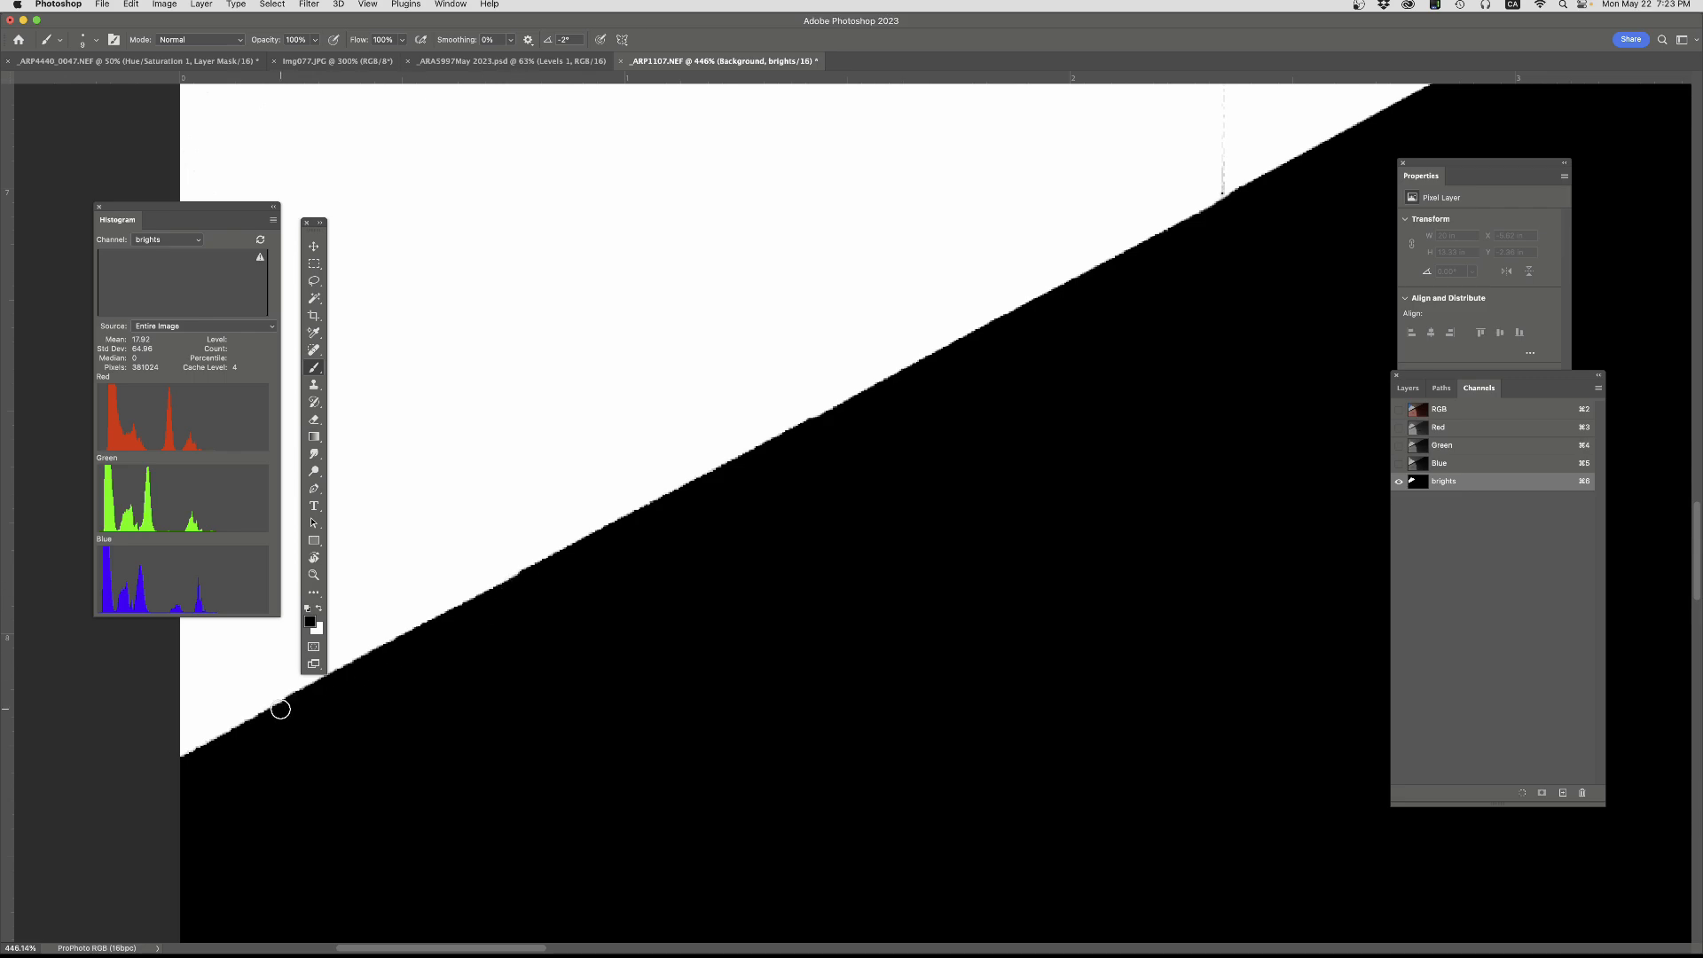
left_click_drag(1079, 396, 780, 642)
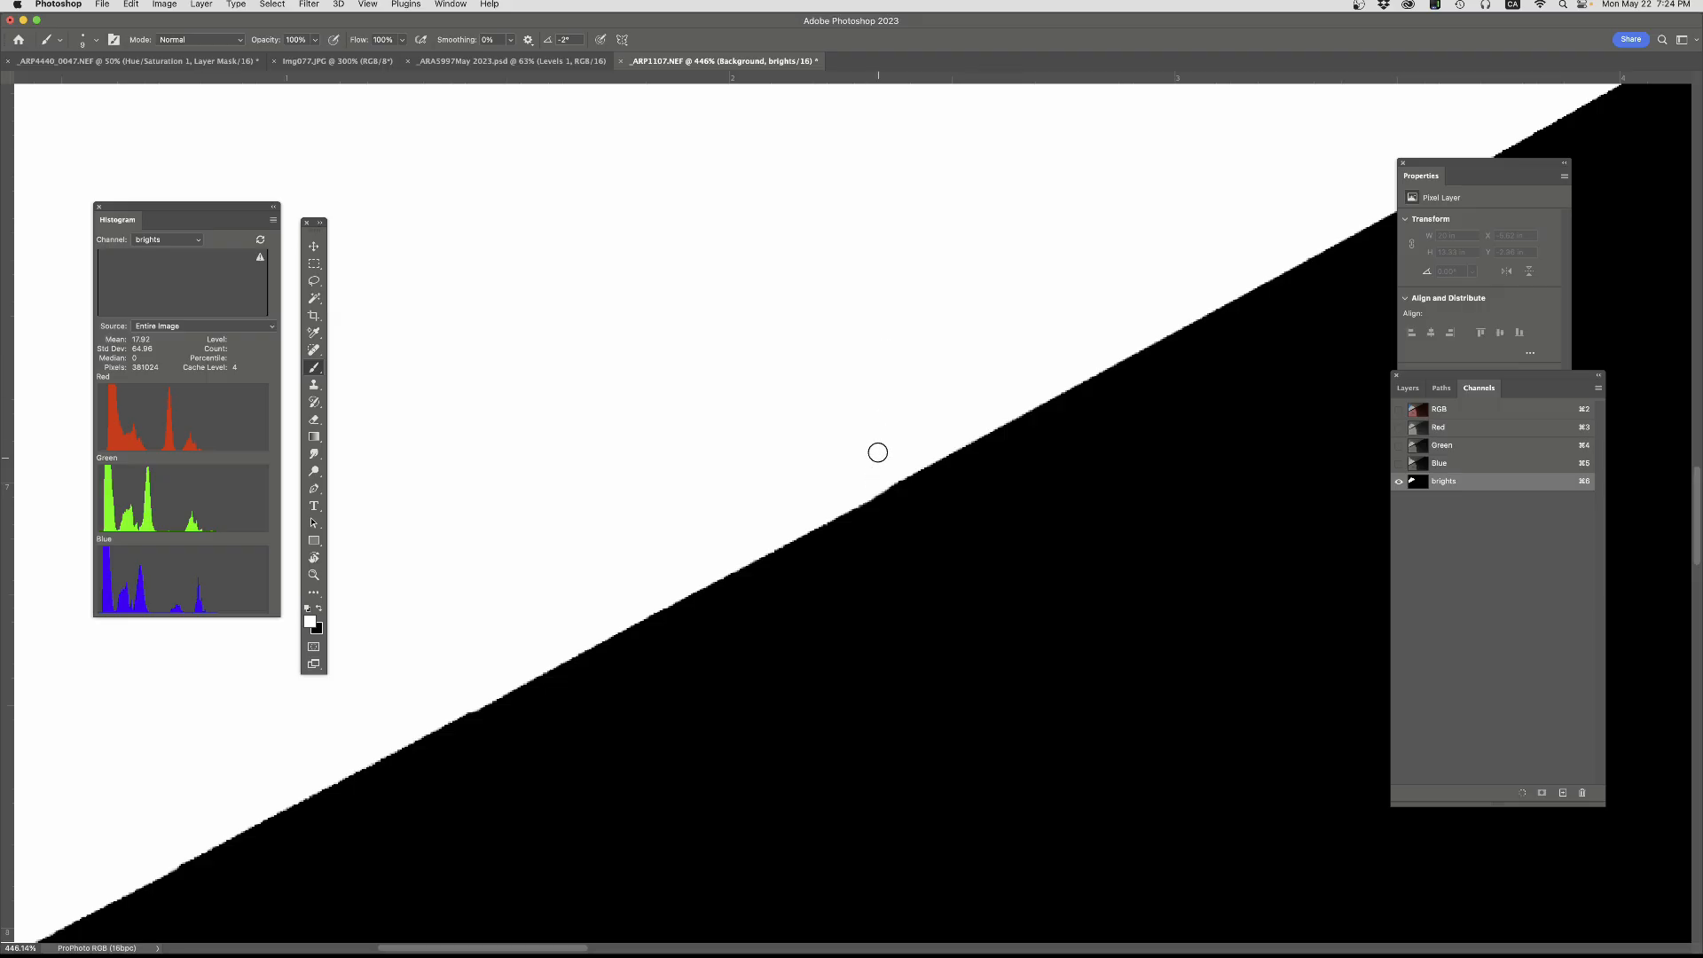
- Paint black over the bump where the mask's lower edge meets its curved end
left_click_drag(984, 326, 631, 607)
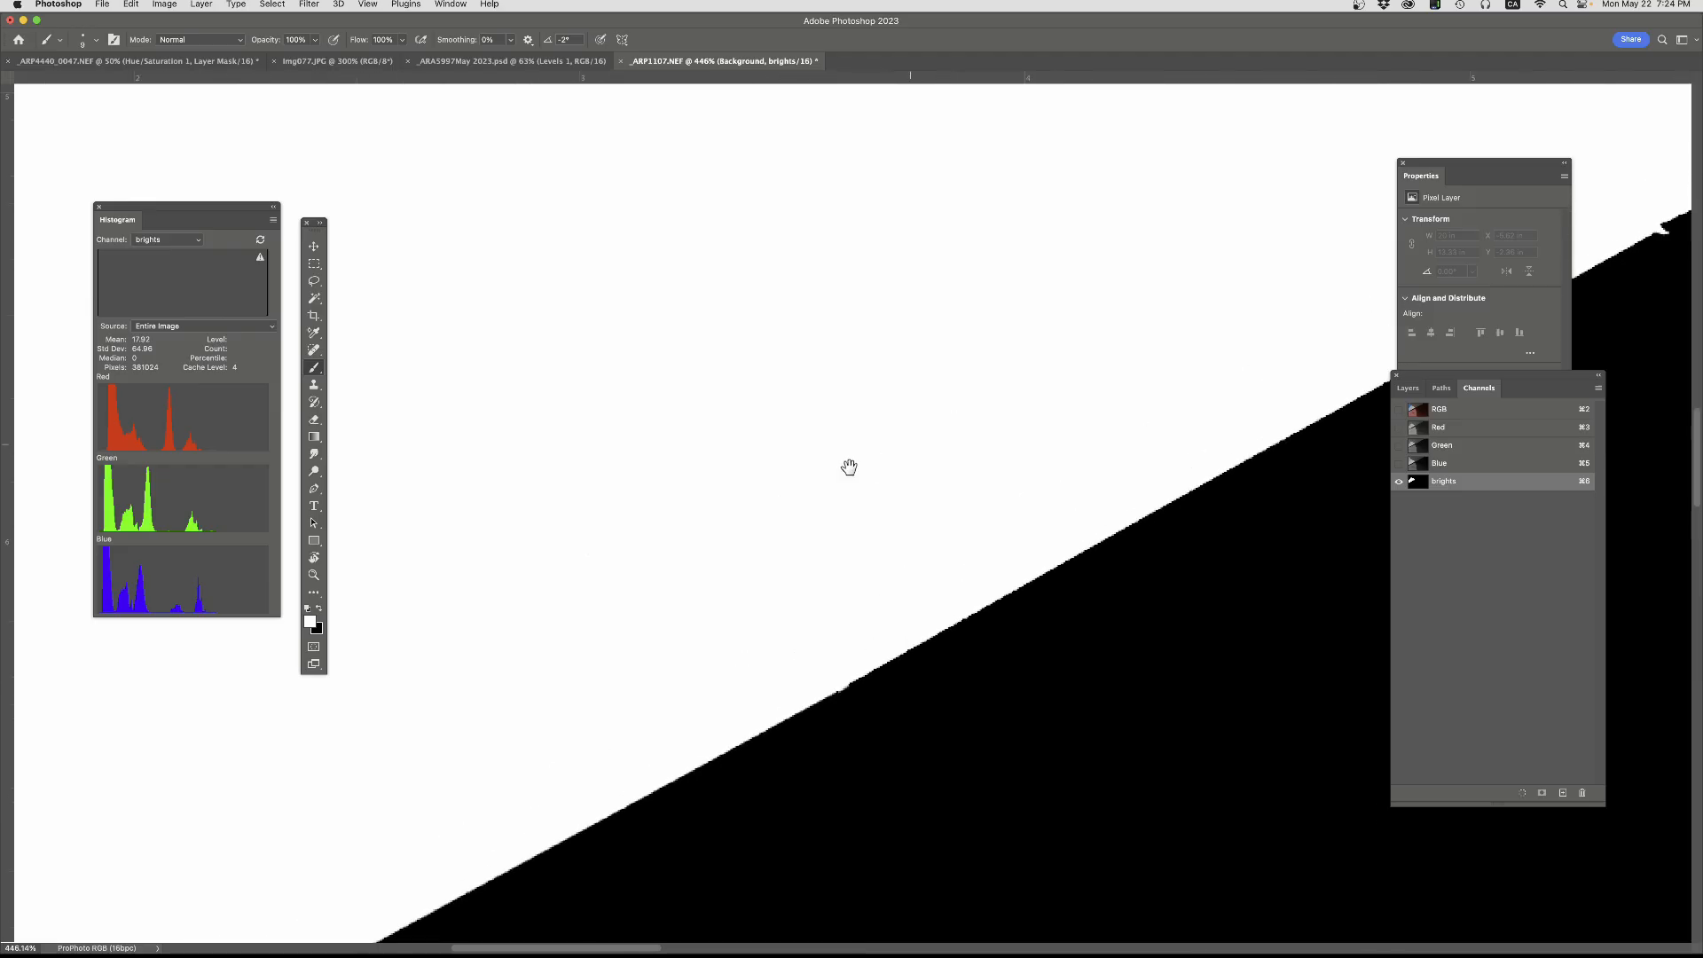
left_click_drag(848, 467, 714, 494)
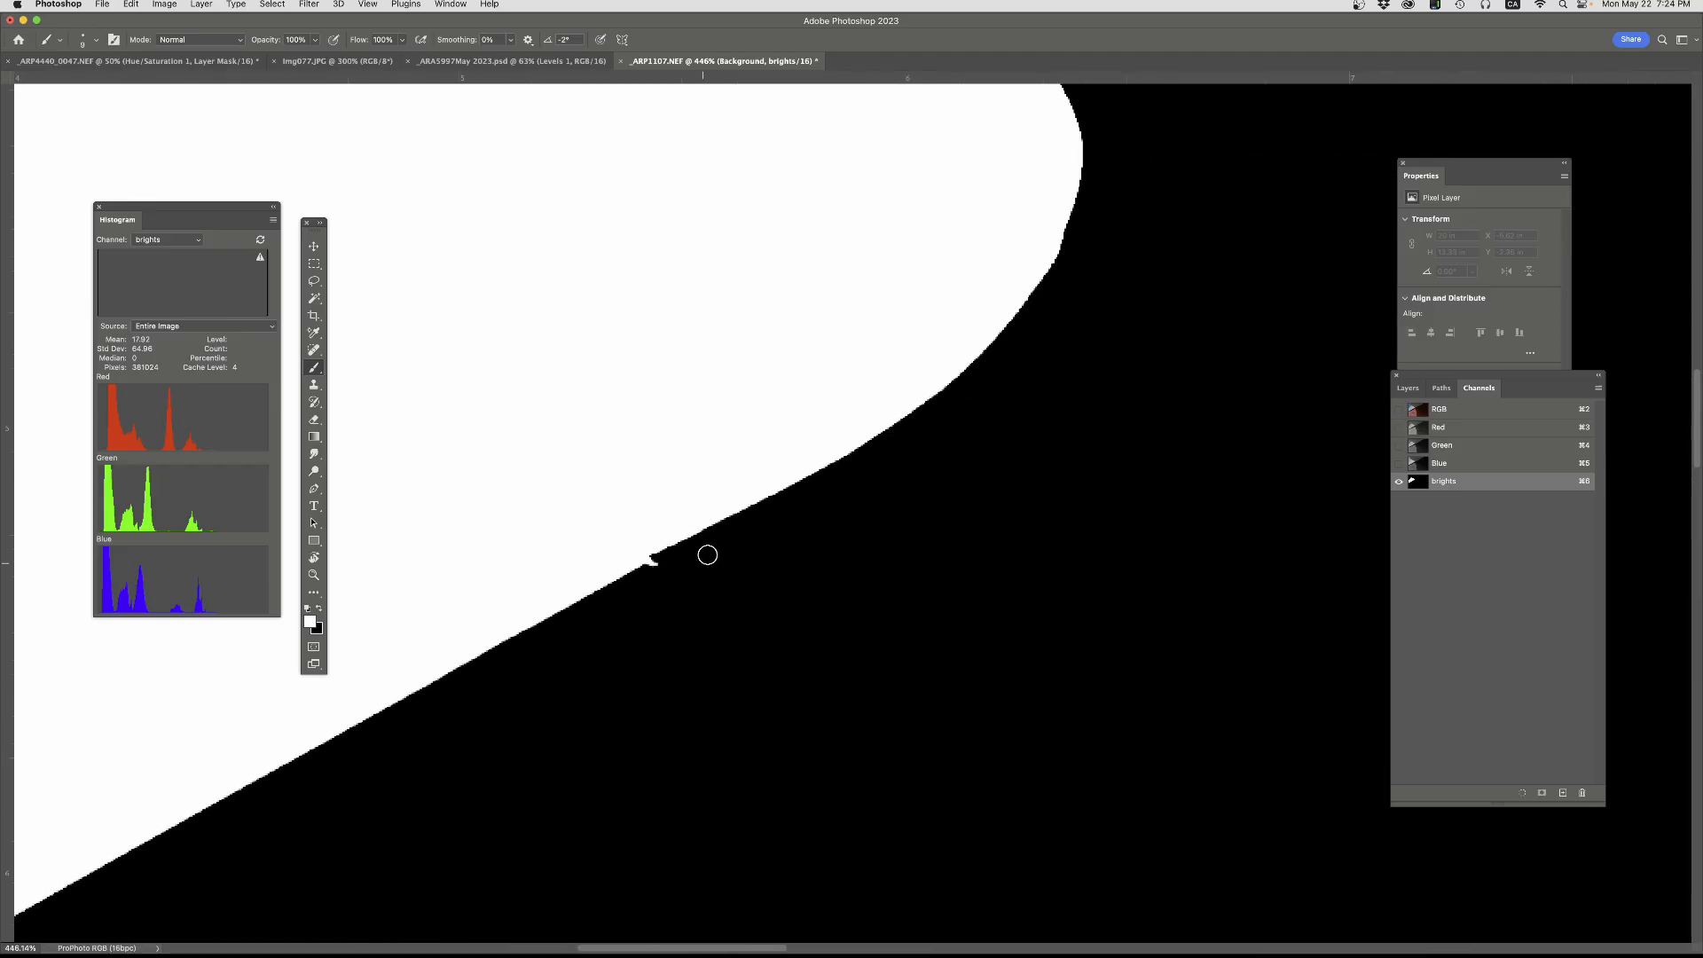
key("x")
left_click_drag(657, 559, 648, 567)
left_click_drag(828, 323, 815, 698)
scroll(816, 698, "left", 10)
scroll(815, 698, "up", 4)
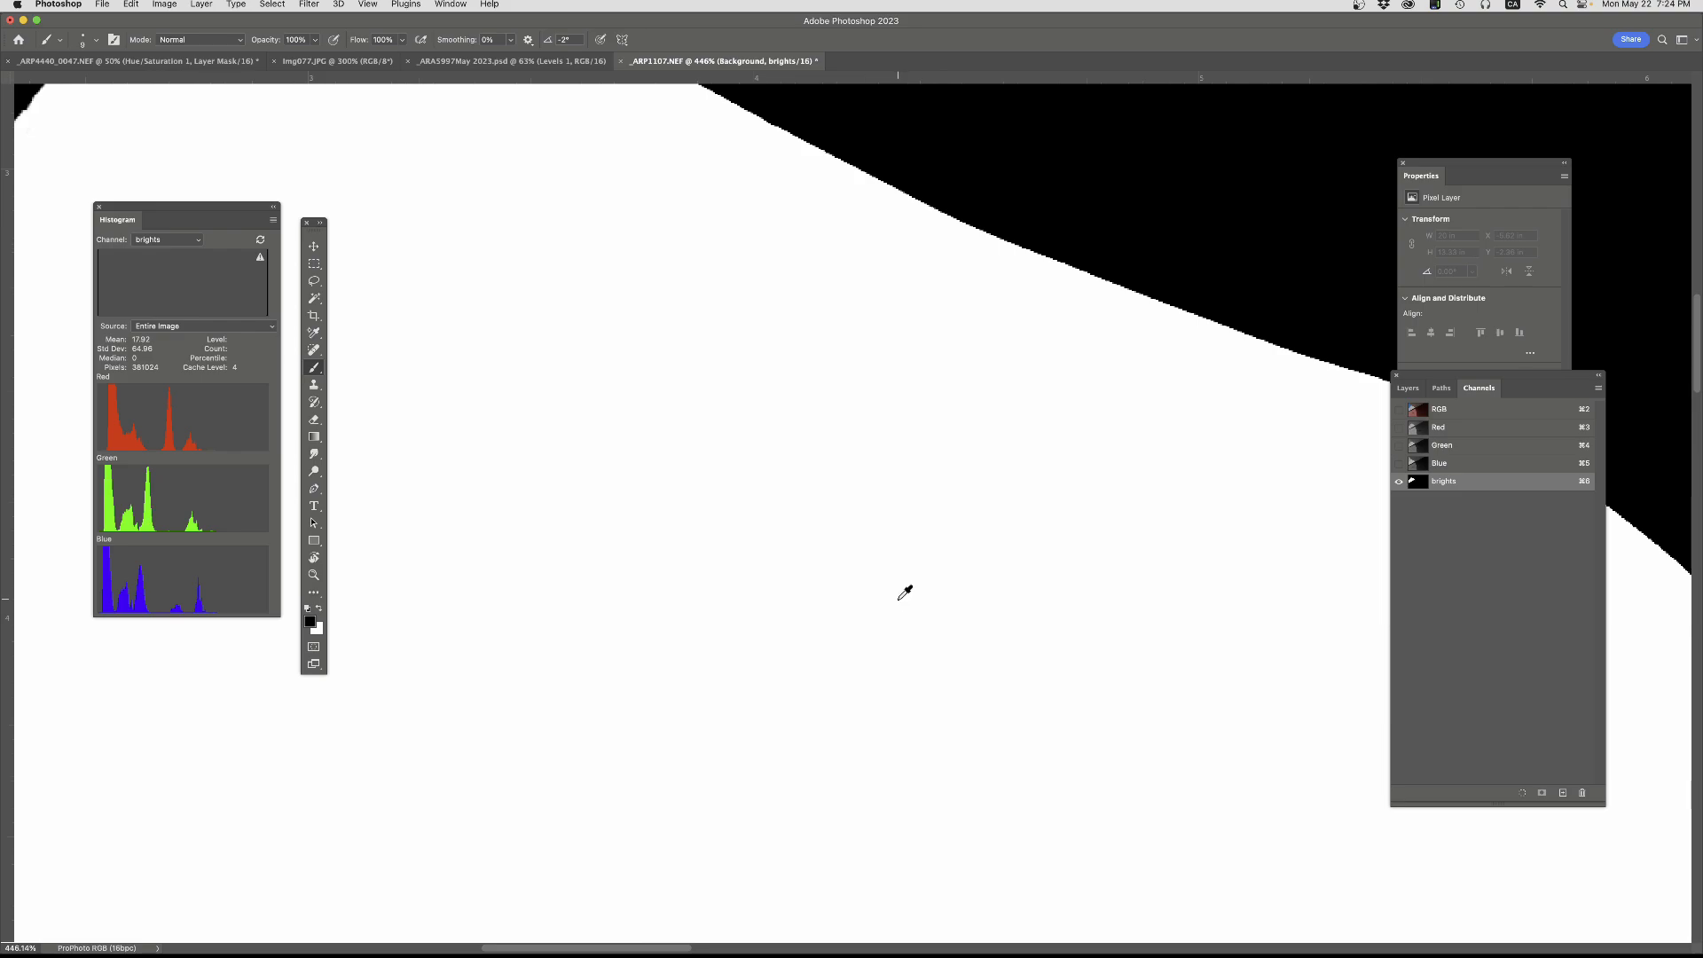
scroll(896, 600, "down", 10)
left_click_drag(827, 600, 896, 414)
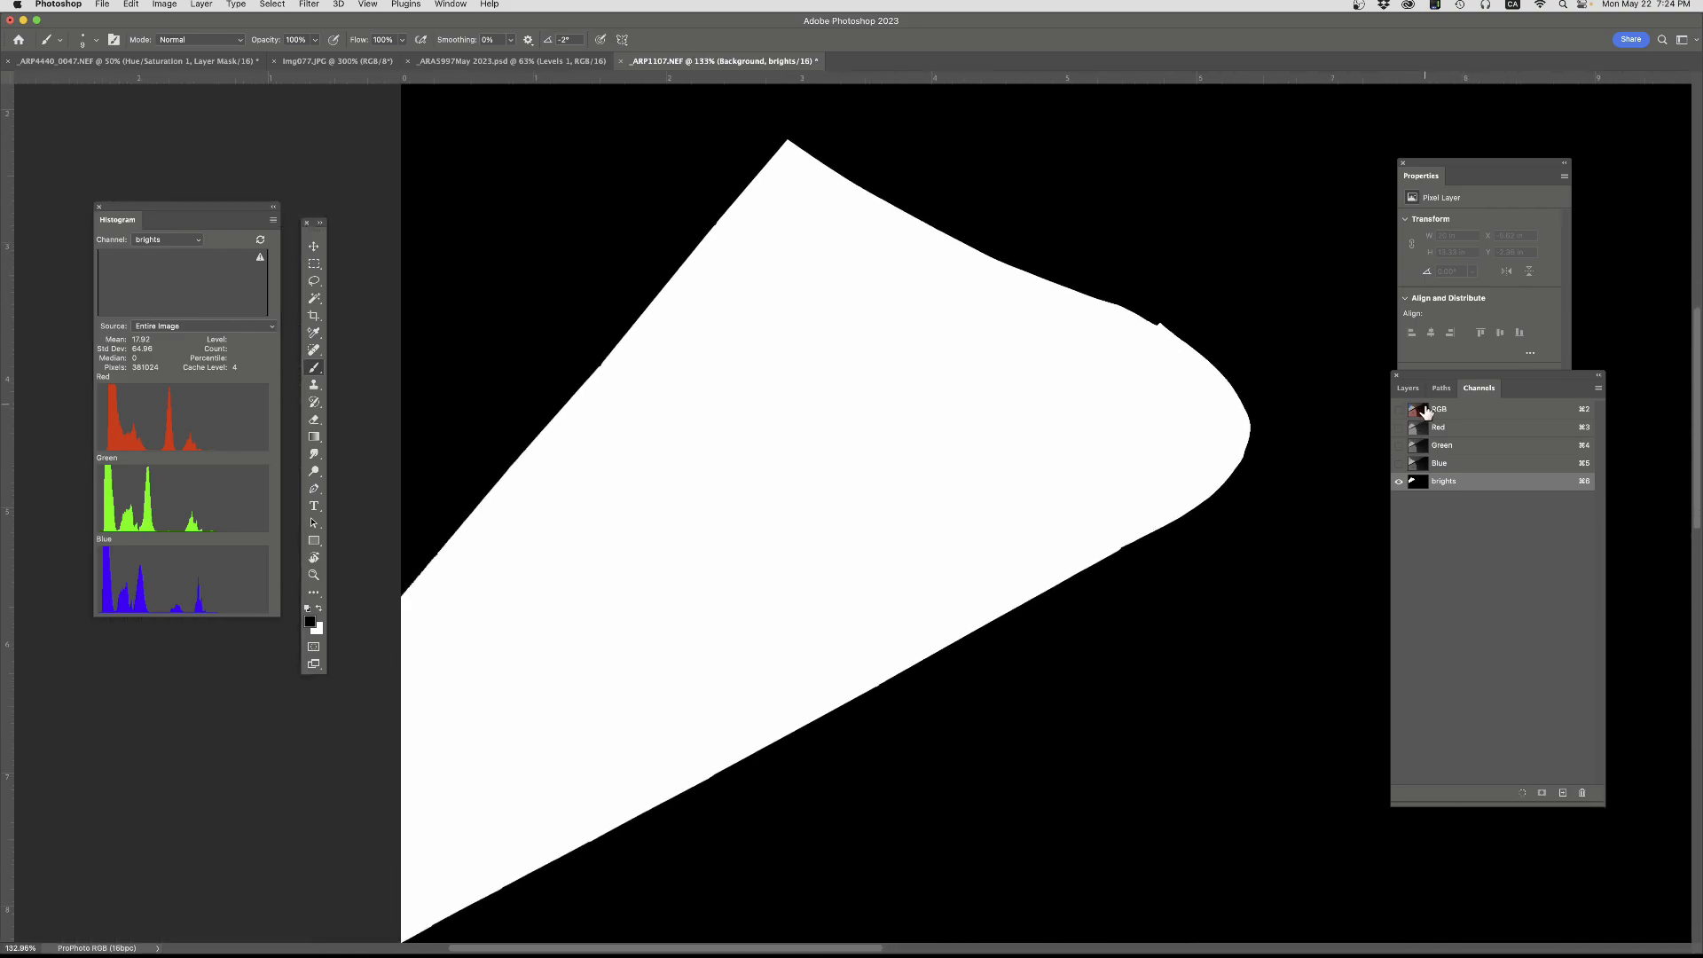
- Return to the RGB composite view and load the saved brights channel of _ARP1107.NEF as a new selection
left_click(1471, 415)
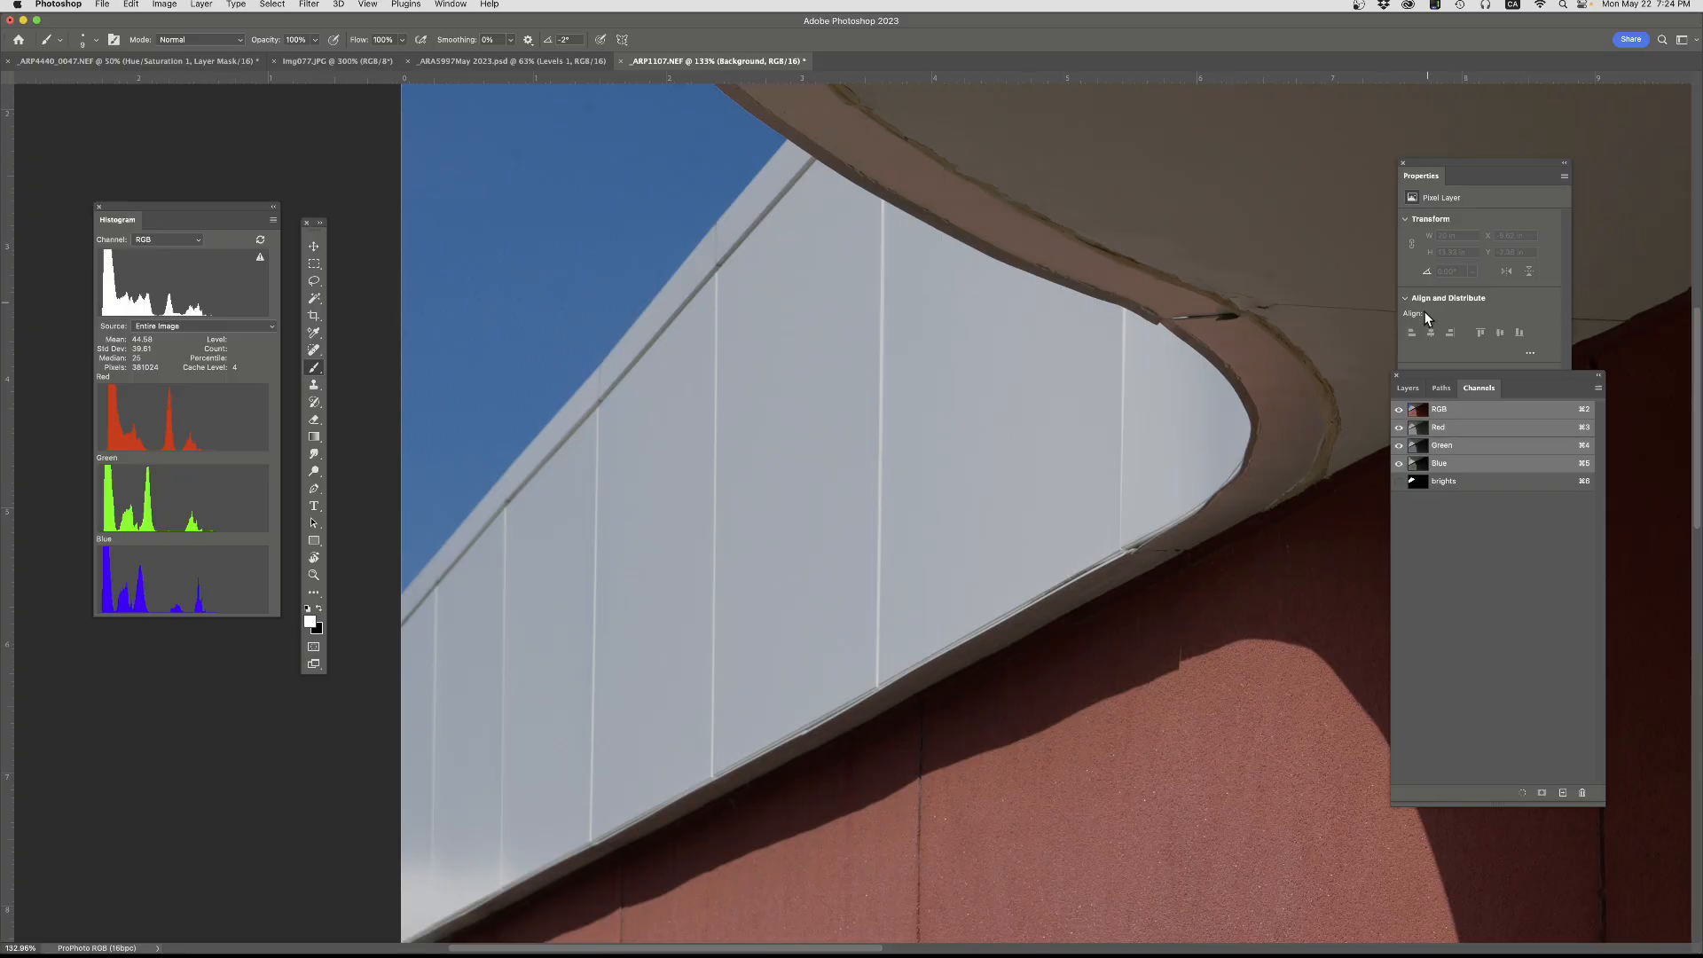
left_click(1408, 388)
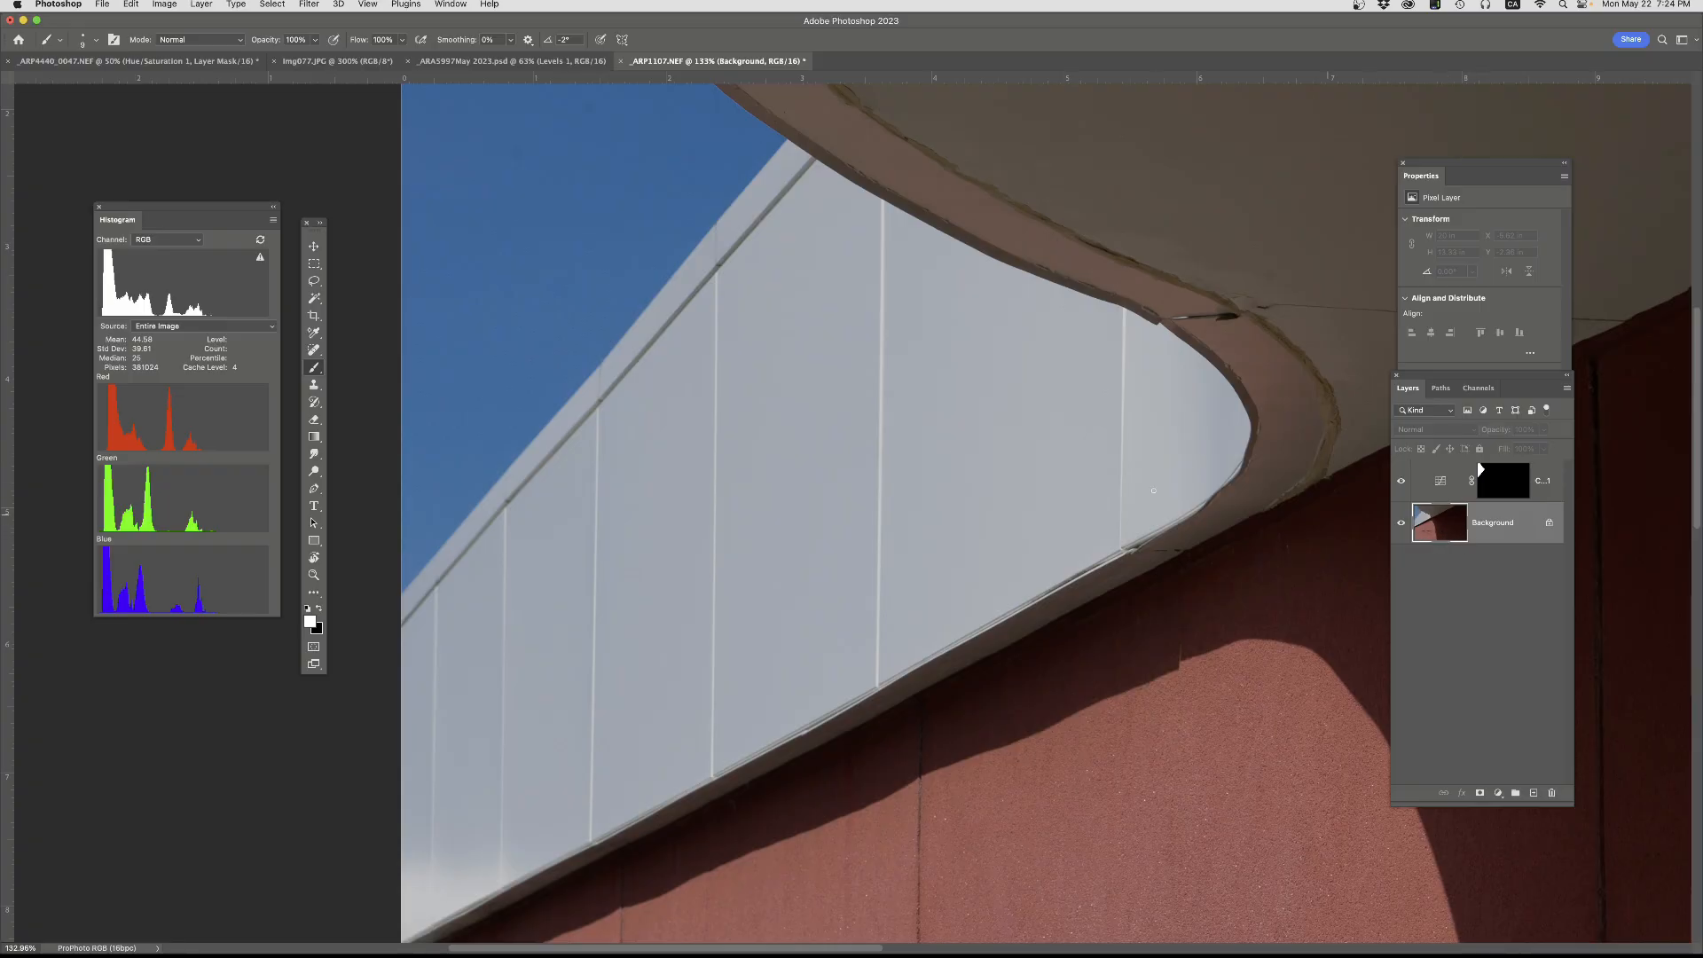
left_click(268, 6)
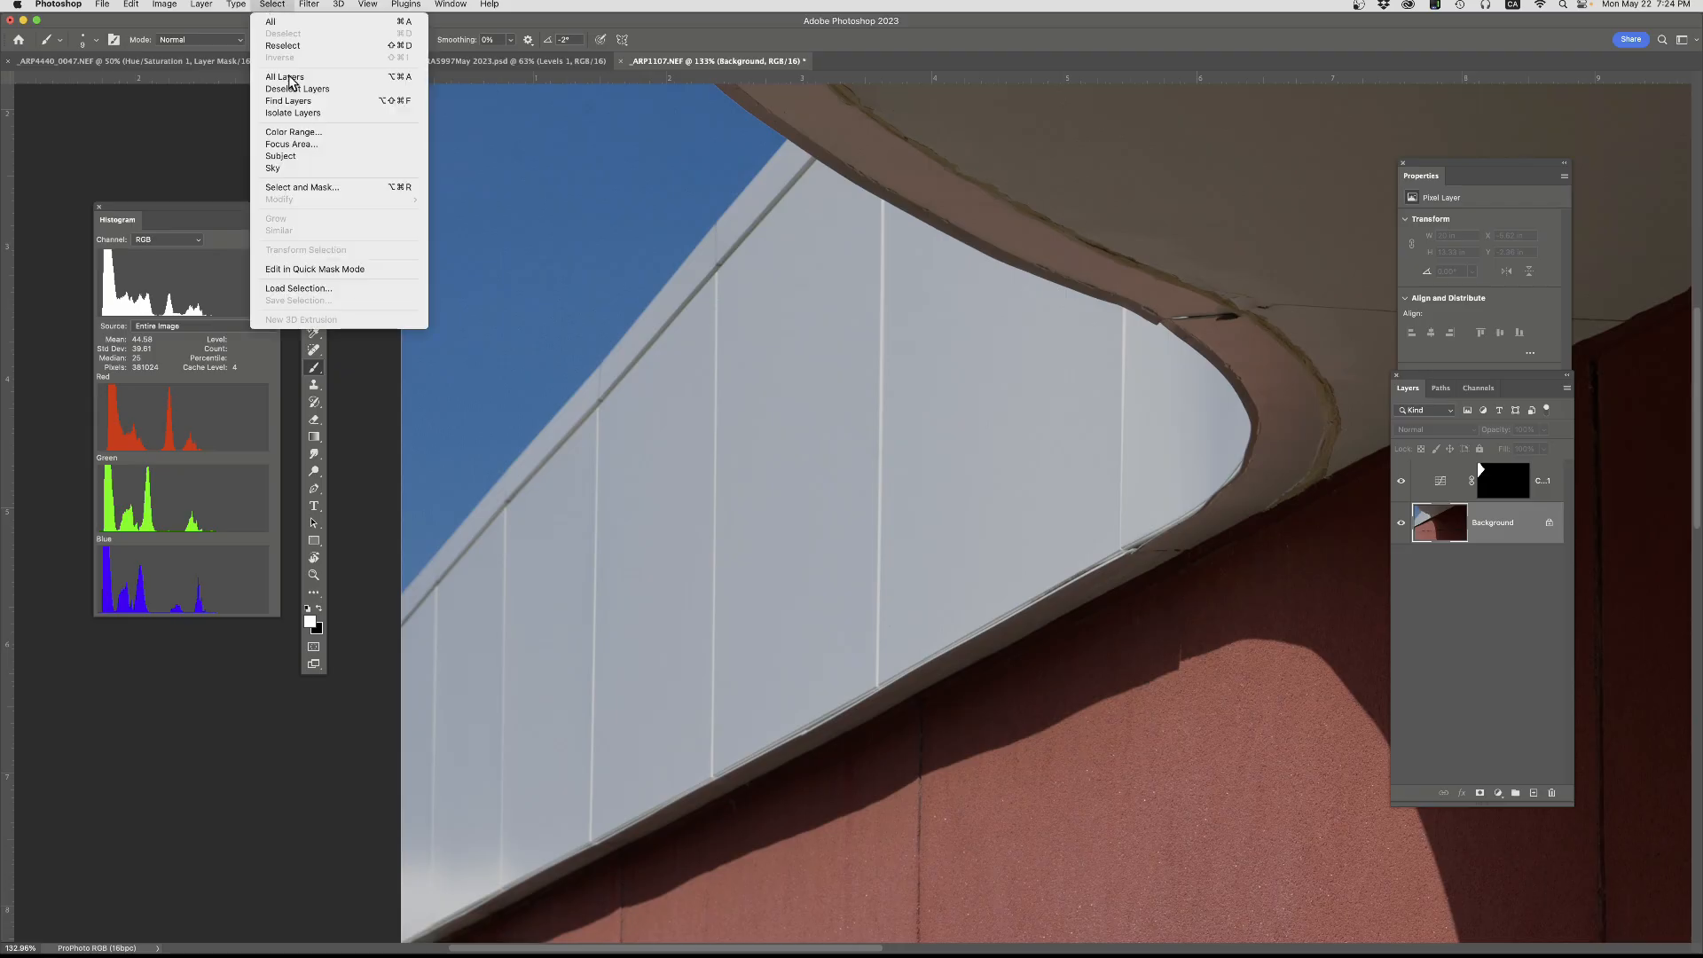
left_click(314, 289)
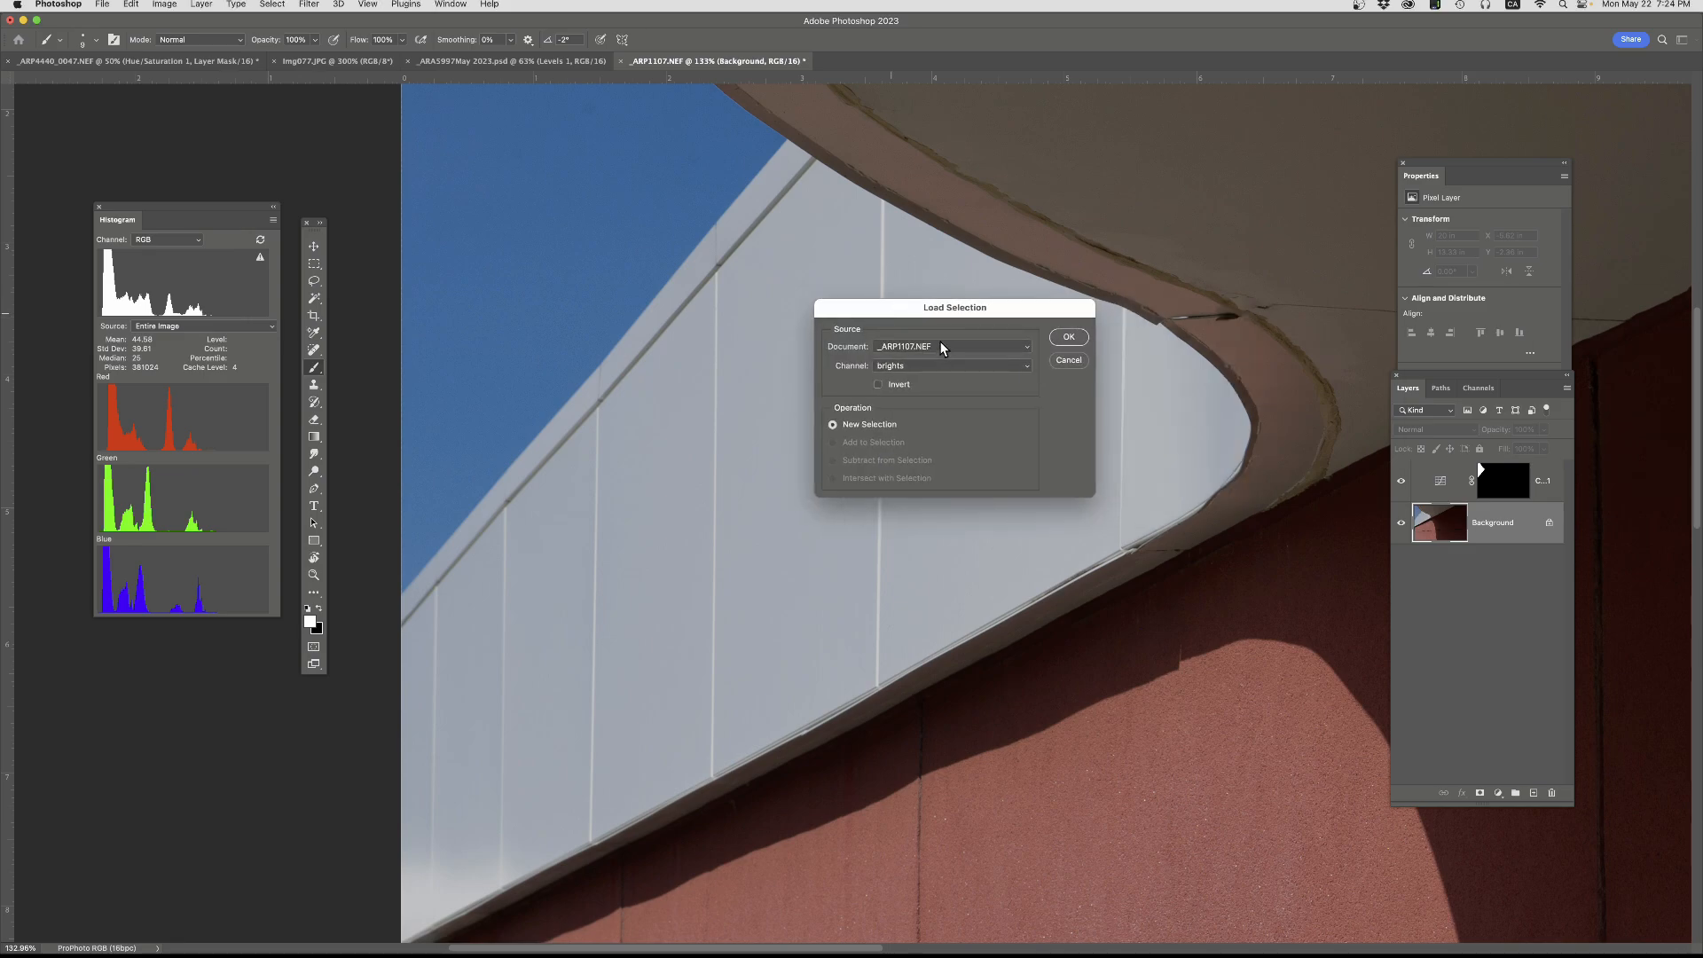
left_click(1007, 363)
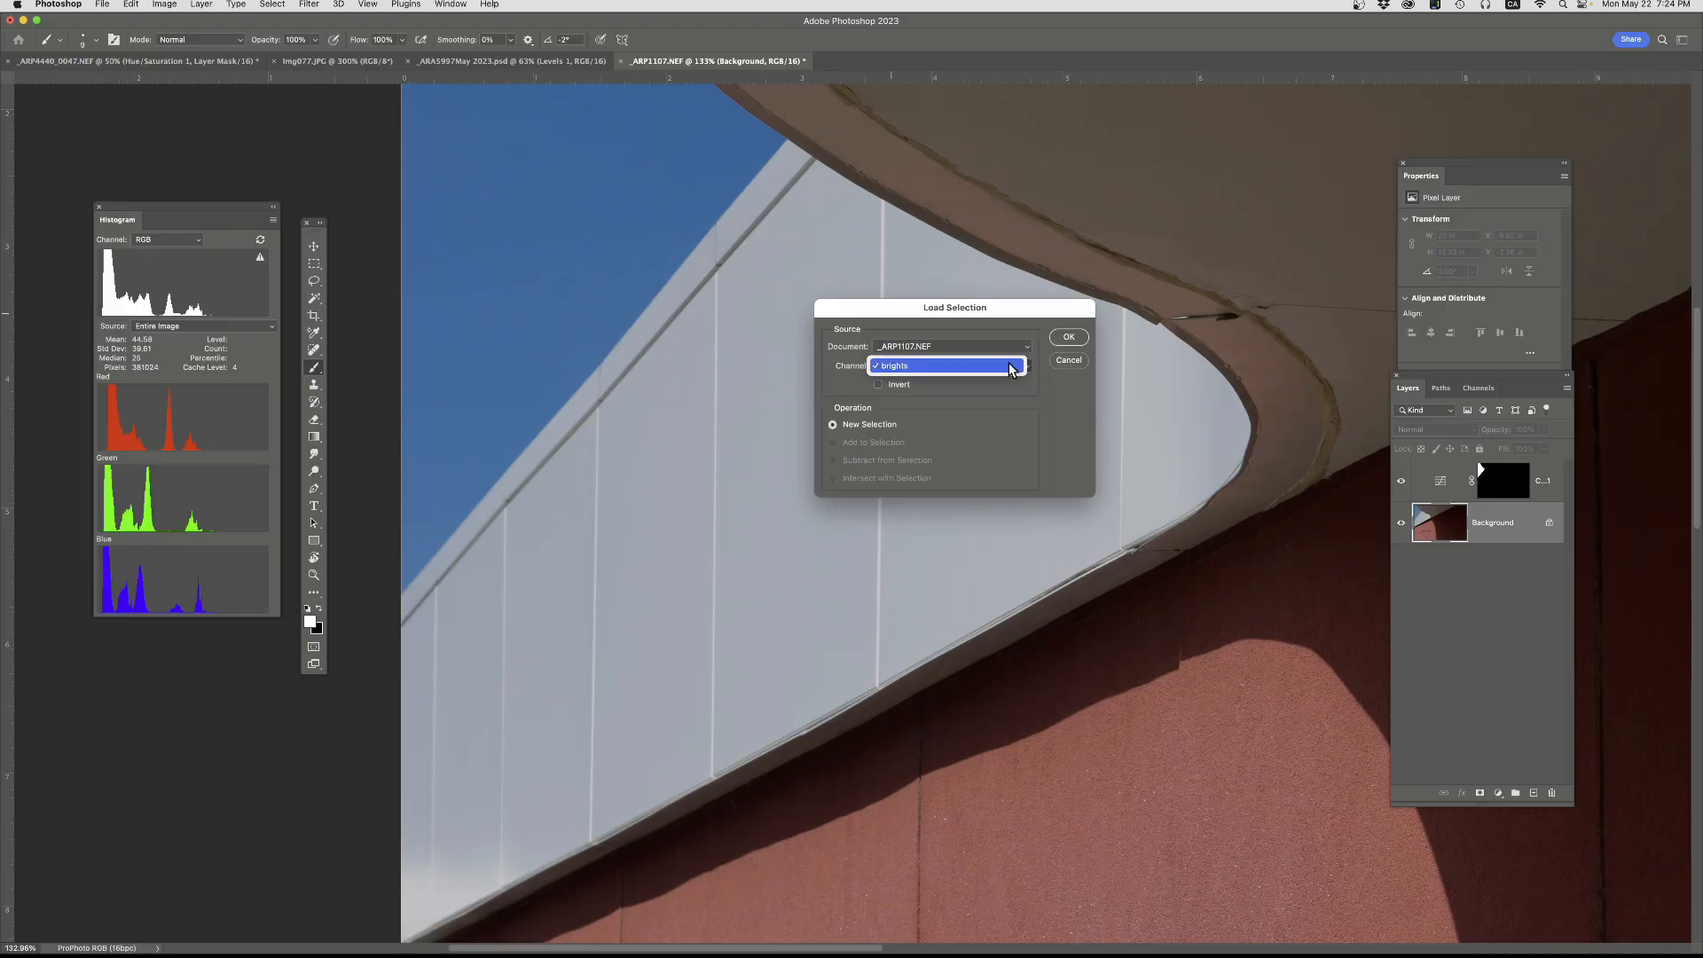
left_click(938, 389)
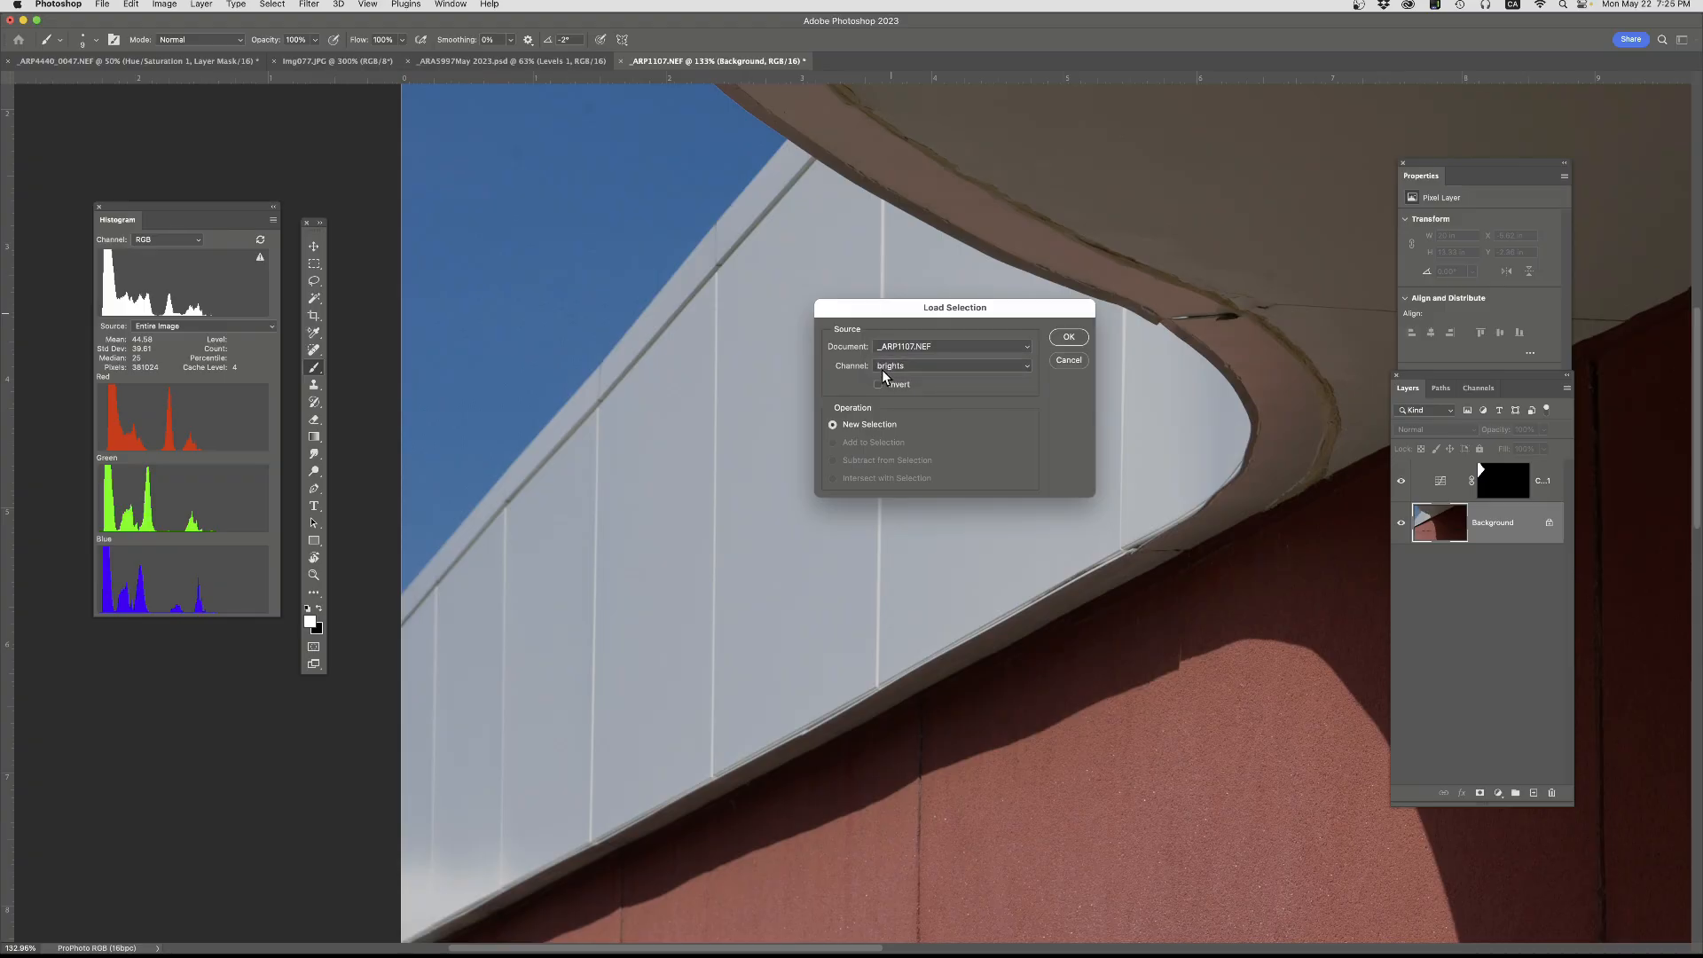
left_click(1067, 337)
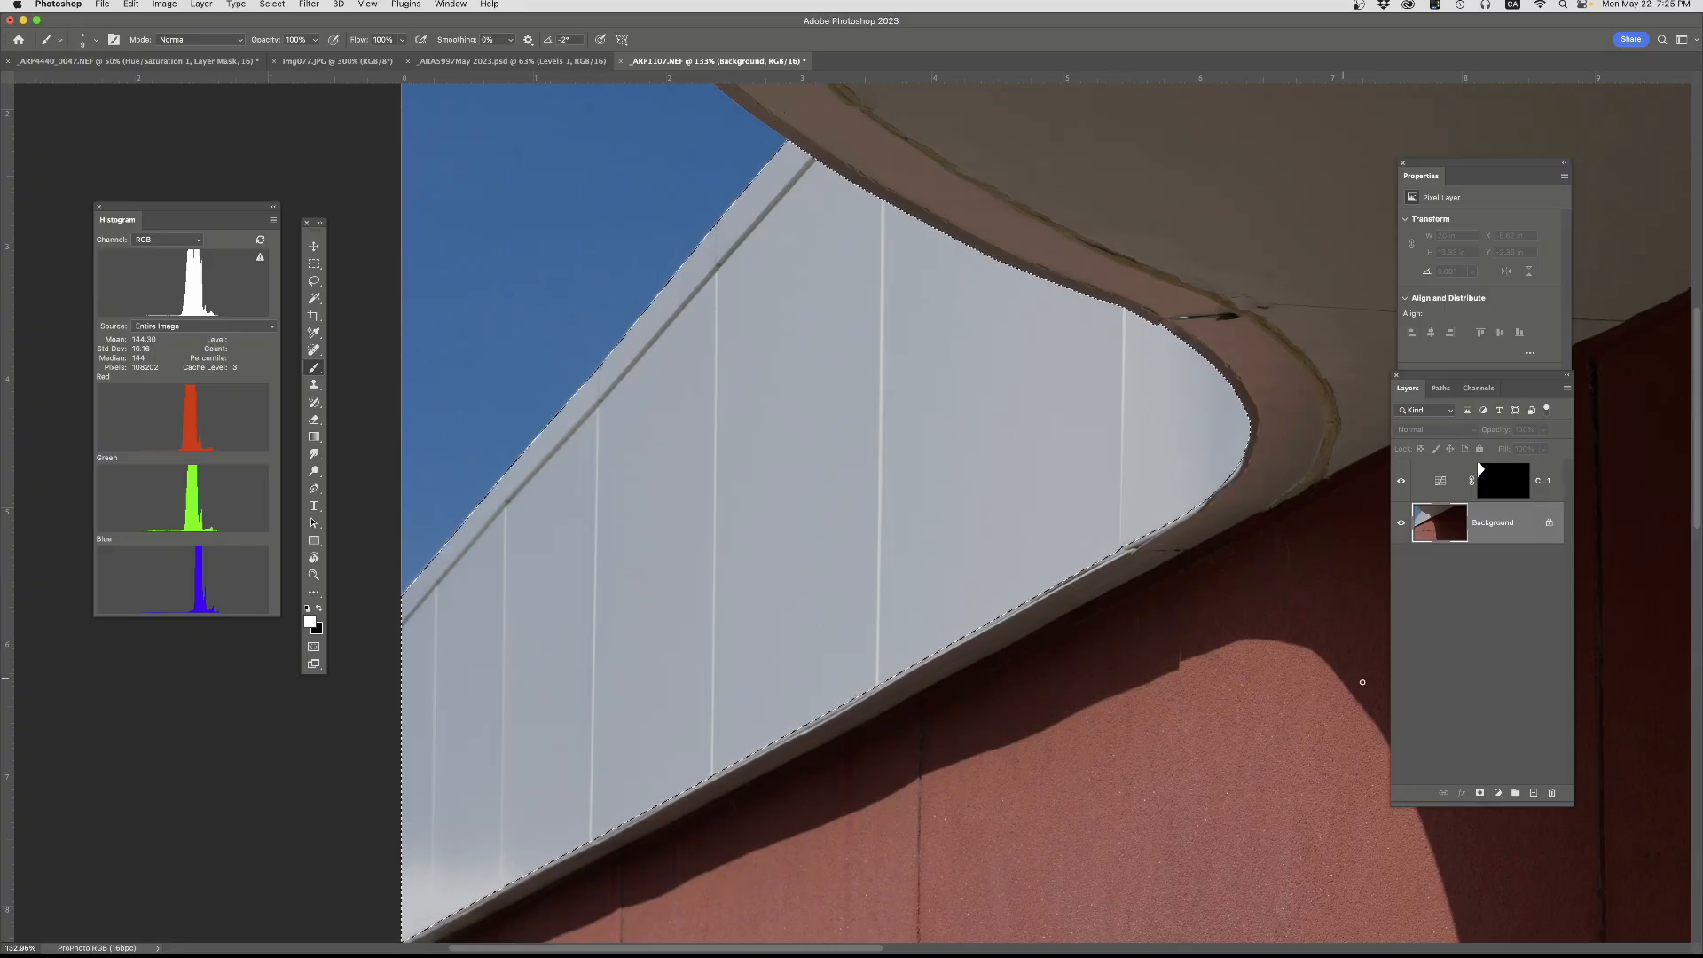
- Add a masked Curves layer for the white wall, raising the upper part of the curve and adjusting a second point in its darker tones
left_click(1501, 793)
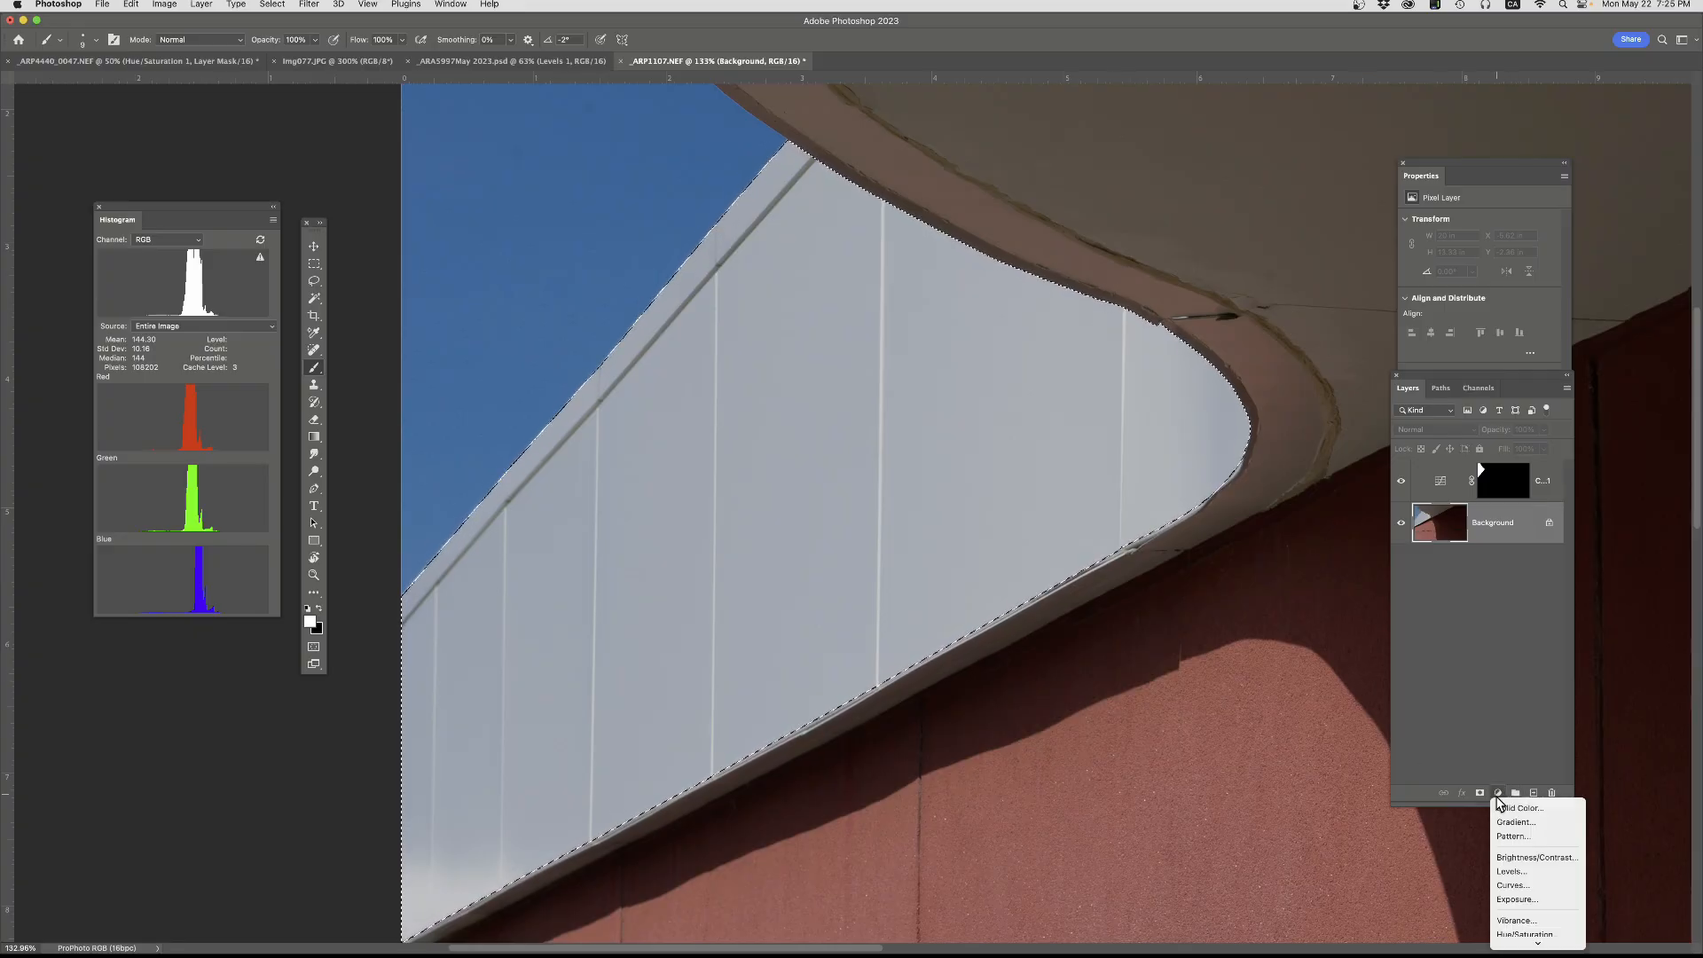
left_click(1509, 886)
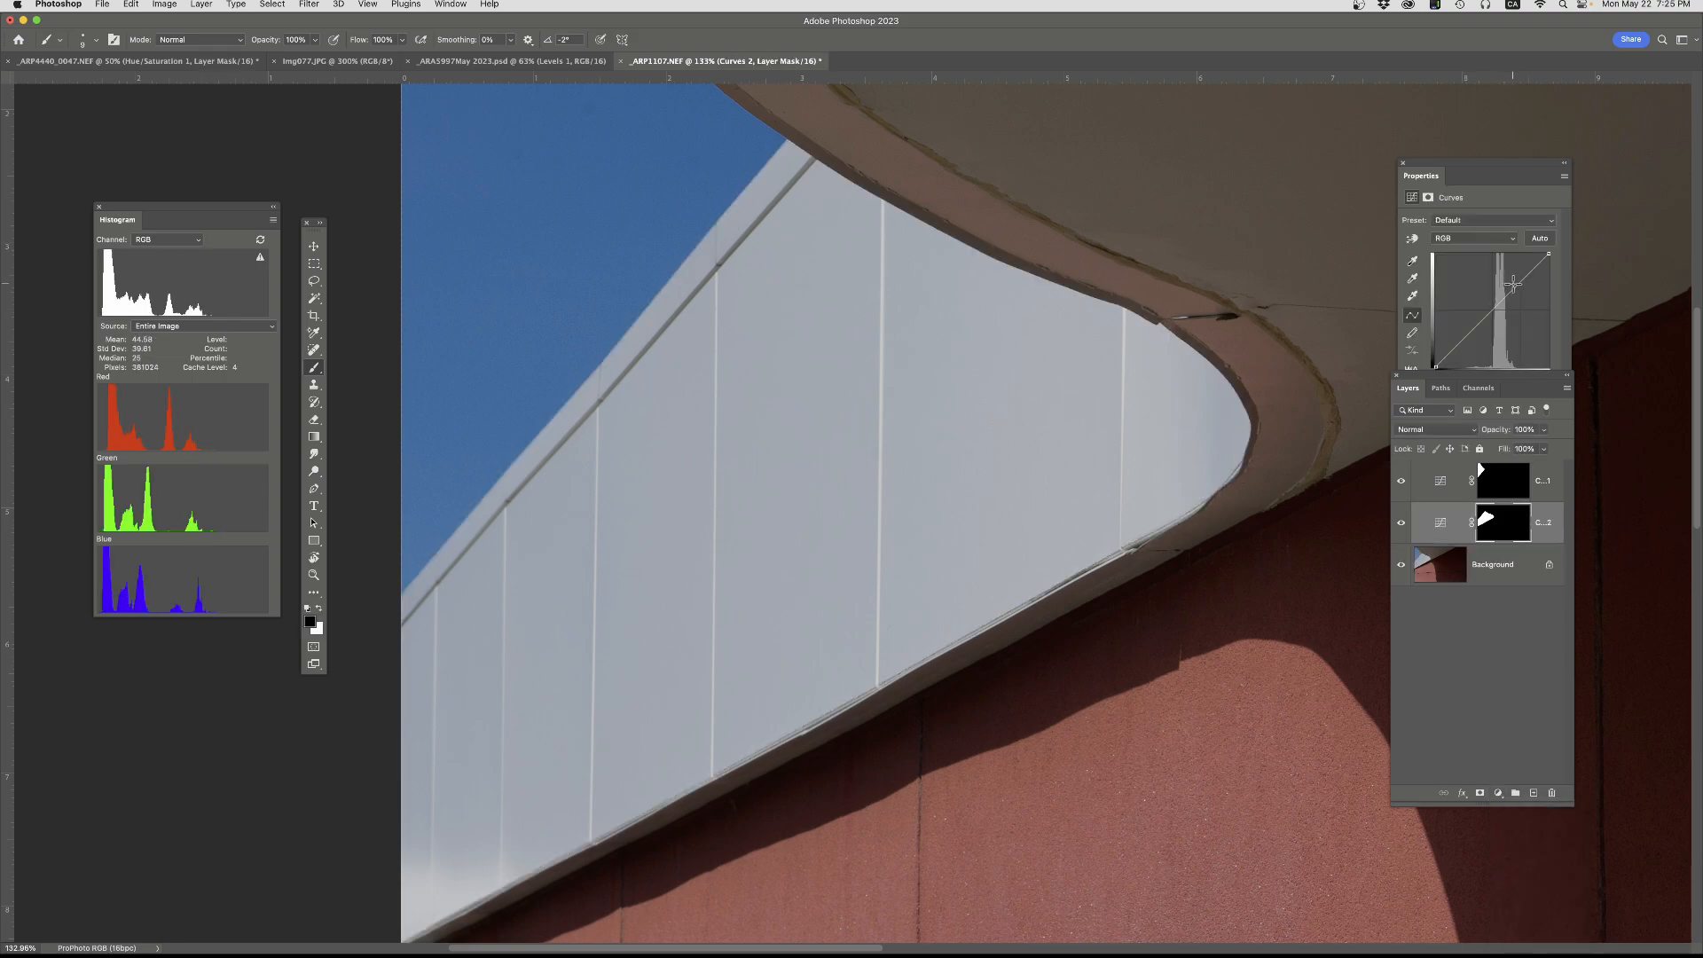
left_click_drag(1518, 283, 1507, 284)
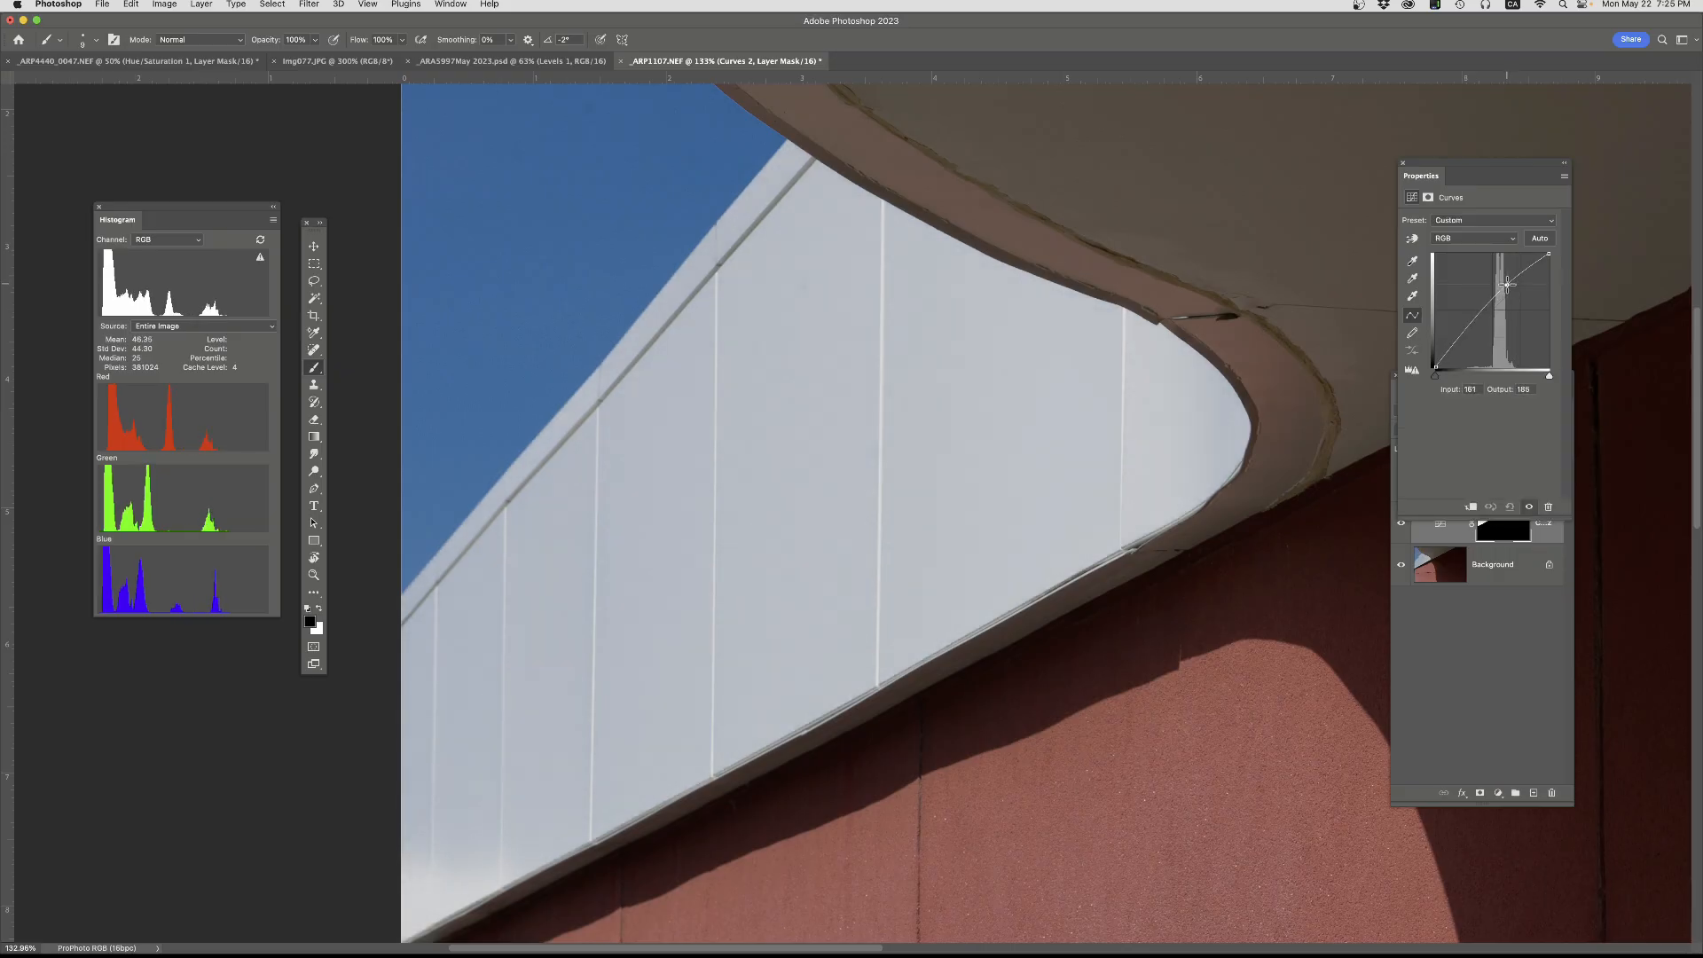
left_click(1461, 337)
left_click_drag(1461, 337, 1465, 335)
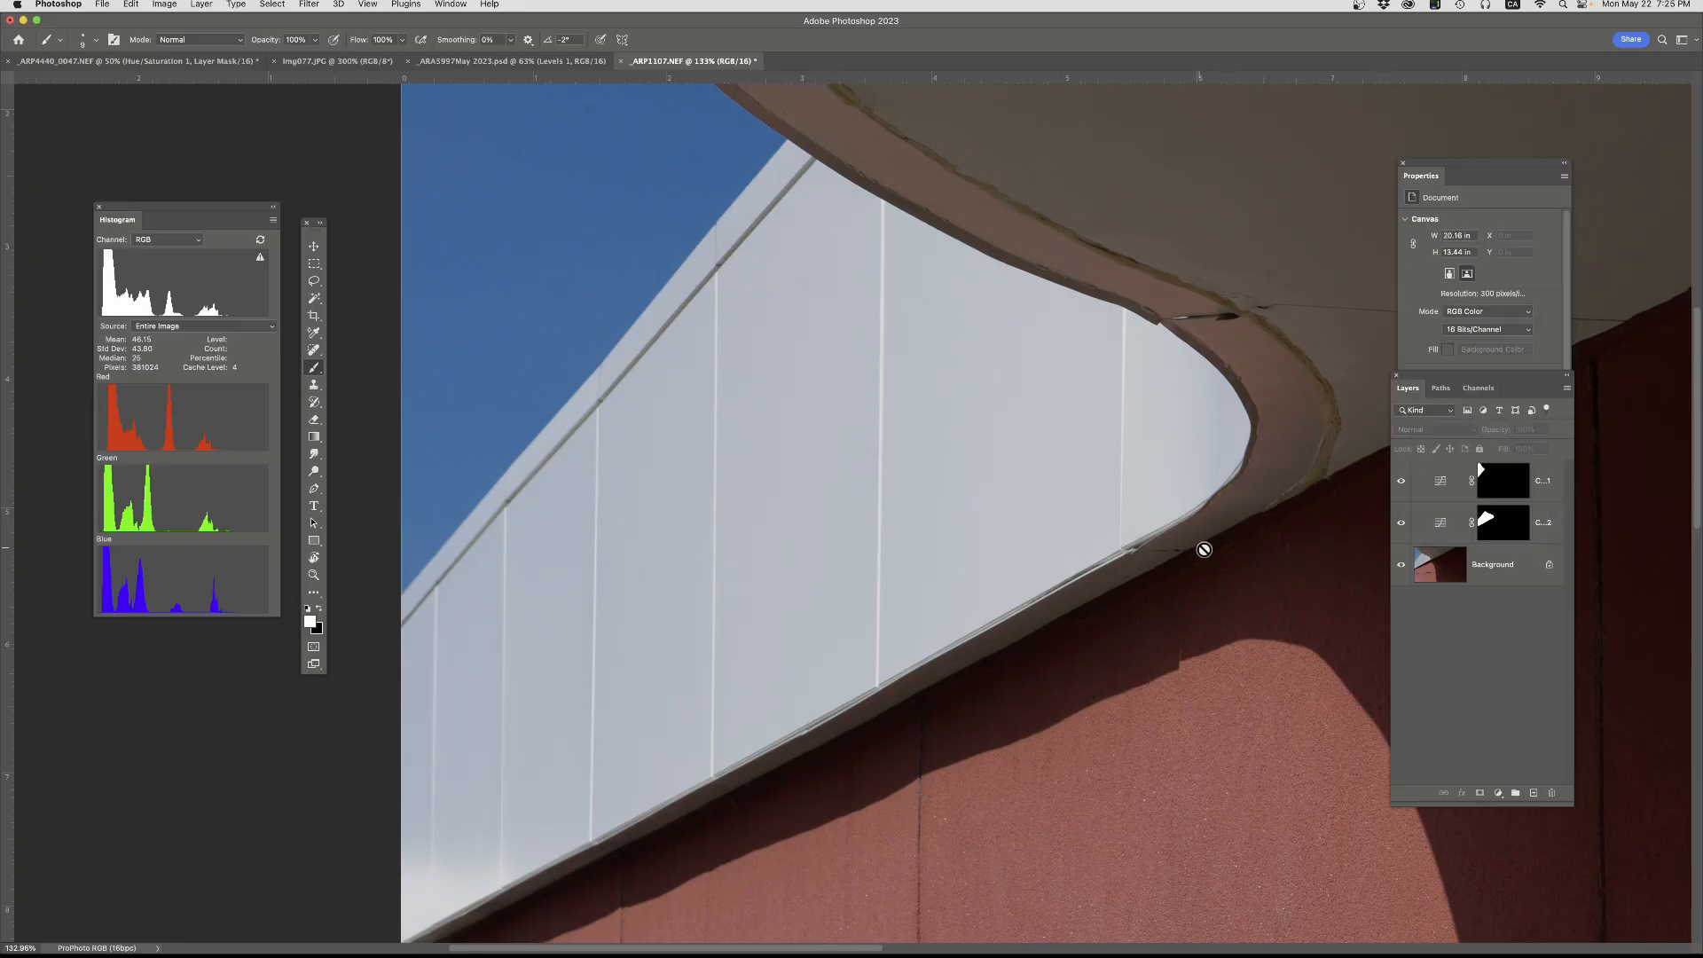
- Select the curved overhang on the Background layer using the Quick Selection tool with an enlarged brush of reduced hardness
left_click(312, 303)
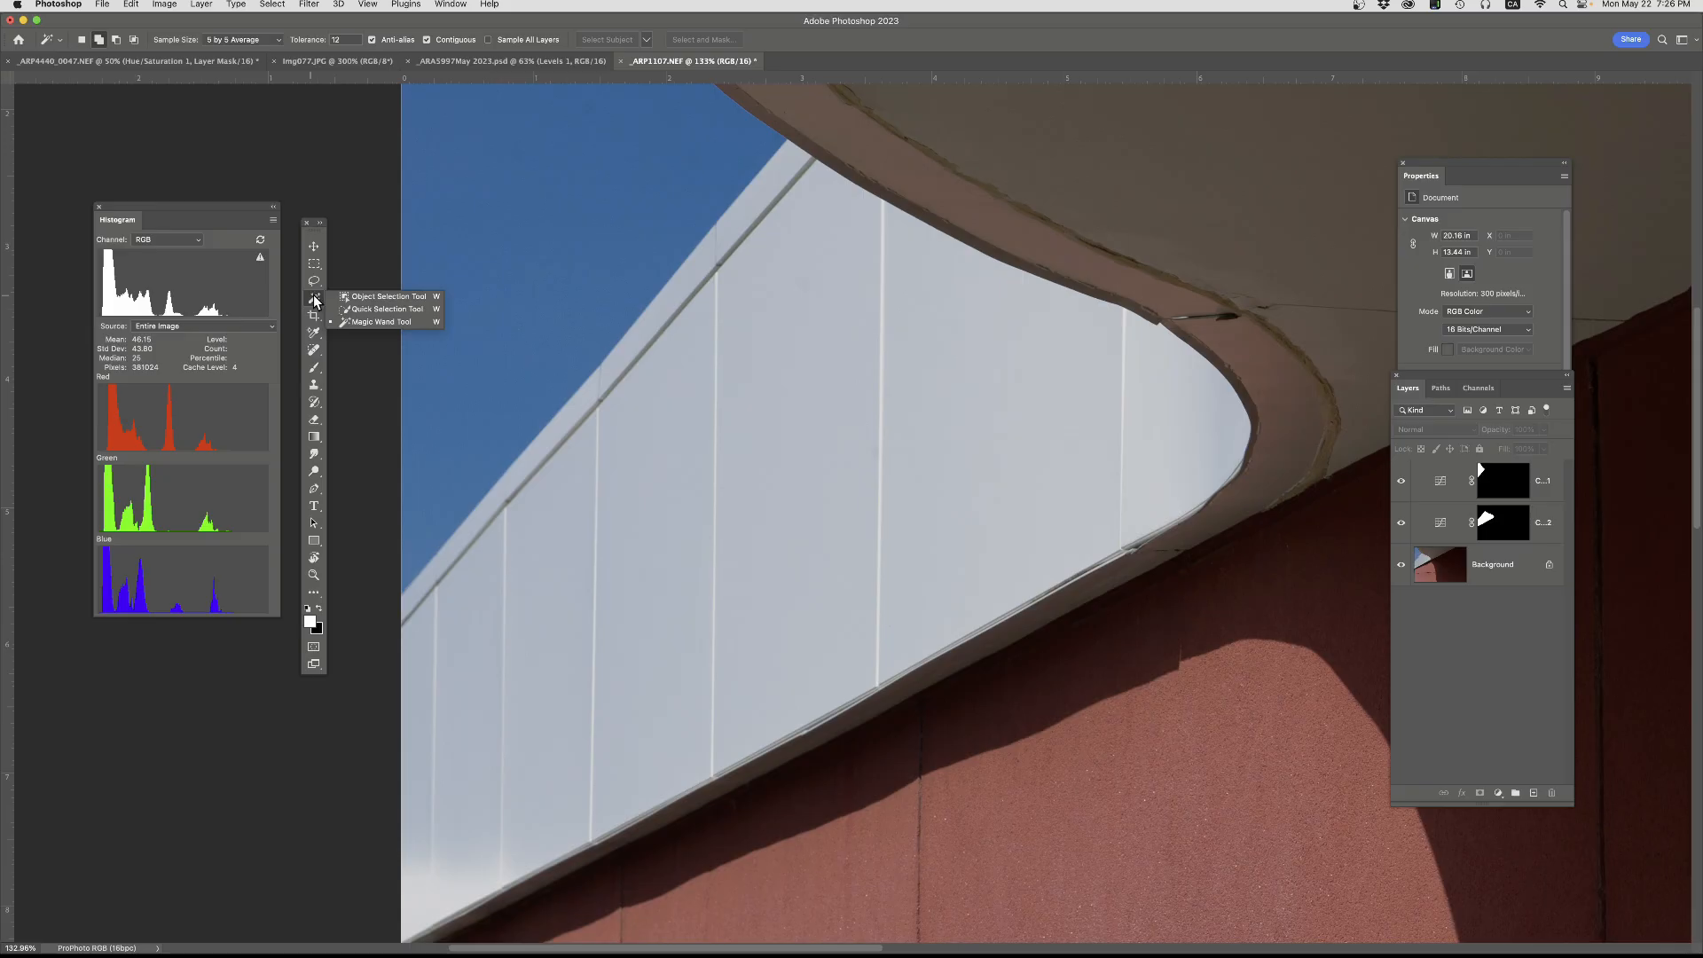
key("super+0")
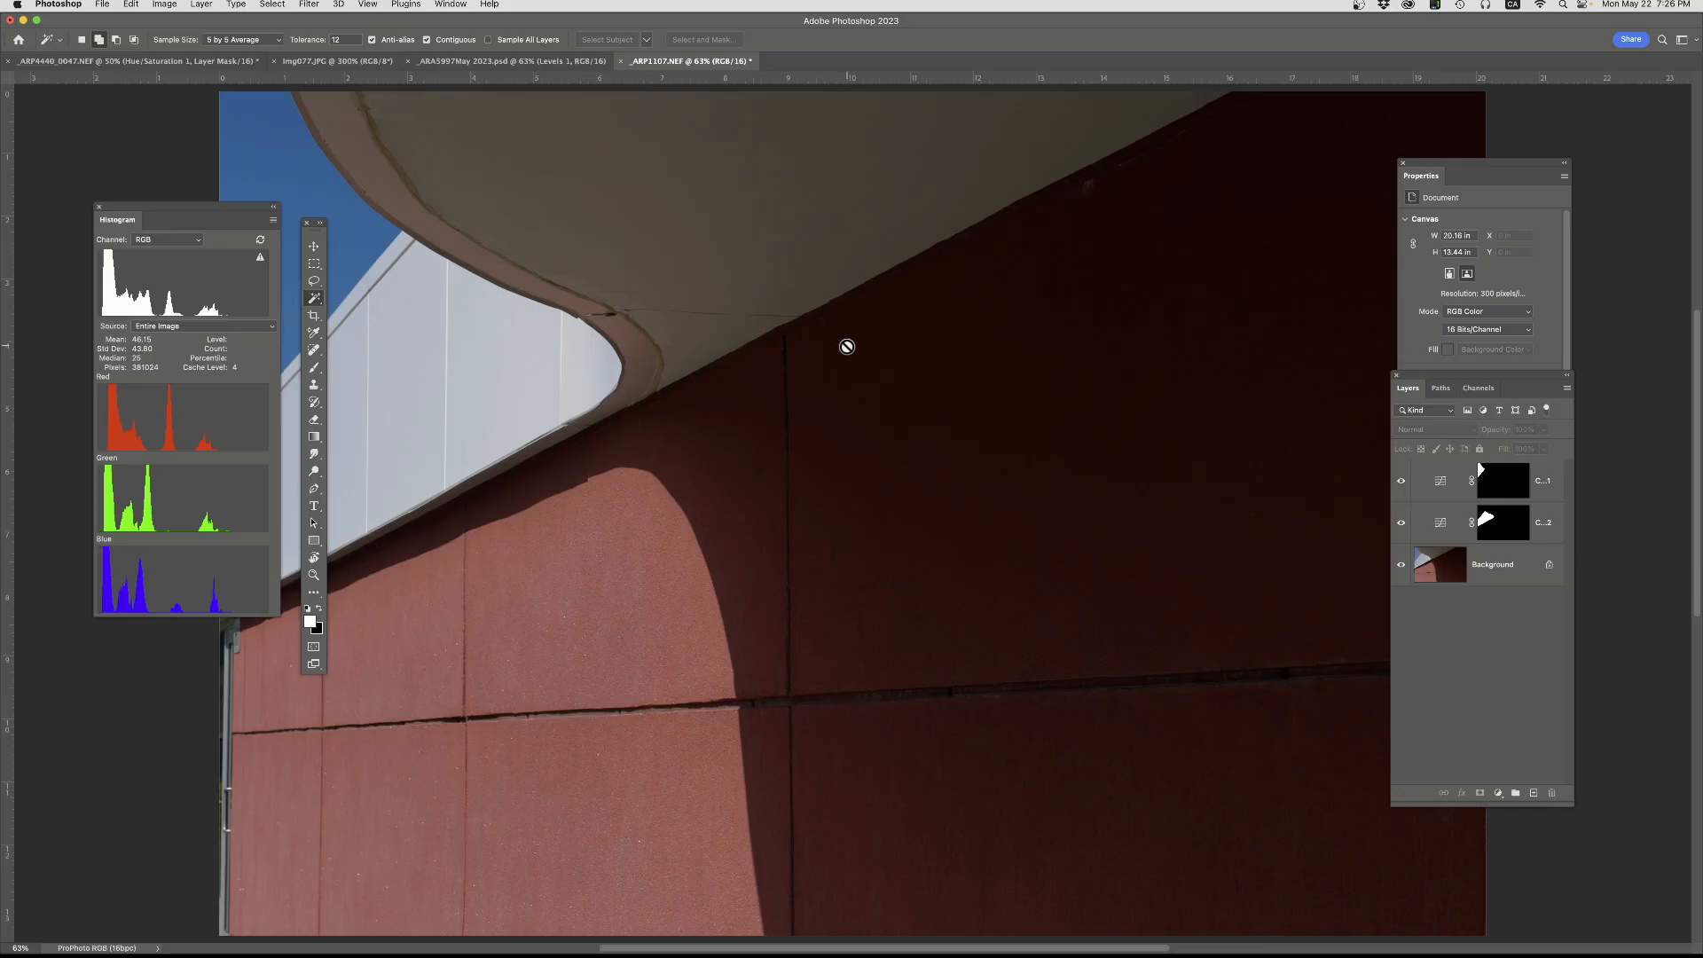
left_click(1445, 576)
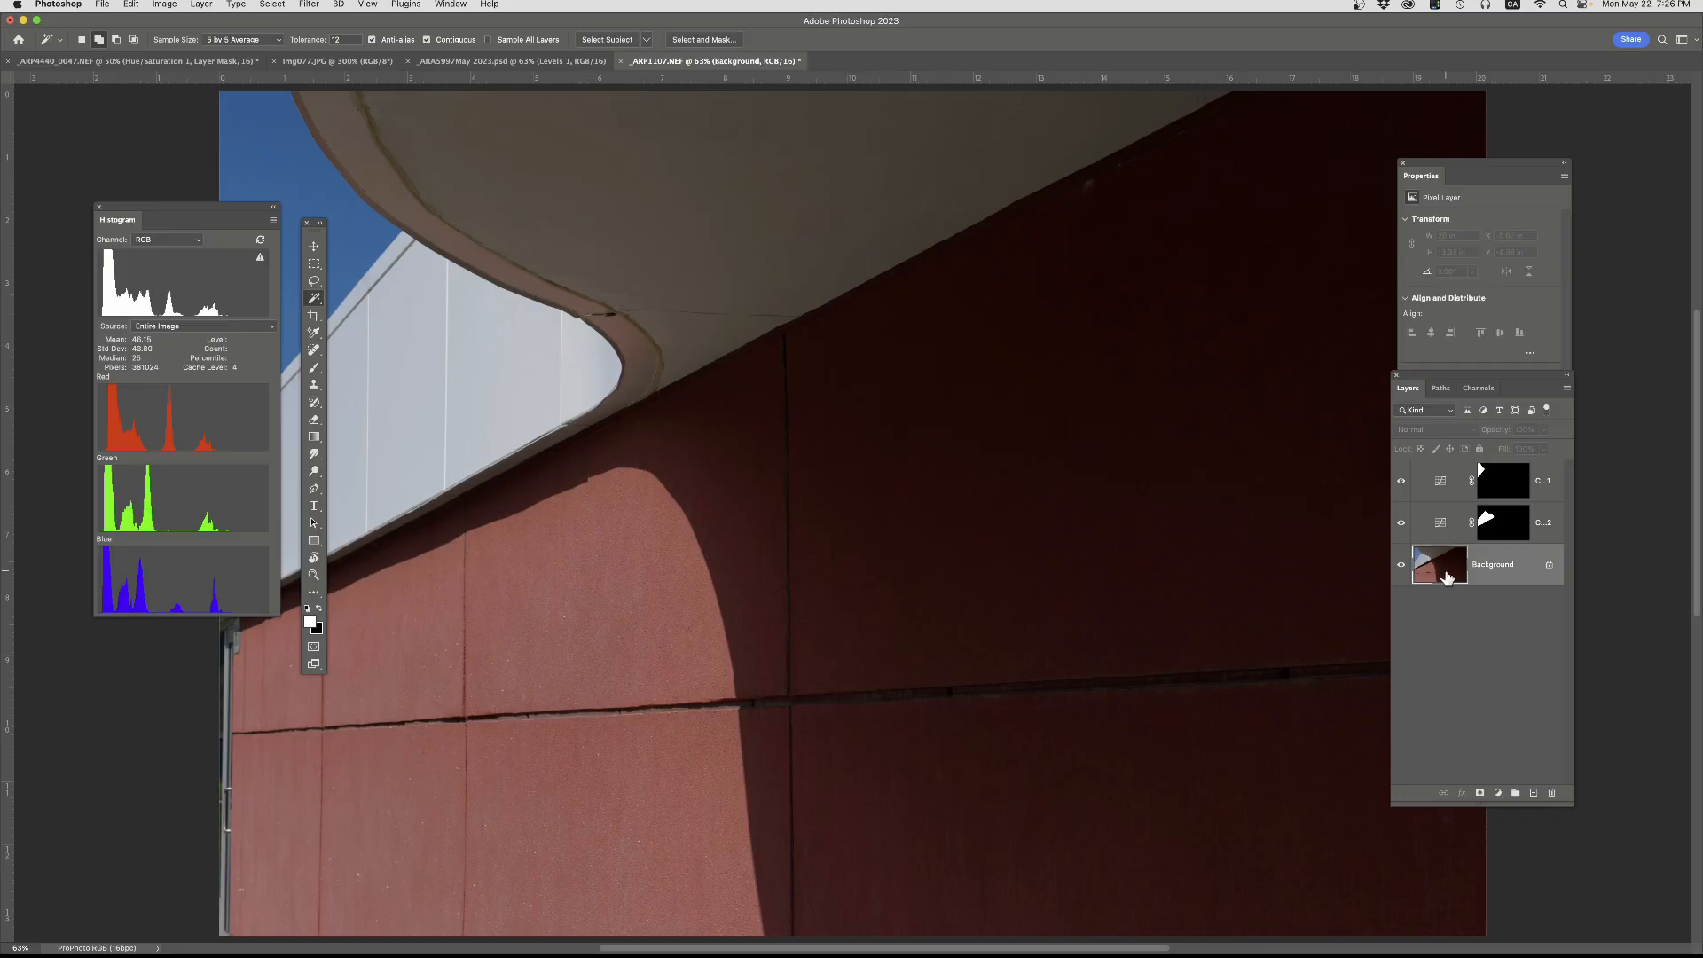
left_click(316, 303)
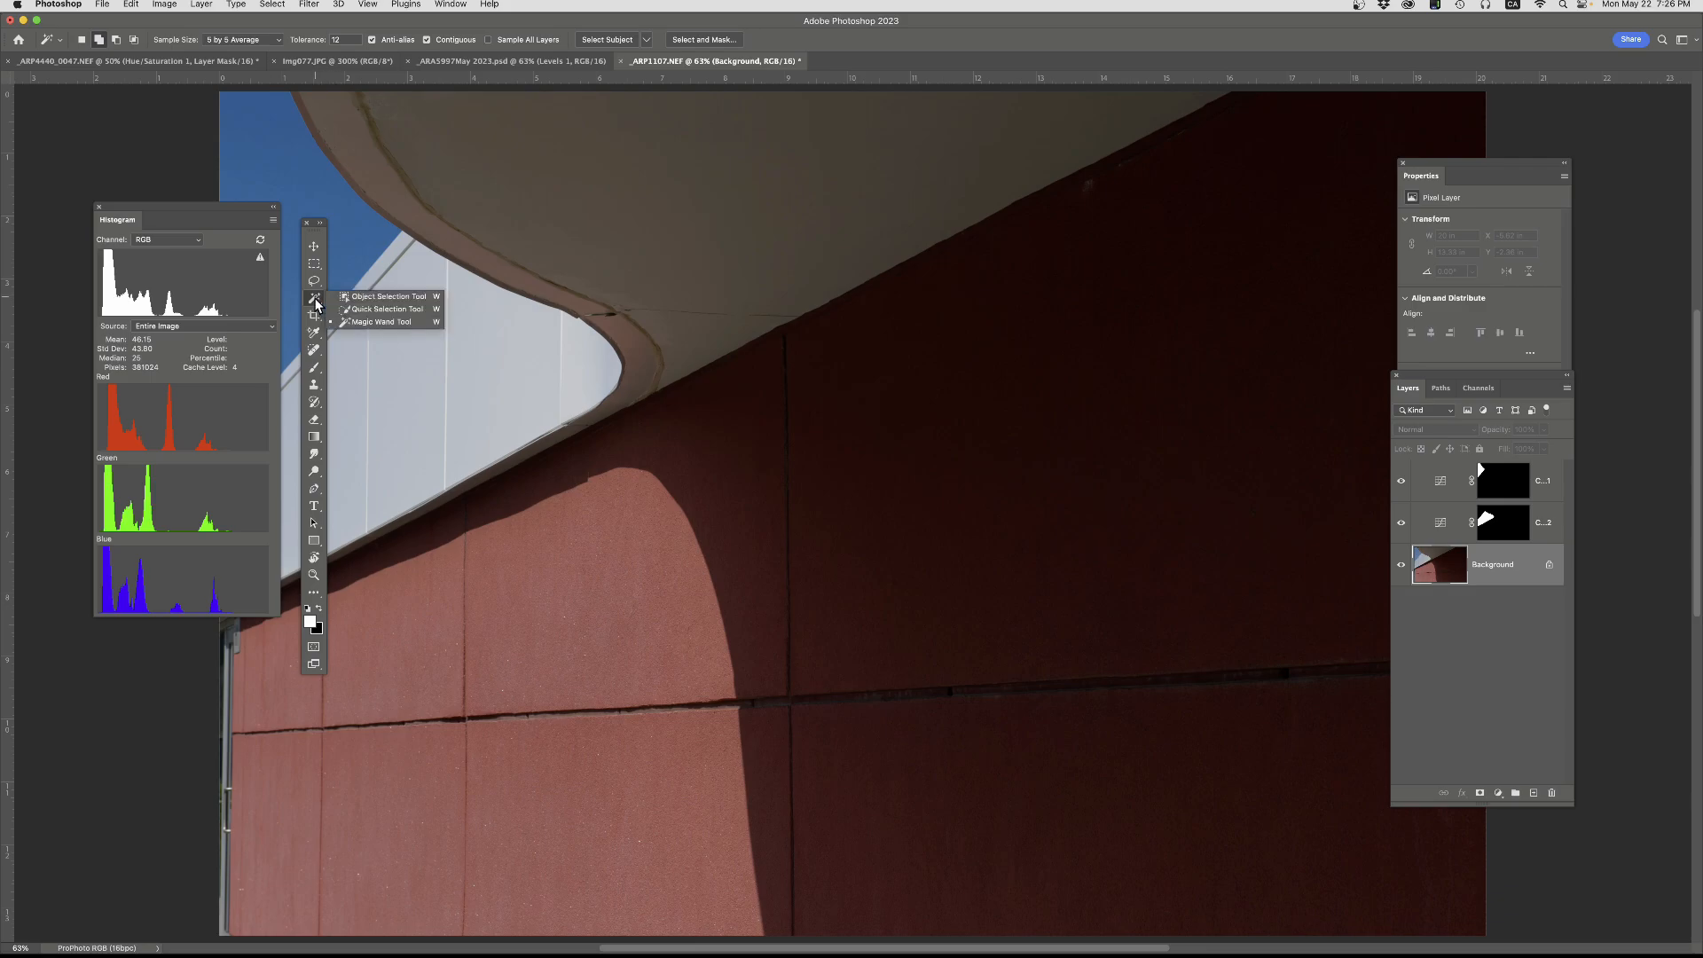
left_click(381, 309)
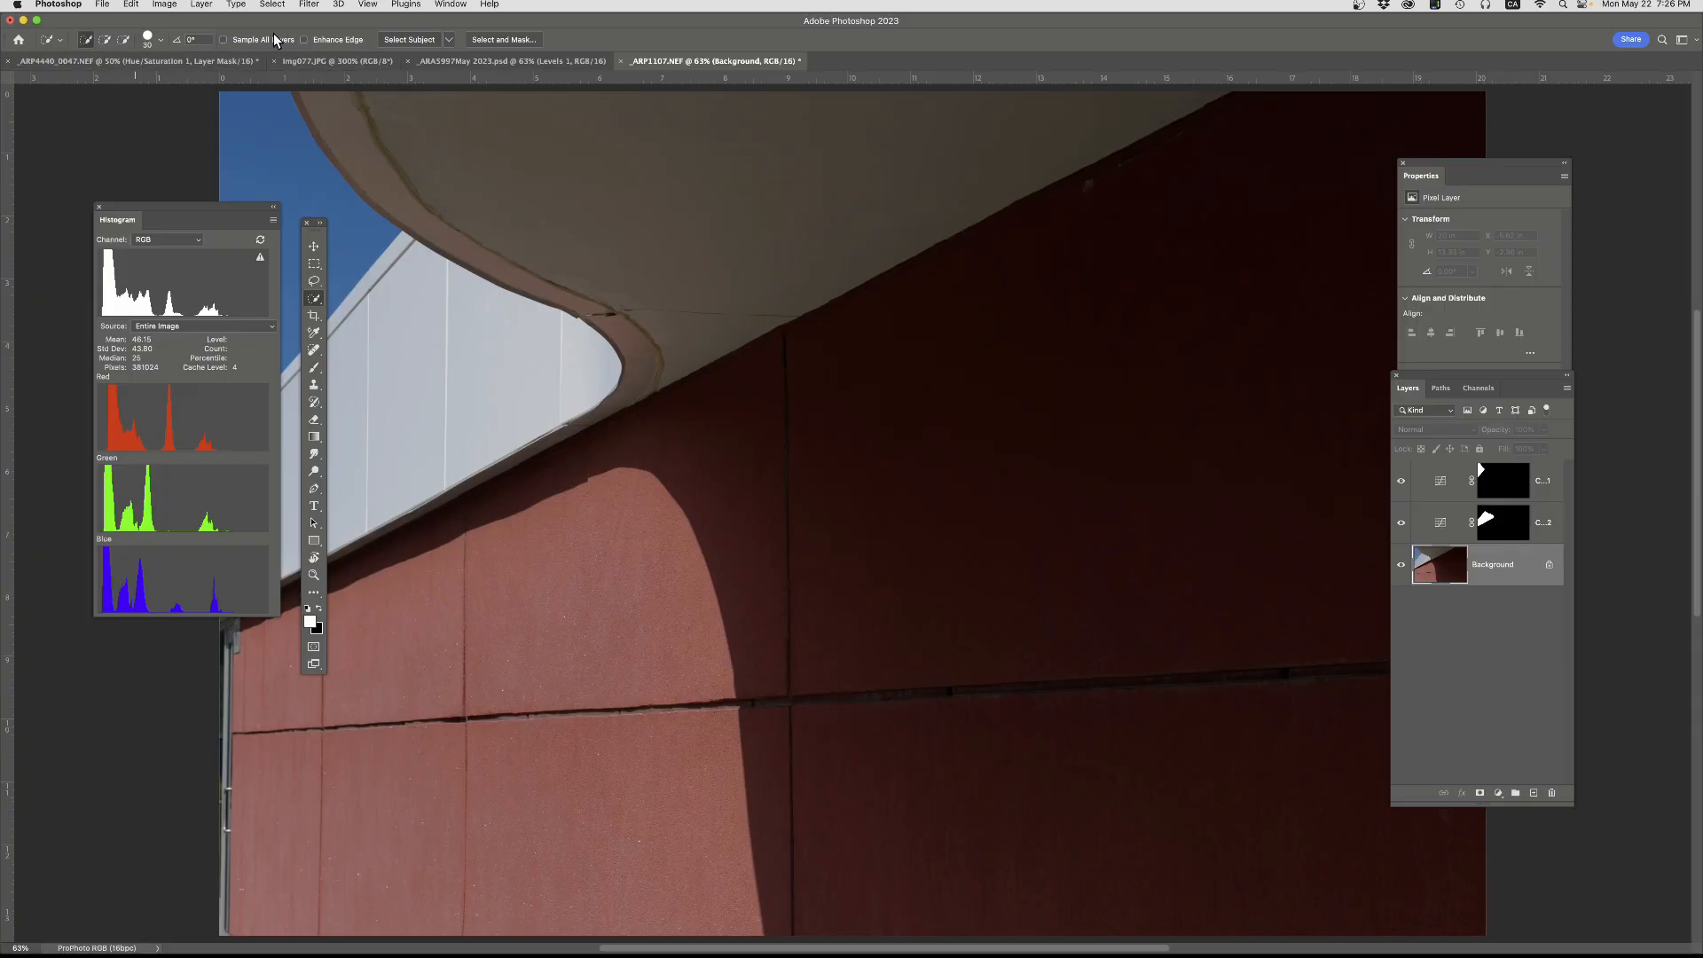
left_click(162, 40)
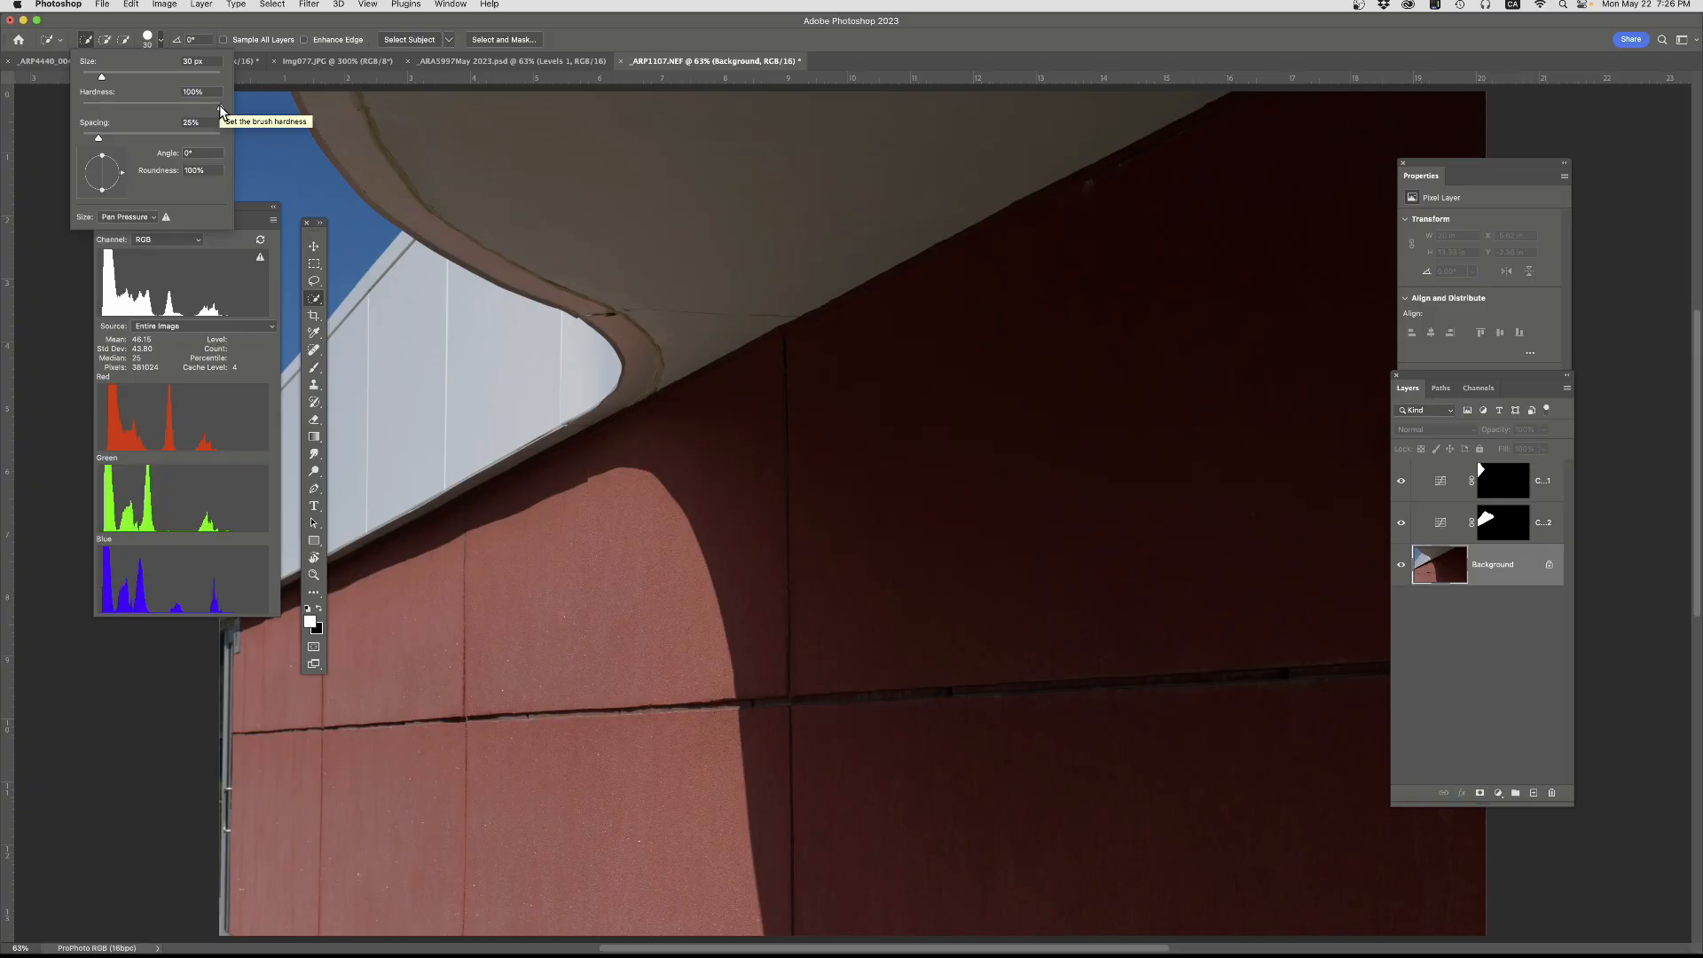
left_click_drag(220, 105, 200, 103)
left_click(658, 28)
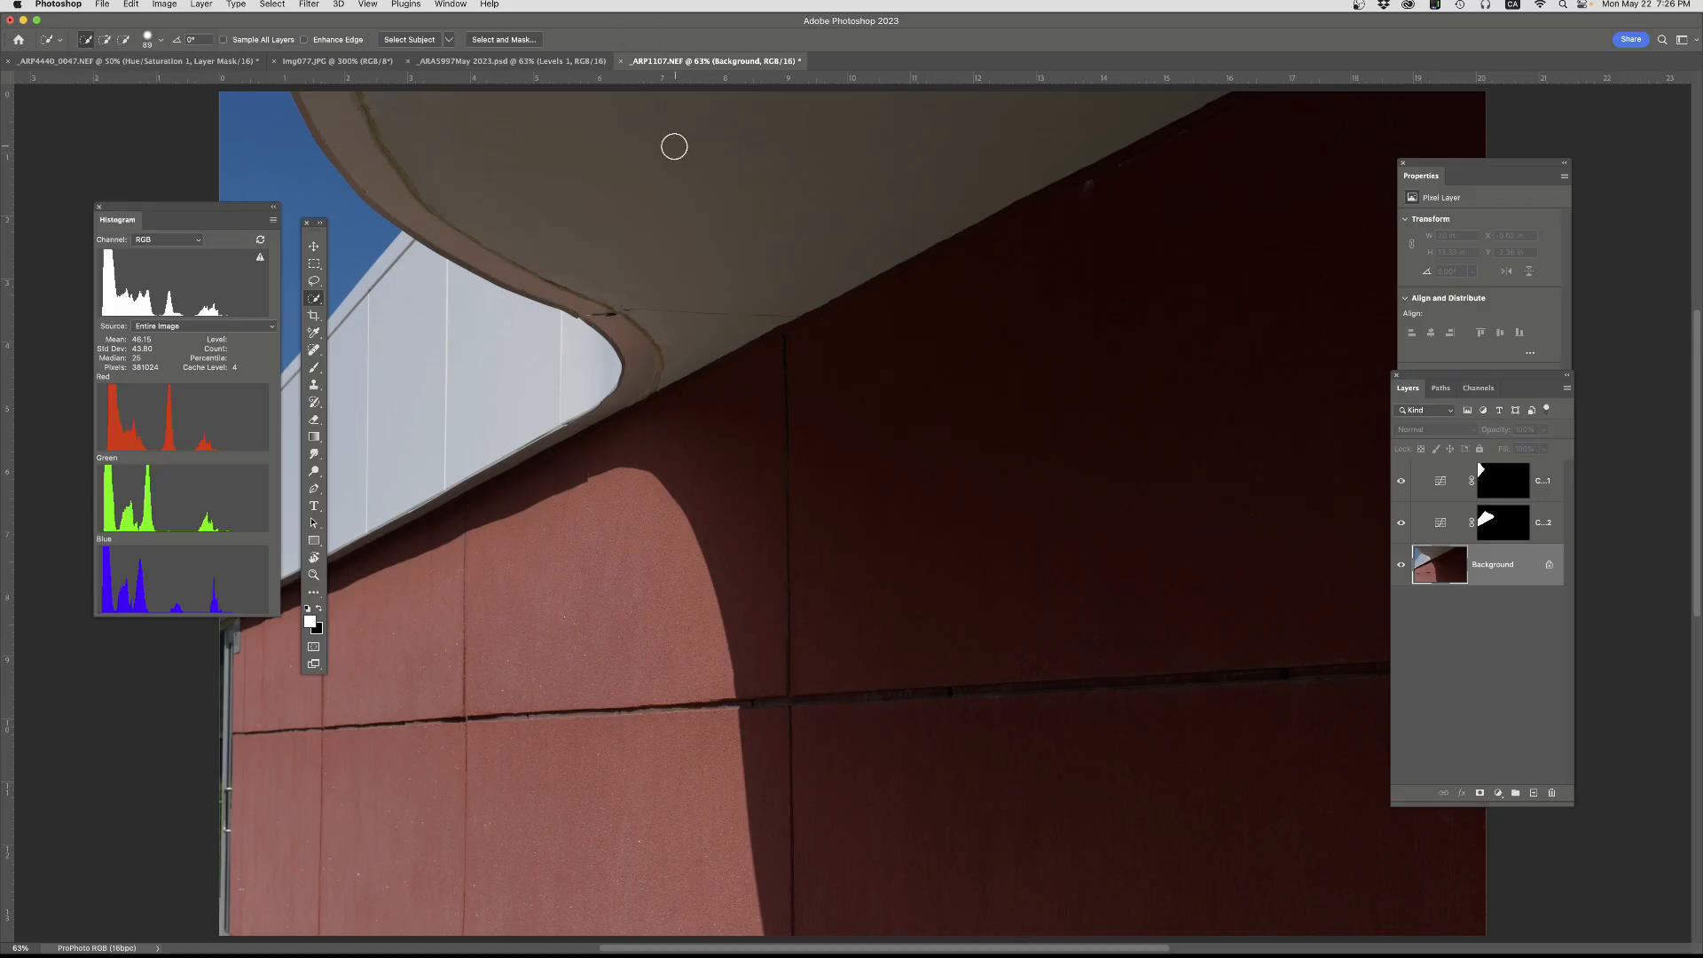
mouse_move(401, 109)
left_mouse_down()
mouse_move(513, 148)
mouse_move(698, 160)
left_mouse_up()
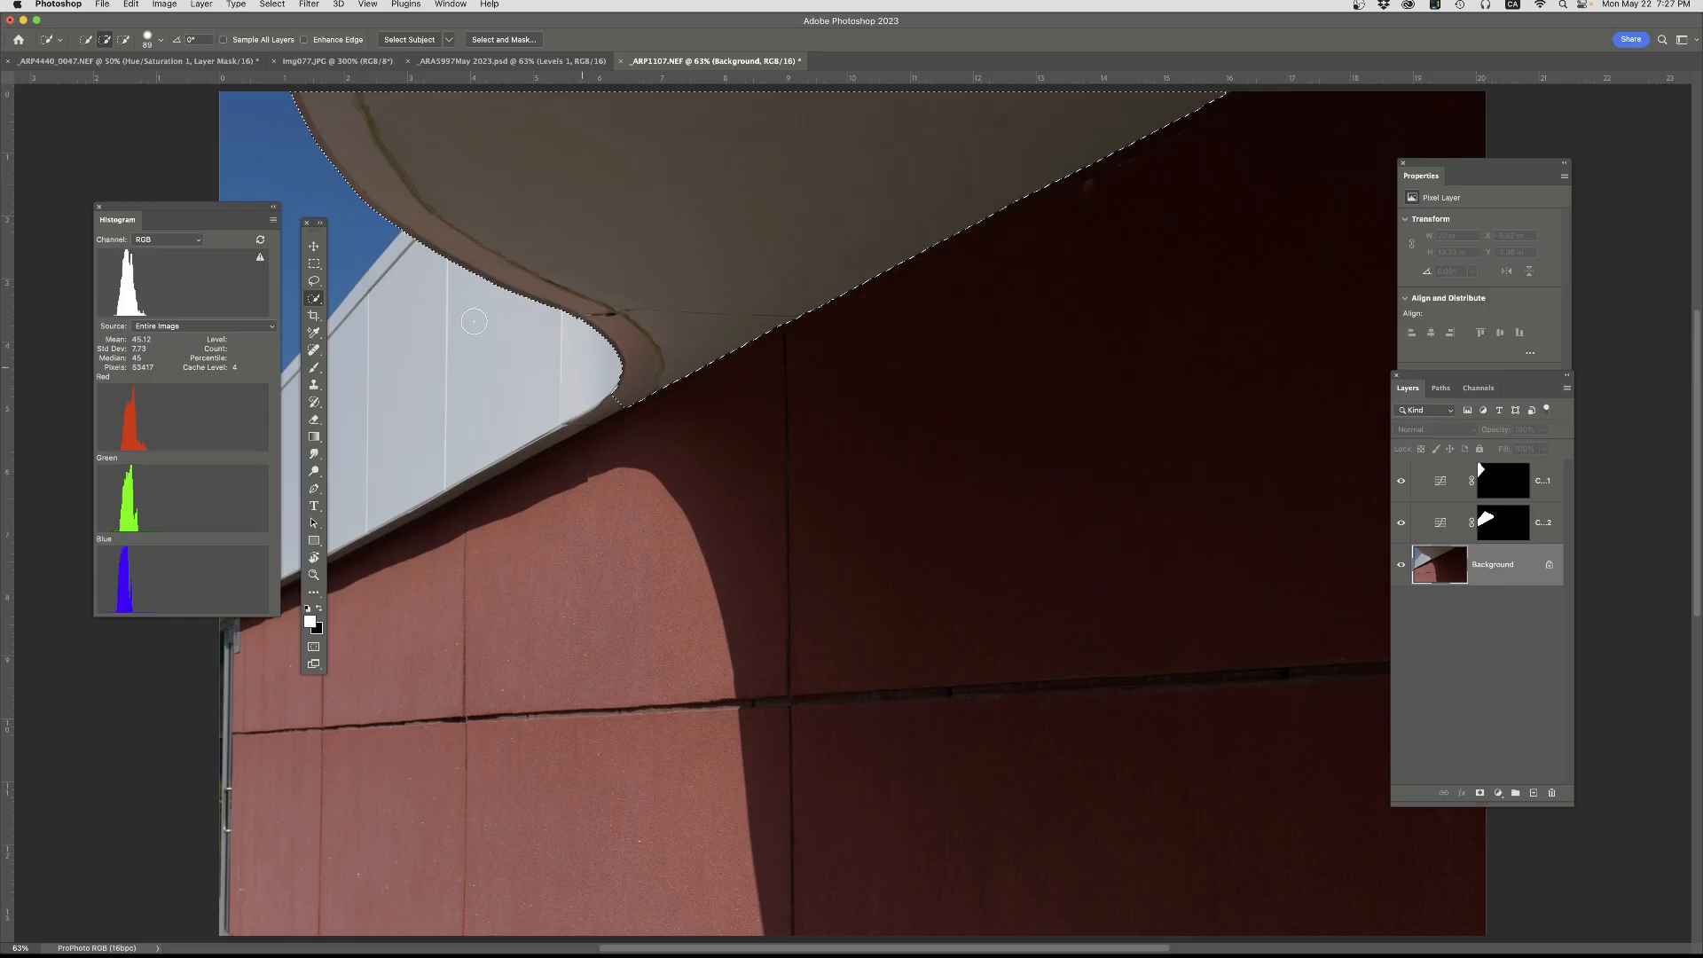
- Add the narrow strip of overhang below the white wall to the selection using a smaller Quick Selection brush
left_click(104, 40)
key("bracketleft")
key("bracketleft")
key("bracketleft")
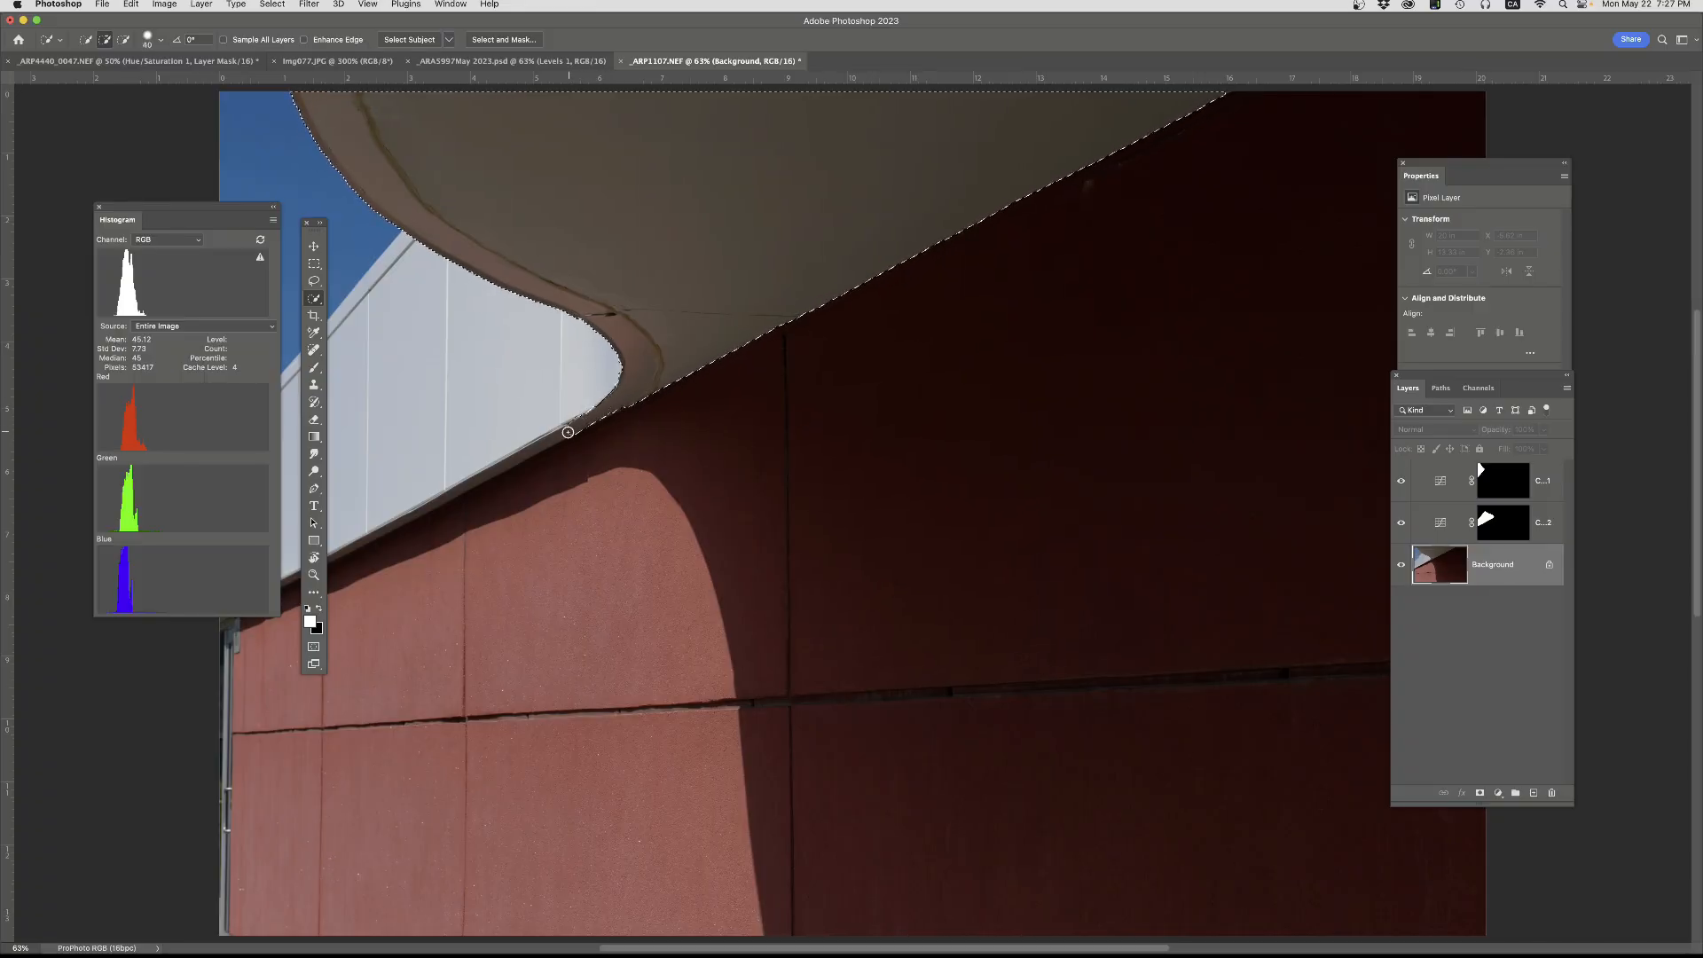
left_click(523, 455)
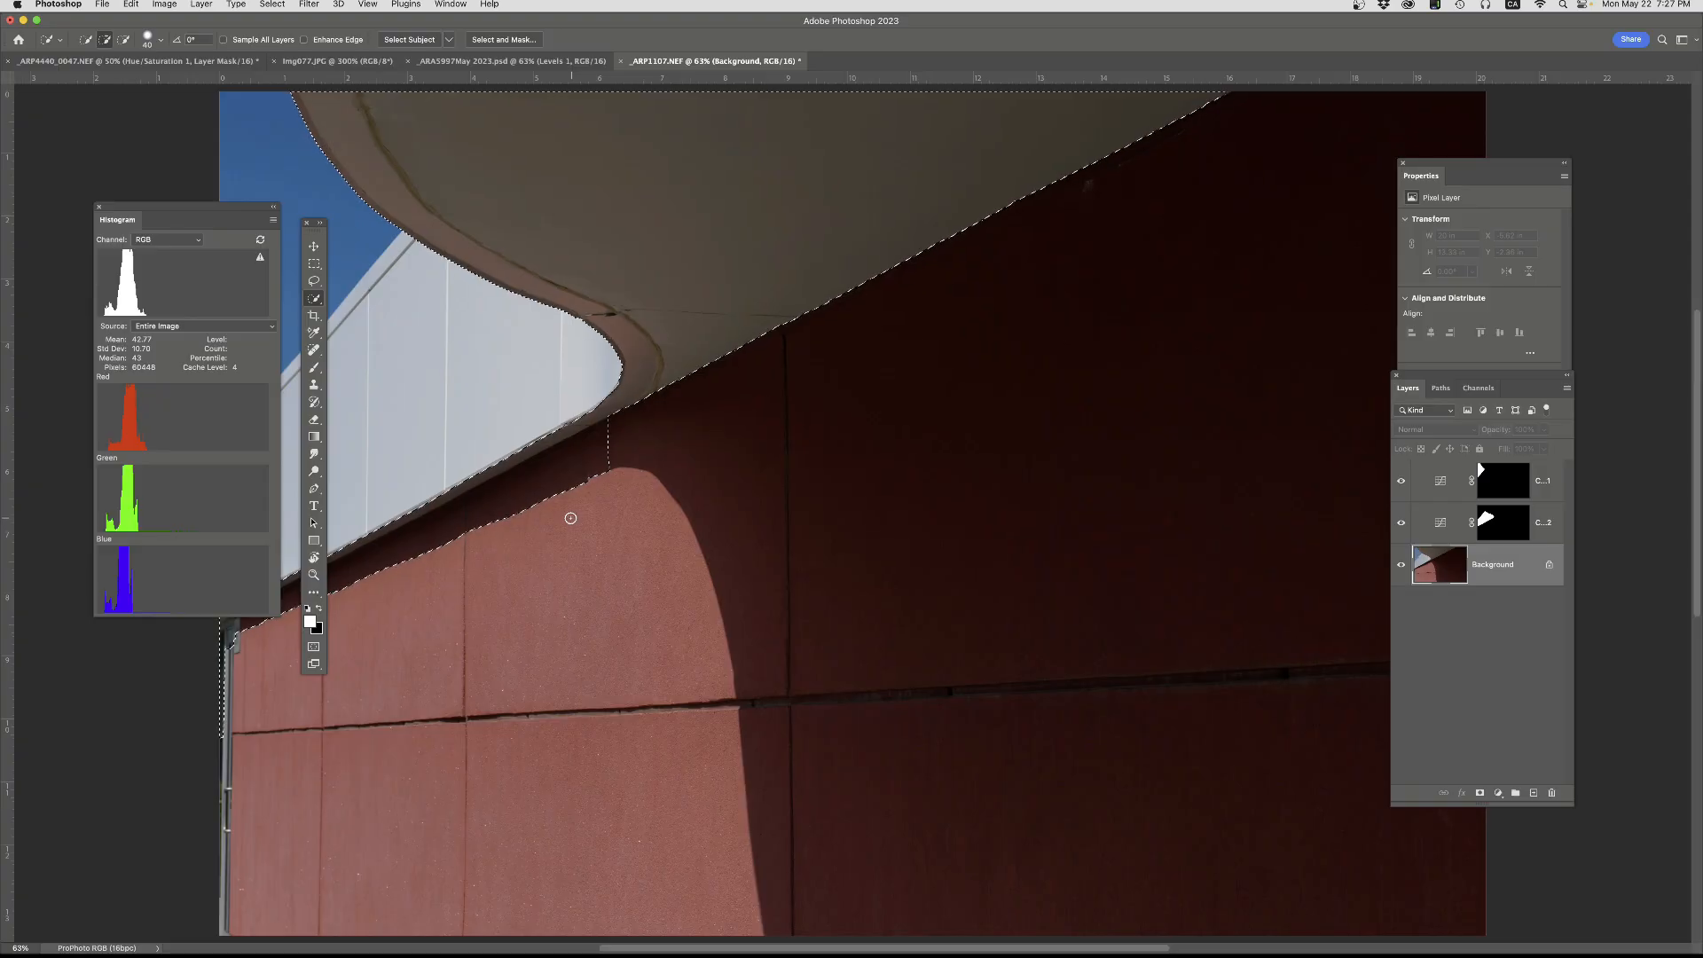
- Subtract the shadowed band of the red wall beneath the overhang from the selection
left_click_drag(529, 528, 722, 449)
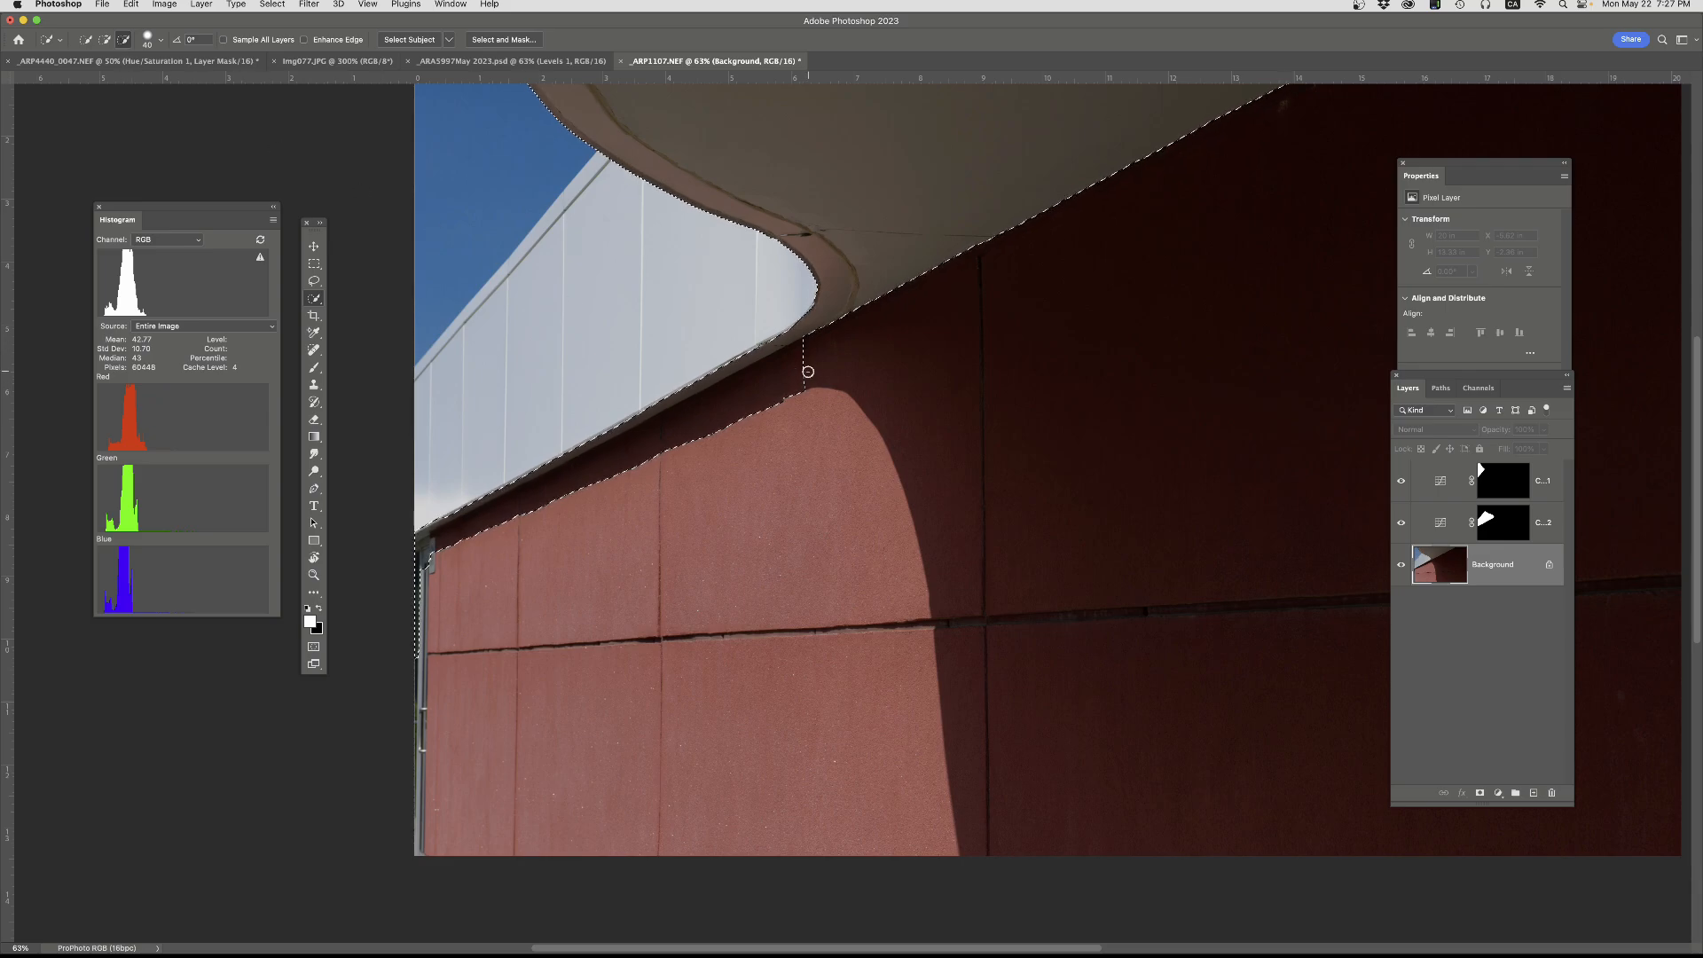
left_click_drag(806, 369, 619, 469)
left_click_drag(514, 515, 438, 549)
- Add the thin overhang strip below the white wall to the selection using the Polygonal Lasso with a 2 px feather
left_click(313, 281)
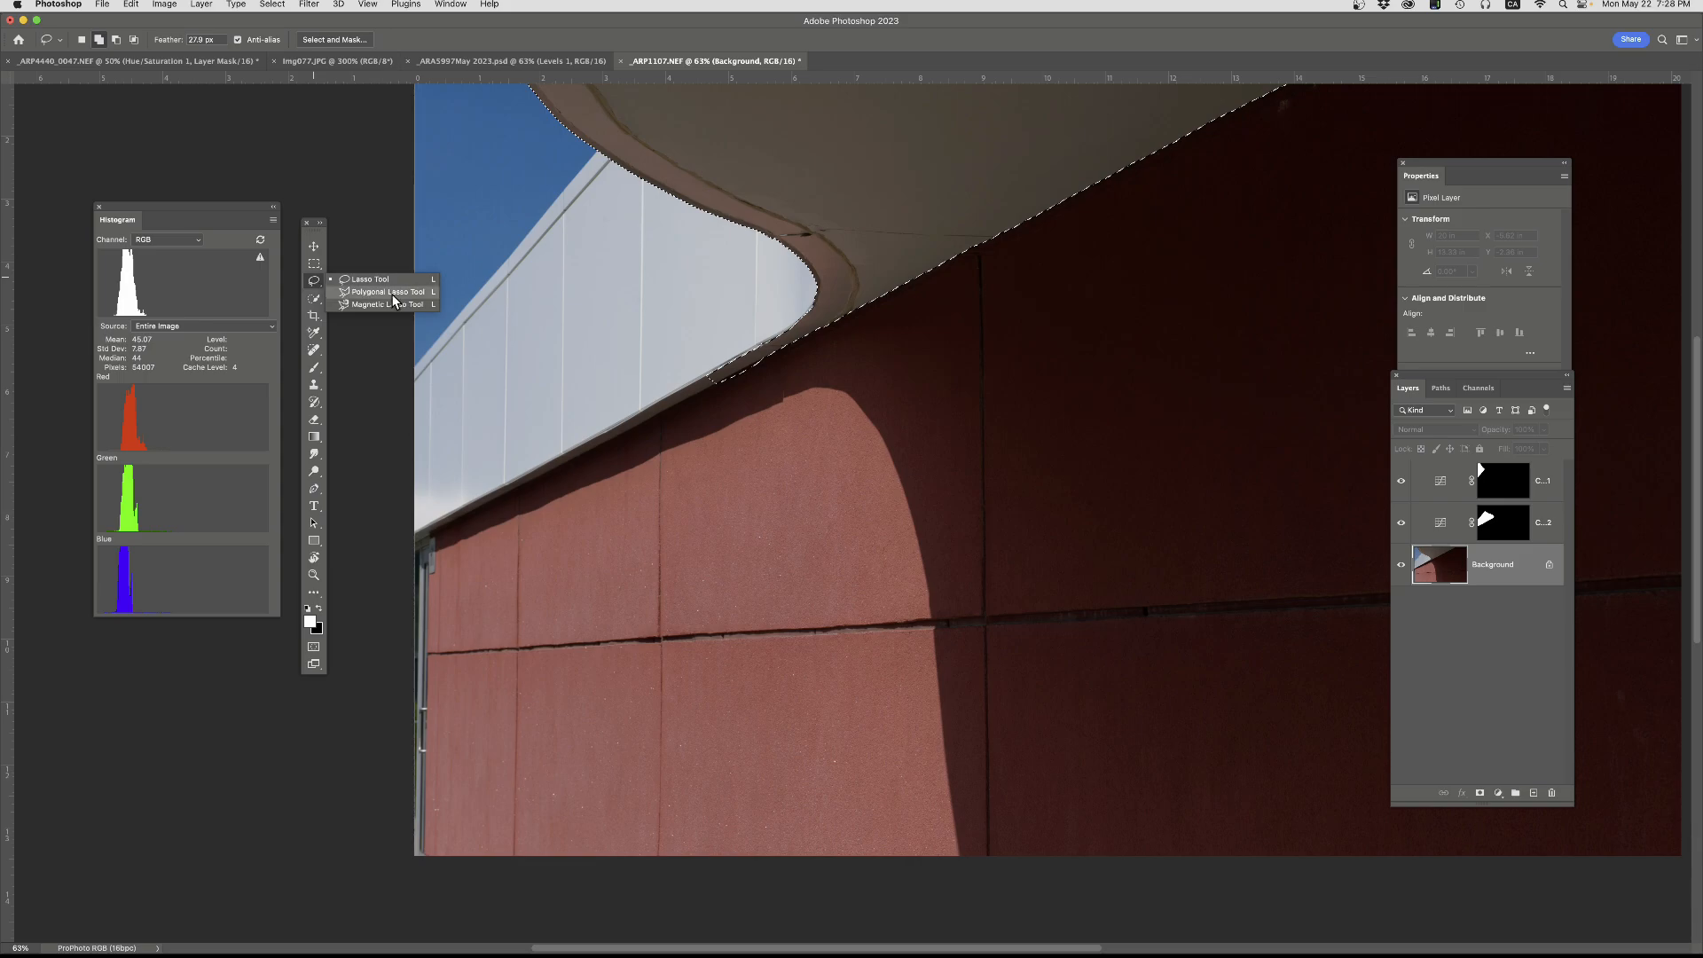
left_click(381, 292)
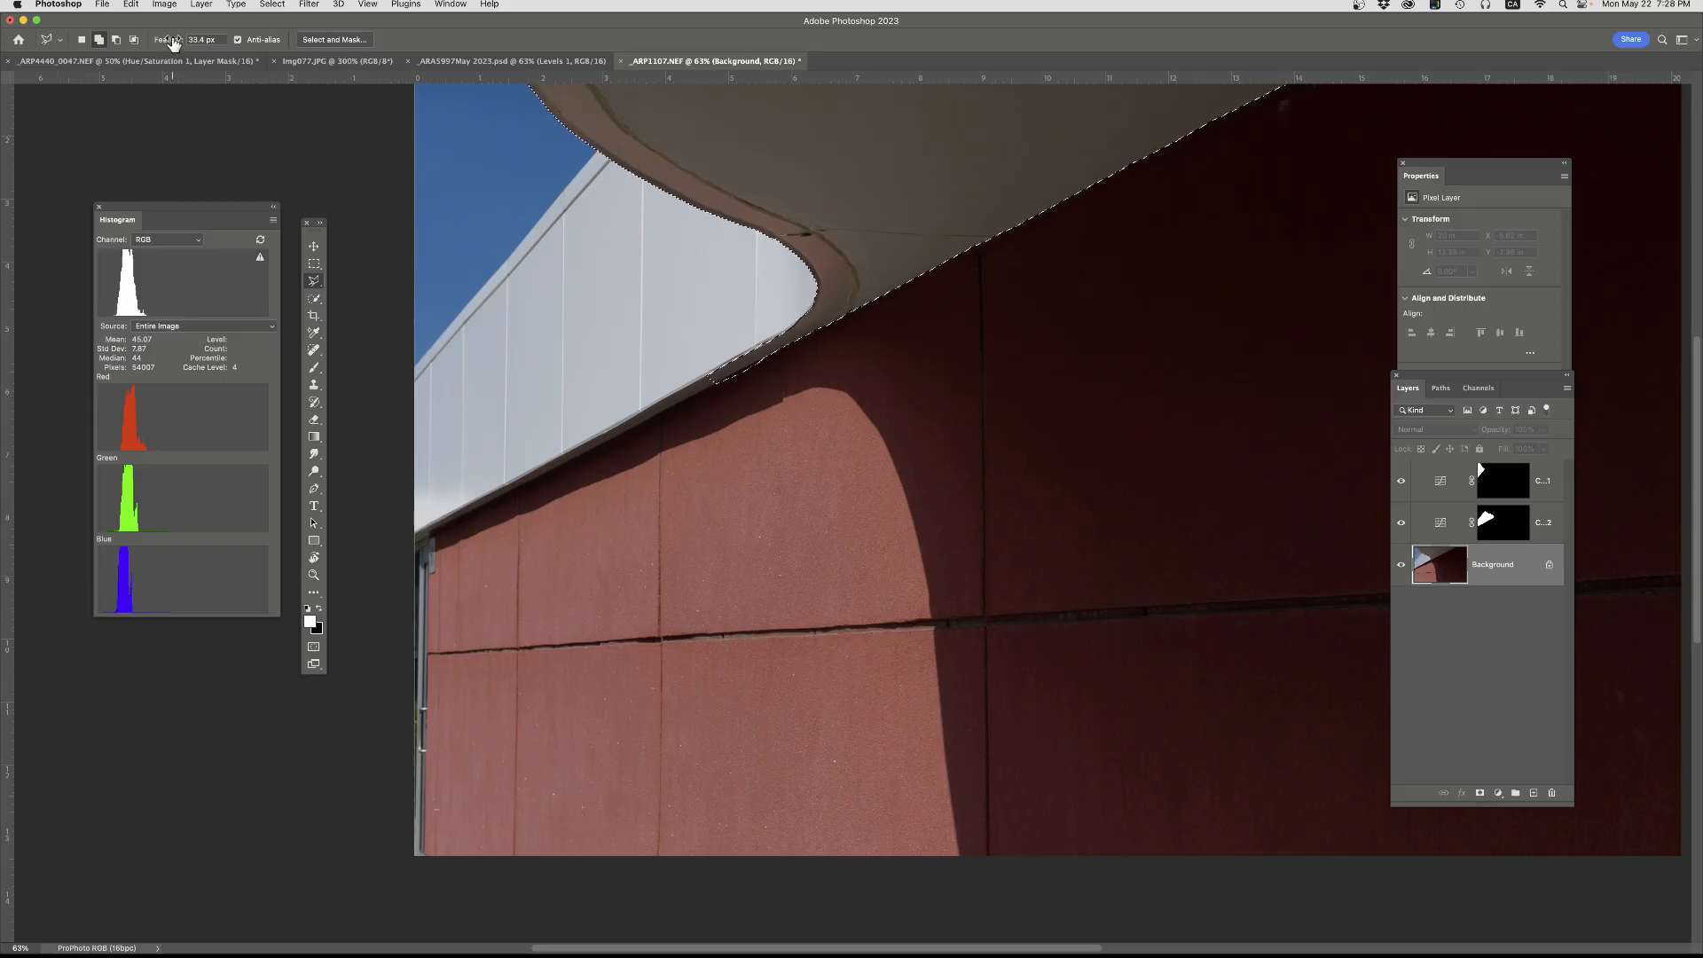
left_click_drag(174, 40, 50, 41)
type("2")
key("Return")
scroll(692, 401, "up", 3)
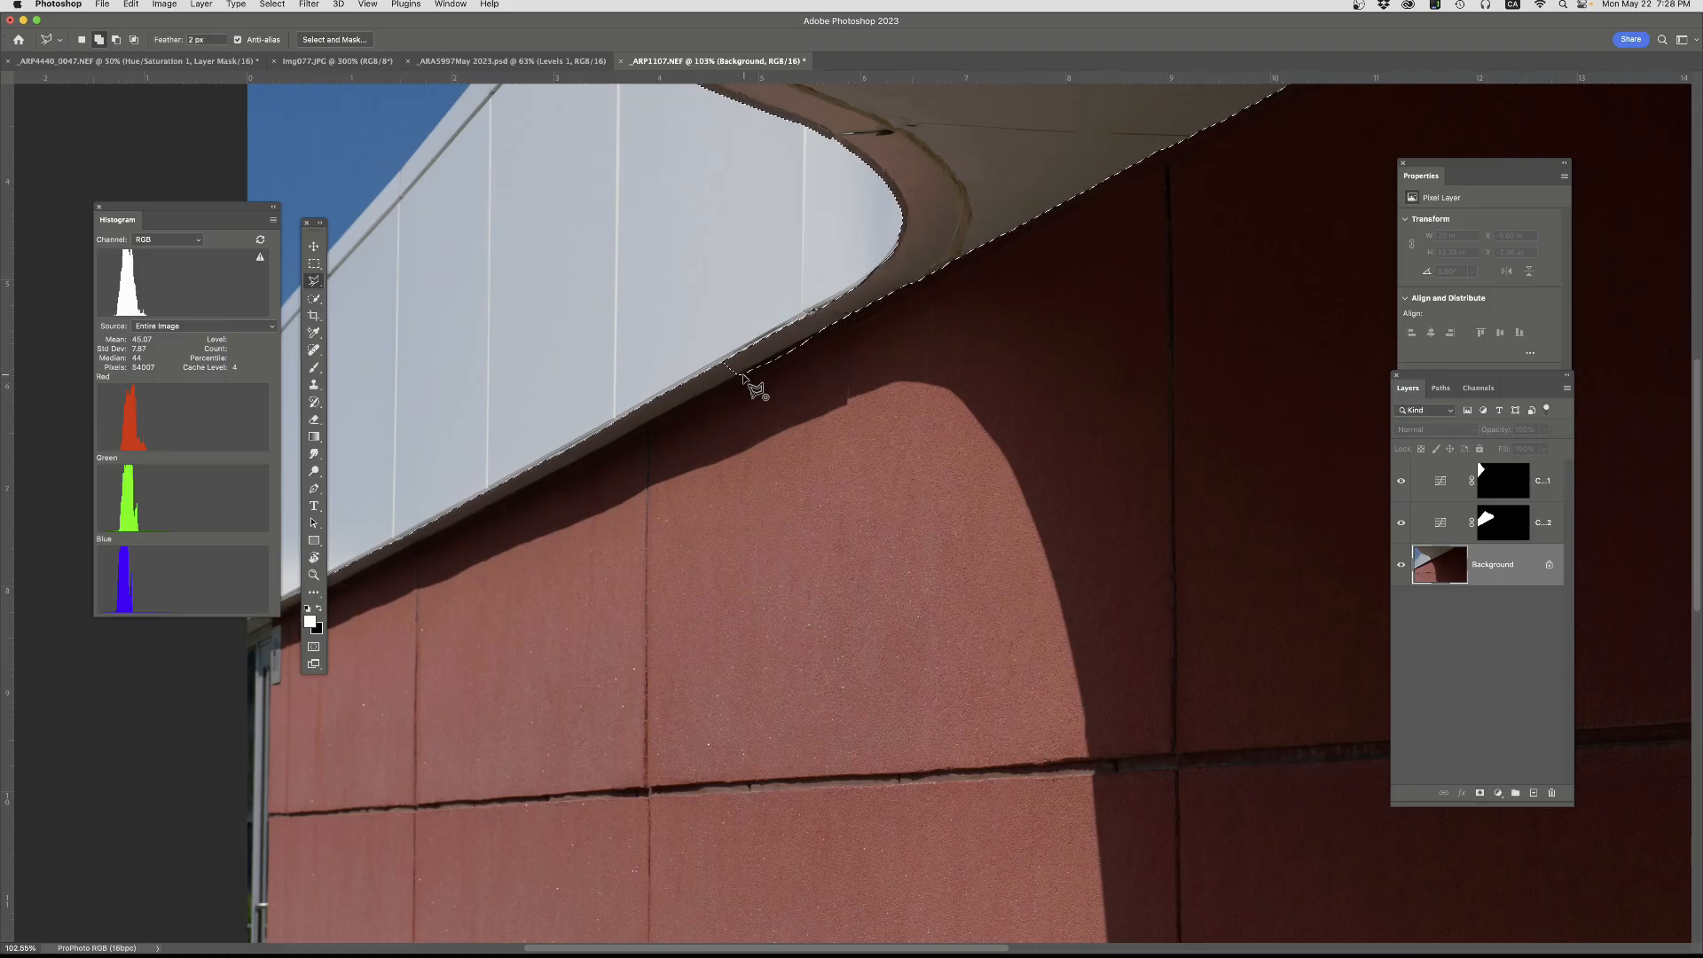
left_click(742, 374)
left_click_drag(270, 630, 509, 537)
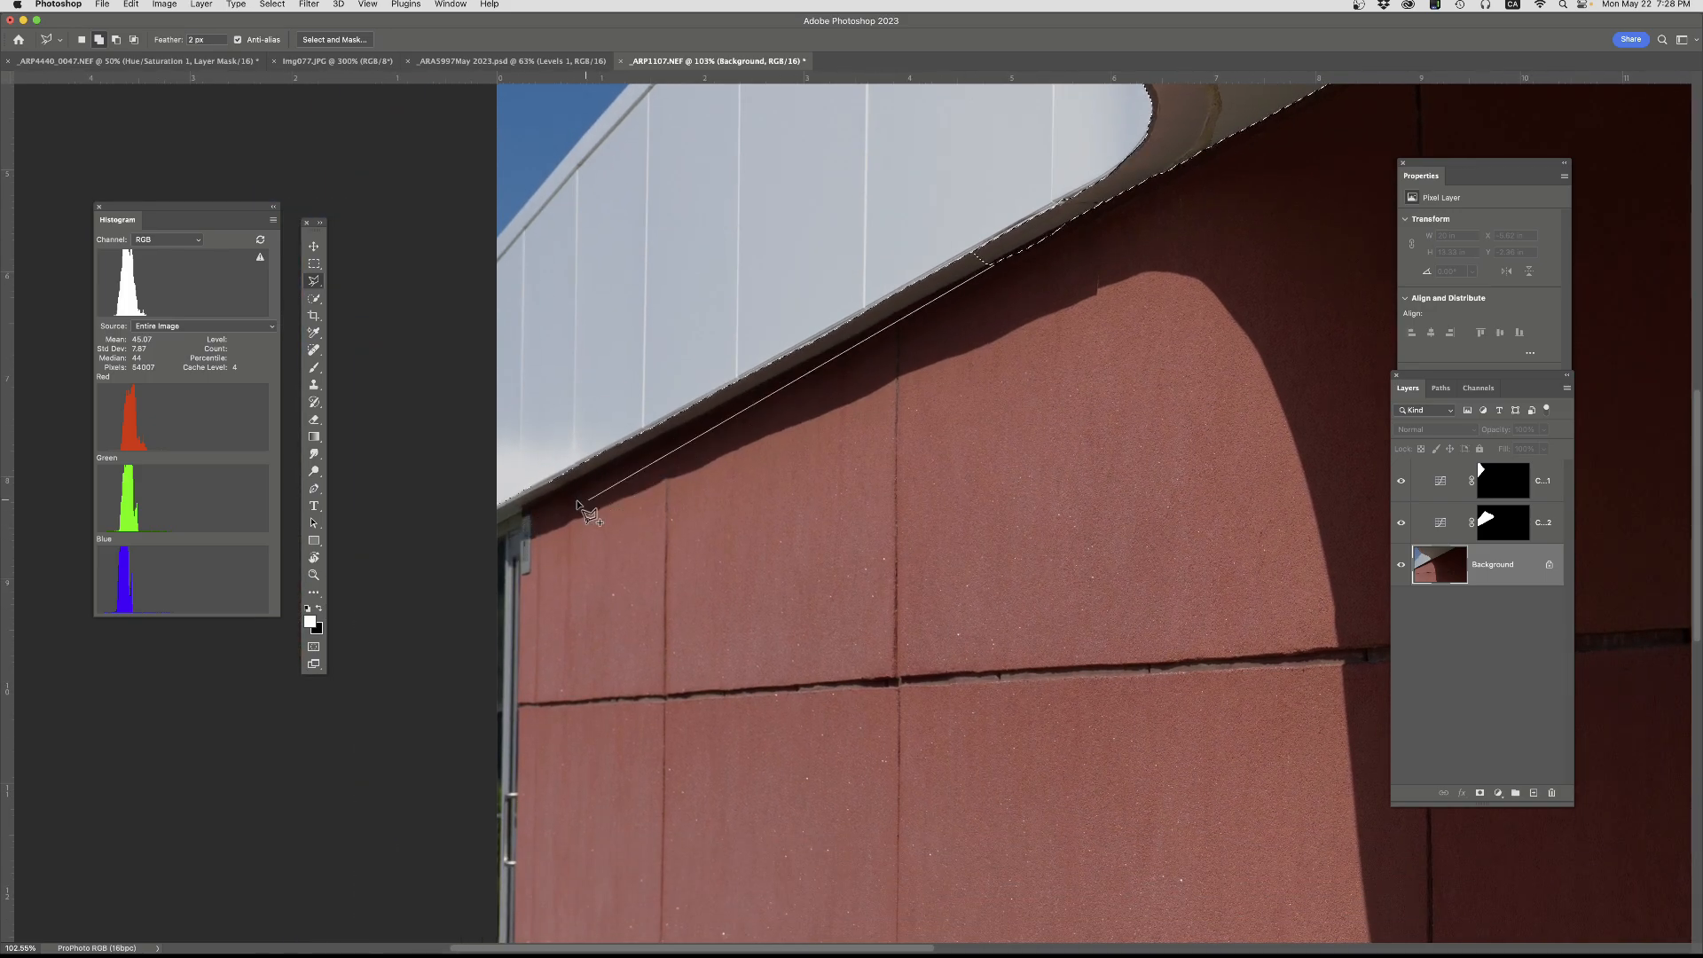
left_click(497, 527)
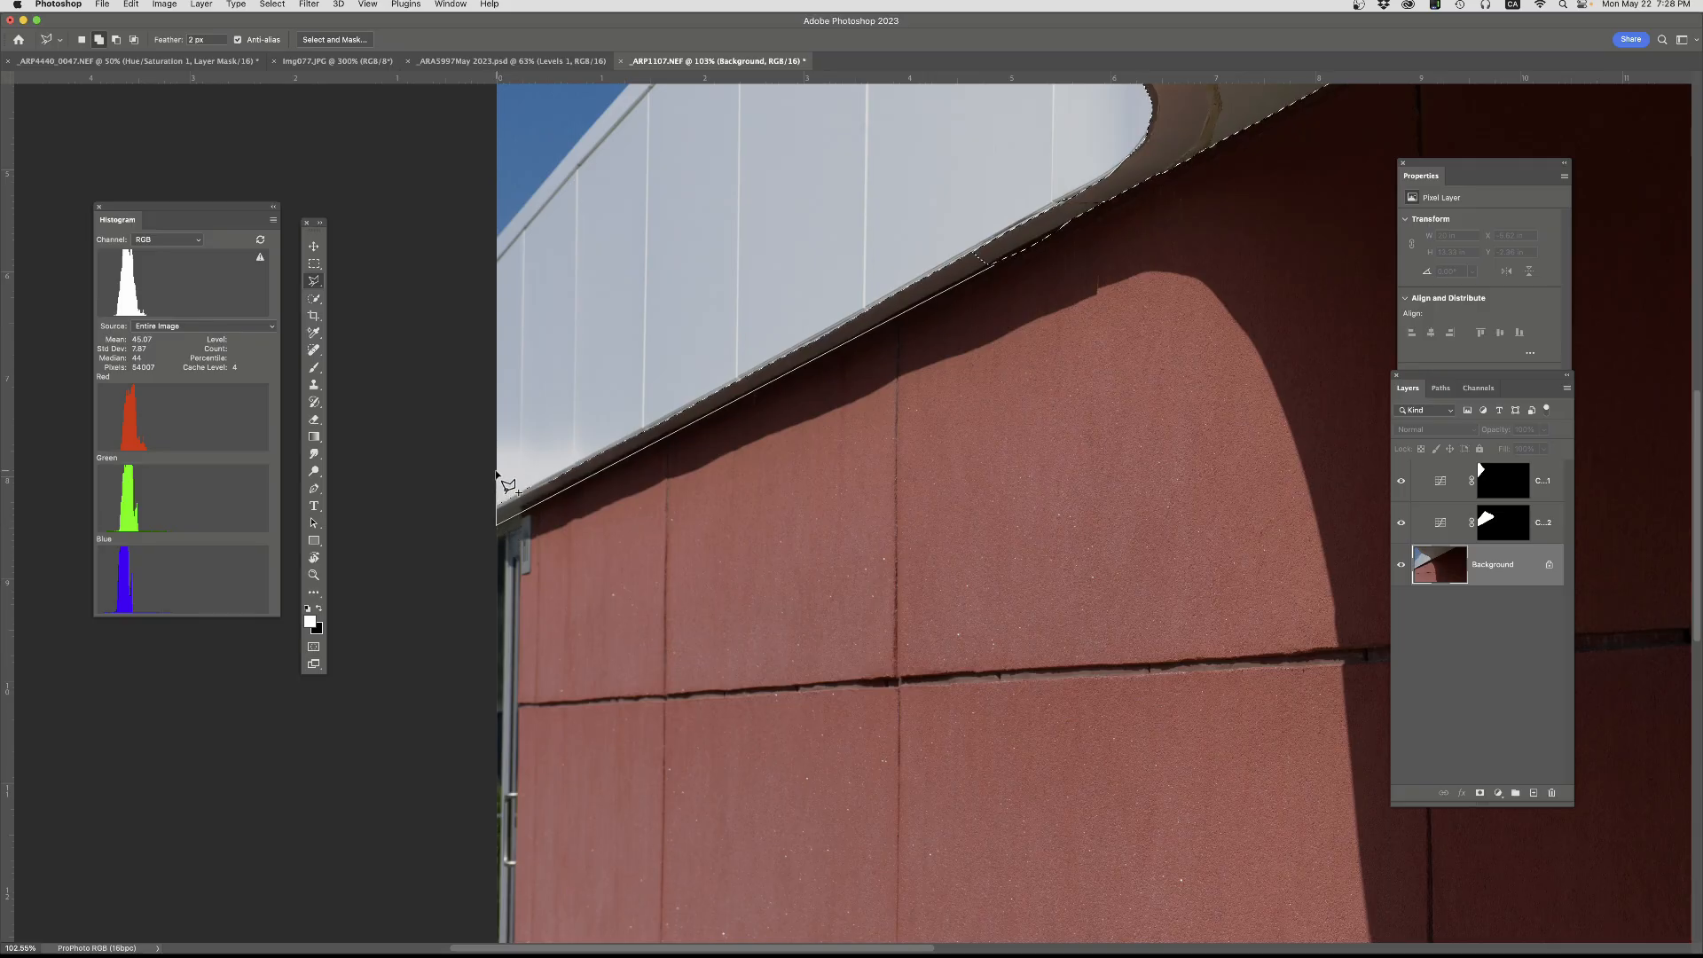
left_click(496, 473)
left_click(968, 211)
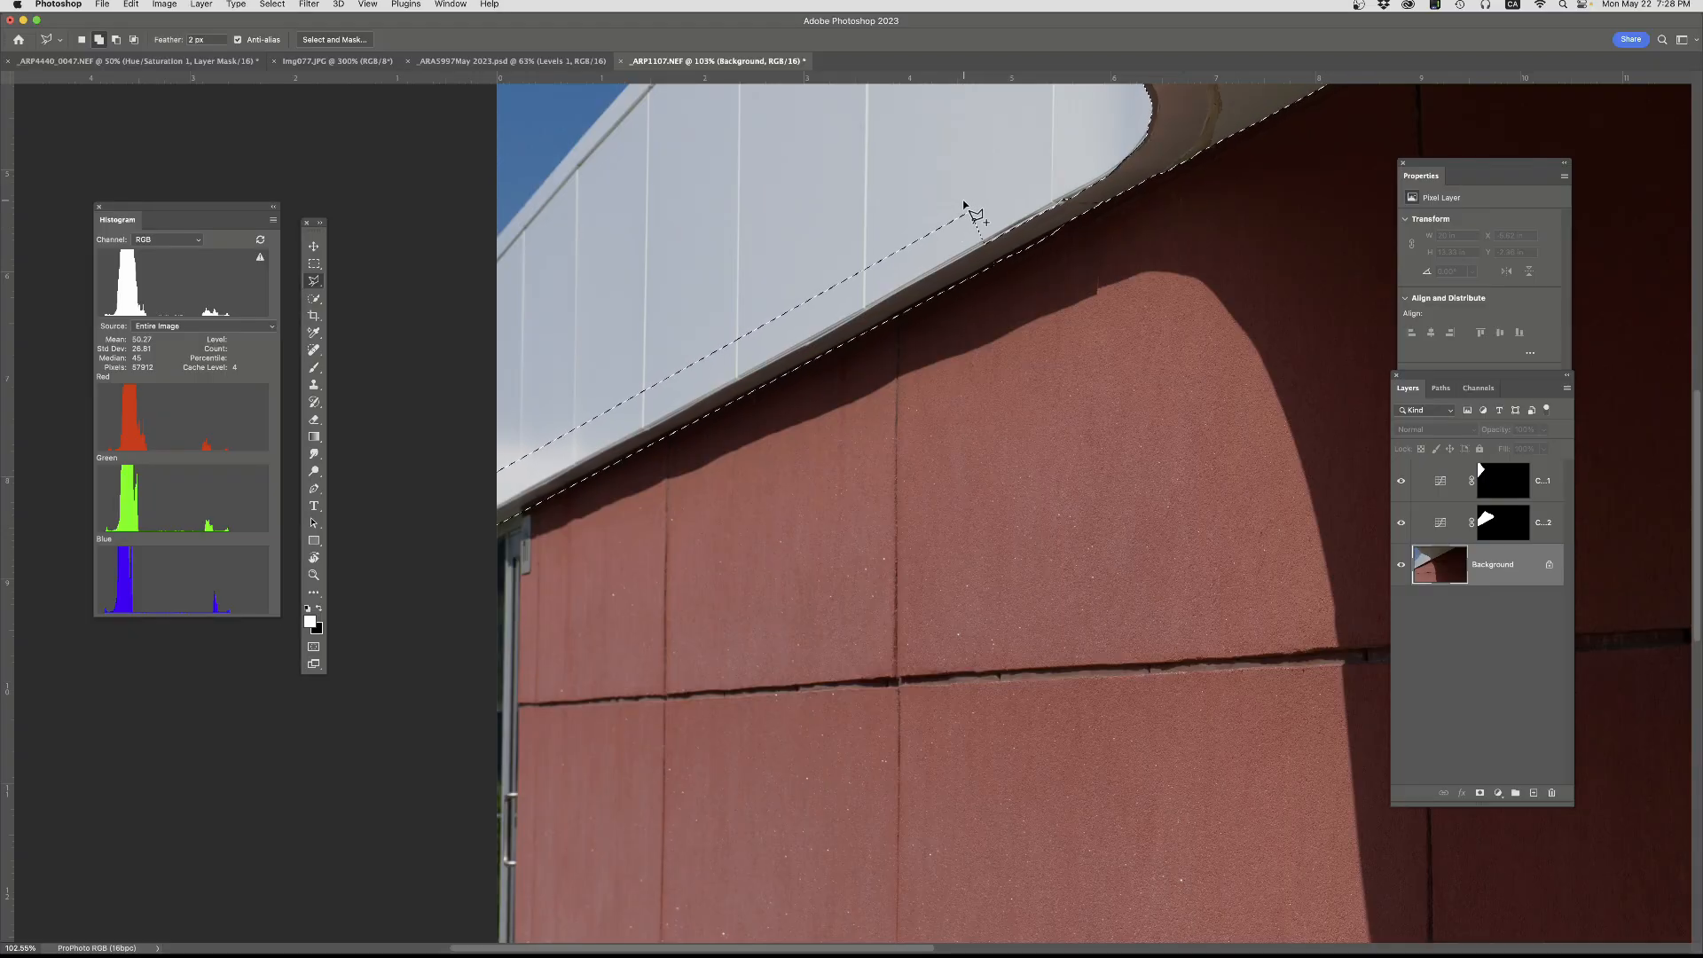
left_click(980, 245)
- Subtract the overlapping part of the white wall from the selection along the strip's upper edge with the Polygonal Lasso
left_click(118, 43)
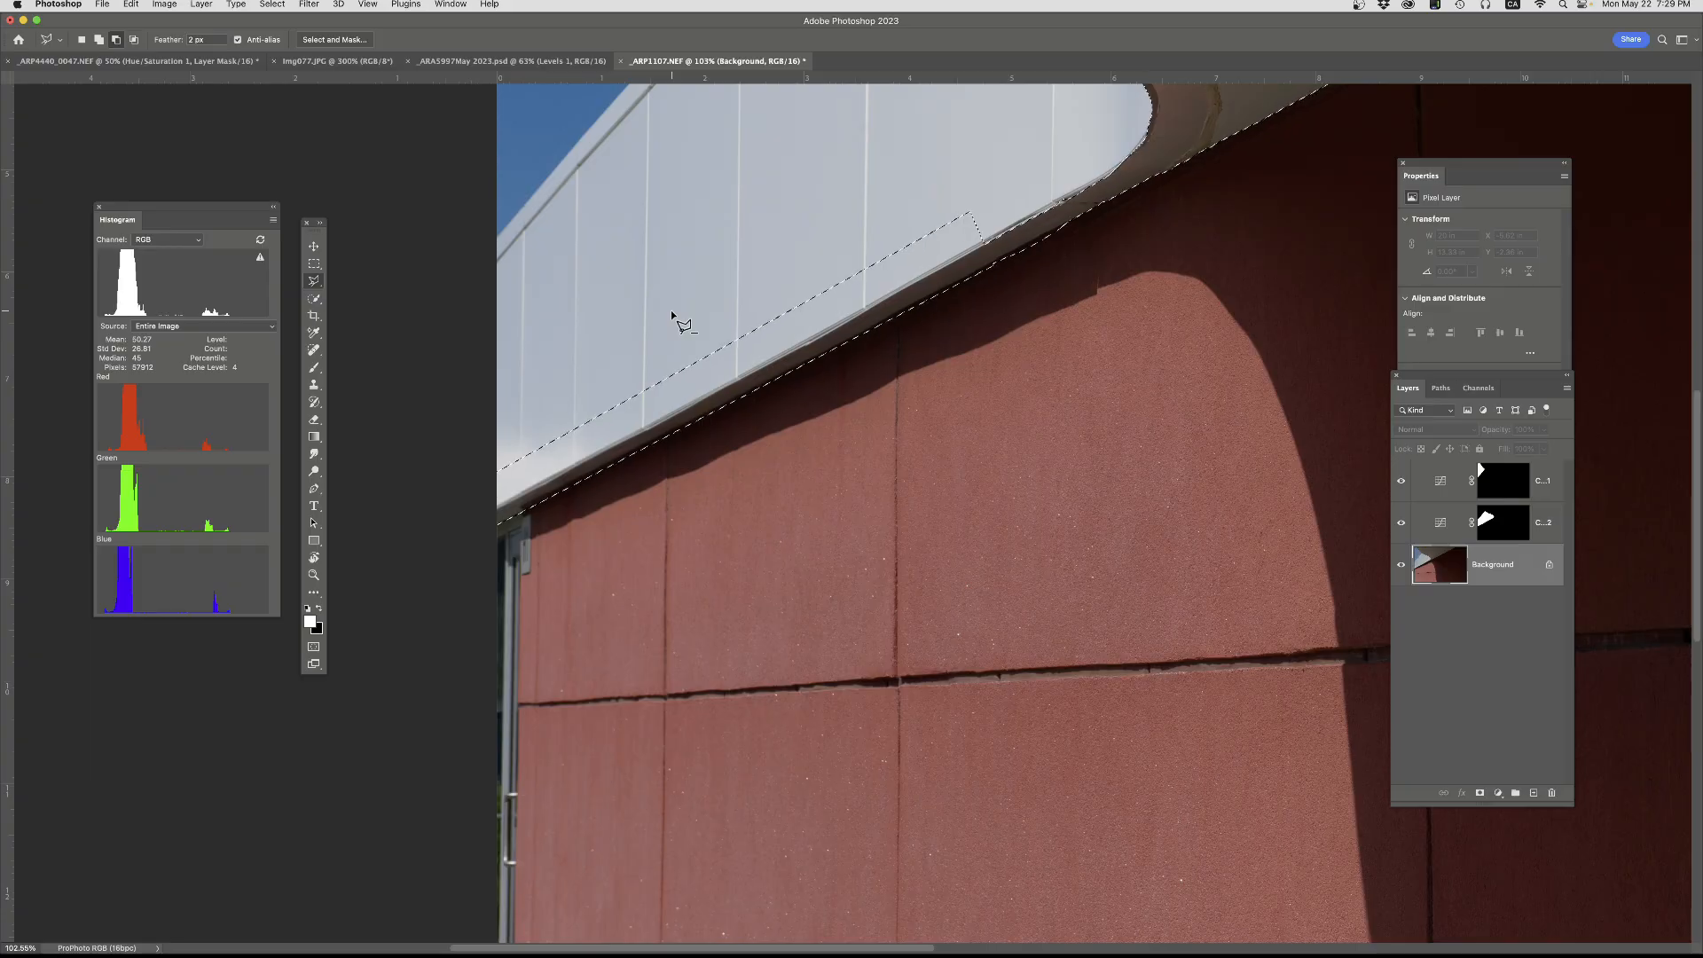
left_click(989, 242)
left_click(496, 508)
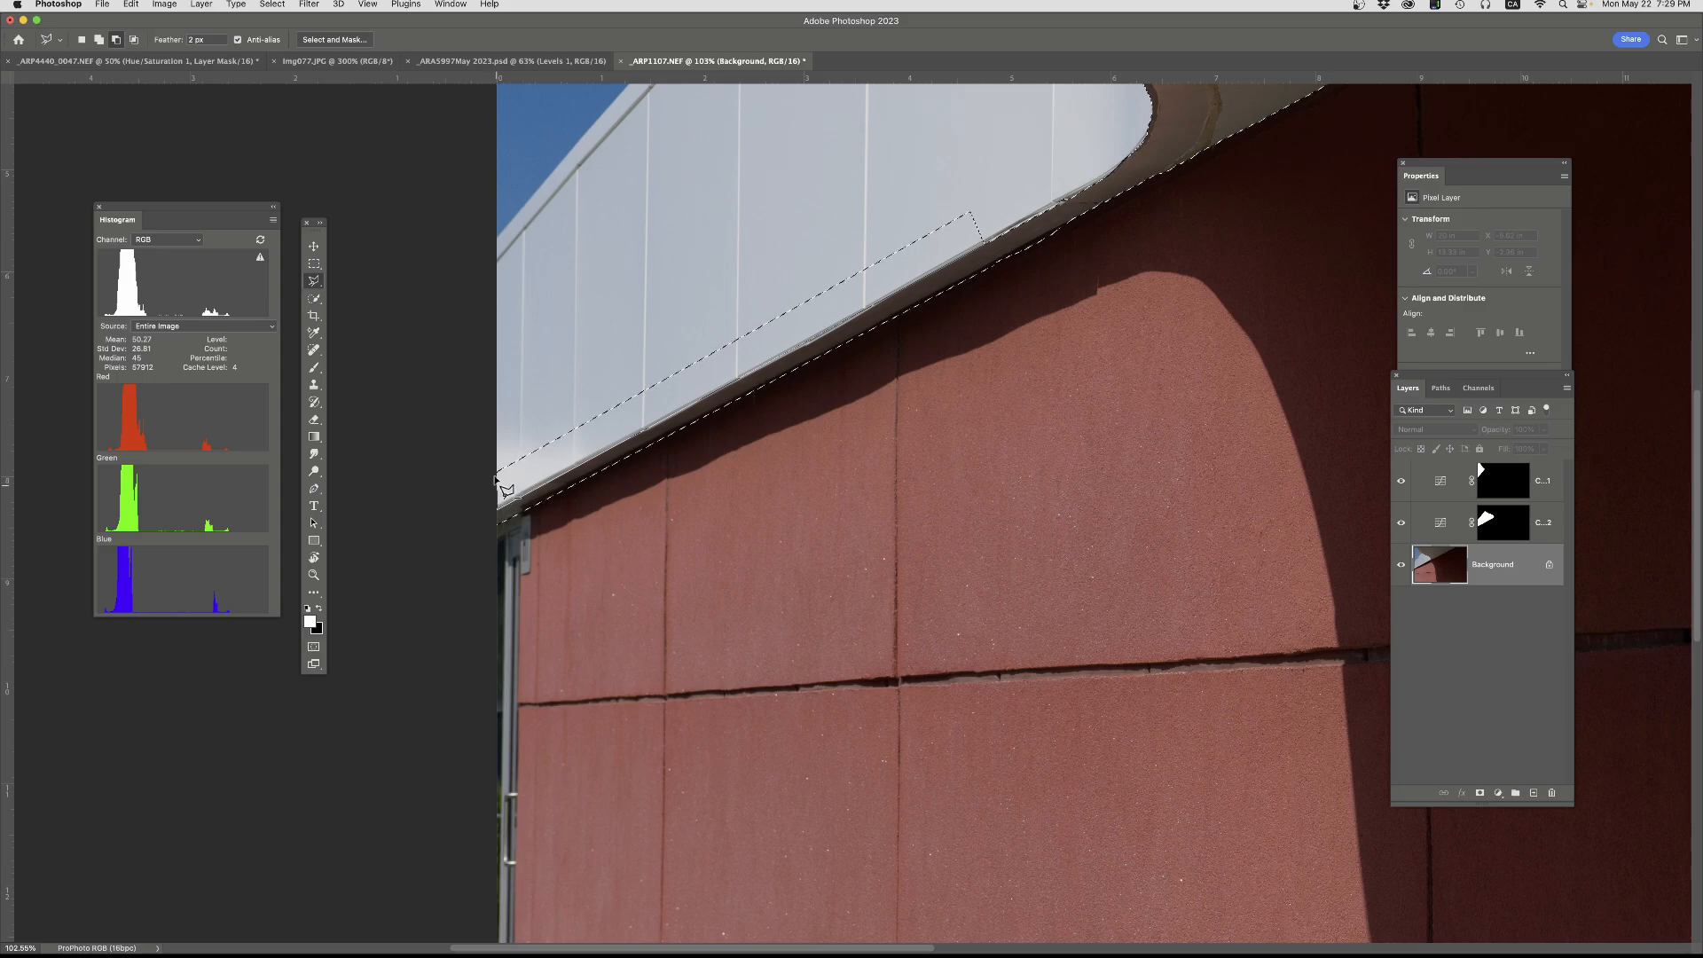
left_click(491, 433)
double_click(989, 213)
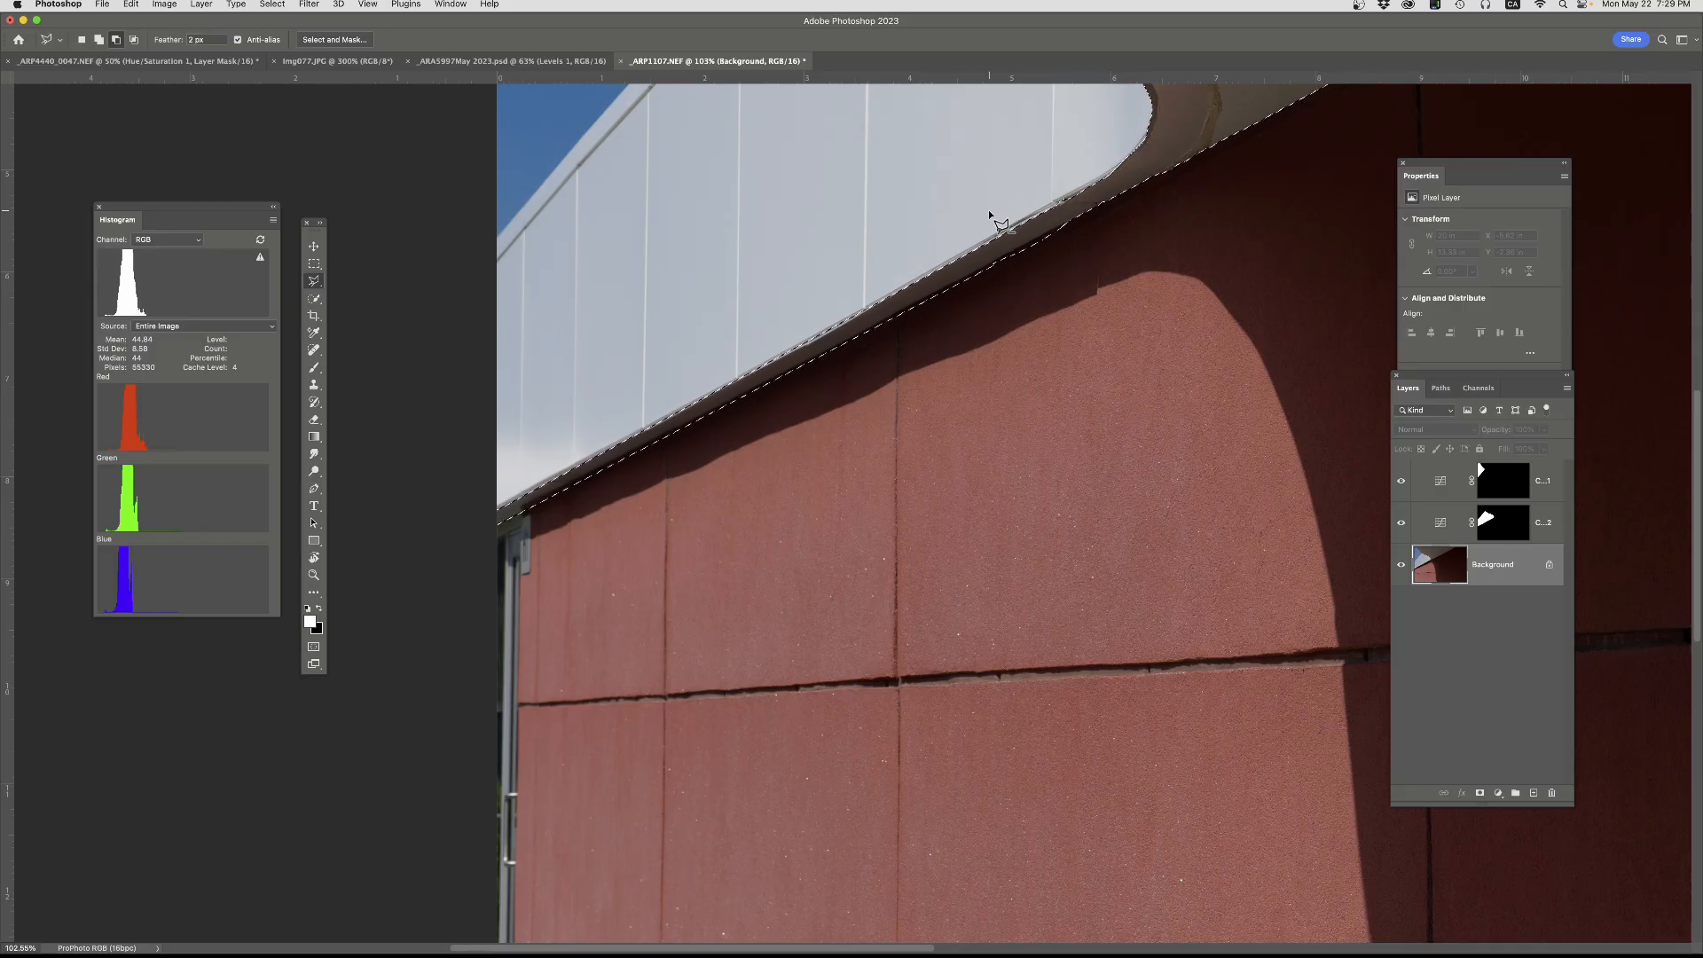
- Save the selection of the roof's underside as a new channel named "underside roof" and deselect
key("super+minus")
key("super+minus")
key("super+minus")
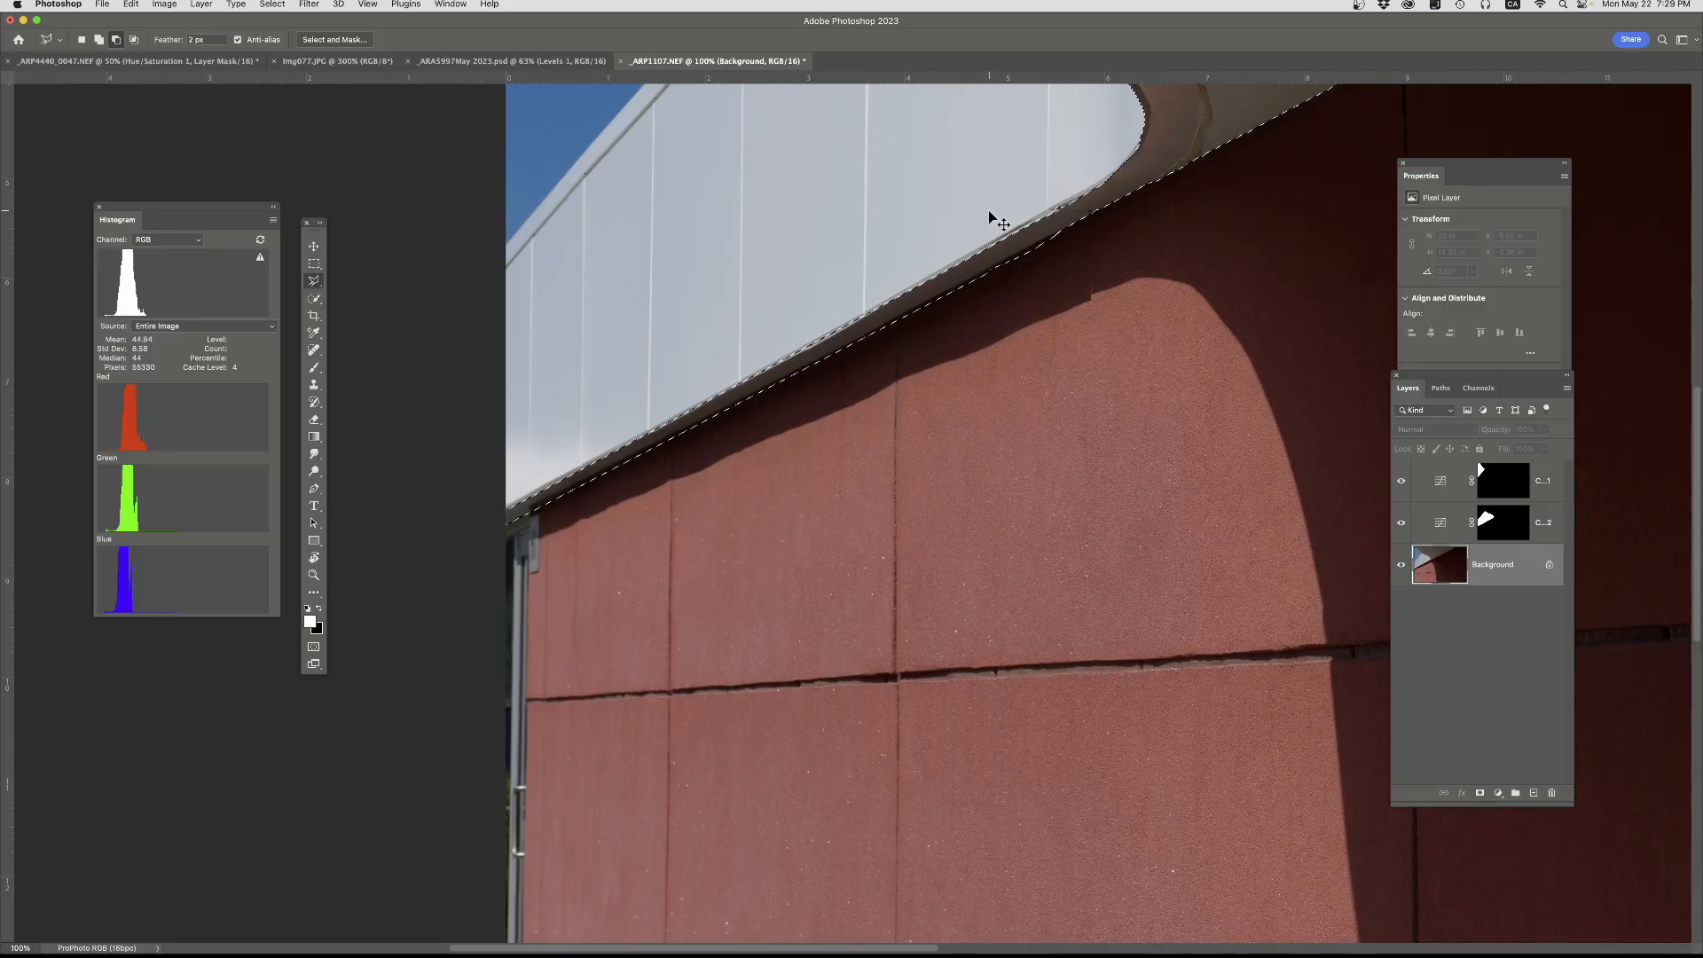
key("super+minus")
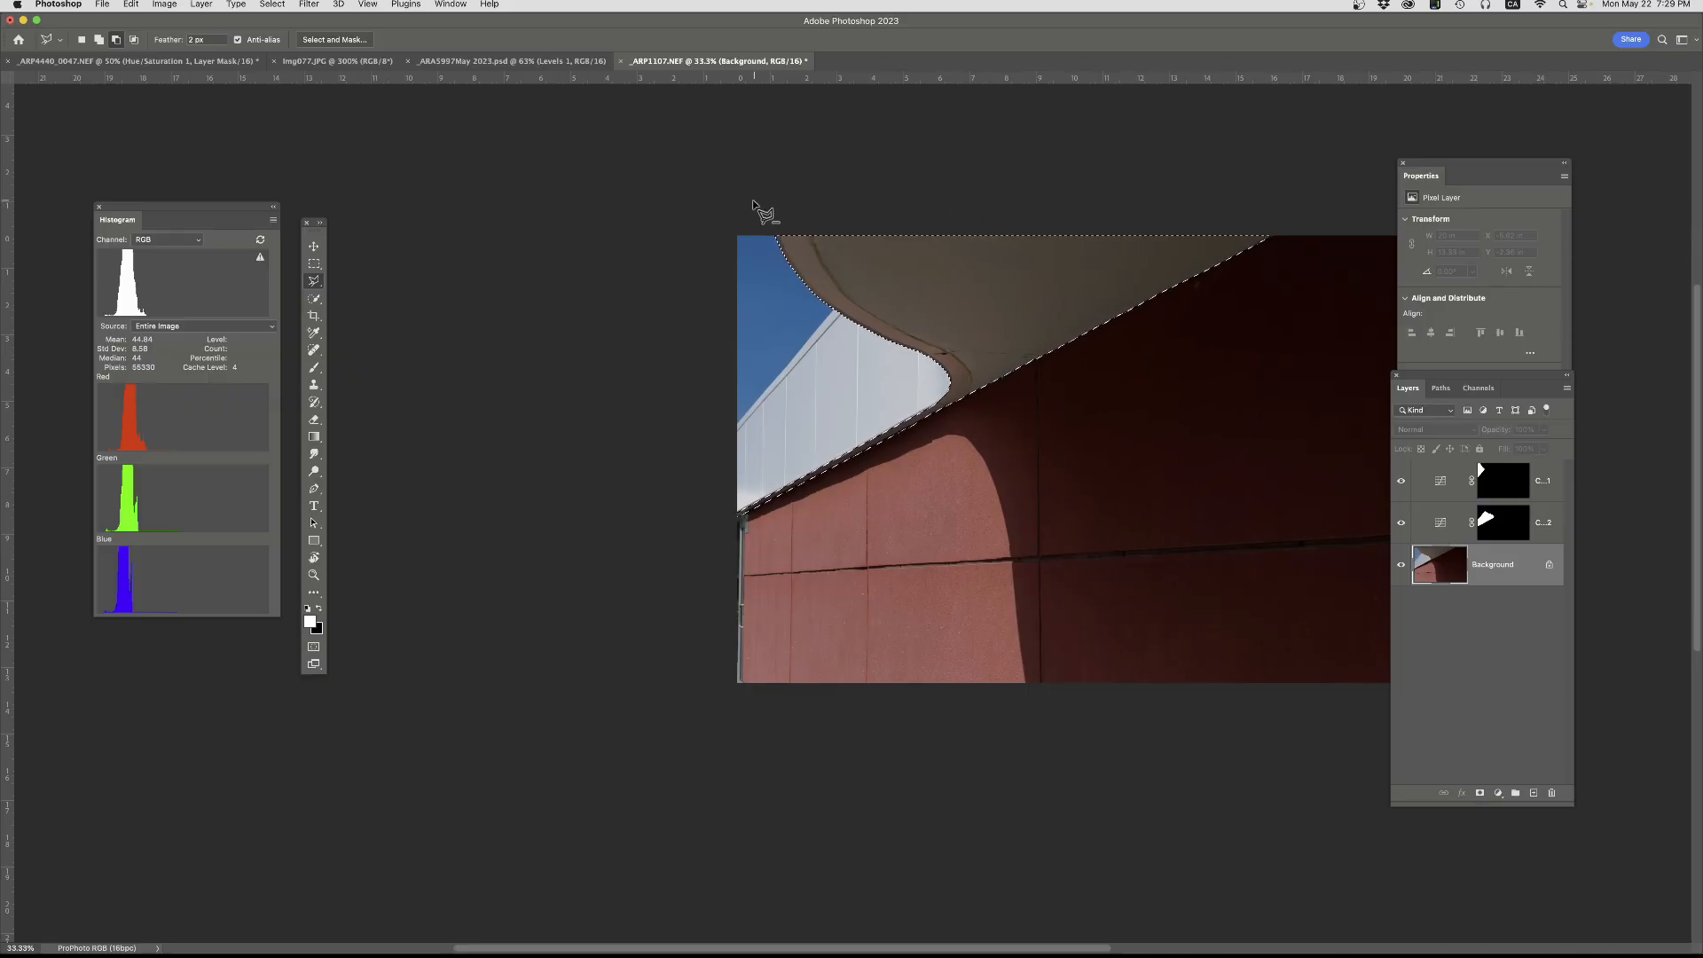
left_click(272, 7)
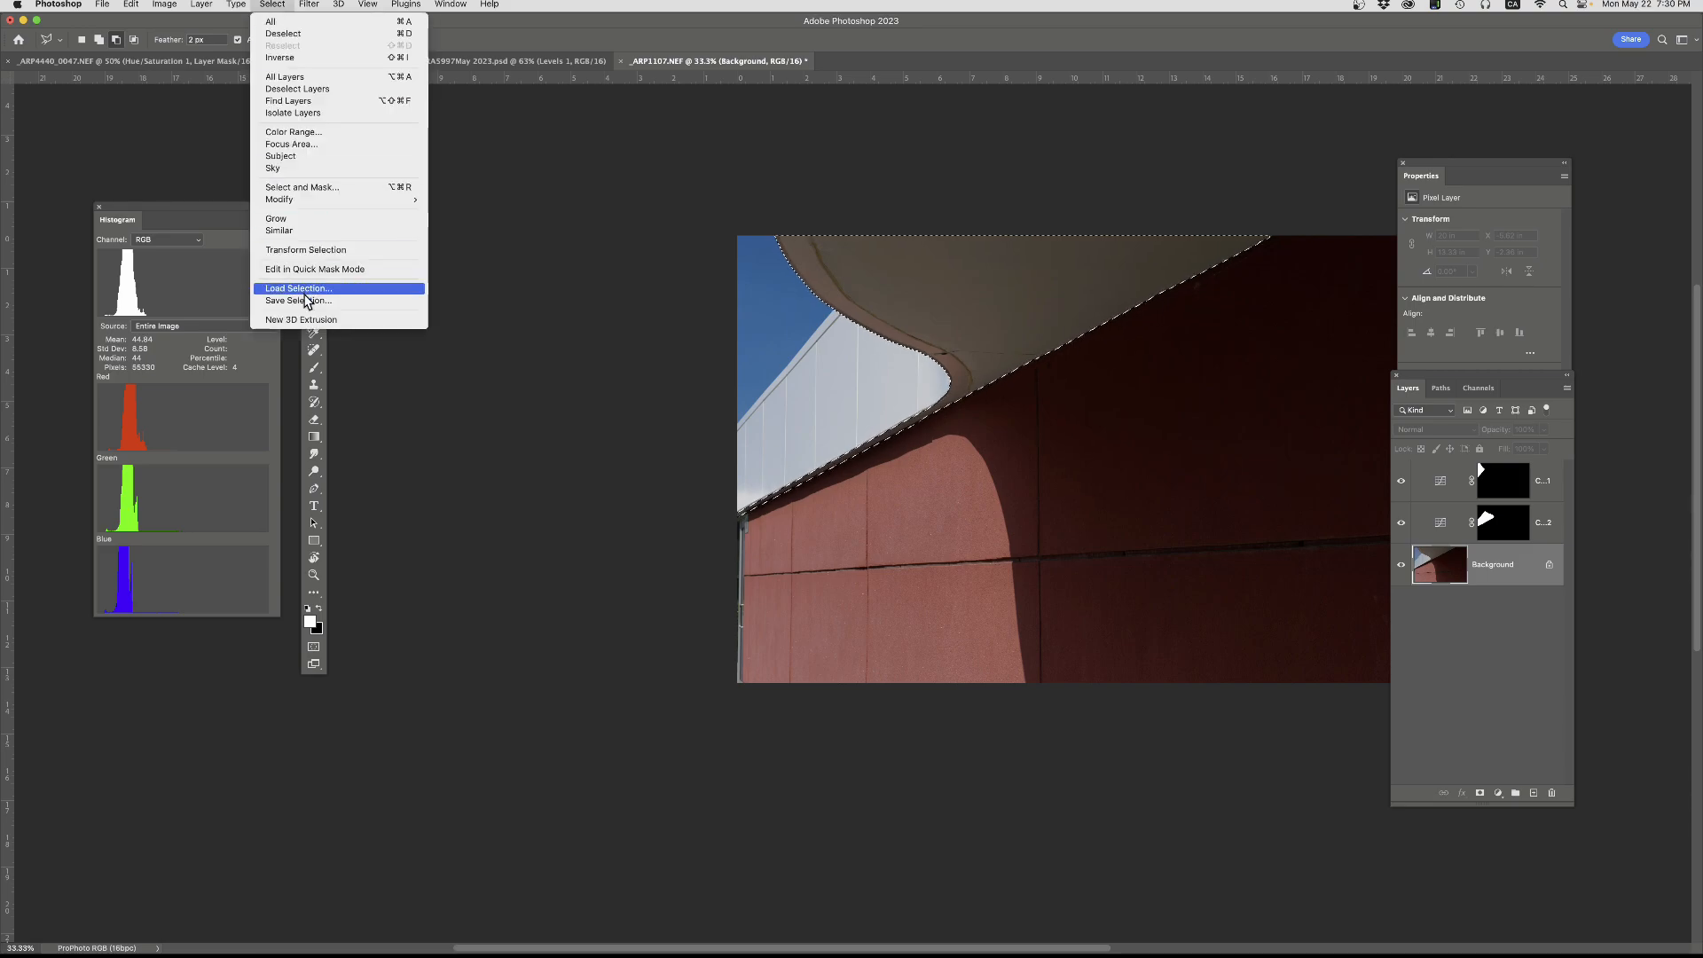
left_click(309, 301)
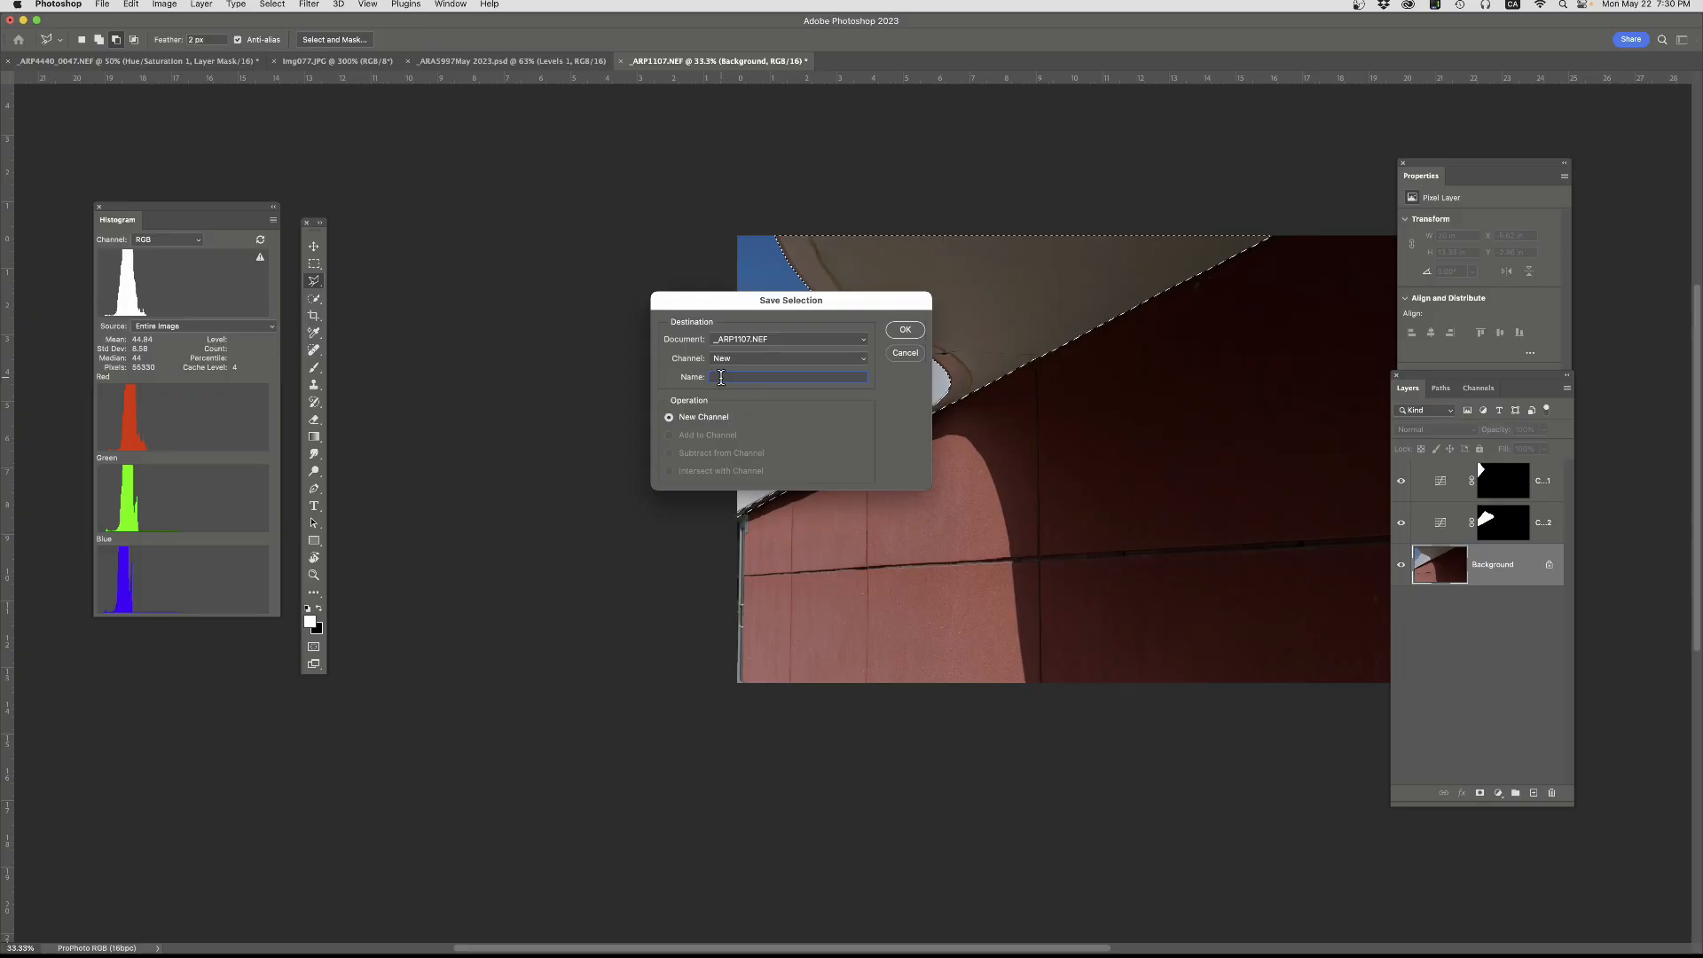
type("underslide roof")
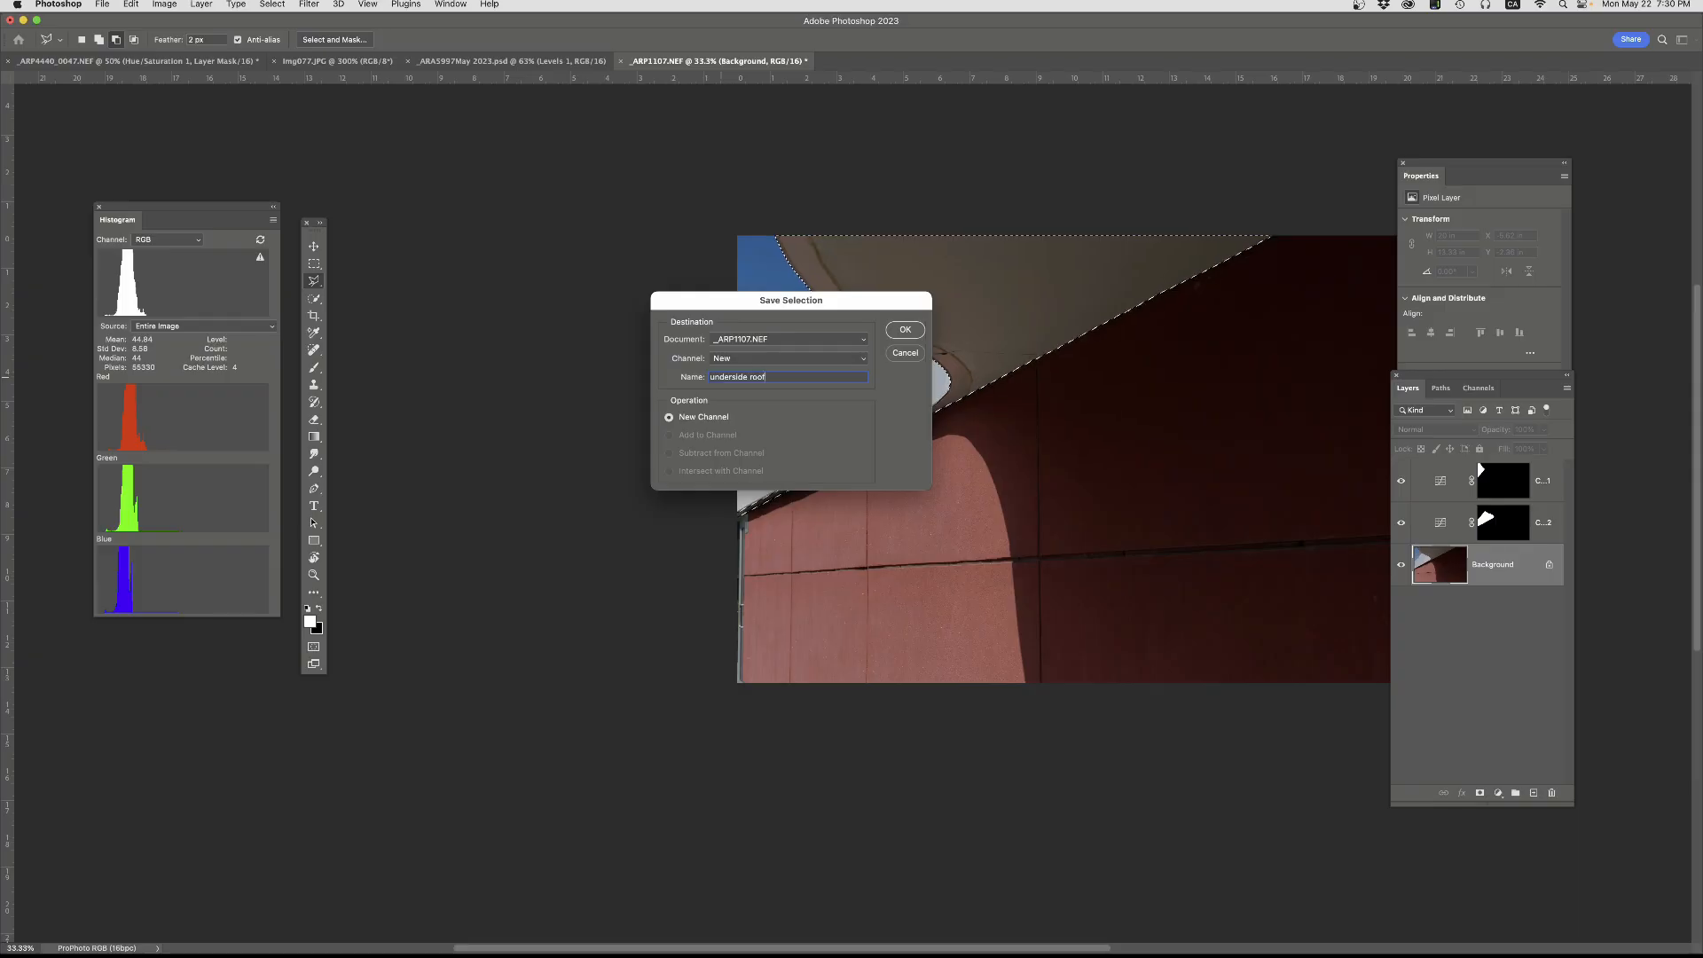
left_click(896, 327)
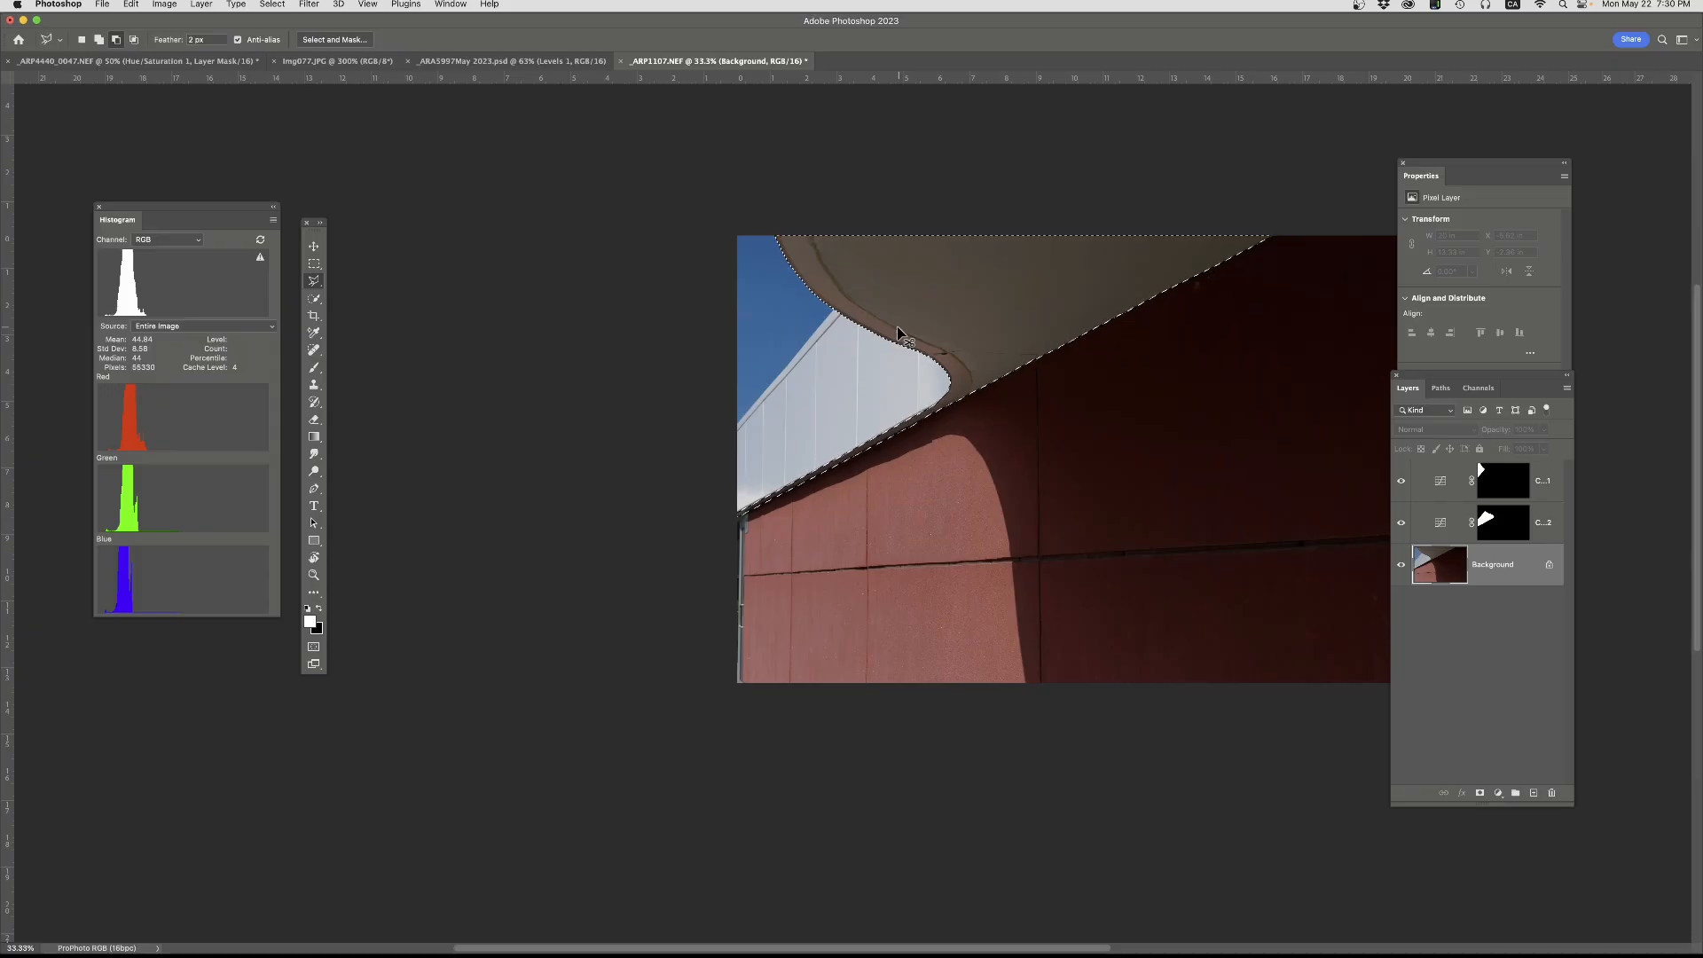
key("ctrl+d")
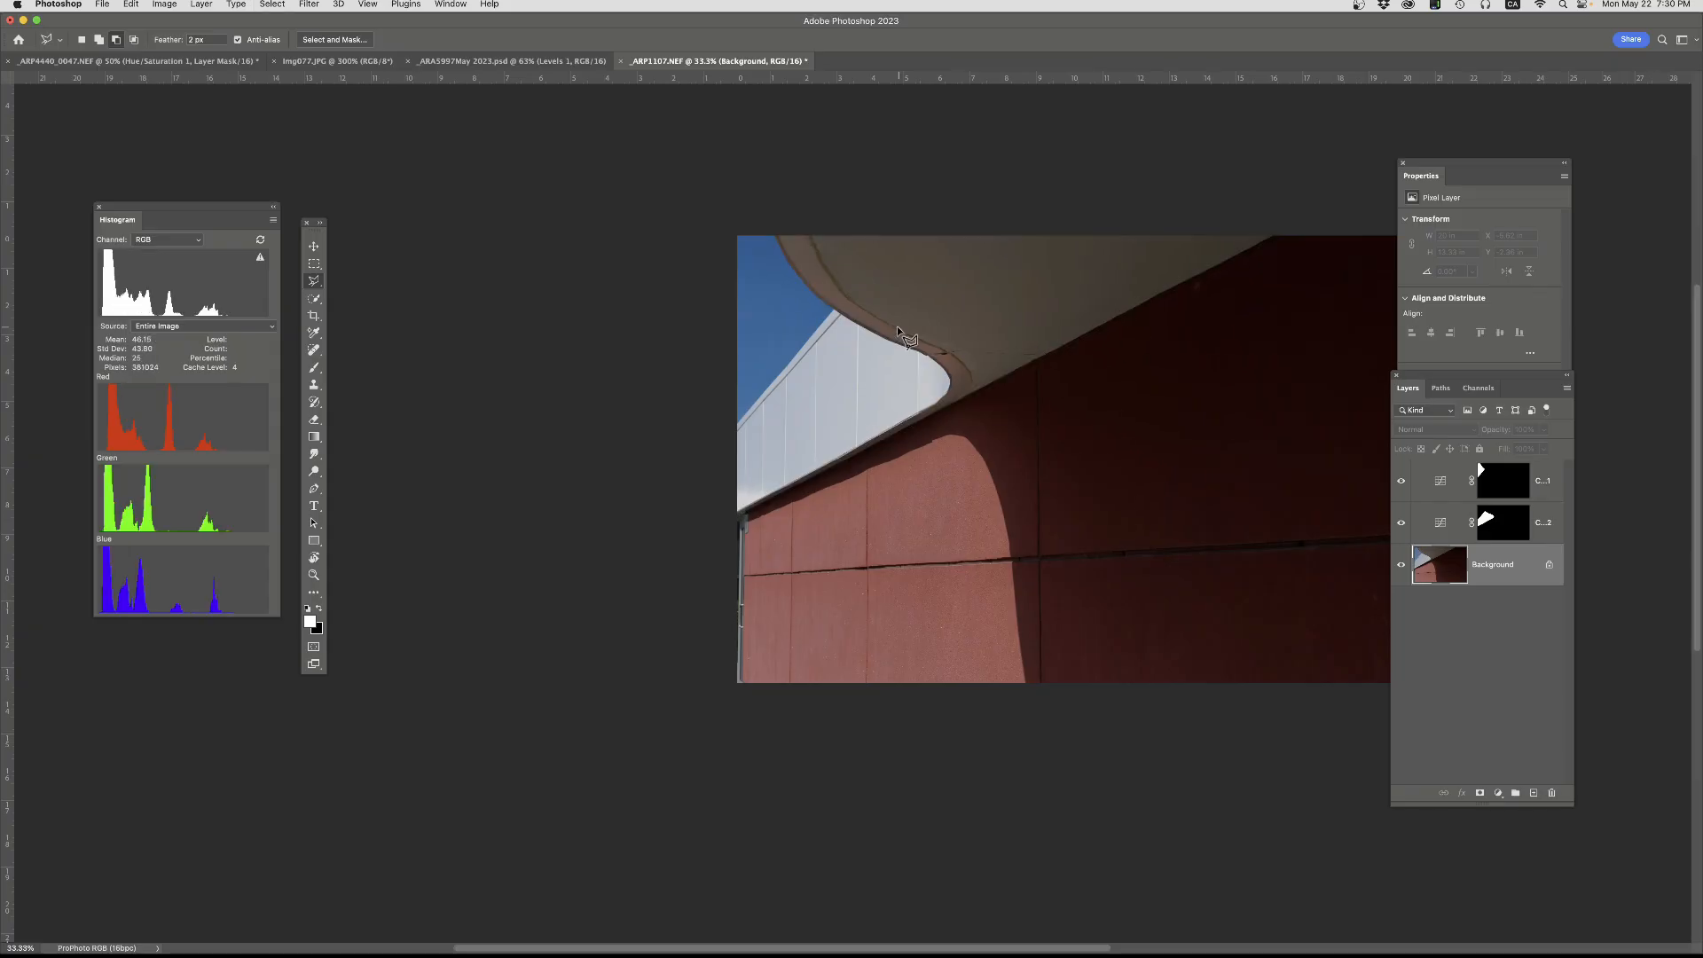
- Inspect the "underside roof" channel on its own, and return to the composite image and its layers
left_click(1480, 388)
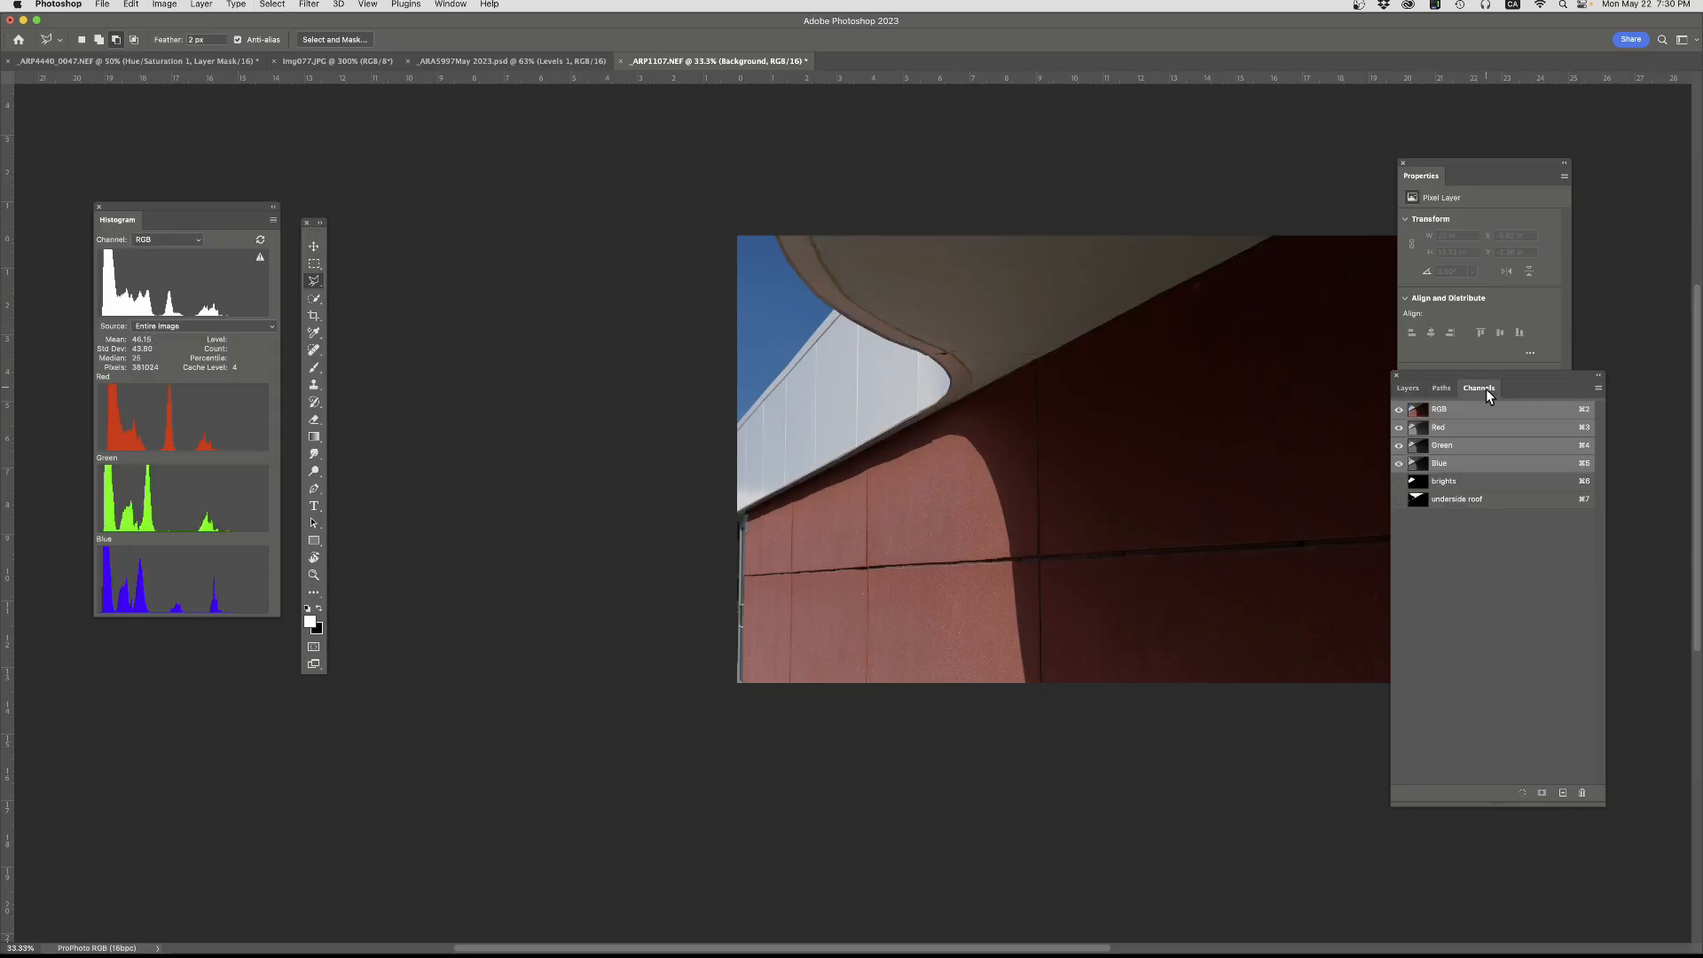
left_click(1442, 500)
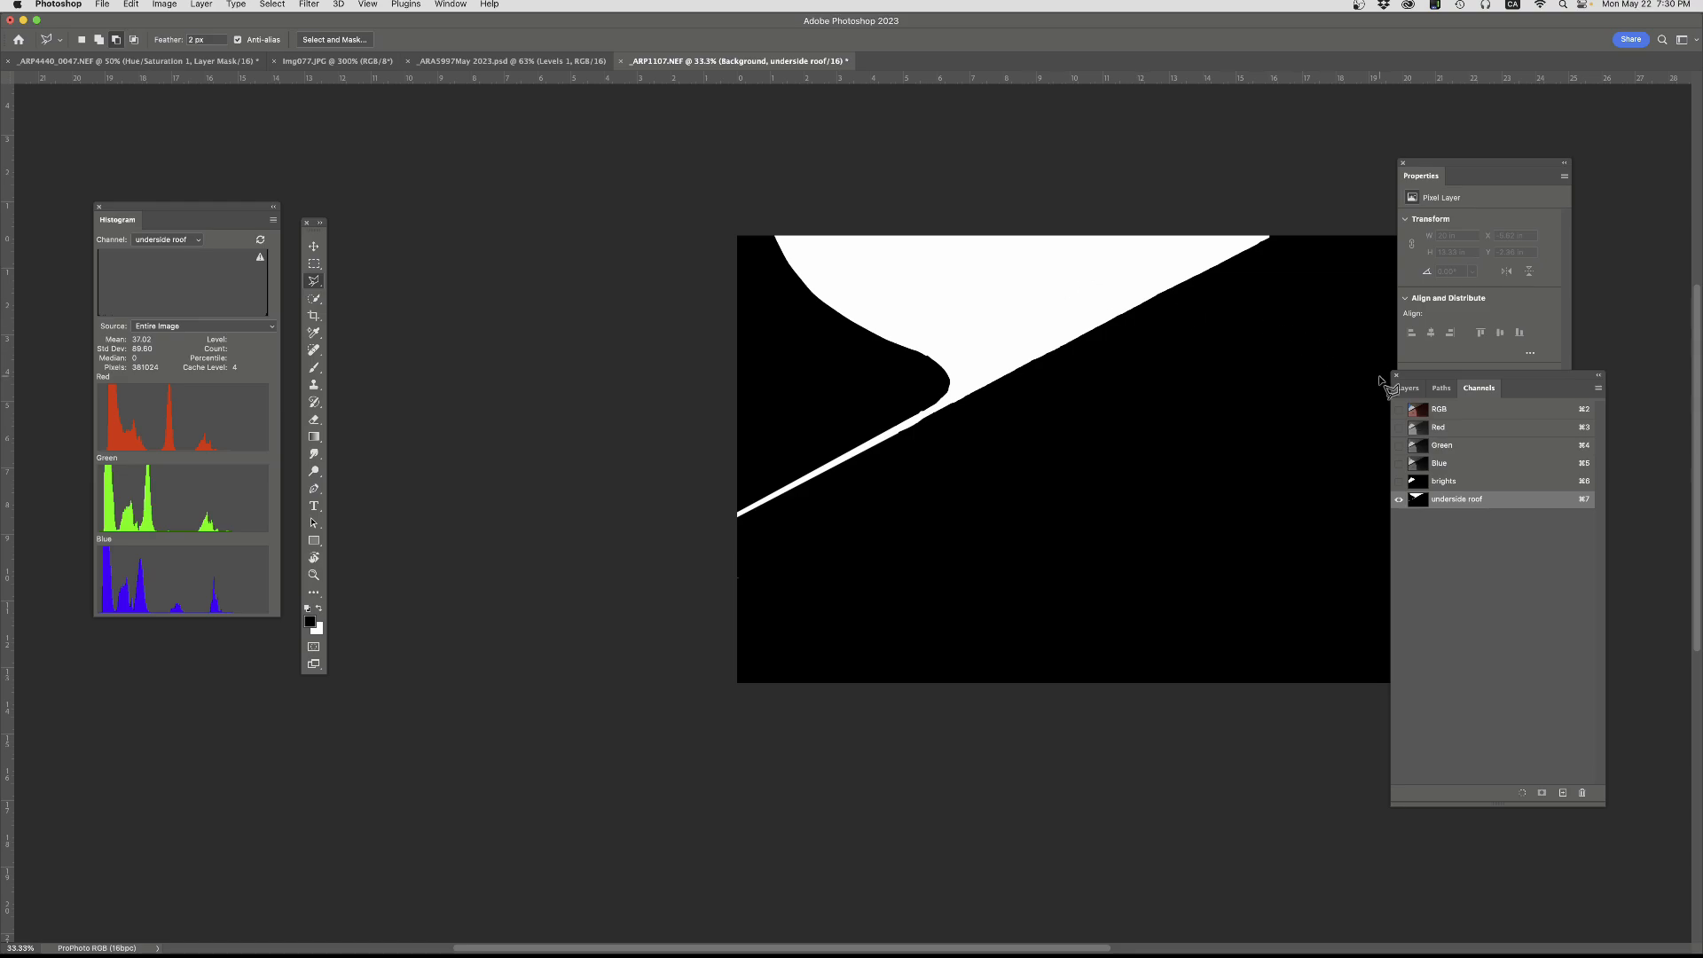
left_click(1420, 411)
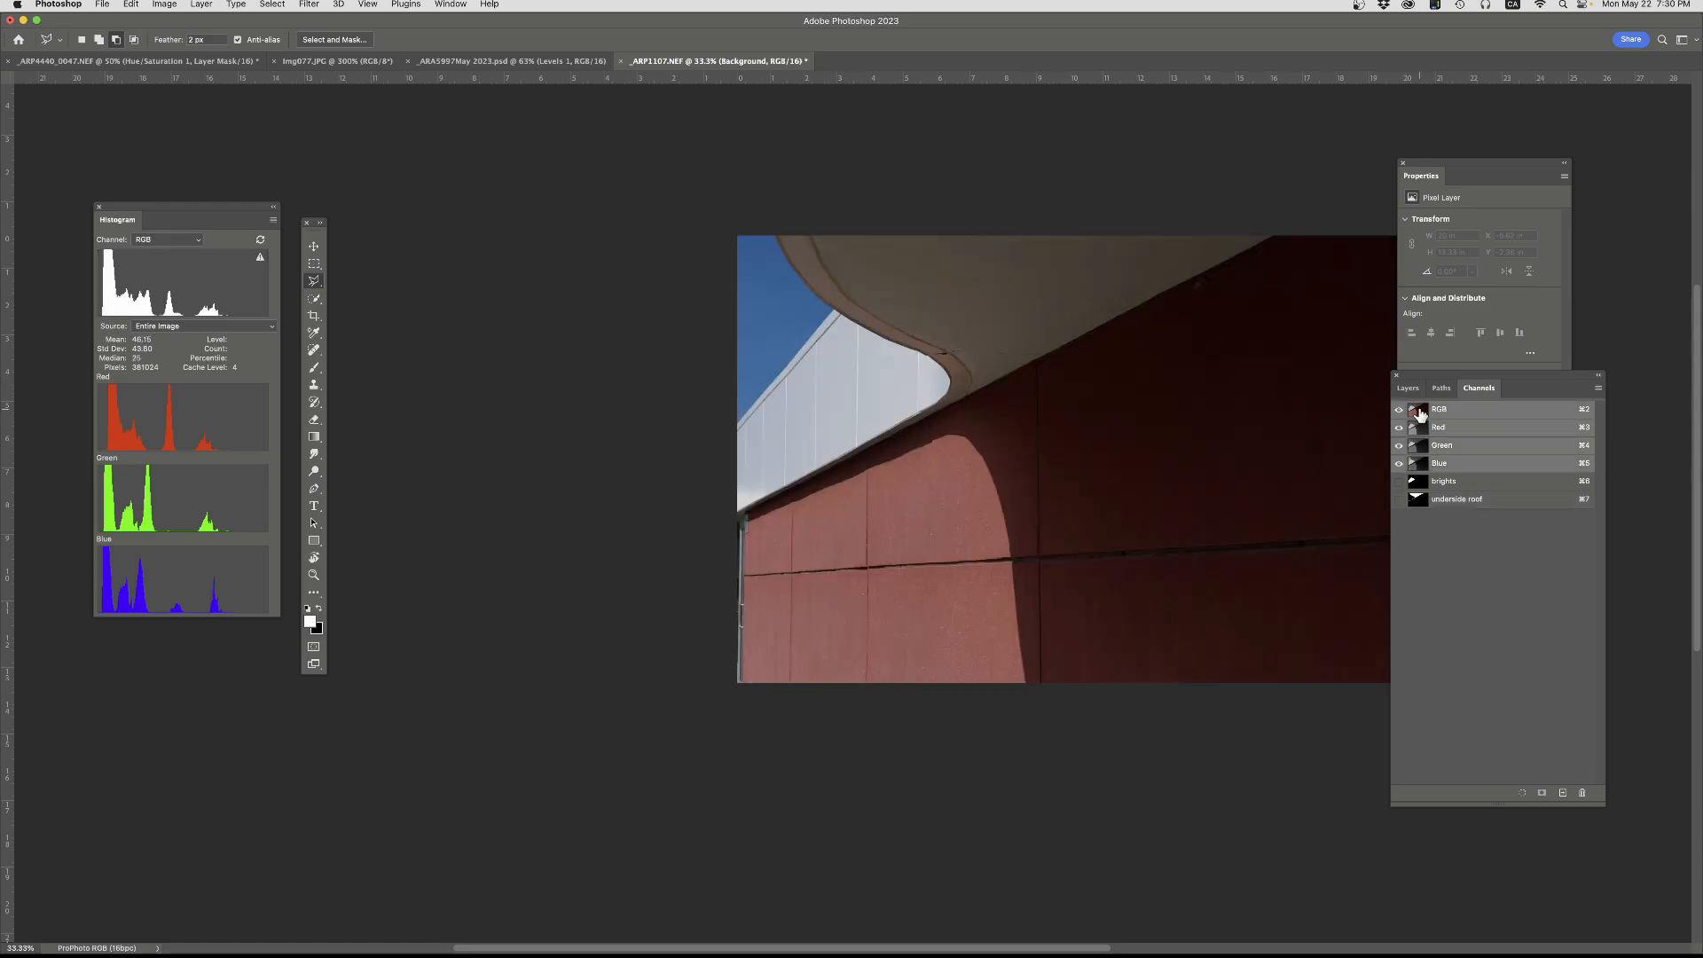
left_click(1413, 392)
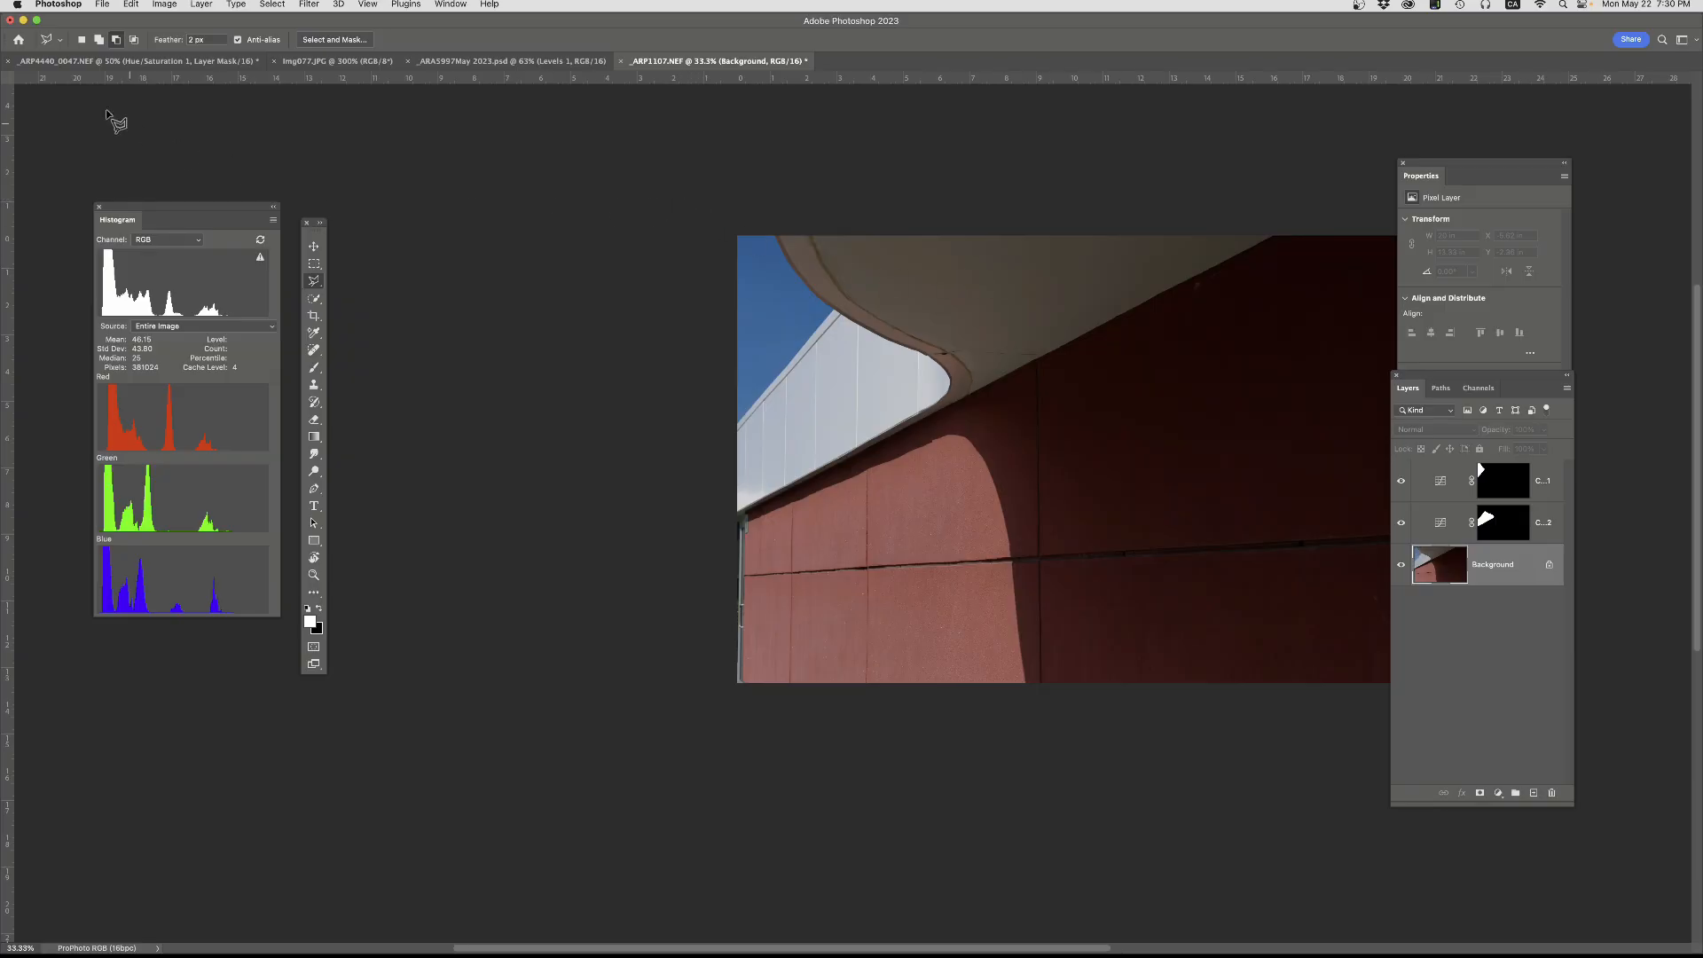
- Load the "underside roof" channel as a new selection
left_click(274, 5)
left_click(315, 290)
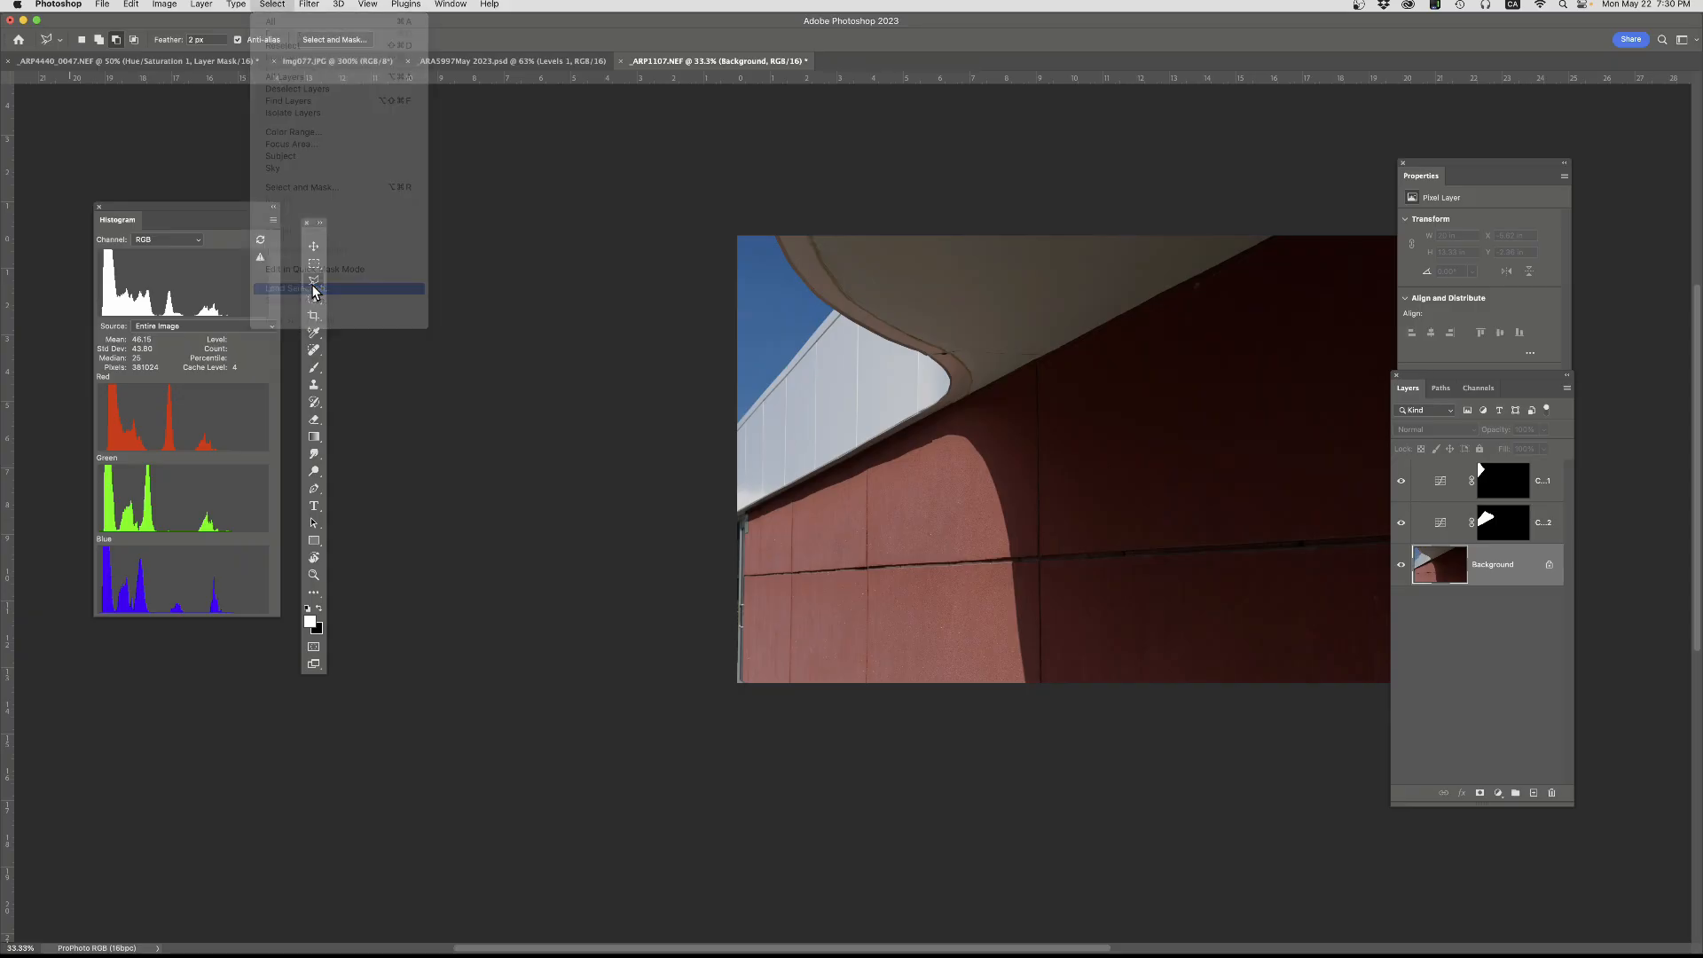
left_click(944, 365)
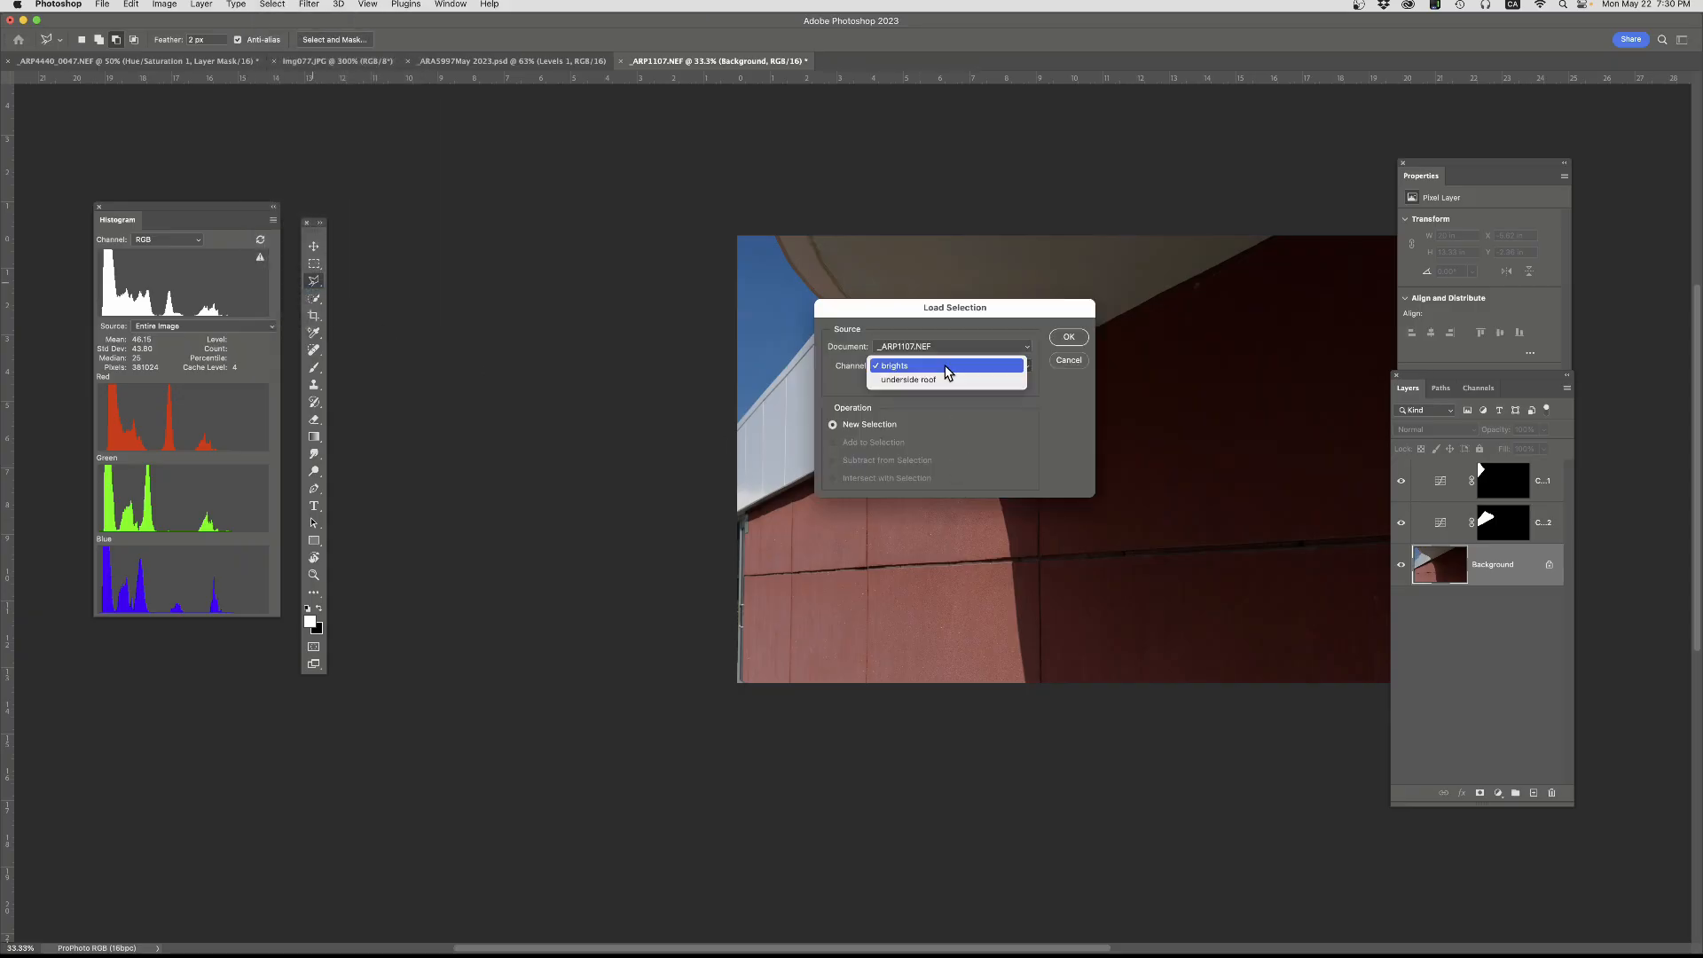
left_click(939, 380)
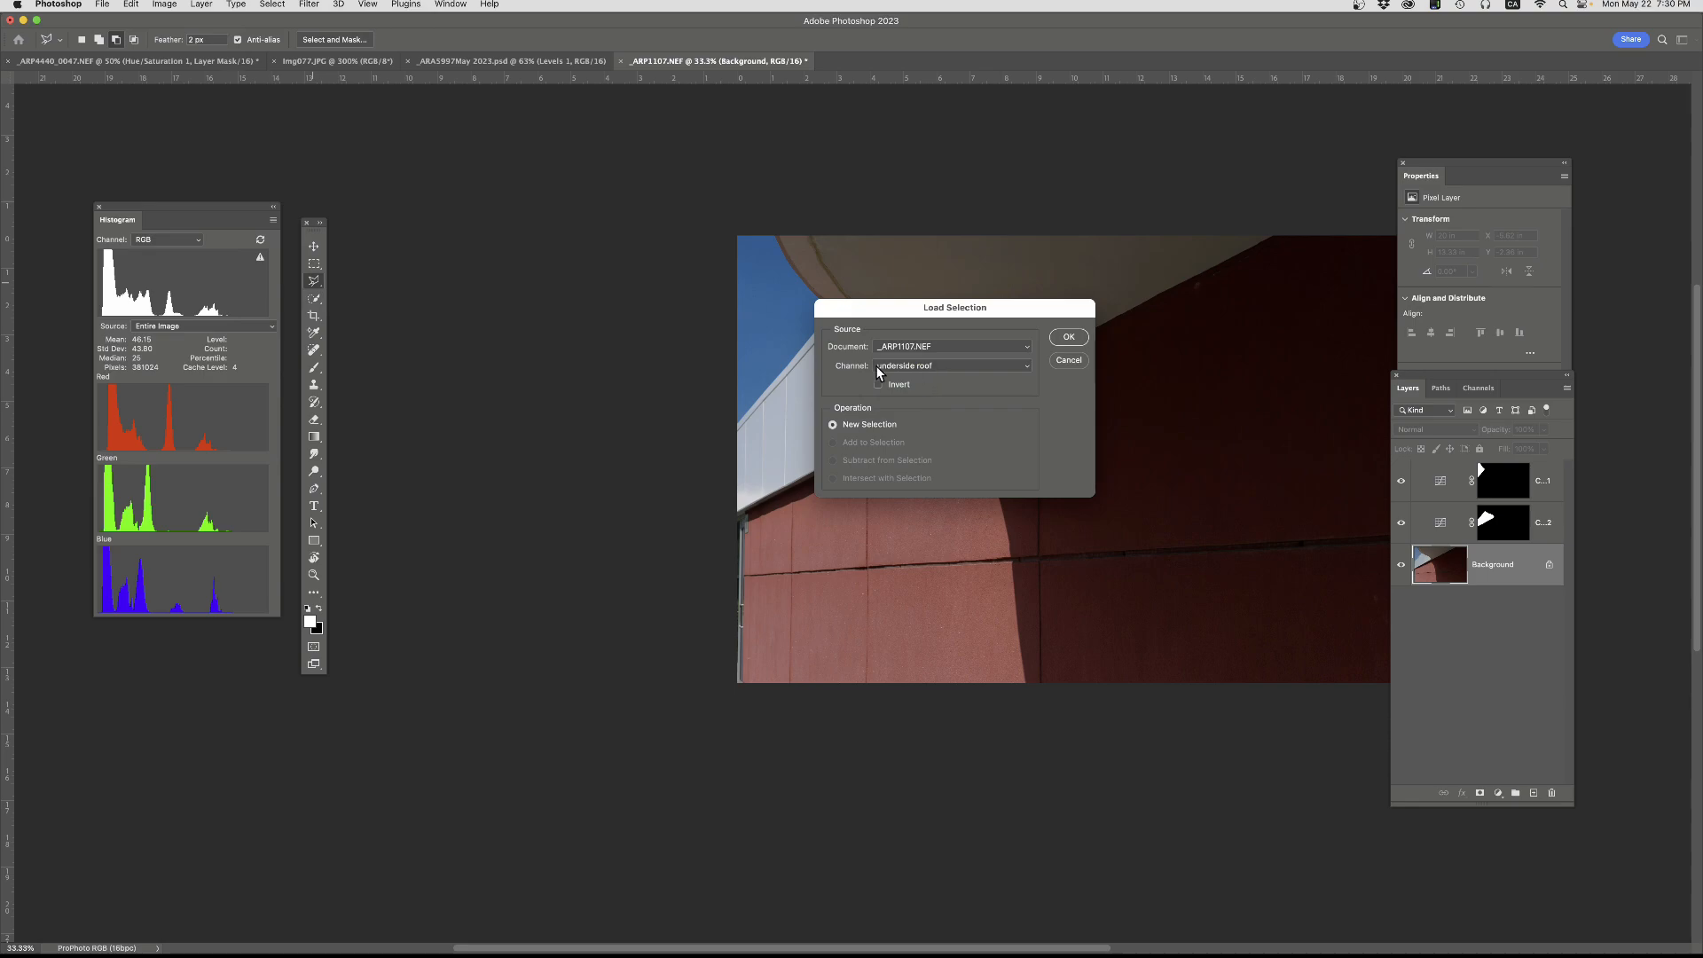
left_click(1069, 338)
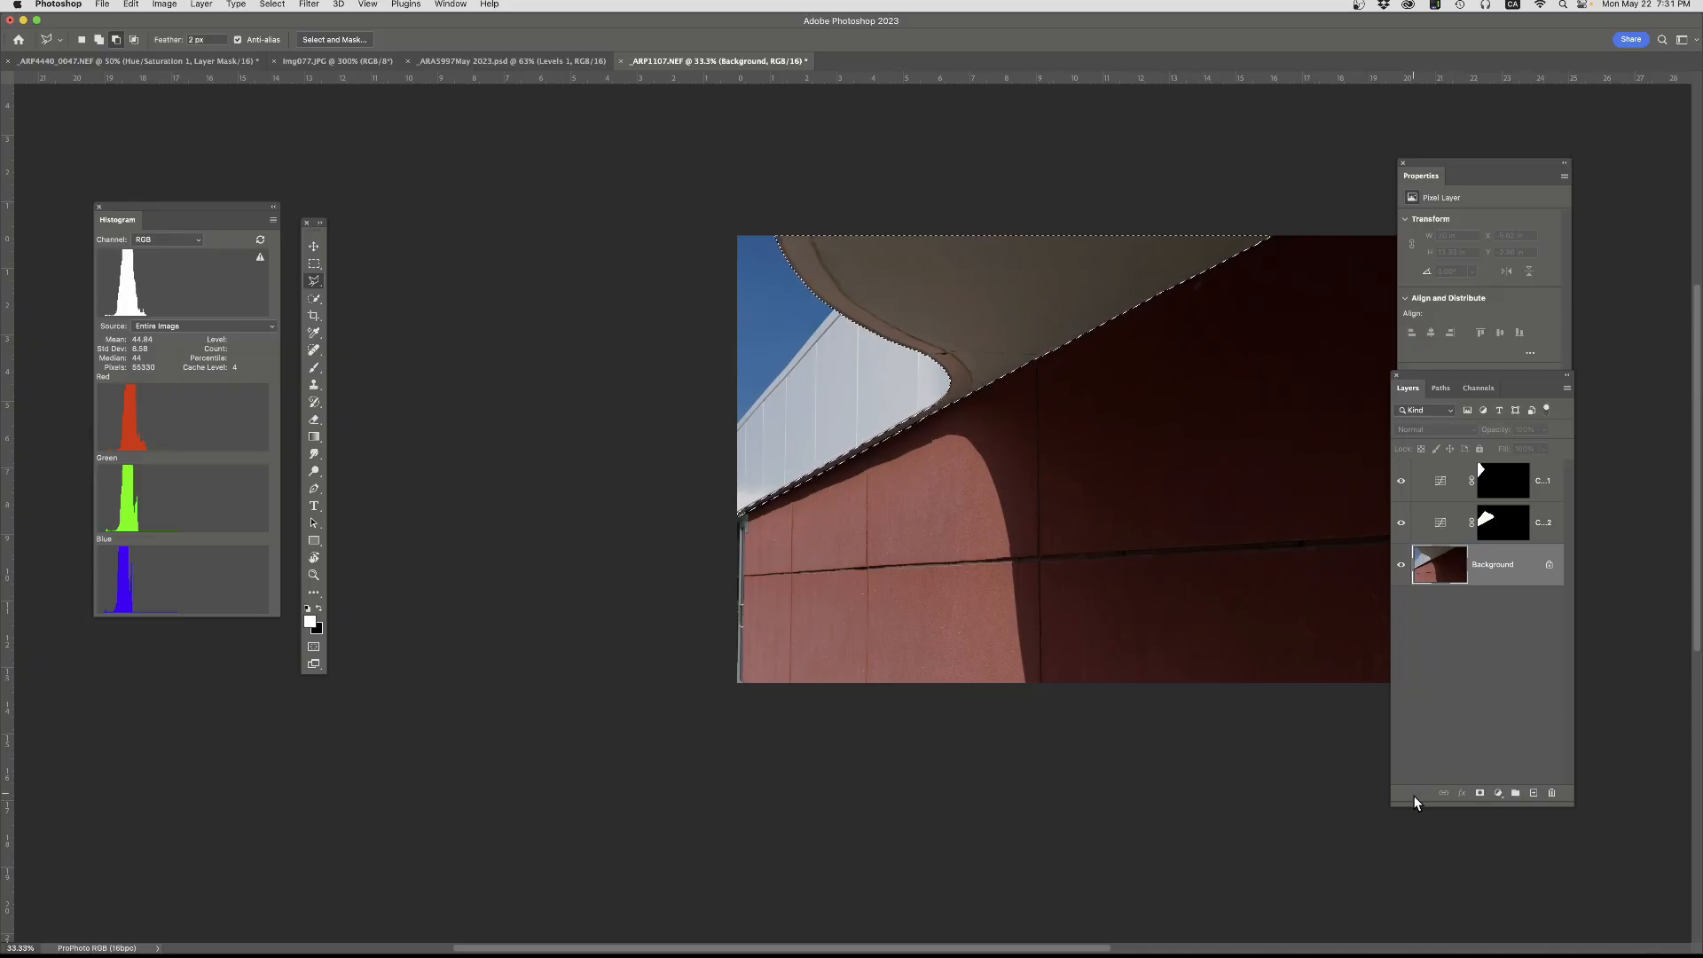
- Try to neutralize the roof underside's color with a masked Hue/Saturation layer at Saturation -80
left_click_drag(1416, 802, 1415, 674)
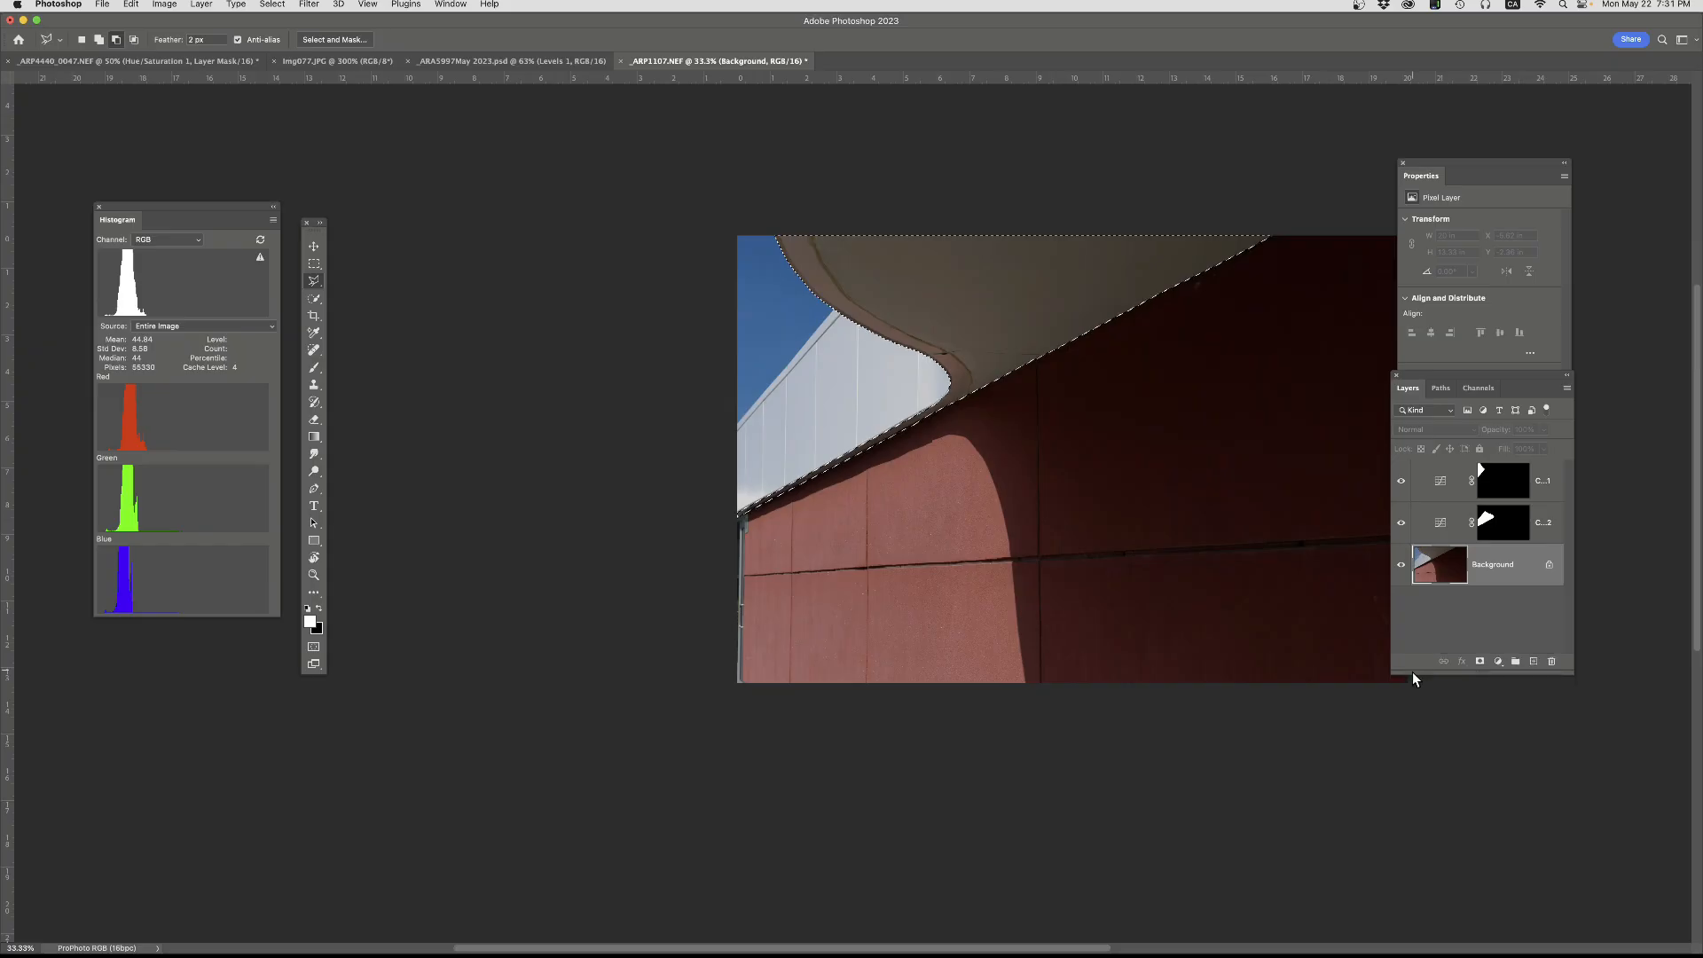
left_click(1498, 661)
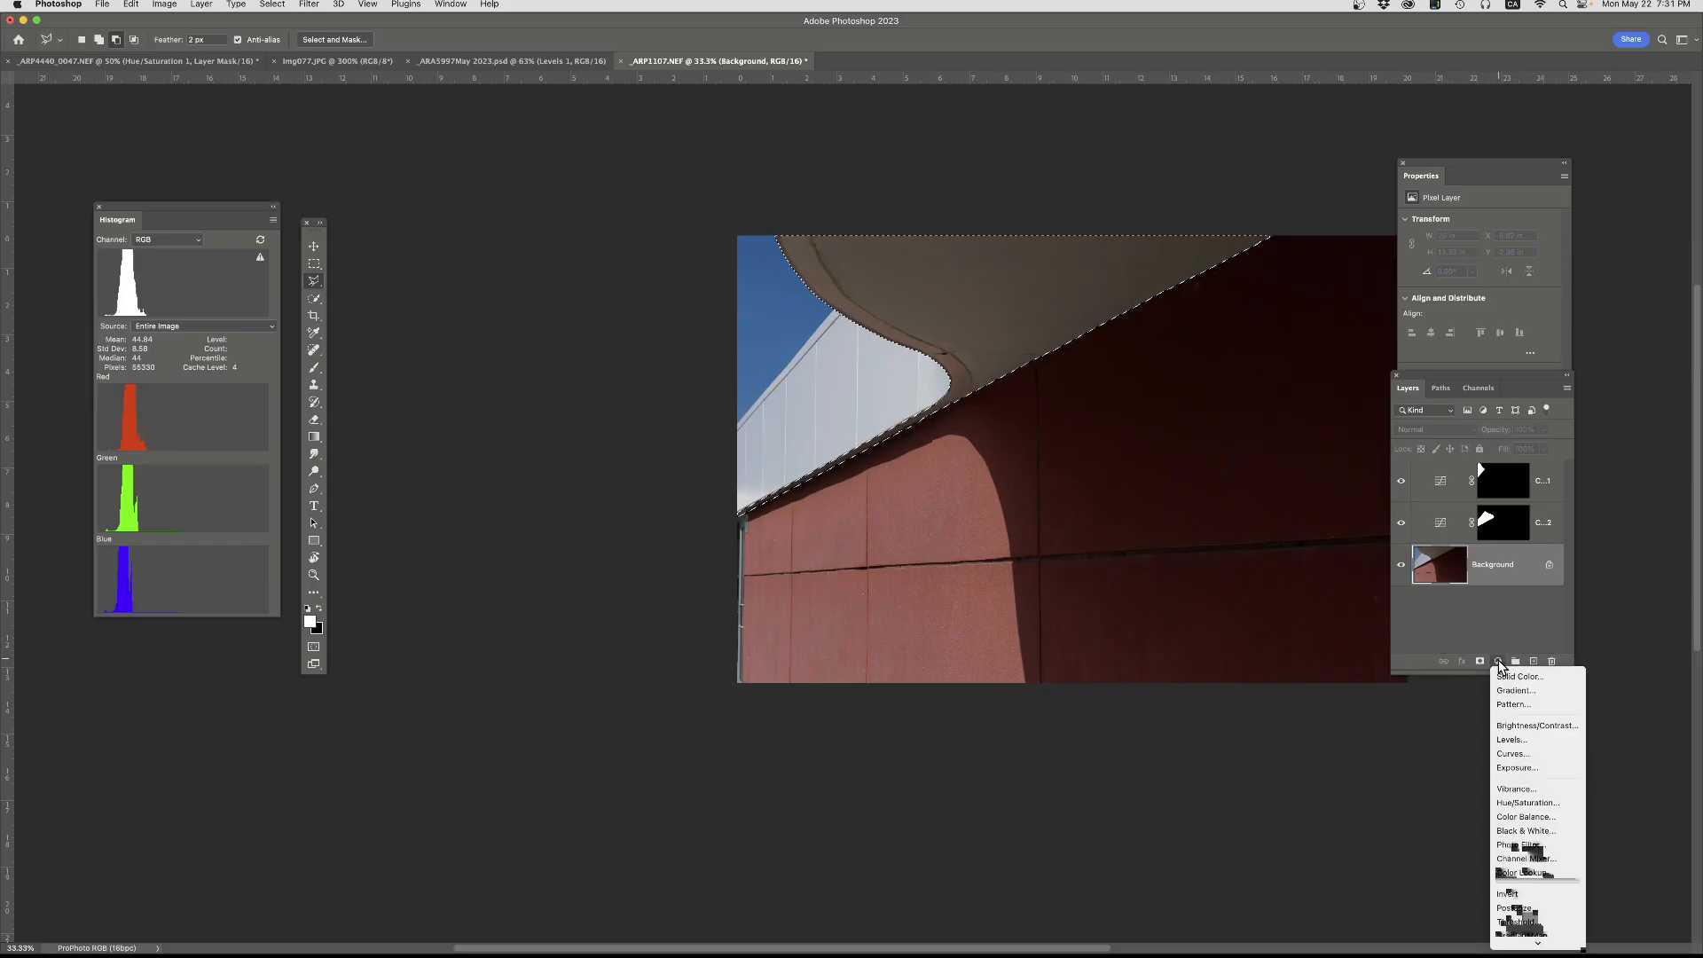
left_click(1526, 803)
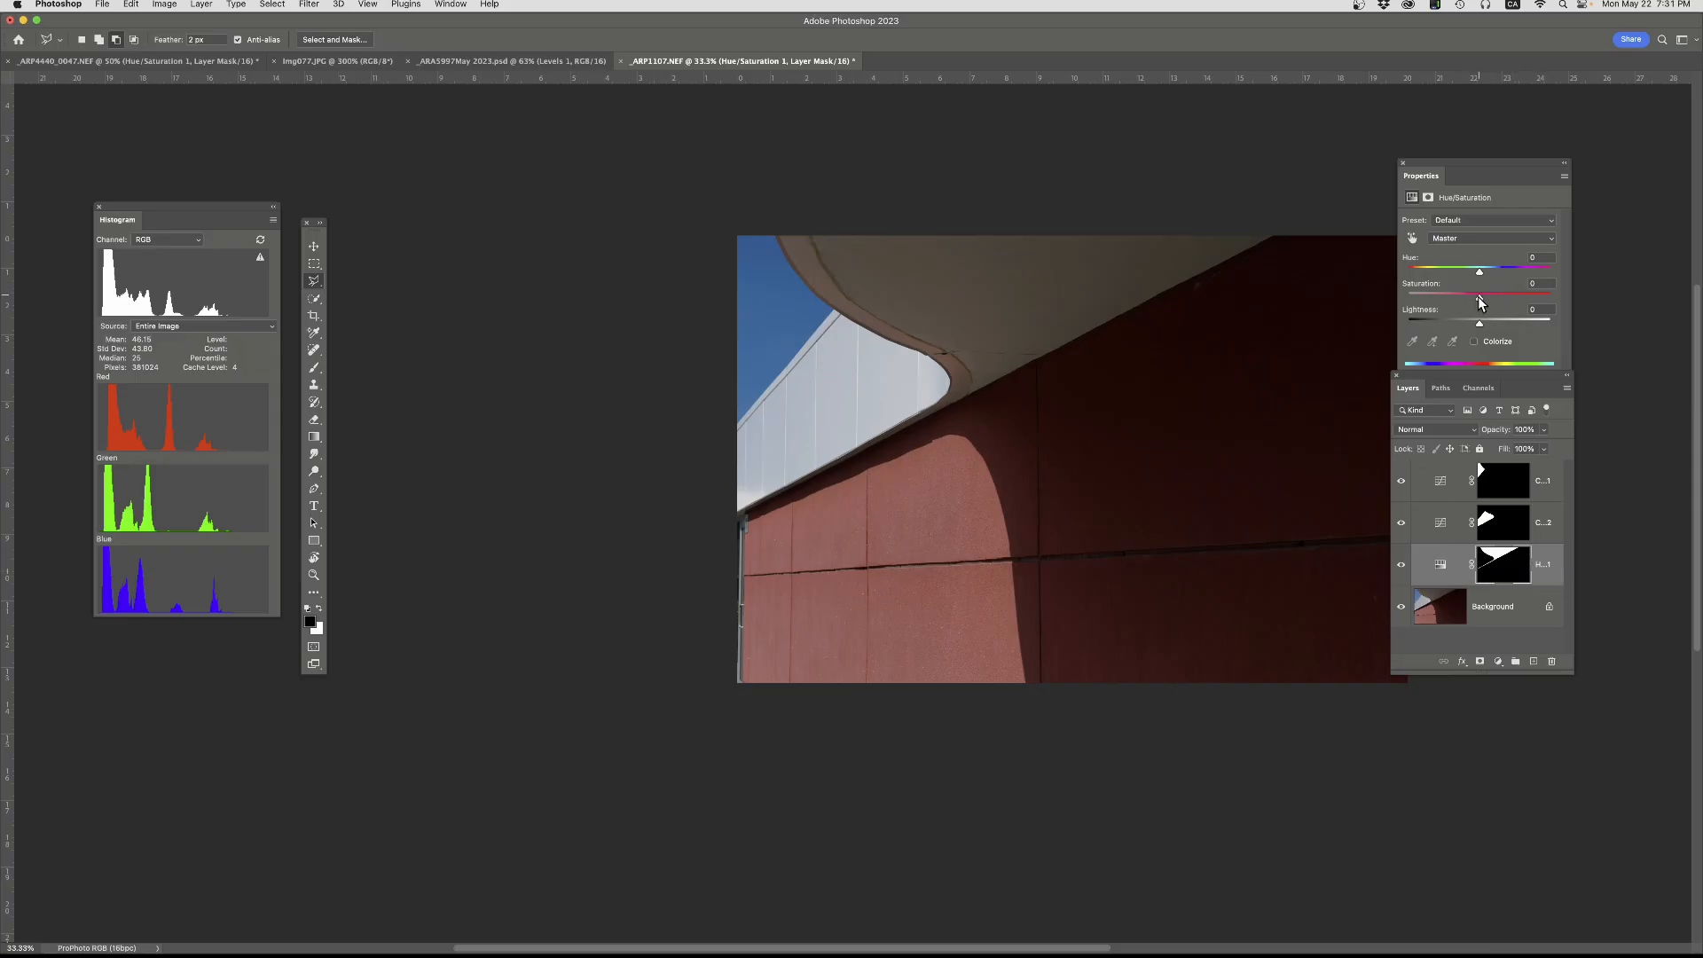
left_click_drag(1479, 302, 1422, 302)
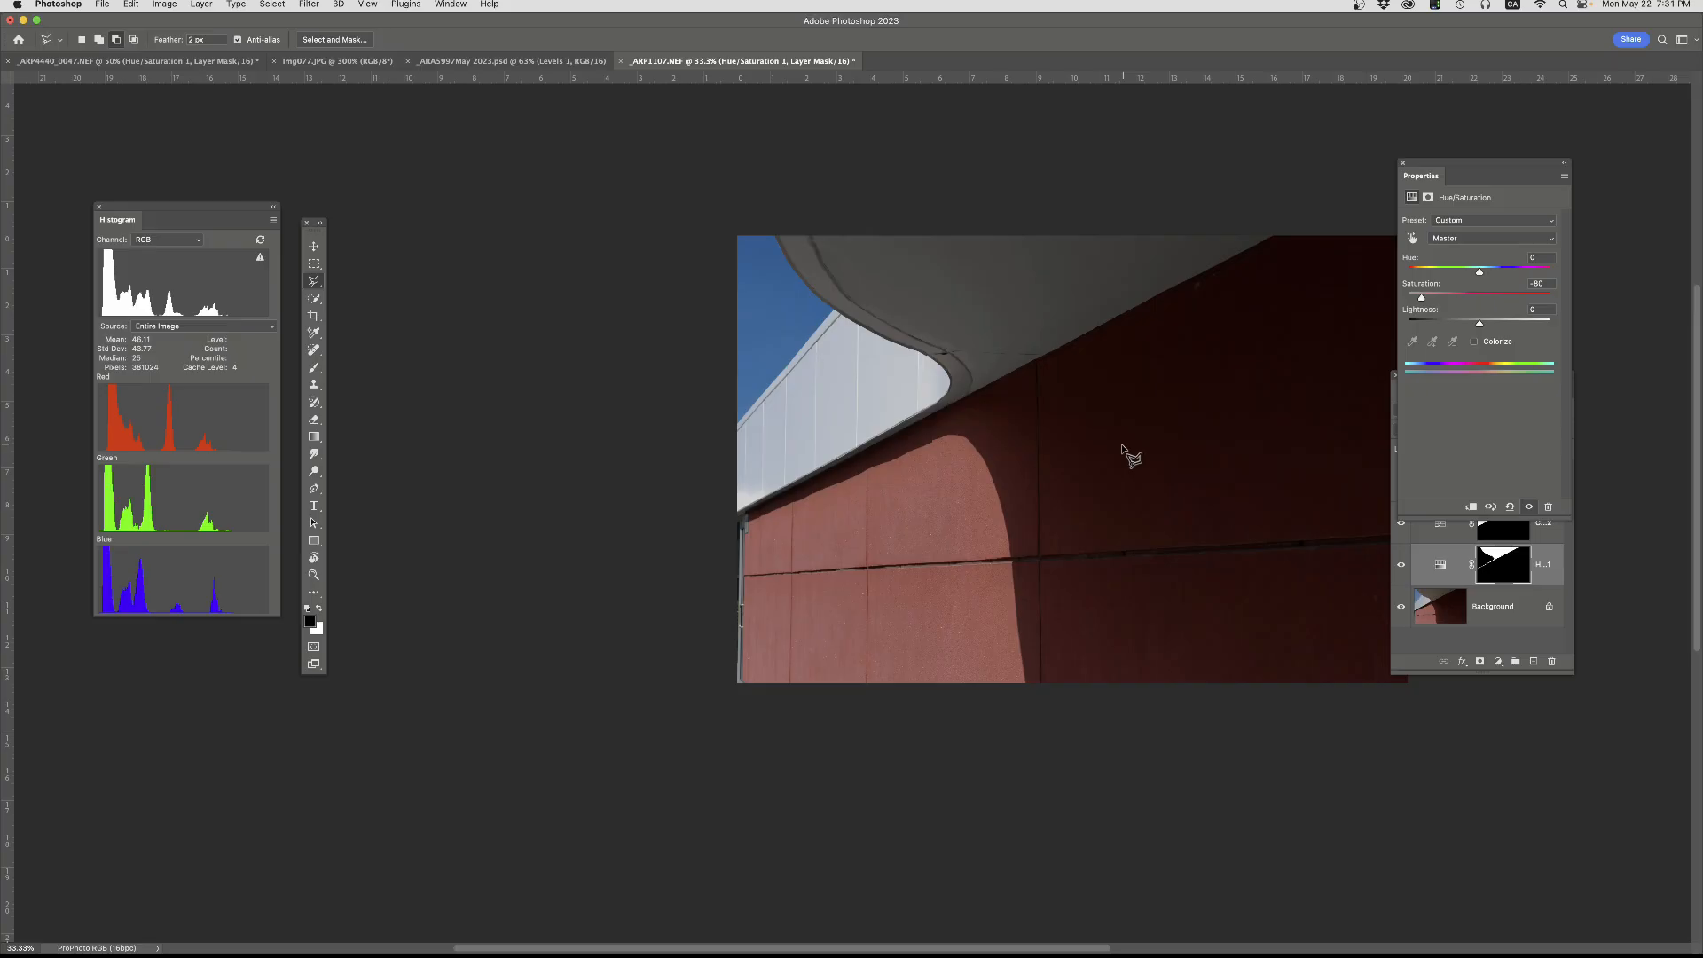
- Compare the image with and without the desaturation, and undo the Hue/Saturation layer to restore the active selection
key("super+z")
key("super+shift+z")
key("super+z")
key("super+z")
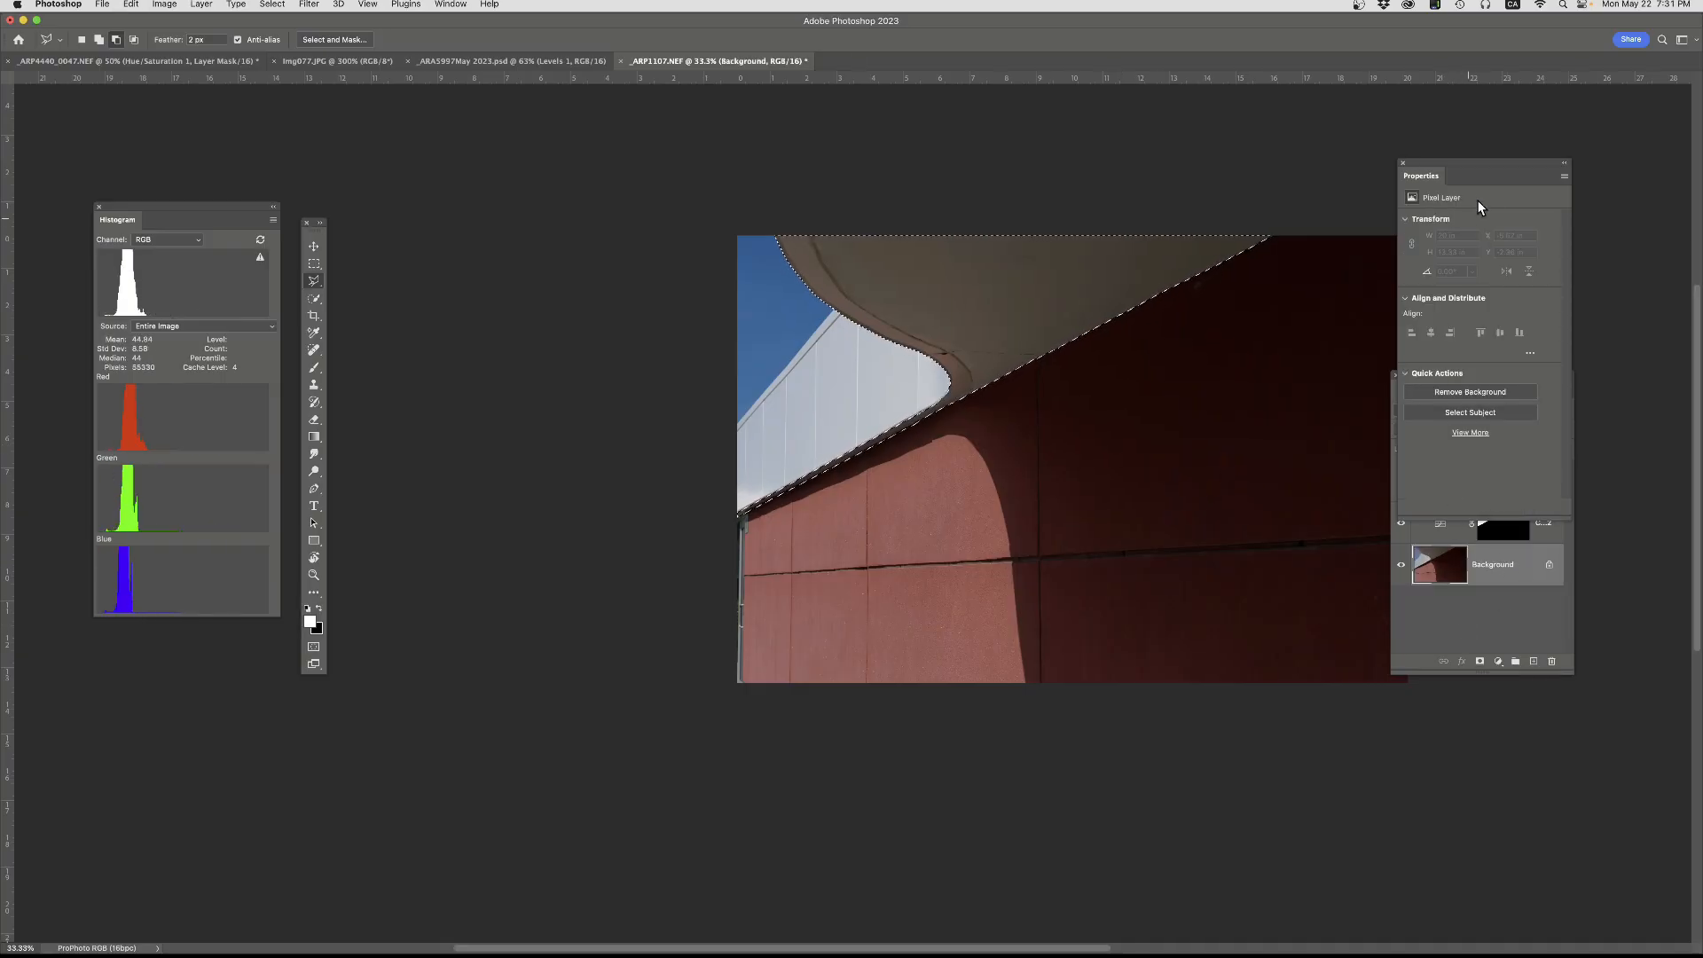
- Move the Properties panel clear of the photo and enlarge the view of the building
left_click_drag(1508, 162, 514, 176)
scroll(1119, 433, "up", 2)
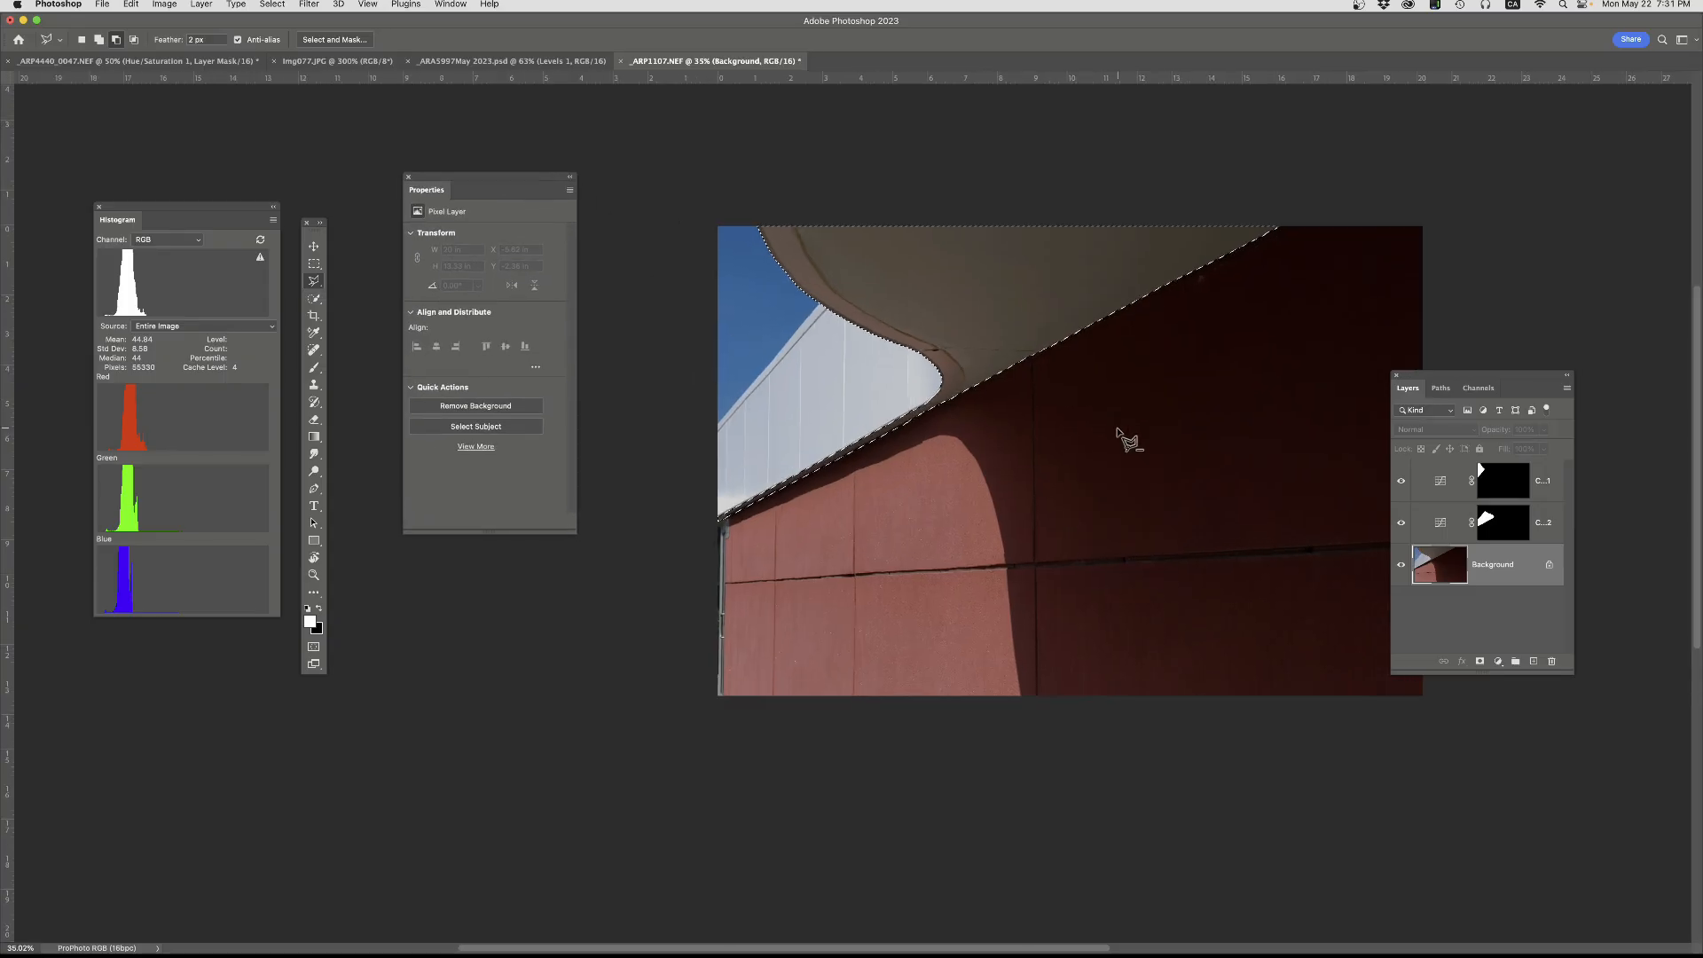
scroll(1119, 433, "up", 3)
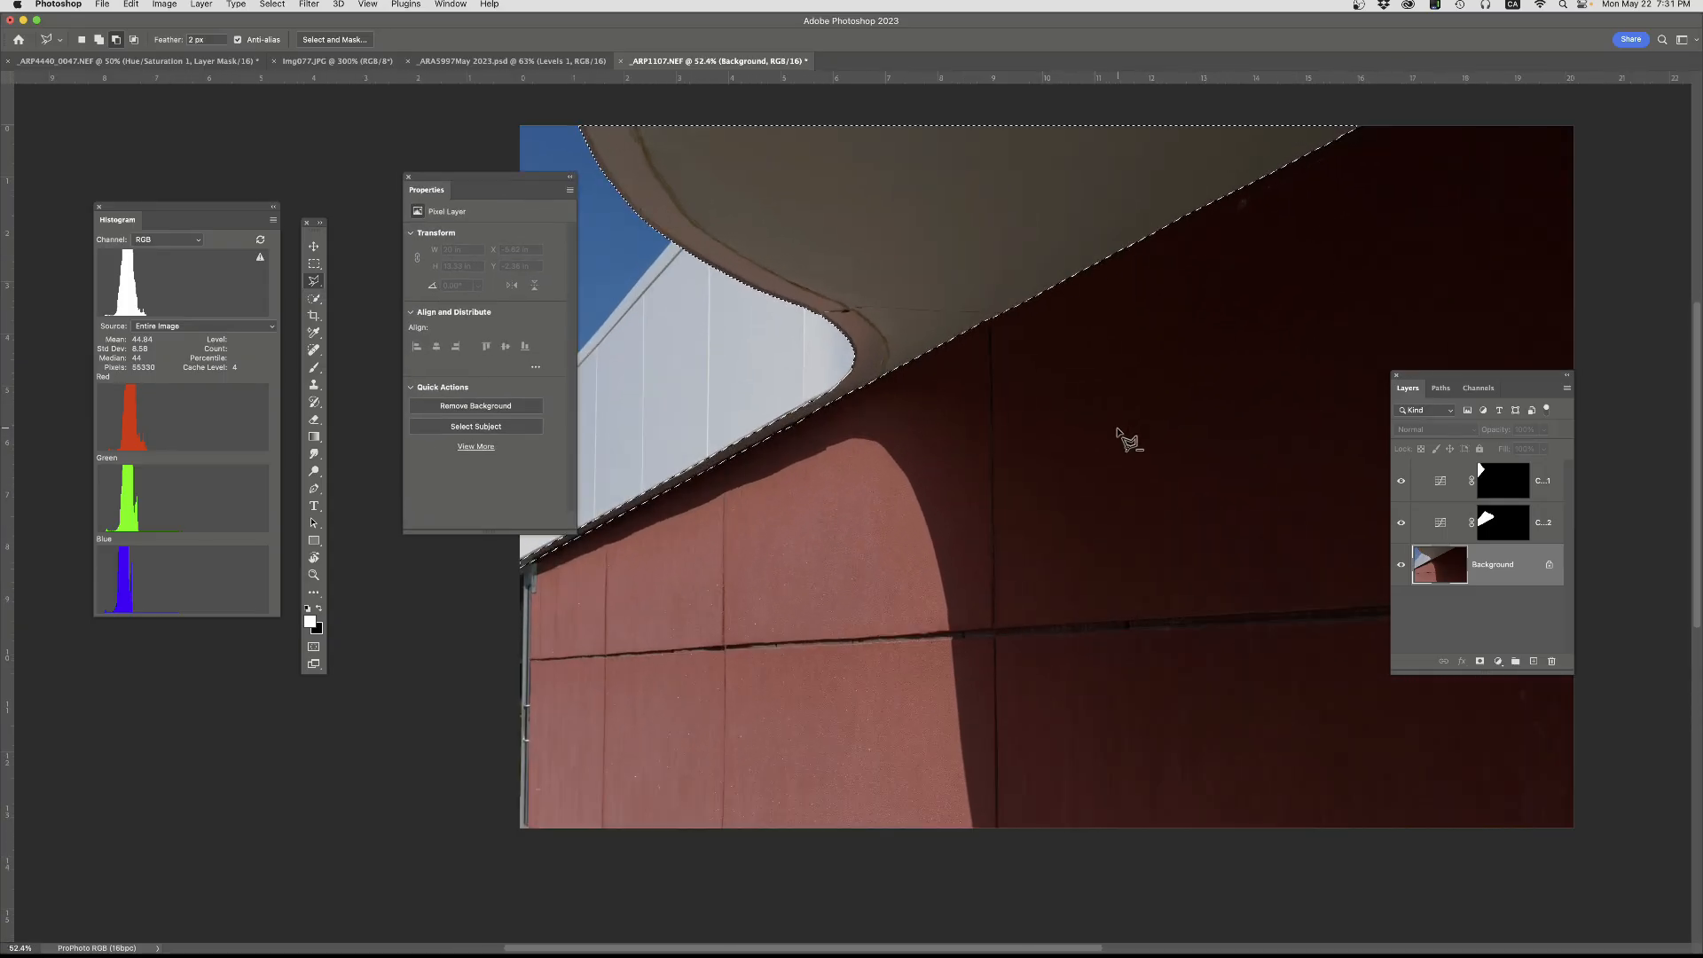
left_click_drag(1060, 427, 1009, 460)
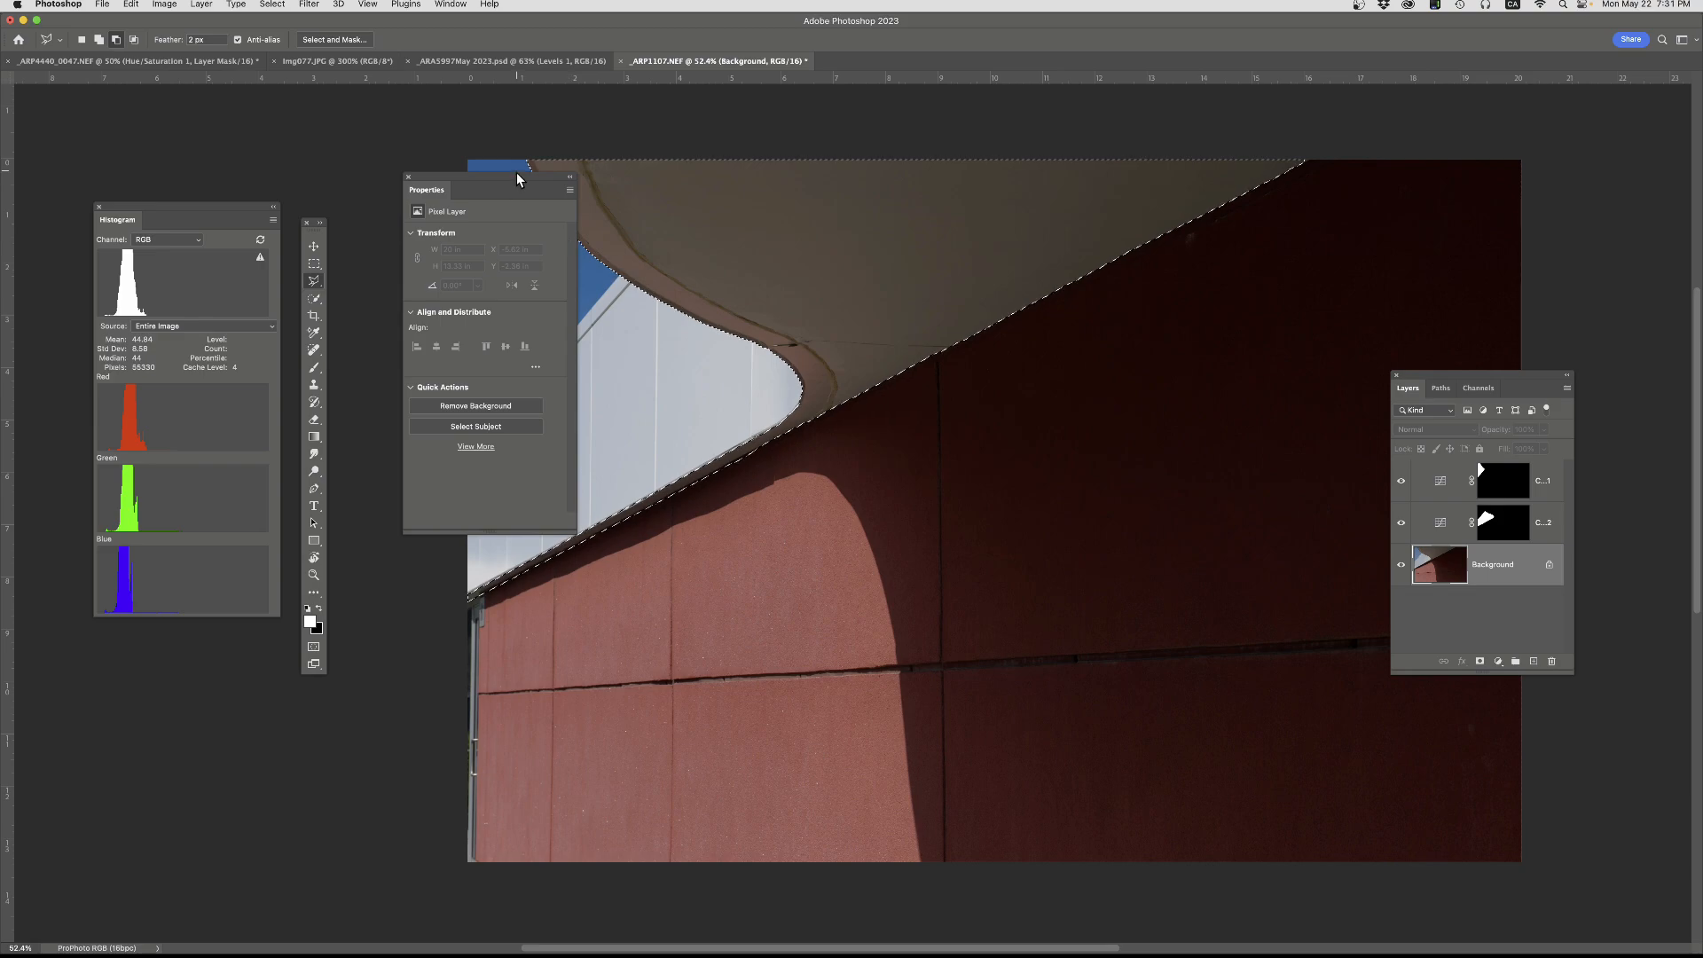
left_click_drag(517, 173, 183, 238)
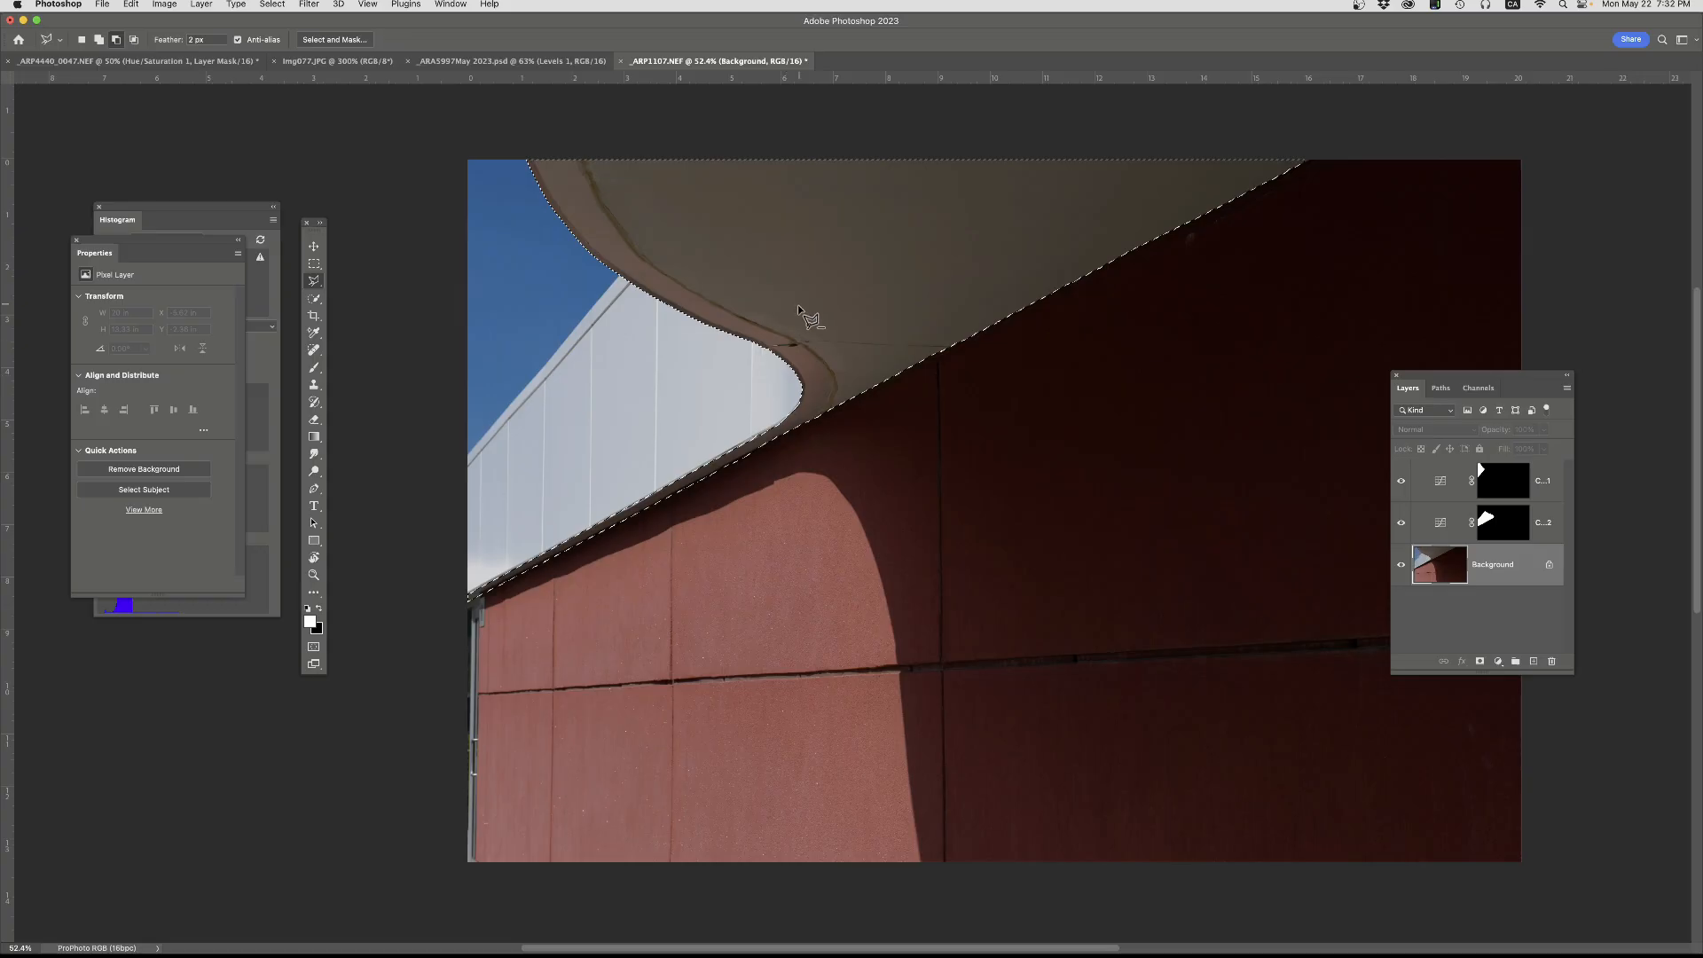
- Add a Black & White adjustment layer for the selected roof underside with Reds 158, Yellows 223, Blues 56 and Magentas 144
left_click(1498, 662)
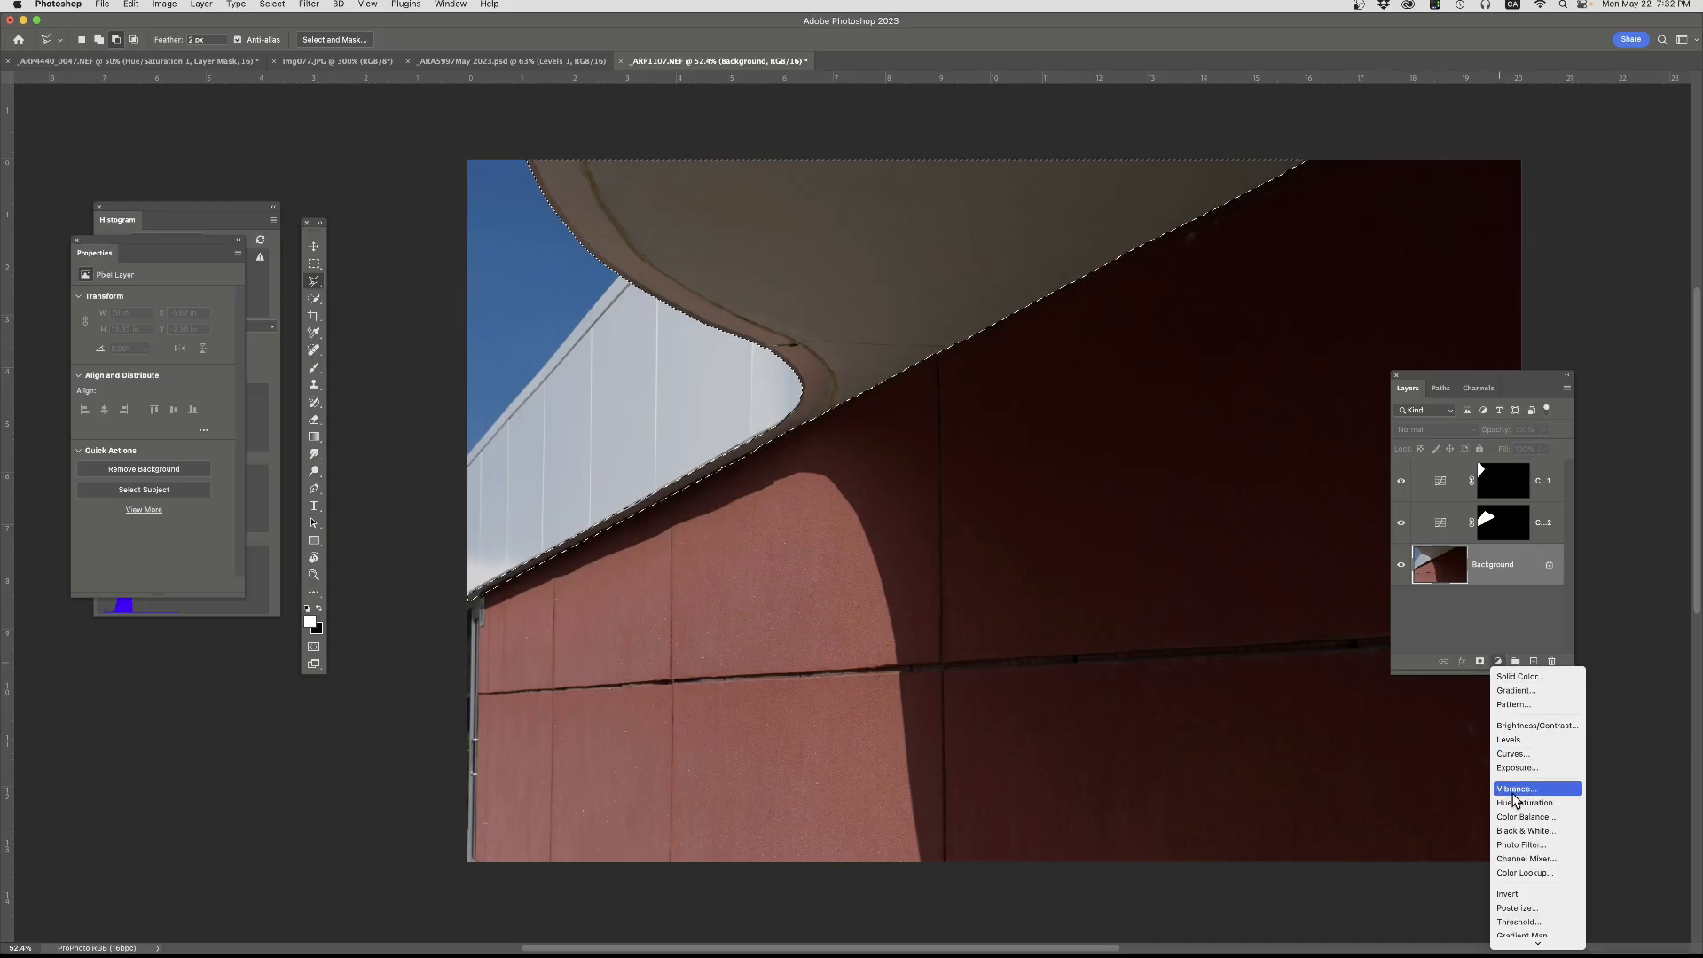
left_click(1520, 835)
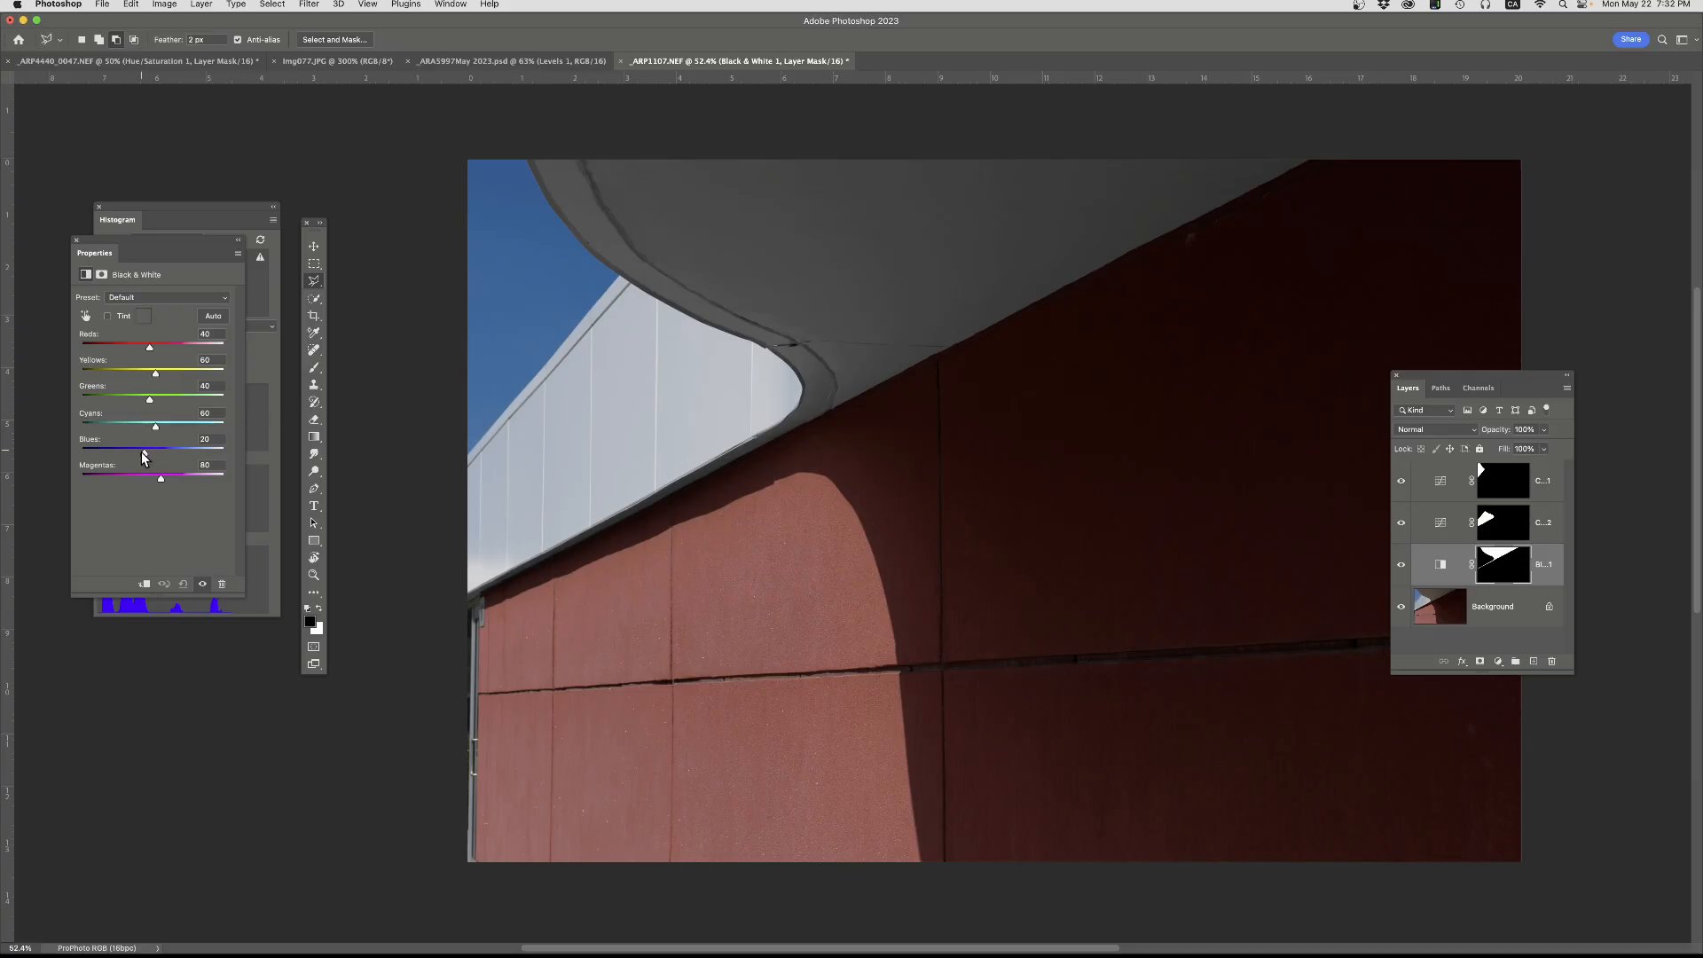
mouse_move(146, 450)
left_mouse_down()
mouse_move(222, 472)
mouse_move(19, 479)
mouse_move(131, 480)
left_mouse_up()
left_click_drag(168, 373, 221, 369)
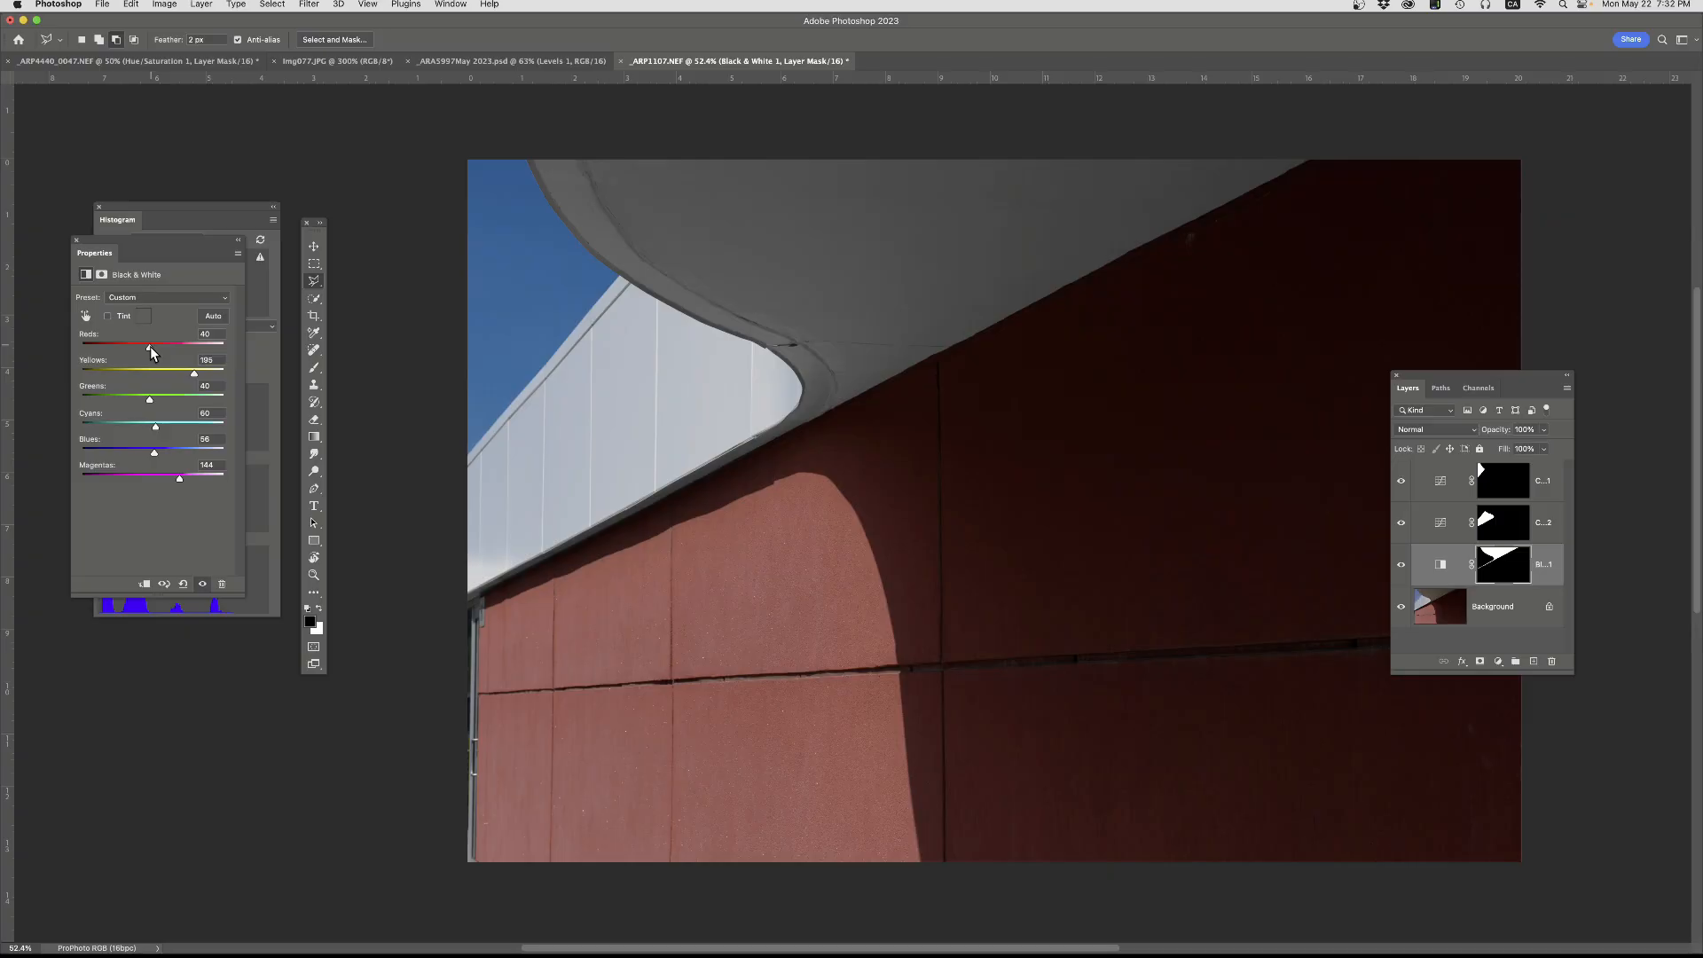
left_click_drag(149, 346, 200, 347)
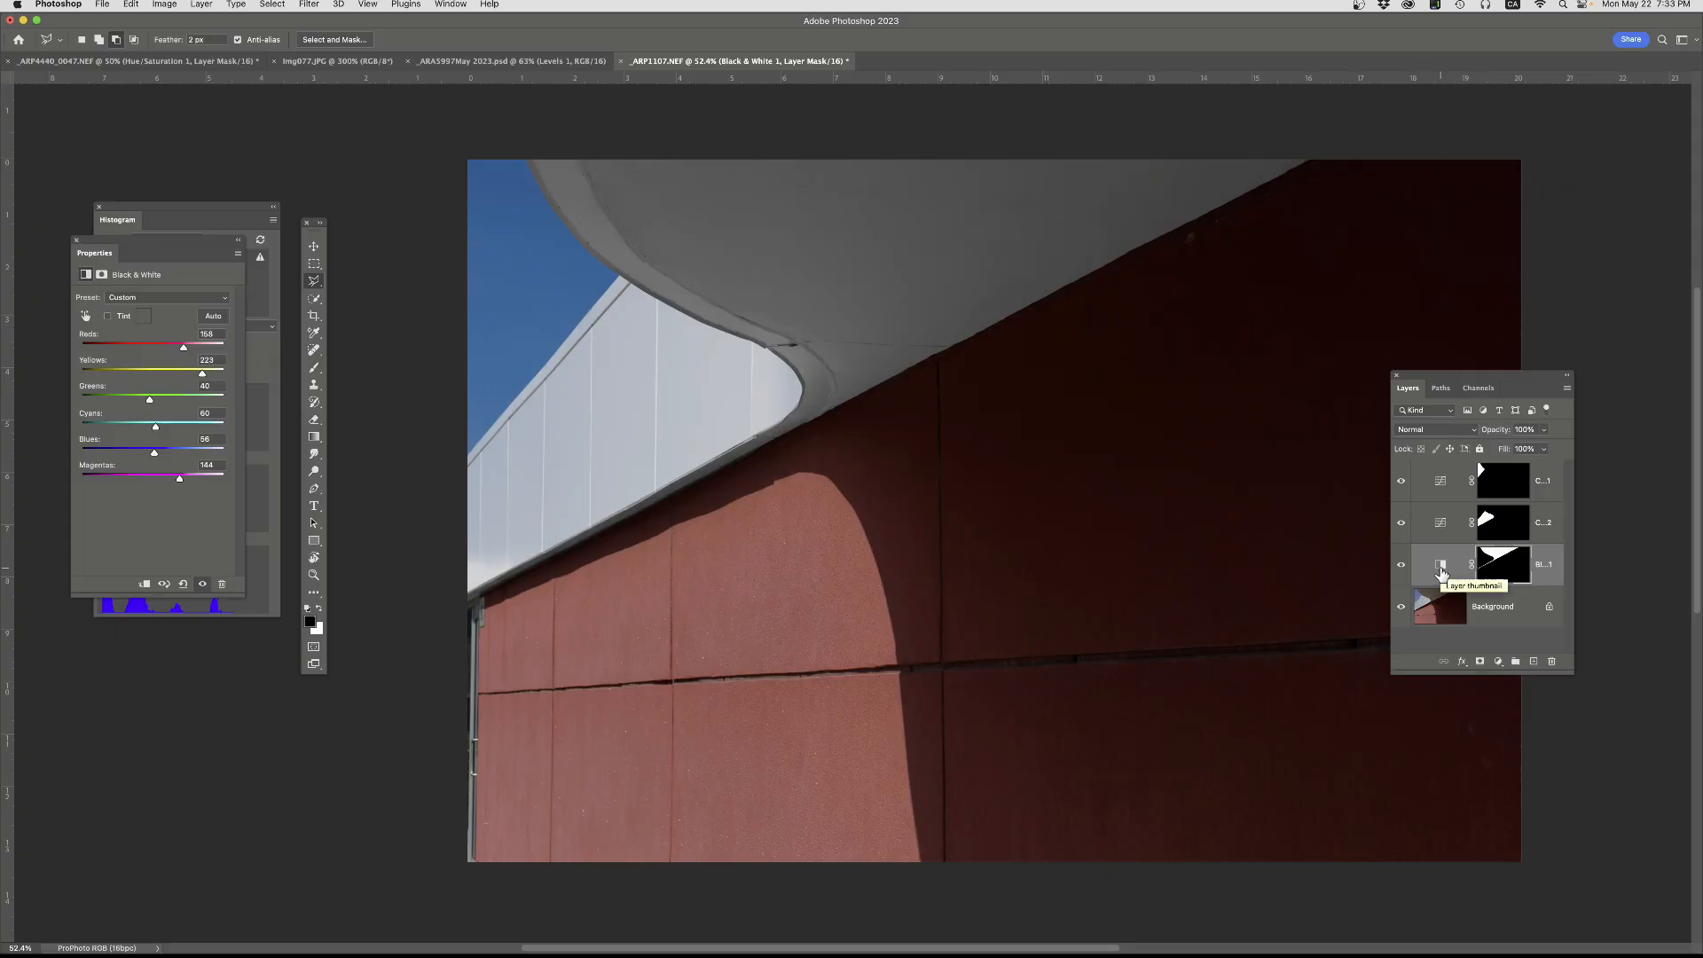
- Add a Curves adjustment layer above the Black & White layer and clip it to that layer
left_click(1498, 663)
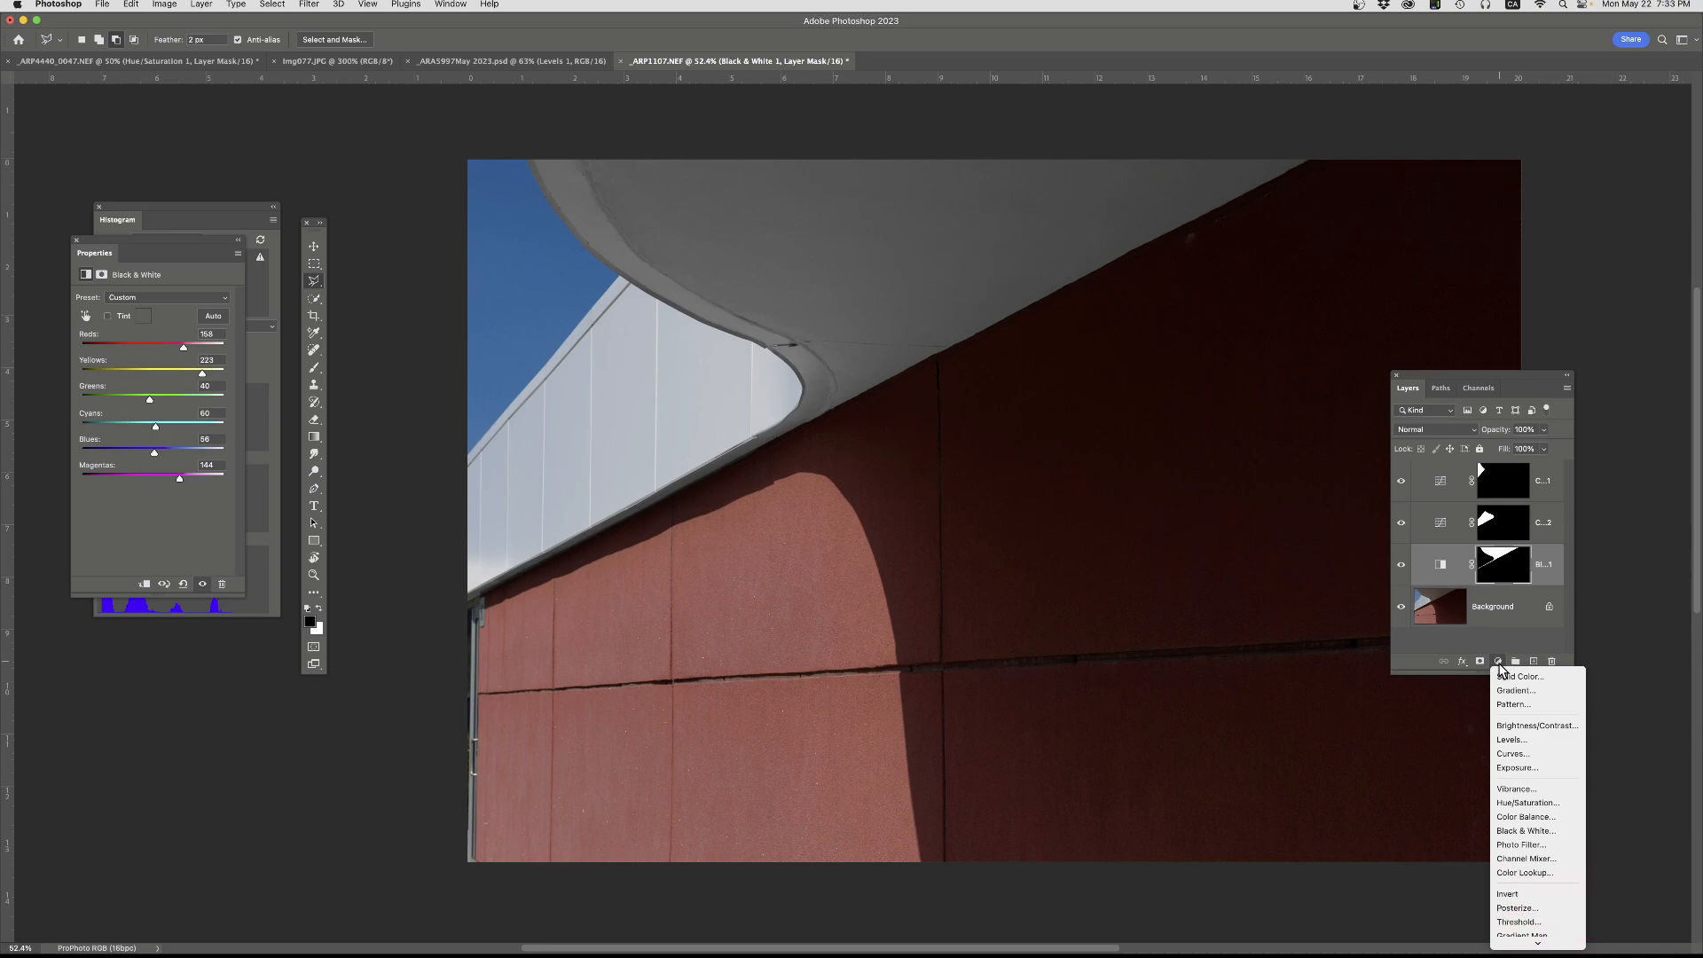
left_click(1520, 754)
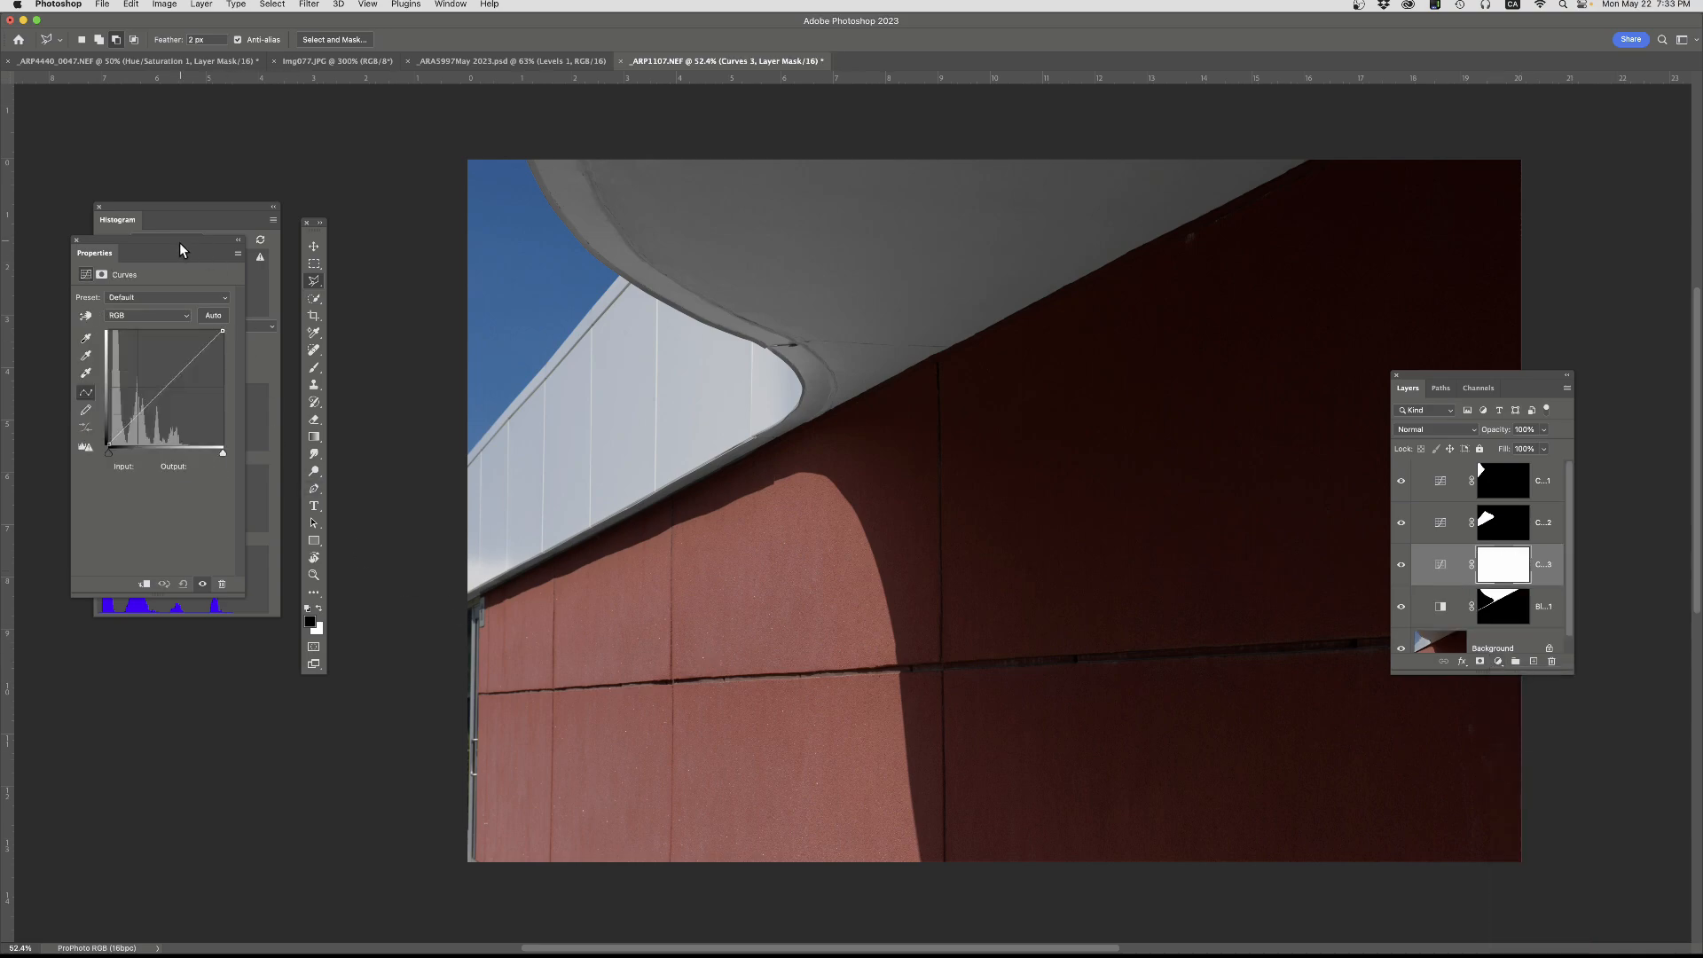
left_click_drag(174, 237, 616, 220)
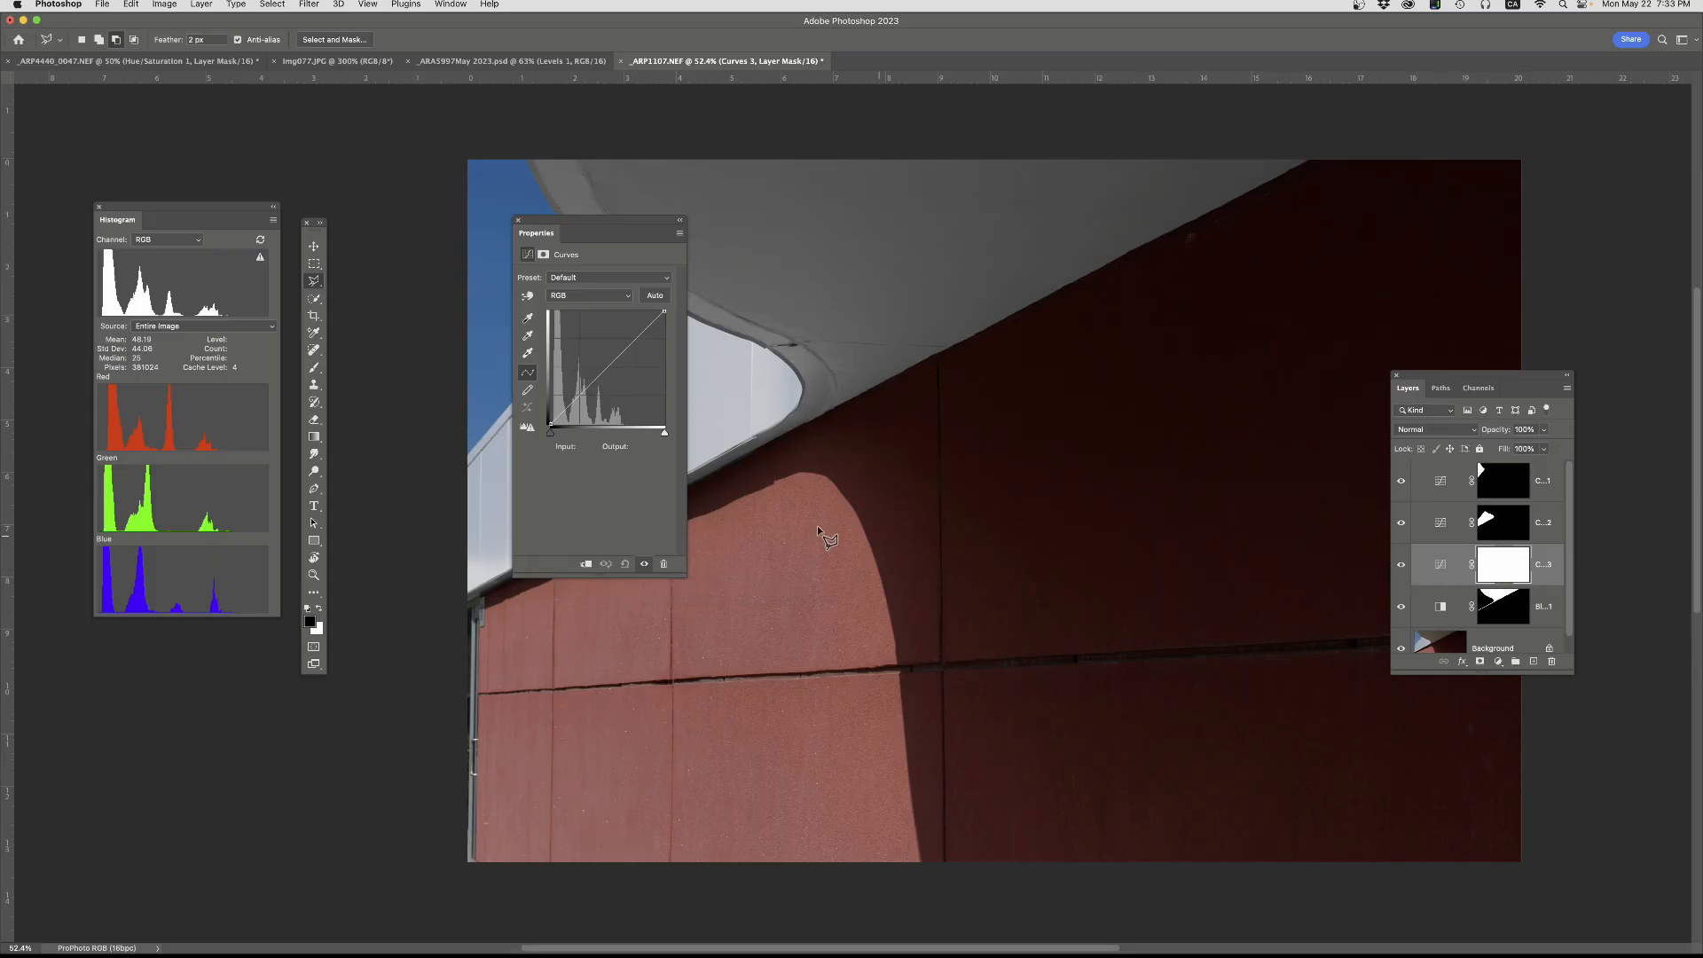
left_click(587, 565)
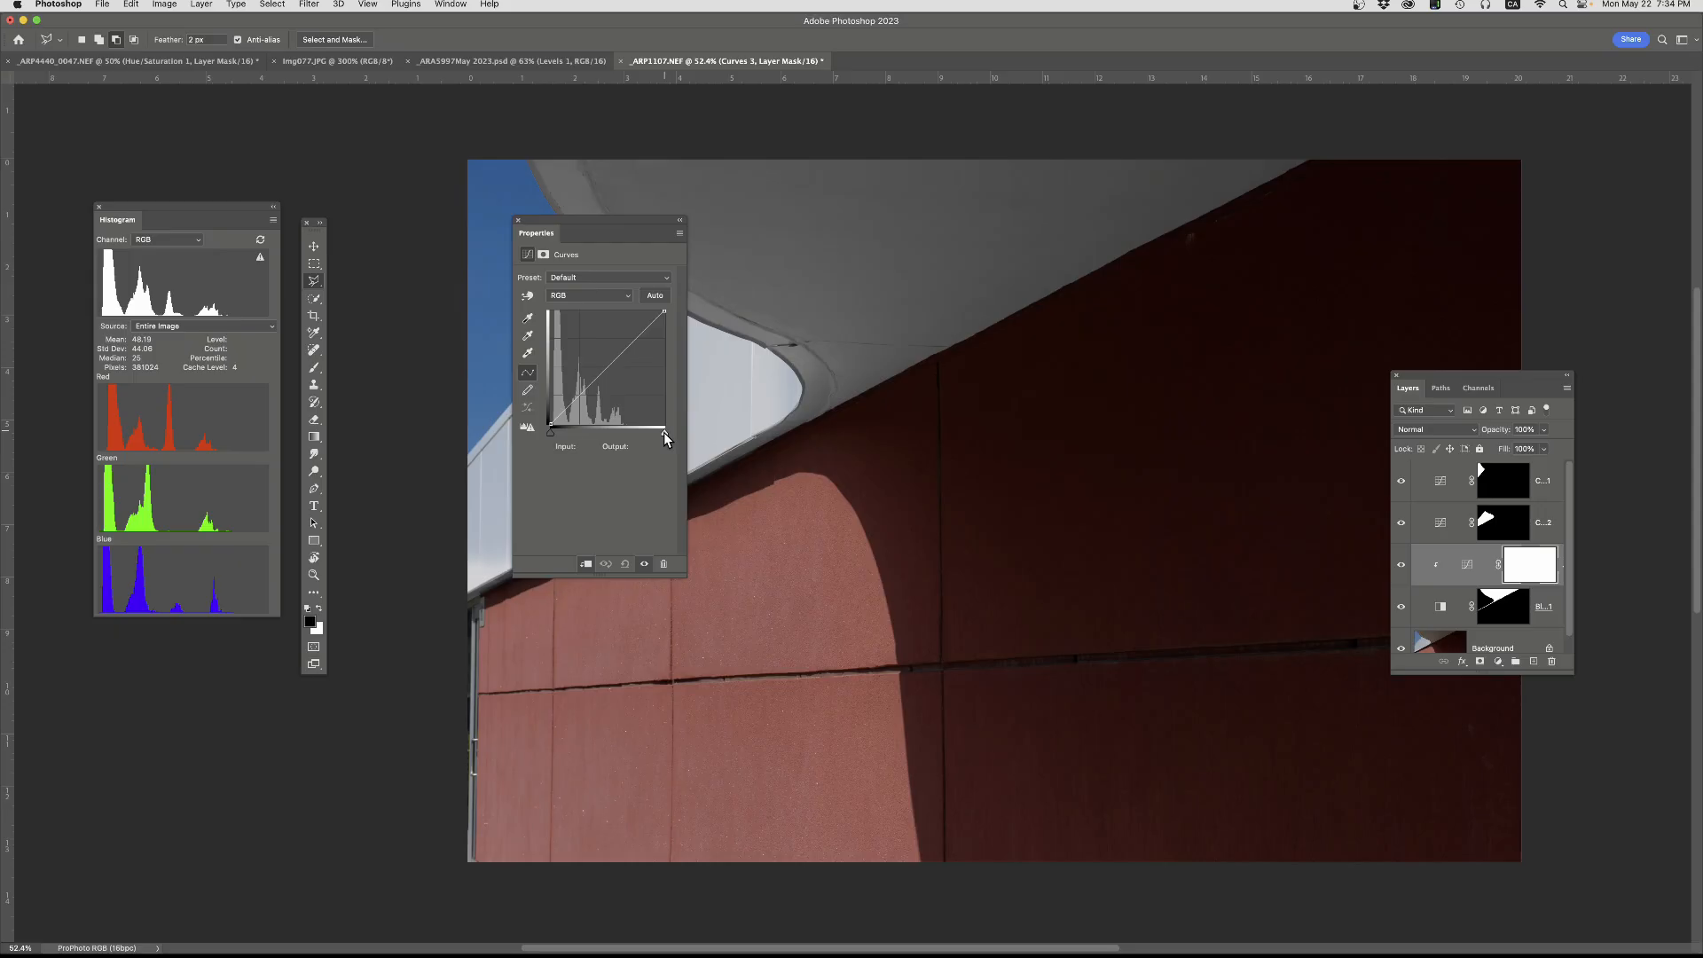
- Brighten the roof underside by moving the clipped curve's white point inward and shaping the curve with added points
left_click_drag(663, 433, 633, 436)
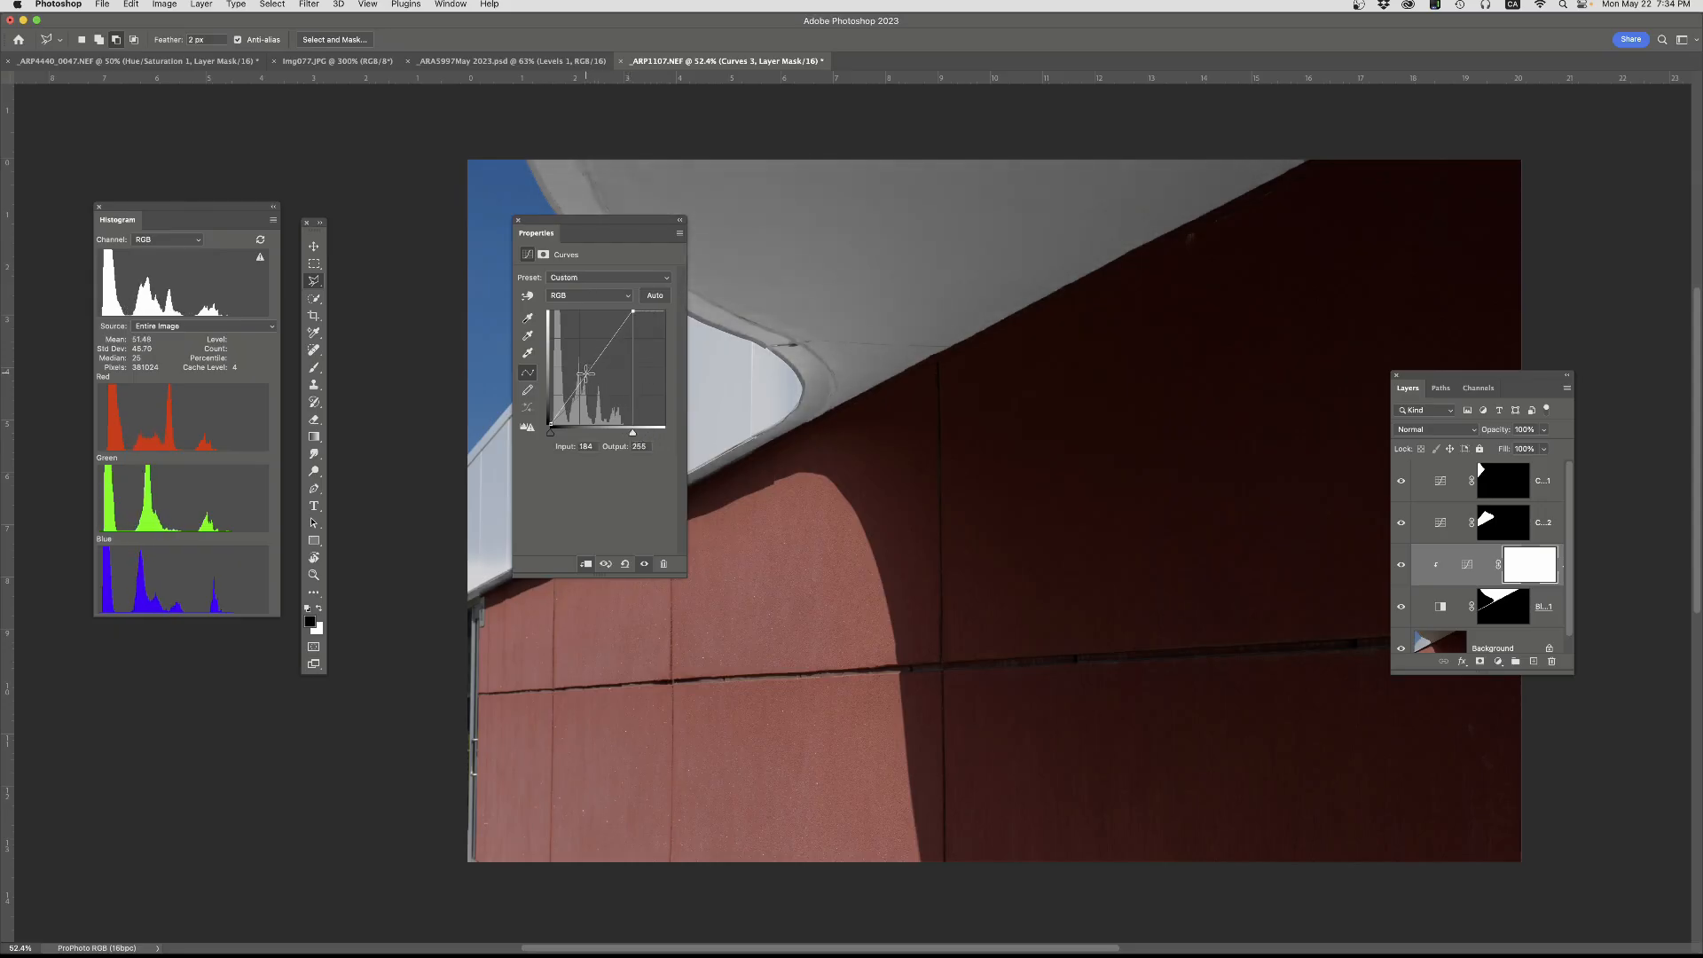
mouse_move(590, 367)
left_mouse_down()
mouse_move(651, 311)
mouse_move(576, 383)
left_mouse_up()
left_click(633, 311)
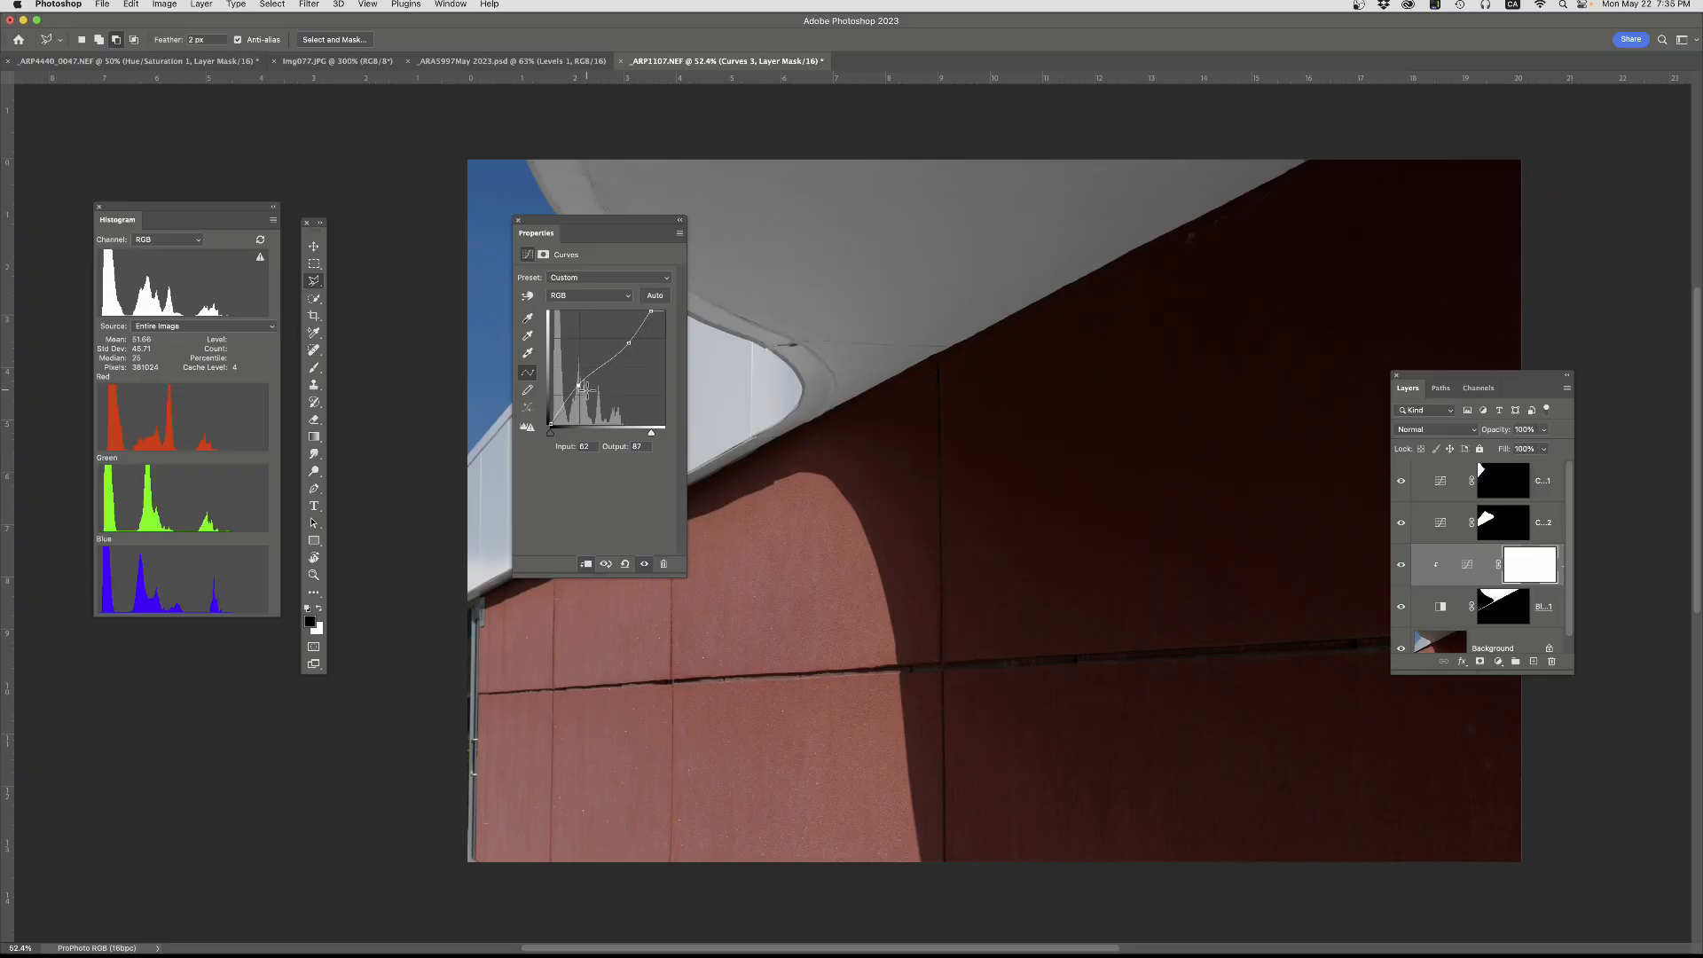
- Switch to the forest photo _ARP4440_0047.NEF and move the Properties panel away from the yellow leaves
left_click(490, 62)
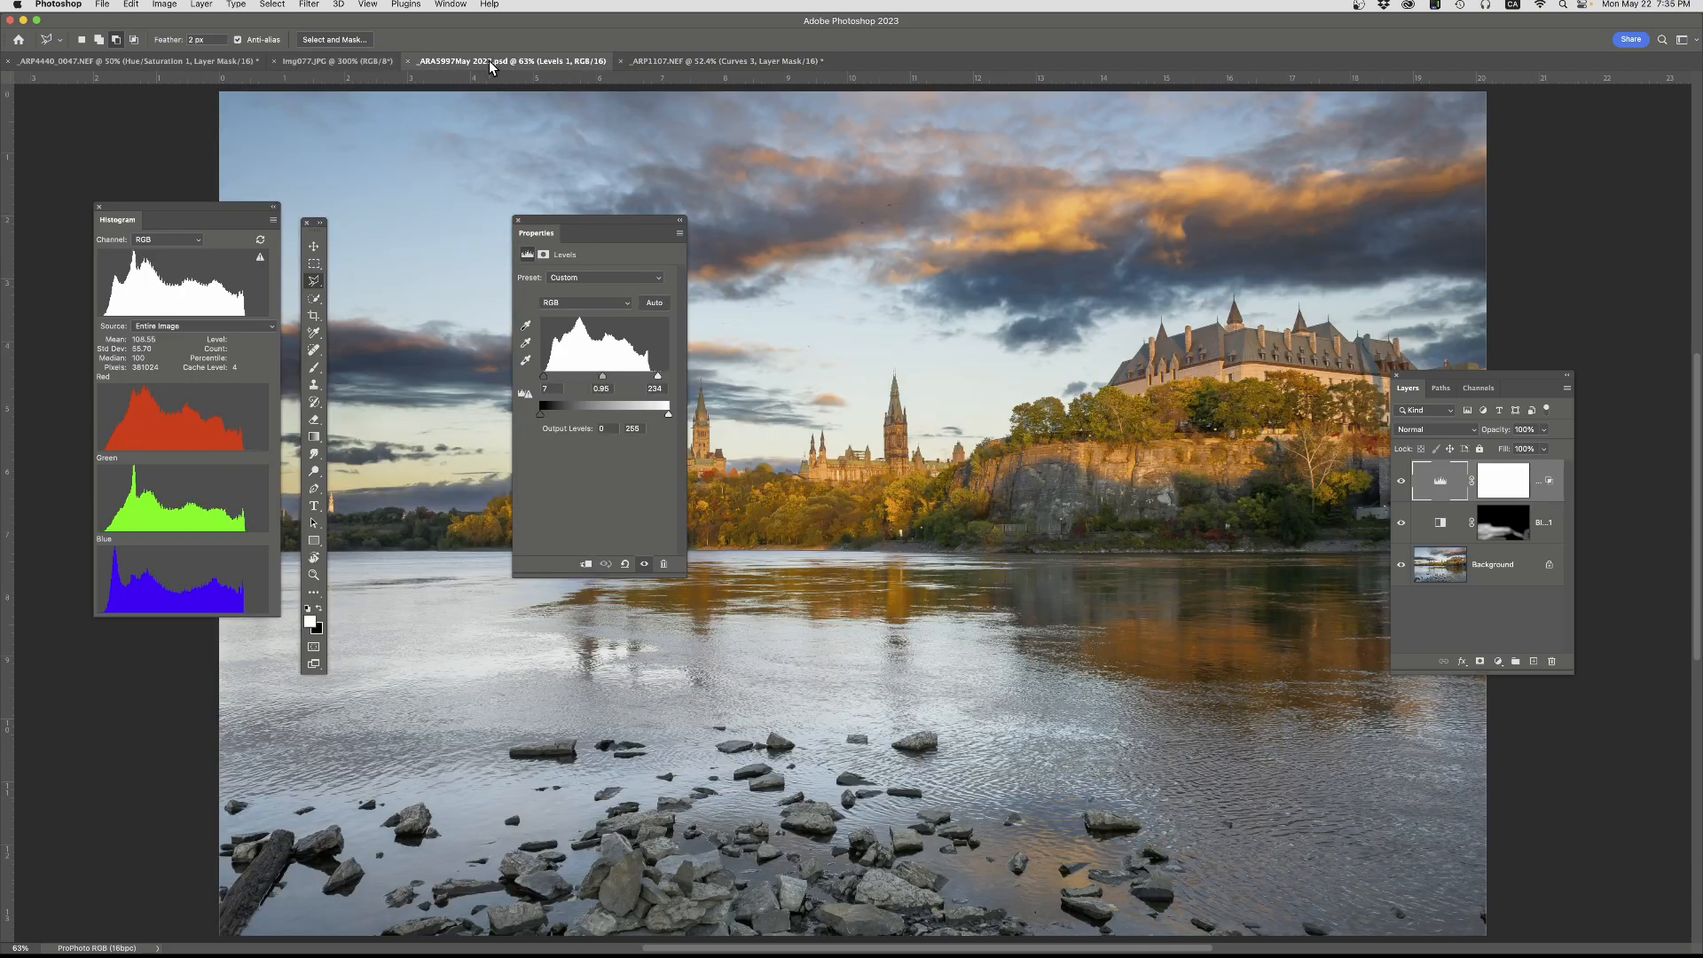
left_click(181, 66)
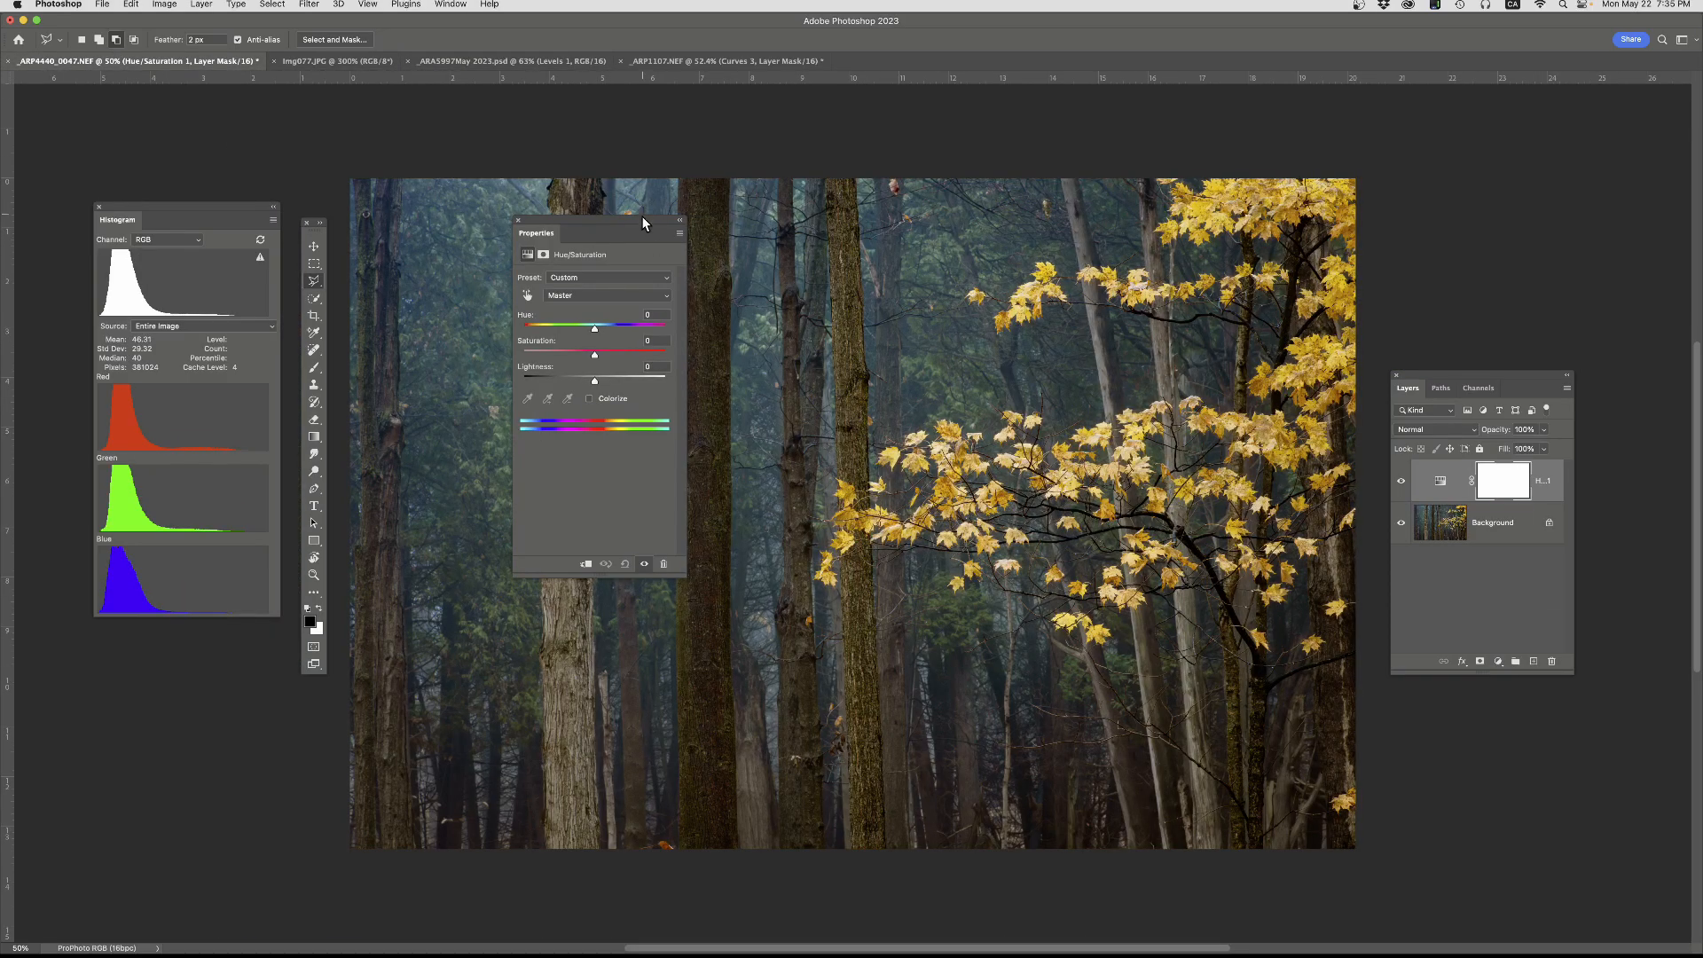
left_click_drag(641, 216, 303, 157)
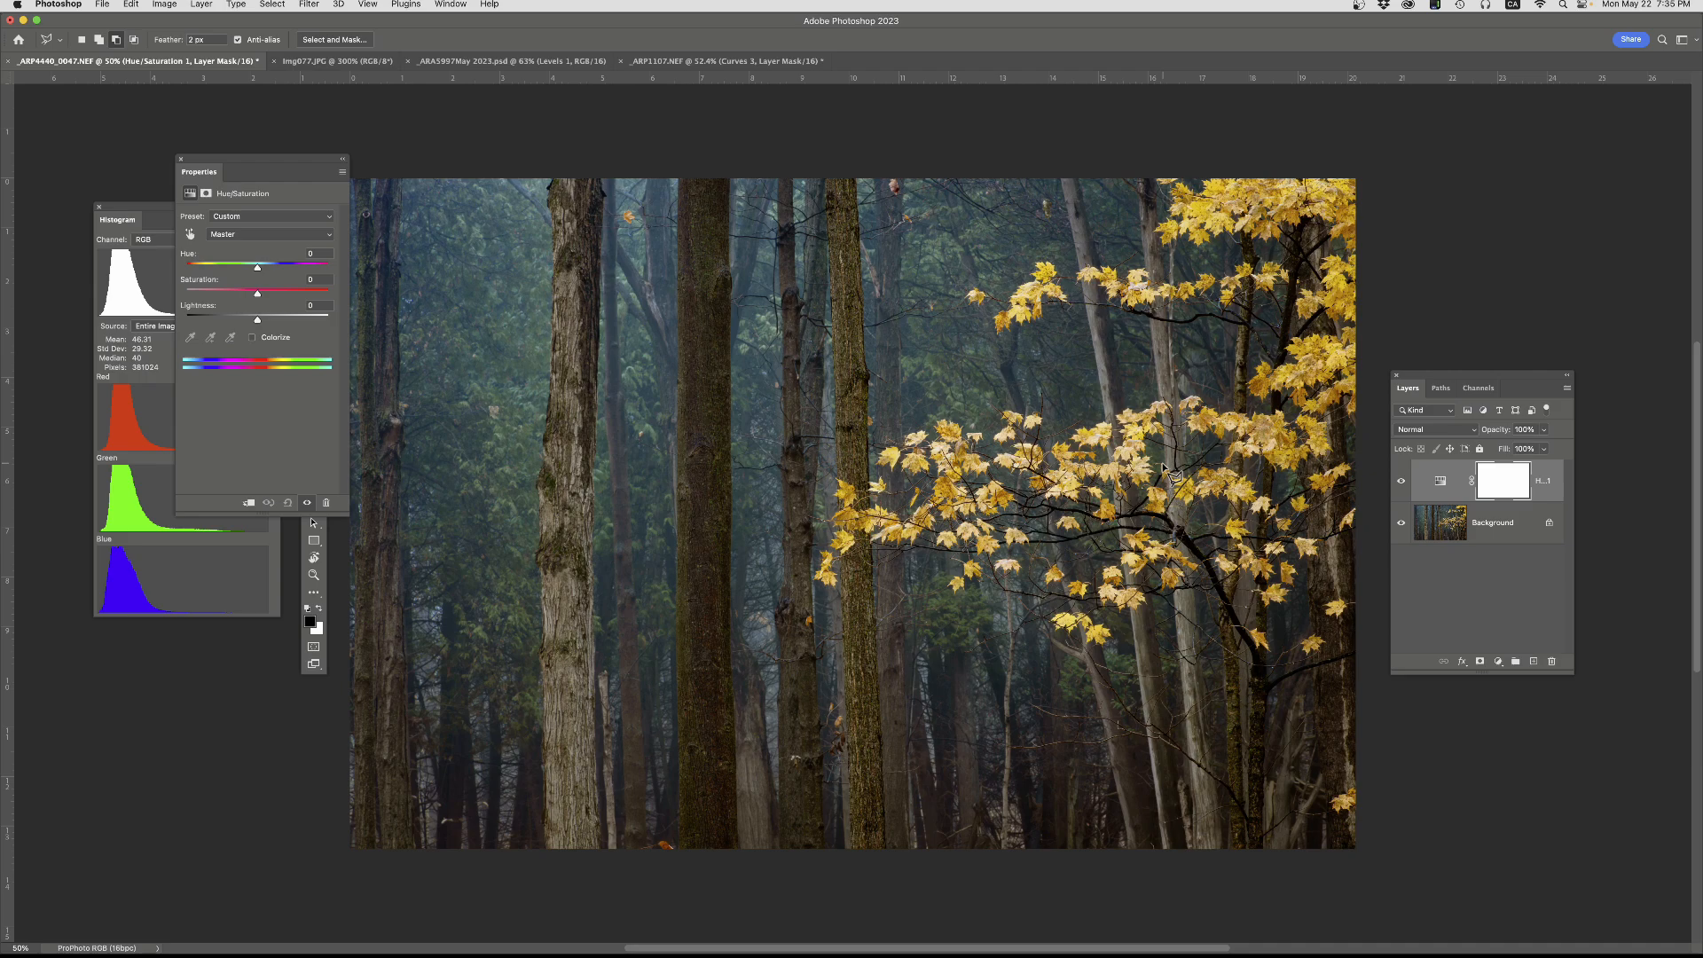
scroll(1163, 464, "up", 3)
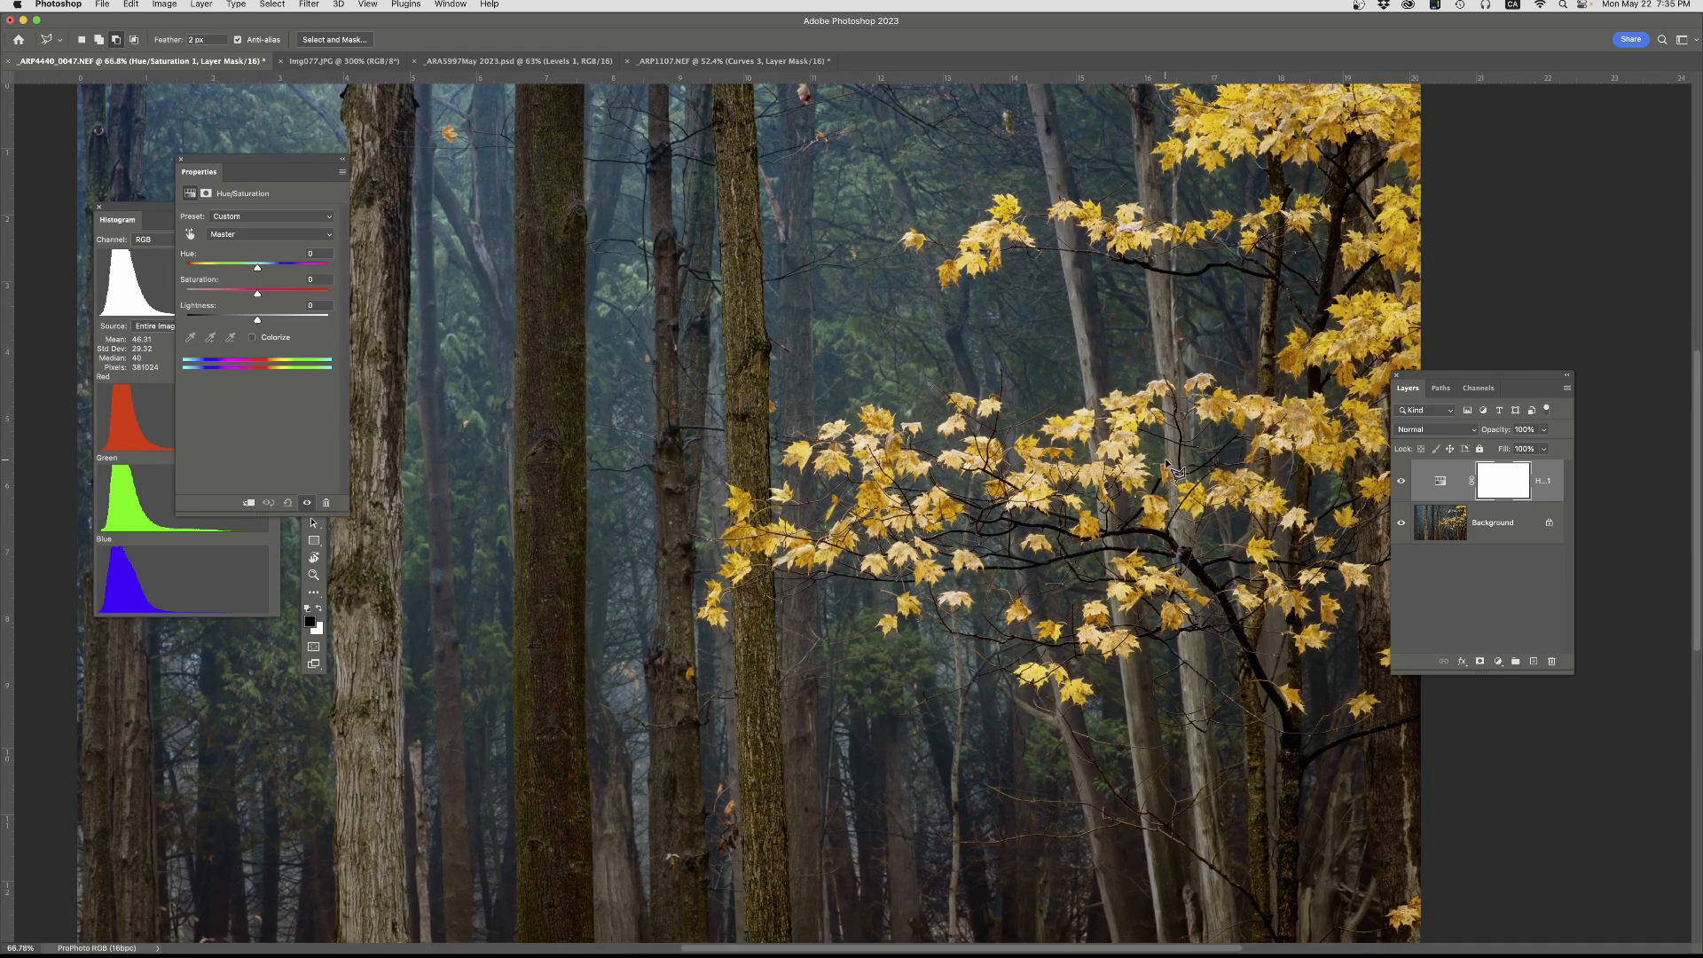
left_click_drag(1165, 460, 959, 463)
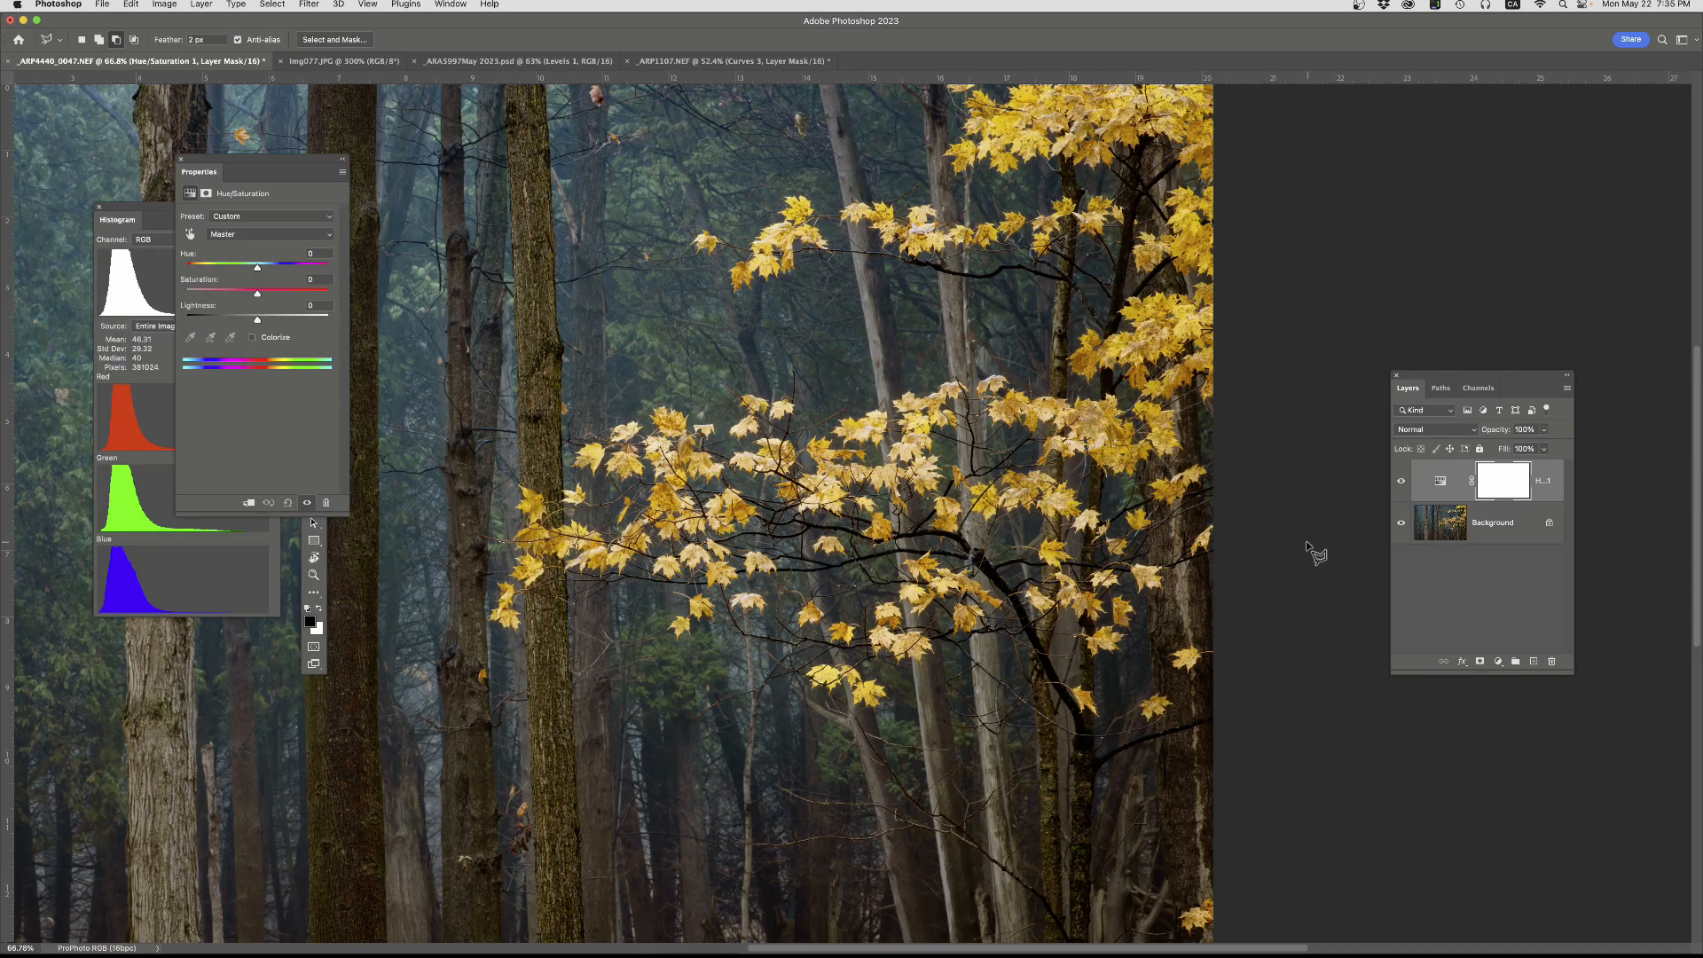
- Try raising and lowering the saturation of the yellow leaves with the Hue/Saturation on-image adjustment, and reset Yellows saturation to 0
left_click(1441, 482)
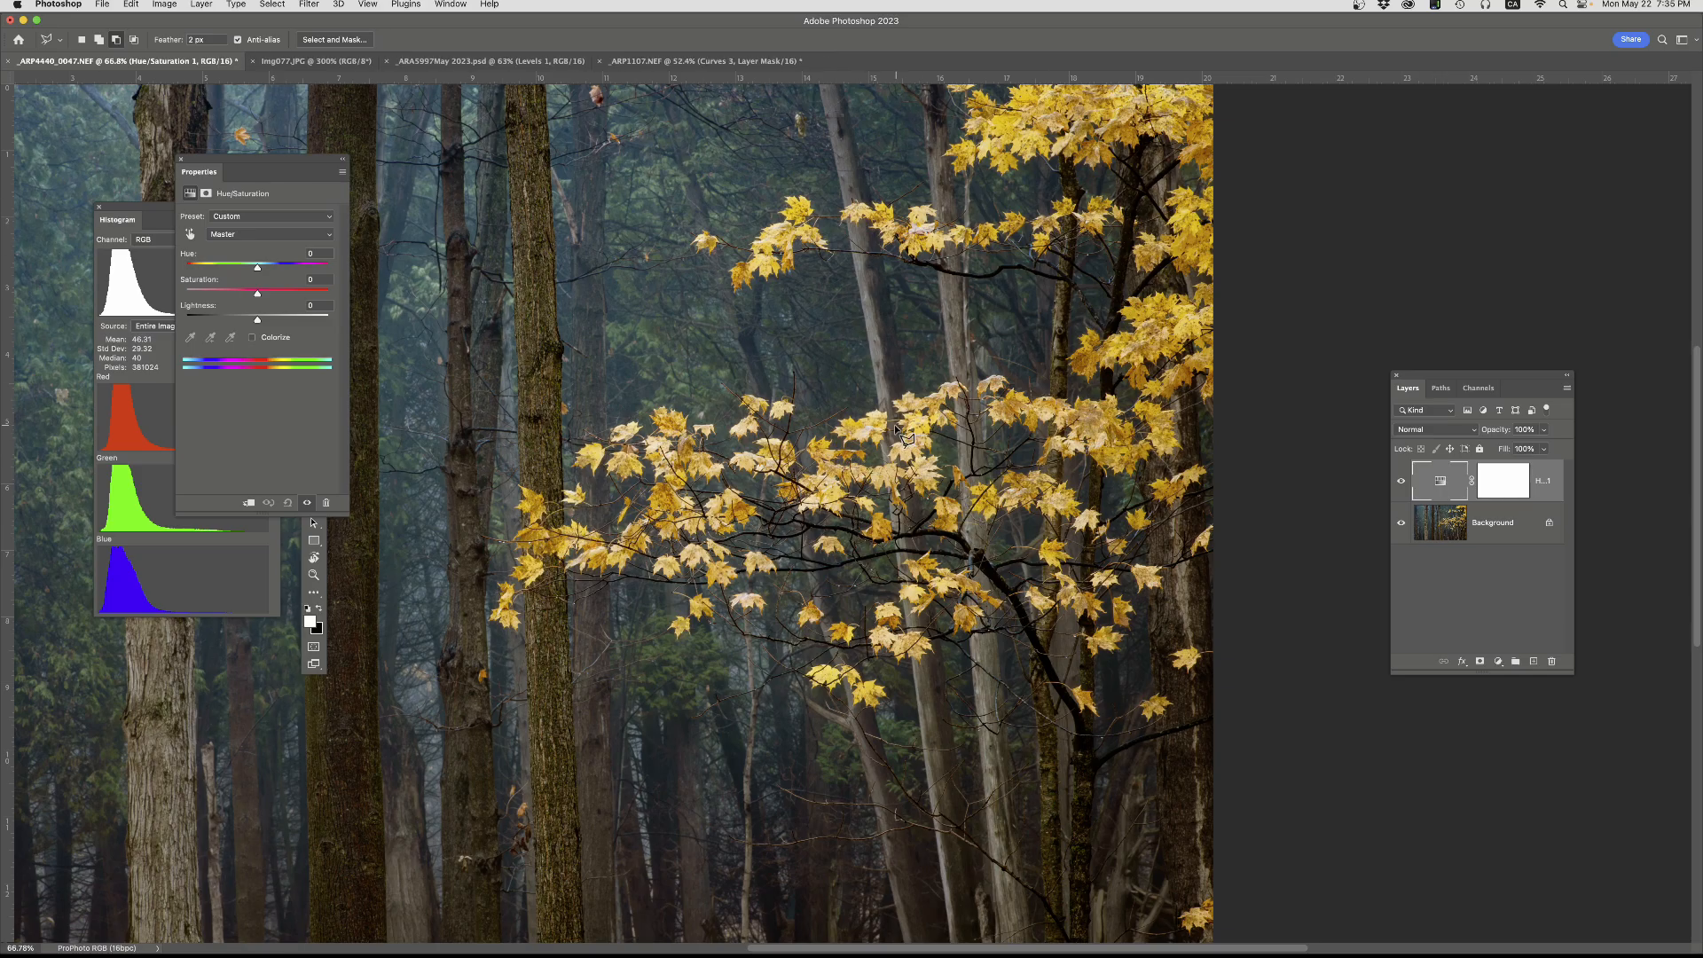
left_click(189, 235)
left_click(190, 236)
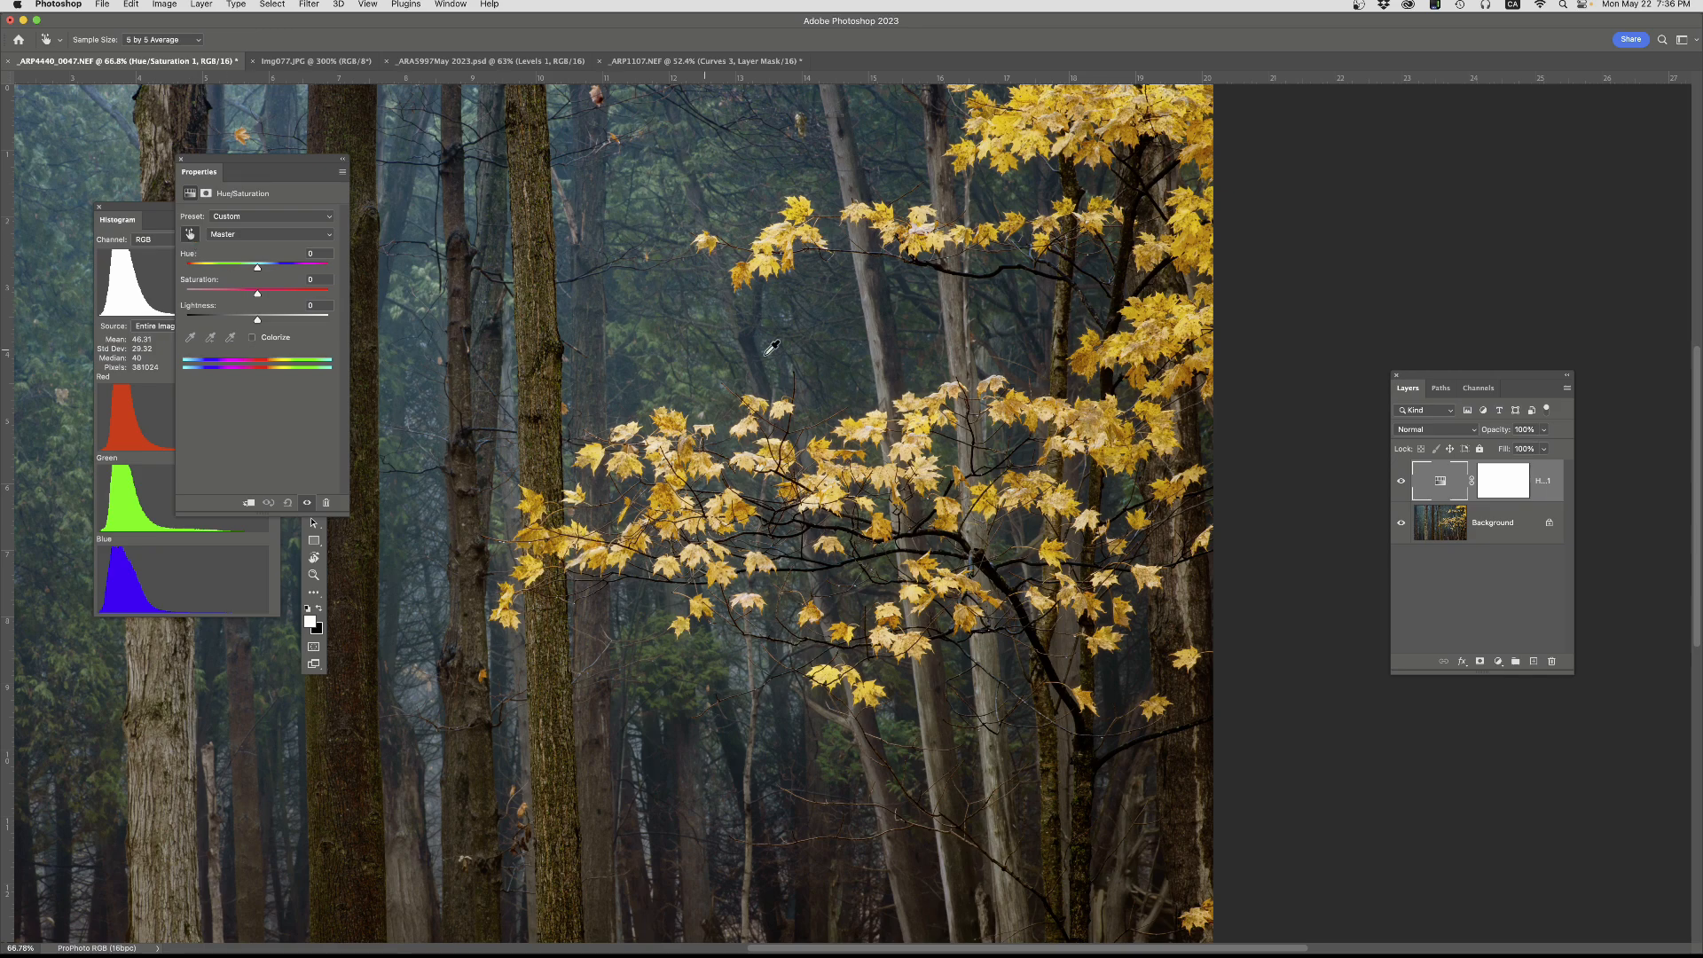
left_click(1045, 410)
mouse_move(1086, 428)
left_mouse_down()
mouse_move(1174, 419)
mouse_move(1076, 427)
left_mouse_up()
left_click_drag(1075, 420, 1143, 416)
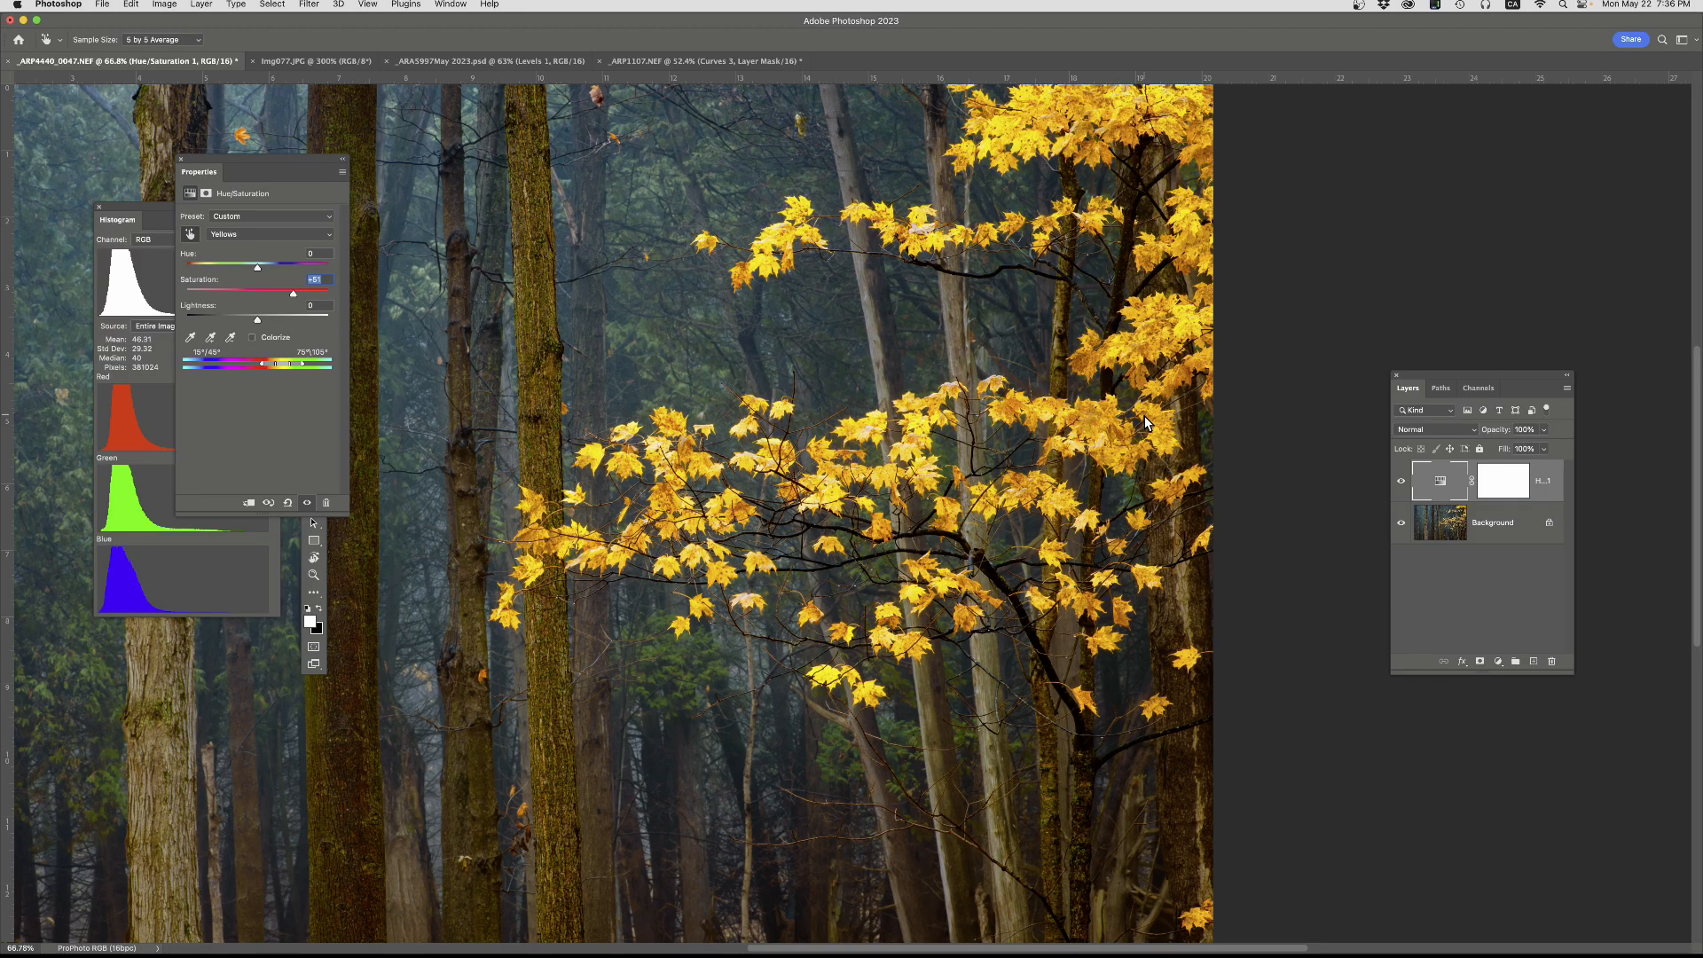
left_click_drag(1116, 424, 1060, 428)
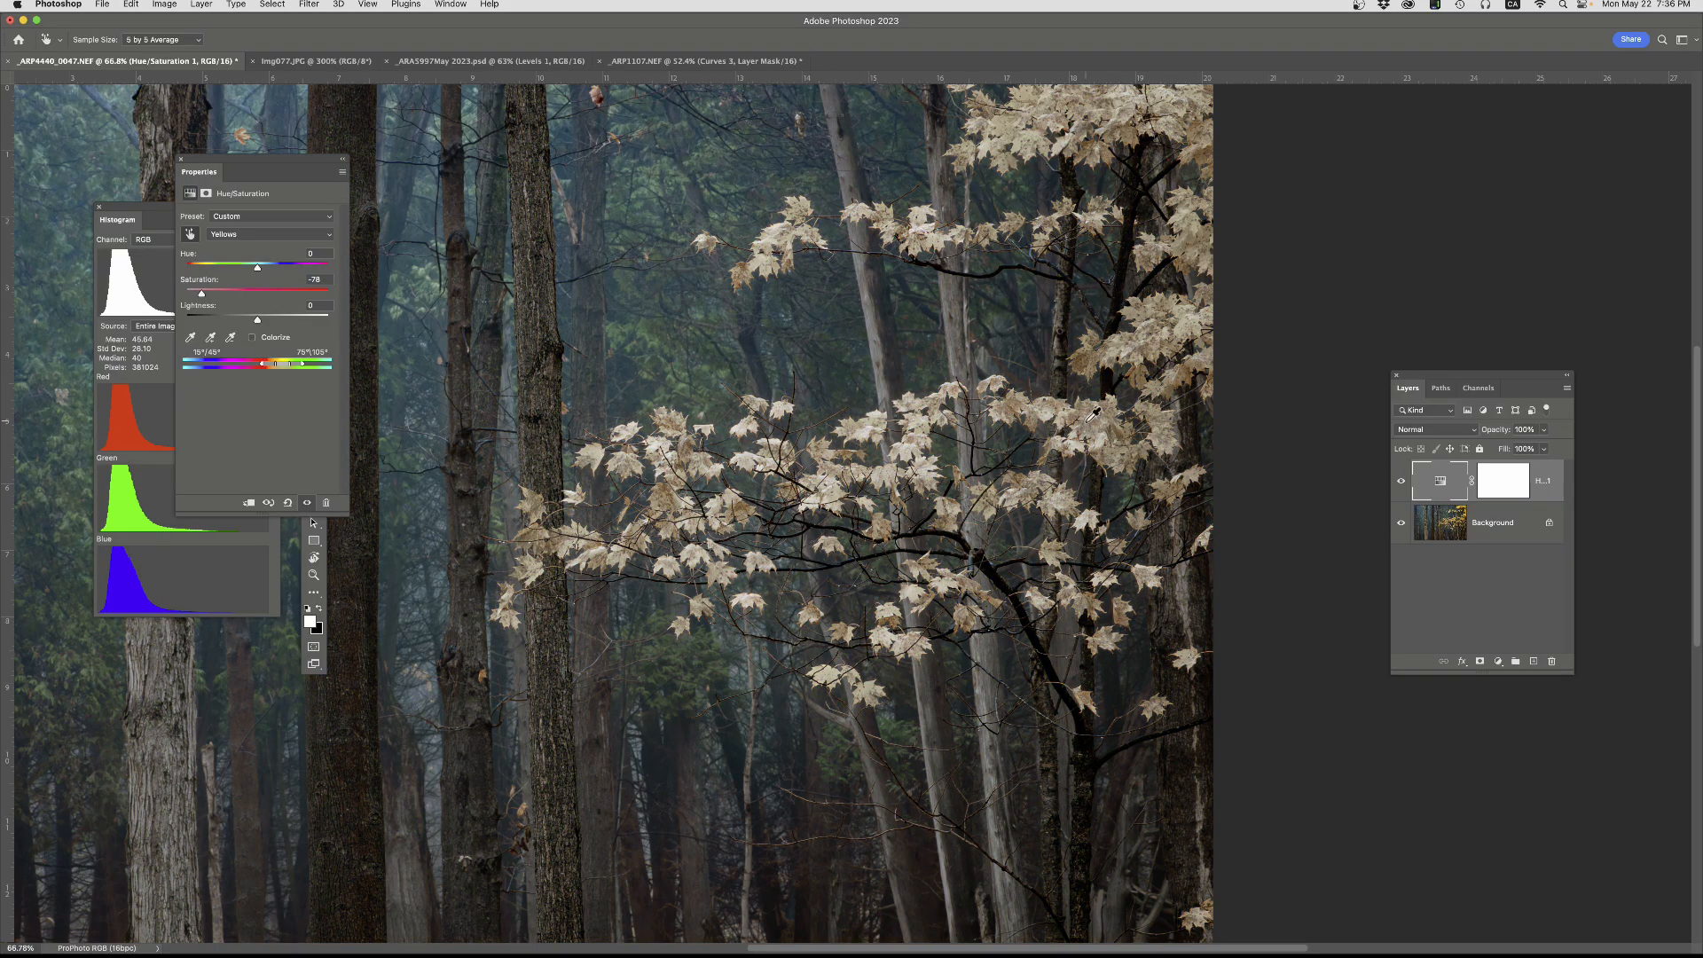
double_click(203, 296)
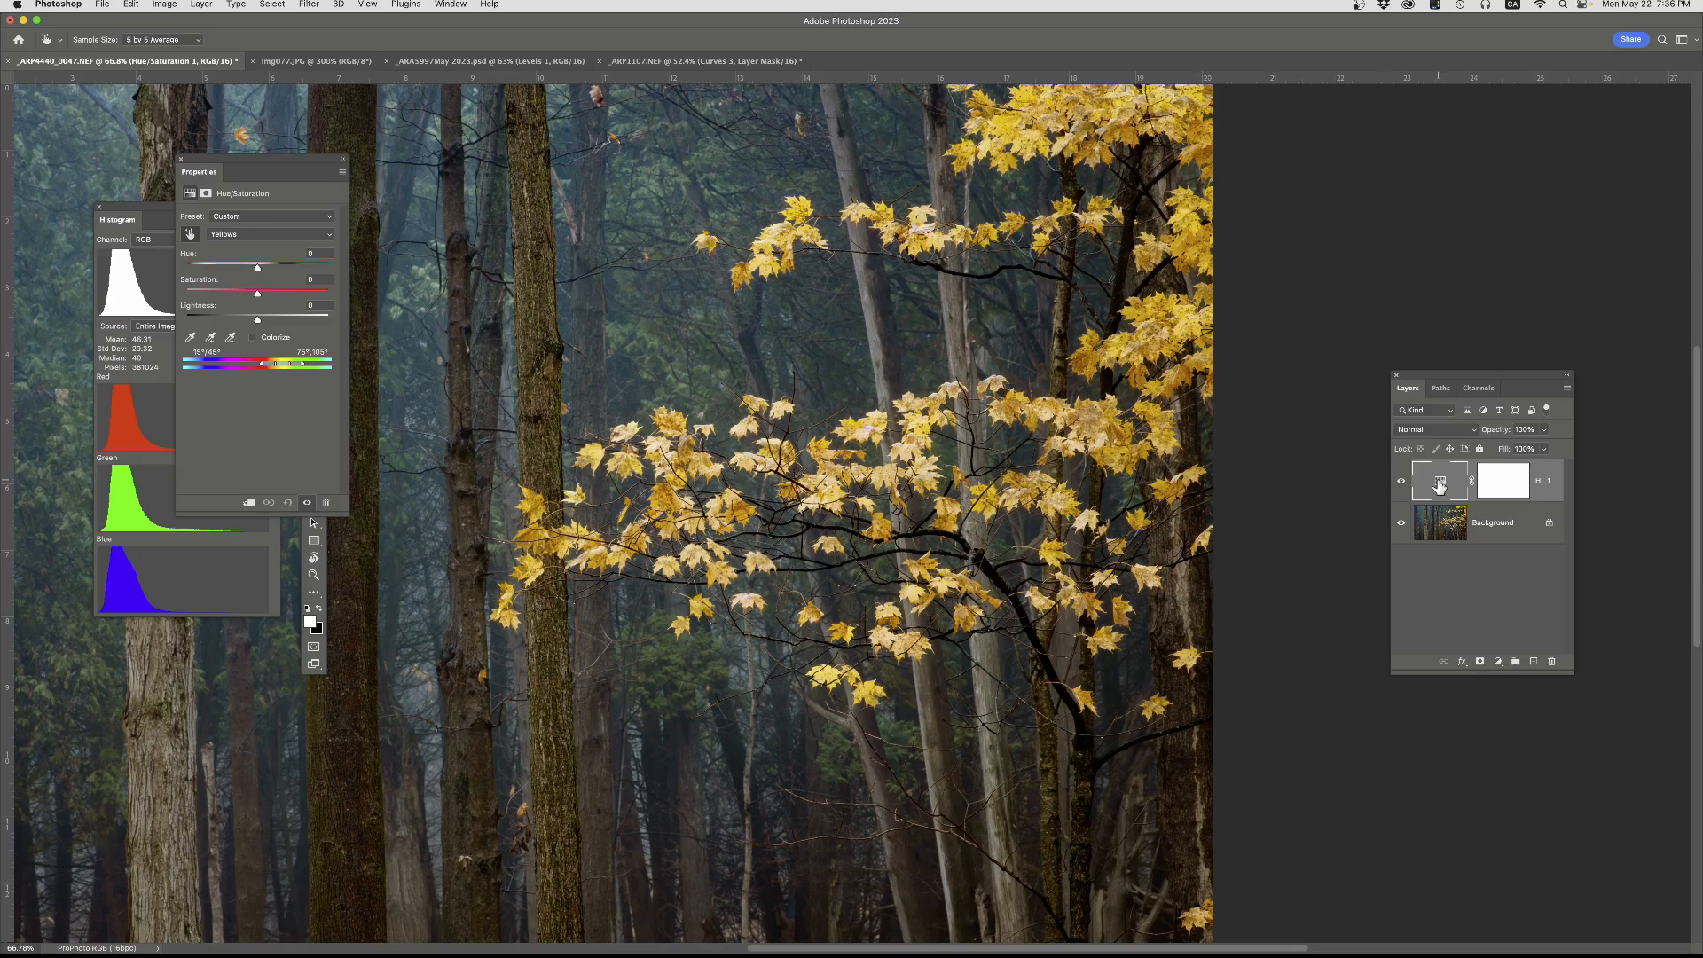
- Delete the Hue/Saturation adjustment layer and start a Color Range selection with the Grayscale selection preview
left_click_drag(1440, 483, 1556, 665)
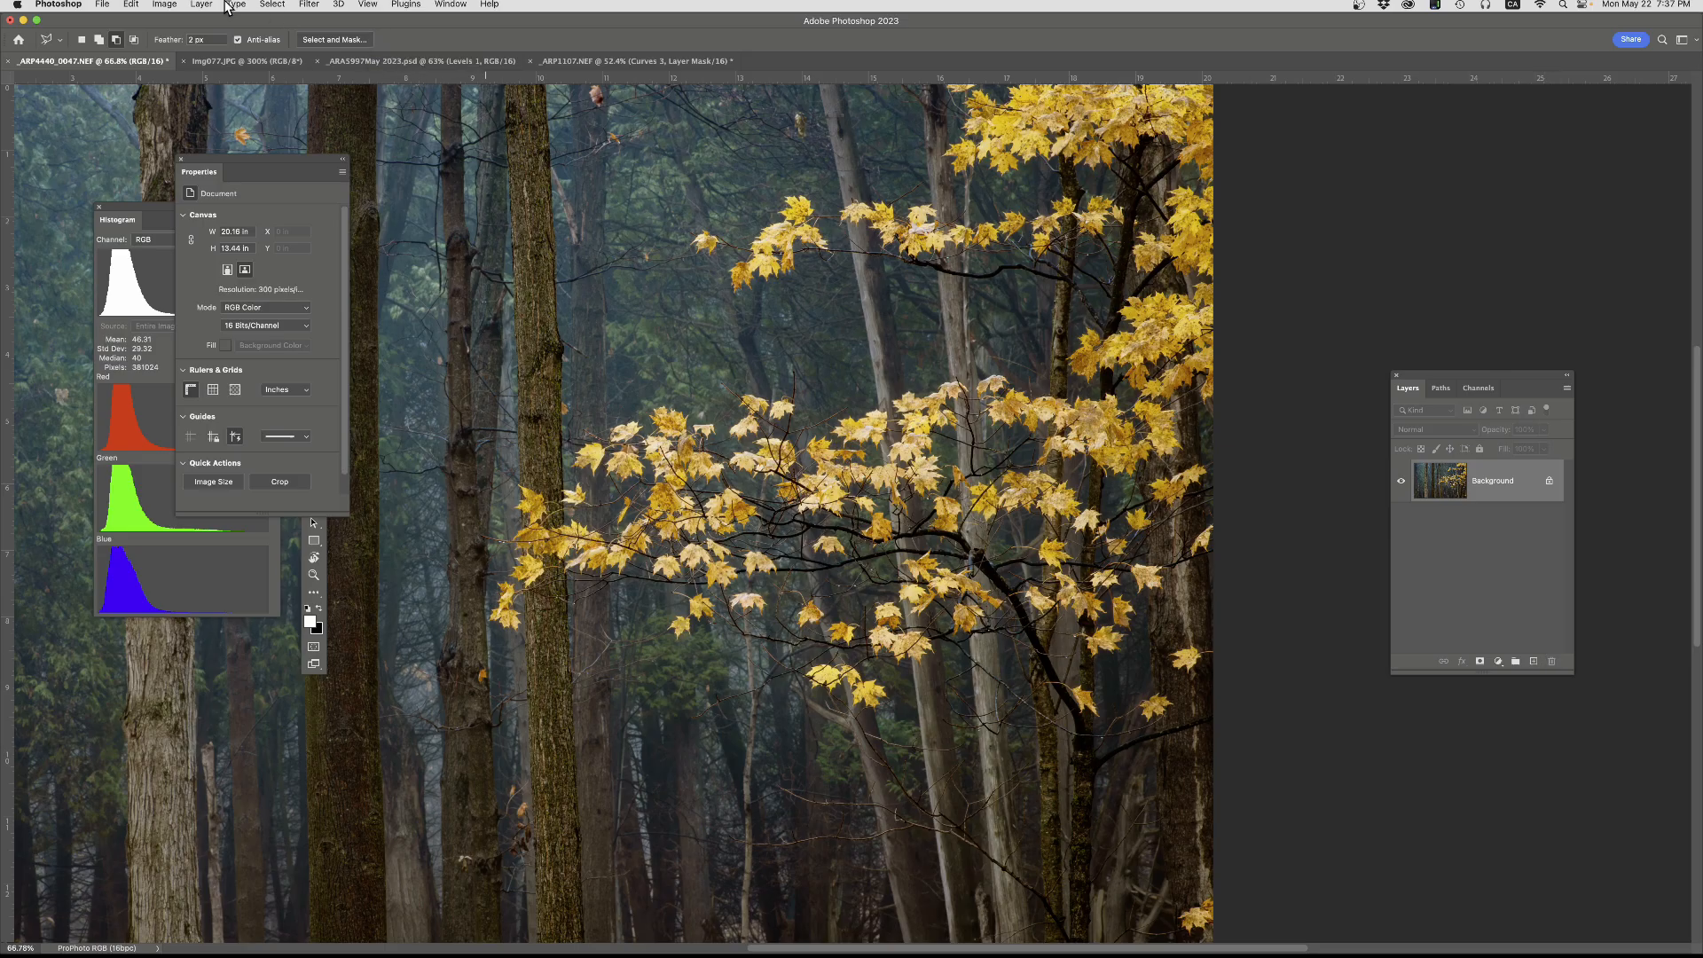
left_click(272, 5)
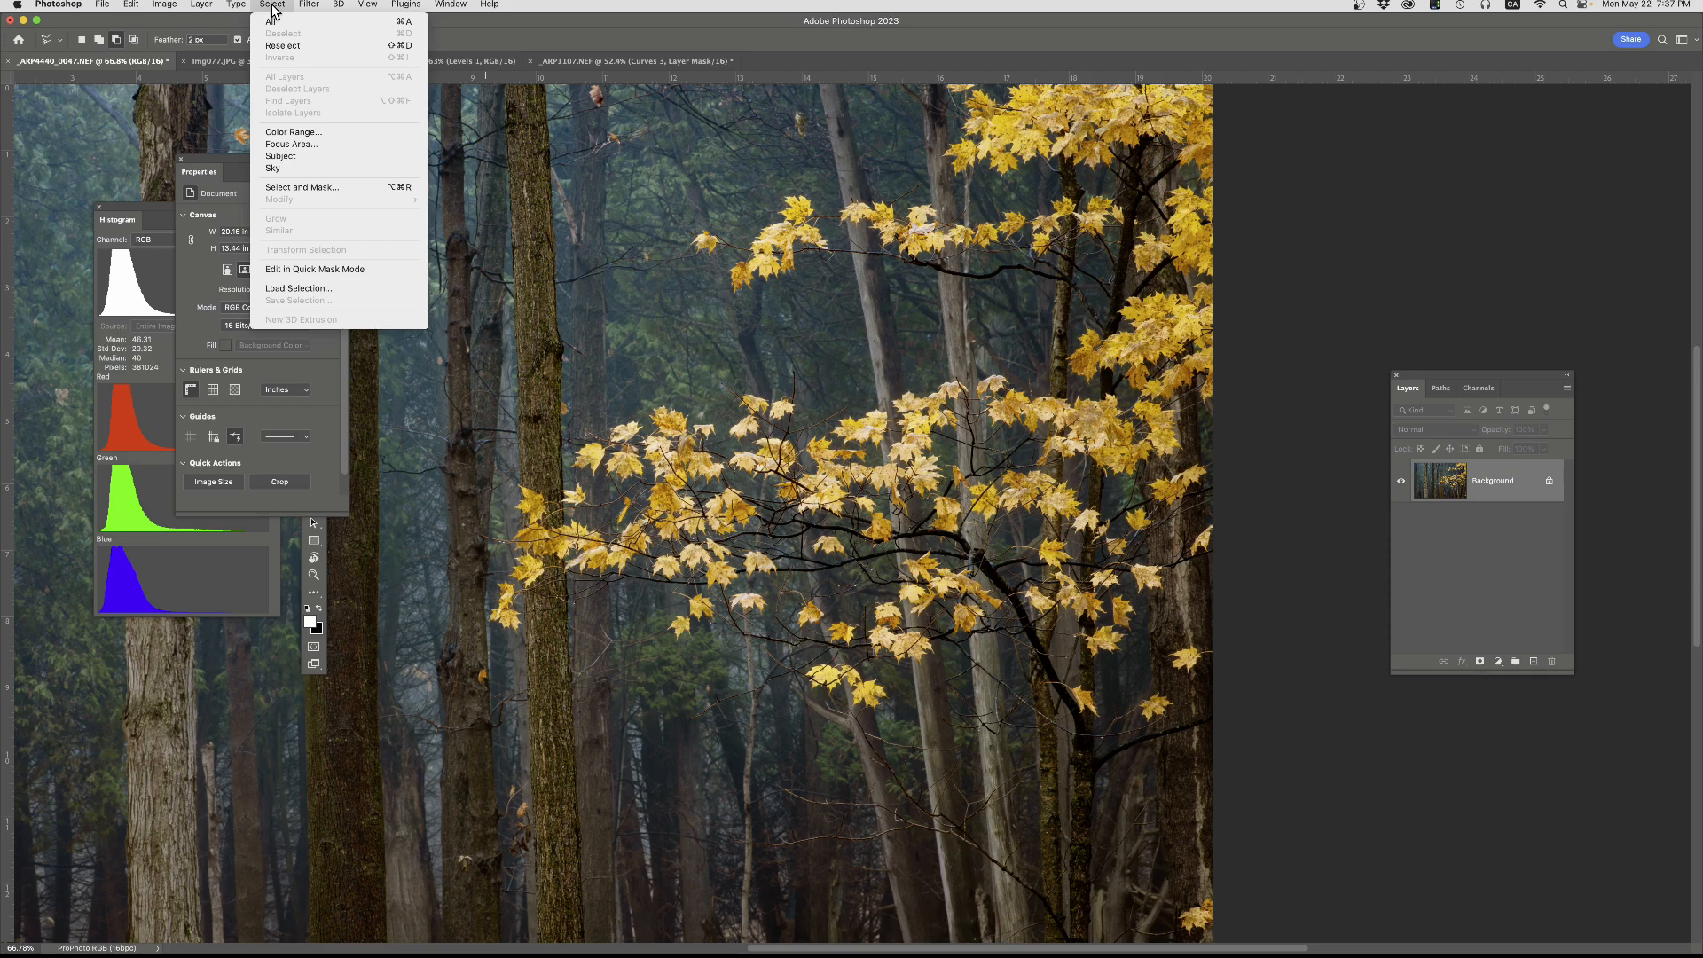
left_click(321, 134)
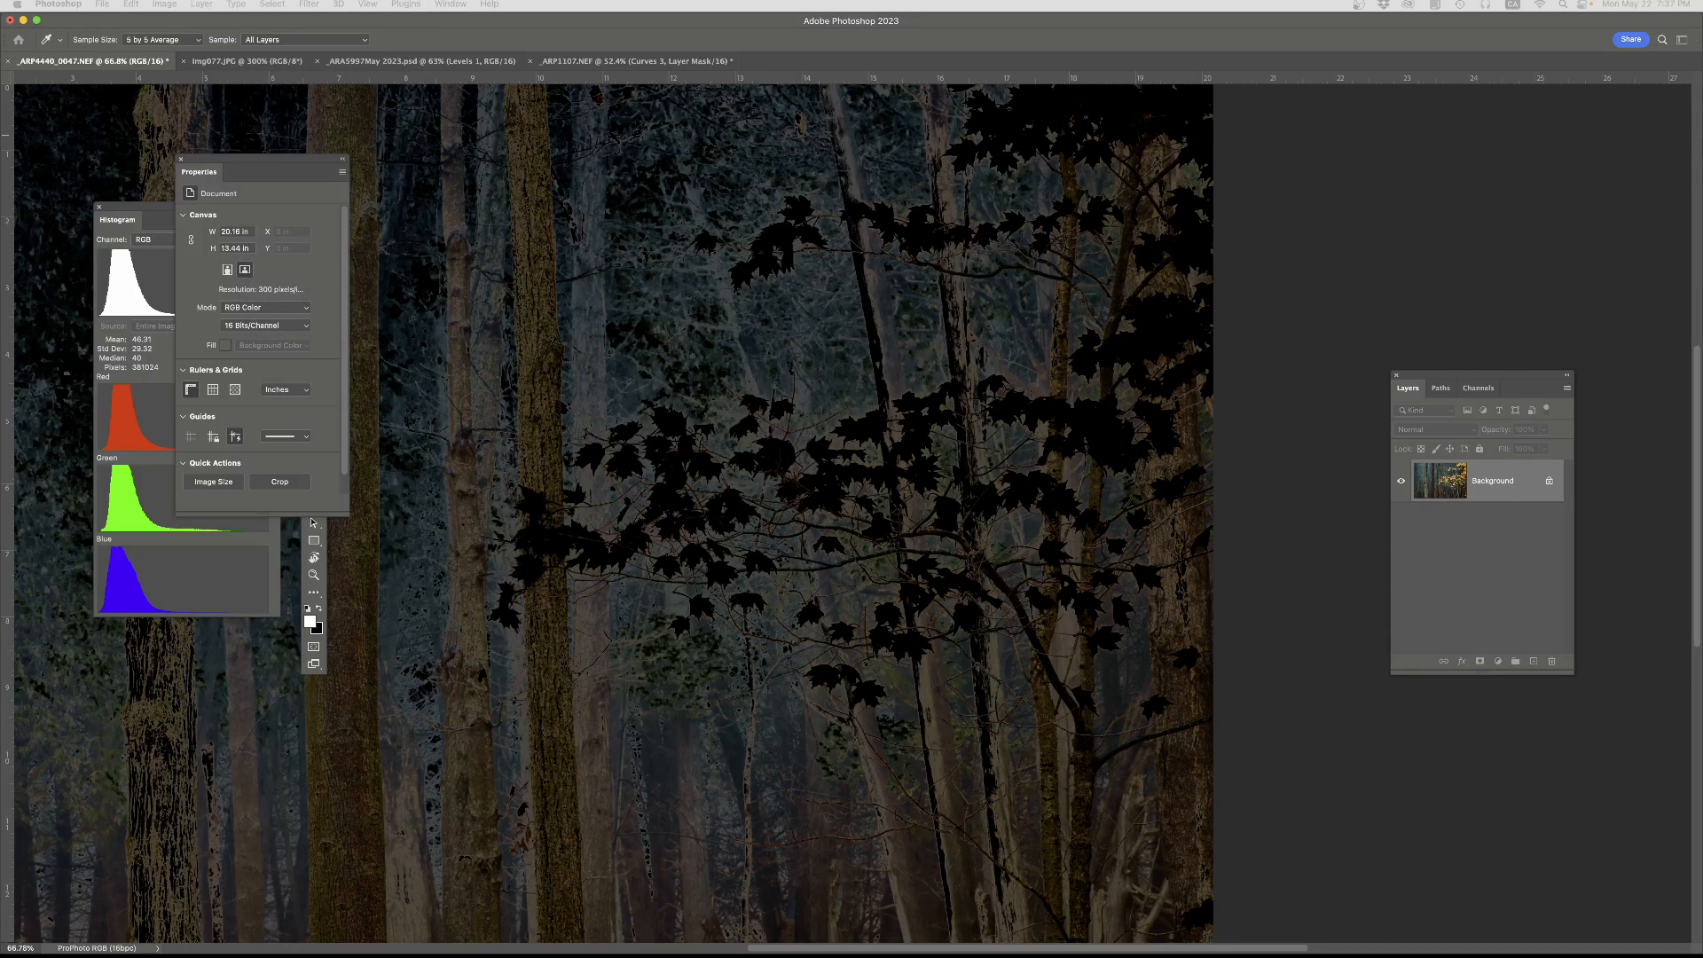
left_click_drag(1485, 212, 535, 175)
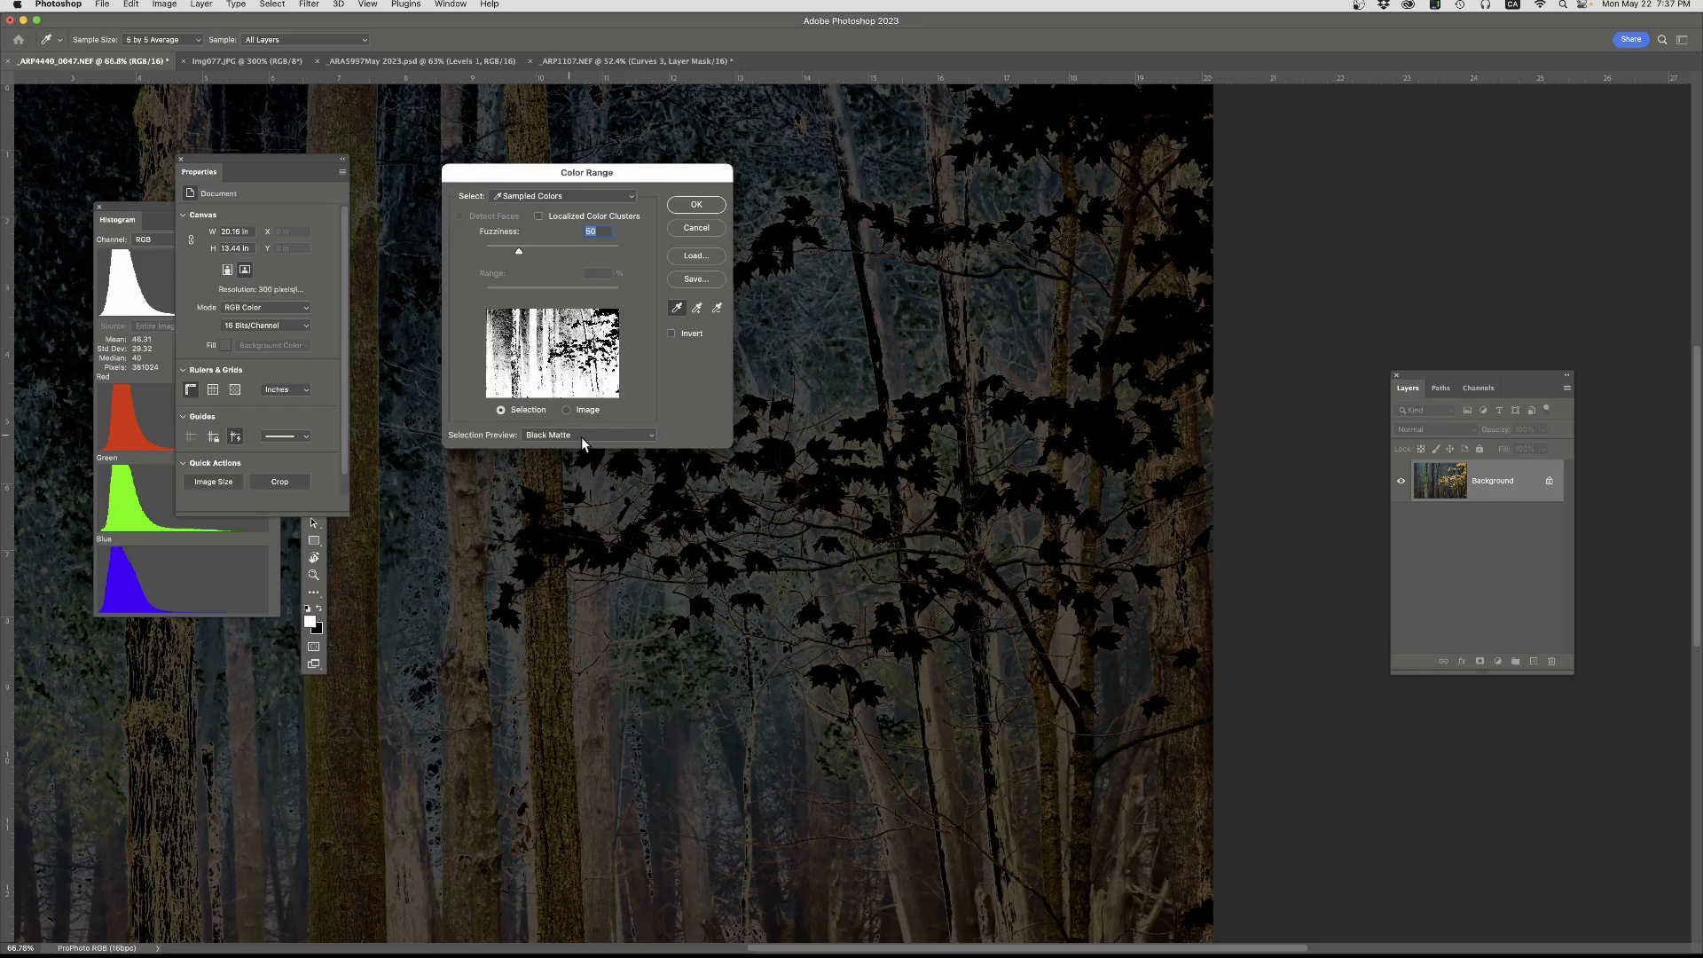
left_click(624, 436)
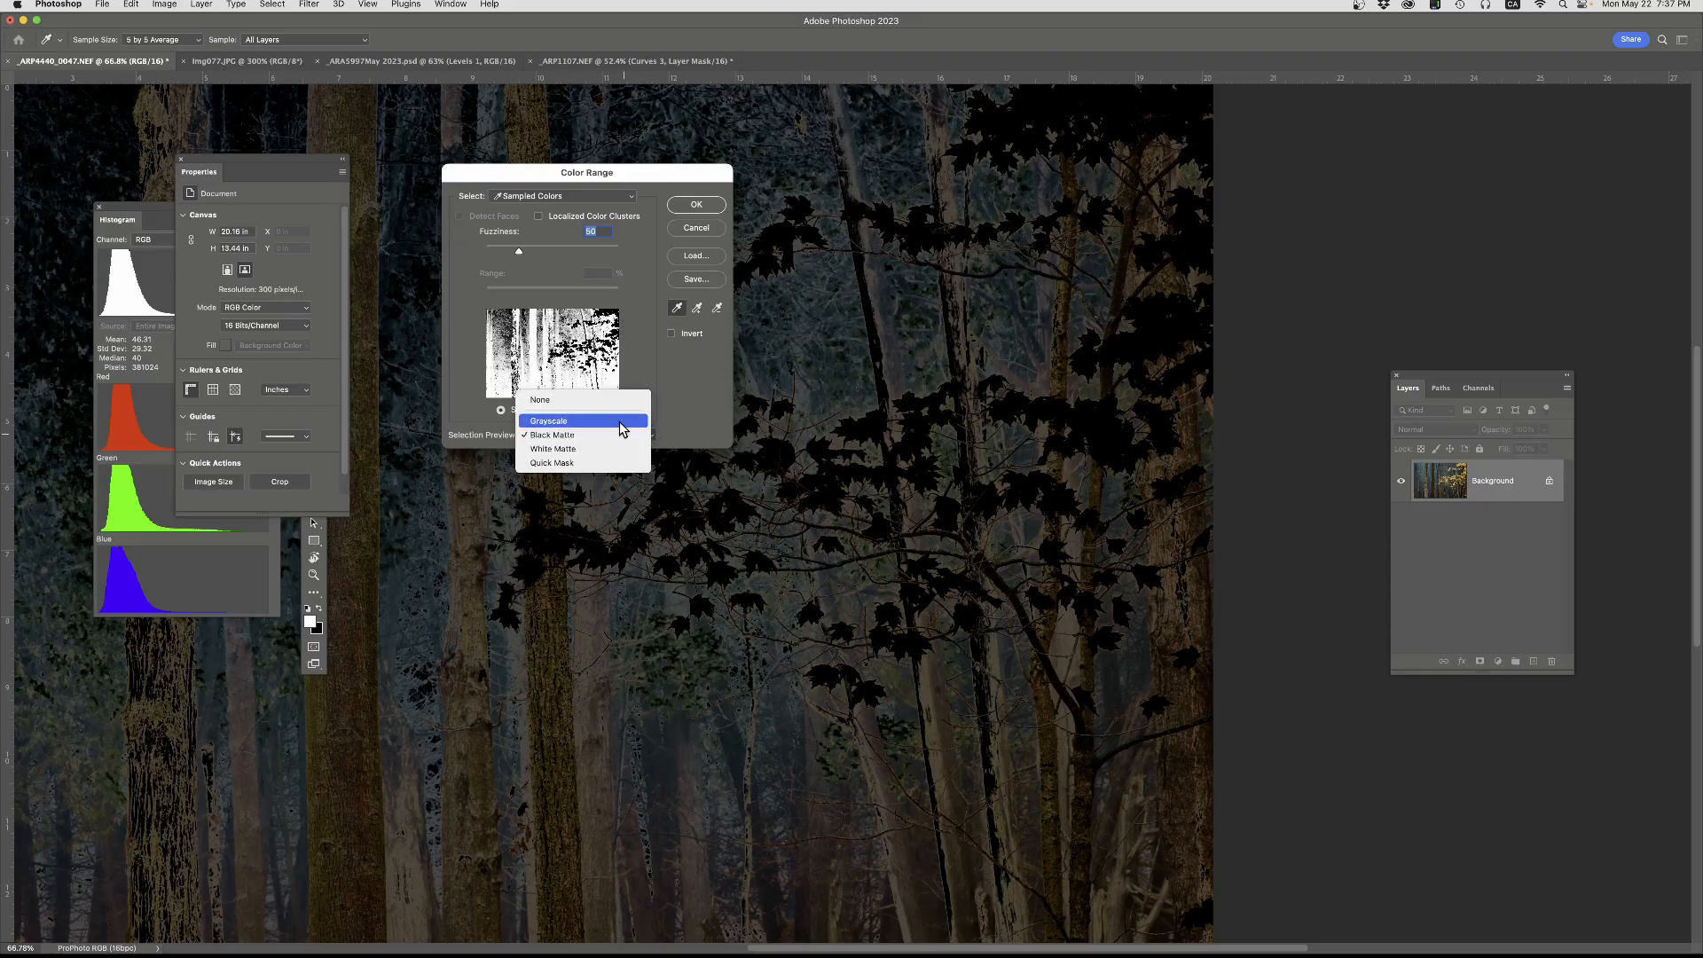
left_click(619, 422)
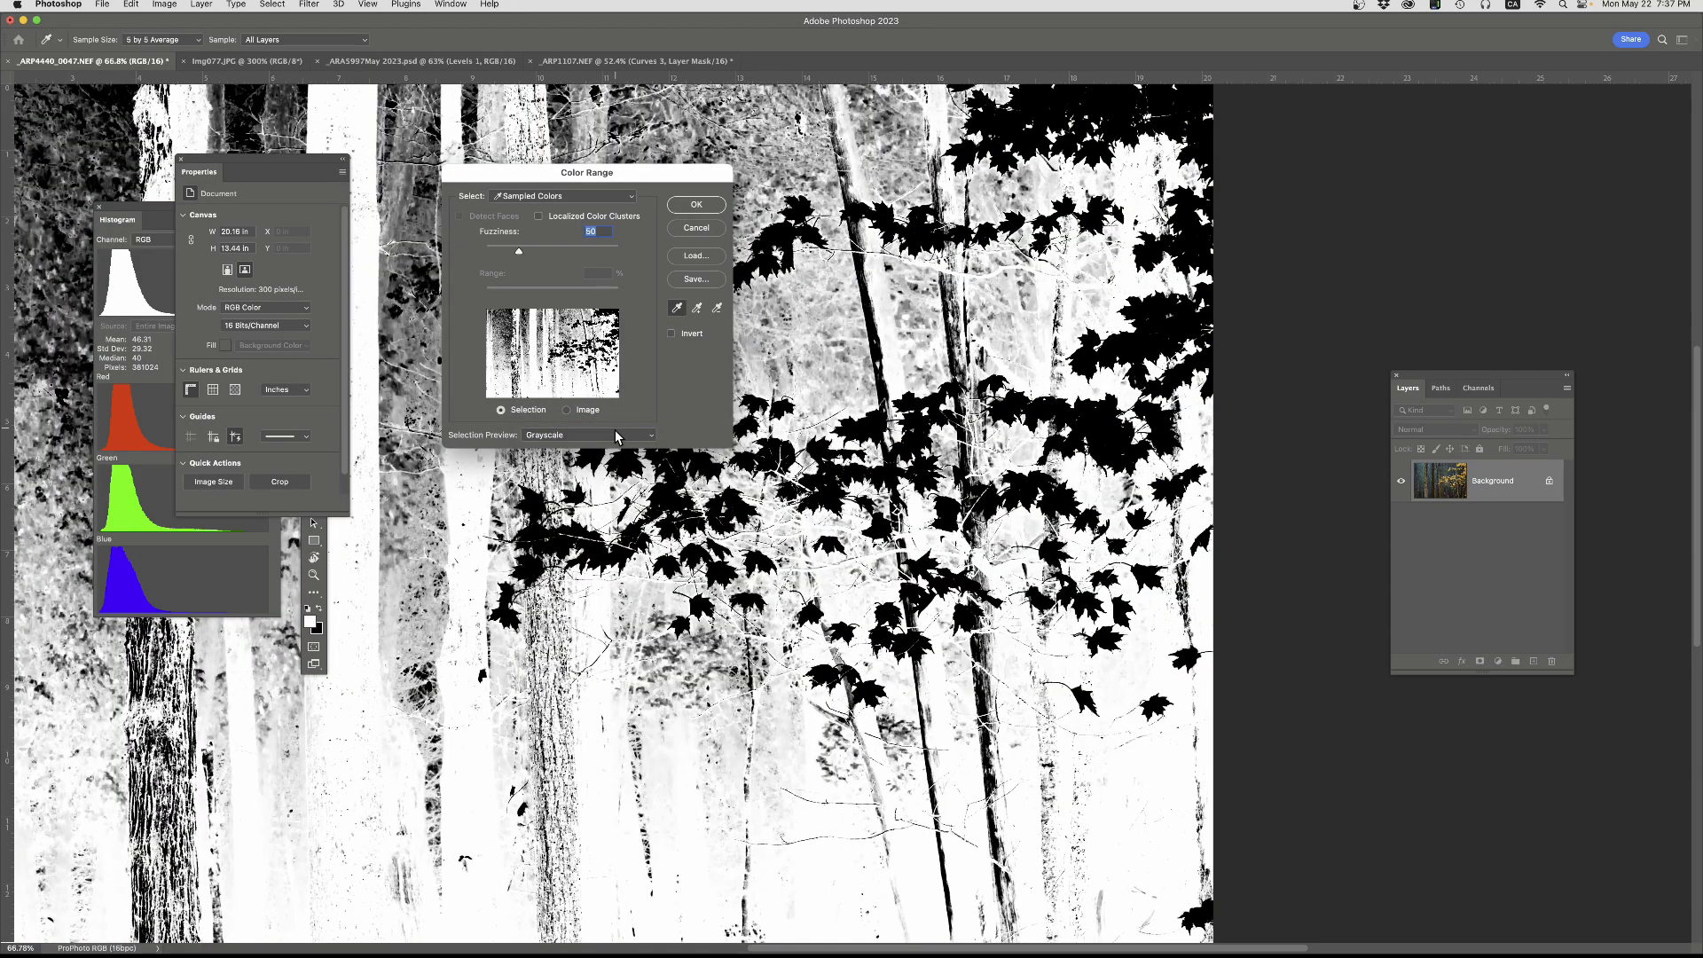
- Compare the White Matte, Quick Mask and None selection previews with Grayscale, and return to Grayscale
left_click(615, 432)
left_click(580, 461)
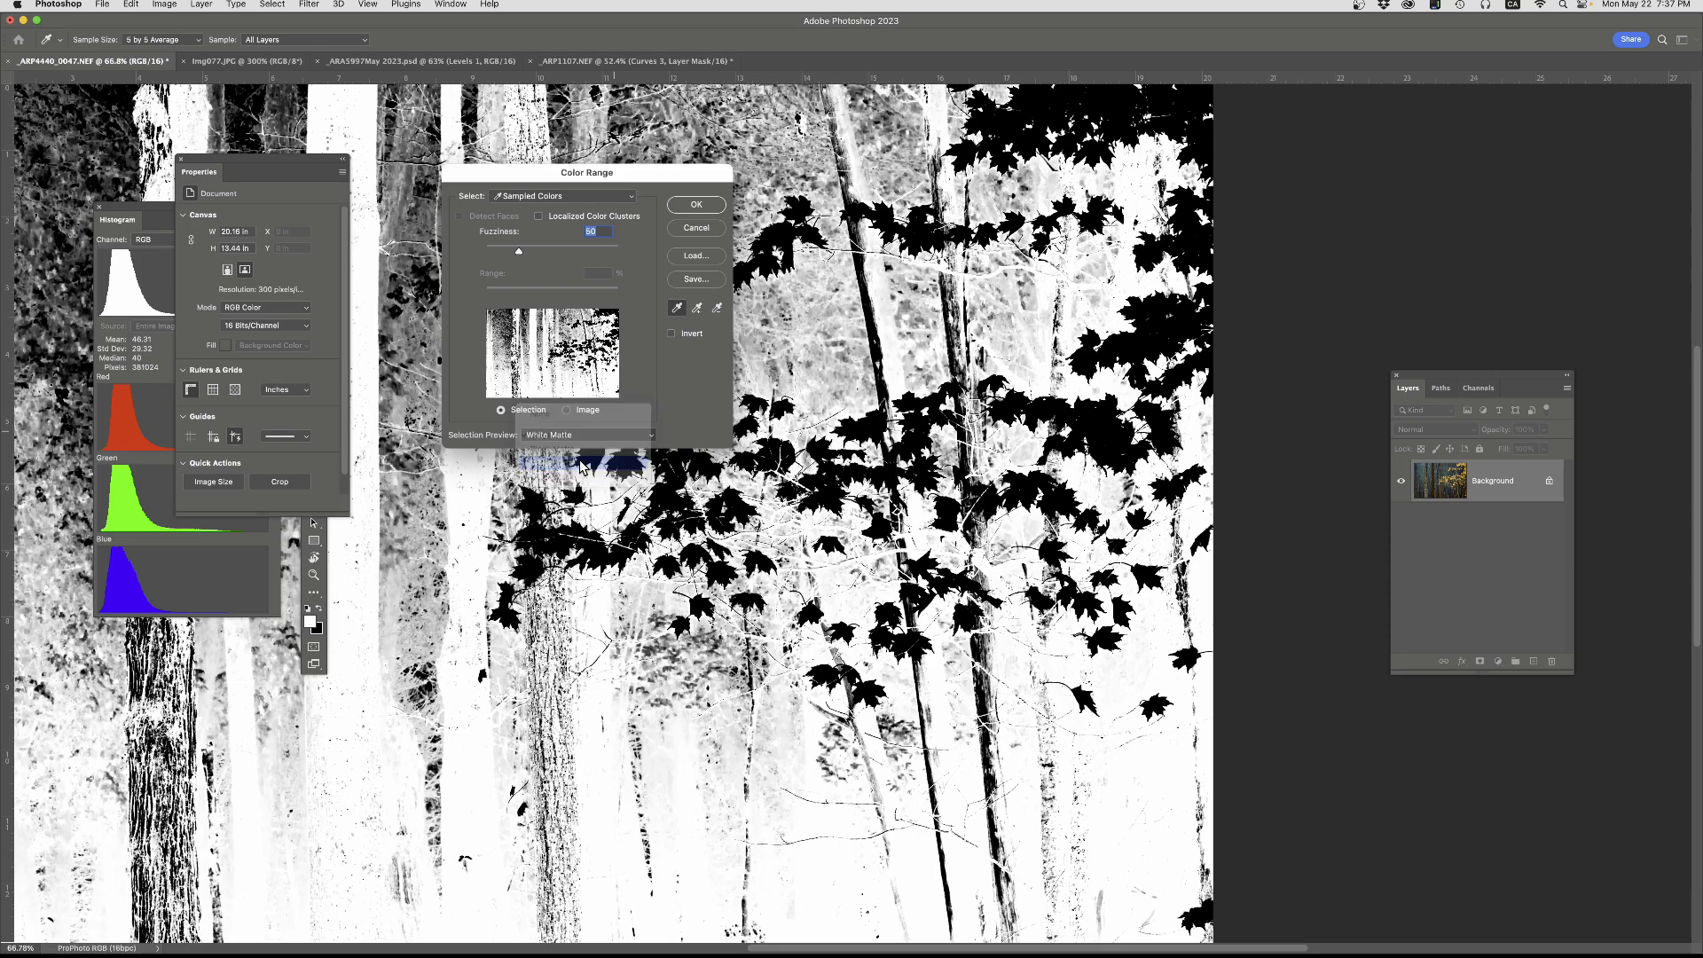
left_click(610, 434)
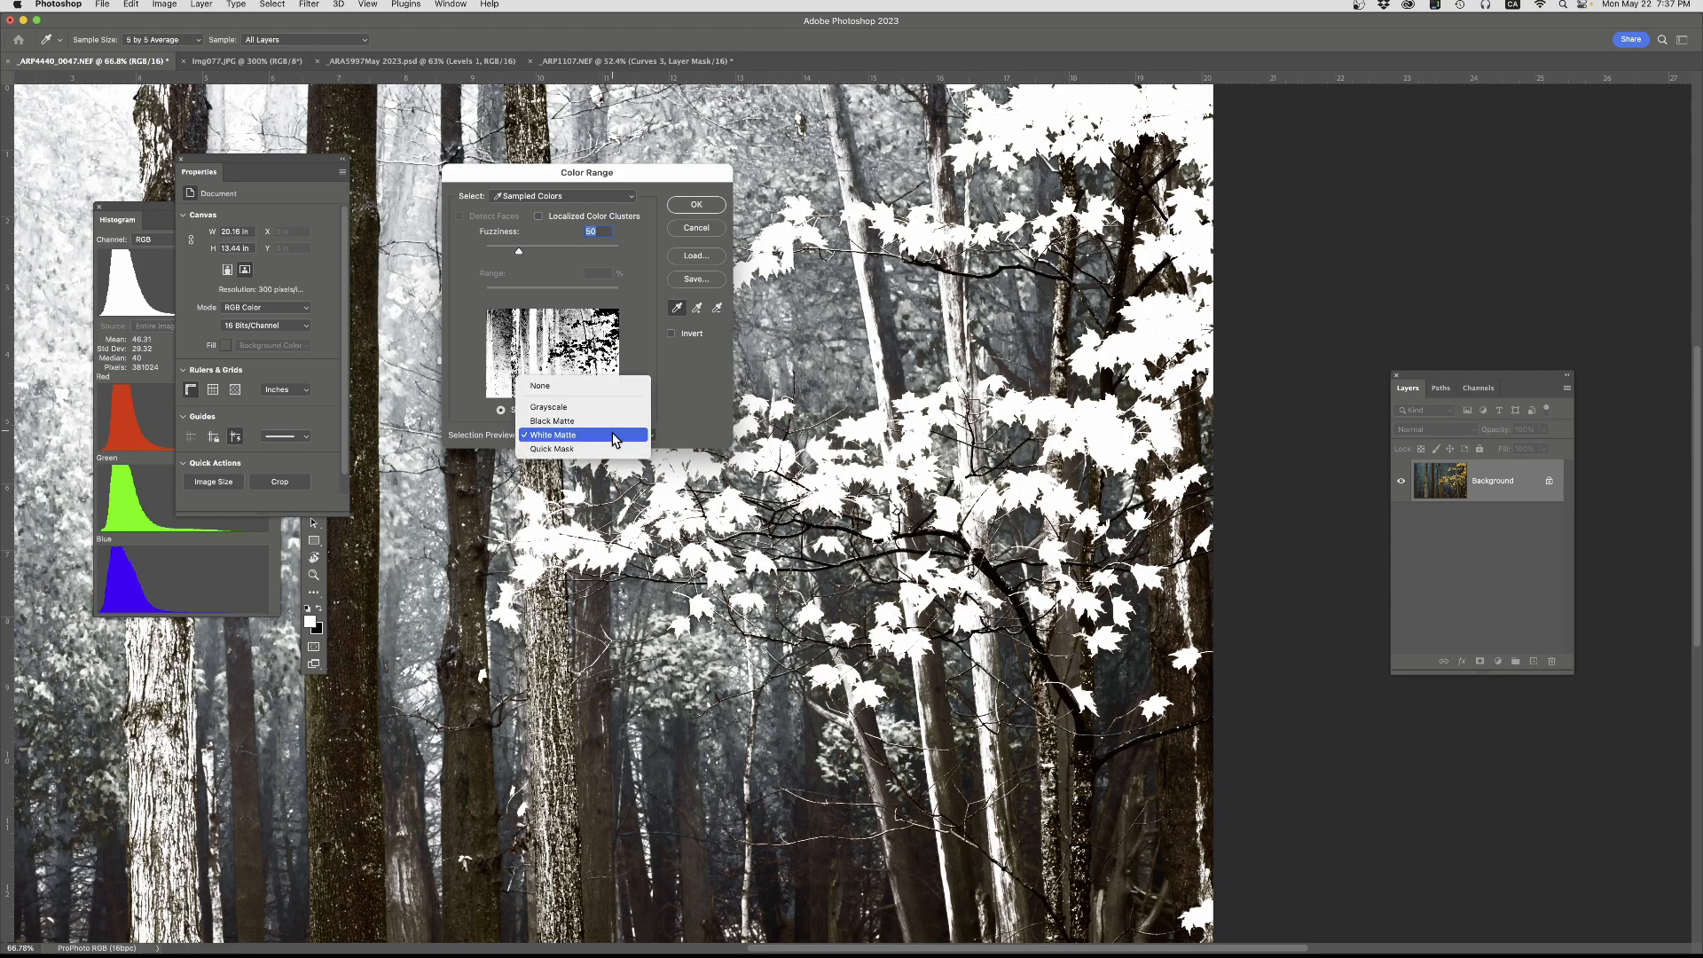
left_click(596, 448)
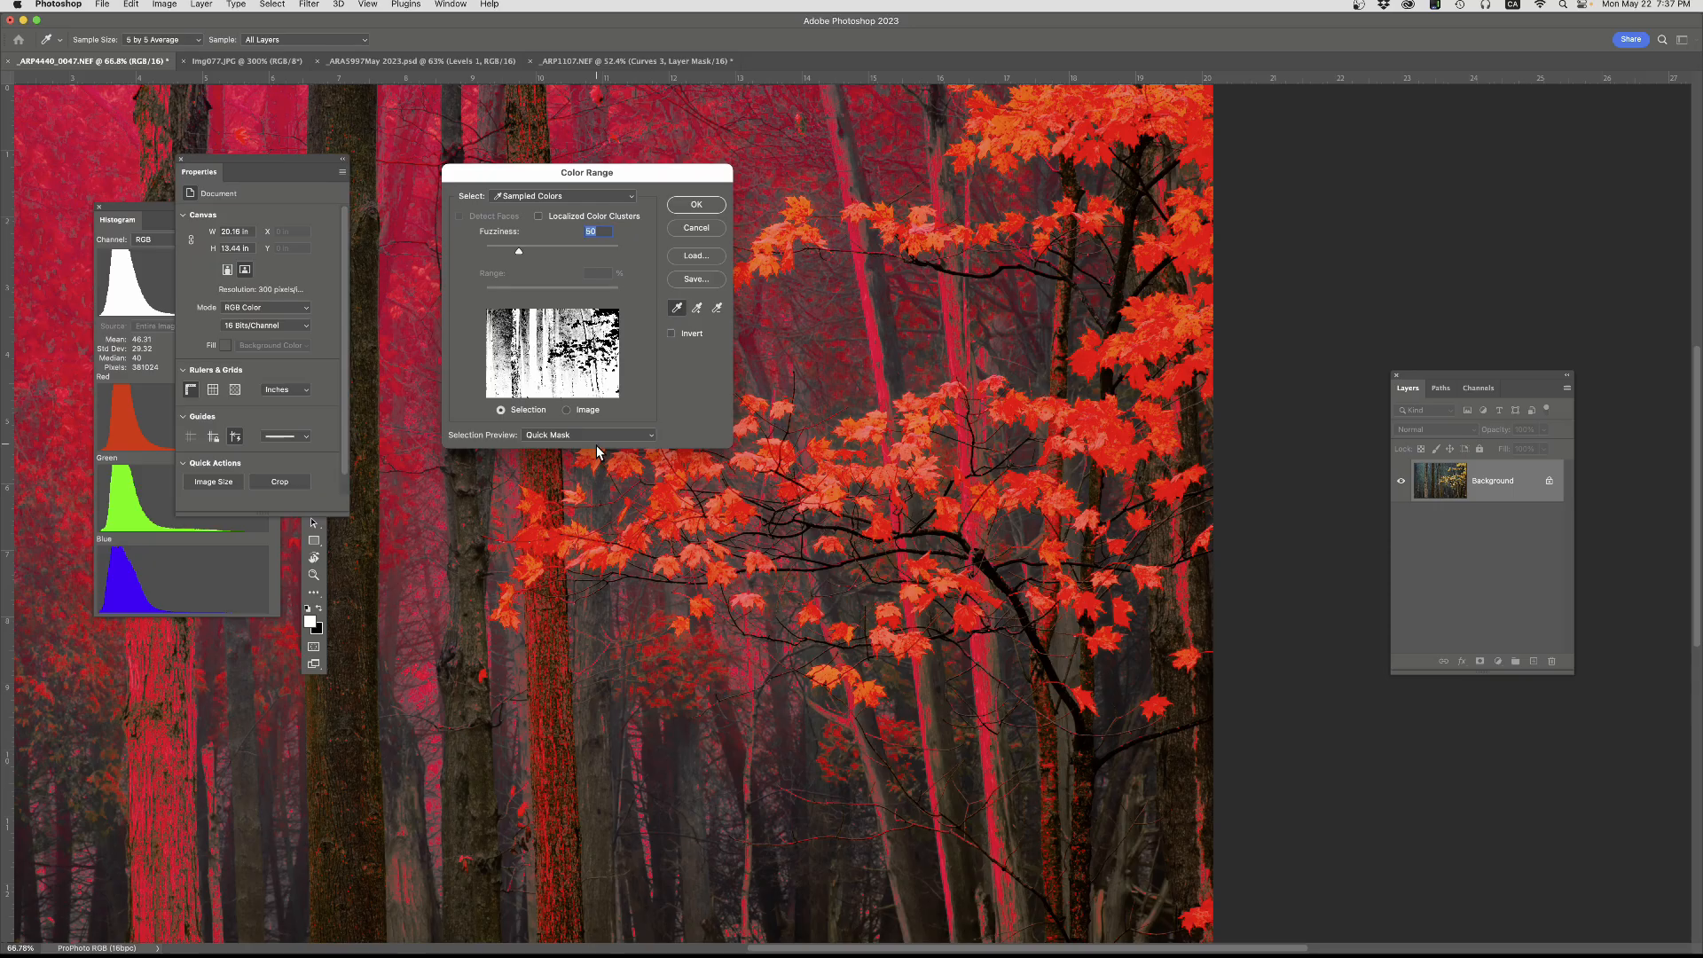
left_click(596, 435)
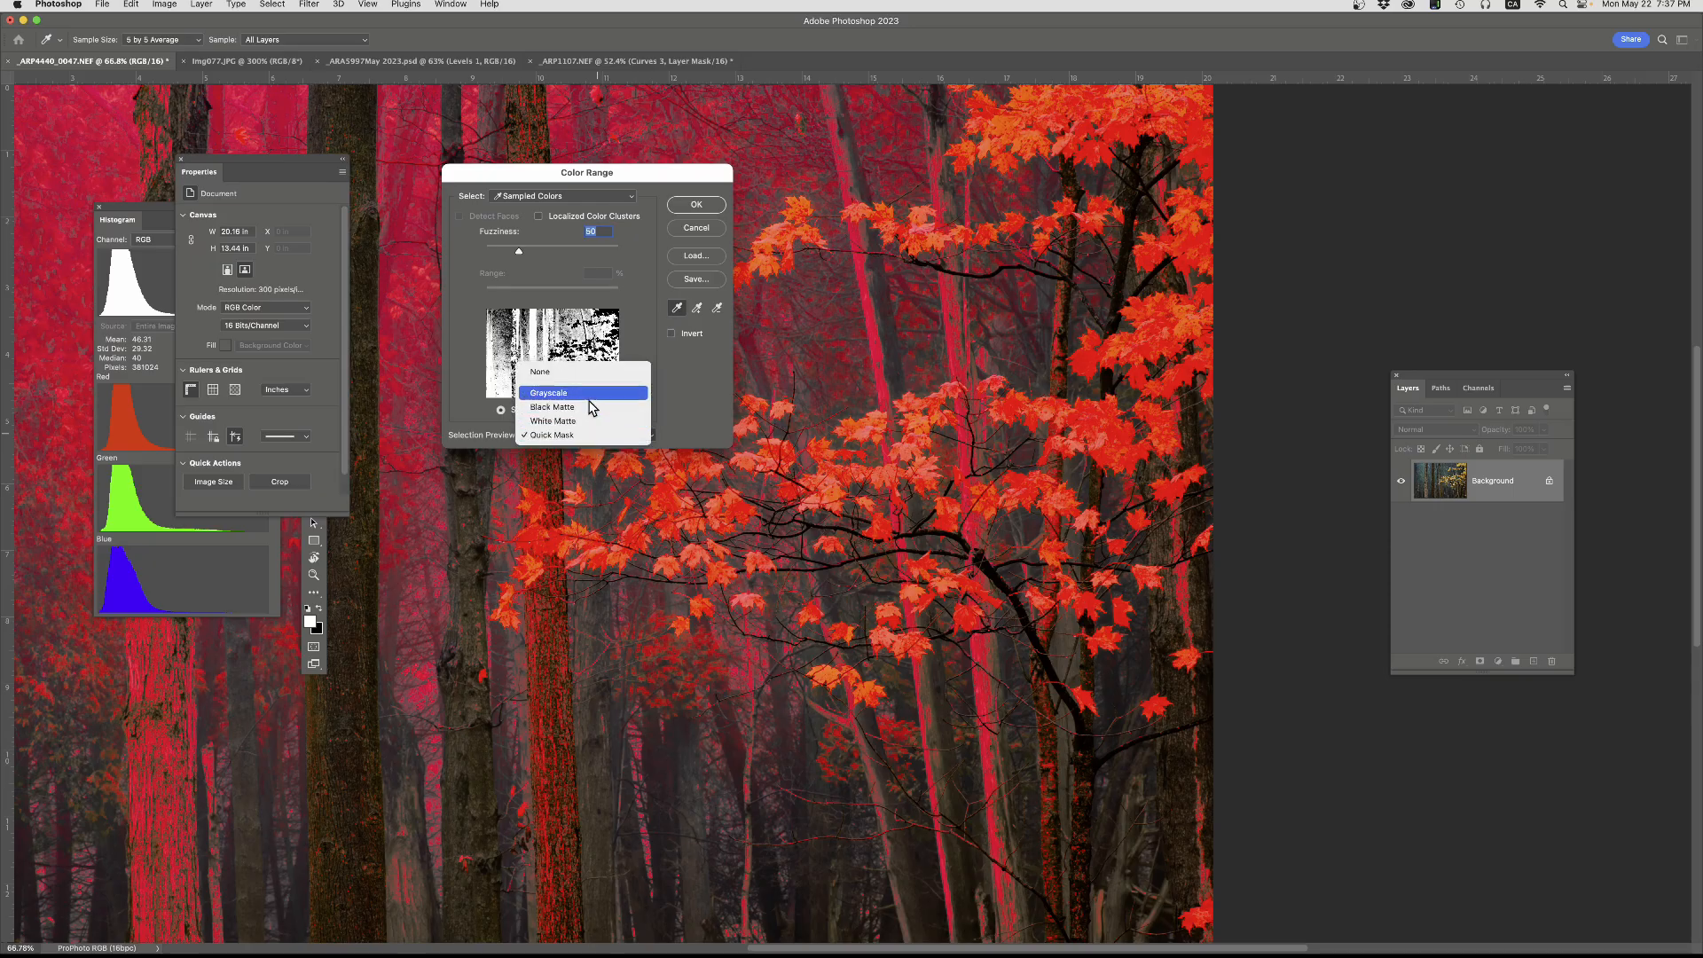
left_click(590, 393)
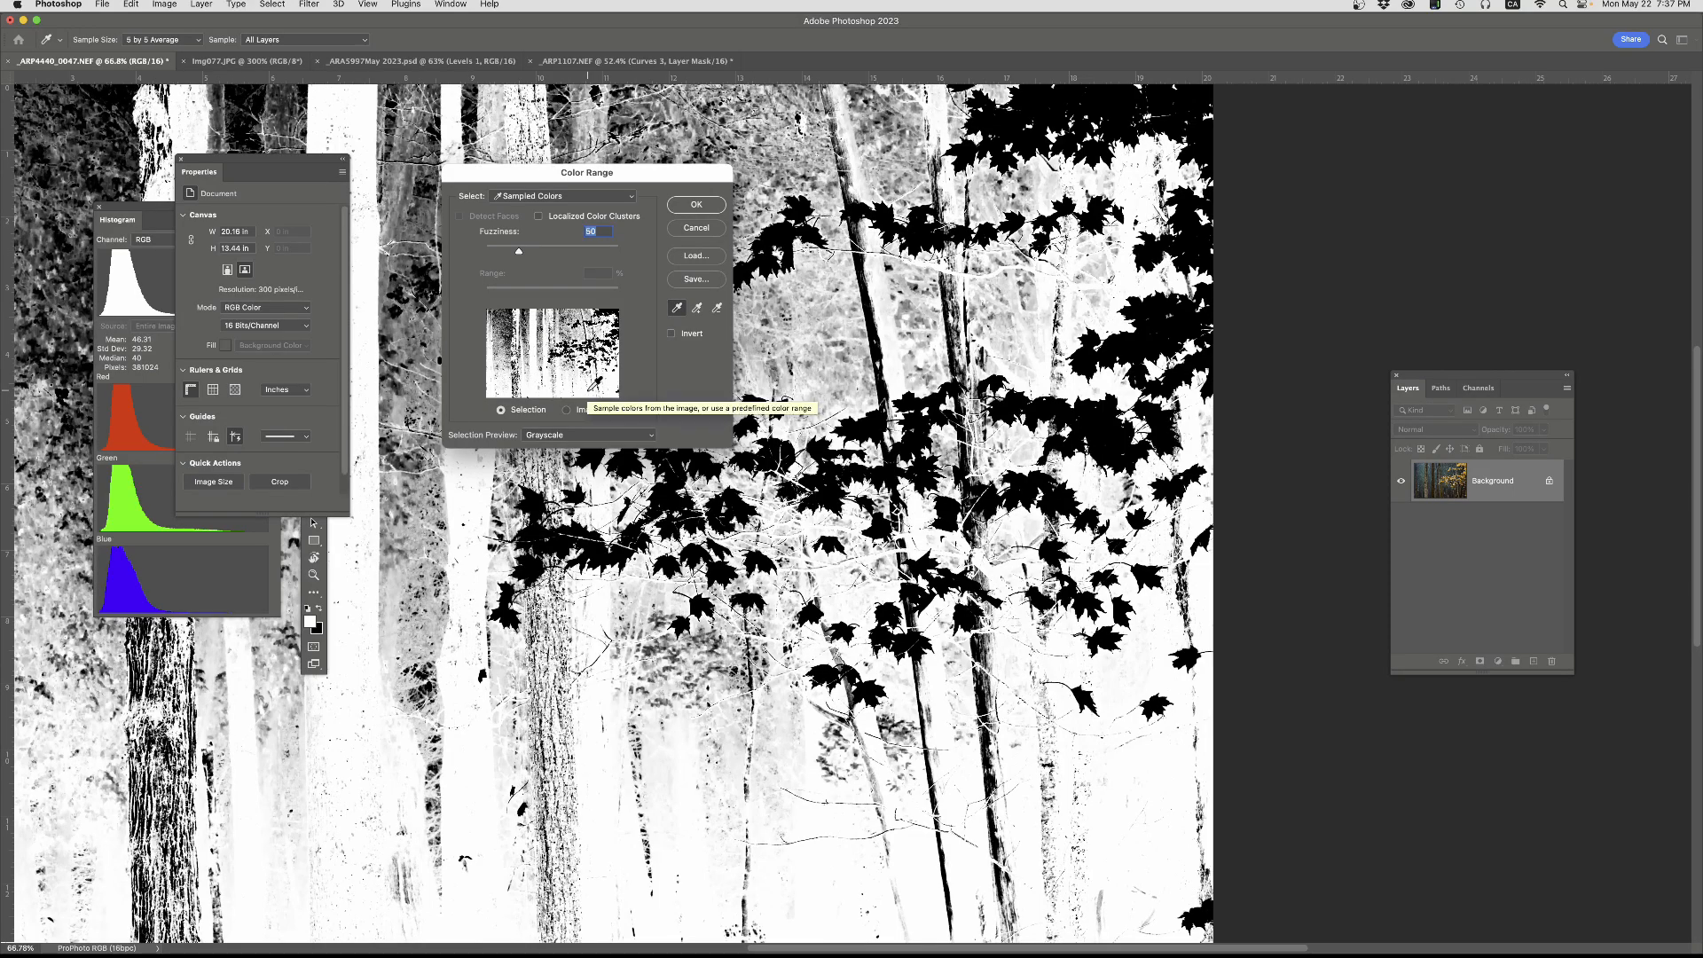
left_click(596, 435)
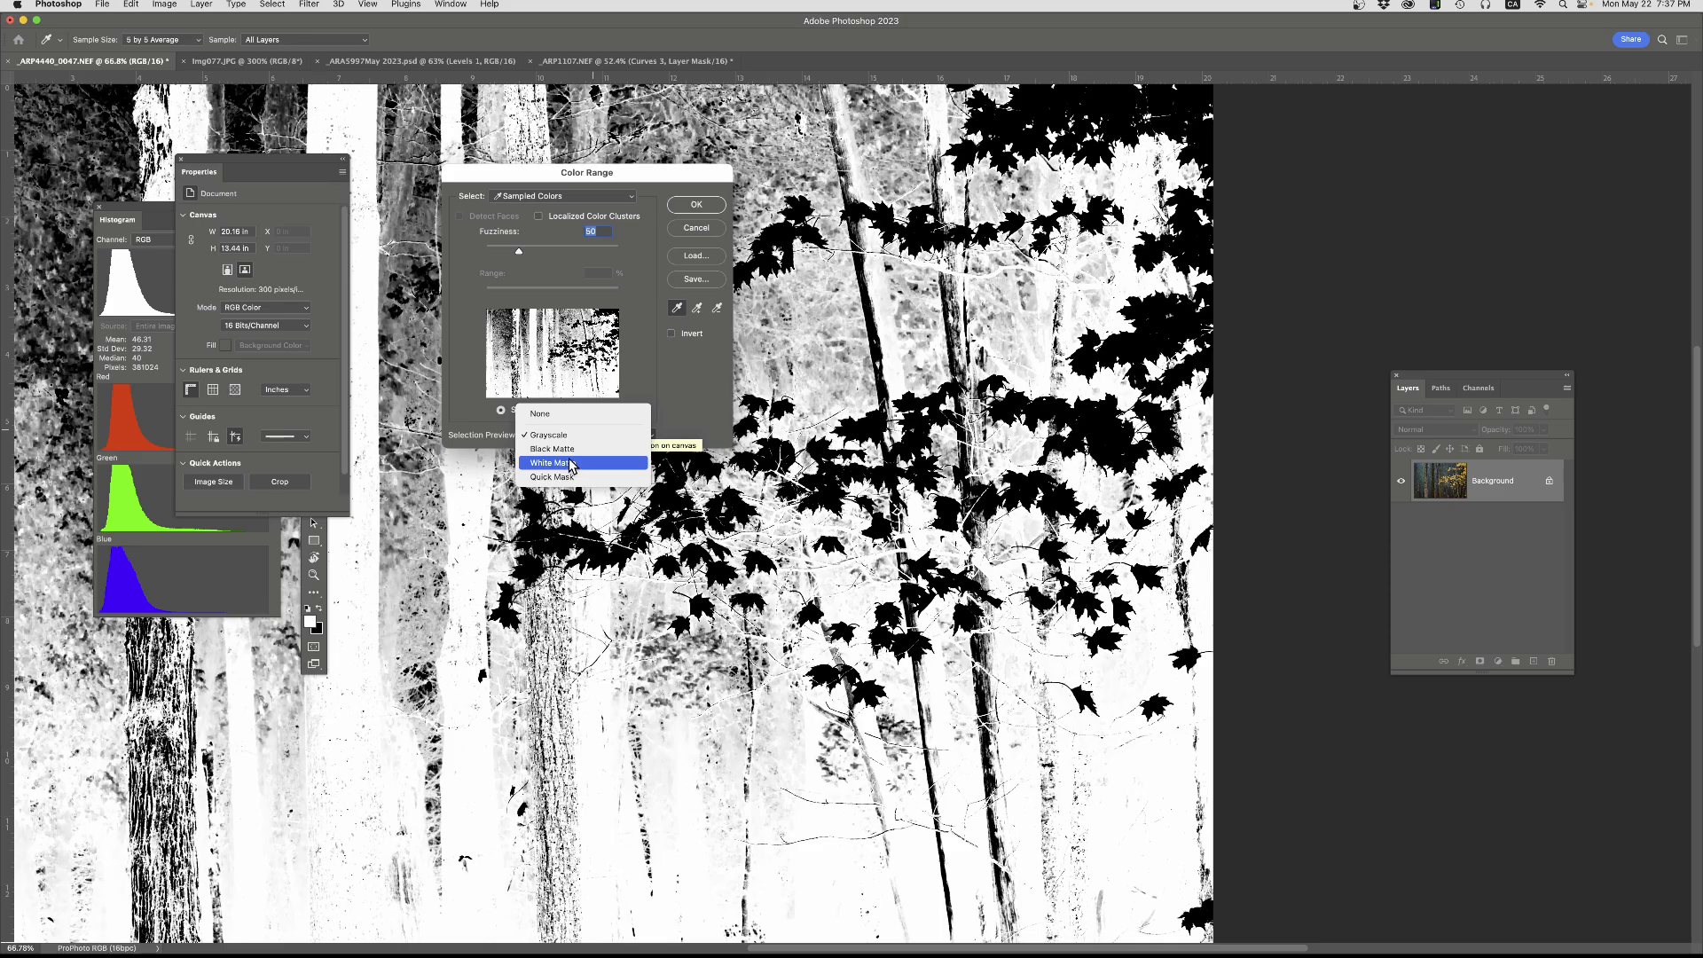
left_click(559, 414)
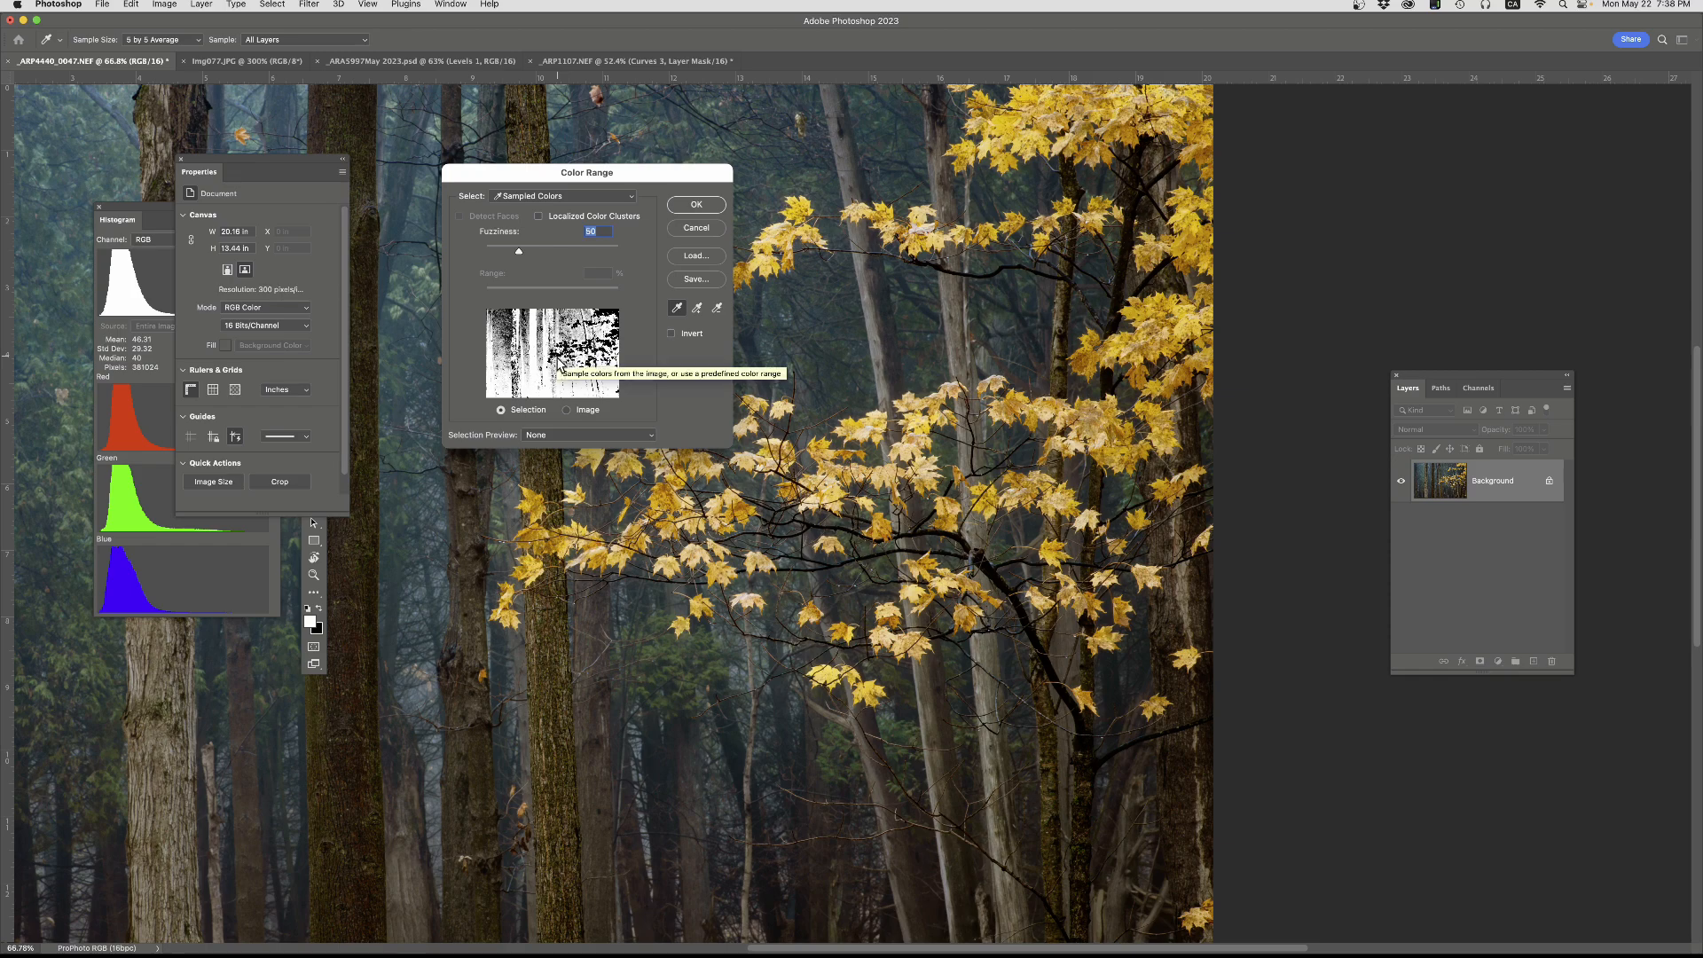
left_click(605, 434)
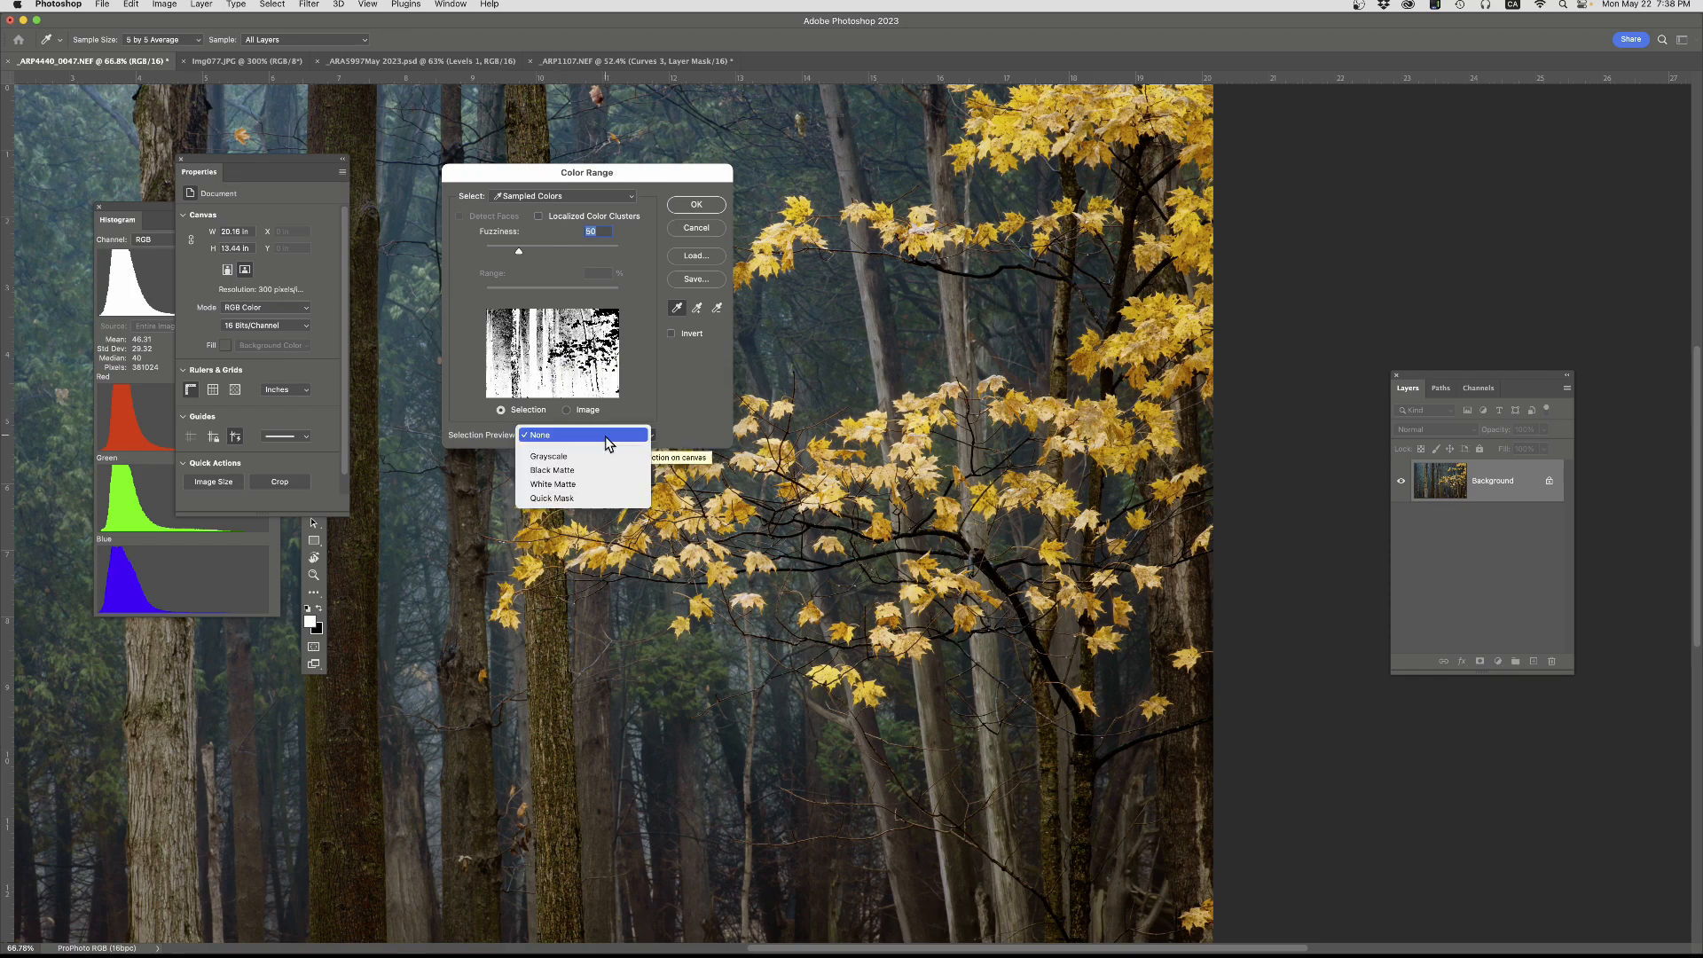
left_click(567, 458)
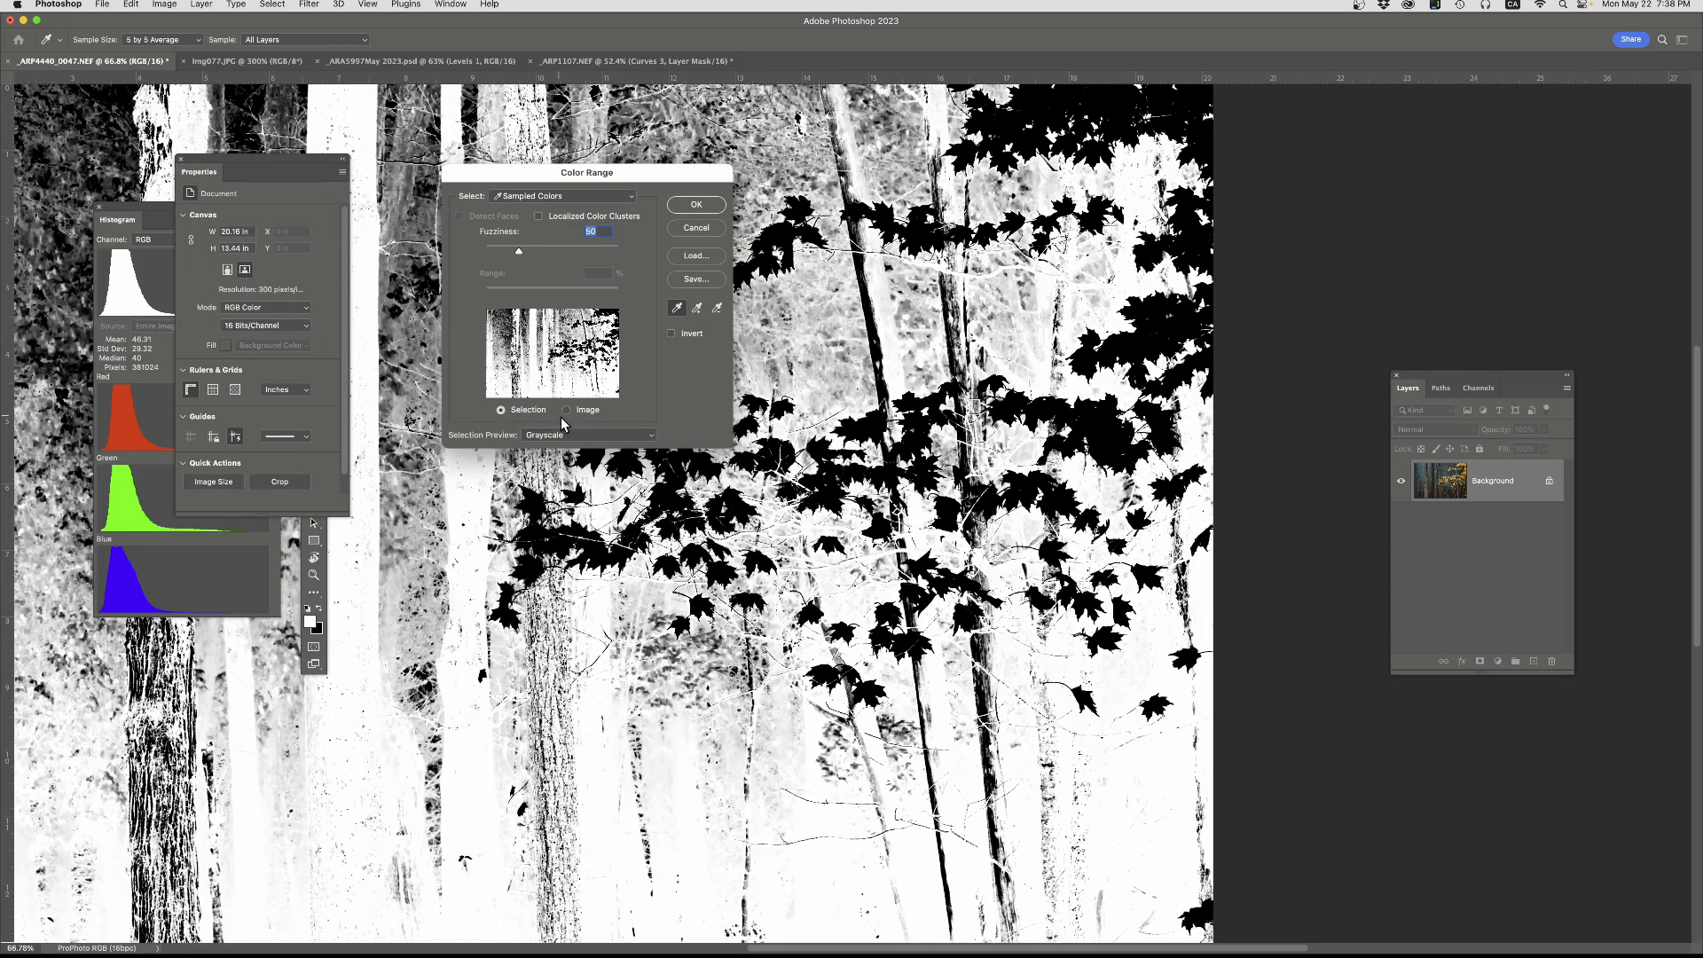
- Show the original image in the Color Range thumbnail and try the Yellows and Reds presets as the selected colours
left_click(566, 410)
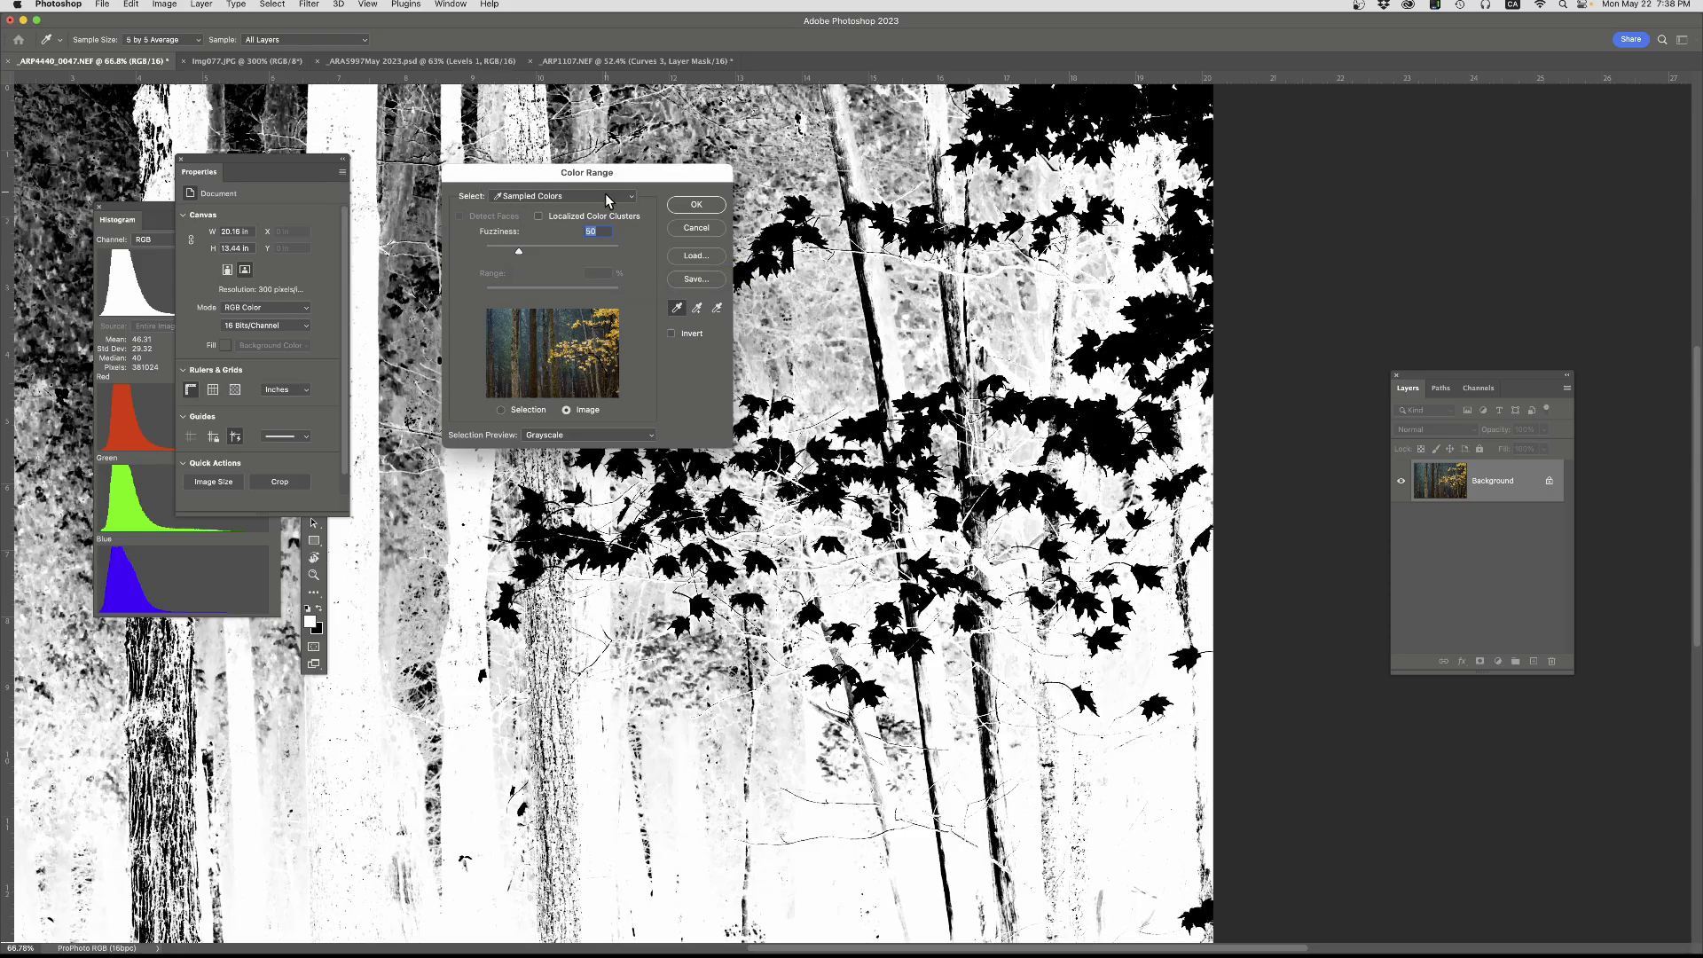
left_click(633, 198)
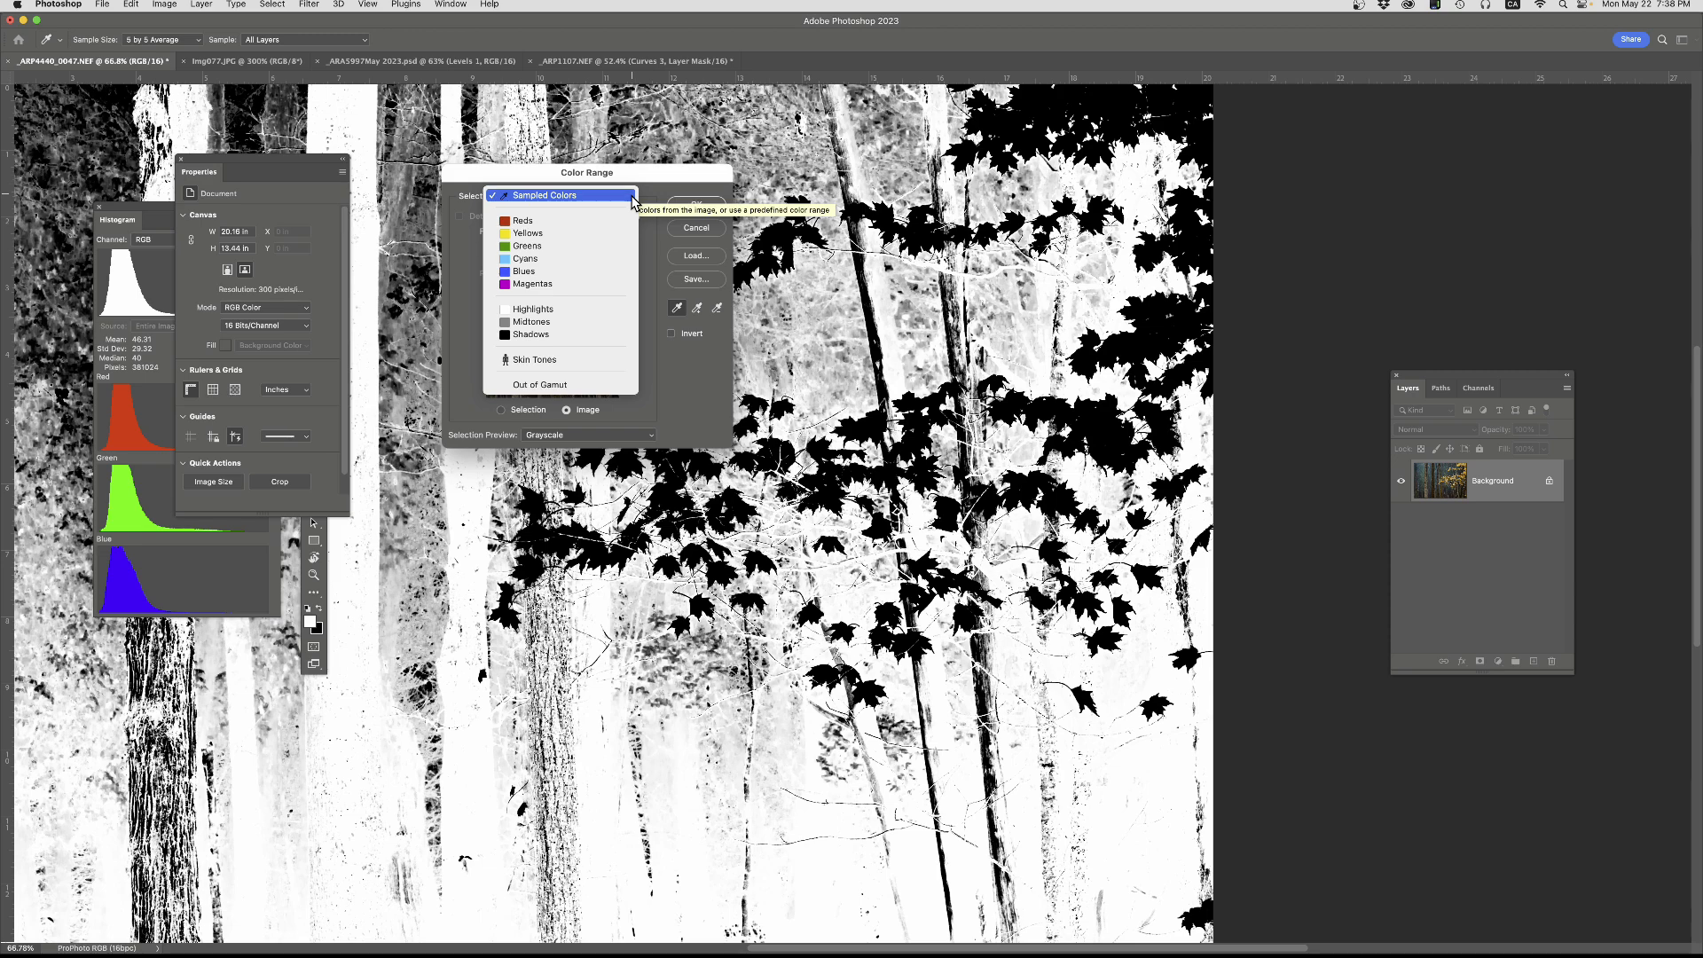
left_click(517, 234)
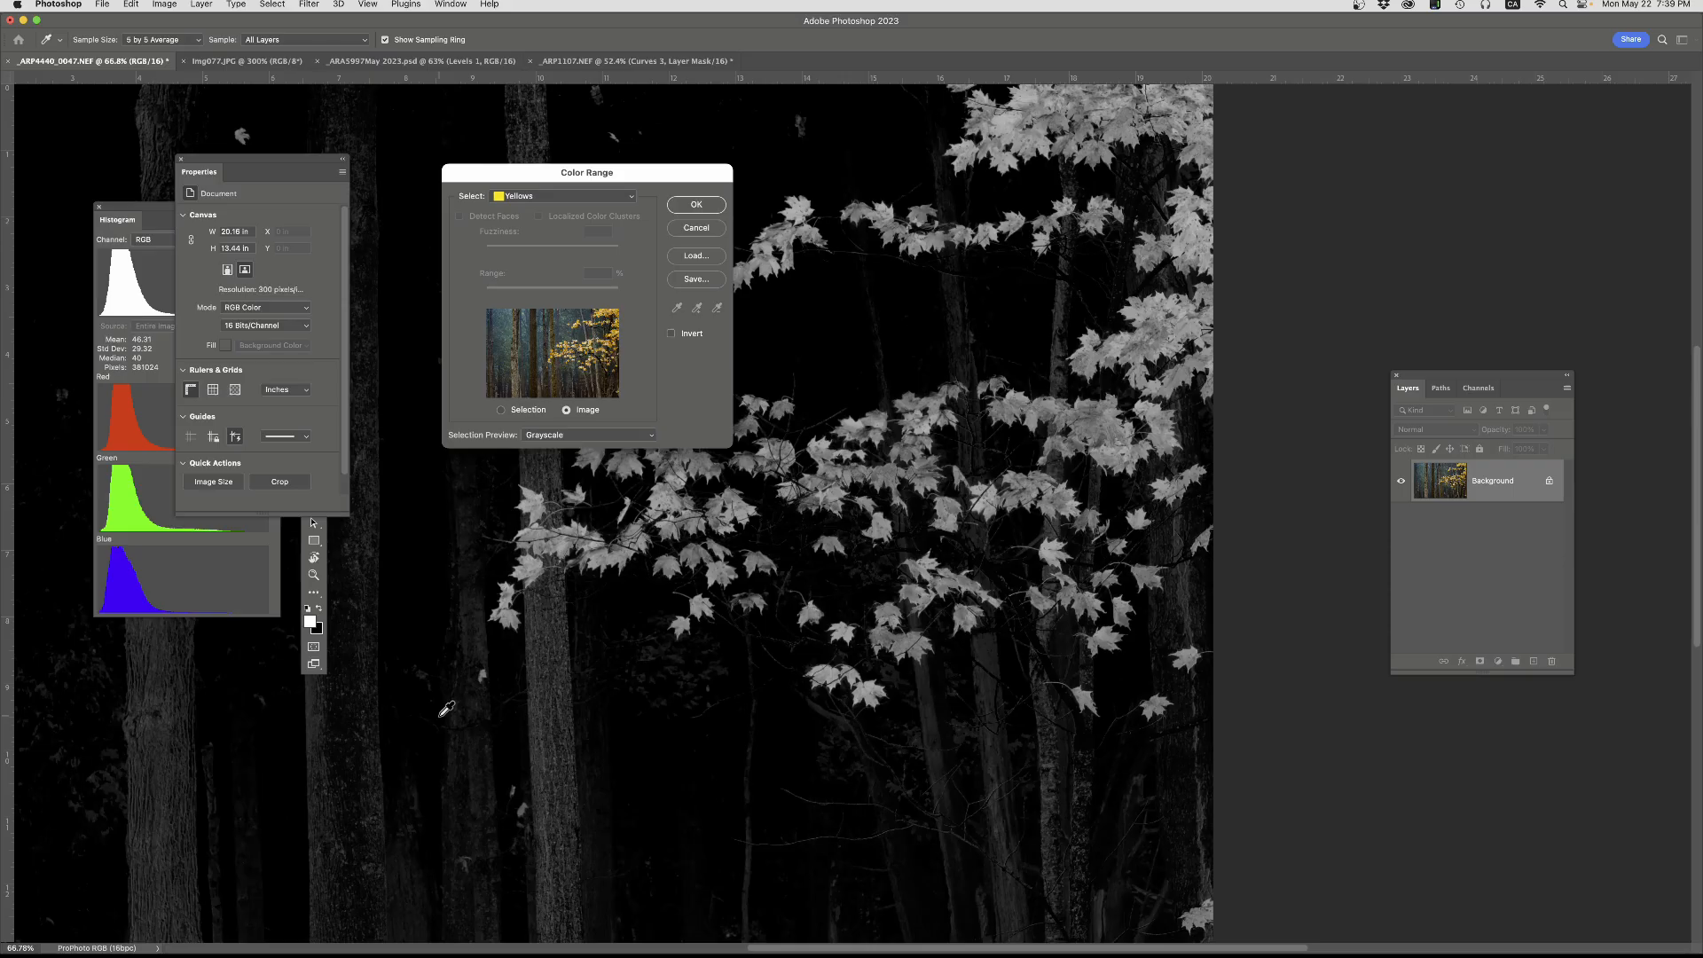
left_click(583, 195)
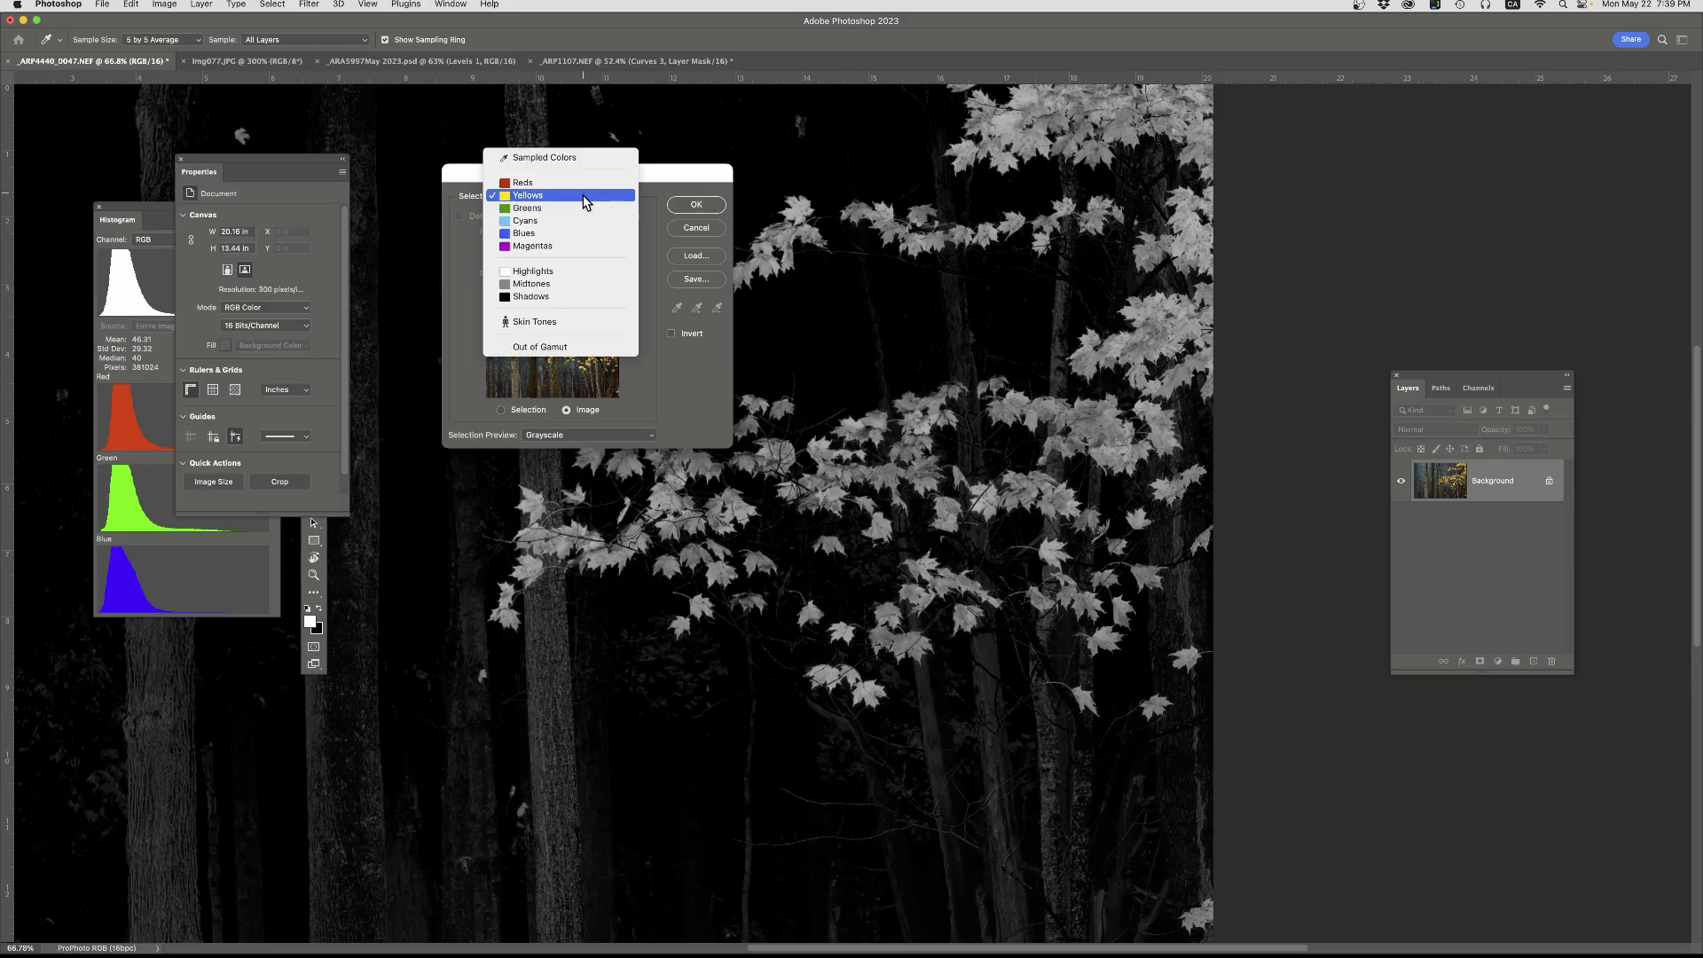
left_click(582, 182)
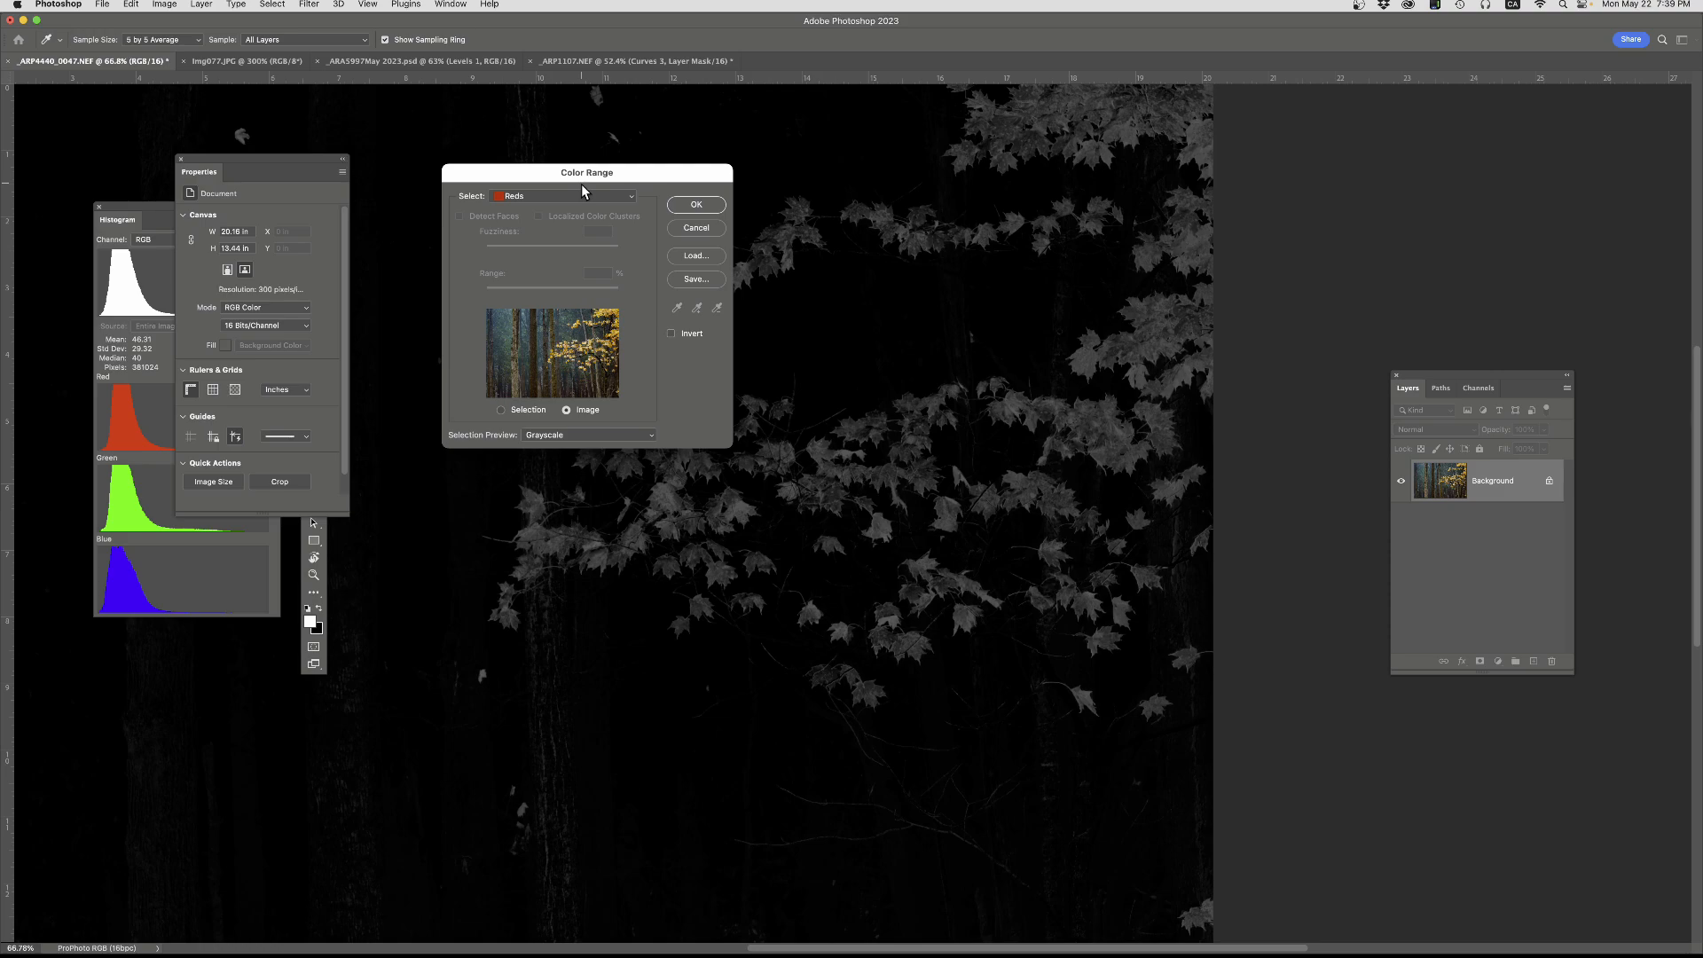
- Base the Color Range selection on Highlights with Fuzziness 47% and Range 140
left_click(578, 195)
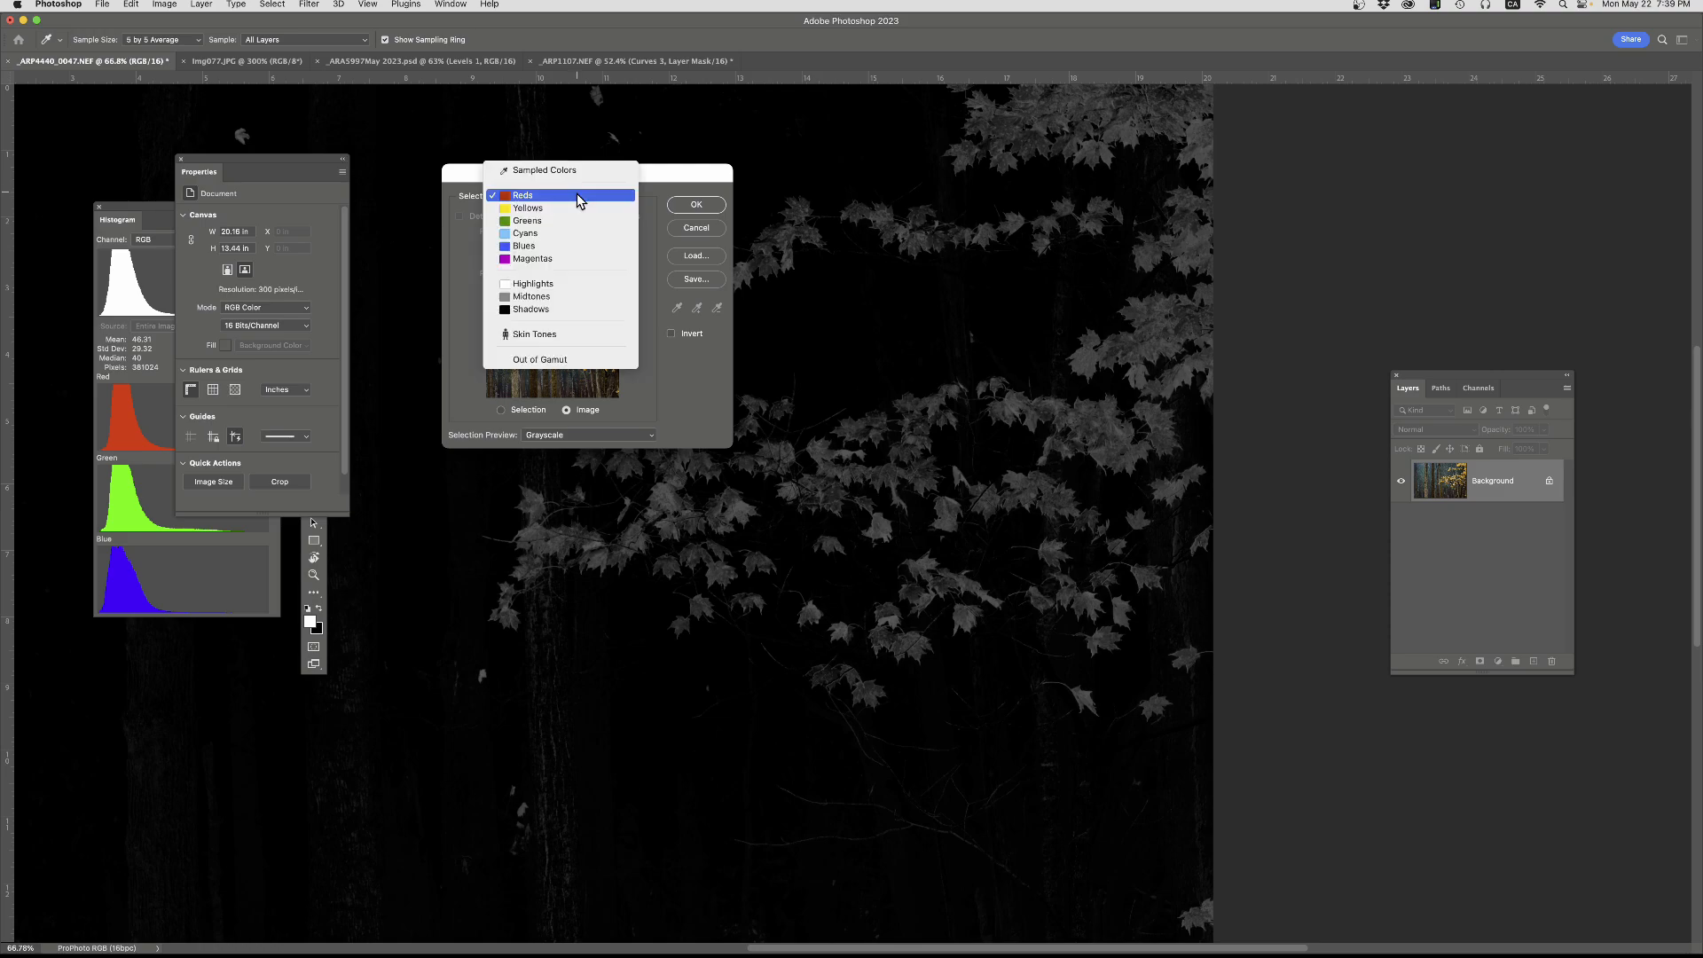
left_click(540, 283)
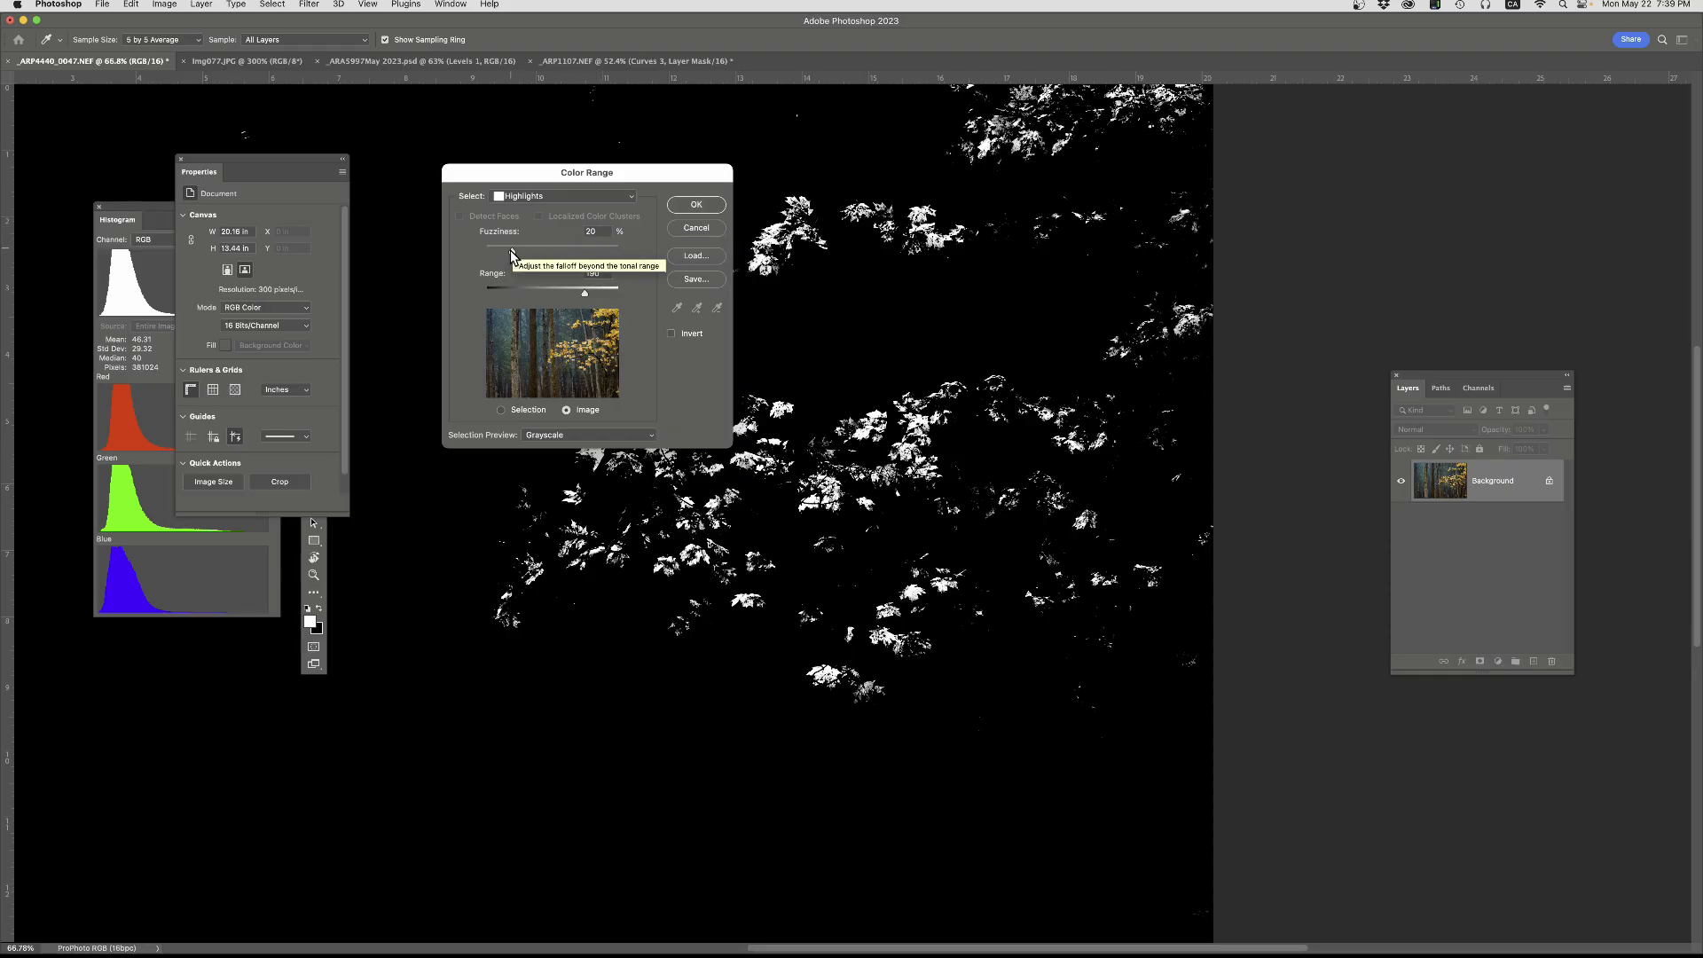
left_click_drag(511, 255, 496, 249)
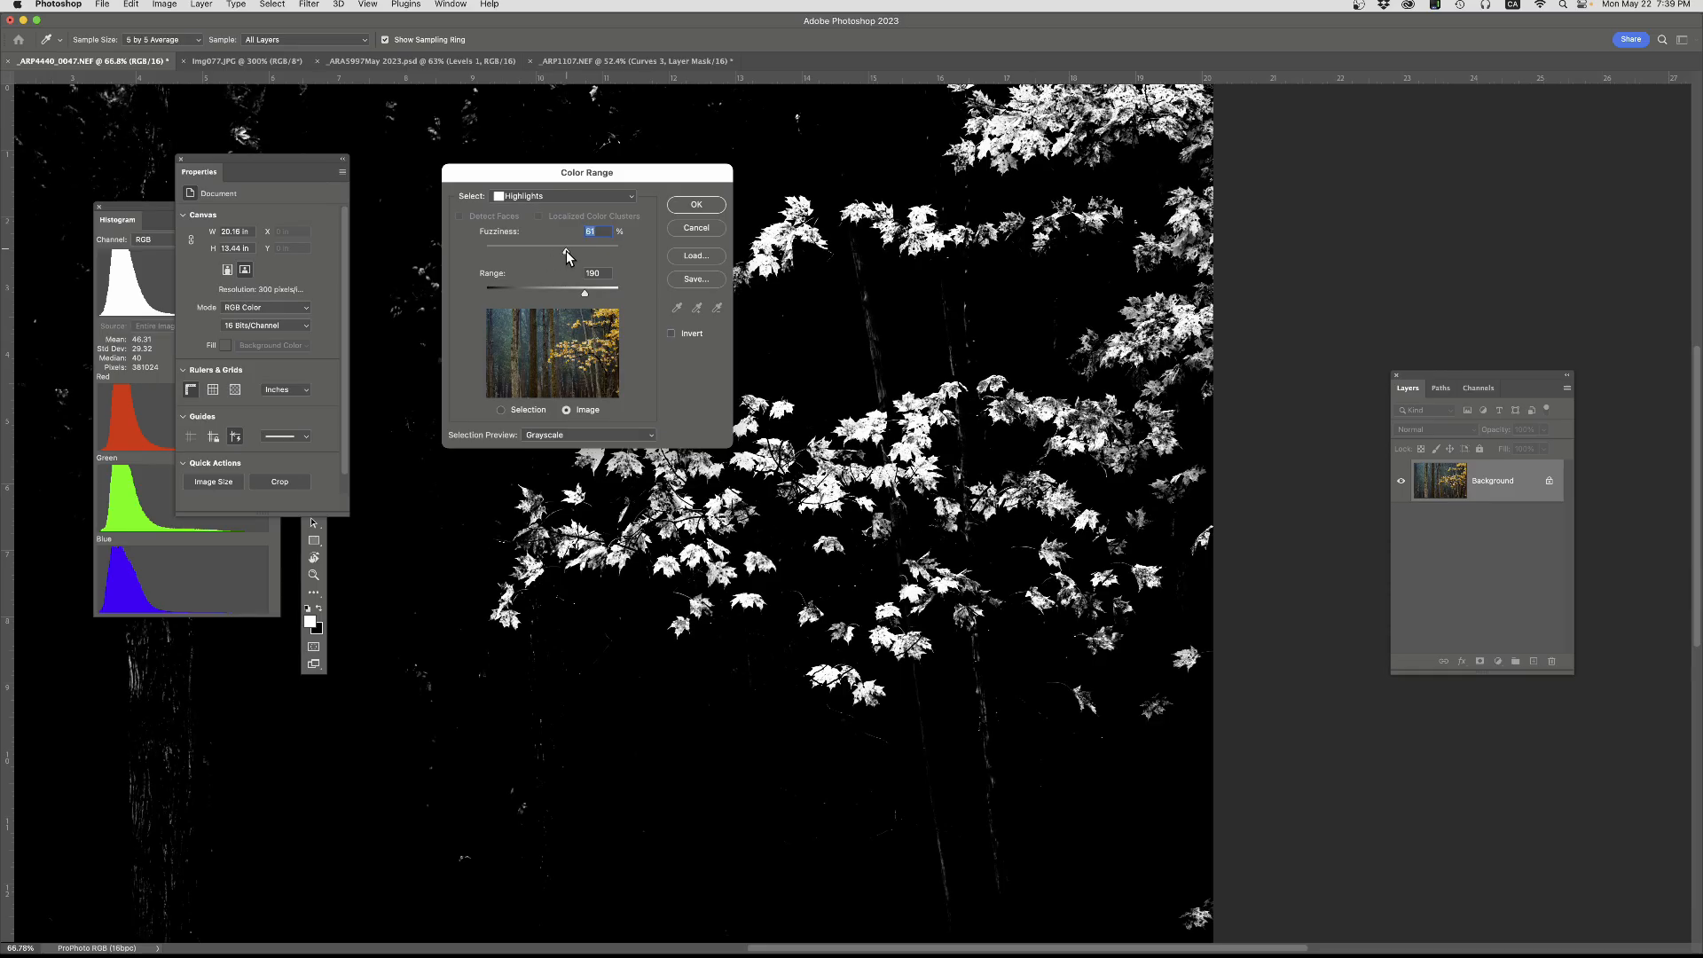
left_click_drag(566, 251, 552, 252)
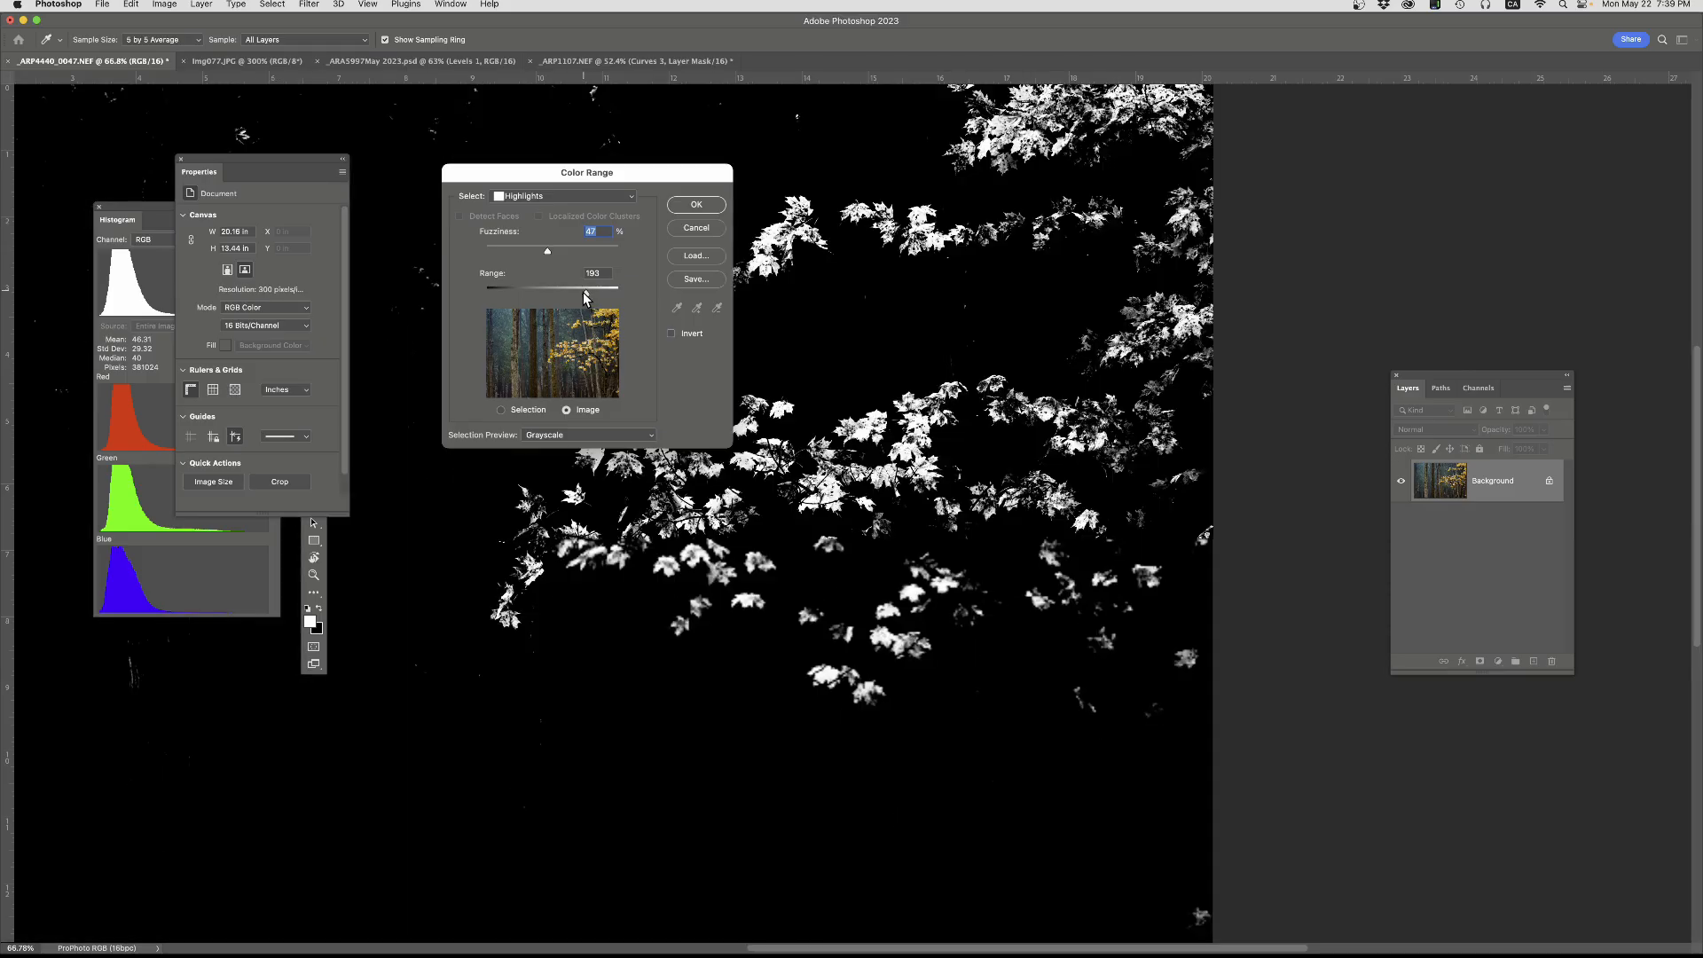
left_click_drag(587, 299, 568, 299)
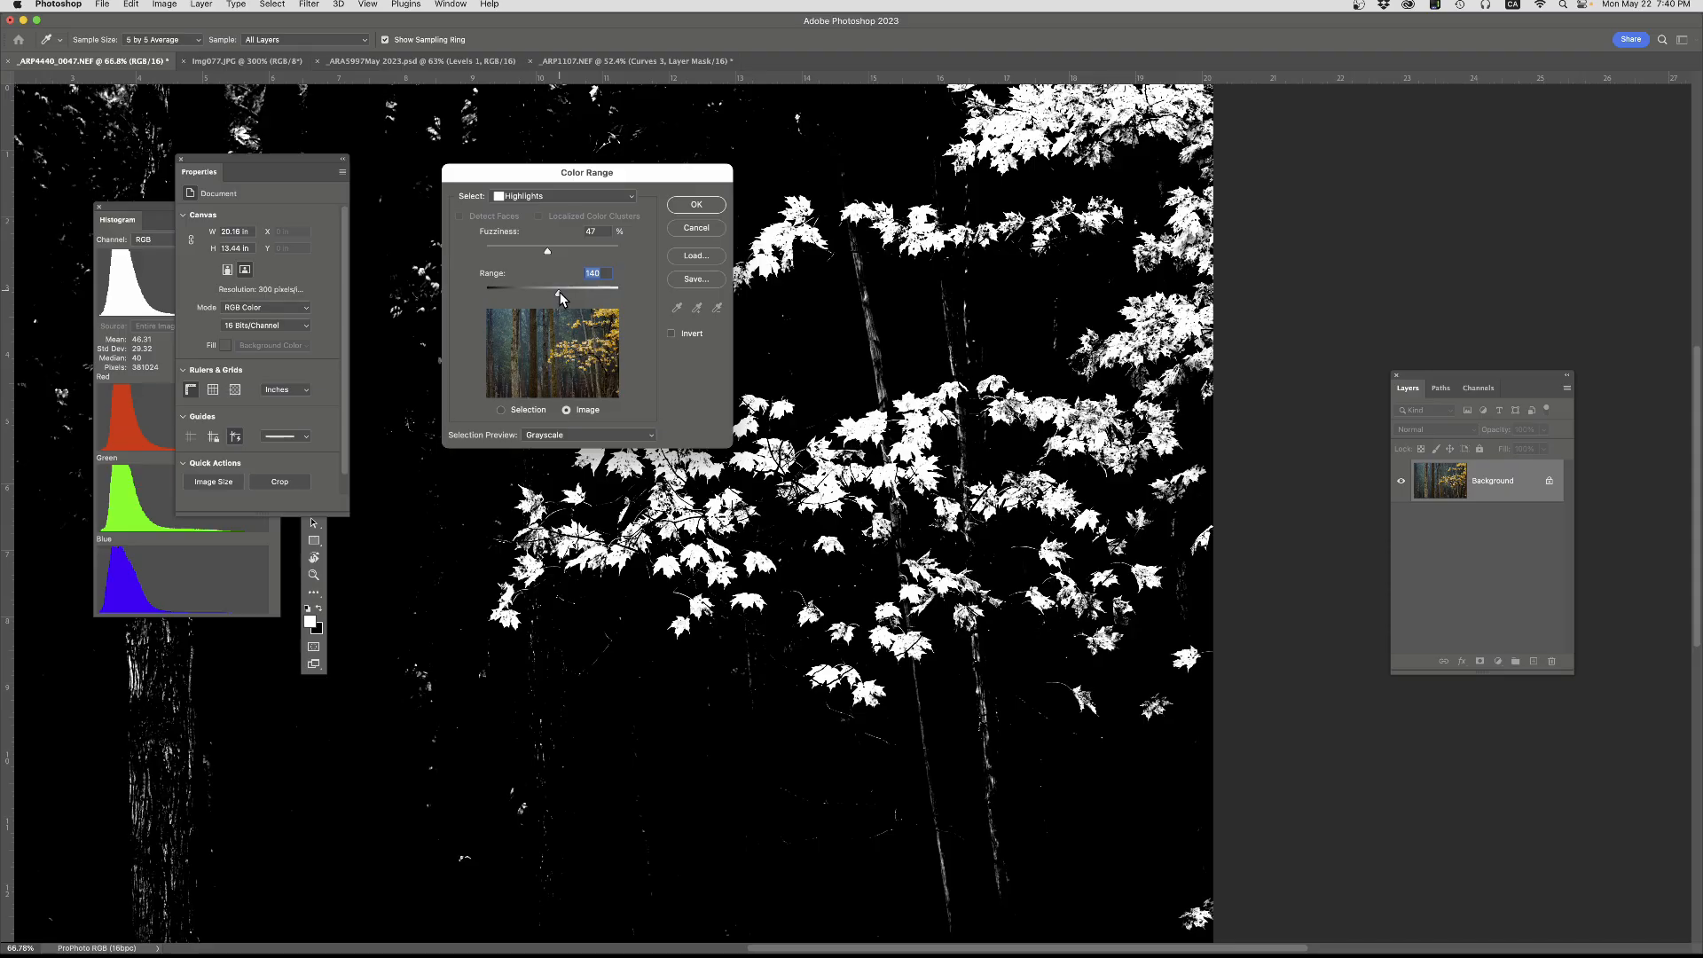
- Base the Color Range selection on Sampled Colors with Localized Color Clusters enabled and Range at 50%
left_click_drag(560, 298, 565, 298)
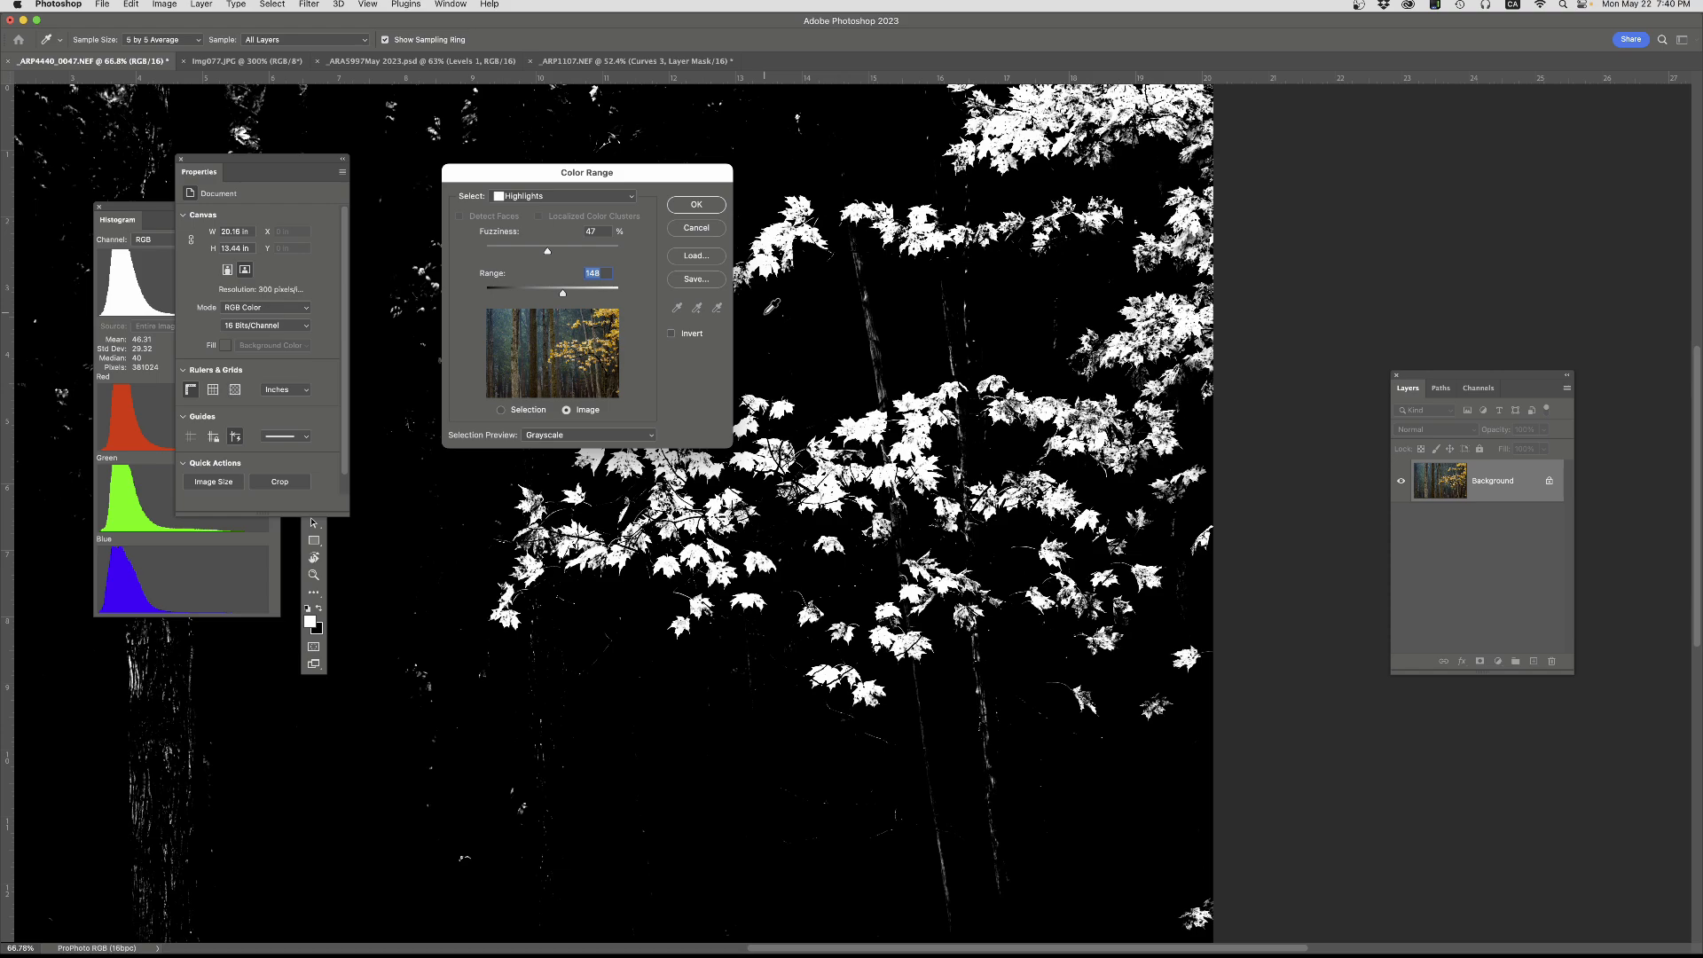
left_click(580, 194)
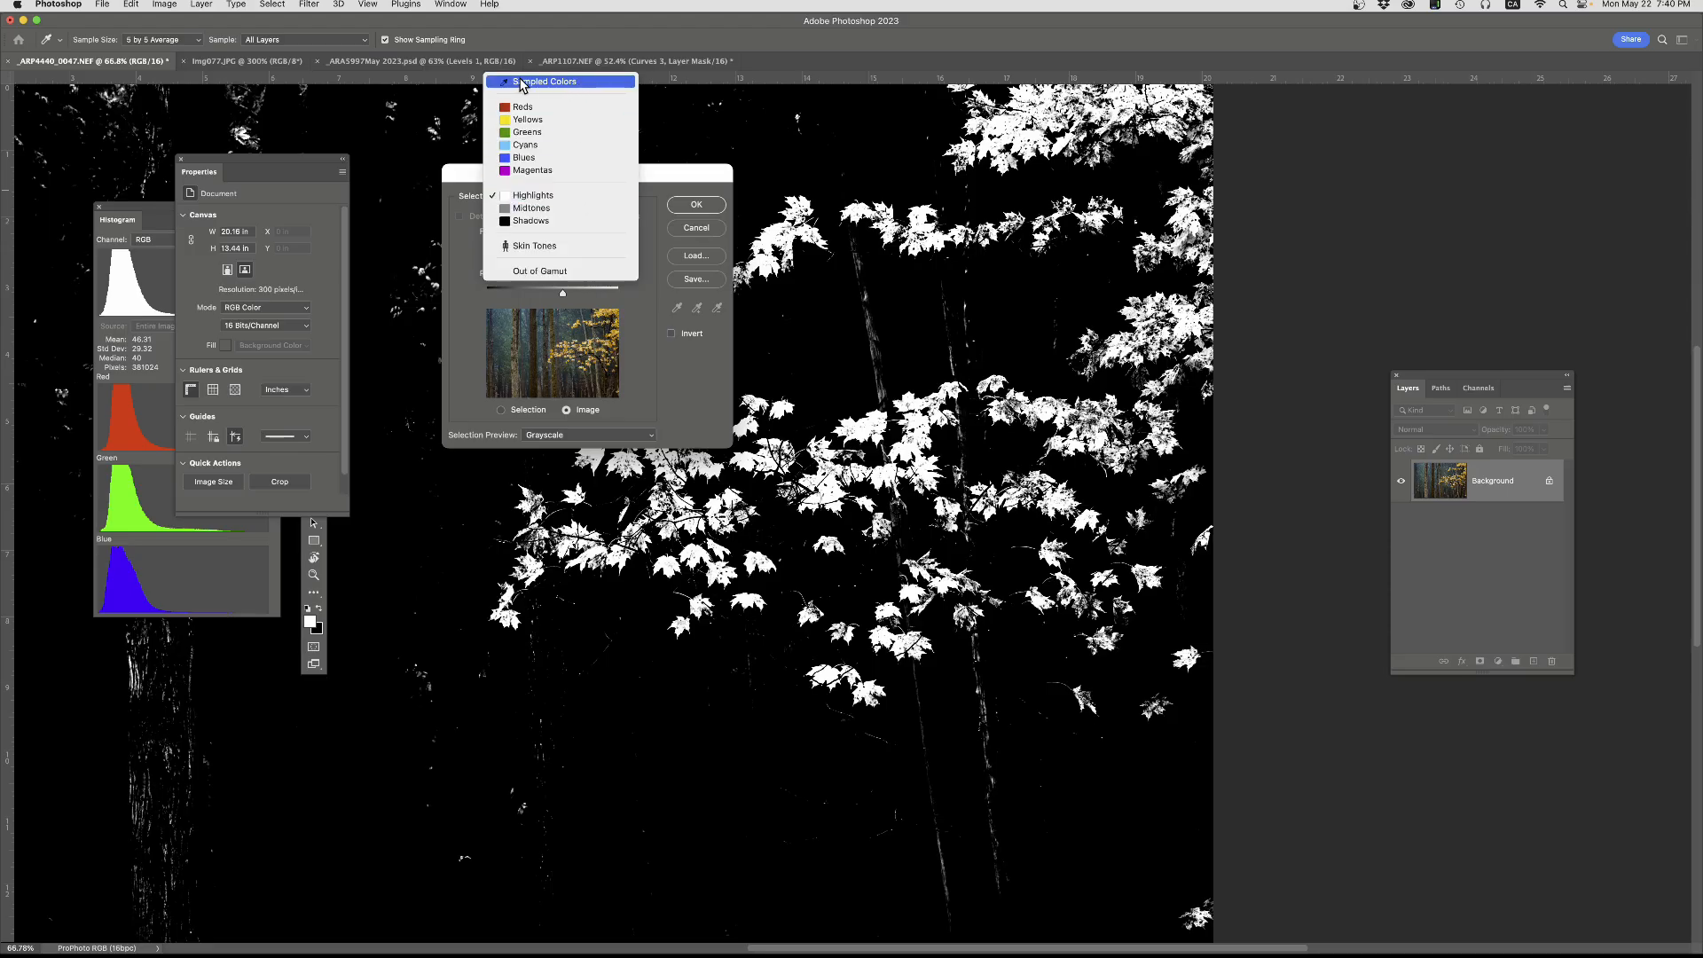
left_click(570, 82)
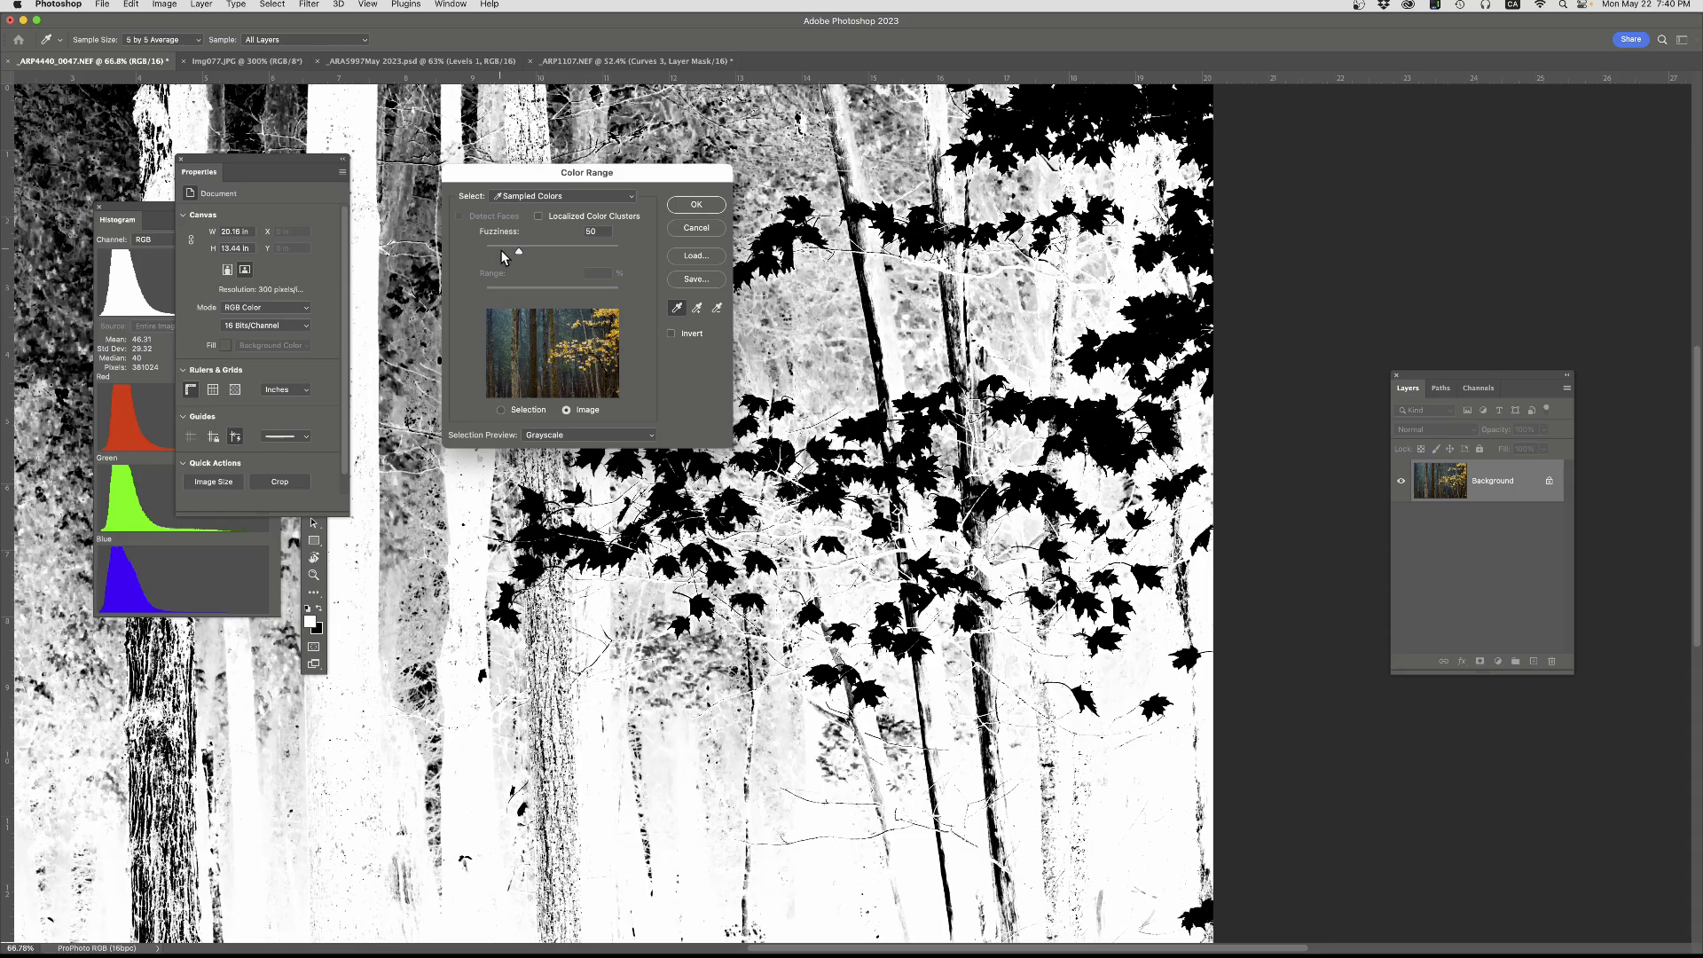
left_click(540, 216)
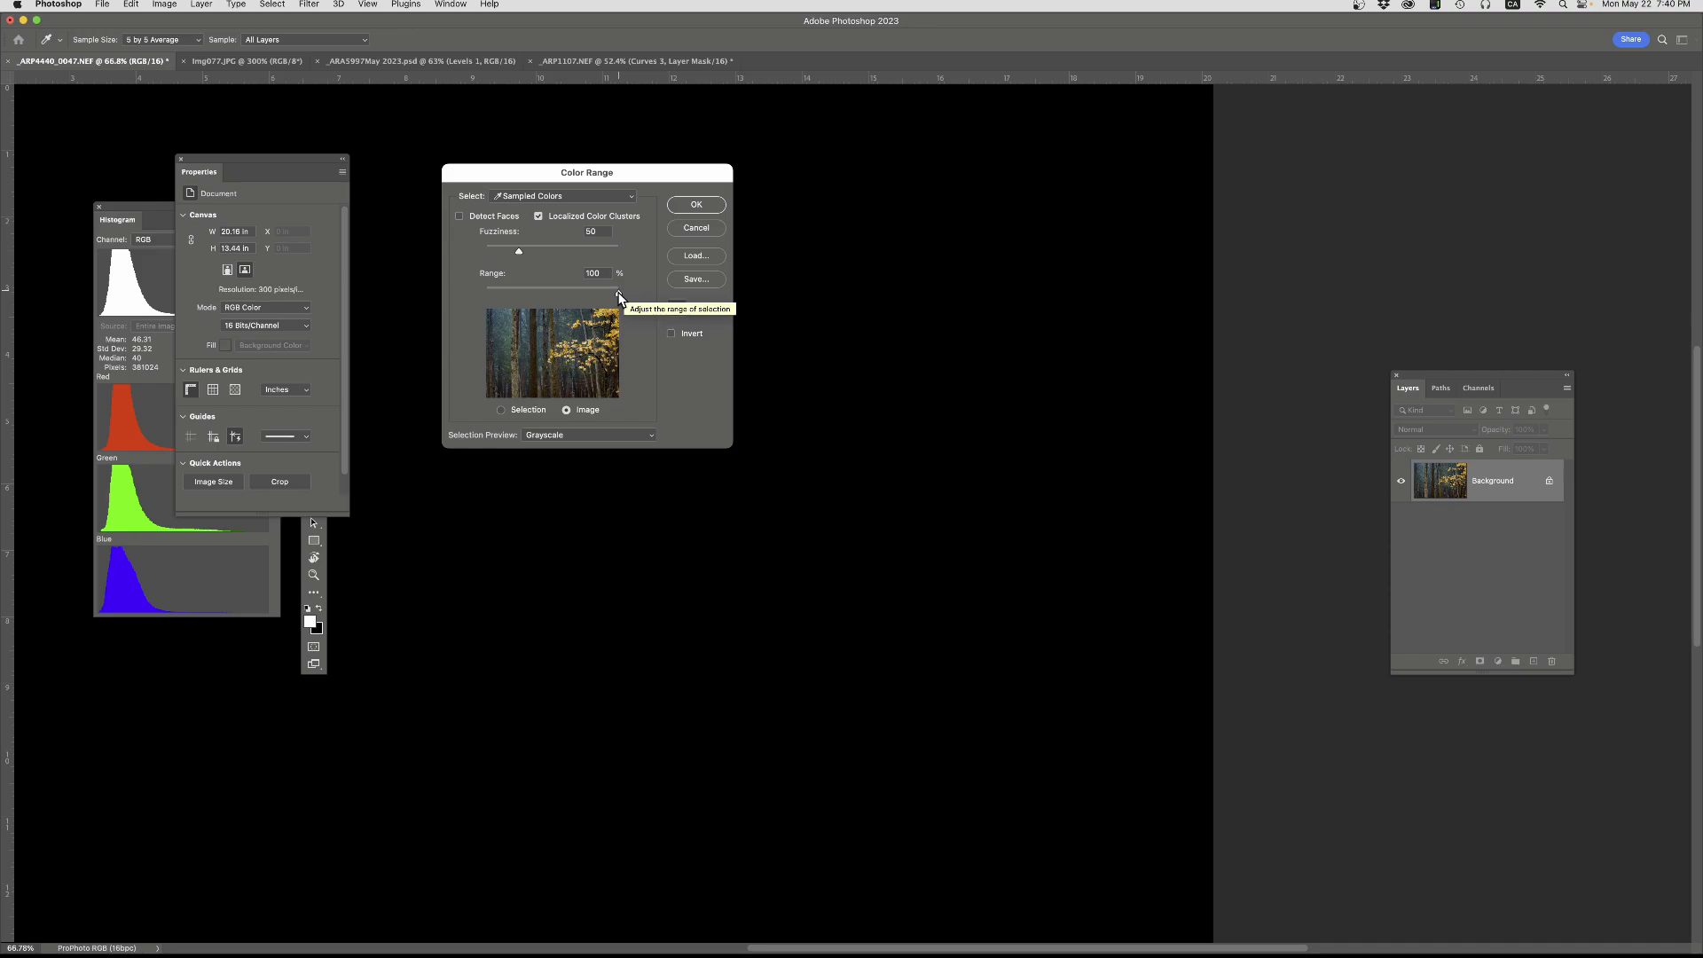
left_click_drag(557, 290, 550, 291)
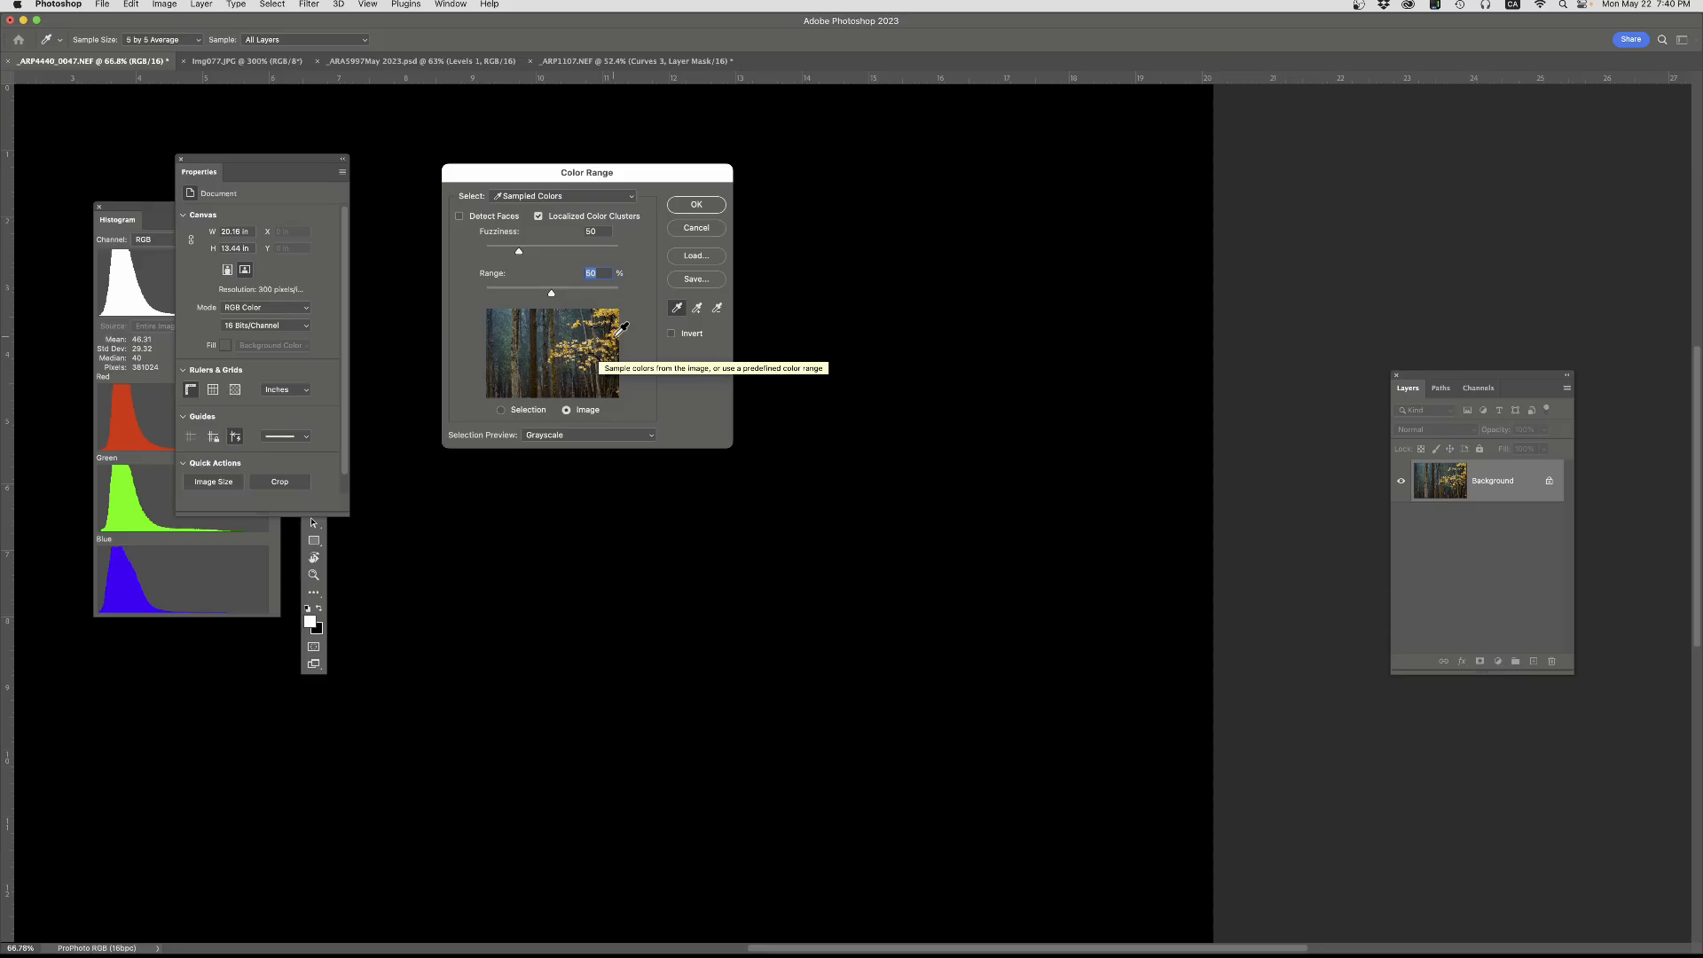
- Sample a yellow leaf as the colour to select, with Range 73% and Fuzziness 77
left_click(614, 334)
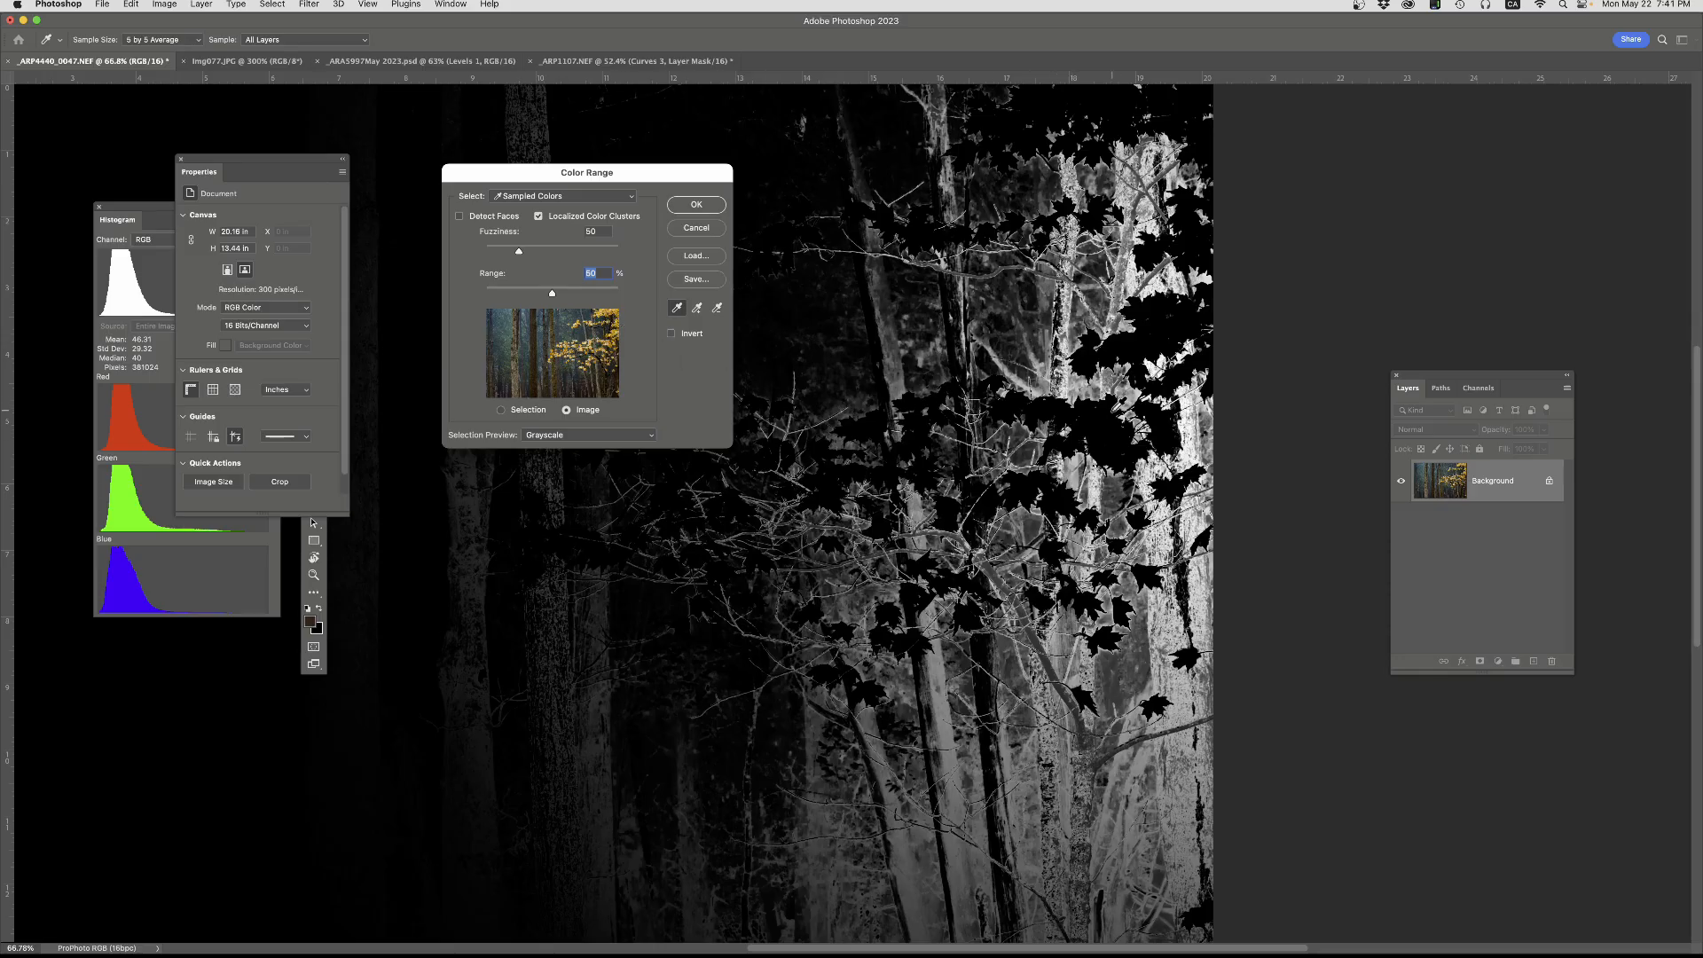
left_click(1101, 409)
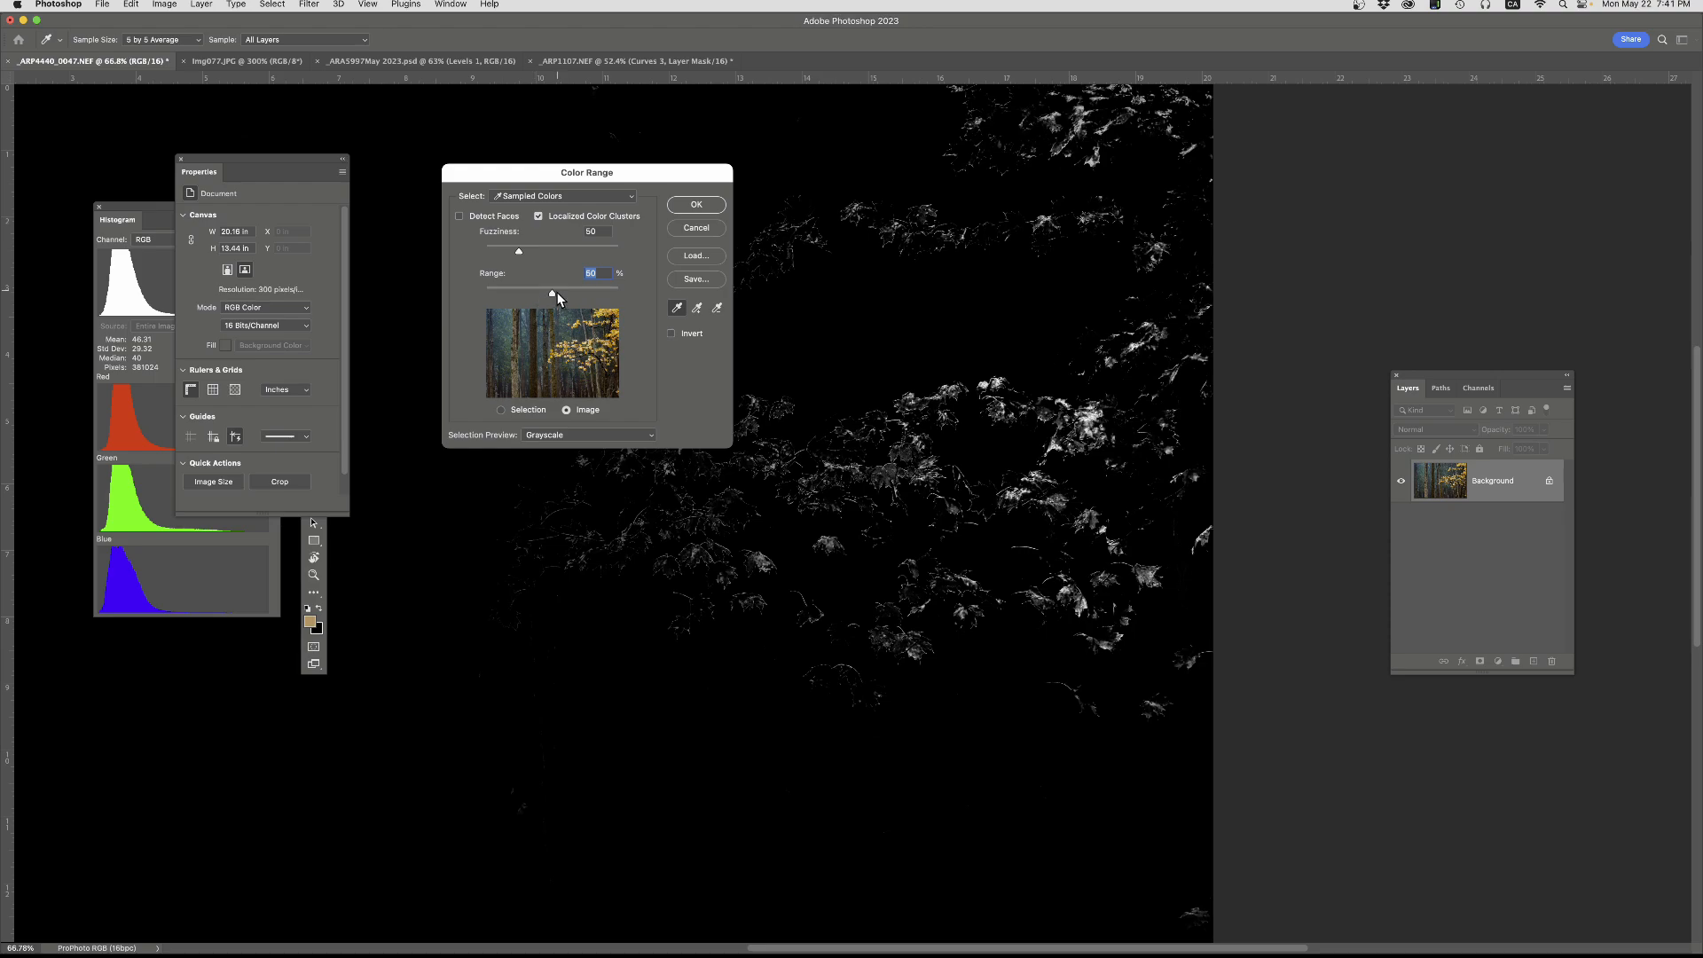
left_click_drag(568, 292, 568, 291)
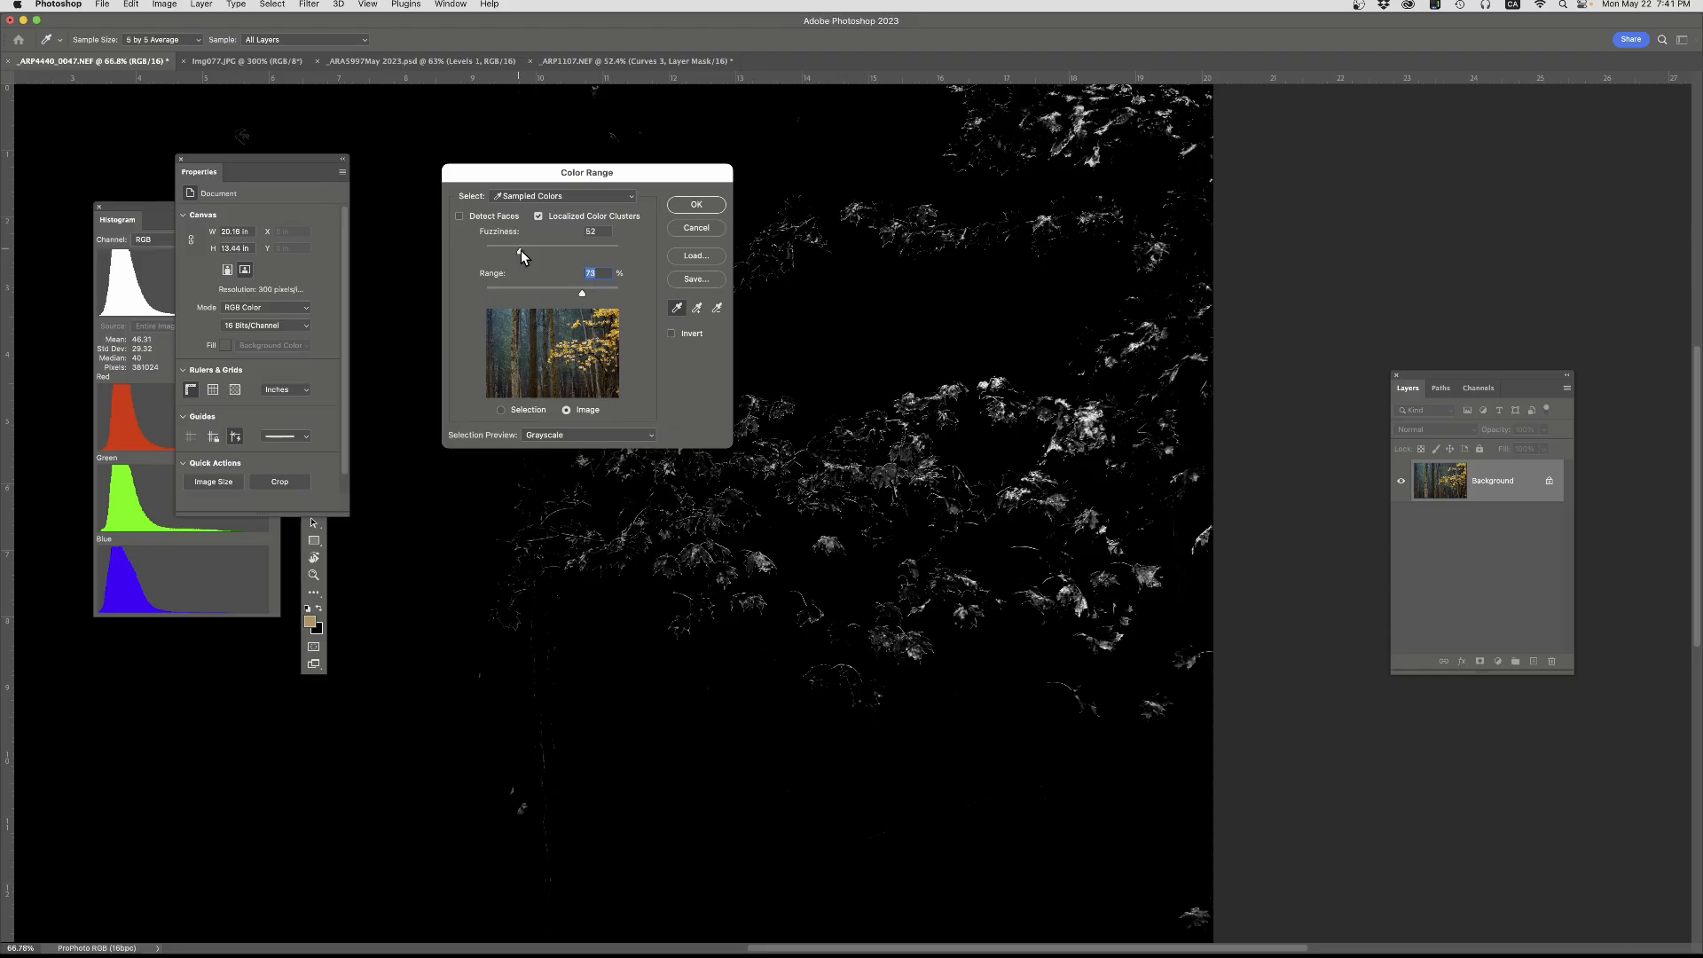
left_click_drag(536, 249, 537, 250)
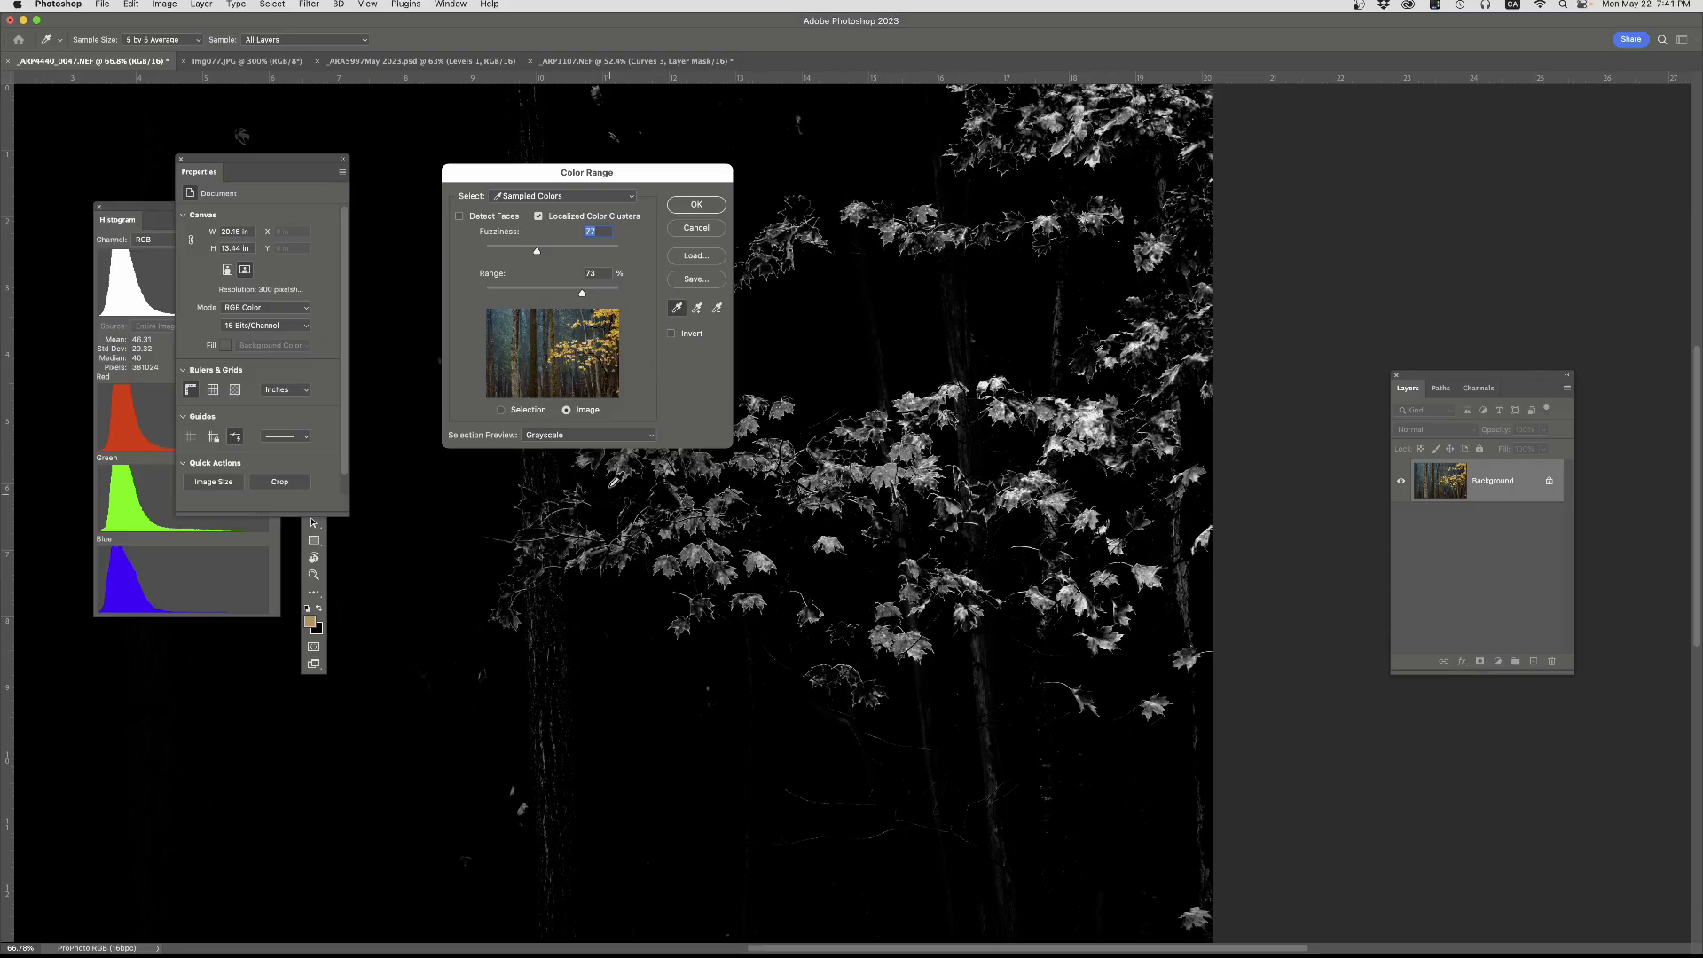
- Turn the selection preview off with None and show the selection in the Color Range thumbnail instead
left_click(606, 435)
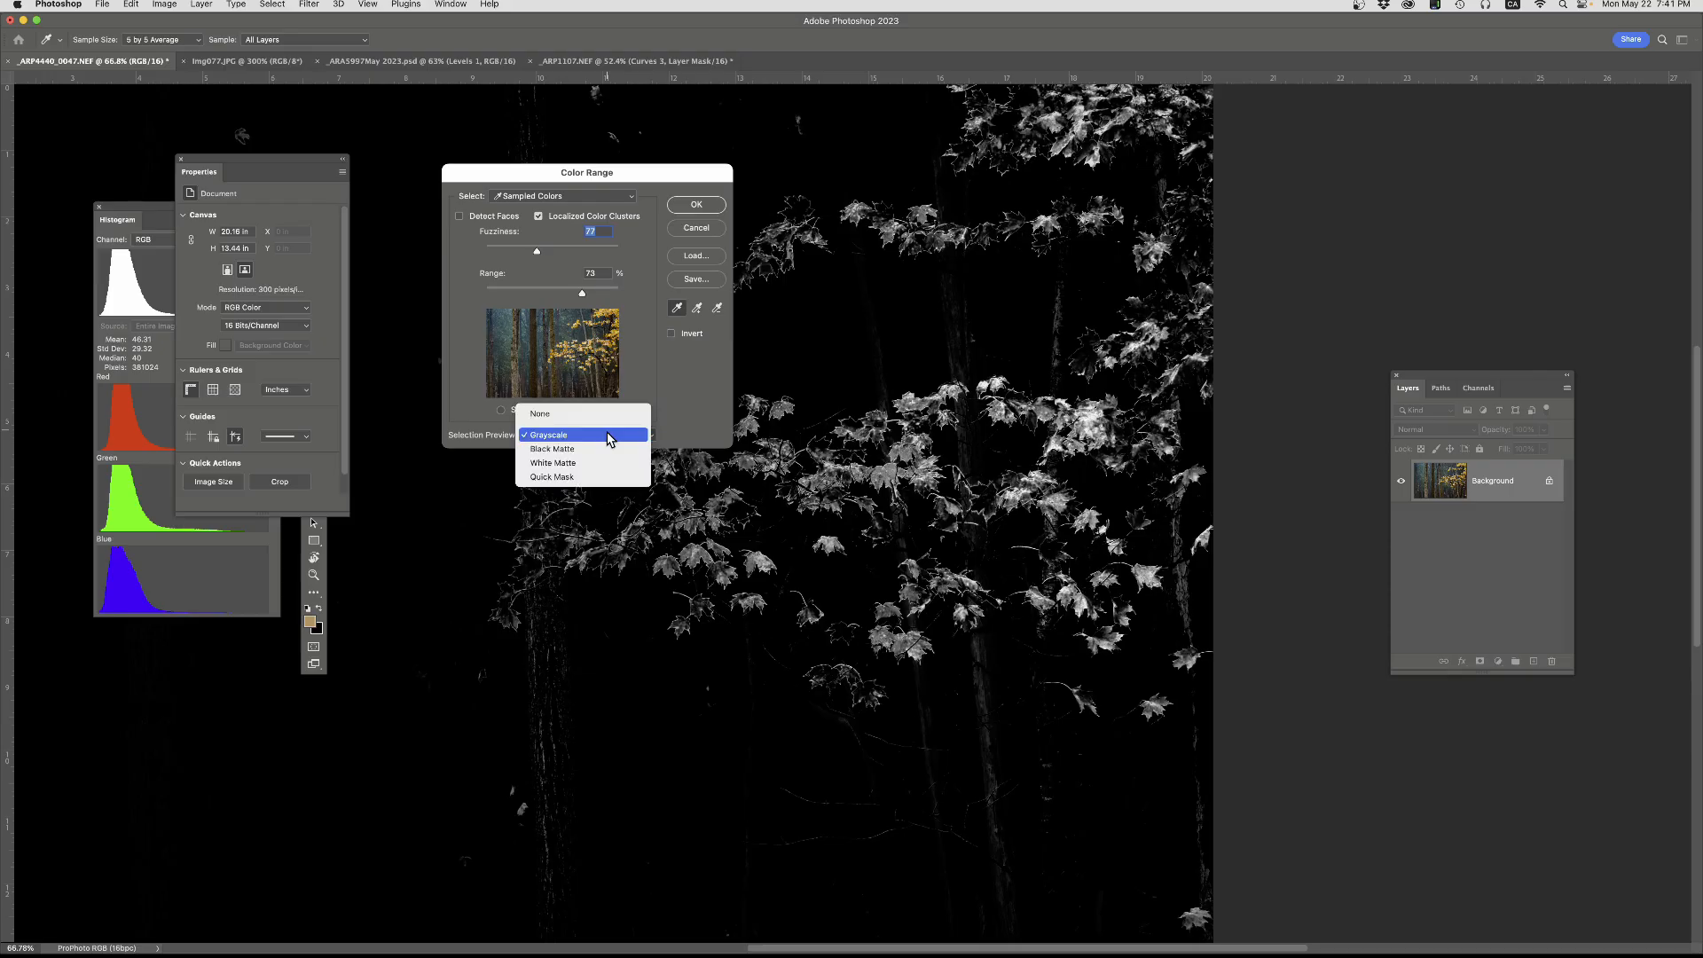
left_click(581, 414)
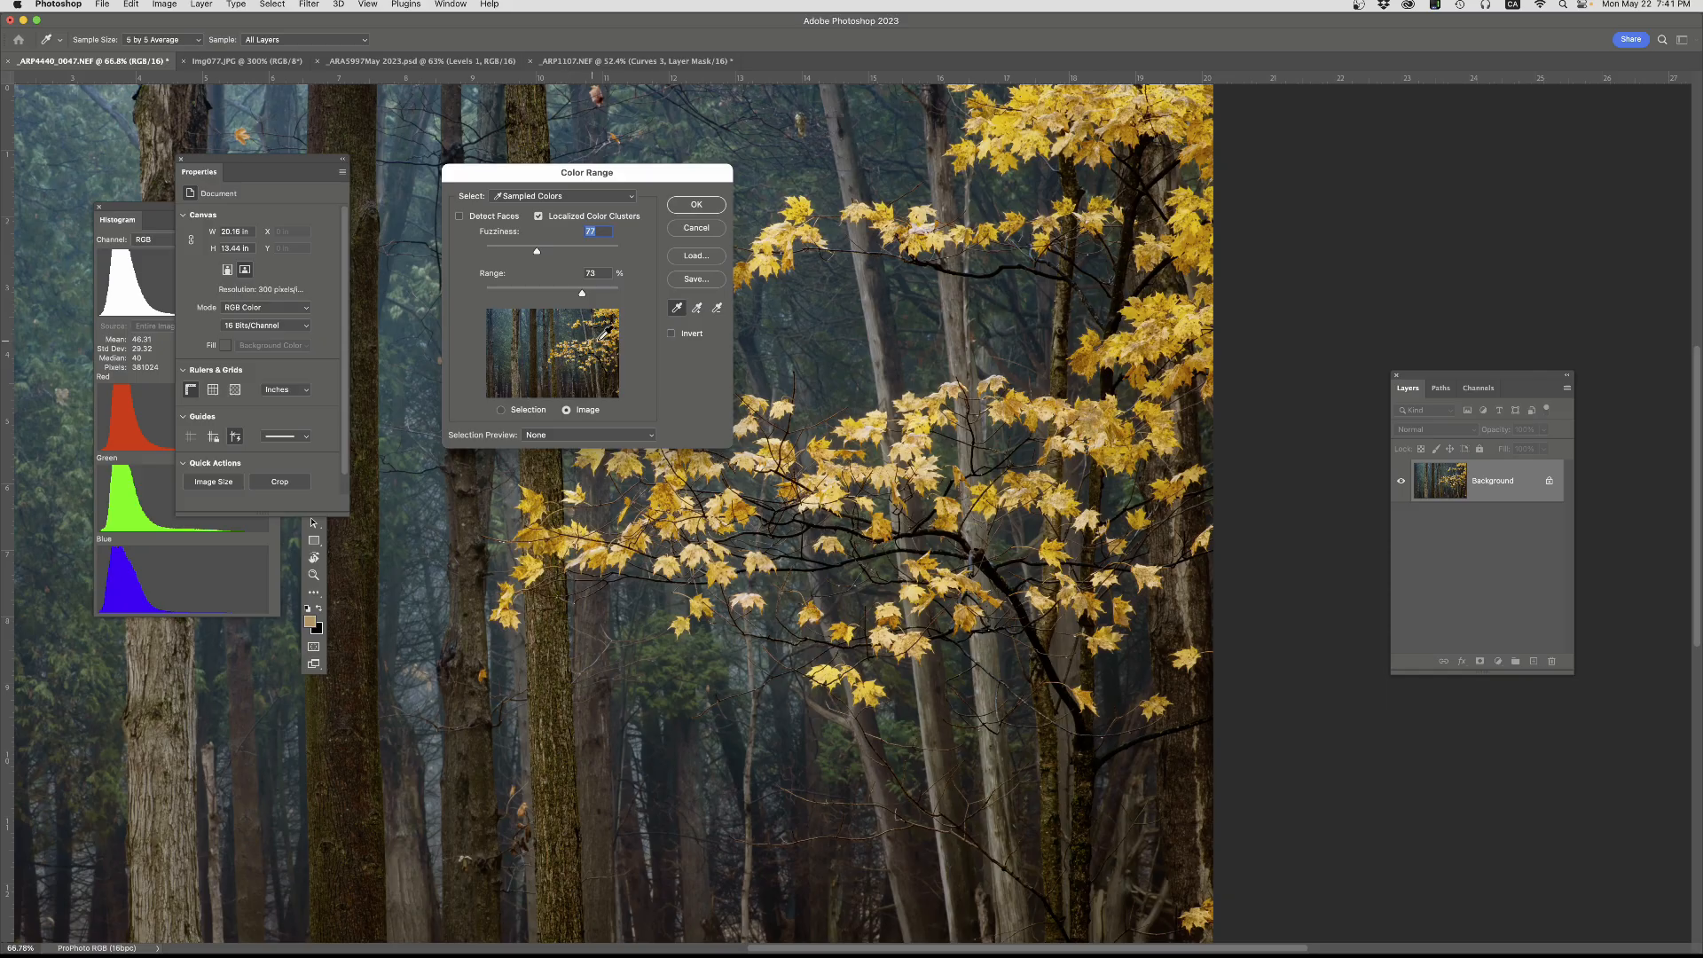
left_click(501, 410)
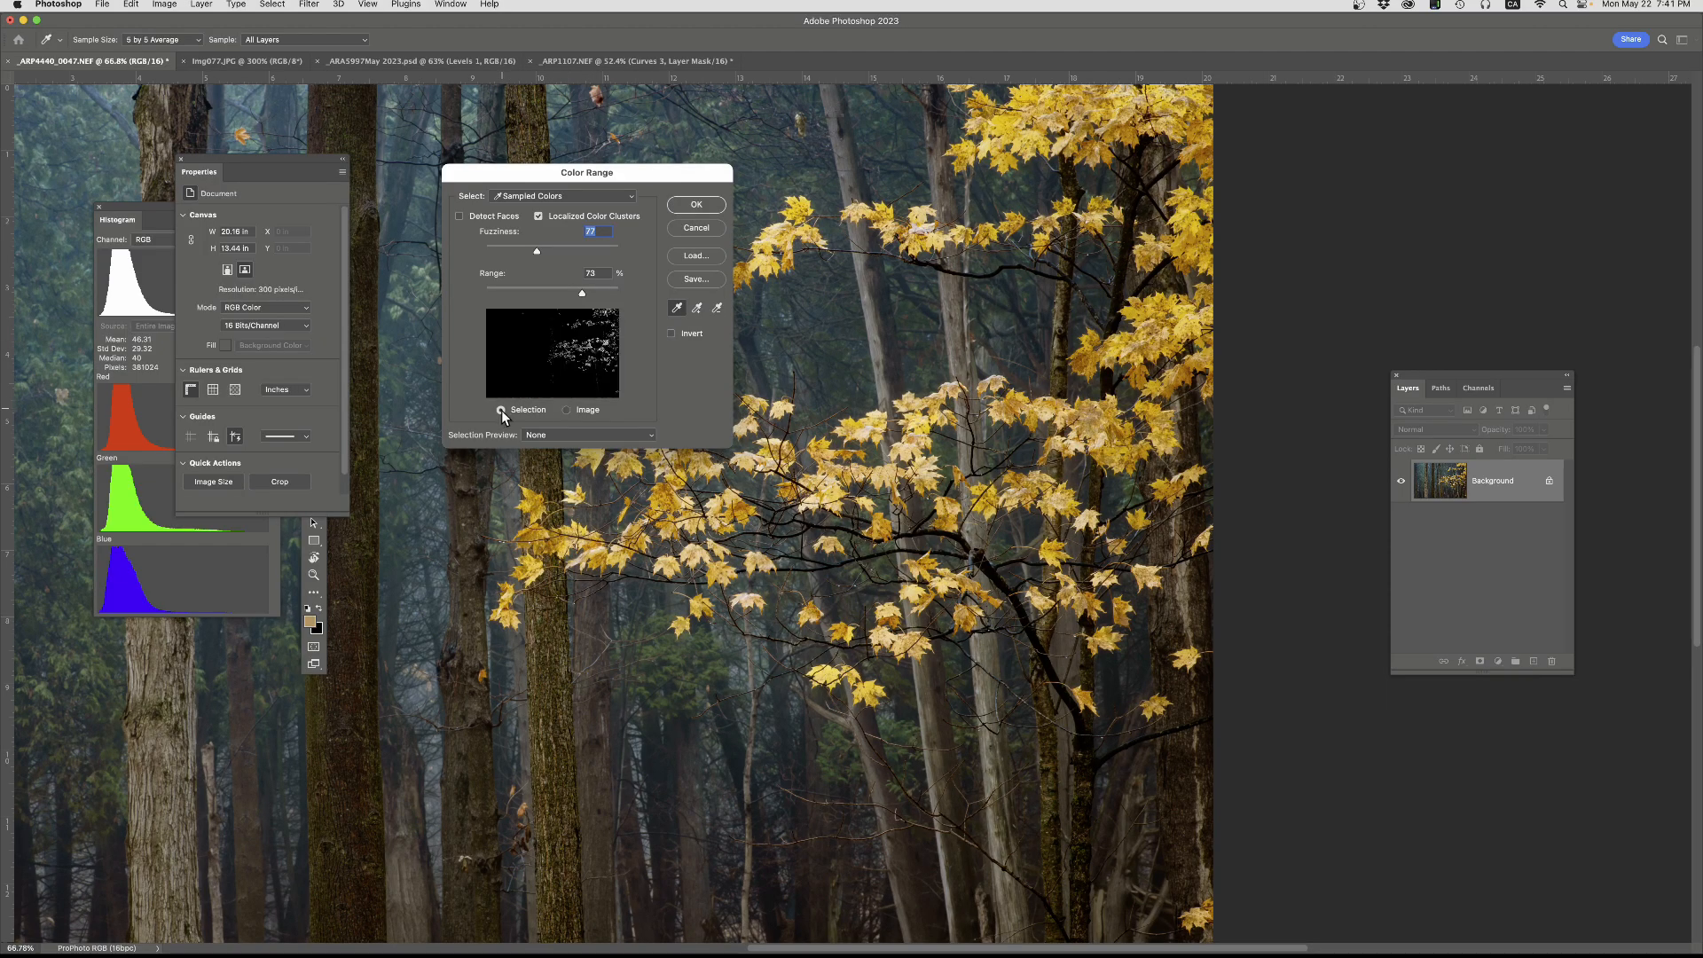
- Add further yellow tones to the Color Range samples from leaves around the branches and the photo's right edge
left_click(698, 310)
left_click(568, 539)
left_click(530, 565)
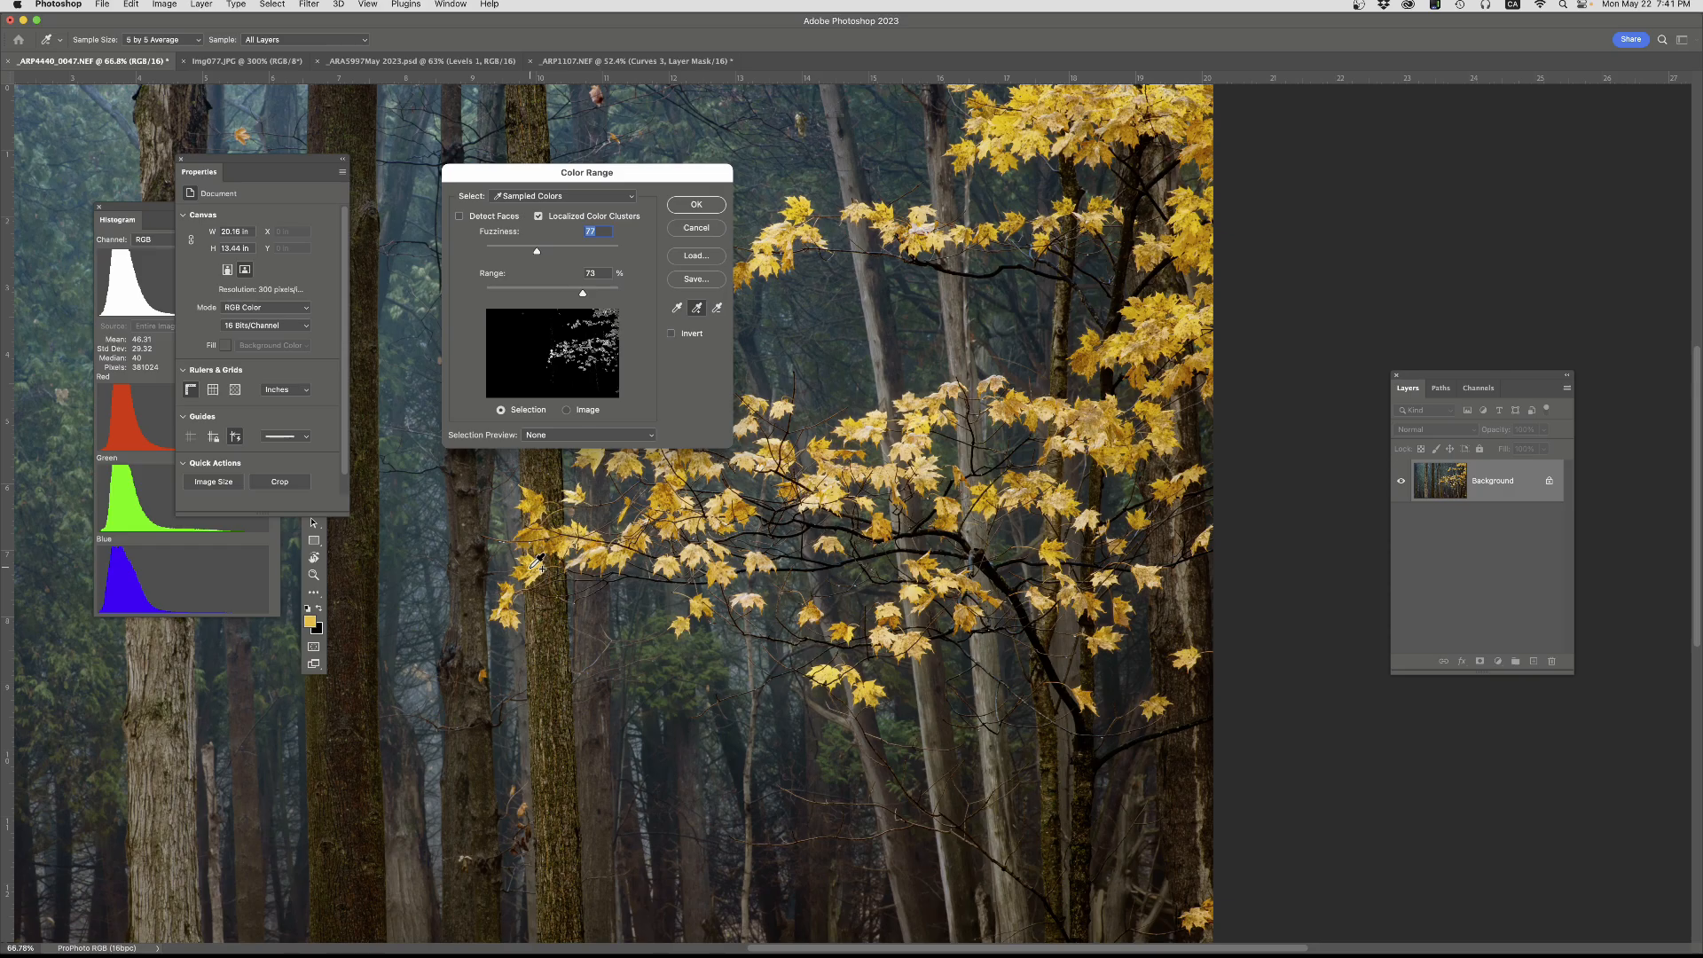
left_click(536, 519)
left_click(1090, 101)
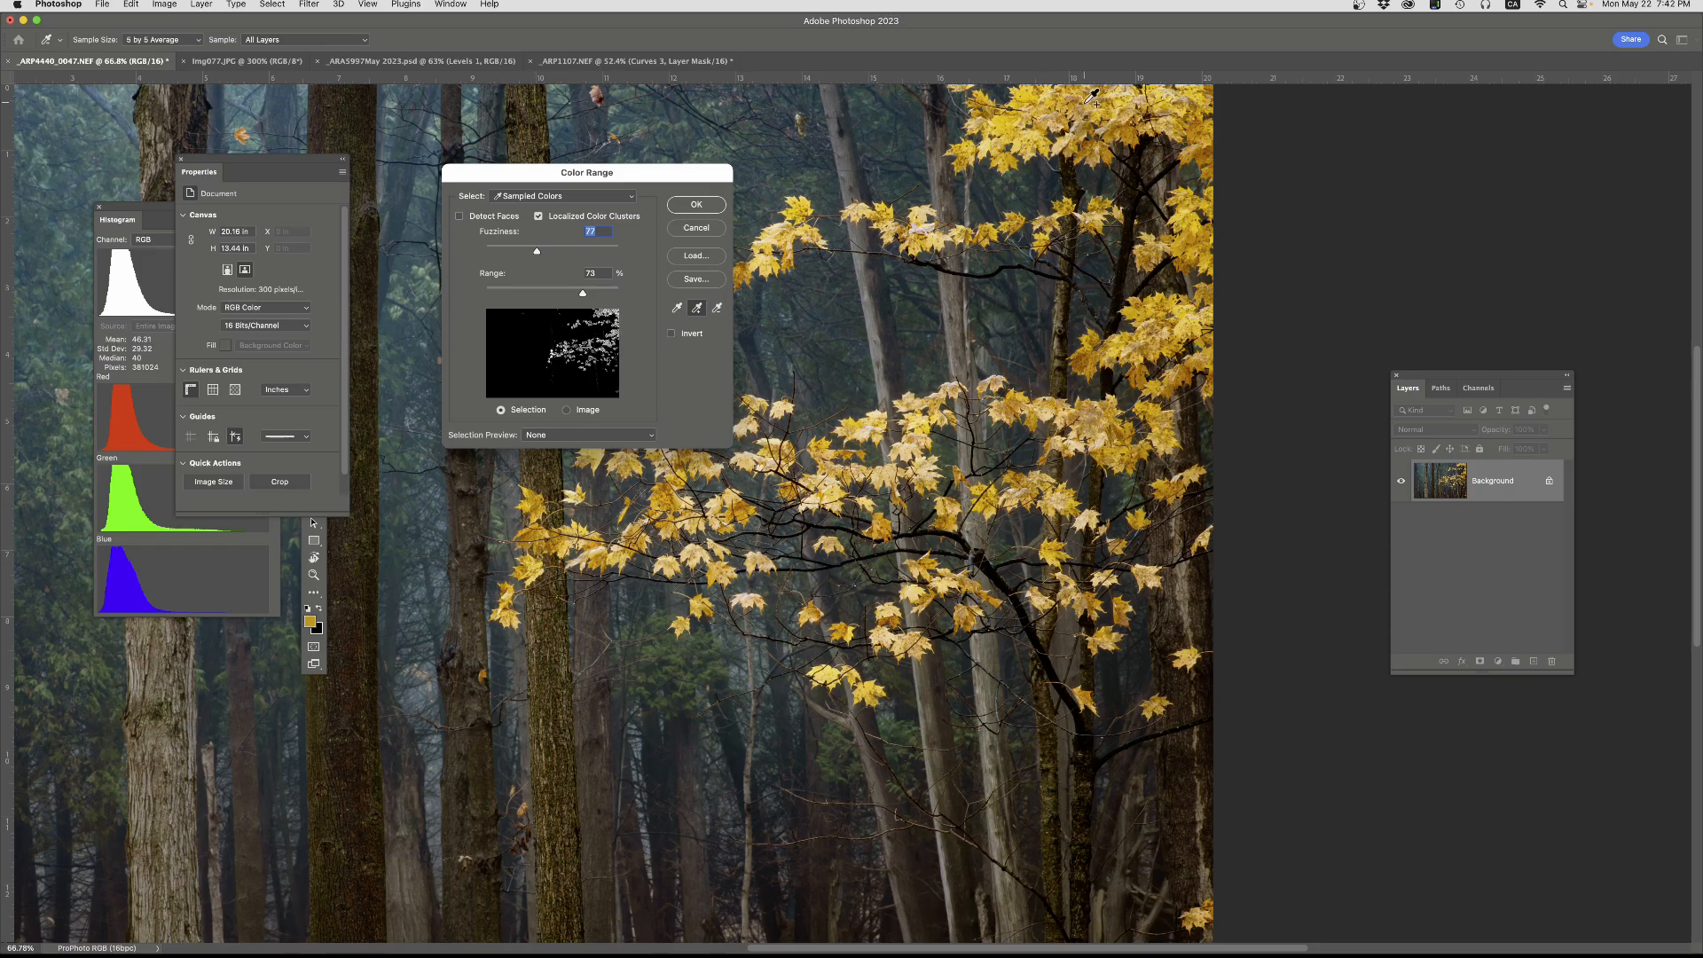
left_click(1000, 130)
left_click(1185, 224)
left_click(1197, 917)
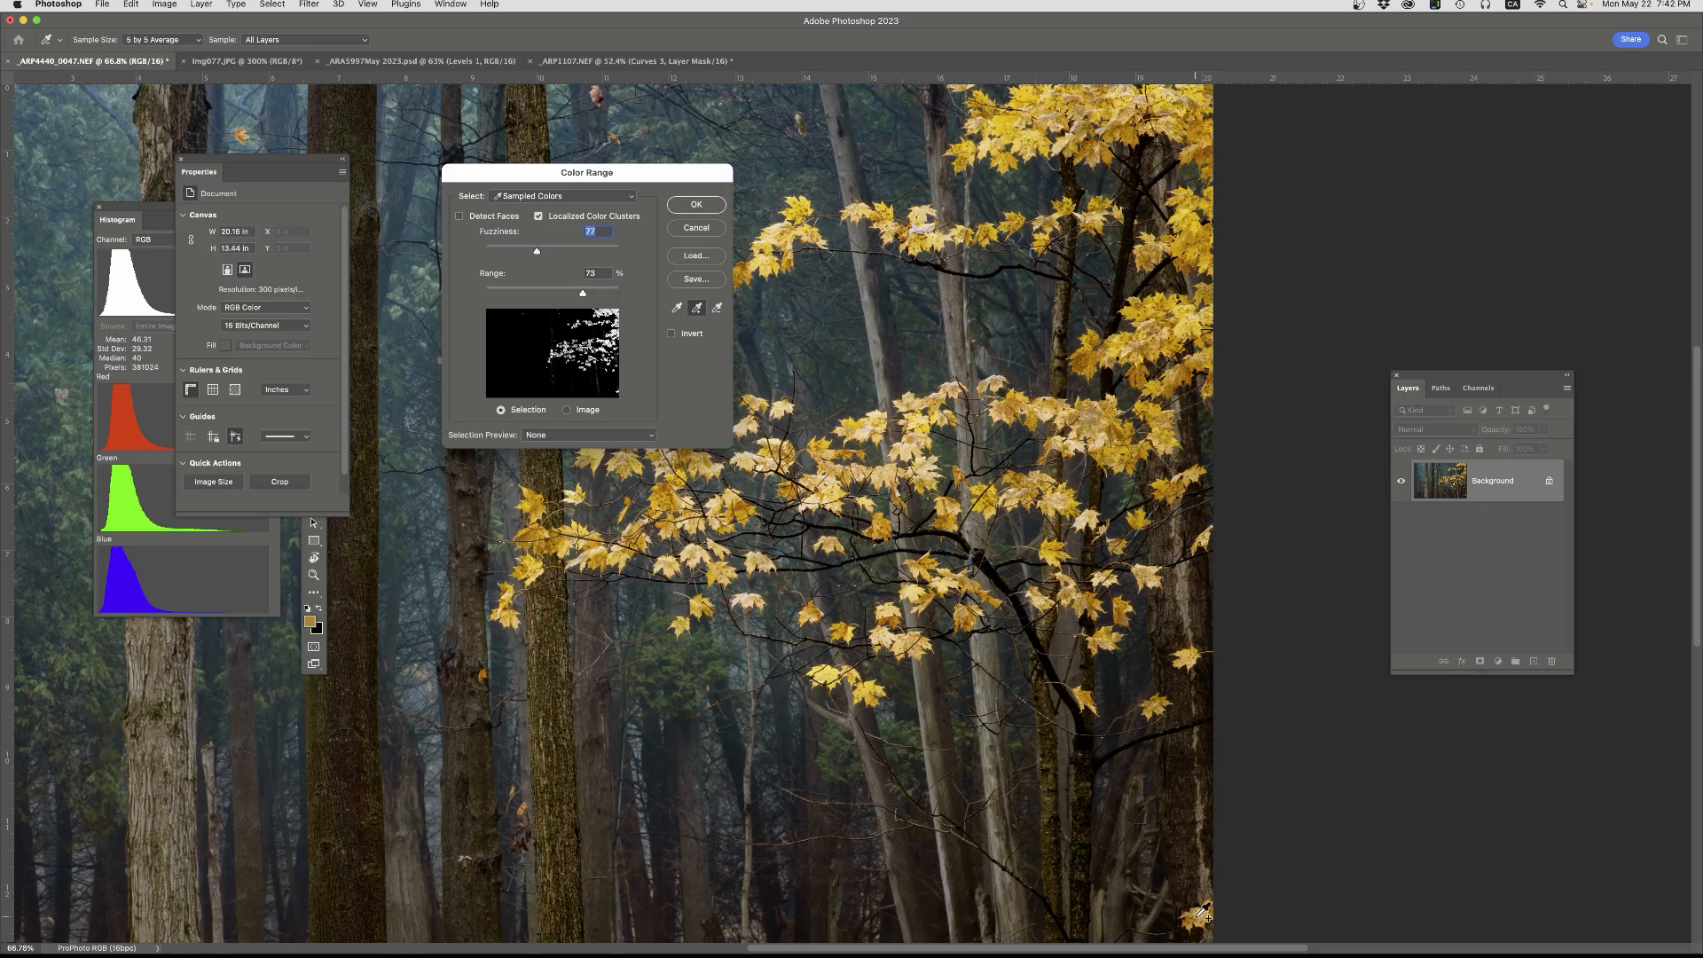
- Try adding two more samples from the lower leaf cluster, undo the excess, and apply the Color Range selection
left_click(888, 631)
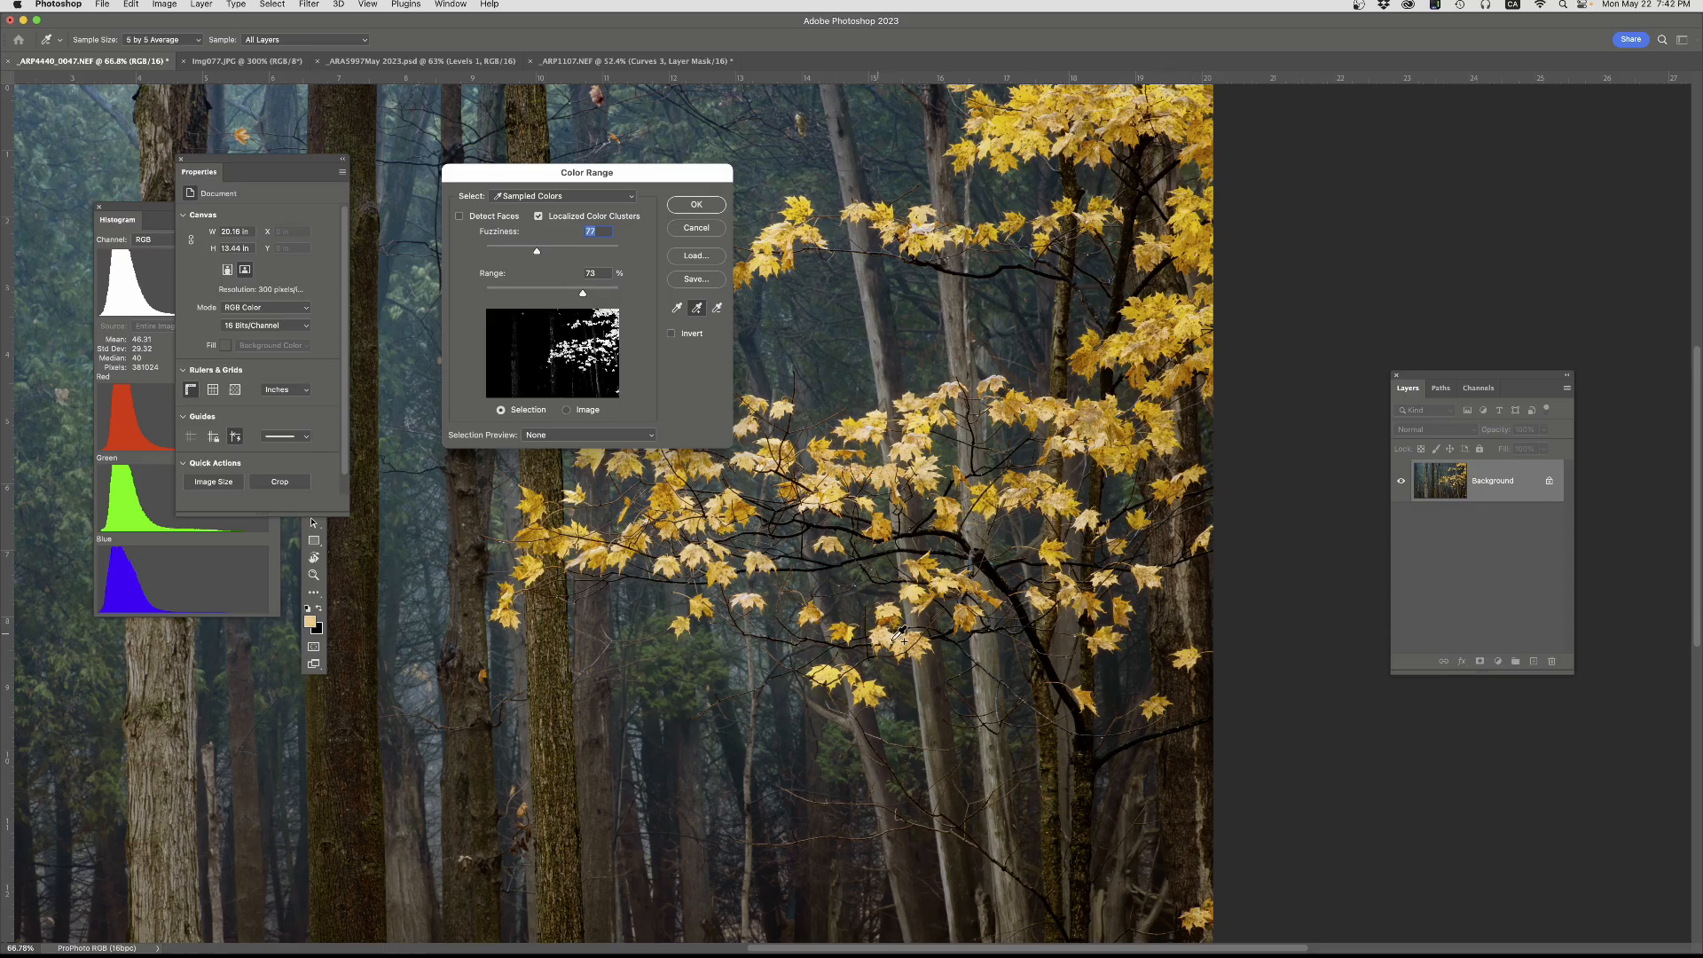
left_click(911, 635)
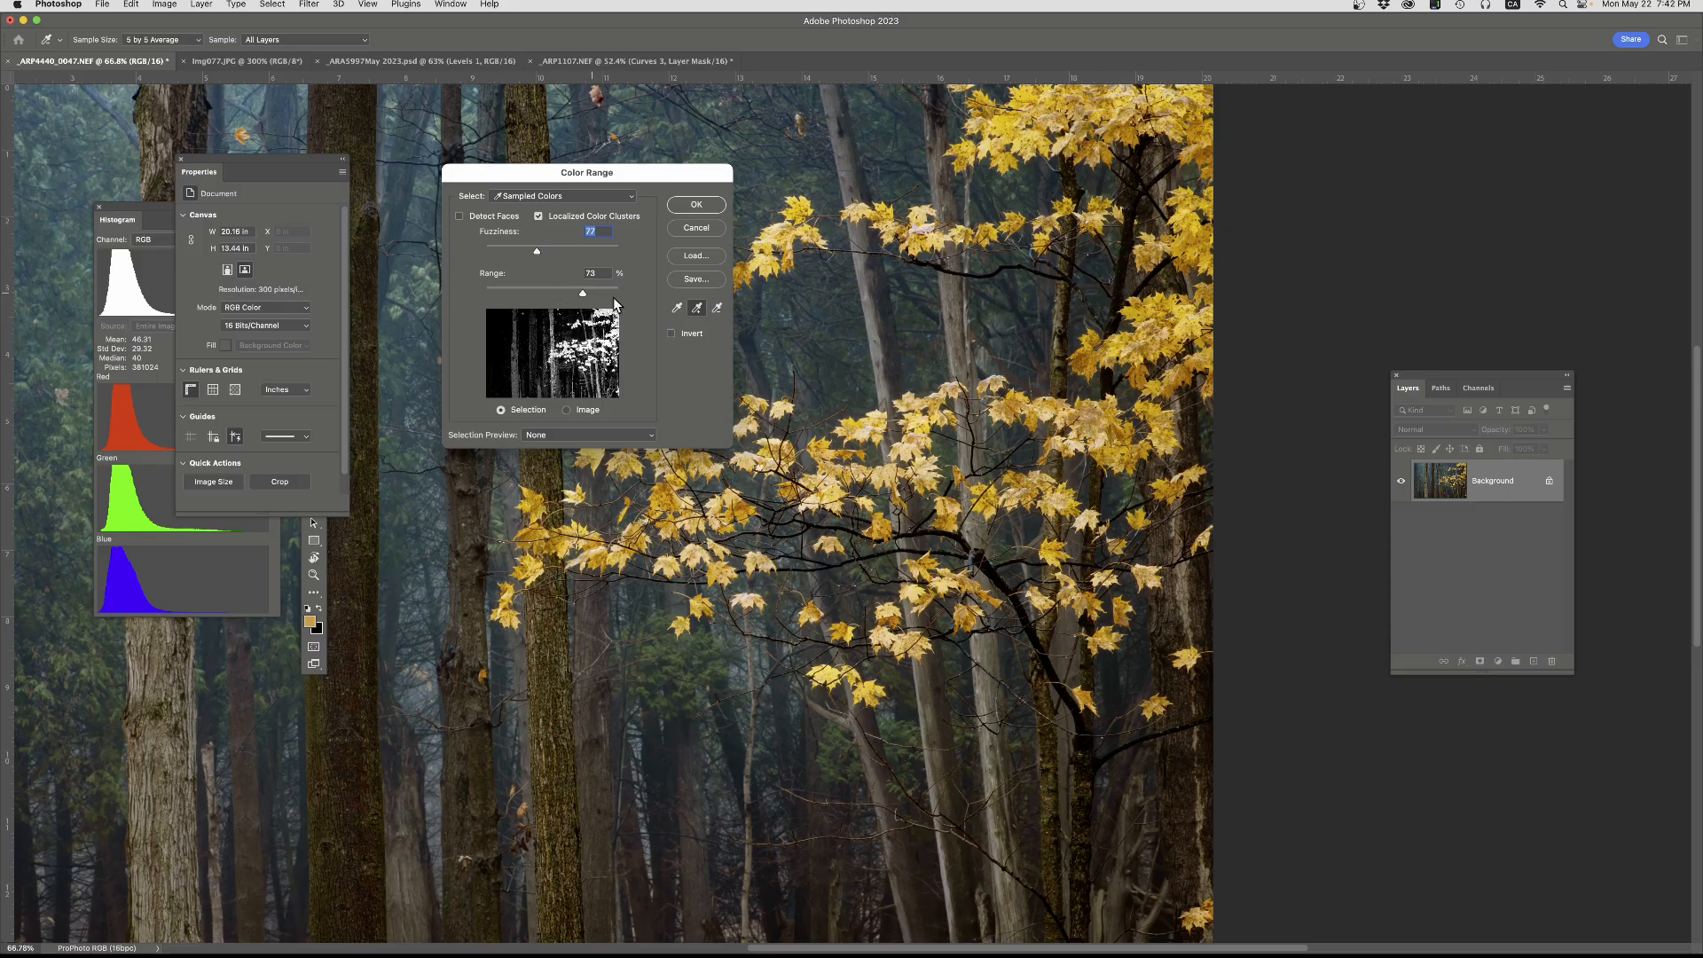
key("super")
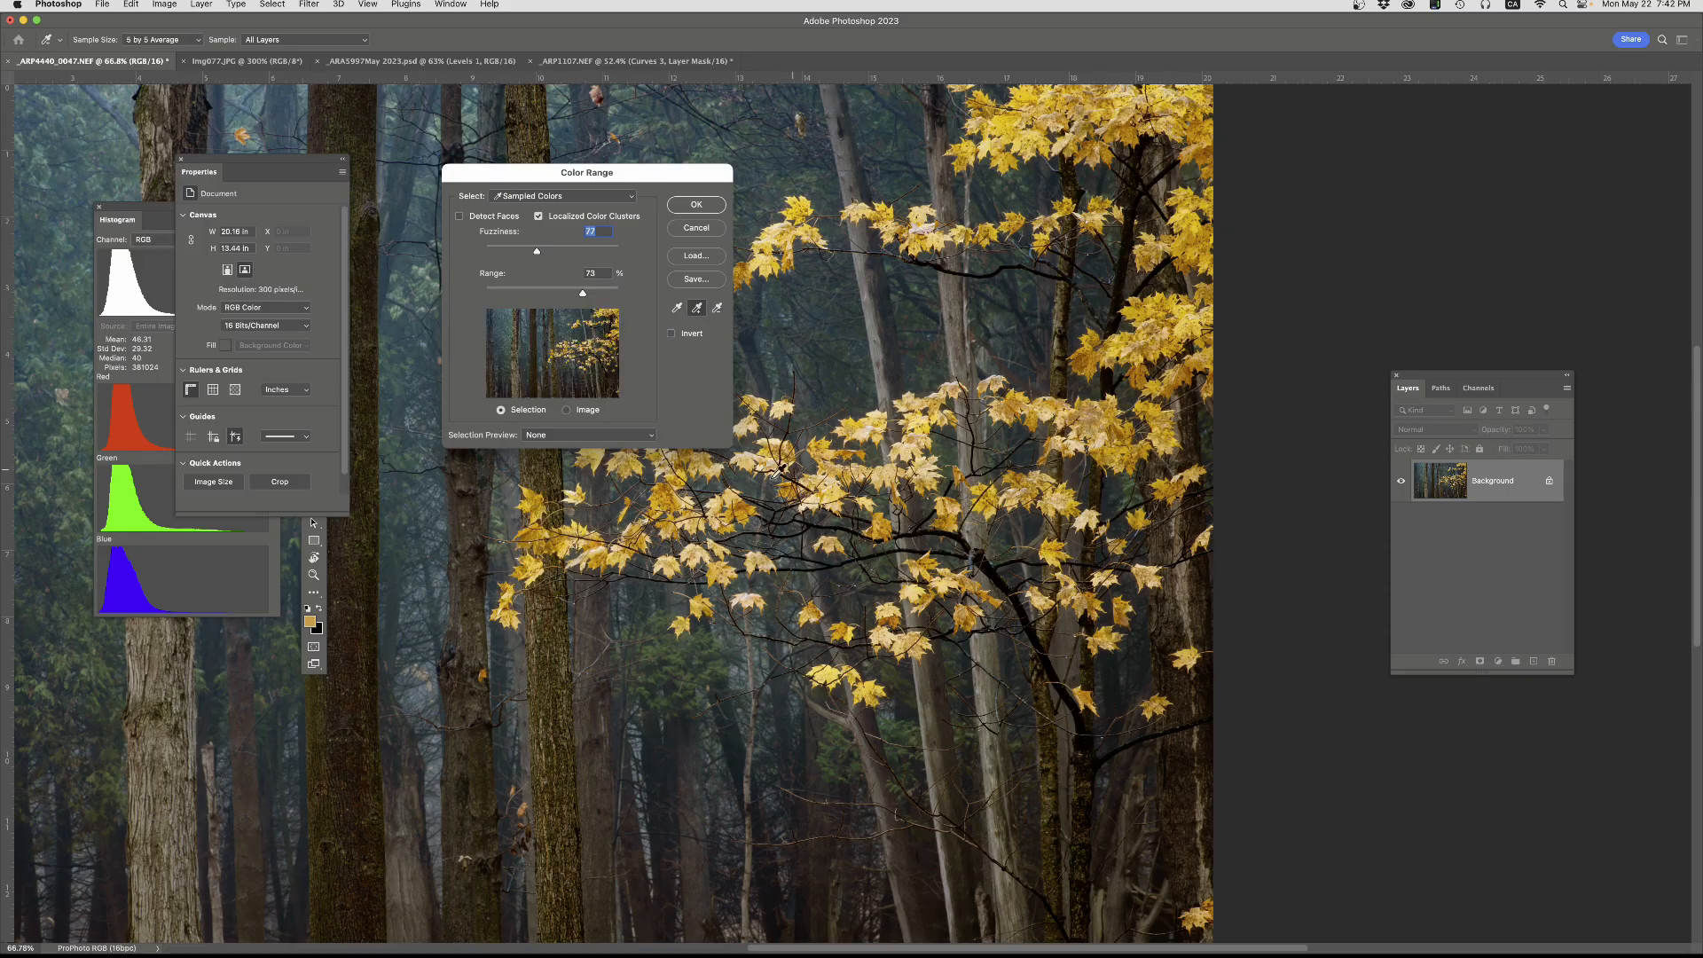
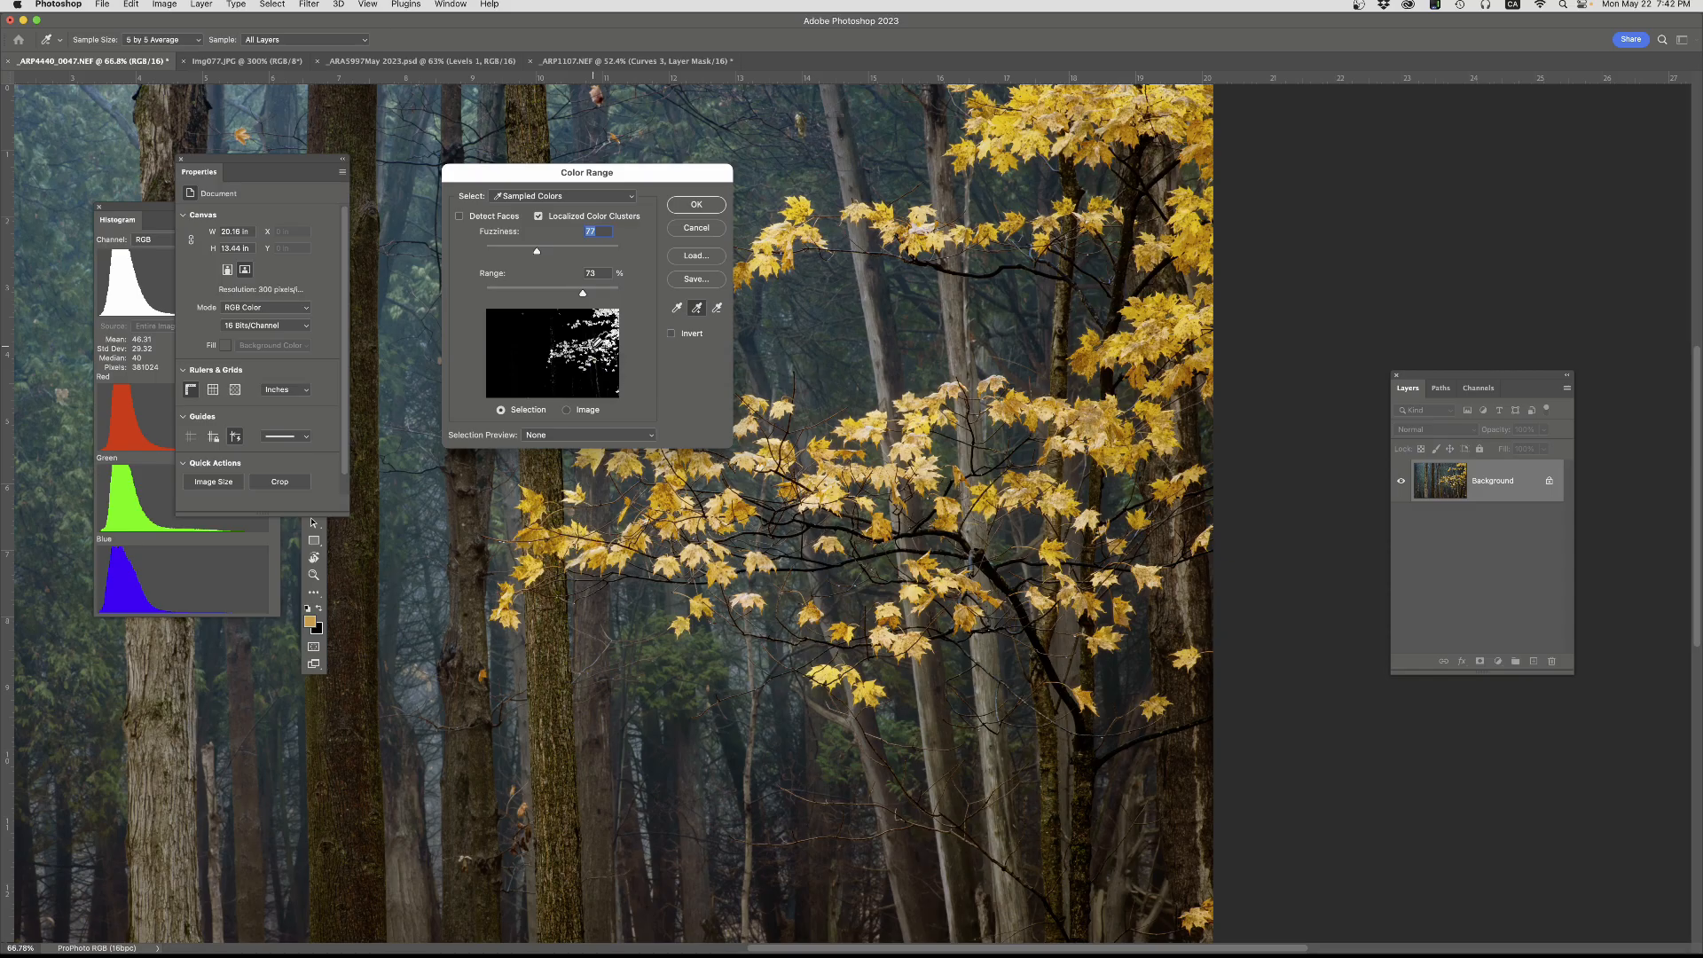
left_click(689, 204)
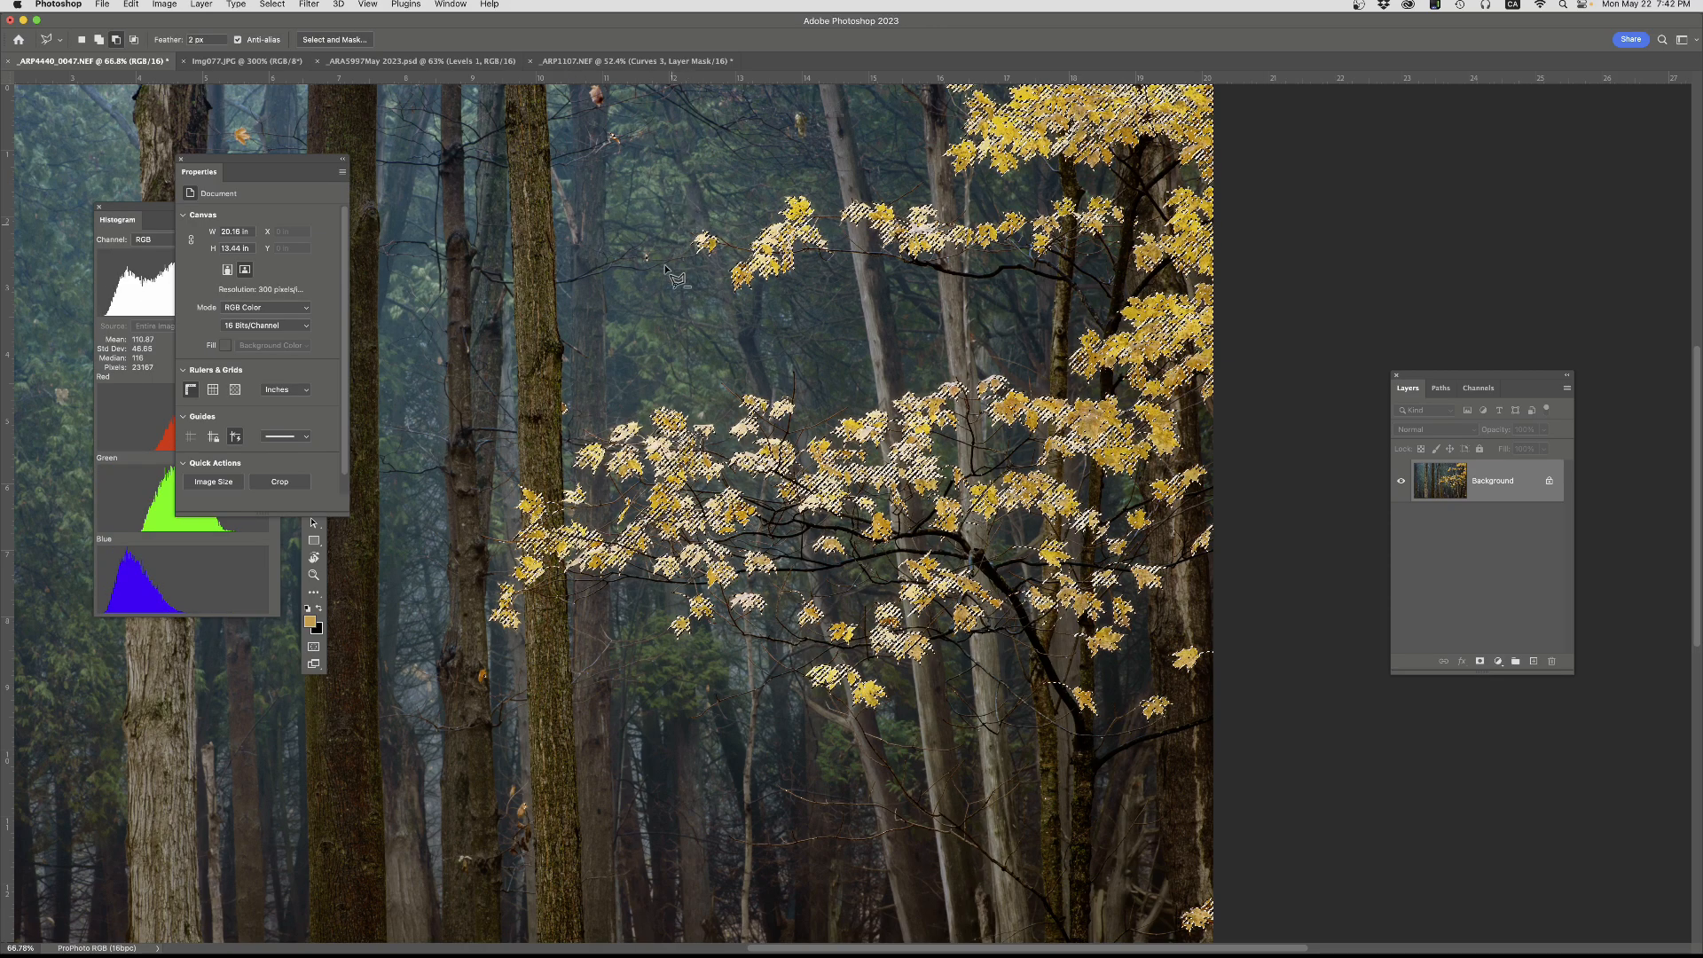
- Save the leaf selection as a new channel named "yellow leaves" and deselect
scroll(1189, 326, "up", 5)
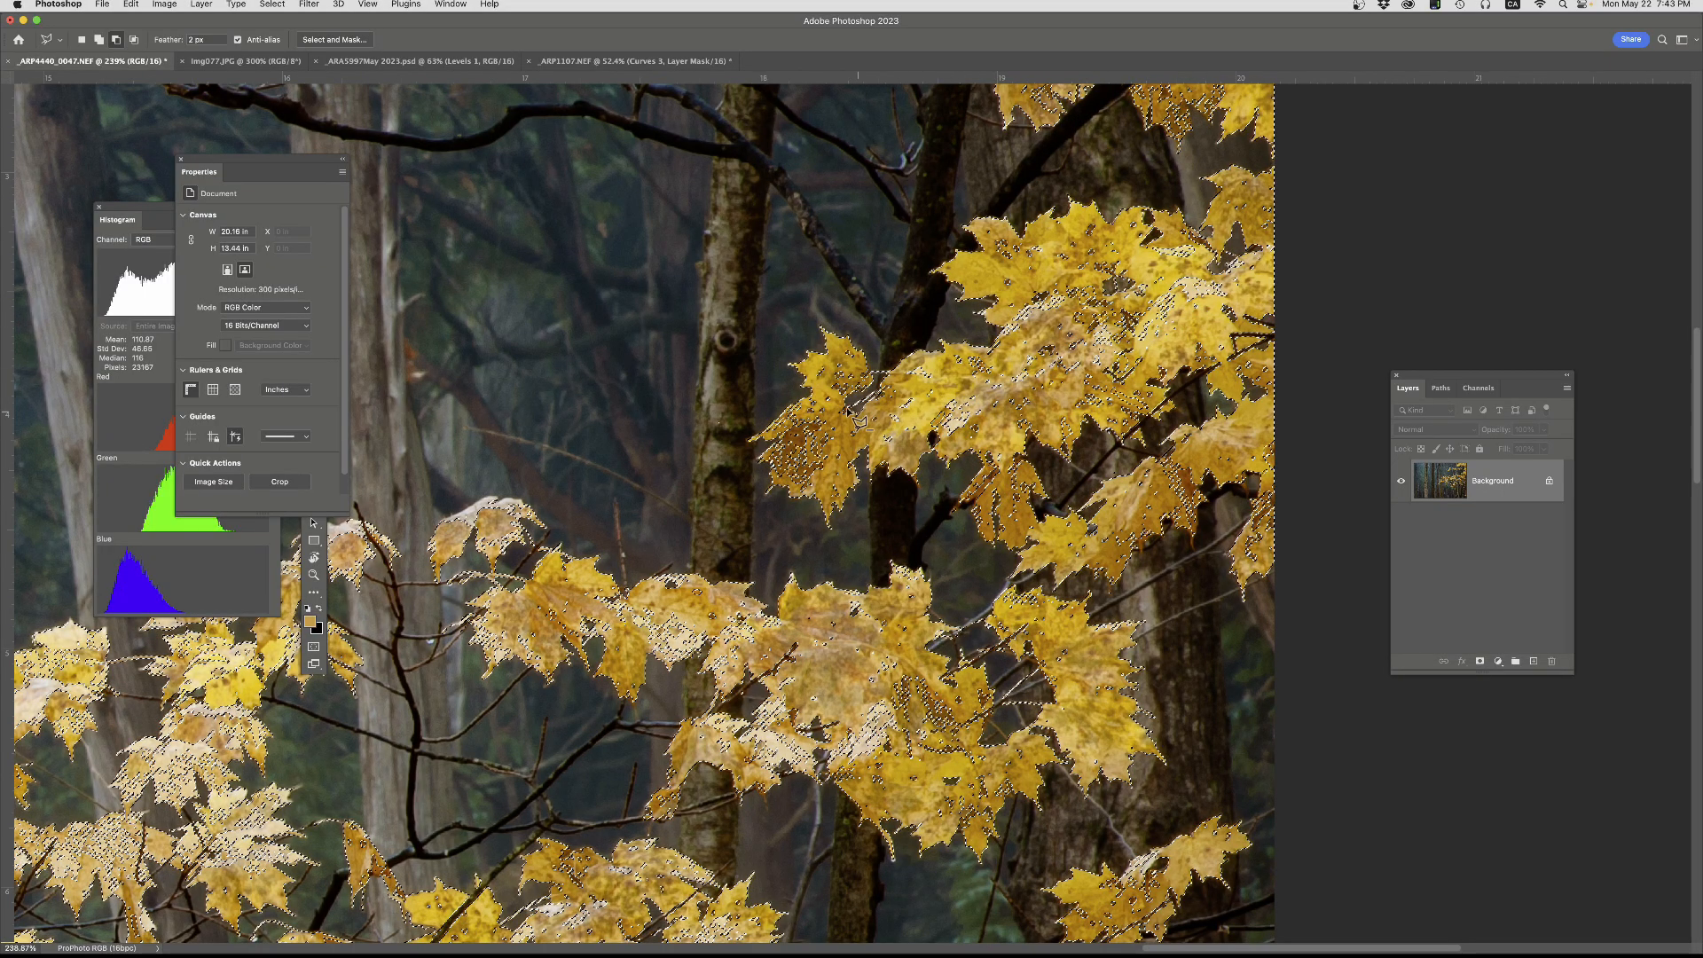
scroll(805, 462, "down", 3)
scroll(808, 463, "down", 3)
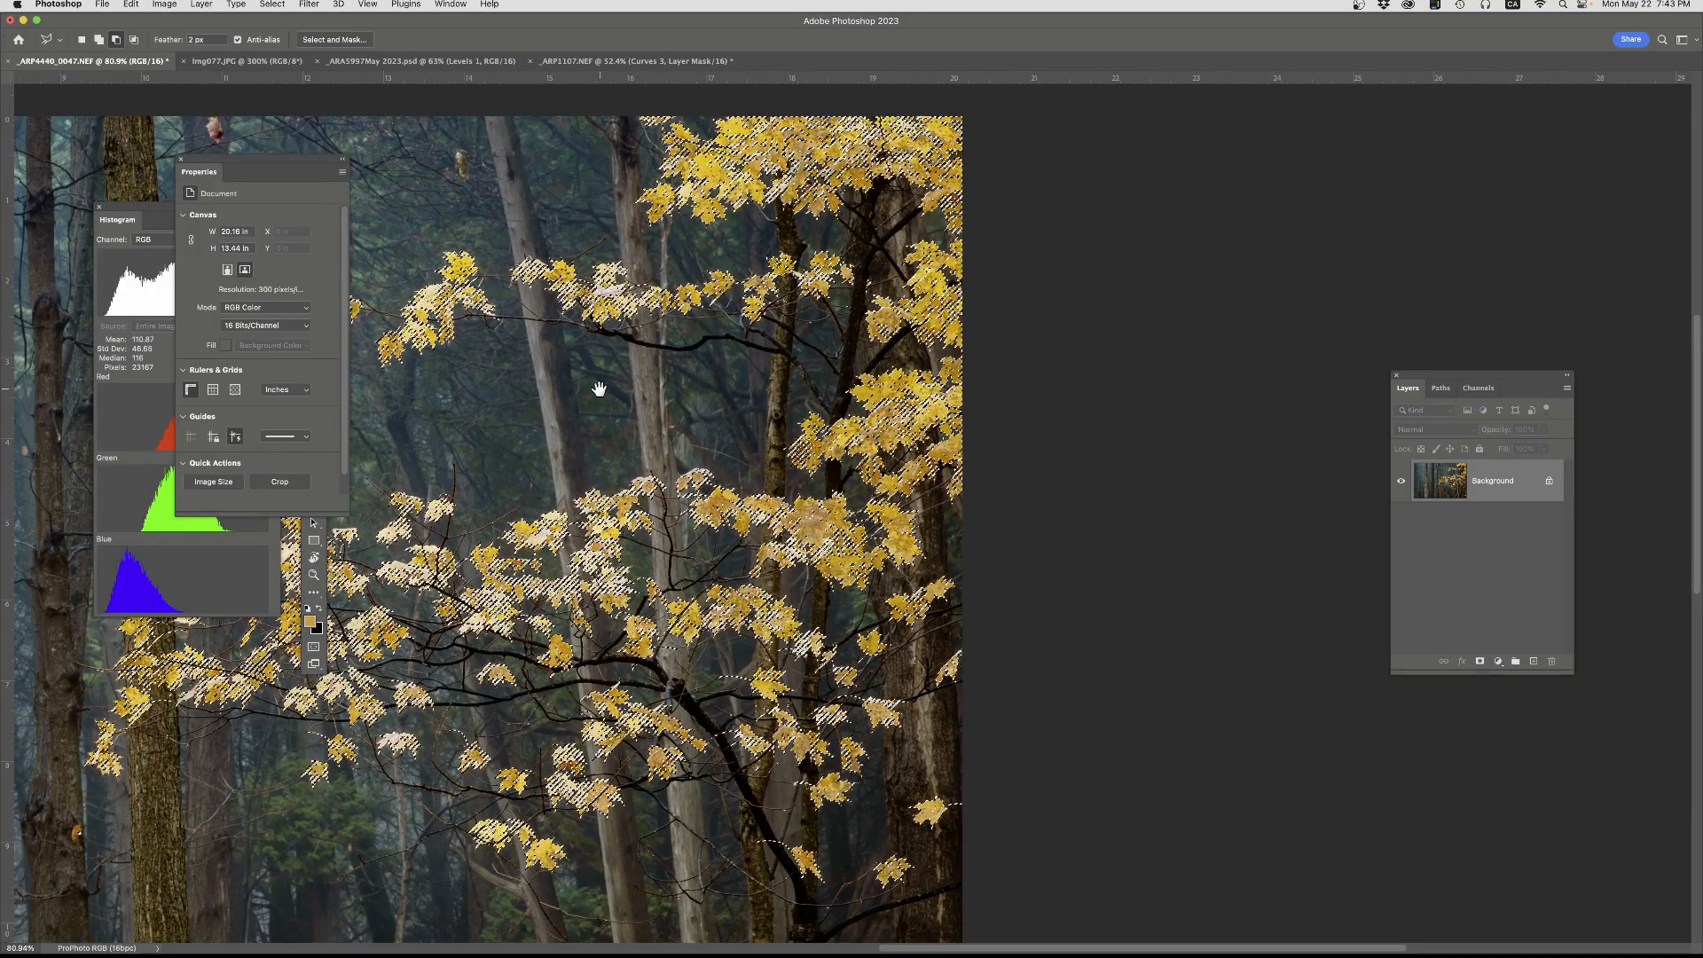
left_click_drag(599, 390, 1072, 368)
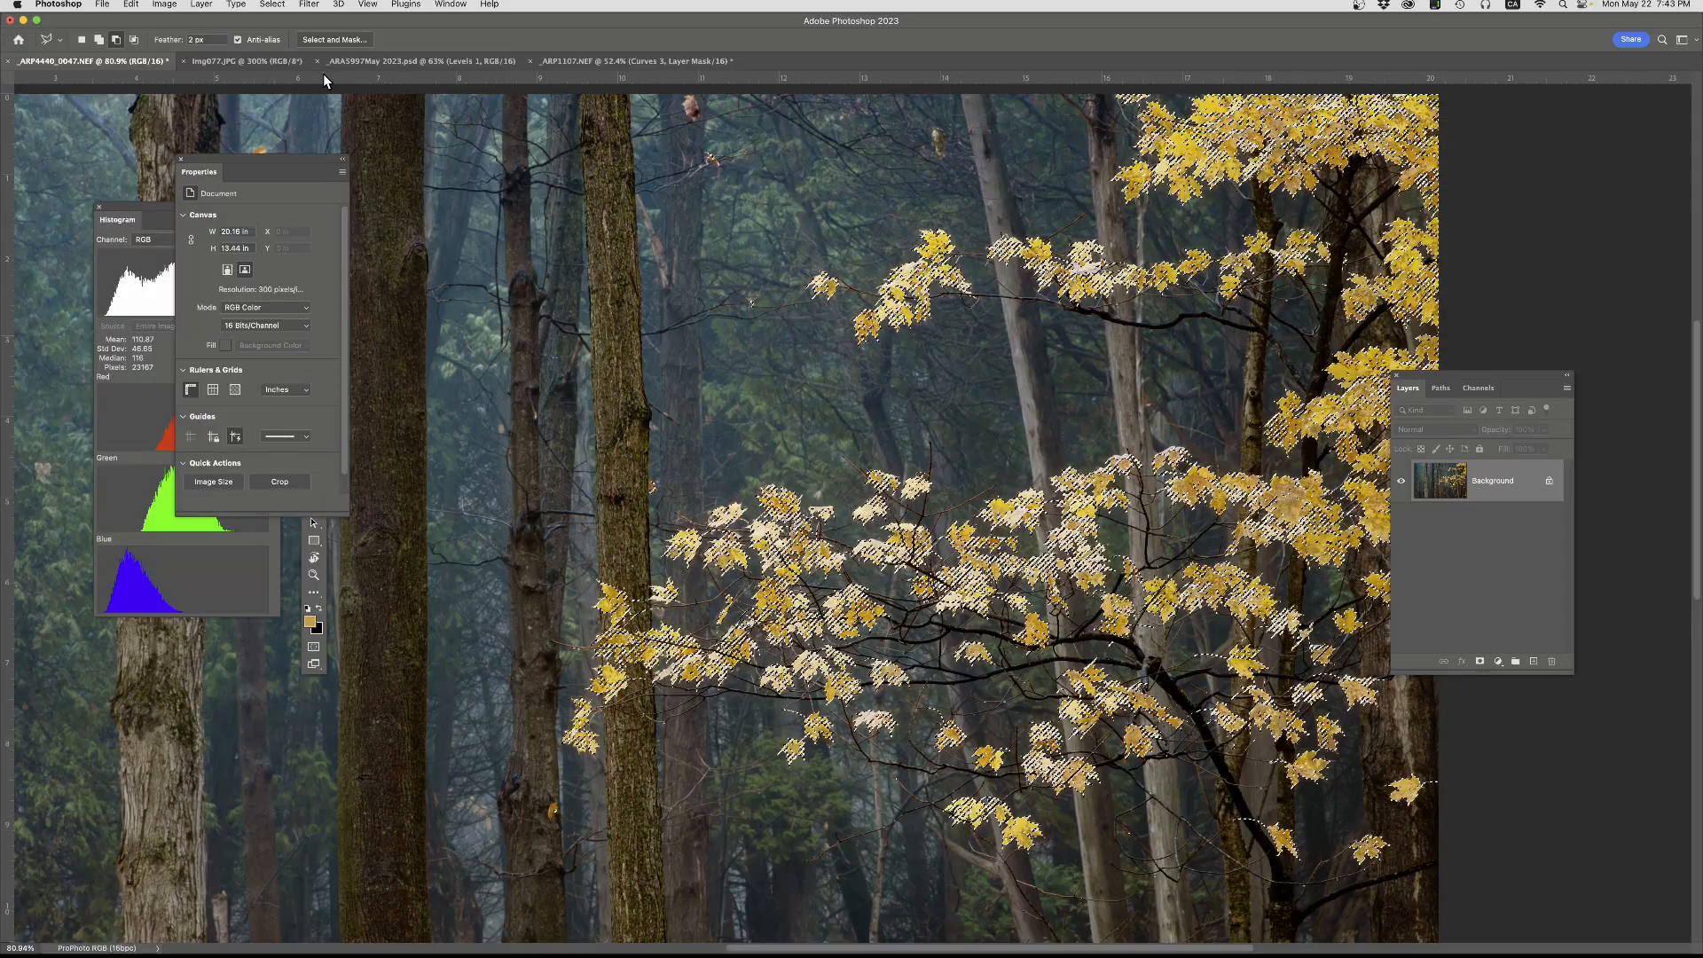
left_click(274, 5)
left_click(298, 301)
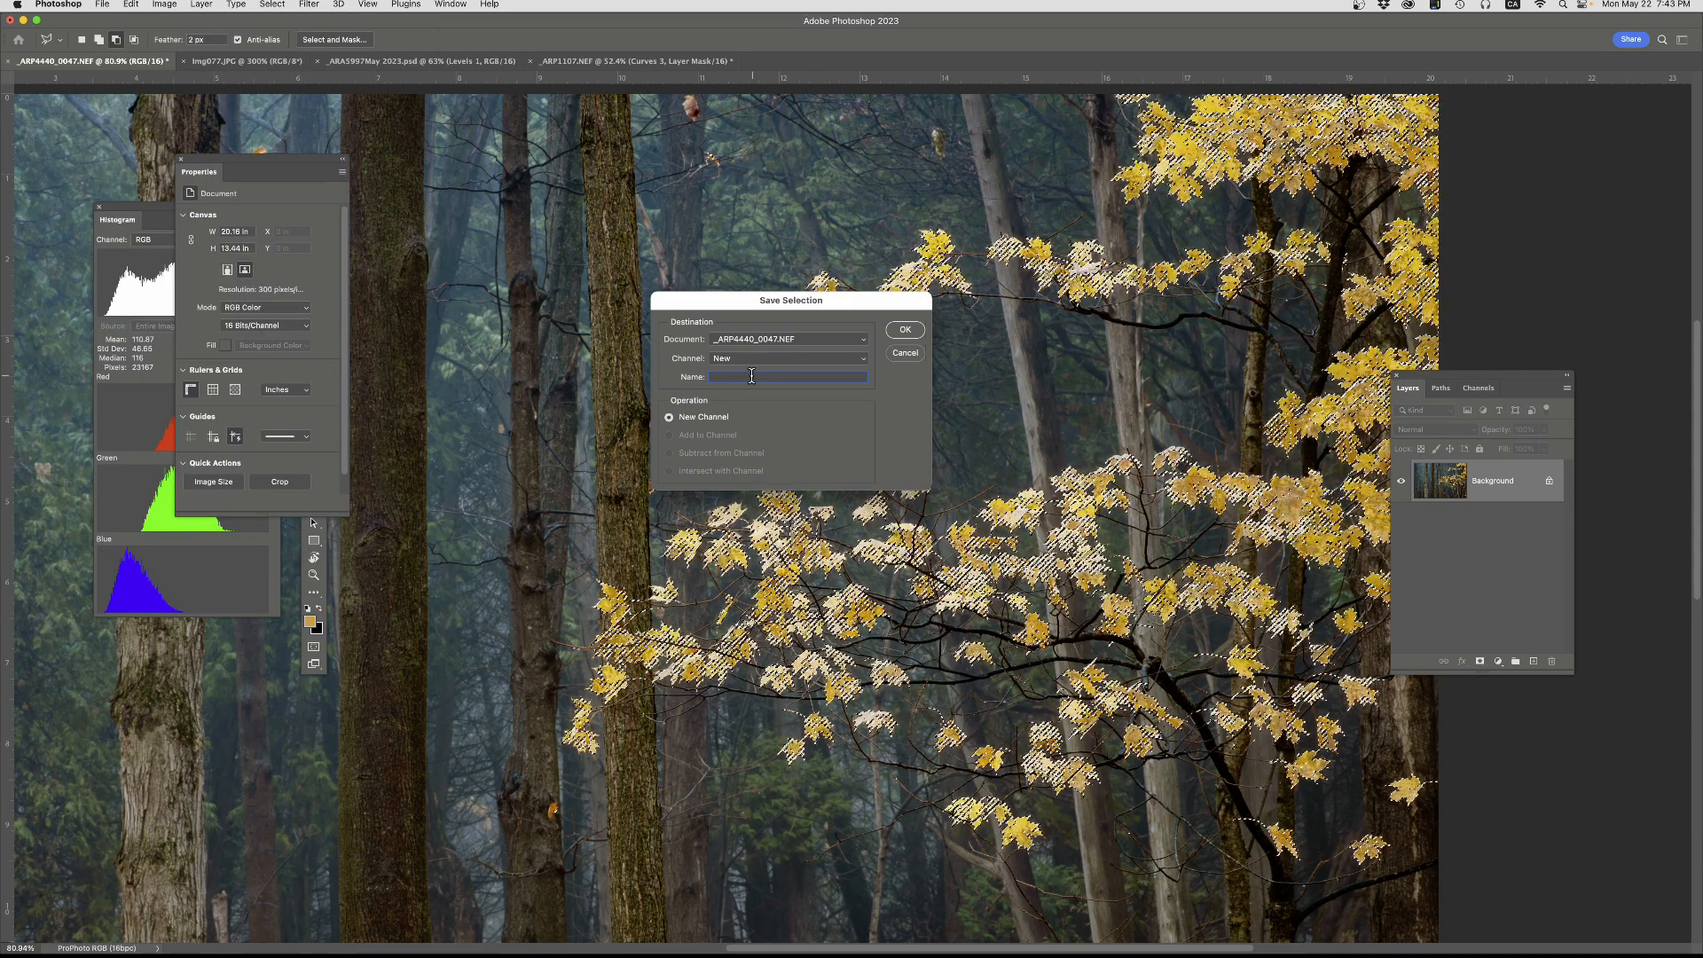
type("yellow leaves")
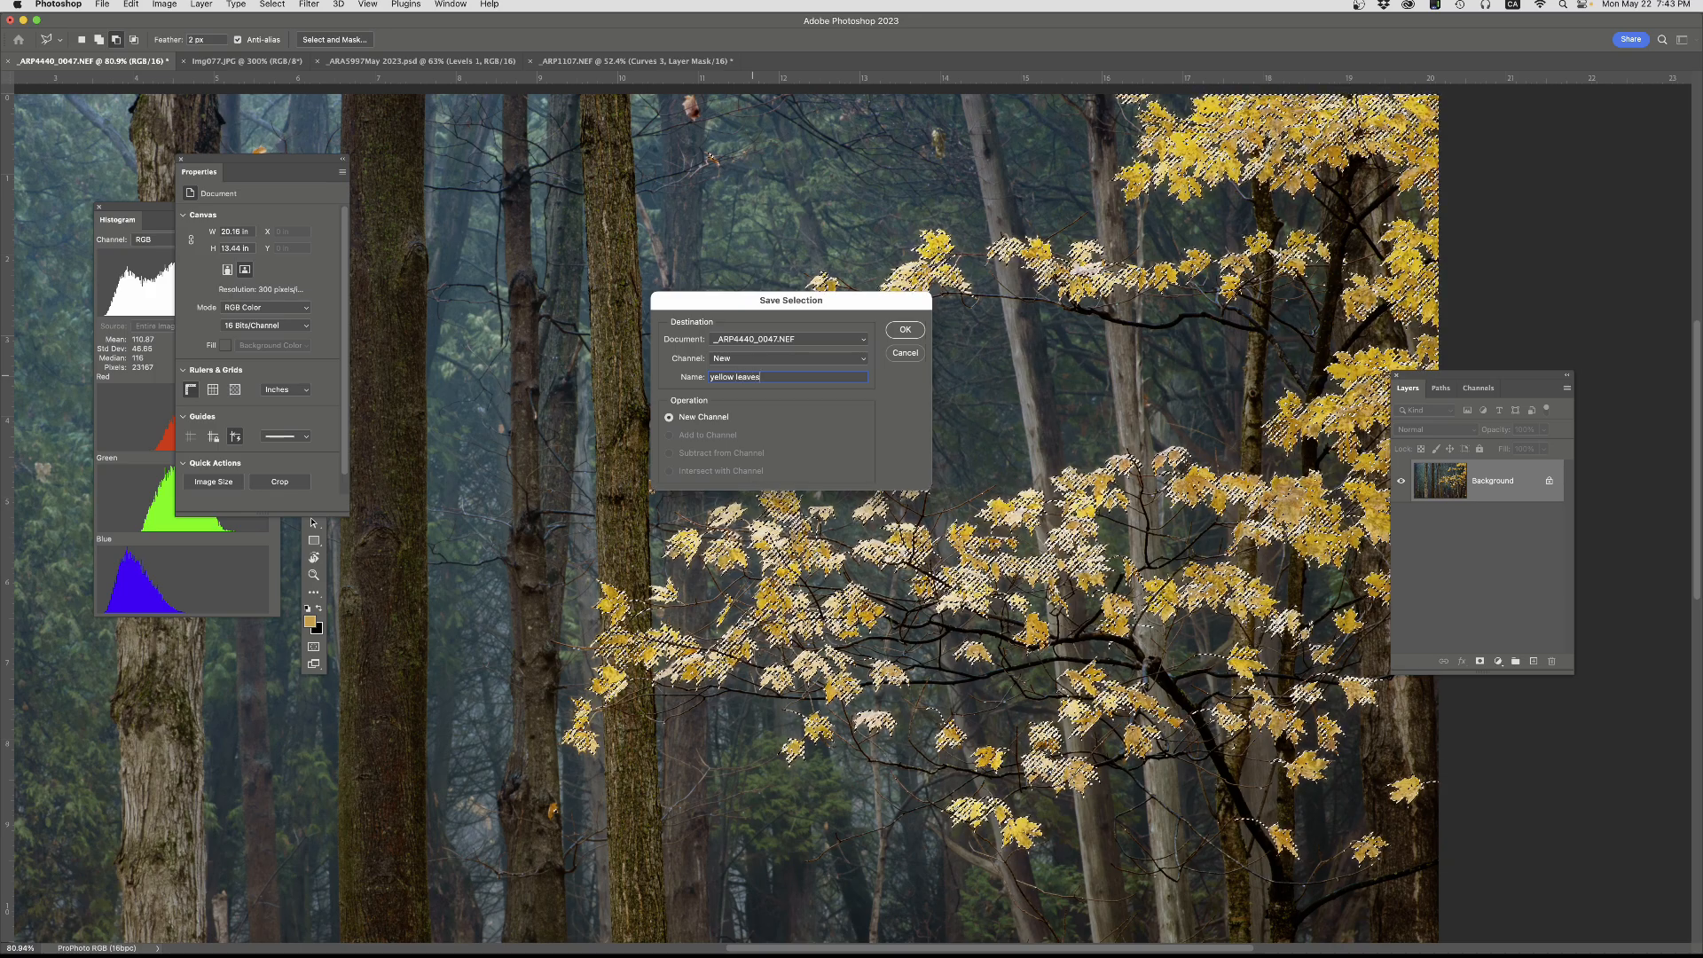
left_click(904, 330)
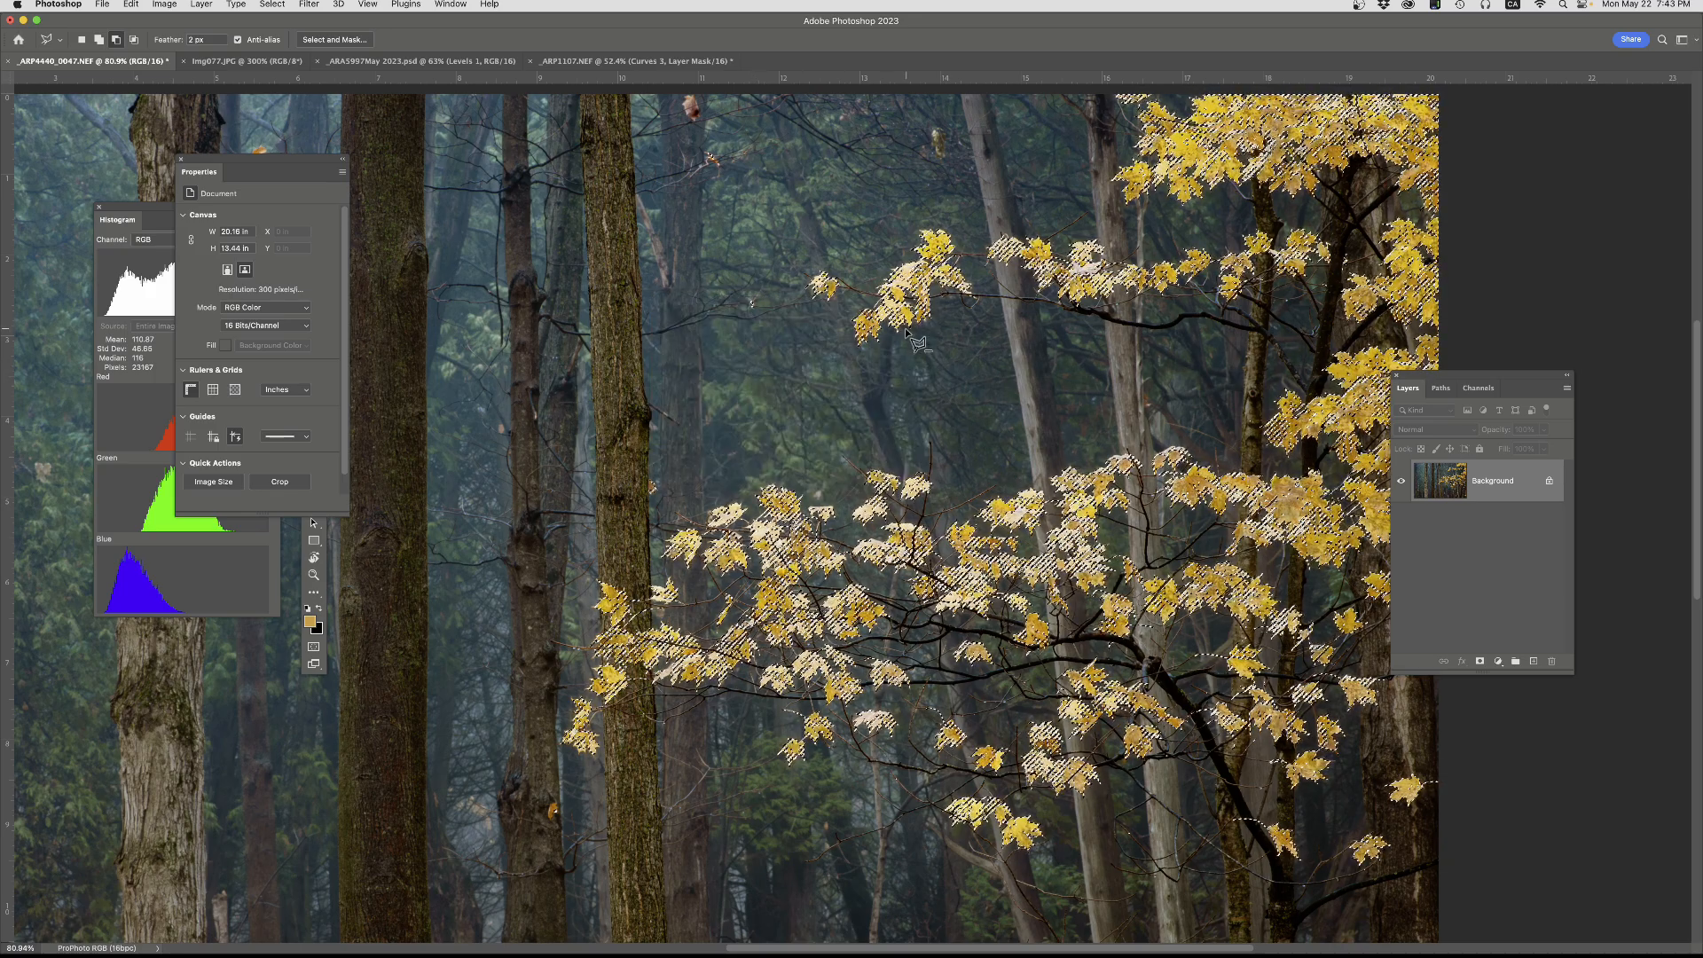
key("super+d")
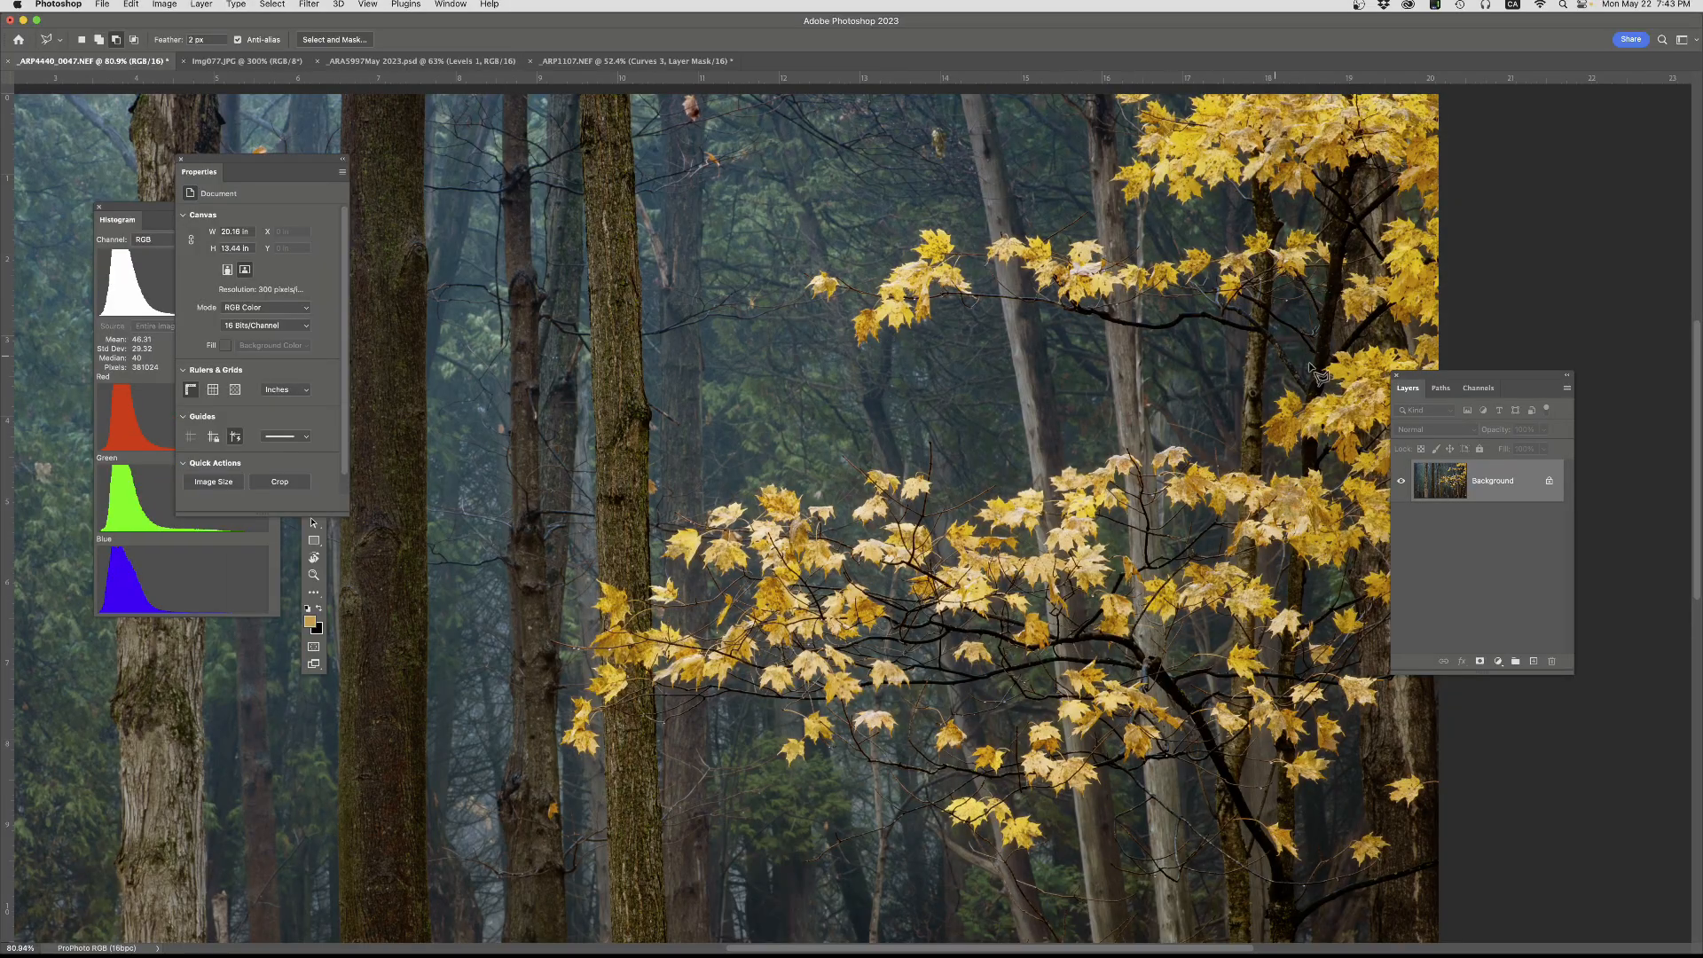
- Display only the "yellow leaves" channel and move the Properties panel clear of the tools and the image
left_click(1477, 388)
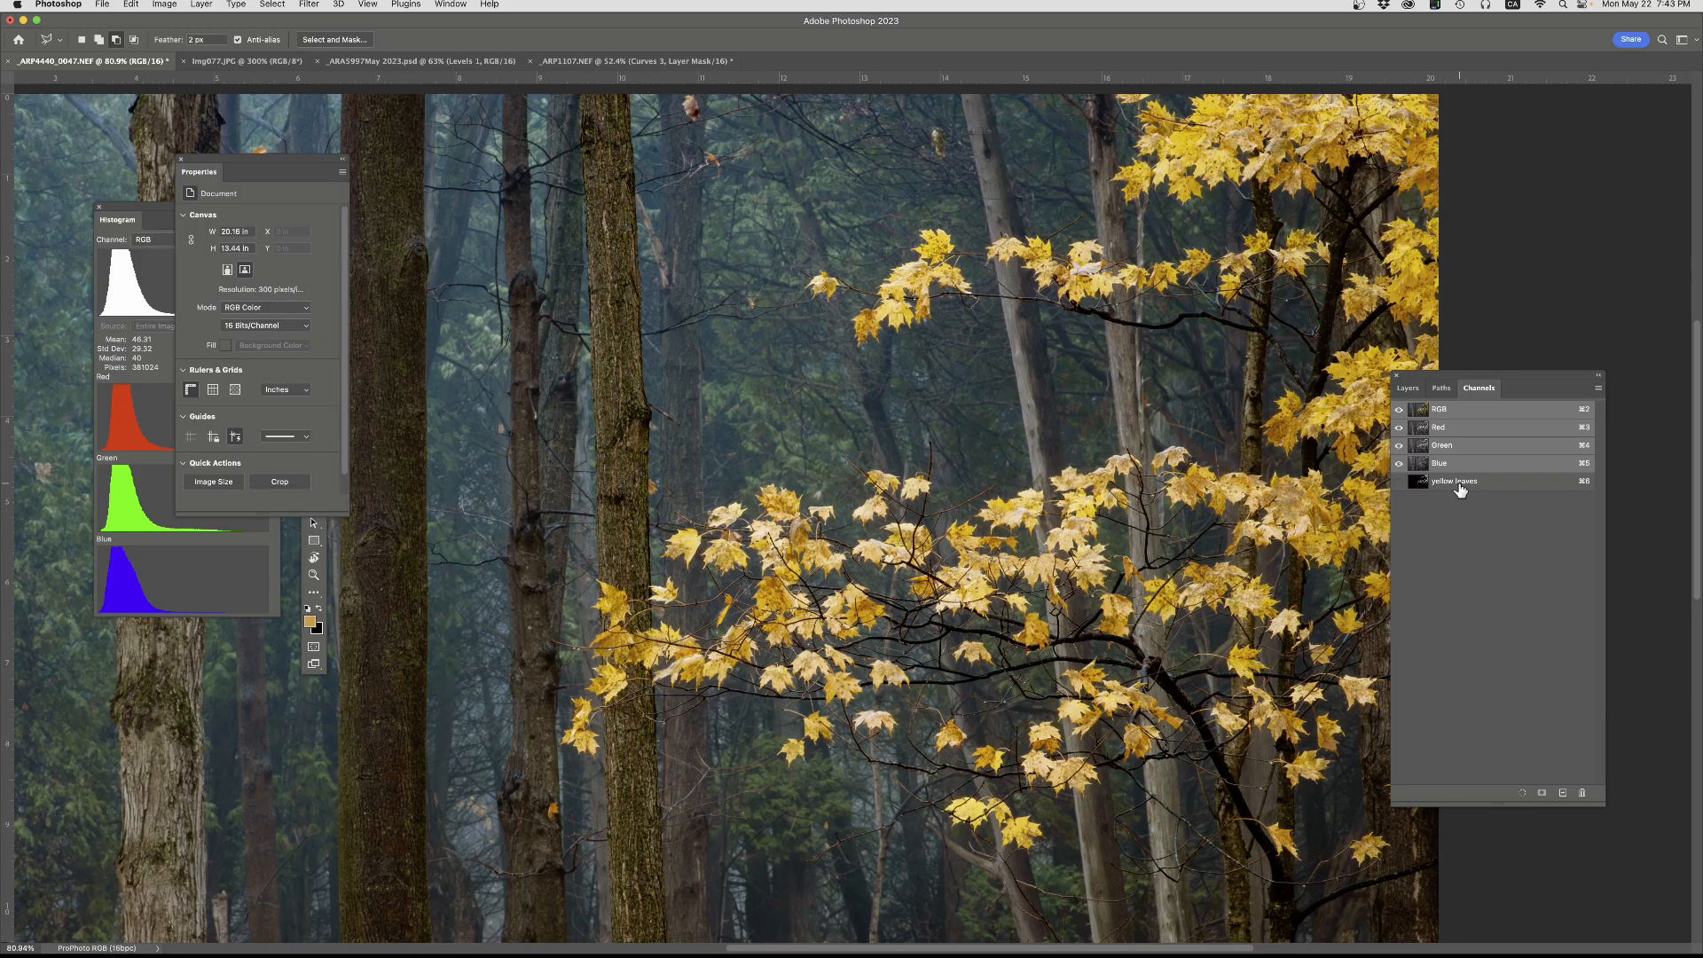
left_click(1457, 484)
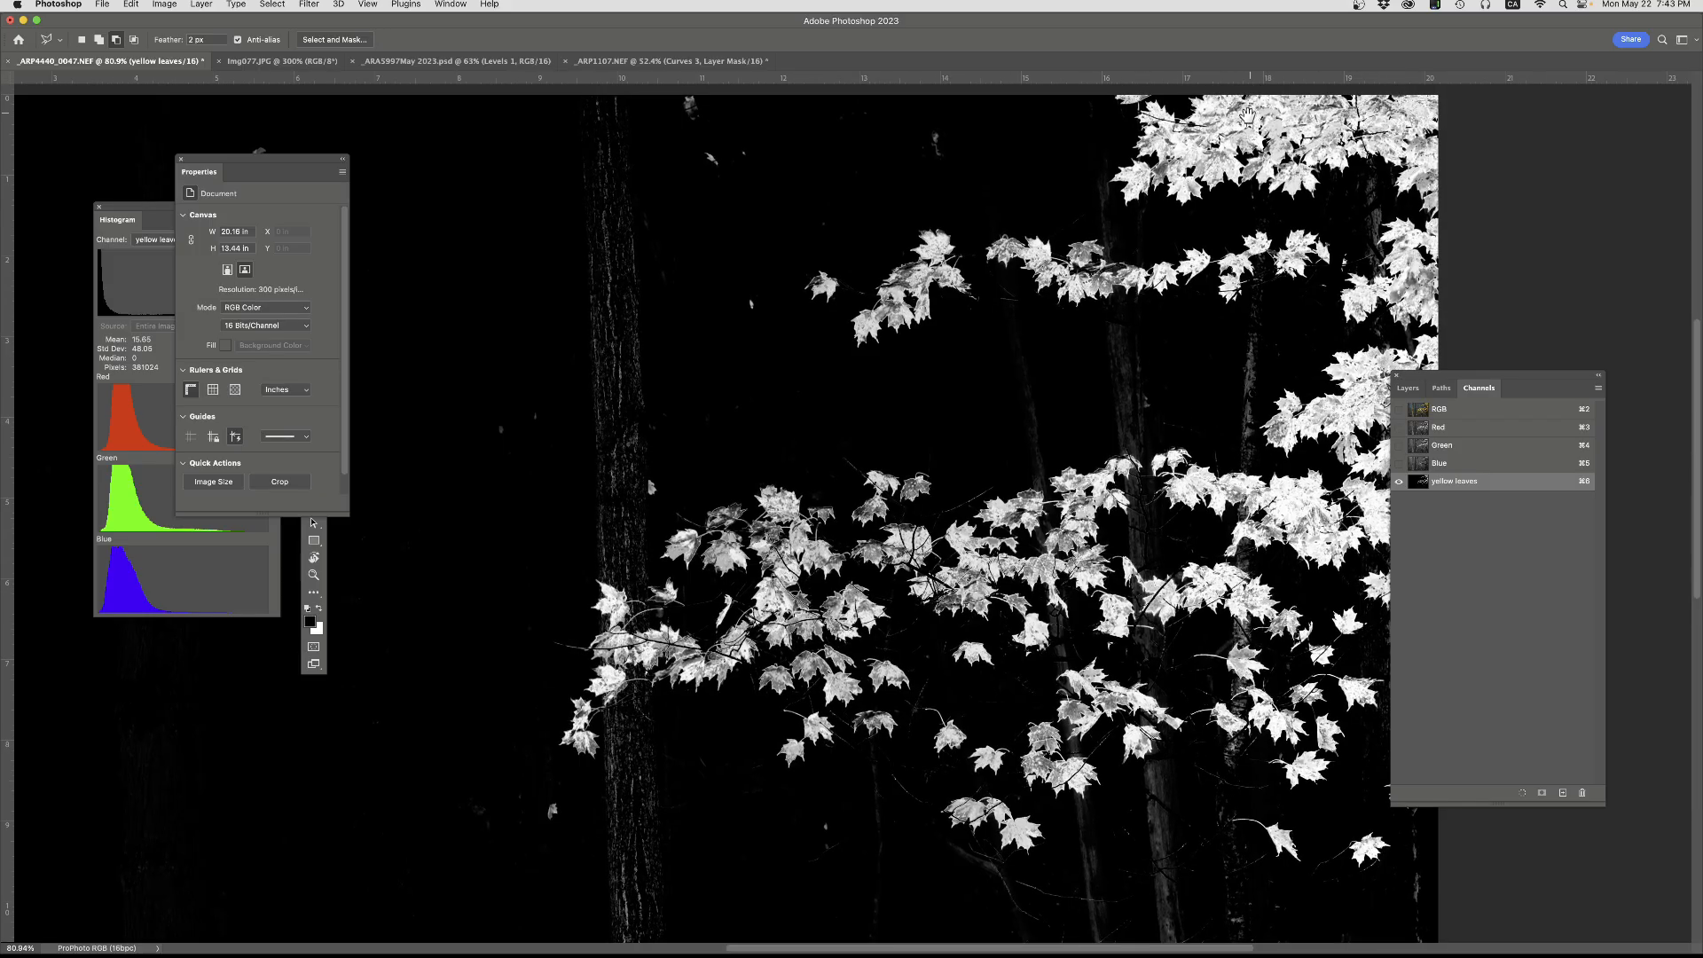
left_click_drag(1249, 108, 1043, 120)
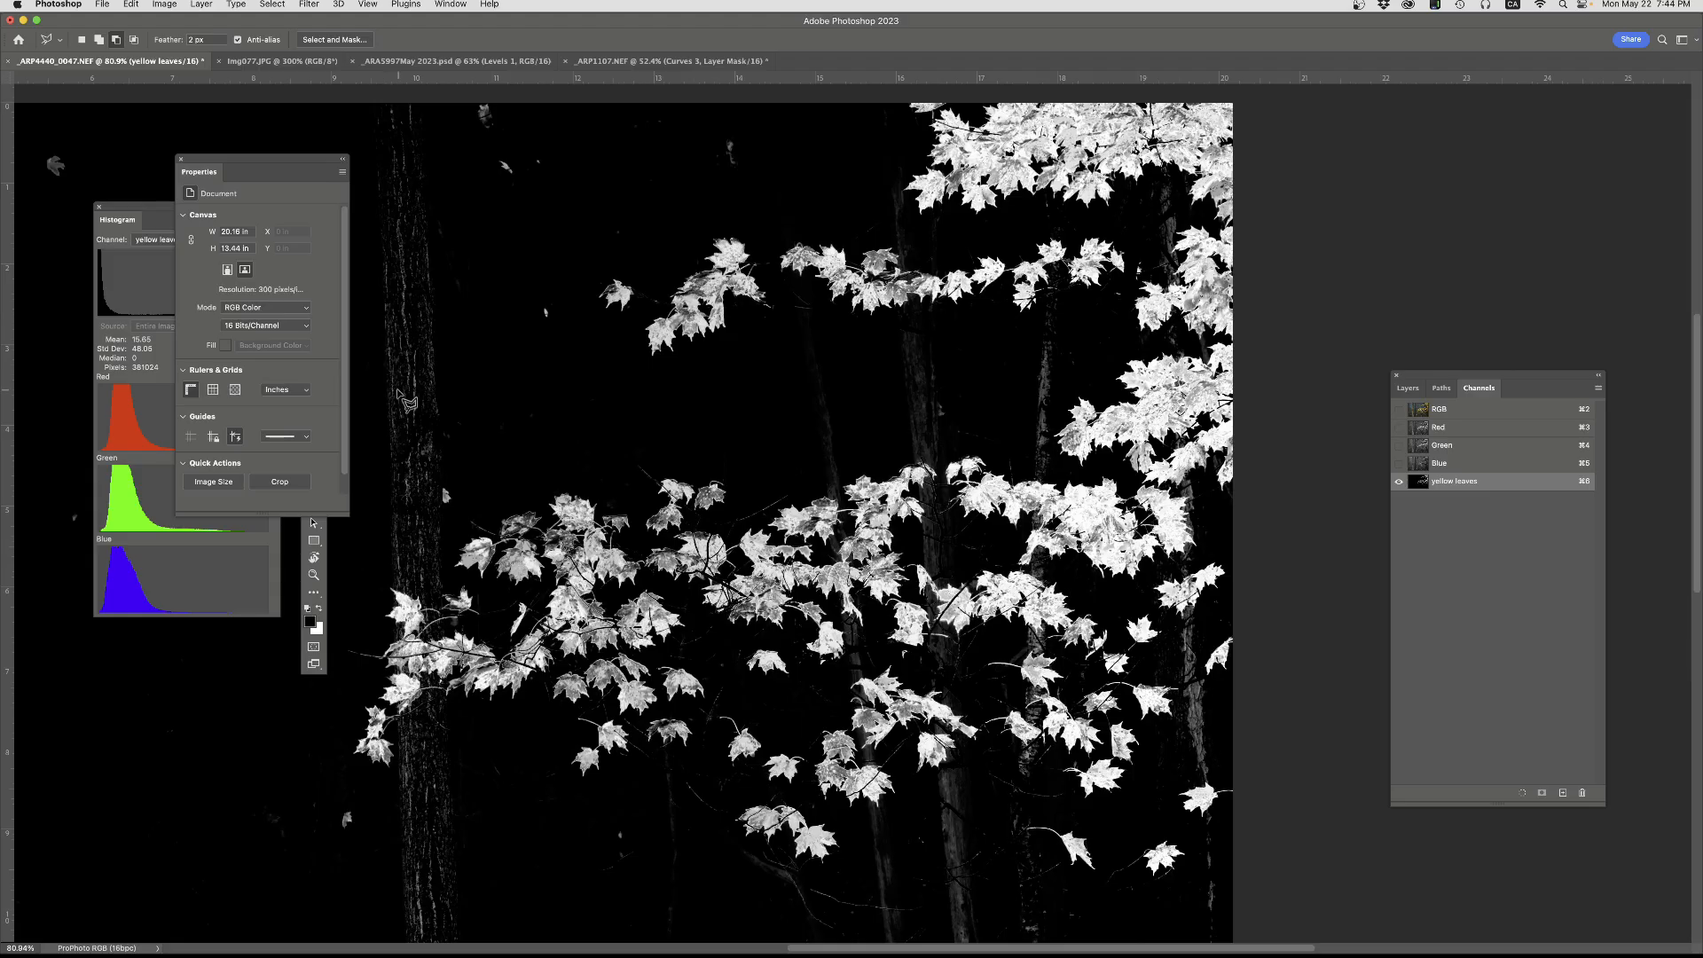
left_click_drag(278, 162, 161, 254)
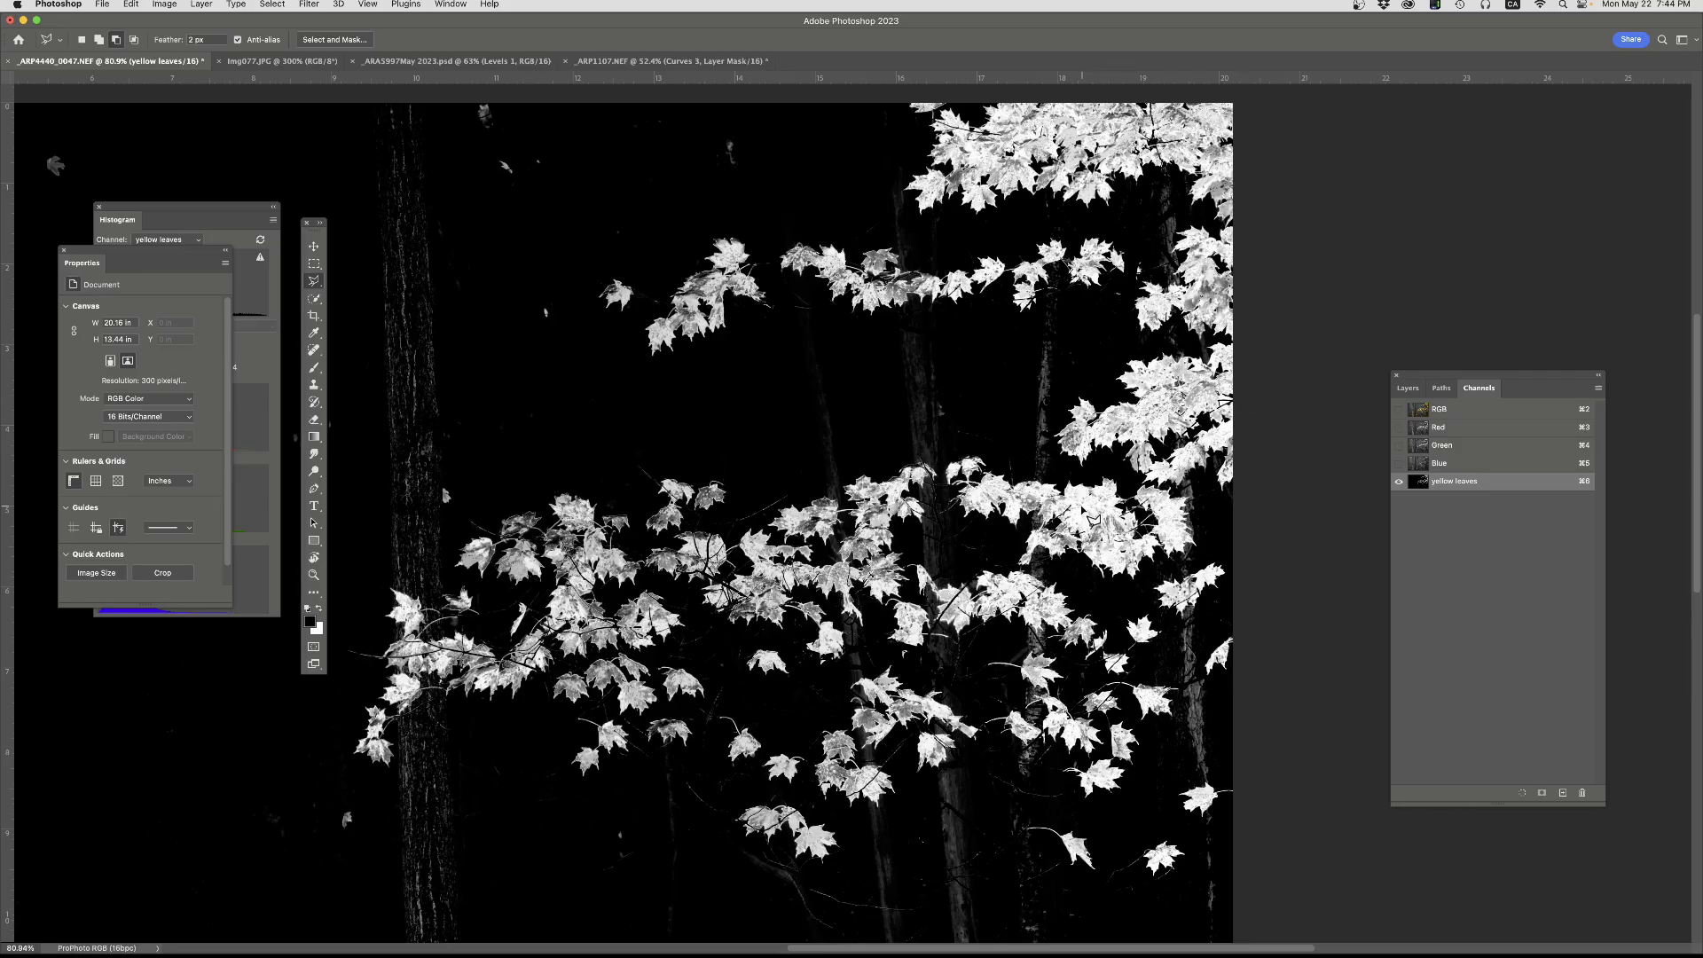
- Paint black over the upper part of the large bare tree trunk in the channel with a 200 px brush
key("b")
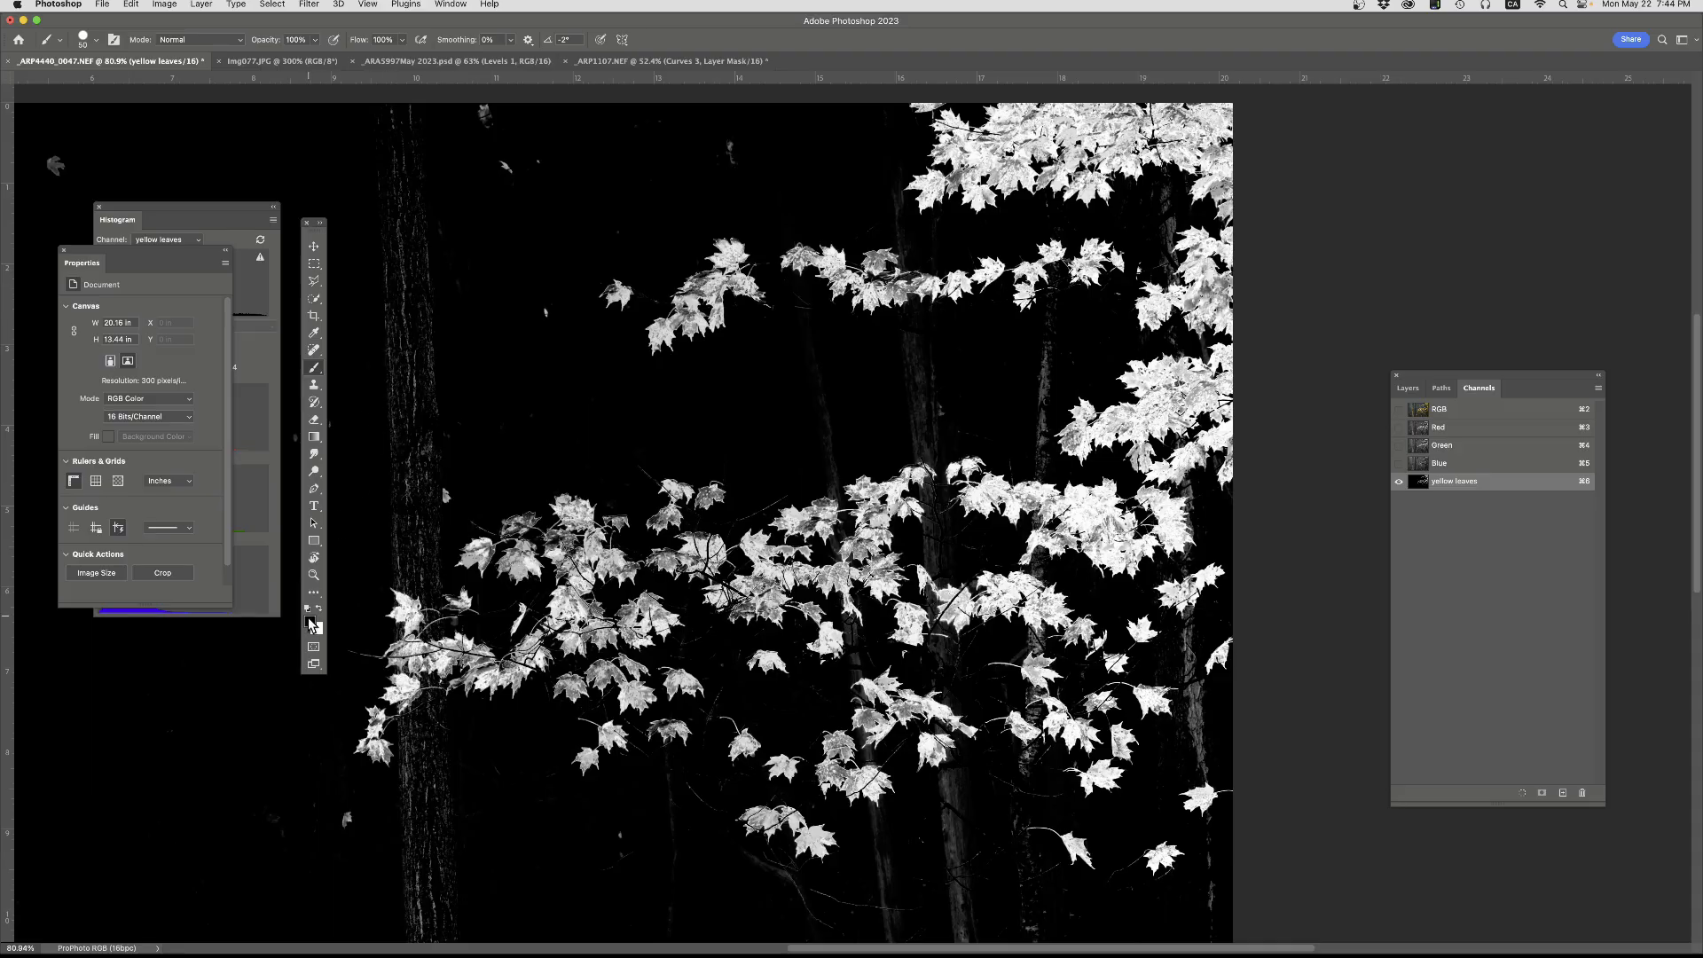
key("bracketright")
key("bracketright")
key("bracketright")
key("bracketright")
key("bracketright")
key("bracketright")
key("bracketright")
key("bracketright")
mouse_move(399, 116)
left_mouse_down()
mouse_move(414, 403)
mouse_move(395, 554)
mouse_move(412, 543)
left_mouse_up()
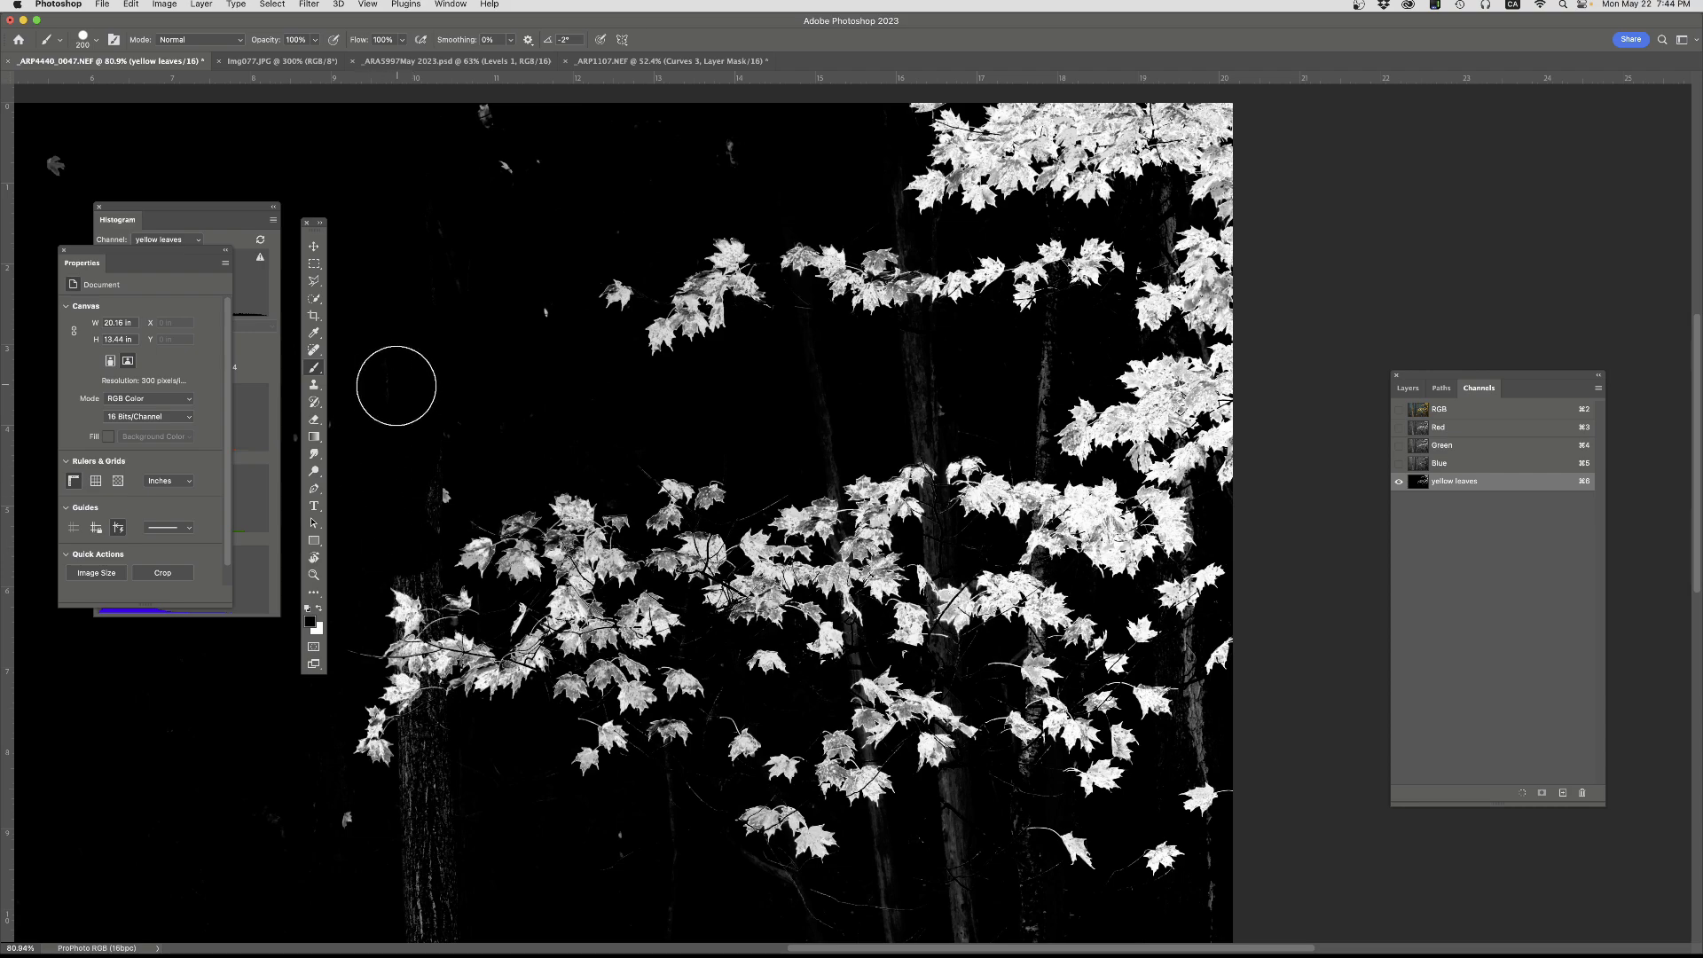
- Paint out the lower part of the large trunk and the other trunks and branches below the leaves in black
key("space")
left_click_drag(415, 459, 464, 235)
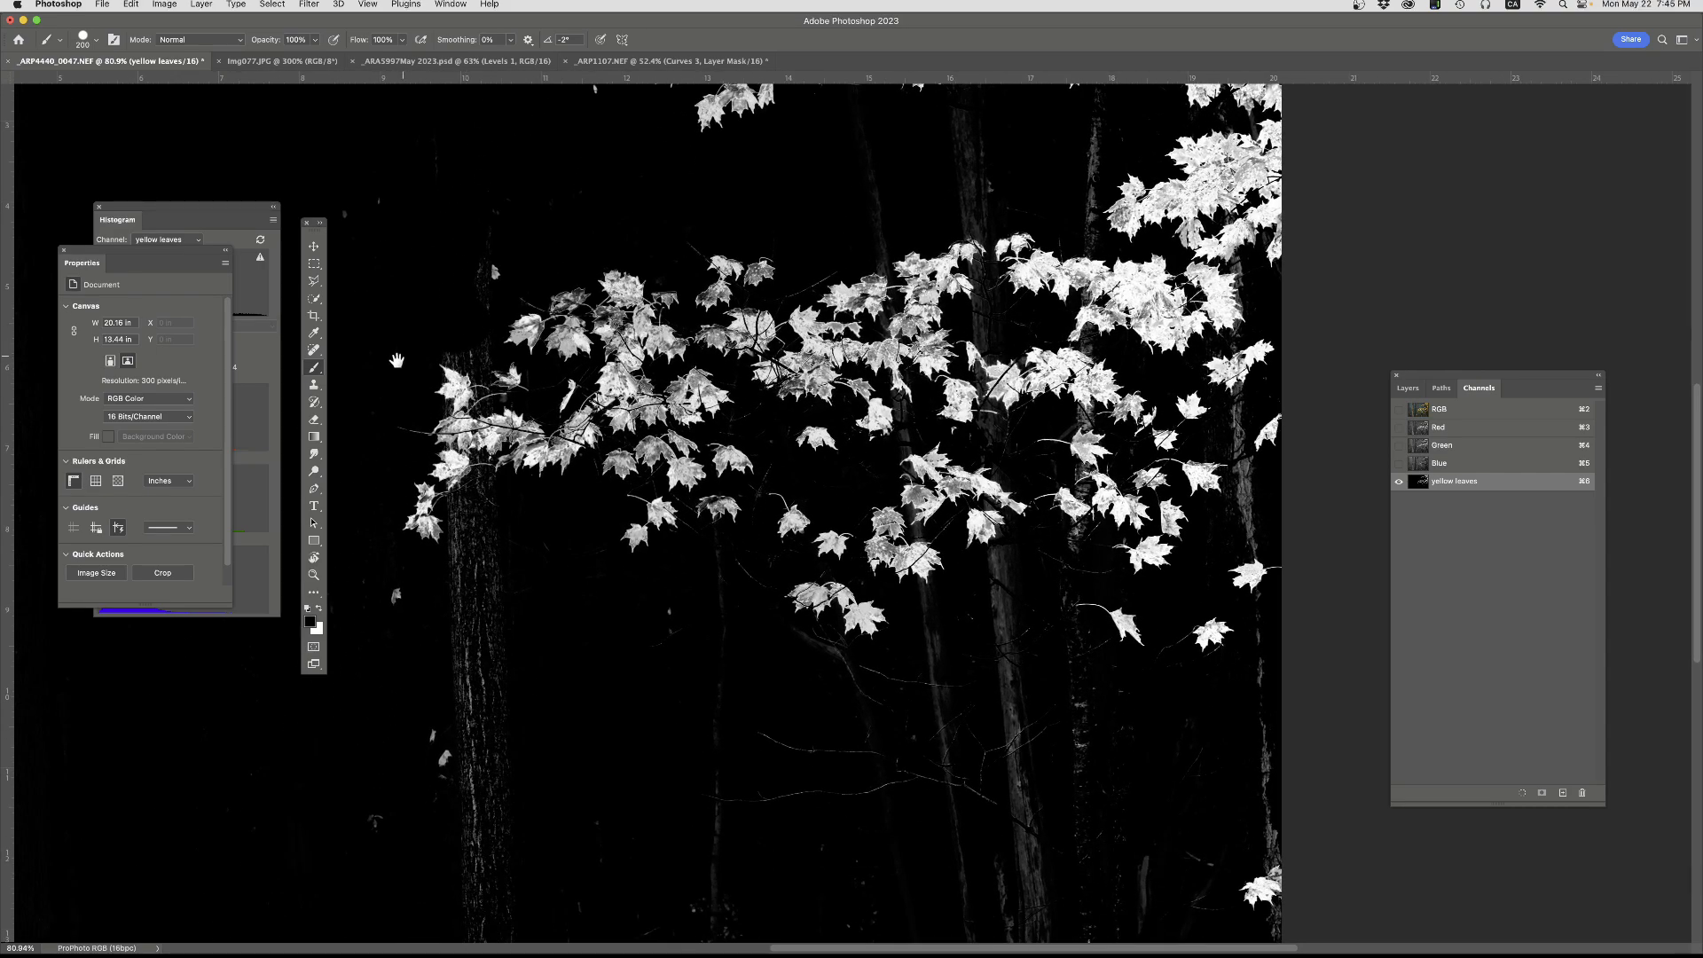
left_click_drag(547, 526, 539, 331)
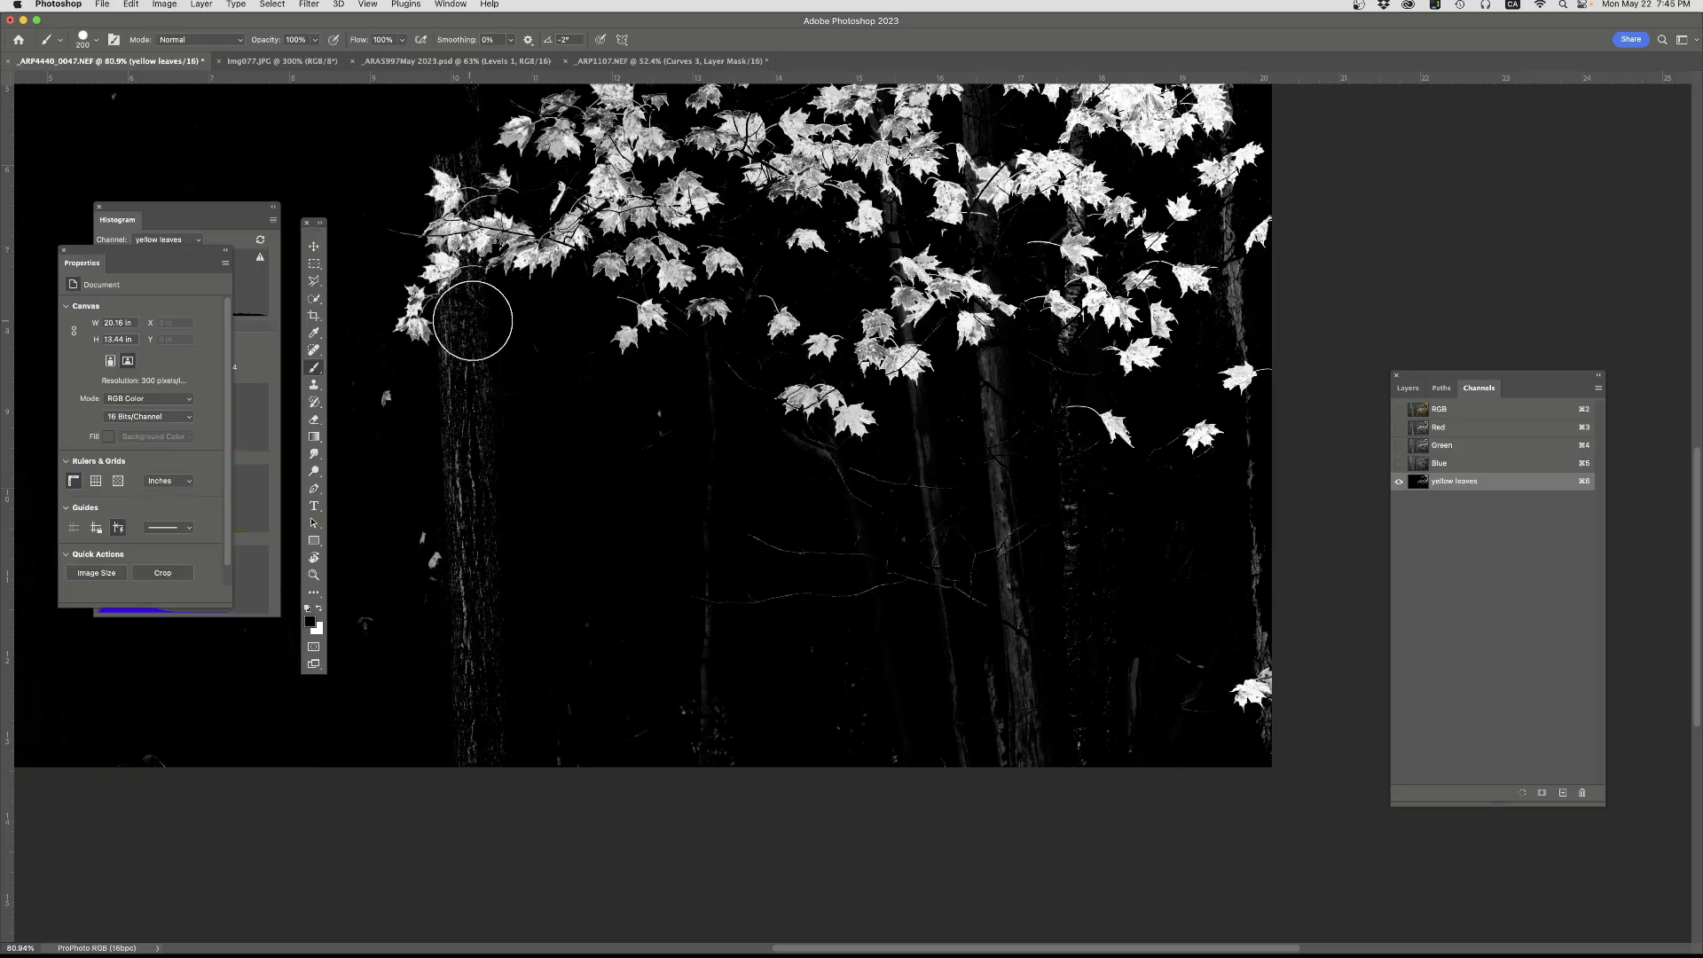
mouse_move(479, 321)
left_mouse_down()
mouse_move(477, 487)
mouse_move(465, 435)
mouse_move(474, 331)
mouse_move(496, 505)
mouse_move(465, 478)
mouse_move(471, 768)
left_mouse_up()
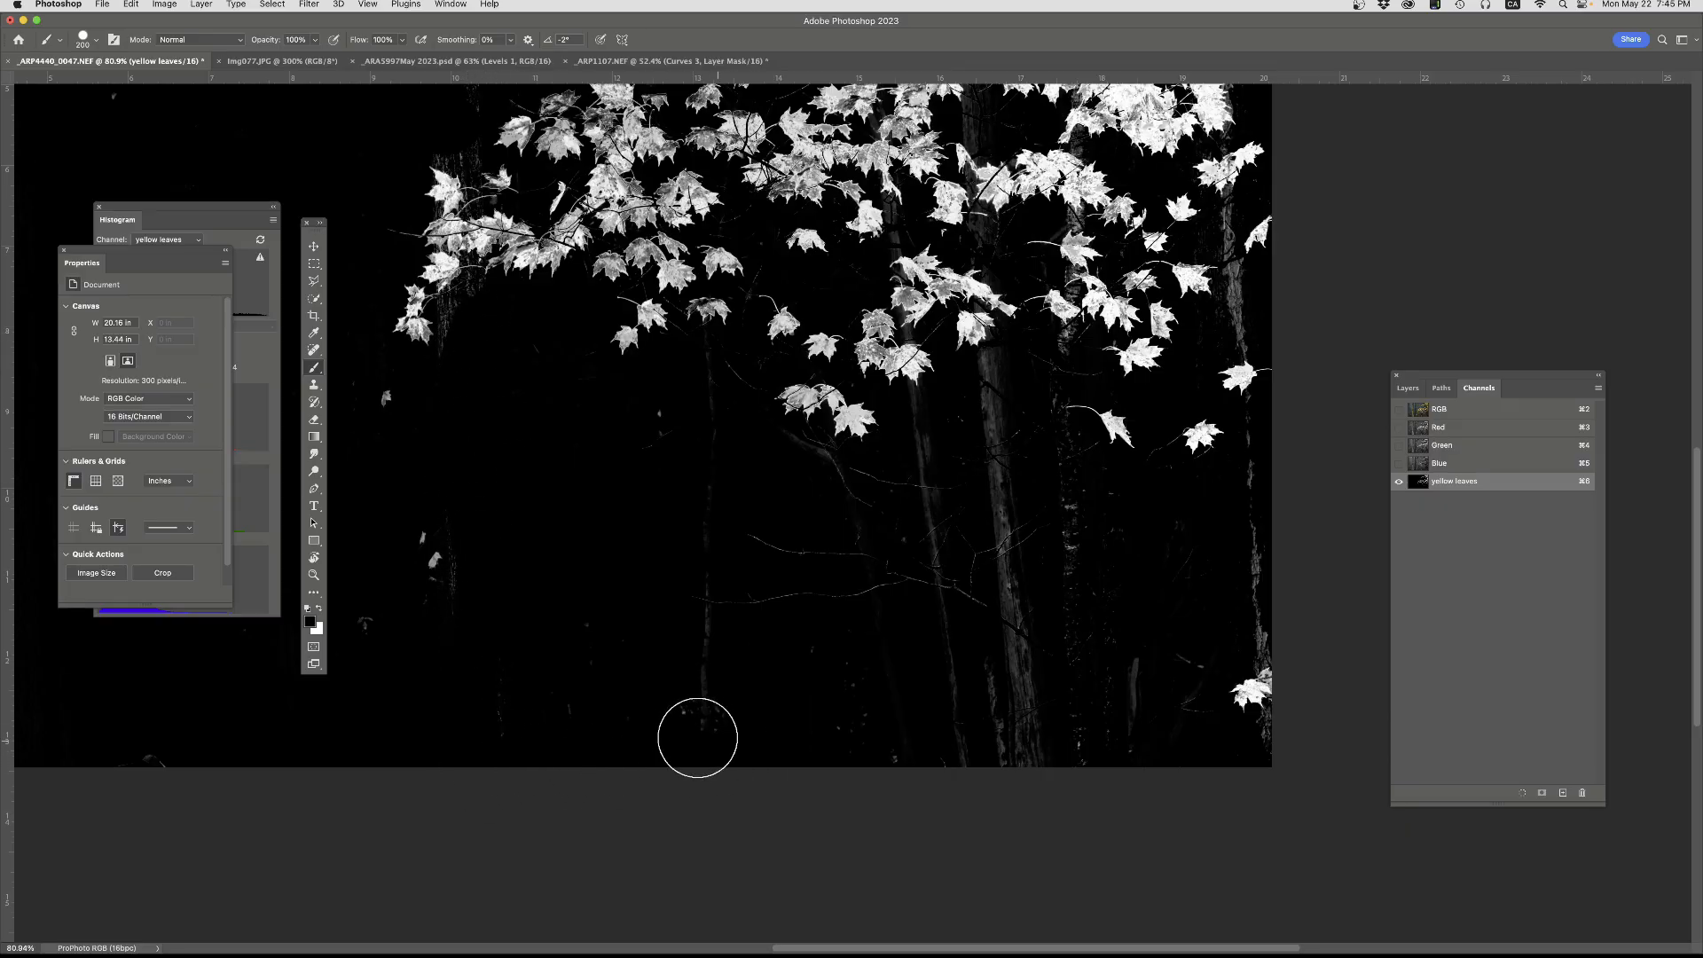
mouse_move(663, 674)
left_mouse_down()
mouse_move(841, 612)
mouse_move(681, 556)
mouse_move(762, 551)
mouse_move(666, 445)
mouse_move(669, 399)
mouse_move(728, 378)
mouse_move(711, 403)
mouse_move(735, 454)
mouse_move(843, 506)
mouse_move(923, 594)
mouse_move(857, 592)
mouse_move(948, 584)
mouse_move(872, 586)
mouse_move(963, 507)
mouse_move(769, 453)
mouse_move(930, 549)
mouse_move(809, 552)
mouse_move(770, 680)
mouse_move(992, 739)
mouse_move(906, 745)
mouse_move(950, 742)
mouse_move(1055, 638)
mouse_move(992, 601)
mouse_move(945, 503)
mouse_move(967, 401)
mouse_move(999, 383)
mouse_move(1057, 701)
mouse_move(1048, 462)
mouse_move(1106, 744)
mouse_move(1113, 658)
mouse_move(1126, 749)
mouse_move(1083, 630)
mouse_move(967, 519)
mouse_move(940, 431)
mouse_move(908, 486)
mouse_move(916, 430)
mouse_move(888, 635)
mouse_move(817, 682)
mouse_move(855, 610)
mouse_move(898, 646)
mouse_move(1139, 523)
mouse_move(1044, 447)
mouse_move(1105, 544)
mouse_move(1241, 567)
mouse_move(1270, 551)
mouse_move(1232, 514)
mouse_move(1262, 430)
mouse_move(1250, 631)
left_mouse_up()
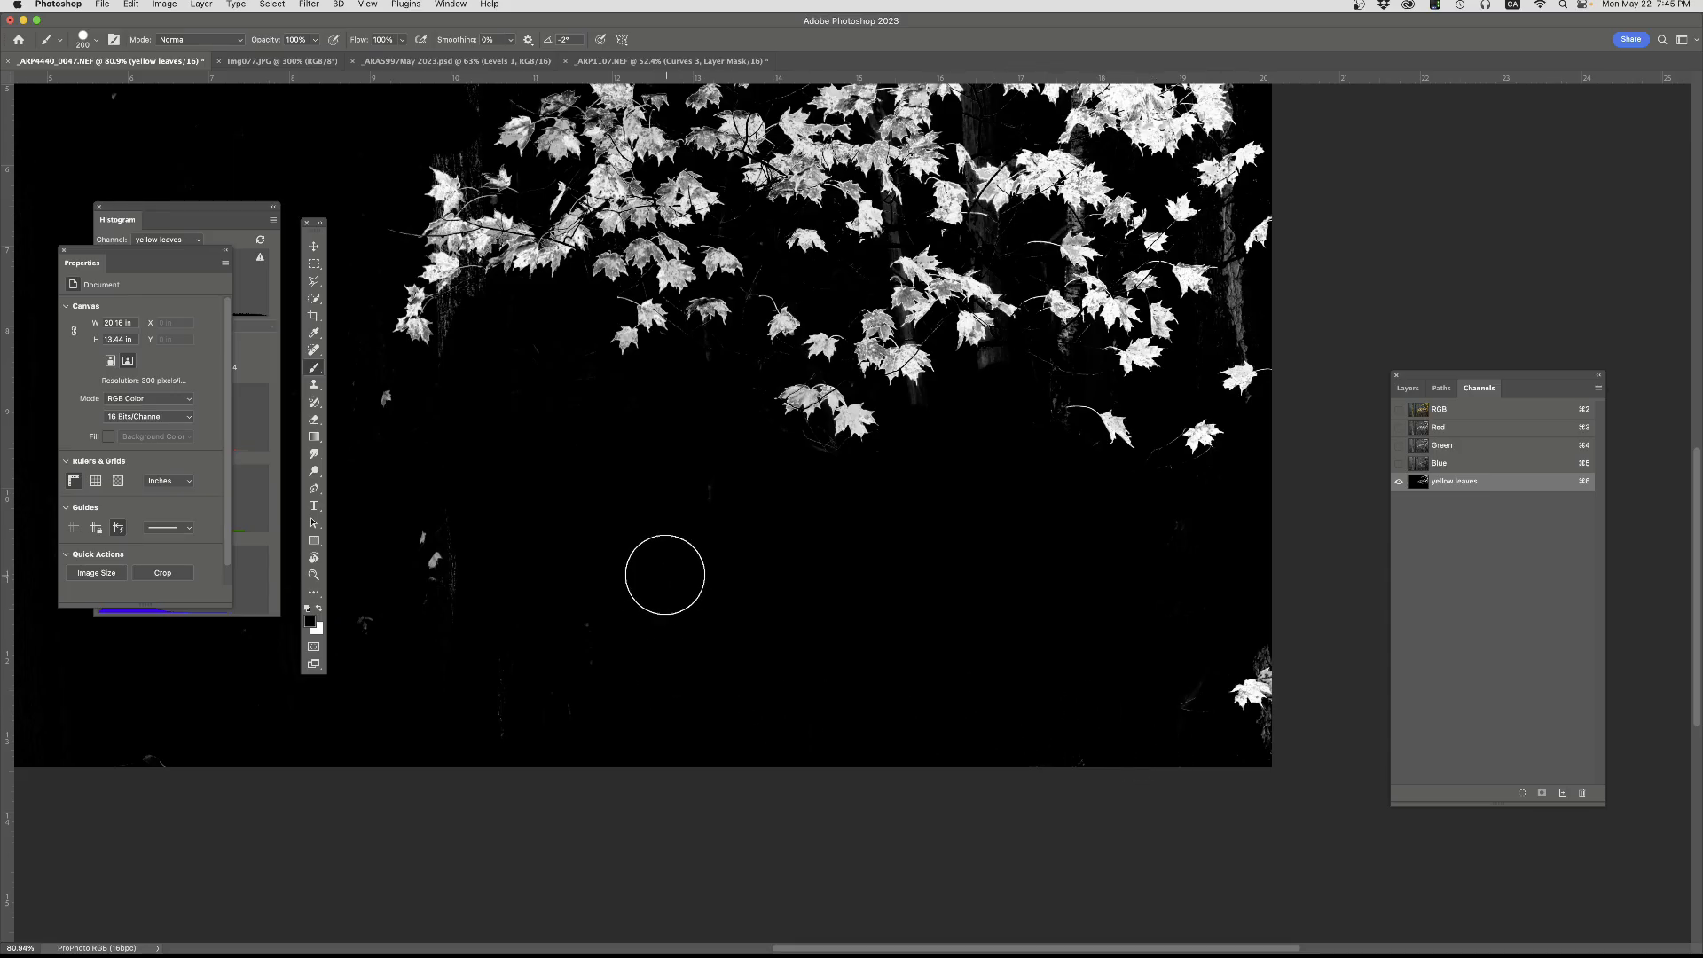
- Paint out the stray light specks and the small isolated leaf in the dark area on the photo's left side
left_click_drag(786, 590, 1221, 631)
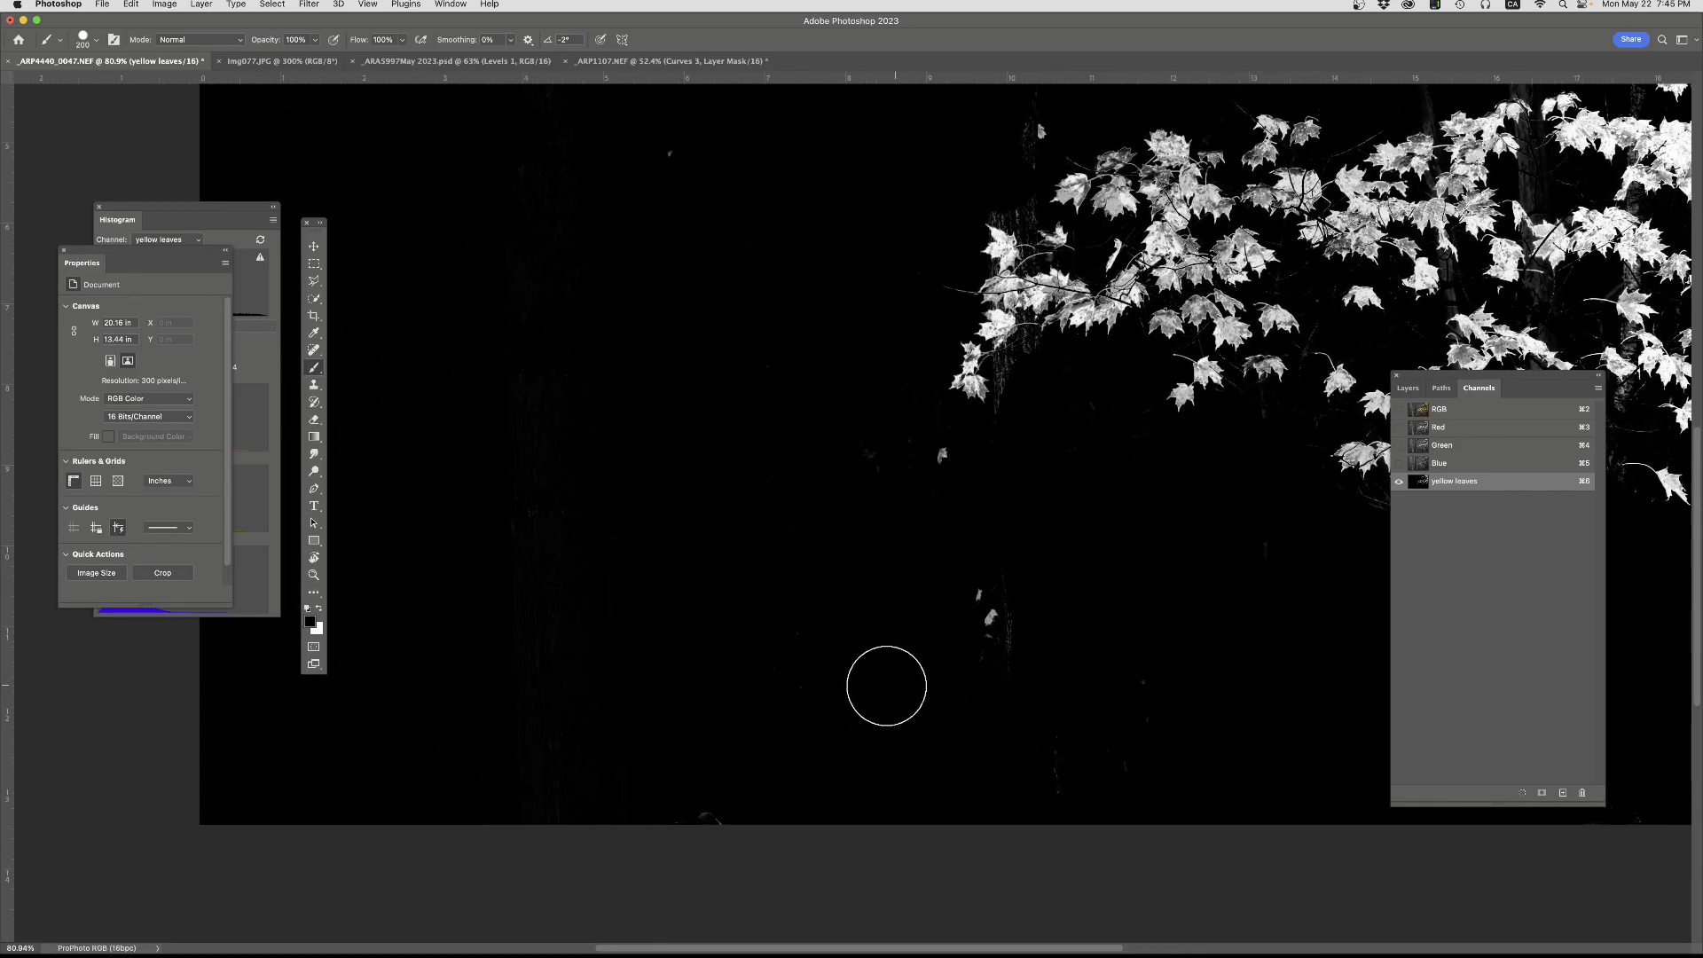
left_click_drag(1037, 620, 991, 711)
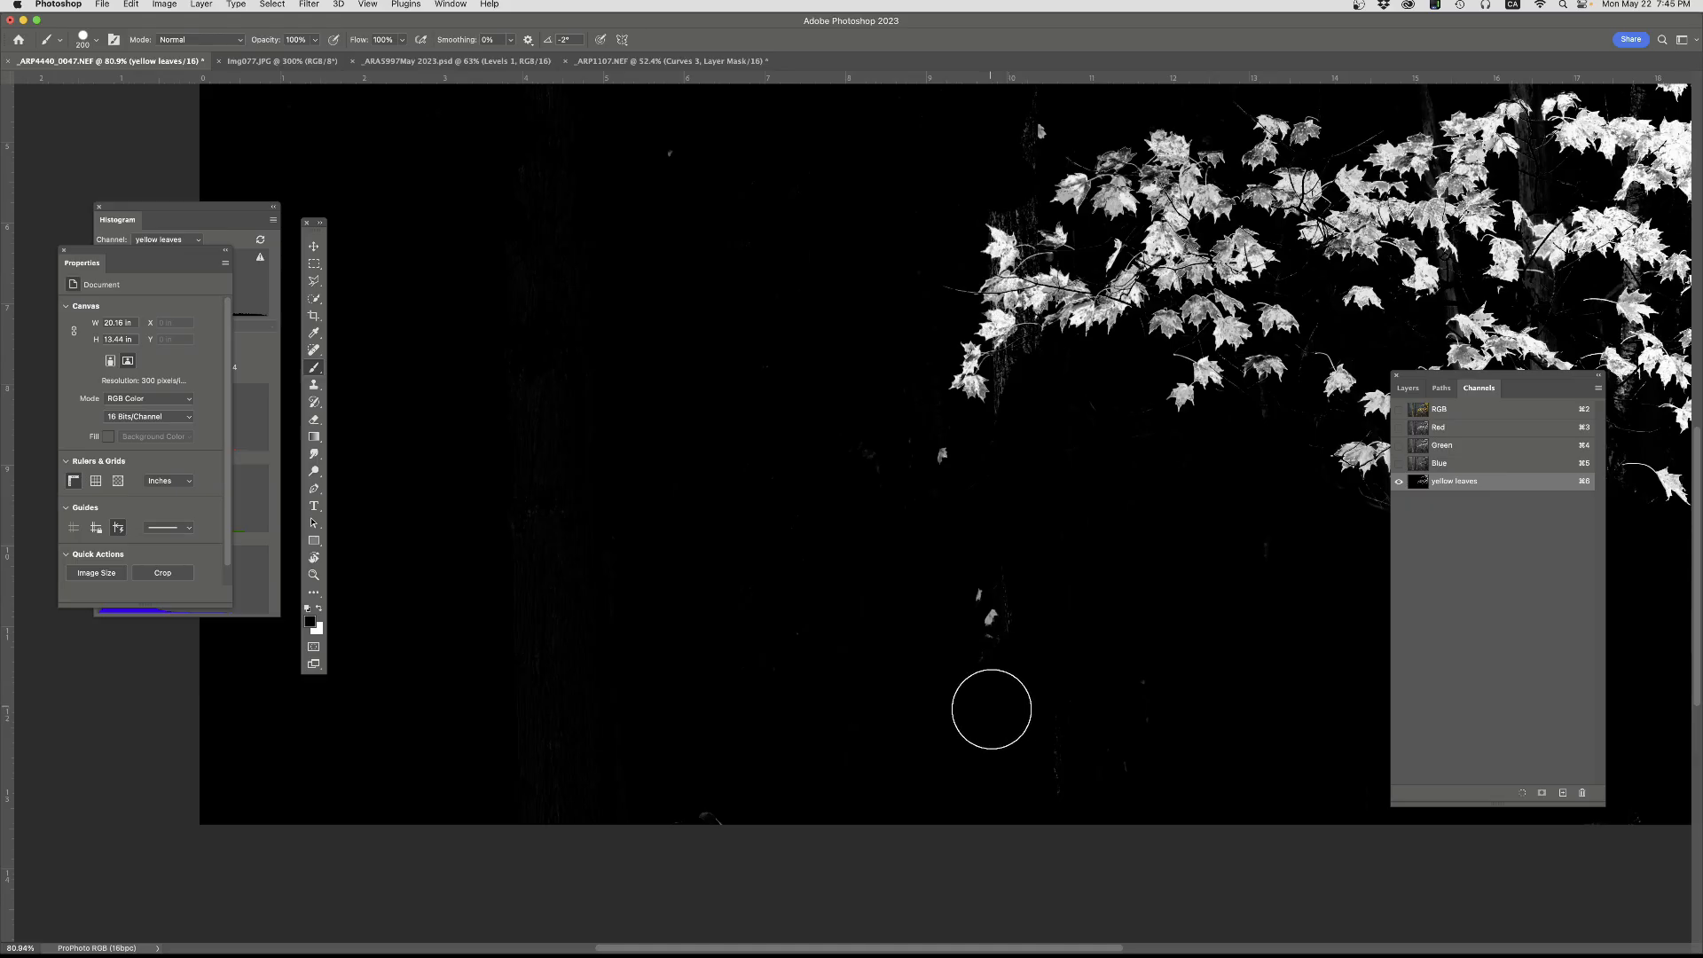
left_click(717, 811)
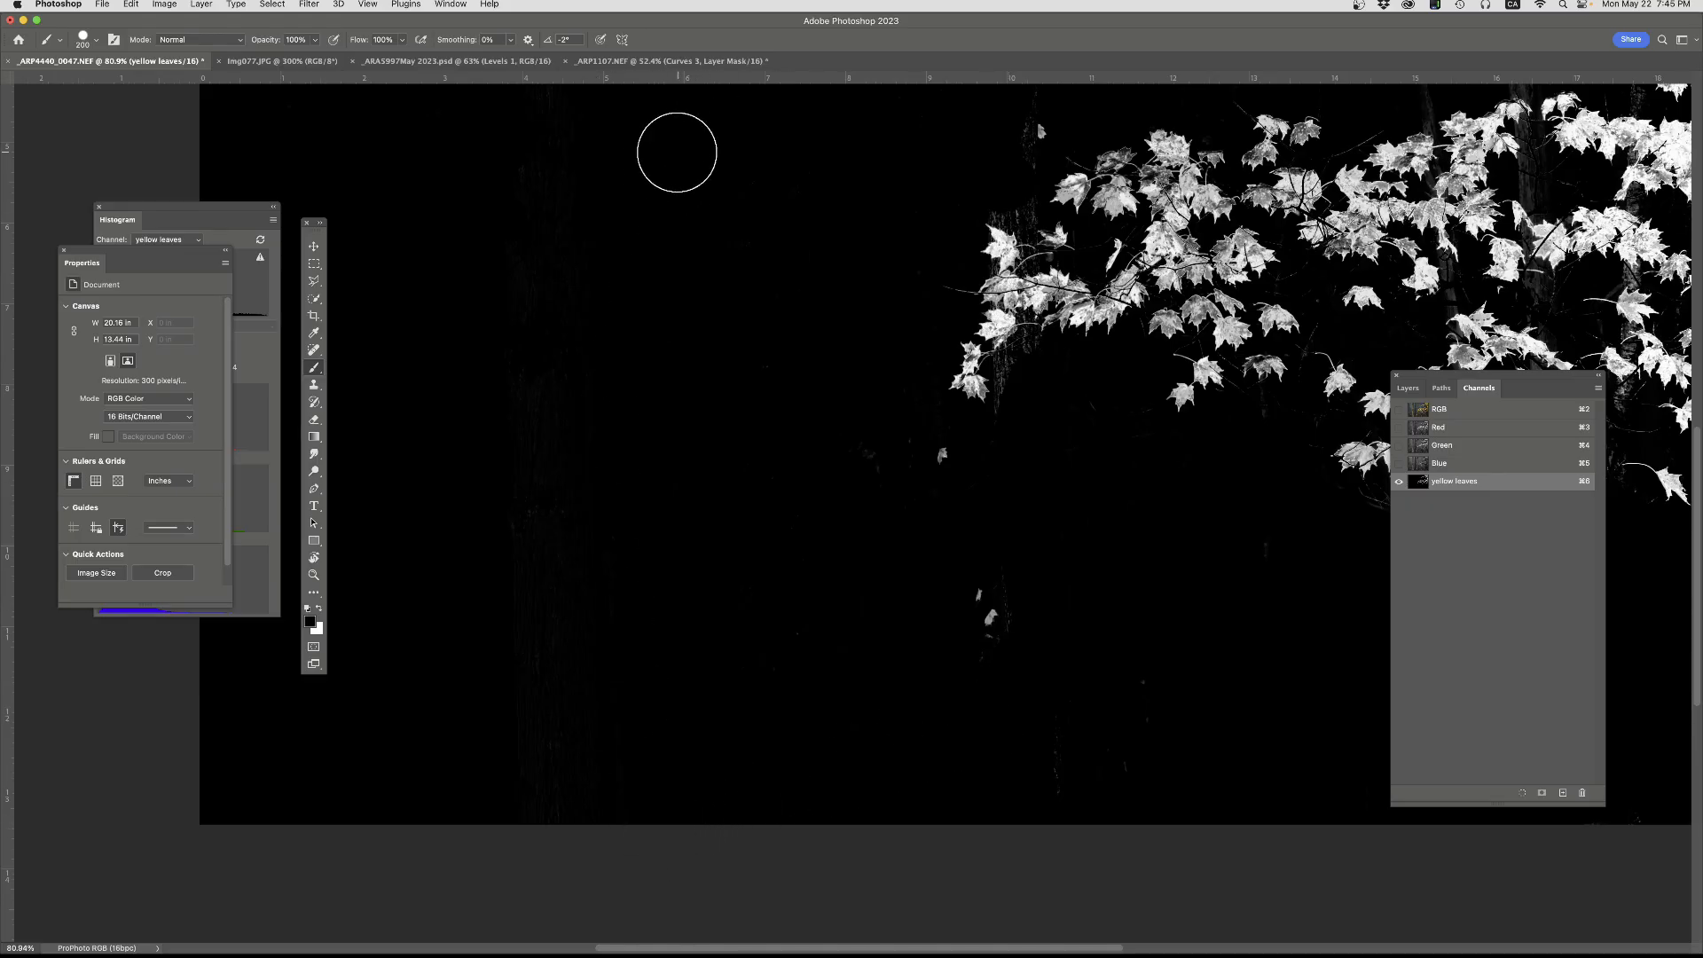
left_click(672, 152)
left_click_drag(718, 166, 704, 498)
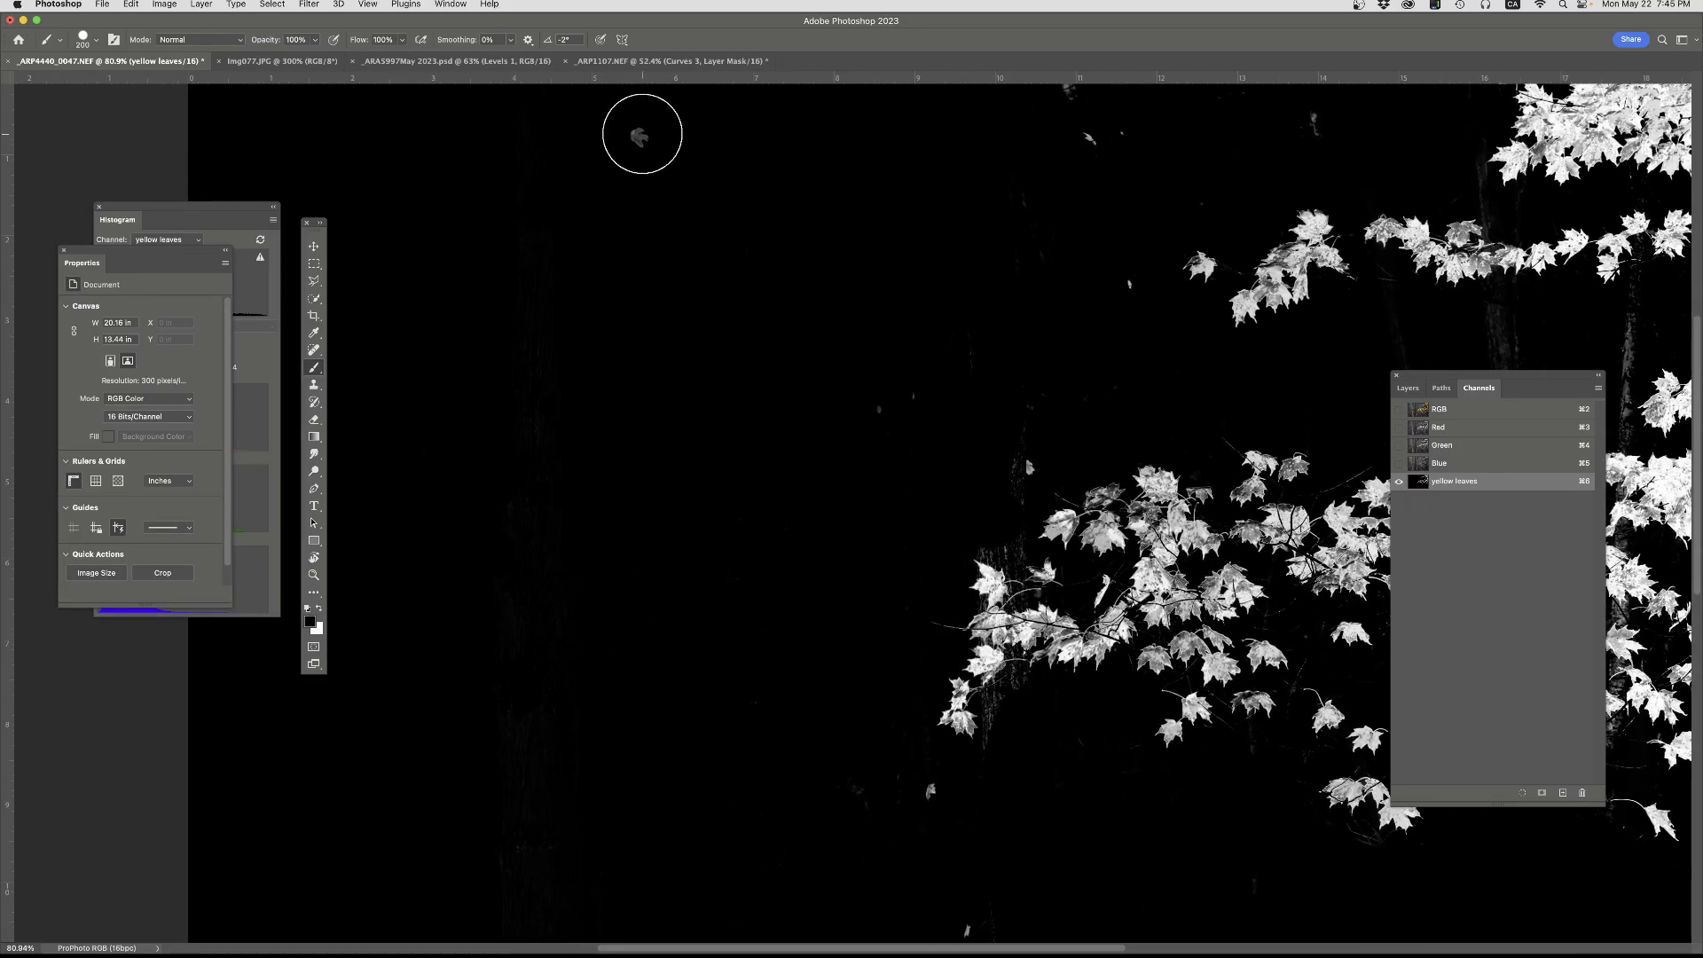
mouse_move(742, 159)
left_mouse_down()
mouse_move(666, 426)
mouse_move(798, 284)
left_mouse_up()
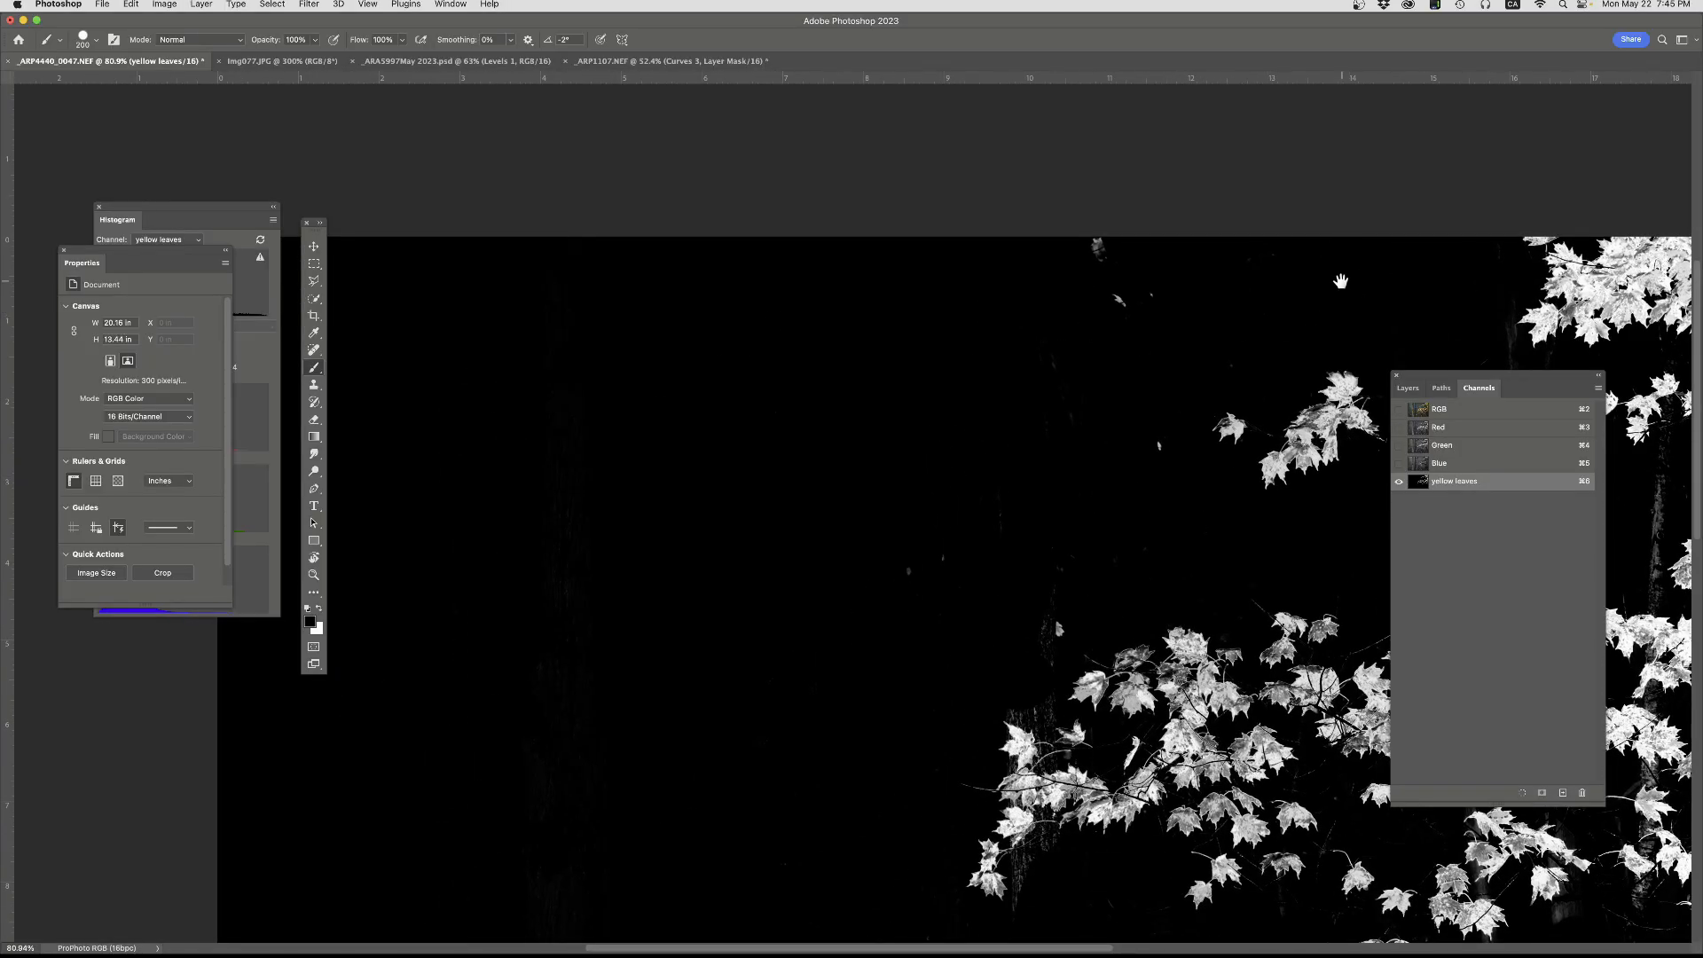
- Reduce the brush to 80 px and paint out the trunk sections between the upper and middle leaf branches
left_click_drag(1339, 276, 610, 167)
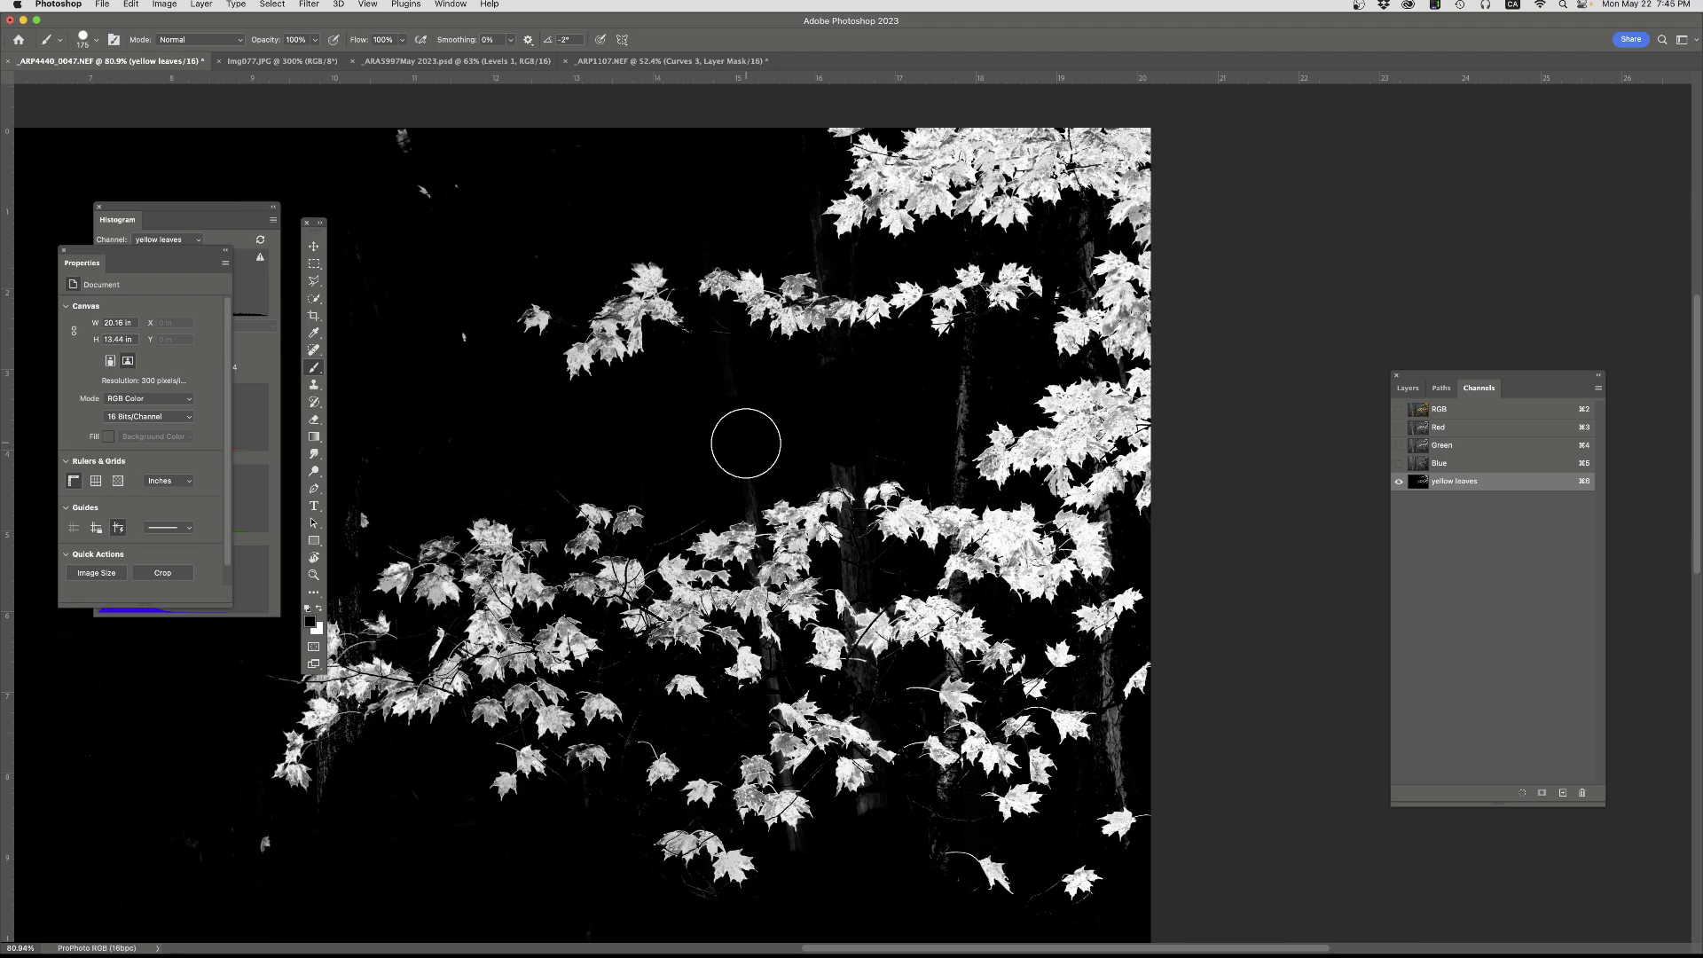
key("bracketleft")
key("bracketleft")
key("bracketleft")
key("bracketleft")
key("bracketleft")
key("bracketleft")
left_click_drag(967, 369, 956, 492)
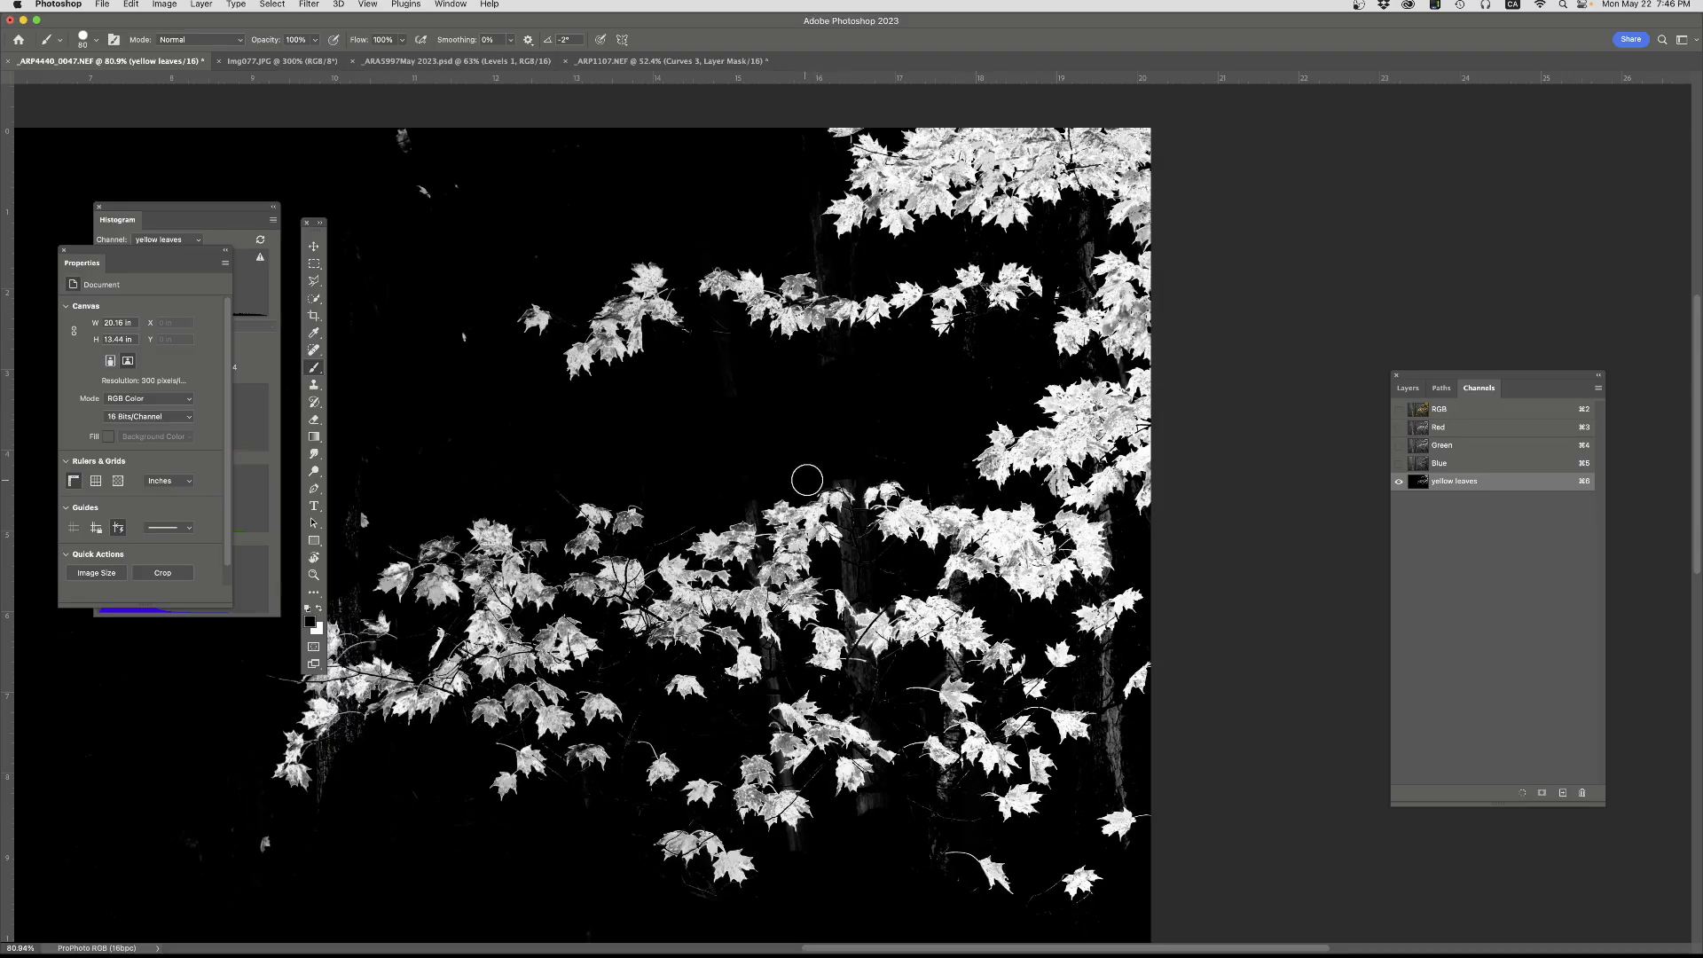
- Return to the RGB composite, load the "yellow leaves" channel as a new selection, and deselect it
left_click(1446, 411)
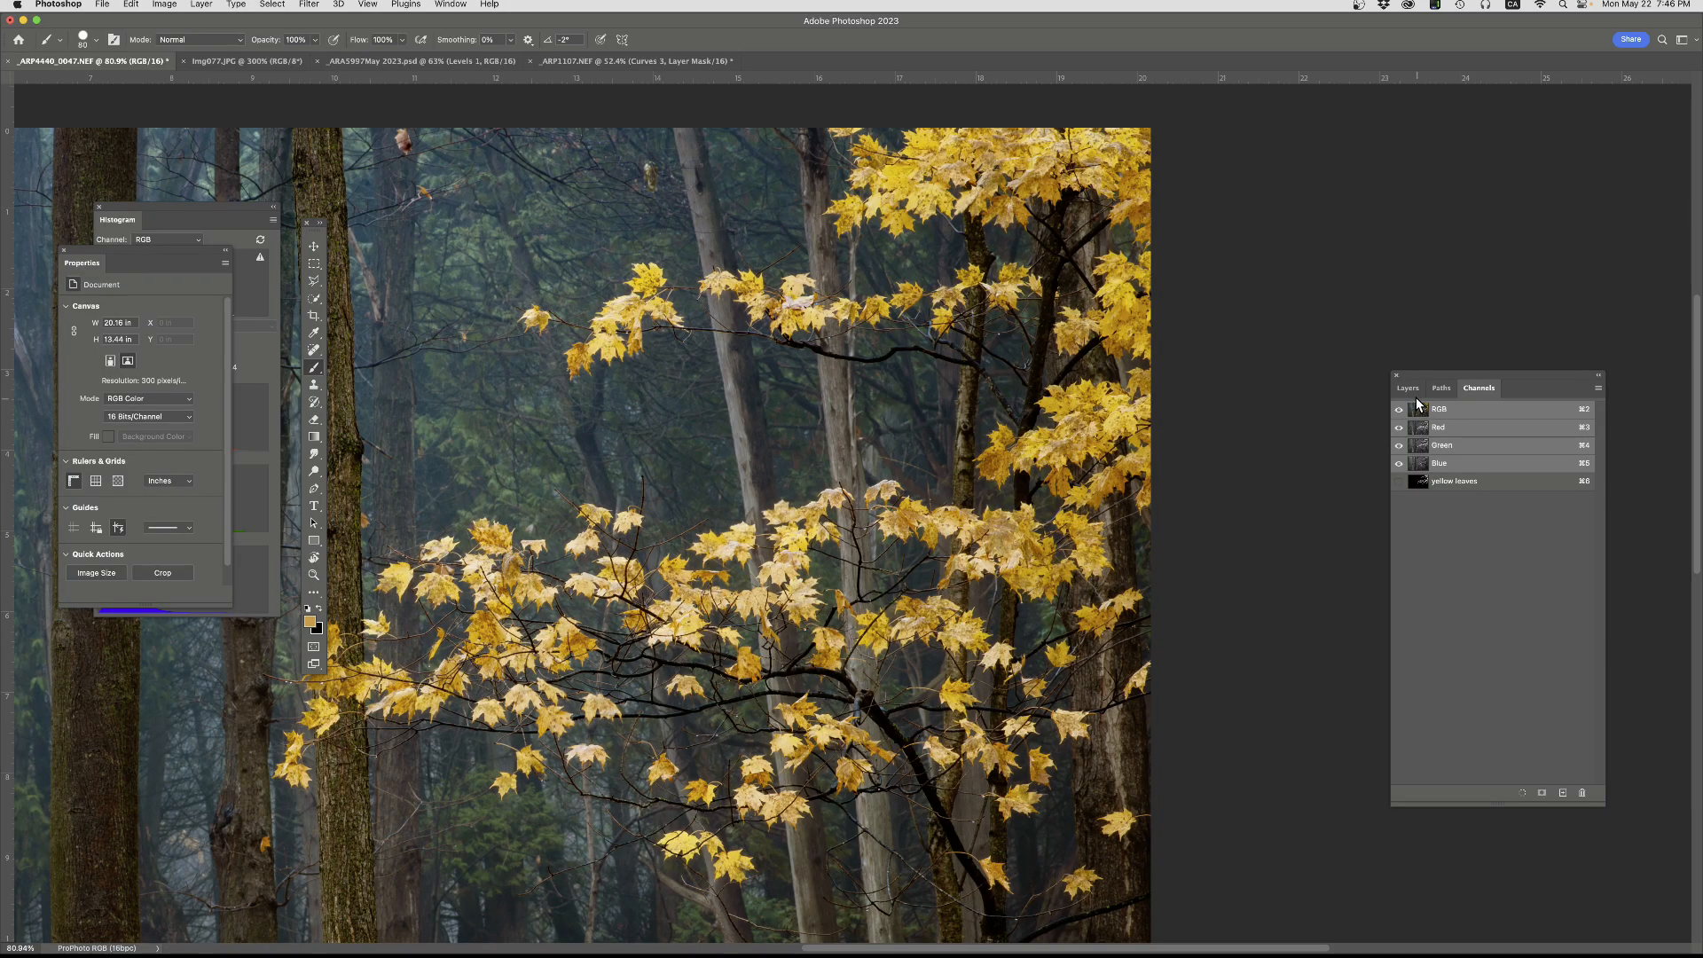
left_click(1414, 394)
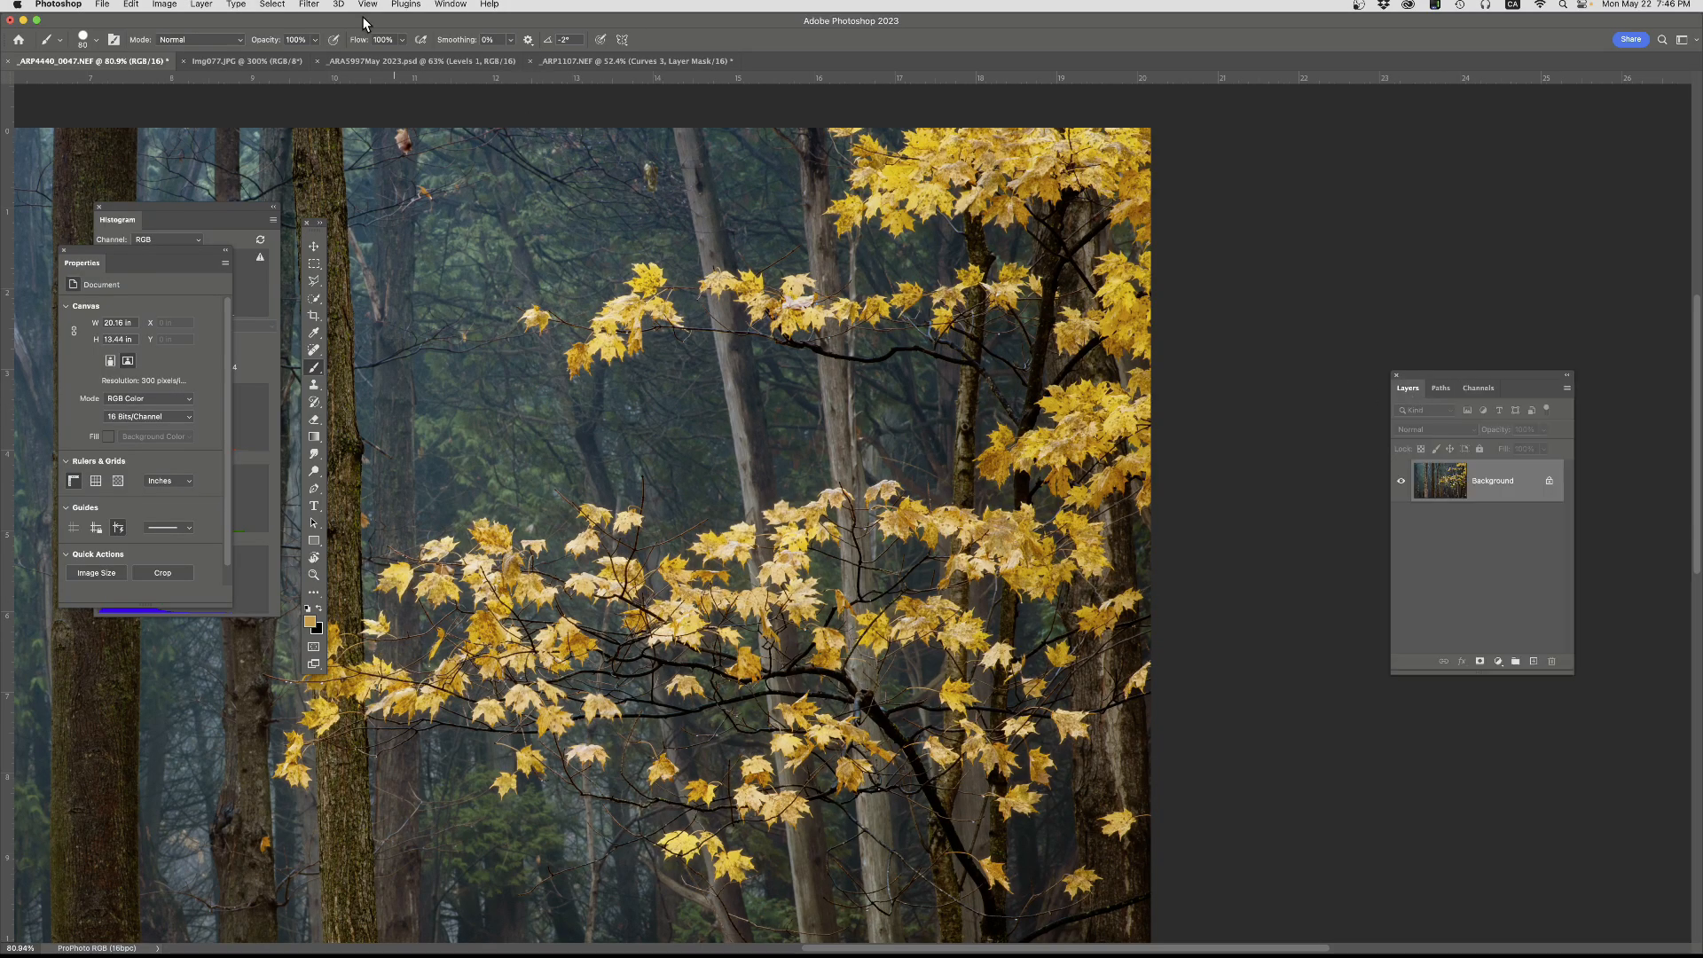
left_click(270, 4)
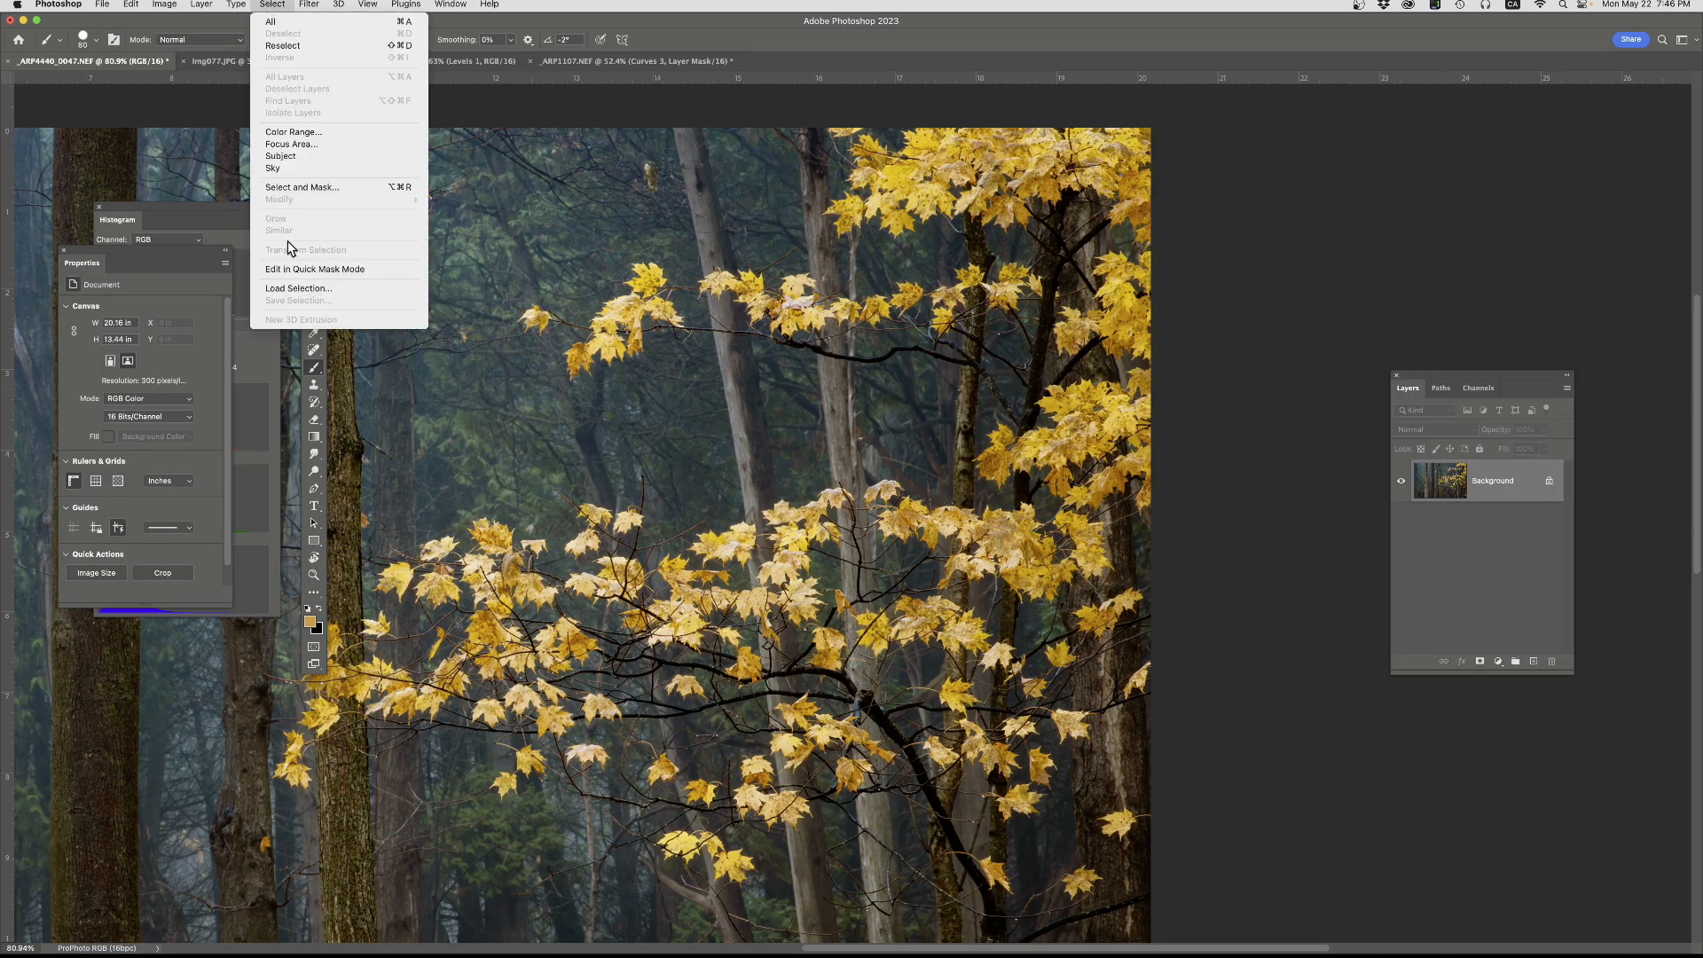
left_click(293, 289)
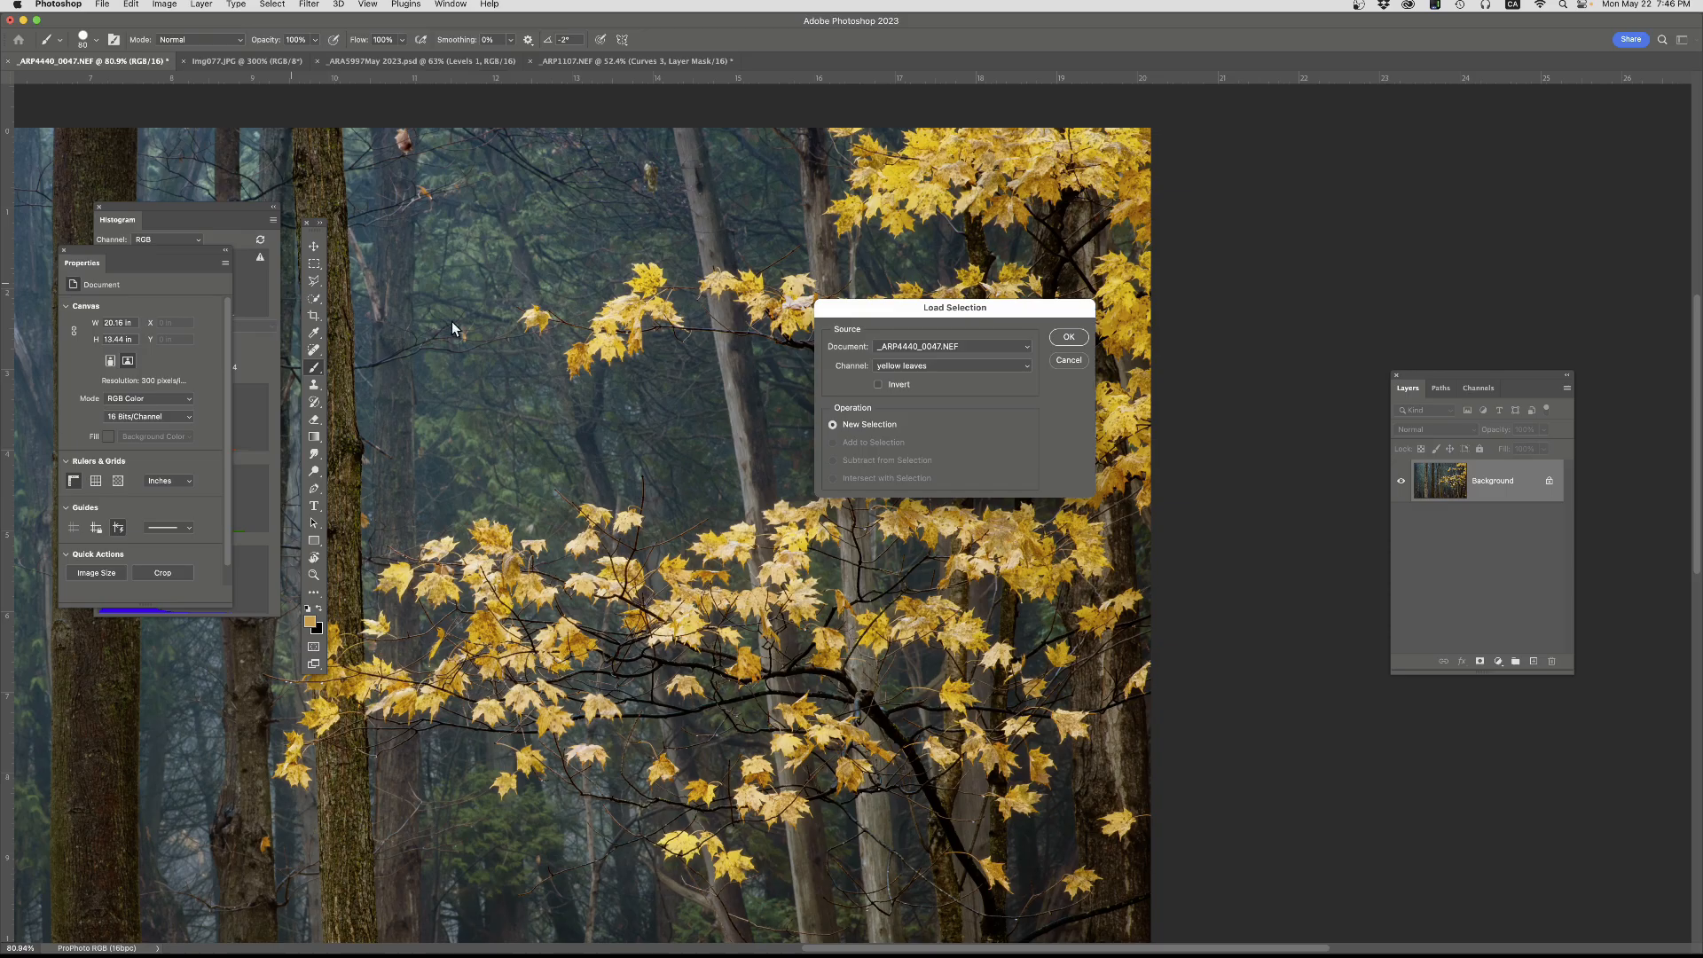
left_click(1069, 337)
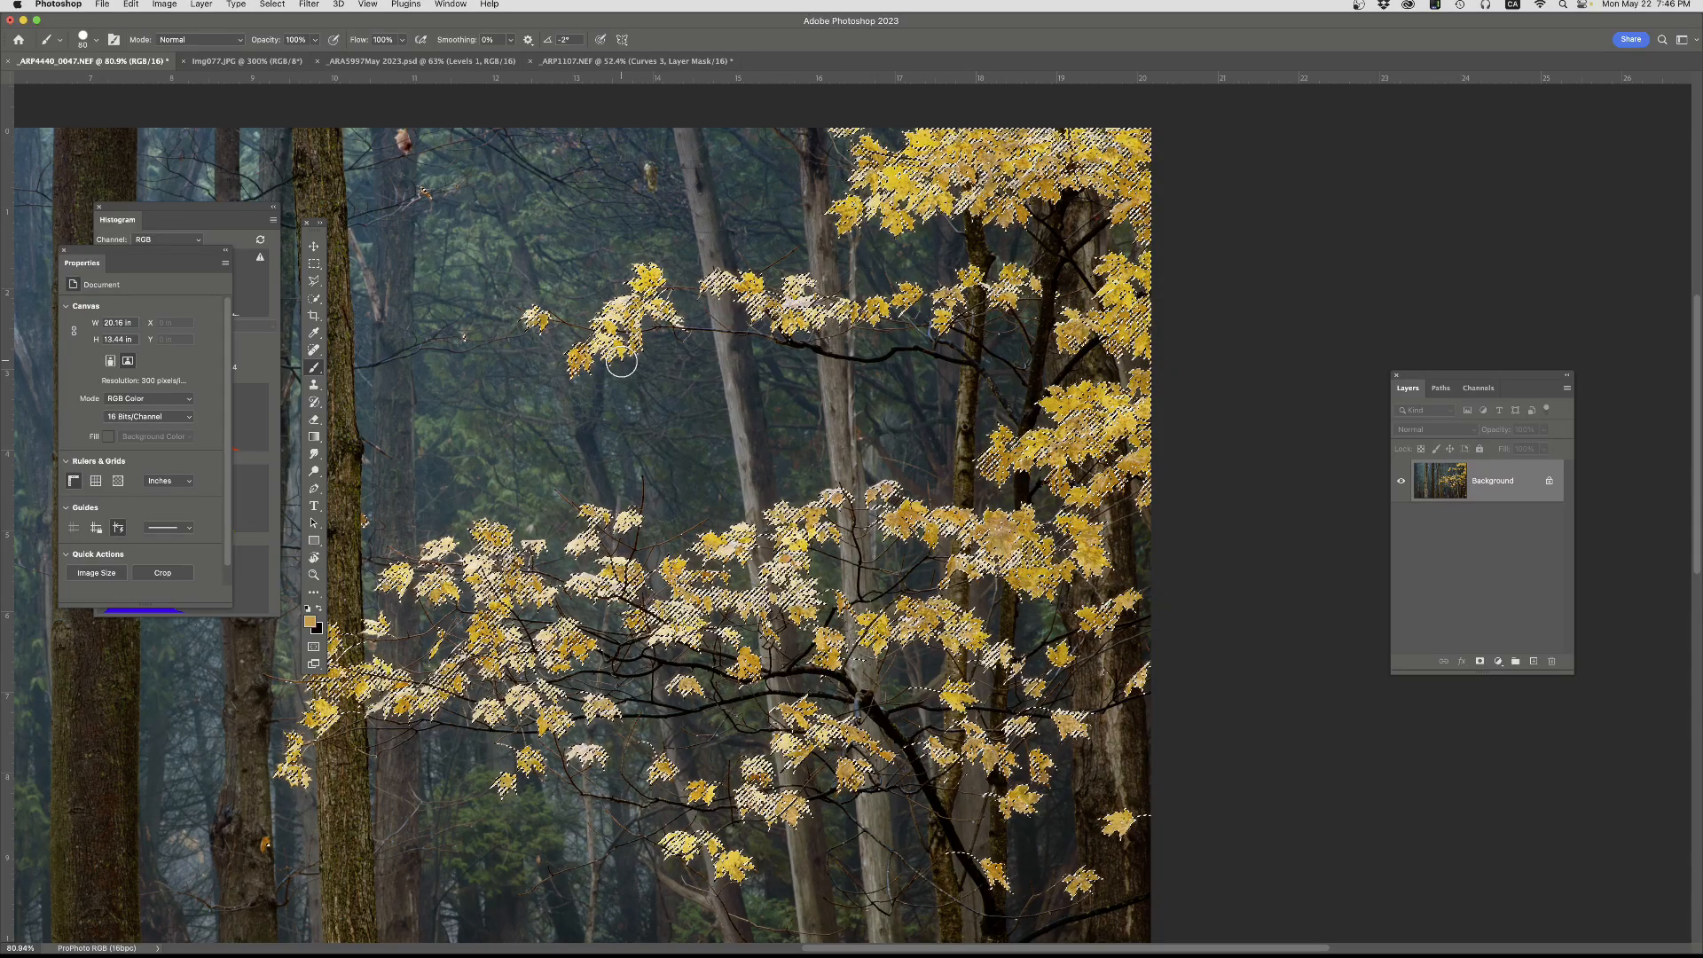
key("super+d")
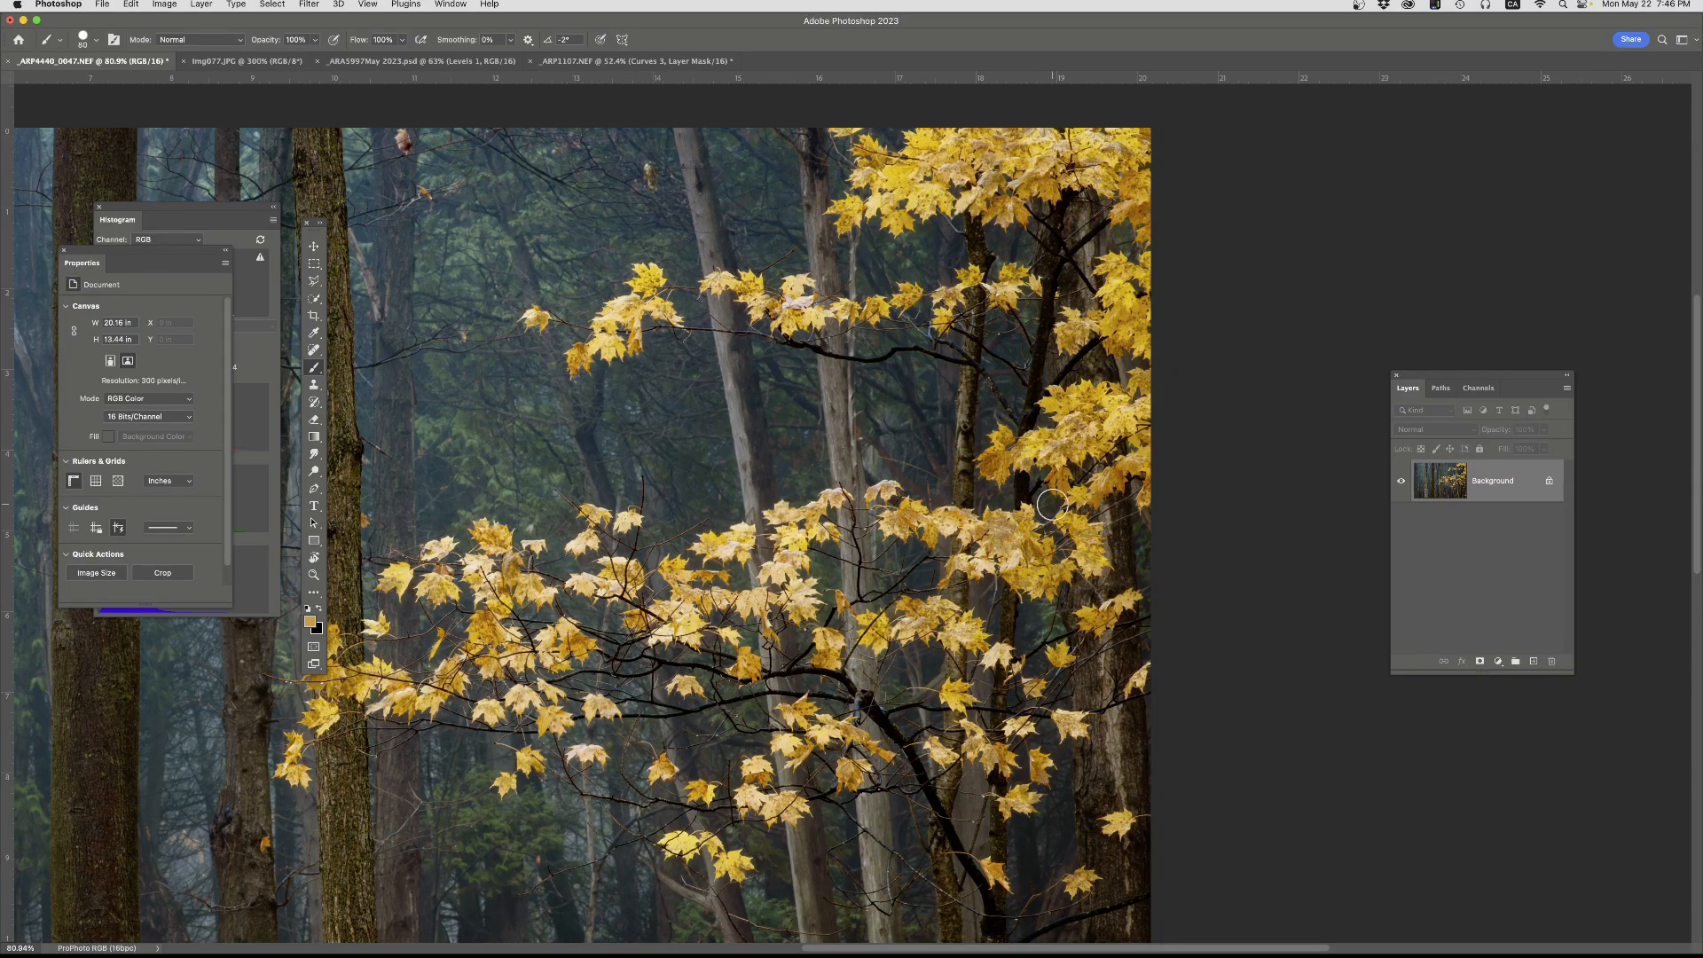
- Display only the "yellow leaves" channel and paint out the light trunk strip between the leaves near the photo's right edge
left_click(1477, 388)
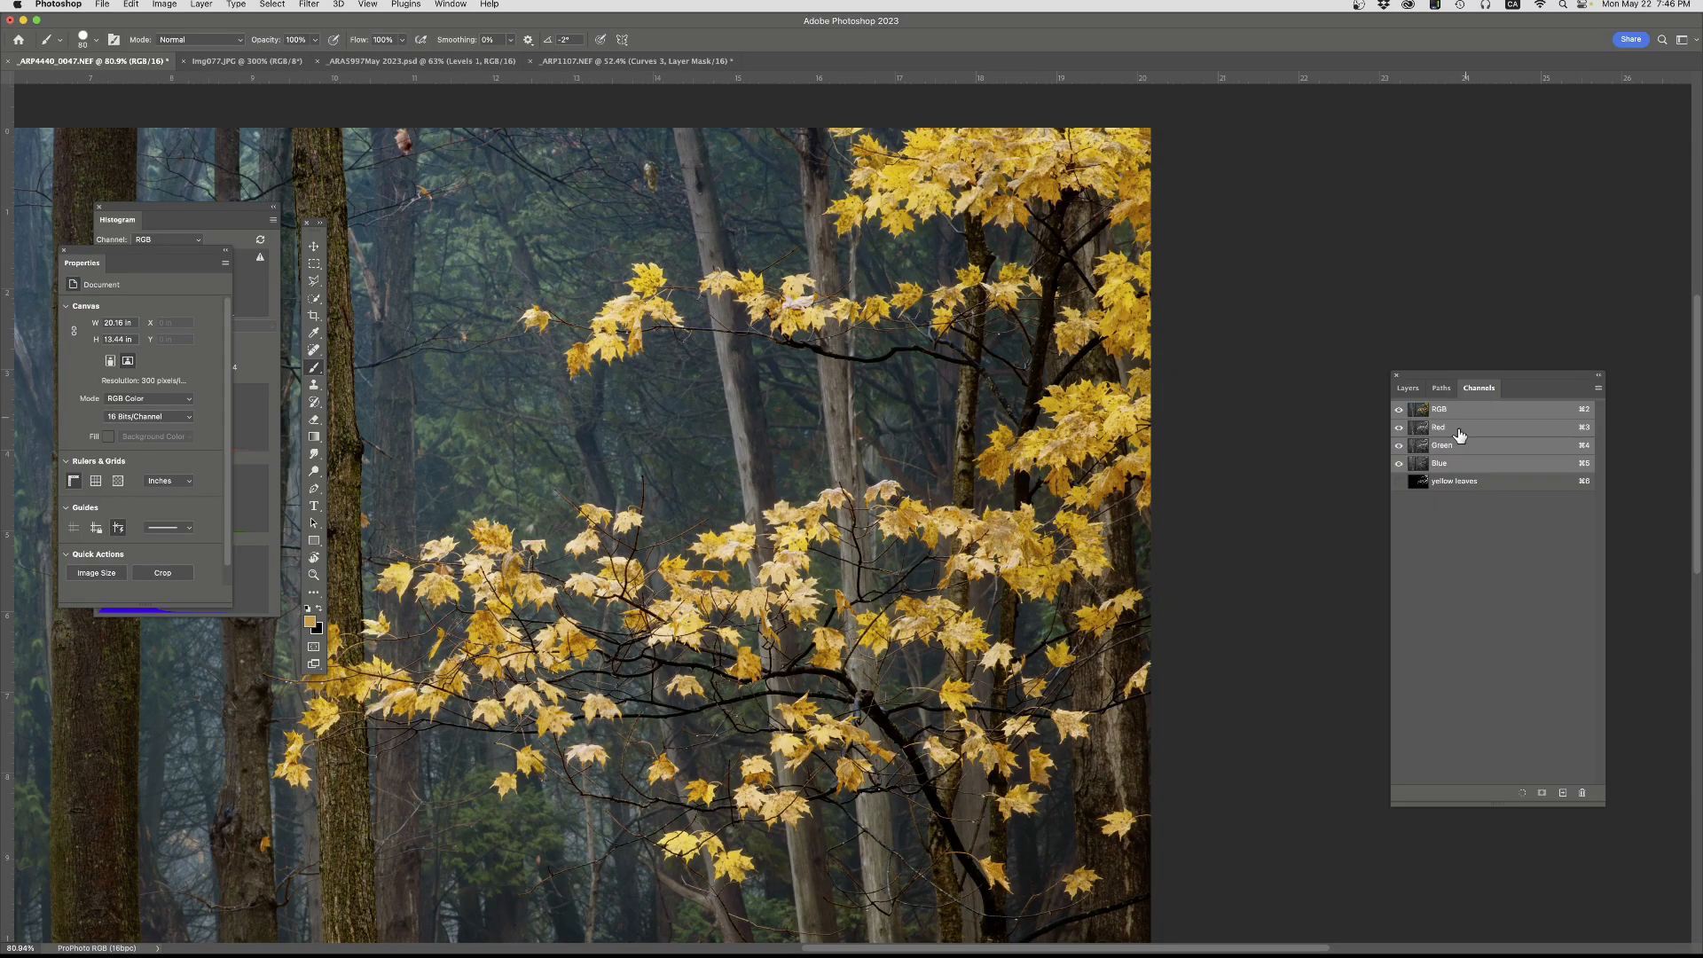
left_click(1437, 484)
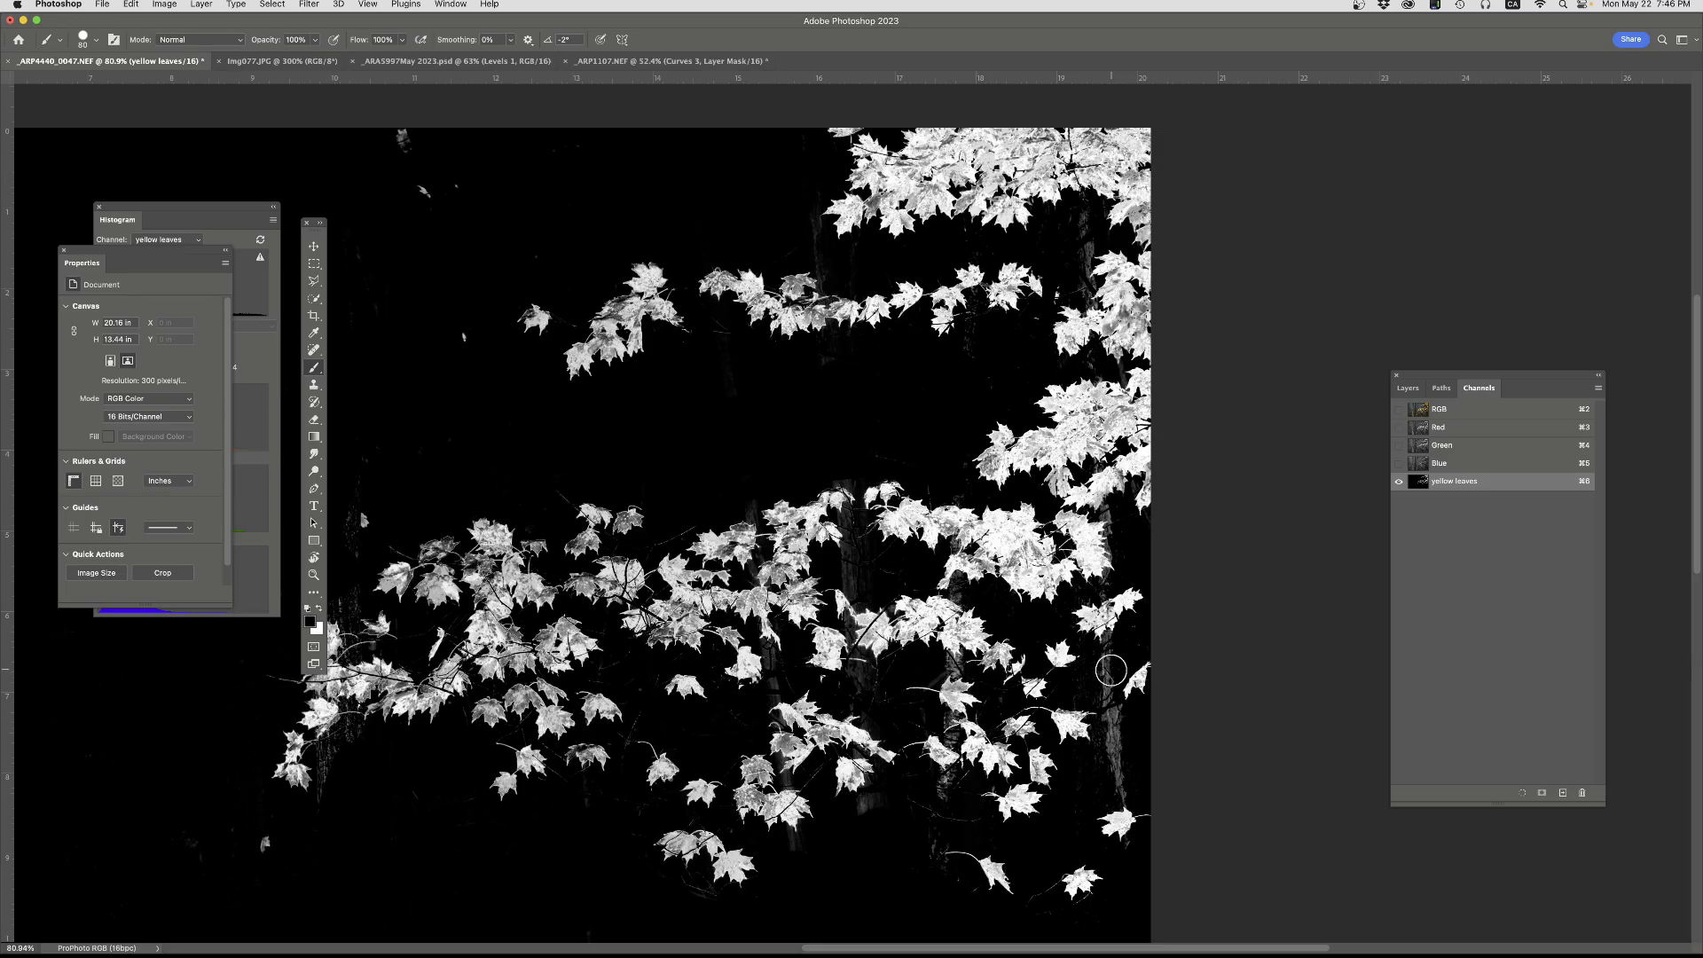
scroll(1122, 745, "up", 5)
scroll(1122, 755, "down", 1)
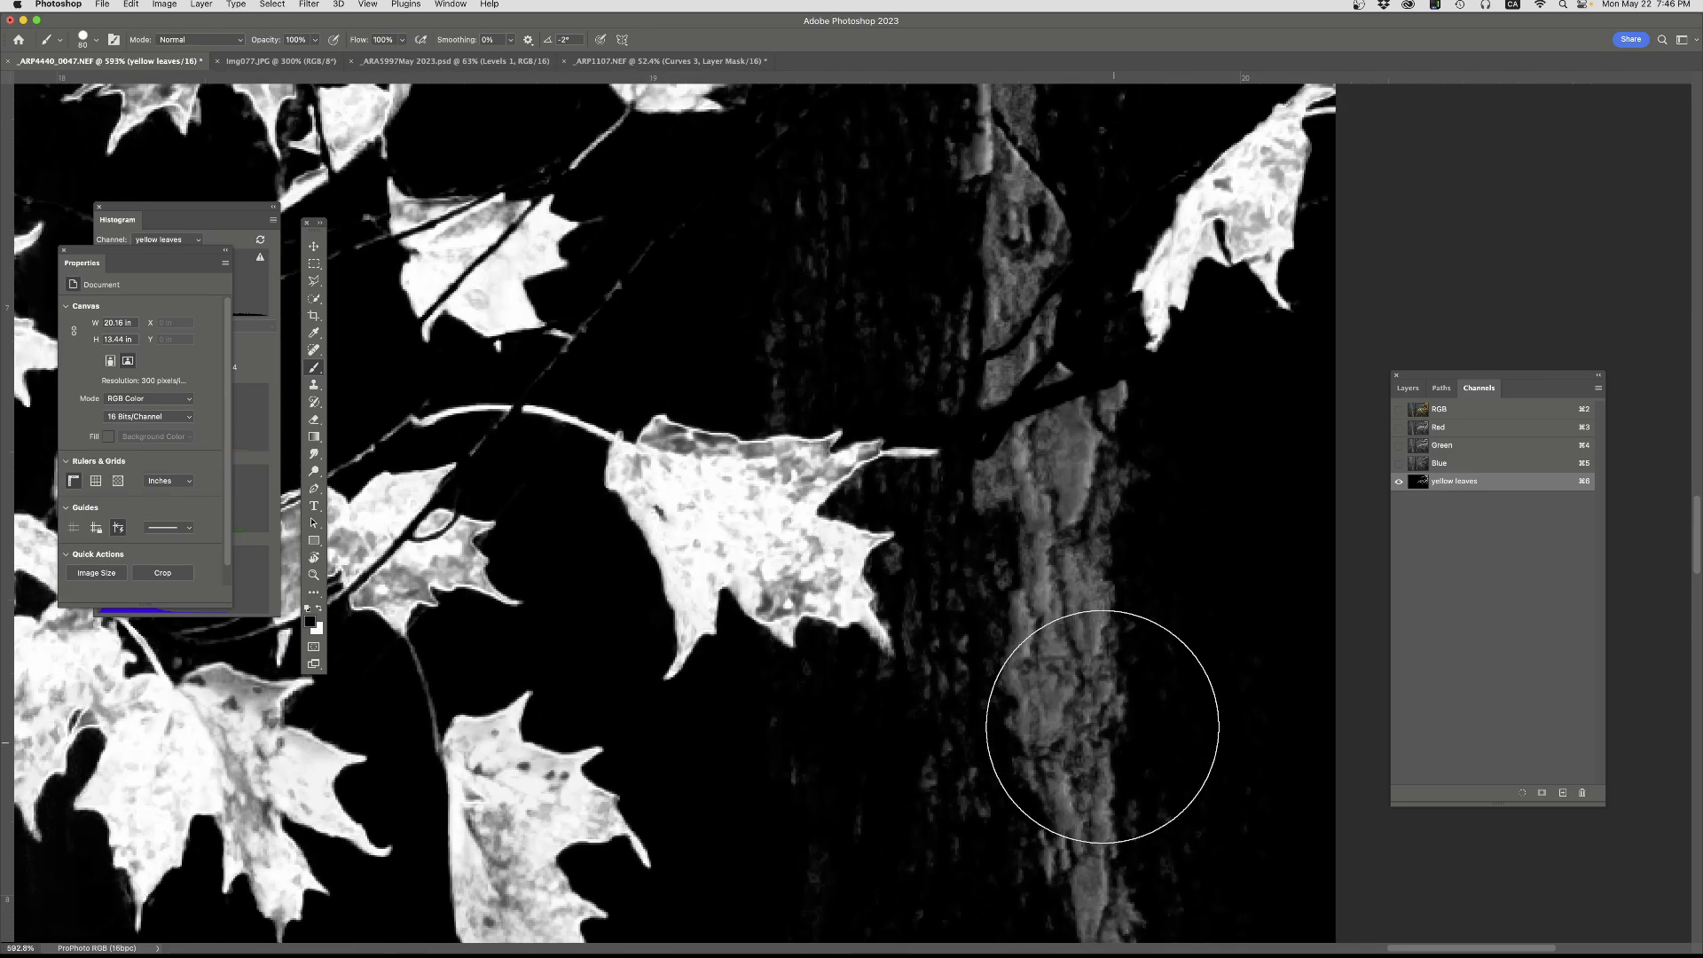
left_click_drag(1055, 495, 1046, 779)
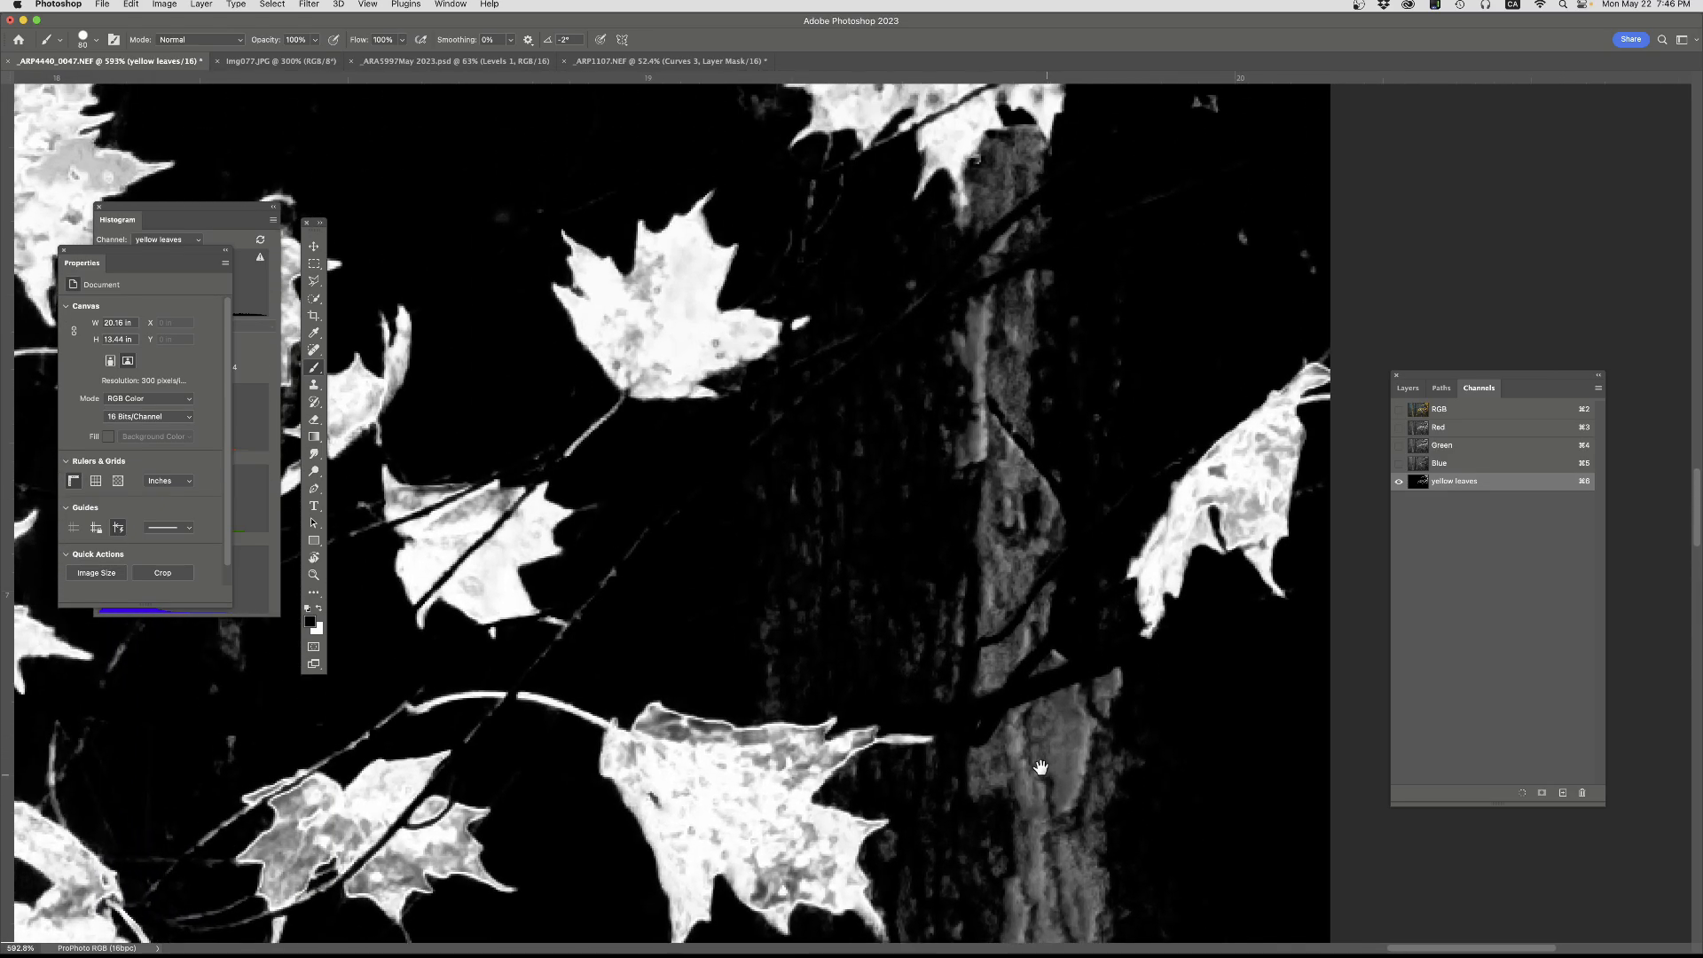
mouse_move(977, 331)
left_mouse_down()
mouse_move(968, 422)
mouse_move(931, 476)
mouse_move(816, 519)
mouse_move(769, 567)
mouse_move(796, 576)
mouse_move(990, 496)
mouse_move(991, 576)
mouse_move(1050, 808)
mouse_move(1068, 703)
mouse_move(1078, 728)
mouse_move(1059, 876)
mouse_move(994, 847)
left_mouse_up()
- Reduce the brush to 60 px and paint out the remaining bark beside and below the leaves on that trunk
key("bracketleft")
key("bracketleft")
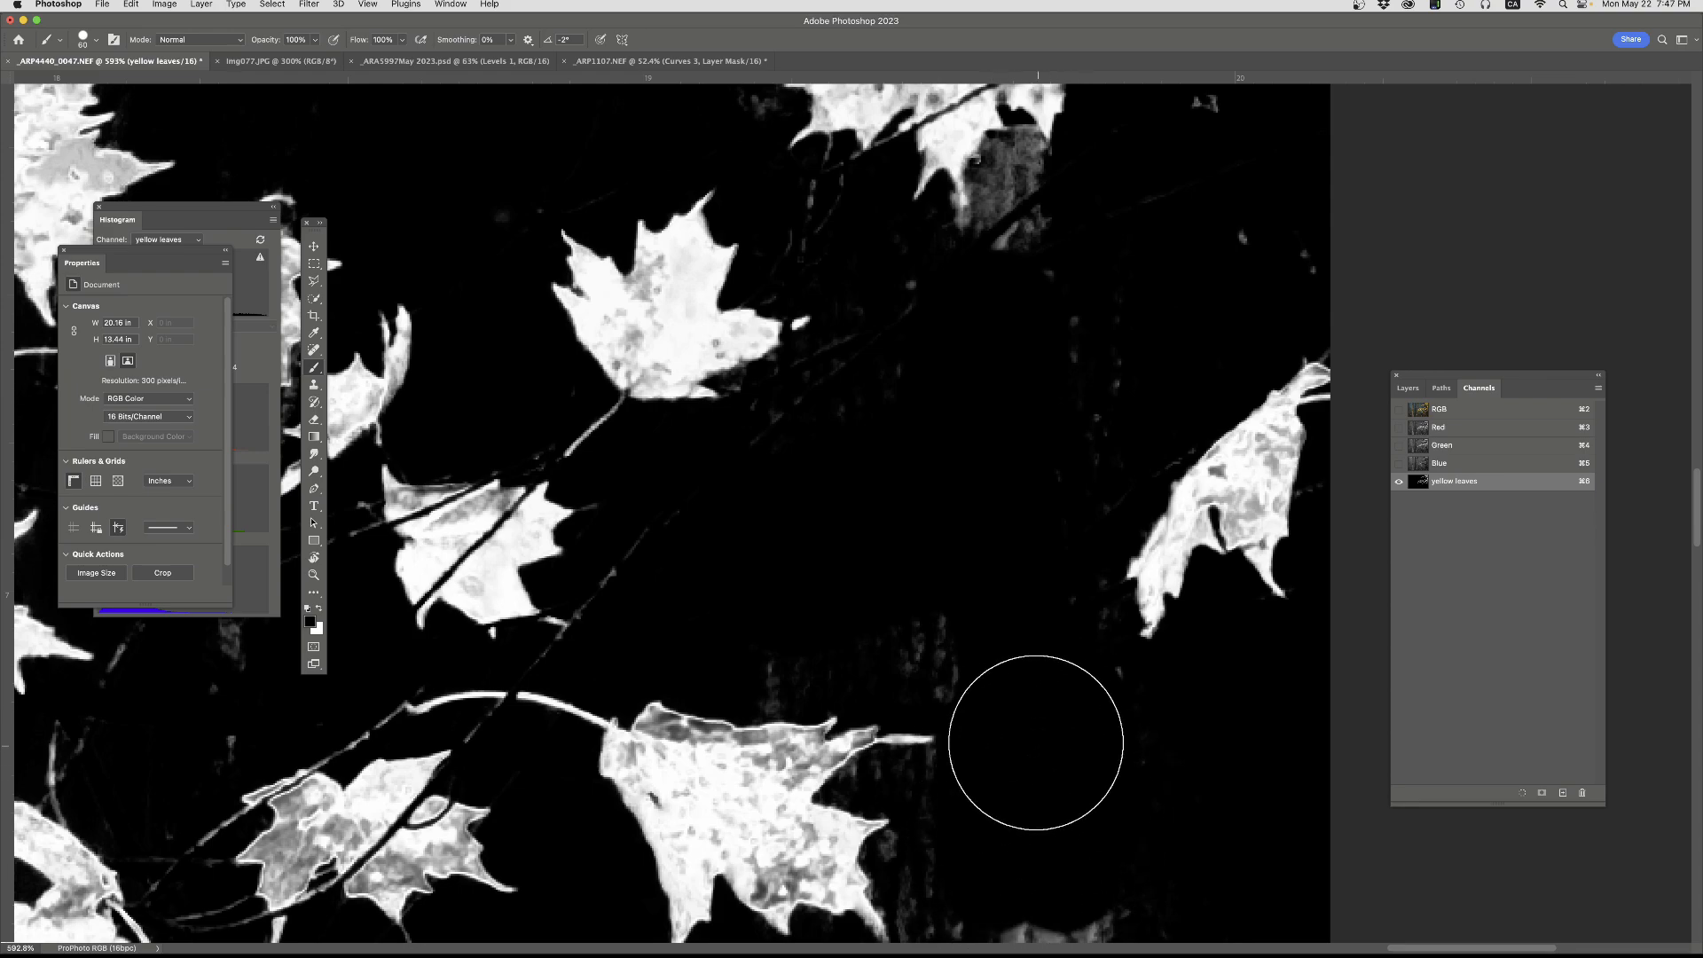
mouse_move(1034, 743)
left_mouse_down()
mouse_move(990, 617)
mouse_move(763, 597)
left_mouse_up()
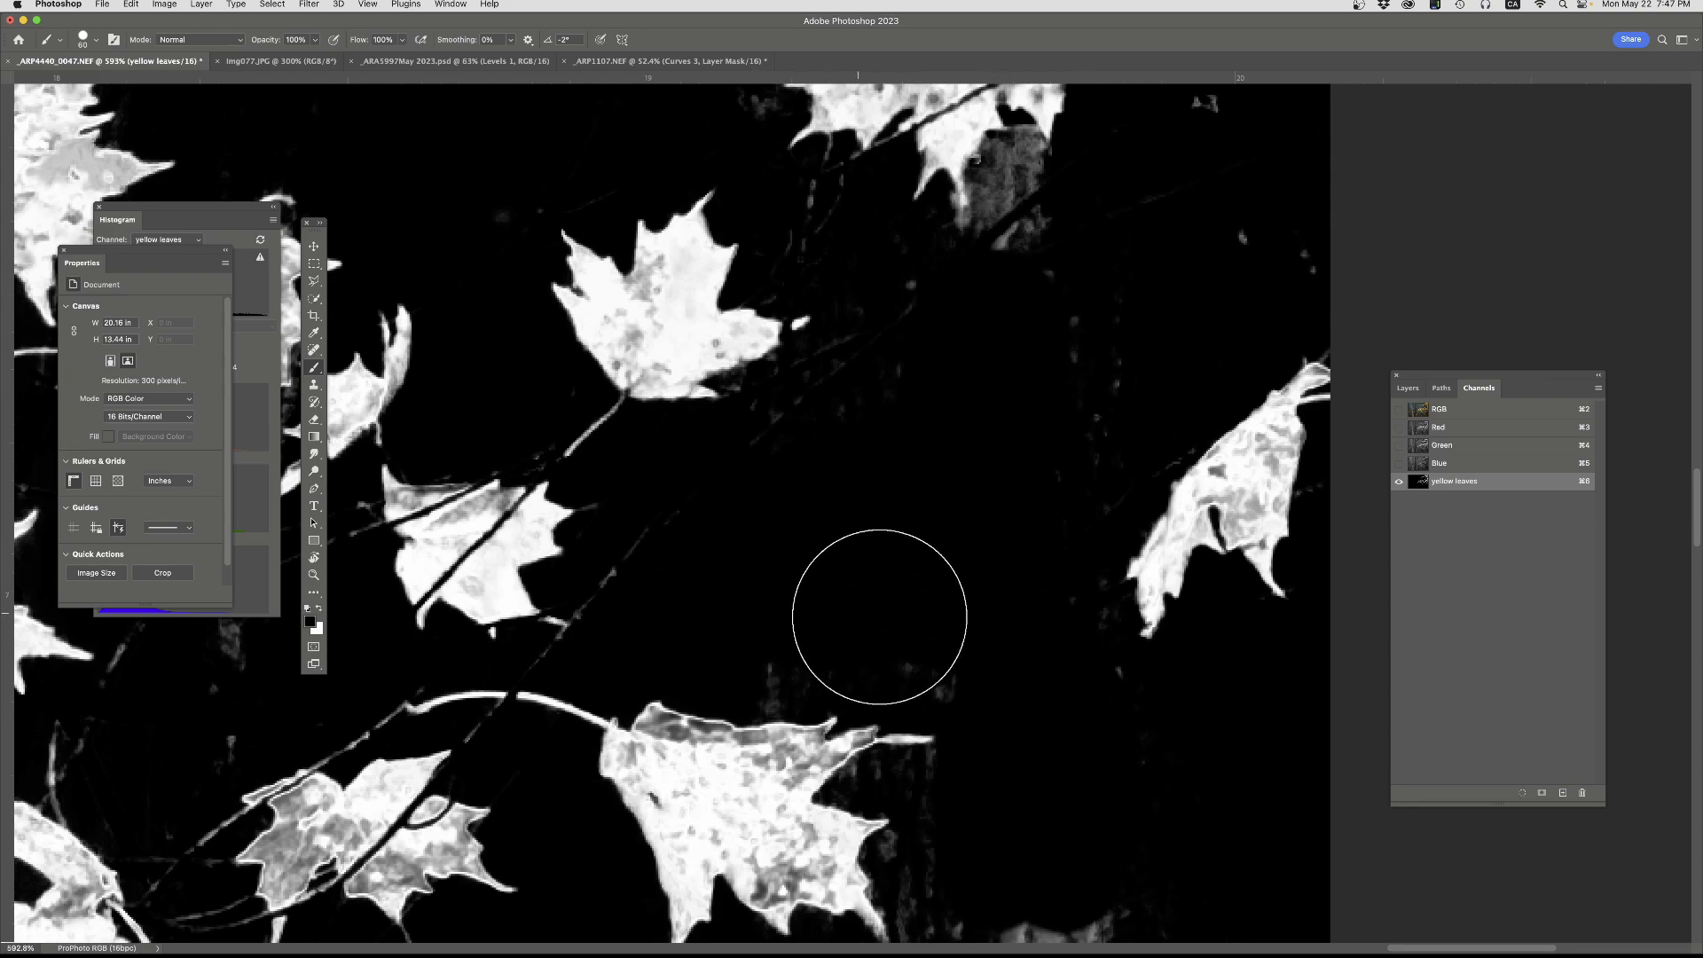
scroll(1089, 760, "down", 5)
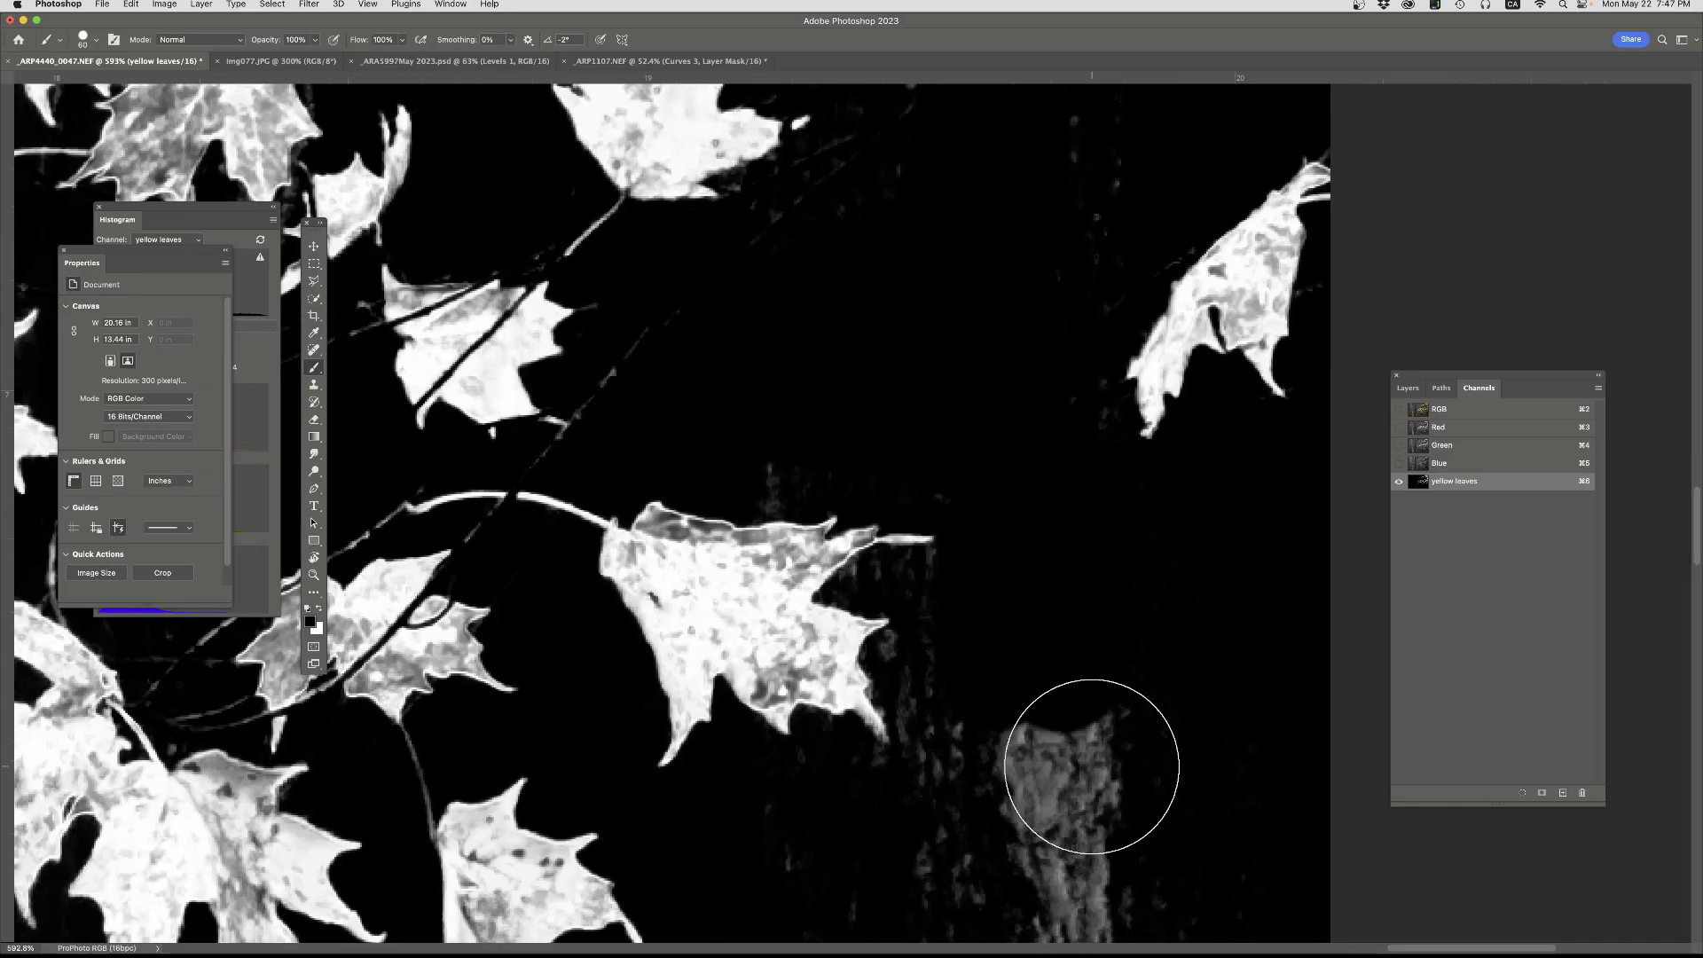
mouse_move(1050, 530)
left_mouse_down()
mouse_move(1100, 773)
mouse_move(1103, 905)
mouse_move(1129, 867)
left_mouse_up()
mouse_move(1106, 520)
left_mouse_down()
mouse_move(993, 564)
mouse_move(965, 518)
mouse_move(981, 686)
mouse_move(921, 838)
mouse_move(804, 873)
mouse_move(830, 763)
mouse_move(922, 700)
mouse_move(871, 688)
mouse_move(1282, 889)
left_mouse_up()
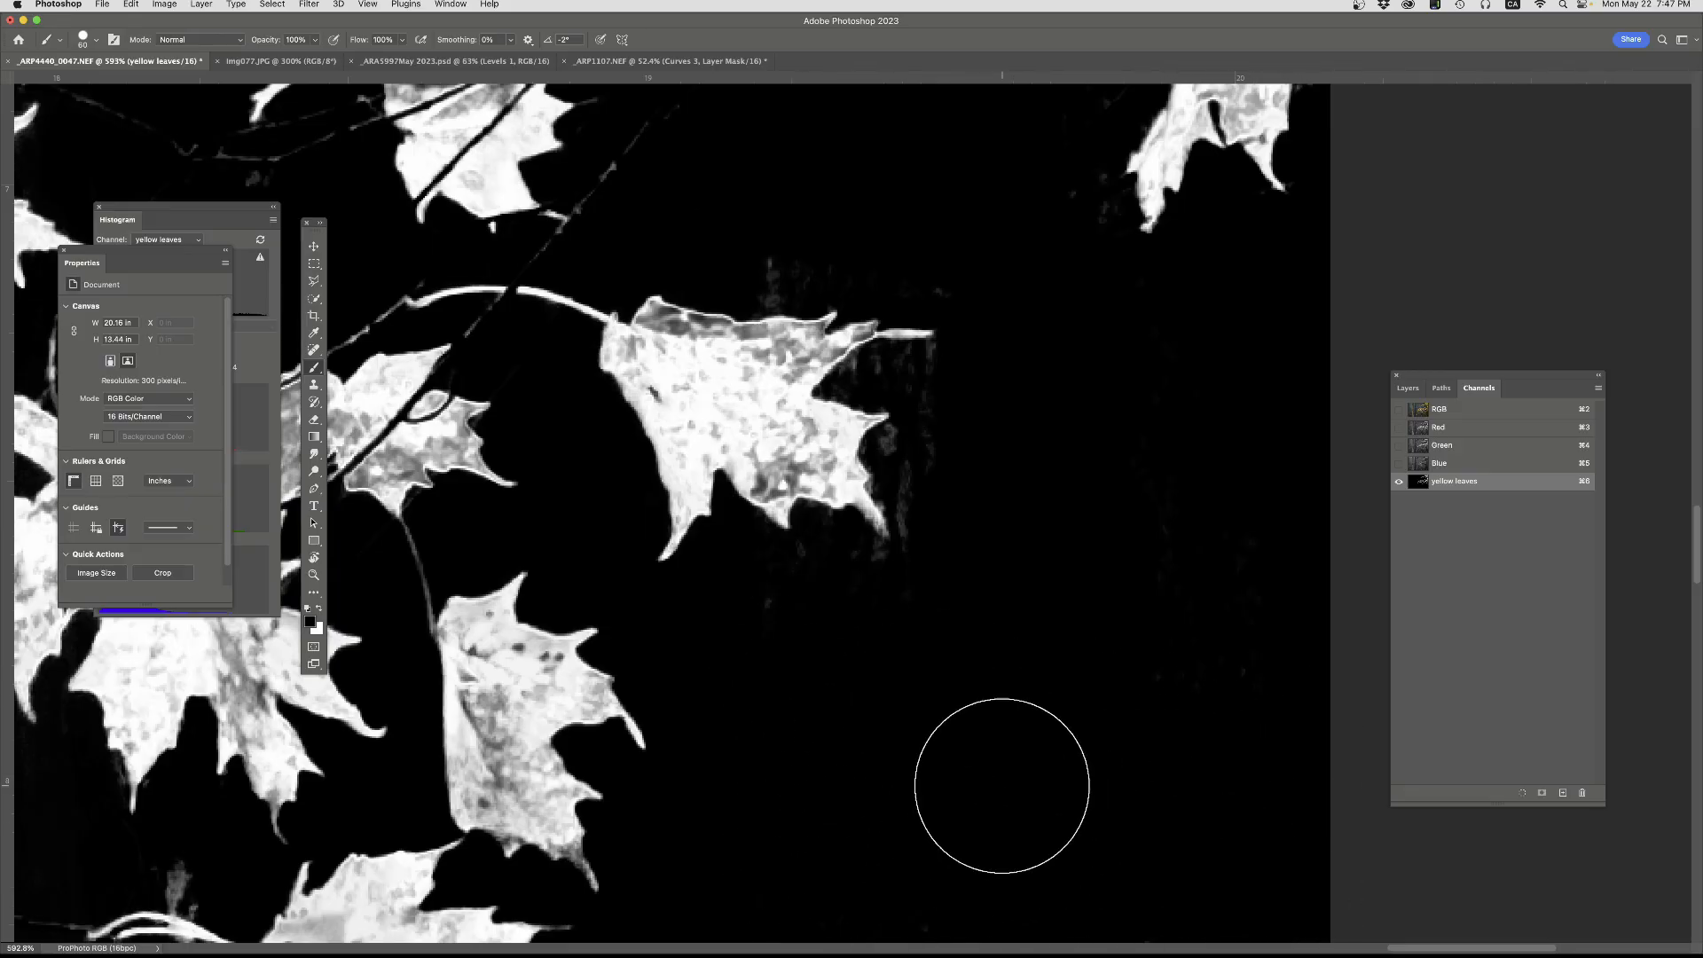
- Paint out the faint bark patch just beneath the lower leaf at the photo's right edge
scroll(998, 780, "down", 5)
mouse_move(904, 694)
left_mouse_down()
mouse_move(1179, 583)
mouse_move(1002, 643)
mouse_move(784, 804)
mouse_move(774, 909)
mouse_move(768, 878)
mouse_move(697, 870)
mouse_move(837, 462)
left_mouse_up()
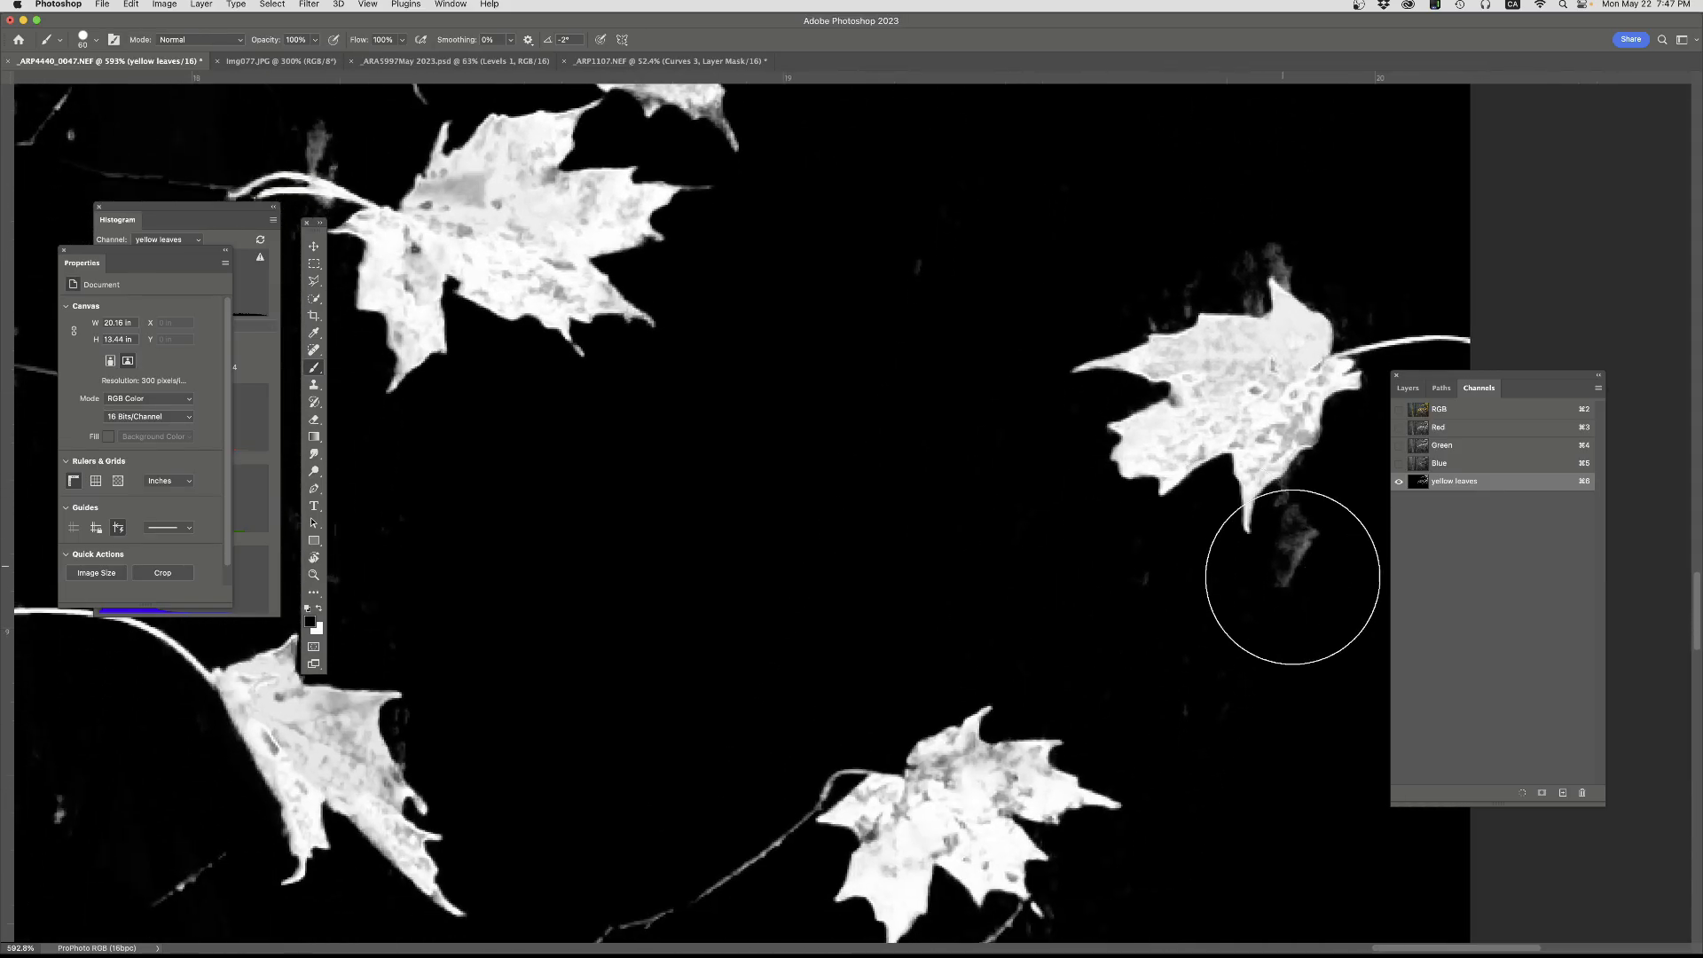
left_click(1337, 559)
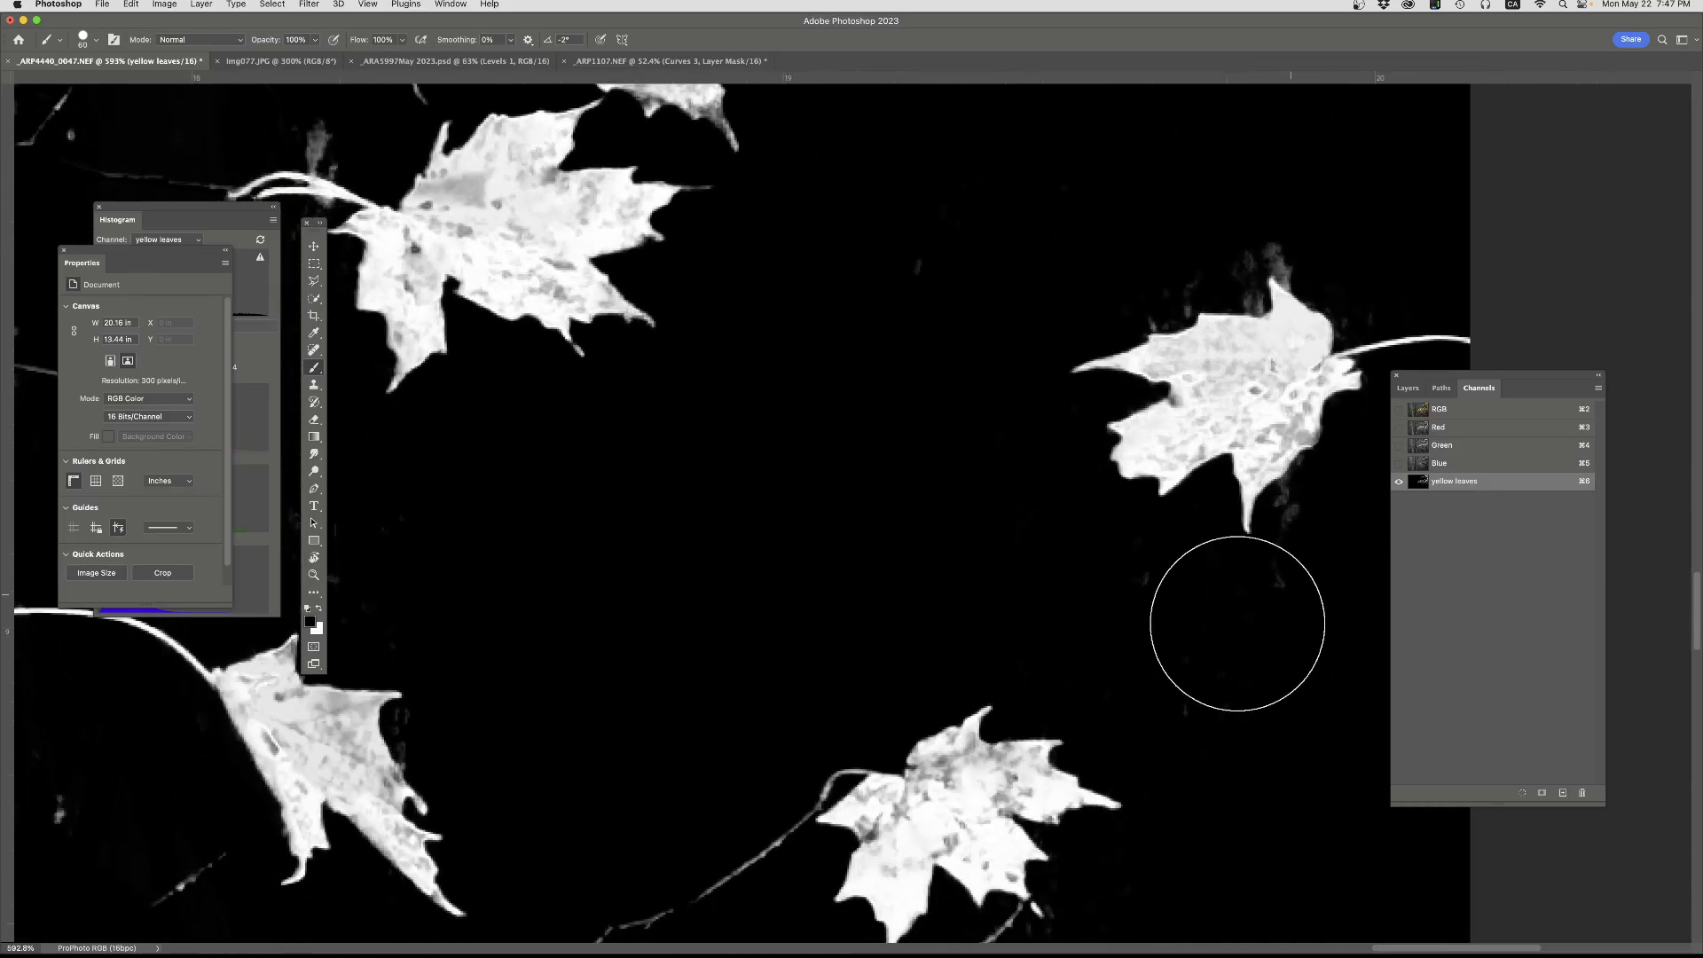
- Paint out the thin stems and twigs around the lowest leaf, reducing the brush to 15 px for the close parts
left_click_drag(612, 639, 760, 479)
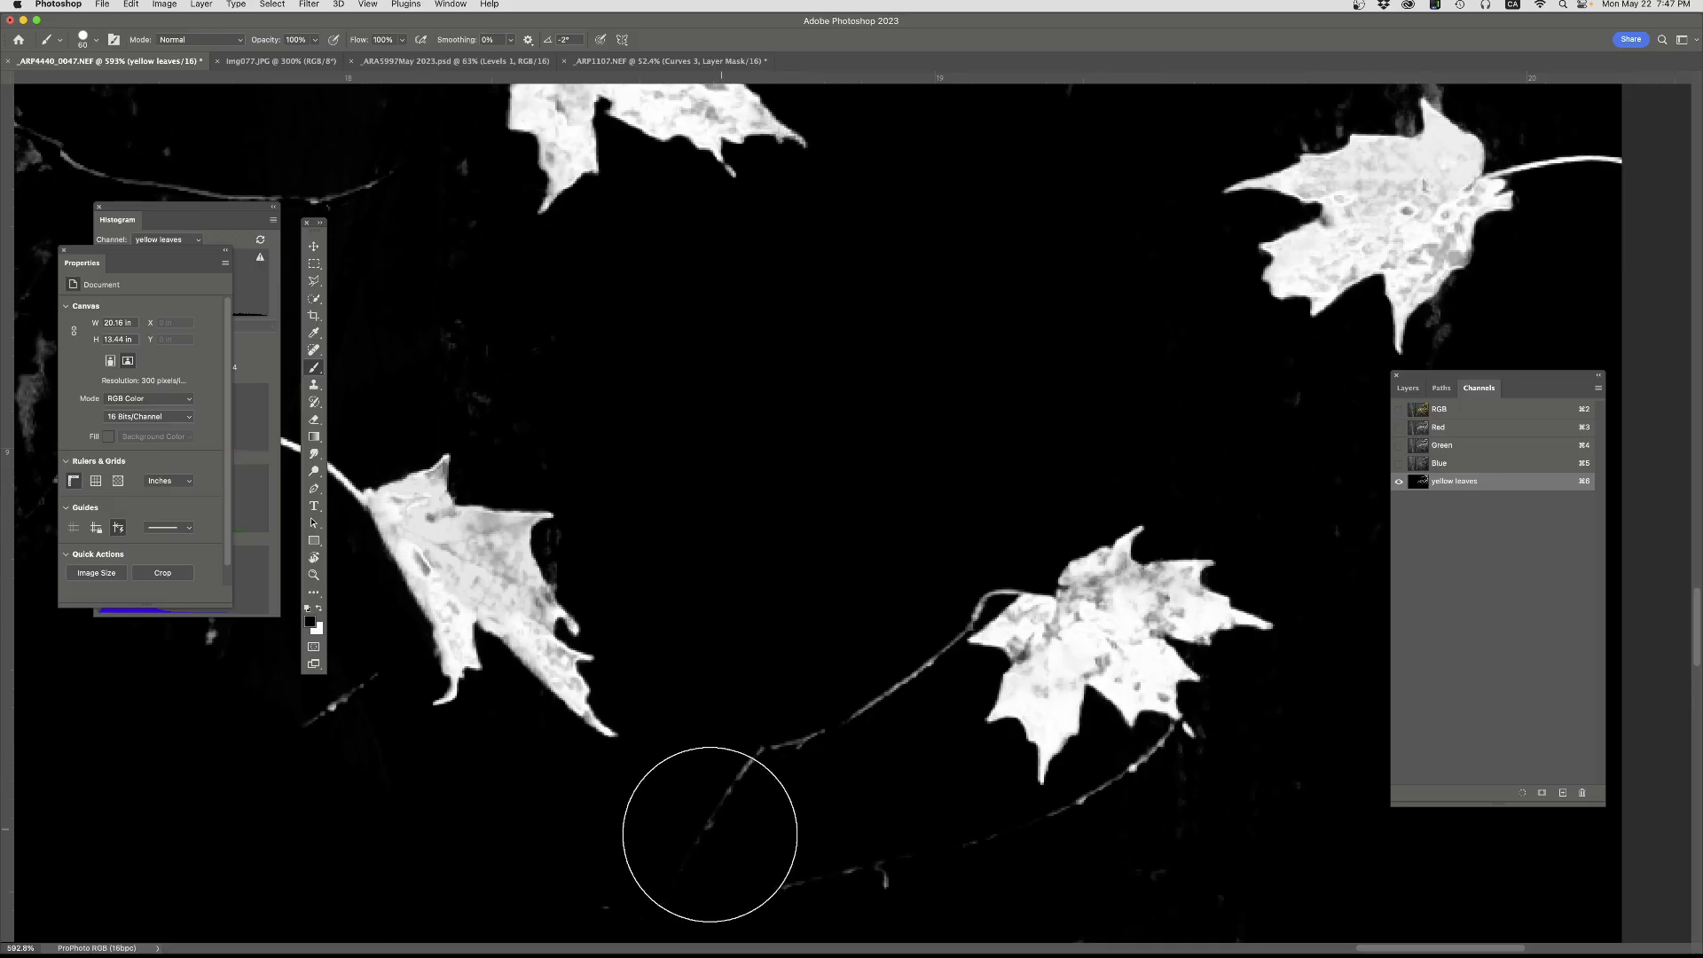
mouse_move(703, 809)
left_mouse_down()
mouse_move(860, 686)
mouse_move(872, 739)
mouse_move(825, 903)
left_mouse_up()
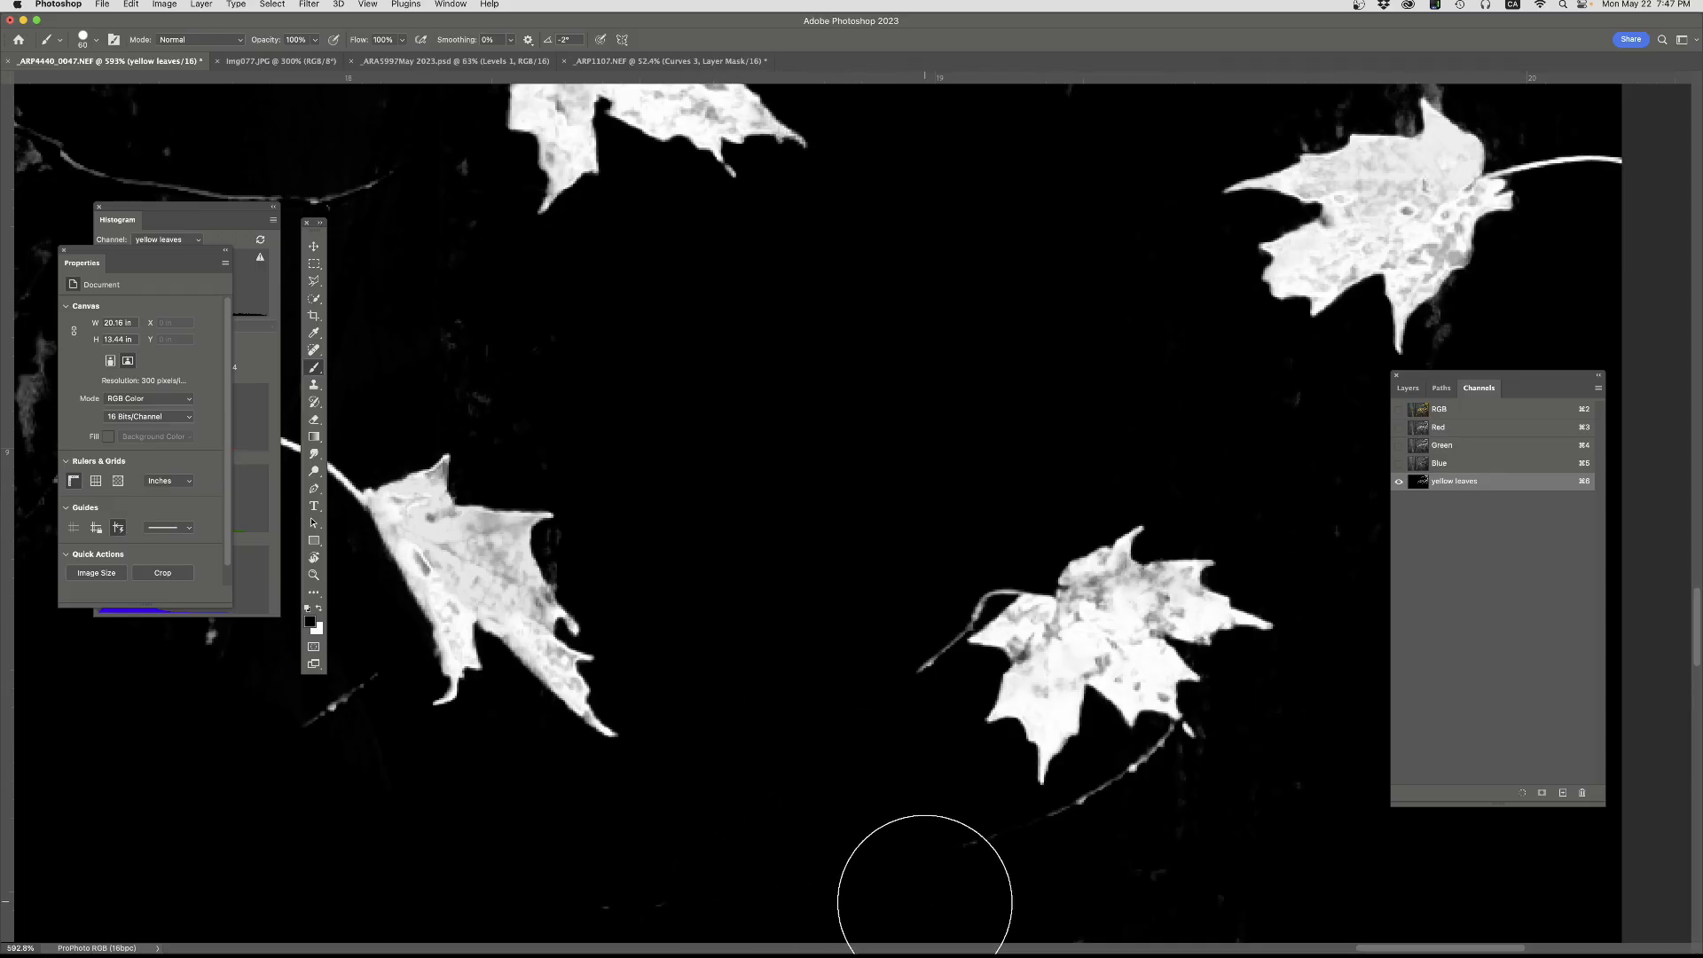
key("bracketleft")
key("bracketleft")
key("bracketleft")
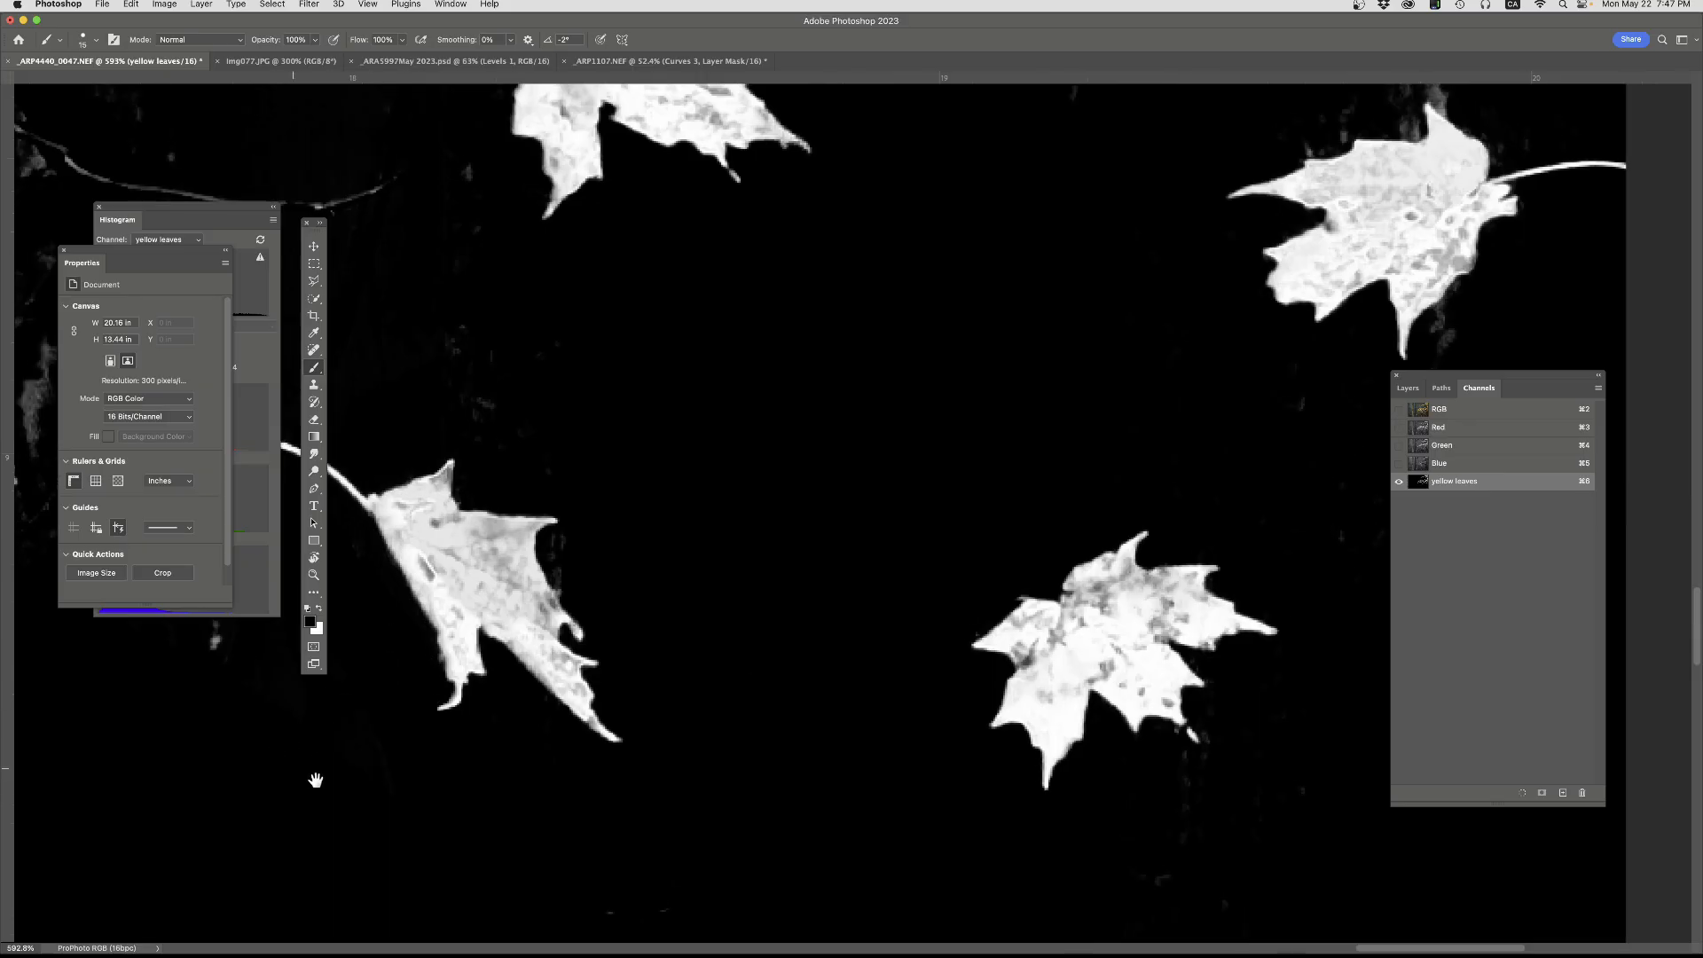
- Paint out the bark marks around the long-stemmed leaf, and remove the thin curved twig above it with a 30 px brush
scroll(700, 771, "left", 10)
scroll(701, 771, "up", 3)
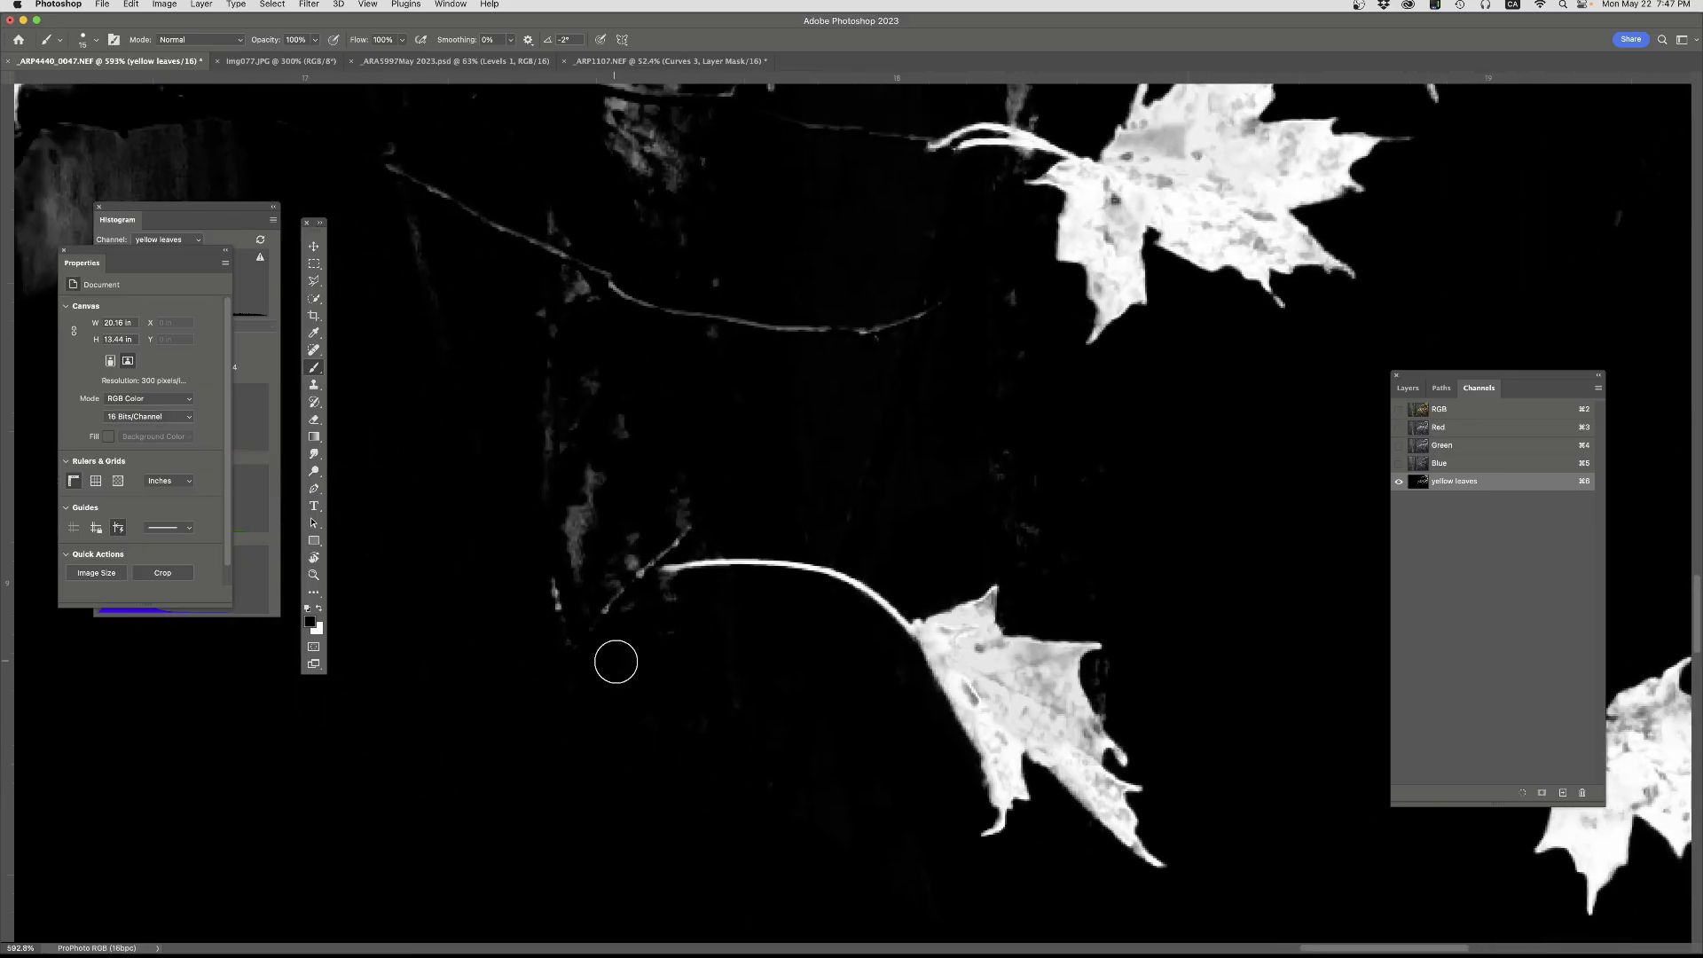
mouse_move(565, 322)
left_mouse_down()
mouse_move(534, 483)
mouse_move(543, 592)
mouse_move(605, 598)
mouse_move(692, 518)
left_mouse_up()
key("bracketright")
key("bracketright")
key("bracketright")
mouse_move(934, 327)
left_mouse_down()
mouse_move(554, 262)
mouse_move(389, 209)
left_mouse_up()
- Paint out the gray and mottled bark patches under the hanging leaves above the long-stemmed leaf
left_click_drag(449, 386, 1058, 618)
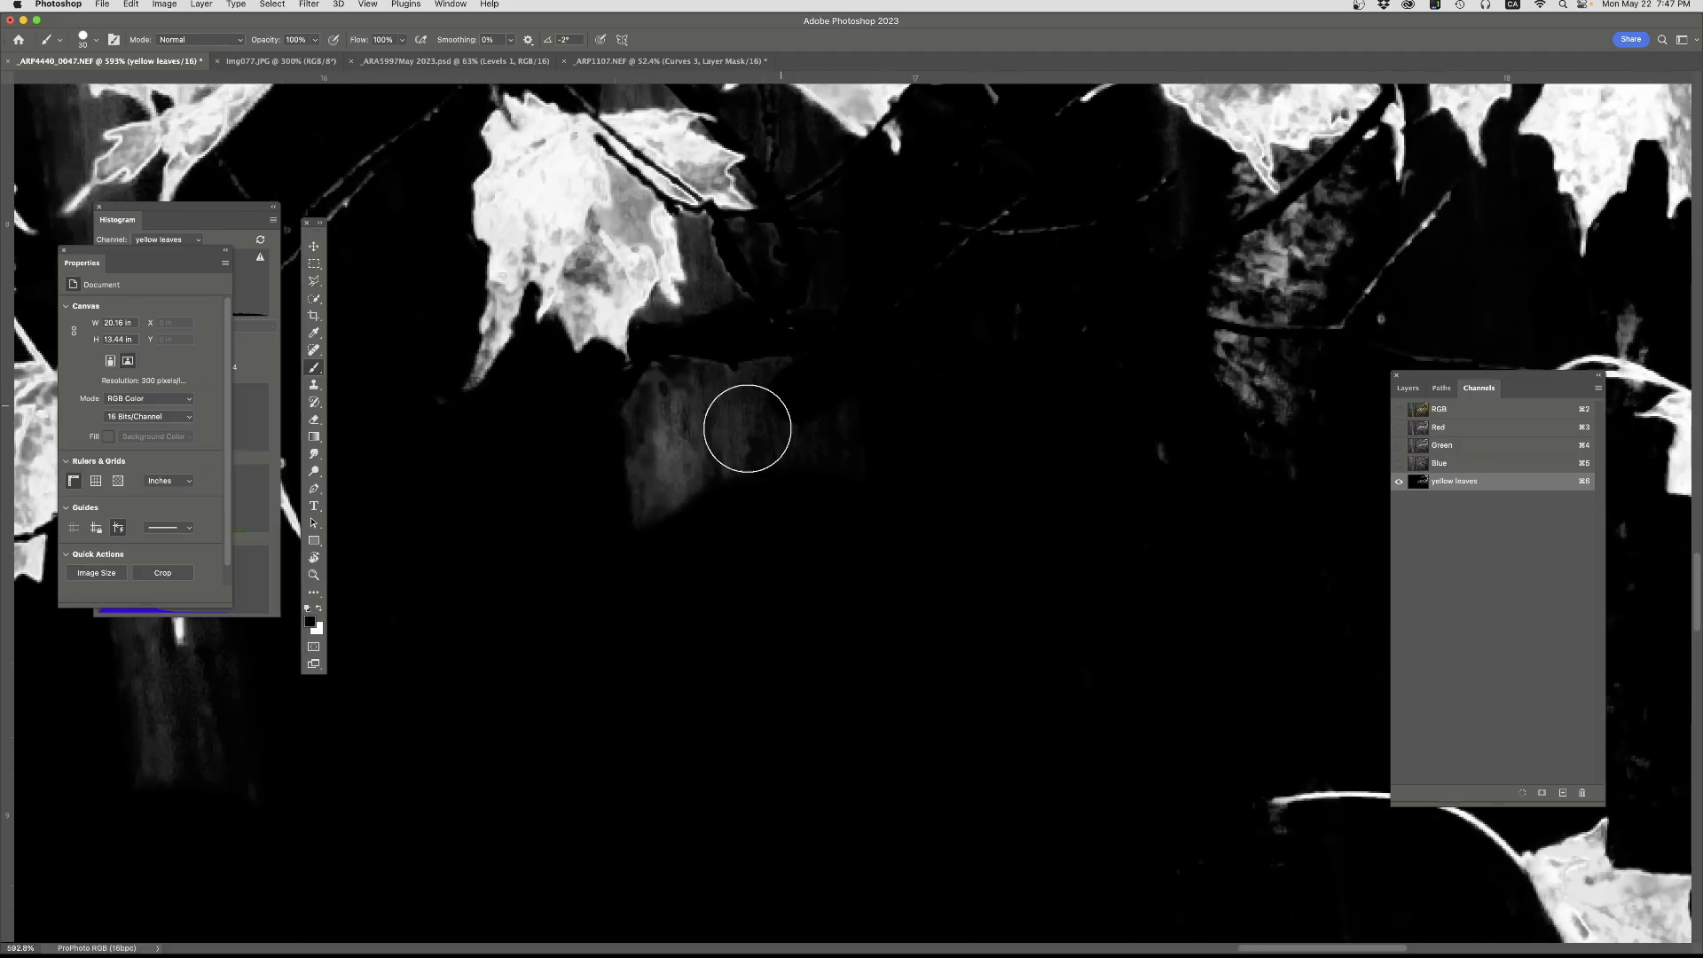
left_click_drag(747, 429, 819, 435)
mouse_move(1200, 399)
left_mouse_down()
mouse_move(1248, 320)
mouse_move(922, 282)
mouse_move(1237, 352)
mouse_move(1425, 227)
mouse_move(1393, 310)
mouse_move(1440, 209)
mouse_move(1350, 267)
mouse_move(1357, 217)
mouse_move(1218, 289)
mouse_move(1313, 238)
mouse_move(1276, 266)
mouse_move(1335, 210)
left_mouse_up()
left_click_drag(771, 399, 633, 403)
- Paint out the gray bark patches beneath and beside the large hanging leaf with black
left_click_drag(418, 610, 958, 530)
mouse_move(710, 674)
left_mouse_down()
mouse_move(654, 609)
mouse_move(787, 535)
left_mouse_up()
mouse_move(695, 198)
left_mouse_down()
mouse_move(655, 149)
mouse_move(624, 197)
mouse_move(693, 211)
mouse_move(619, 209)
mouse_move(797, 222)
mouse_move(900, 127)
left_mouse_up()
left_click_drag(898, 238, 859, 544)
left_click_drag(825, 414, 900, 356)
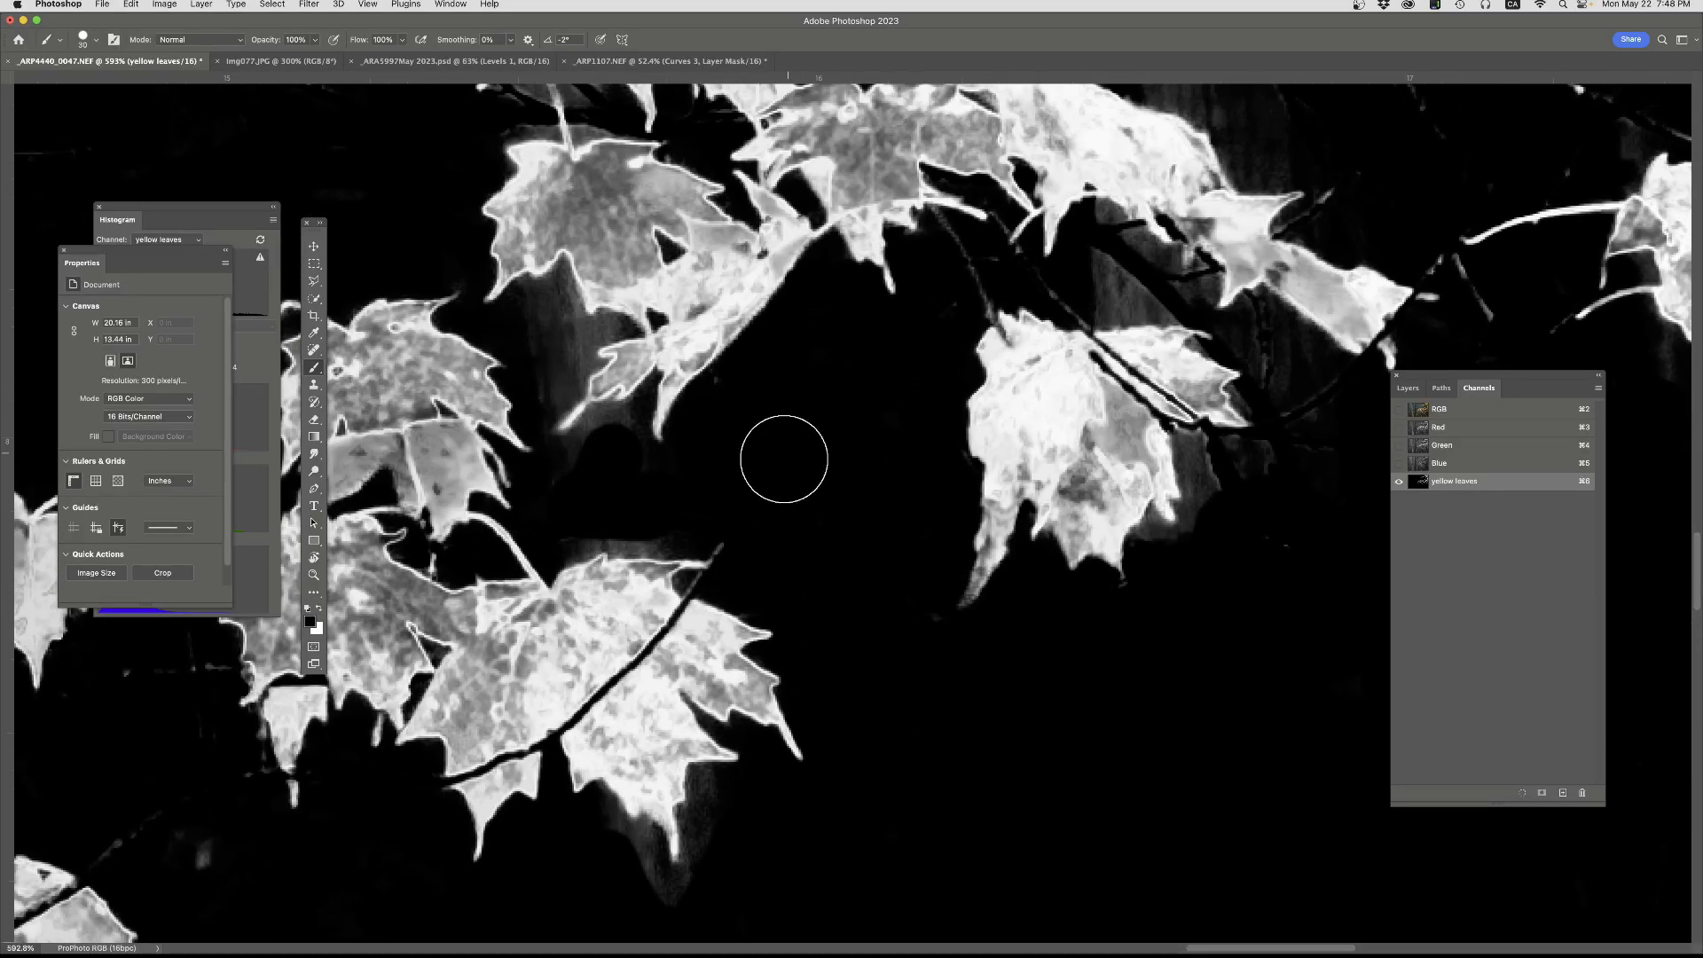
- Paint out the thin twigs and faint specks beneath the lowest leaf cluster
mouse_move(310, 844)
left_mouse_down()
mouse_move(705, 685)
mouse_move(971, 482)
left_mouse_up()
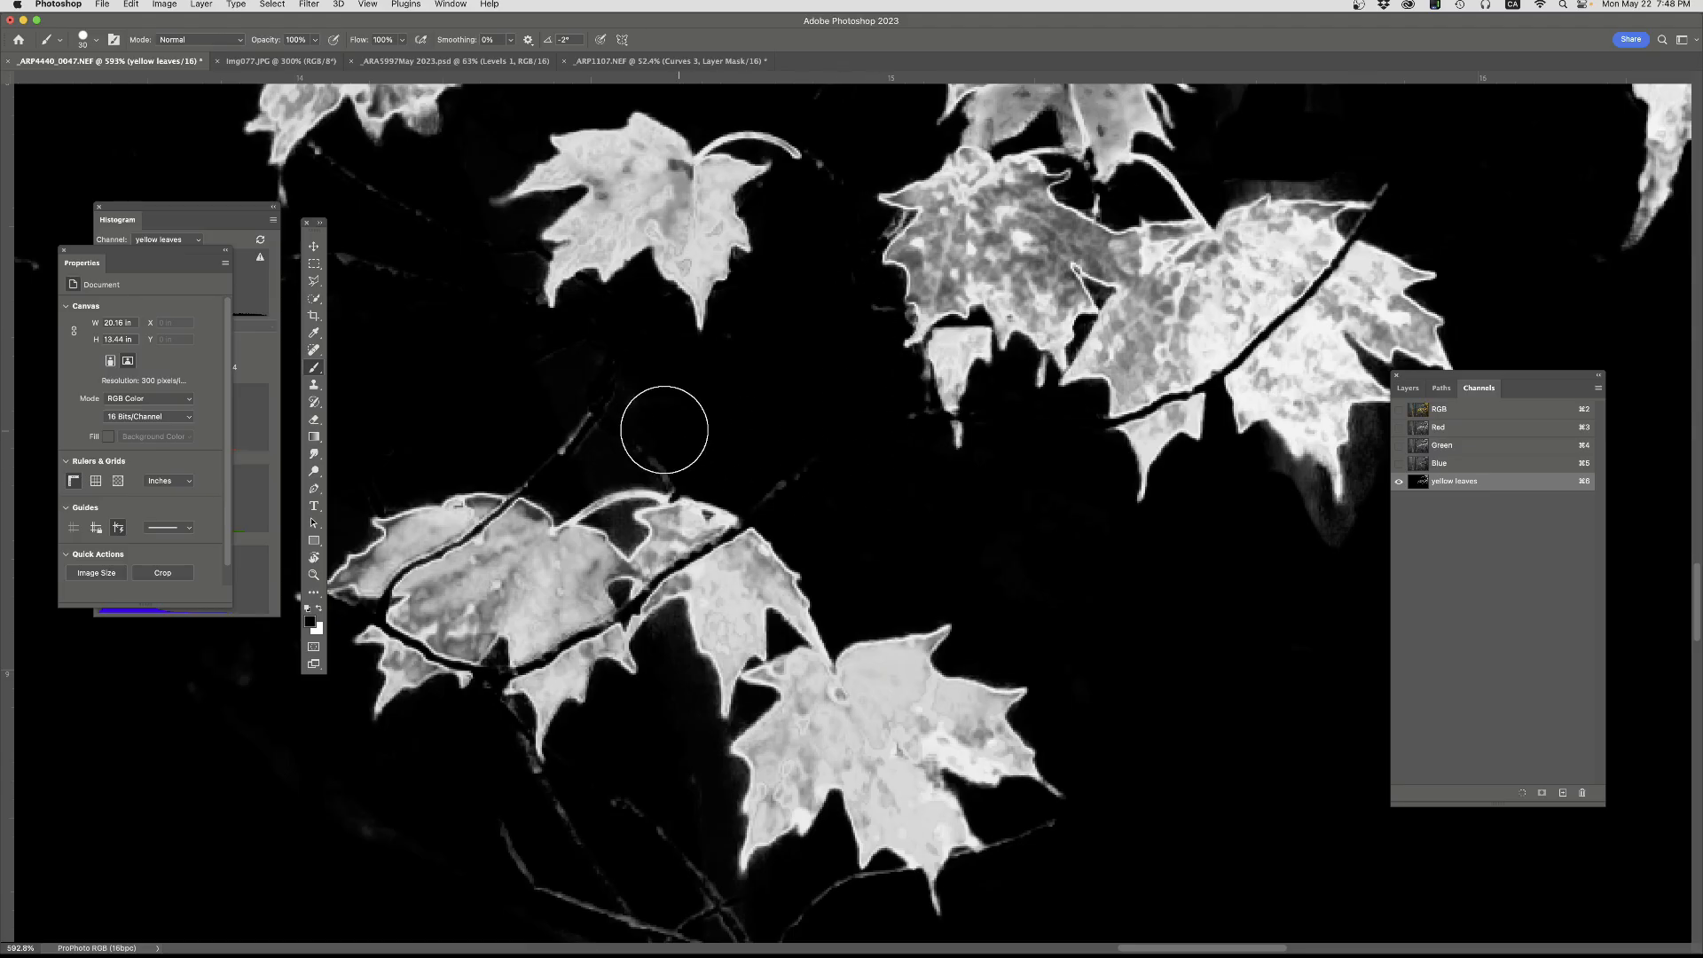
left_click_drag(823, 504, 948, 149)
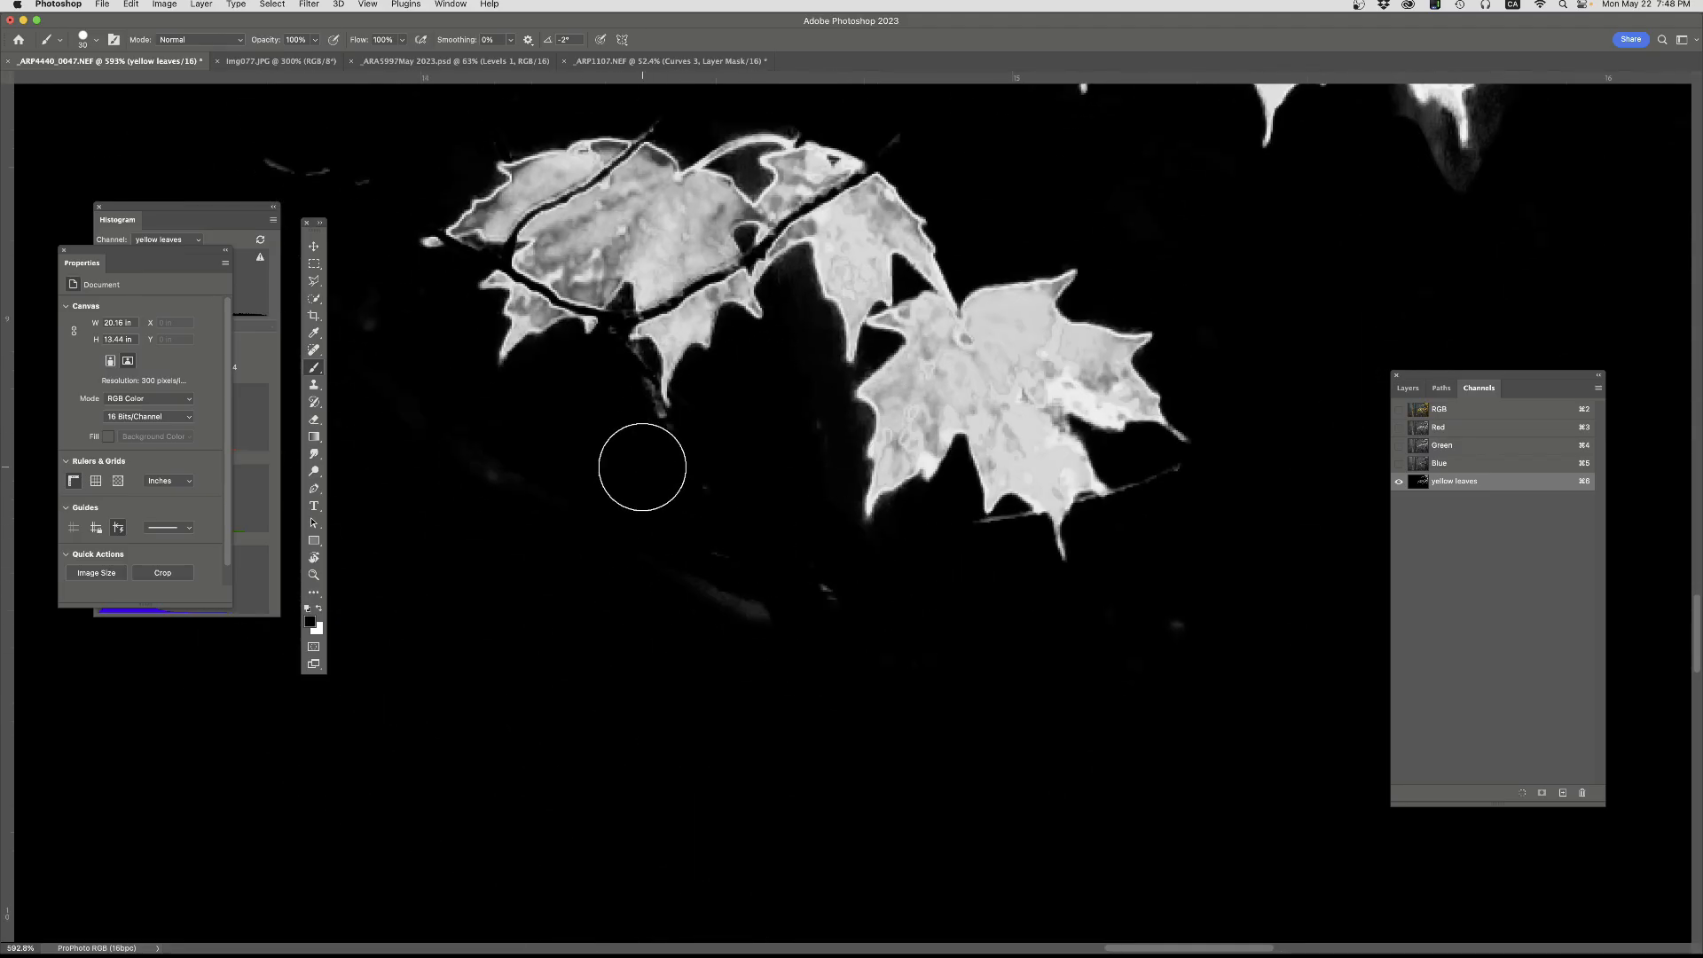
mouse_move(1175, 470)
left_mouse_down()
mouse_move(1194, 502)
mouse_move(1151, 482)
left_mouse_up()
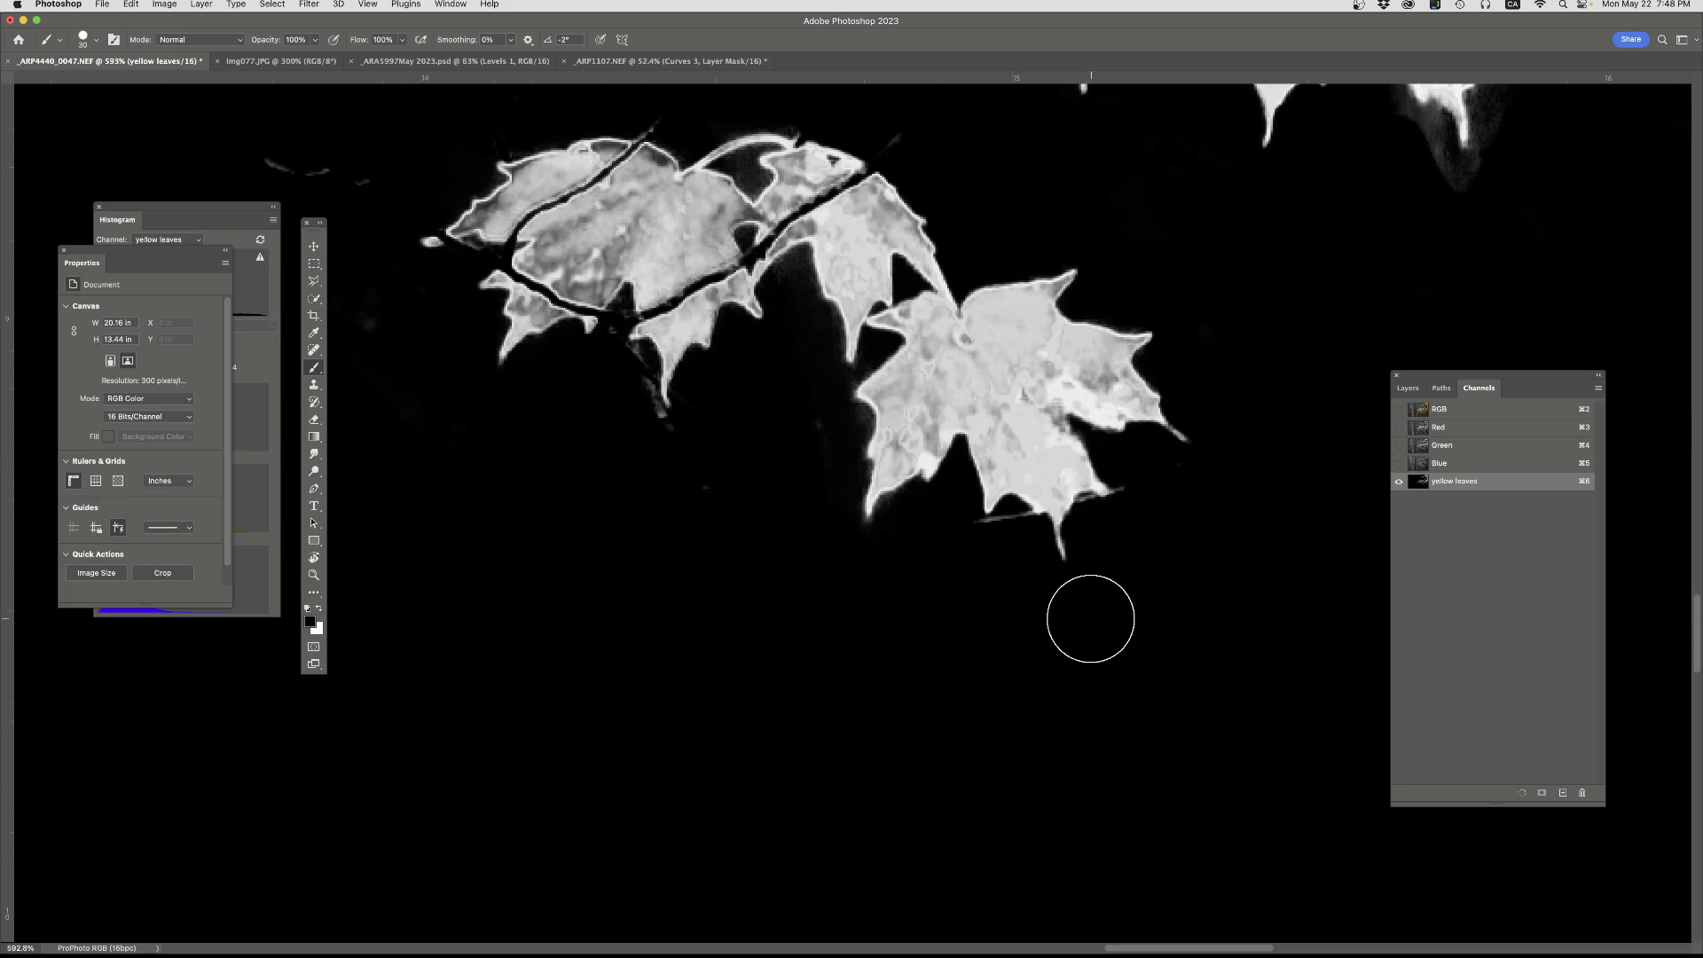
- Paint out the faint twig pieces beside the lowest leaf cluster and the thin diagonal twig below the mottled leaf above it
left_click_drag(559, 439, 881, 553)
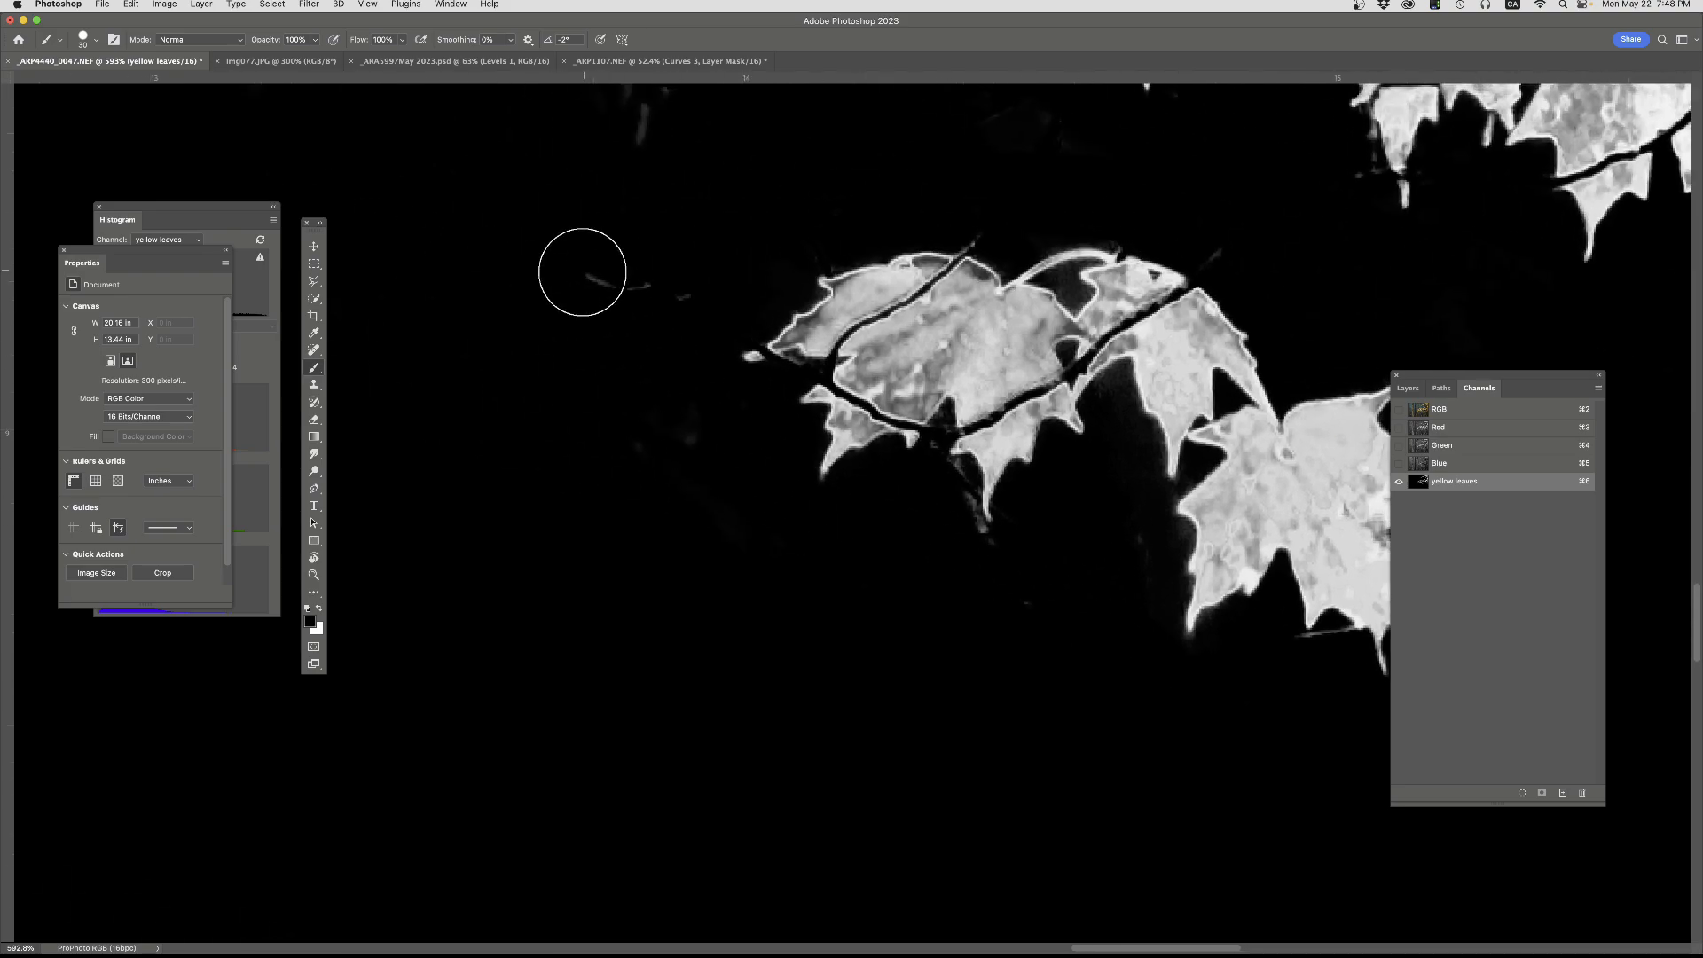
mouse_move(583, 272)
left_mouse_down()
mouse_move(688, 304)
mouse_move(692, 463)
mouse_move(627, 221)
mouse_move(645, 125)
mouse_move(574, 509)
mouse_move(564, 458)
left_mouse_up()
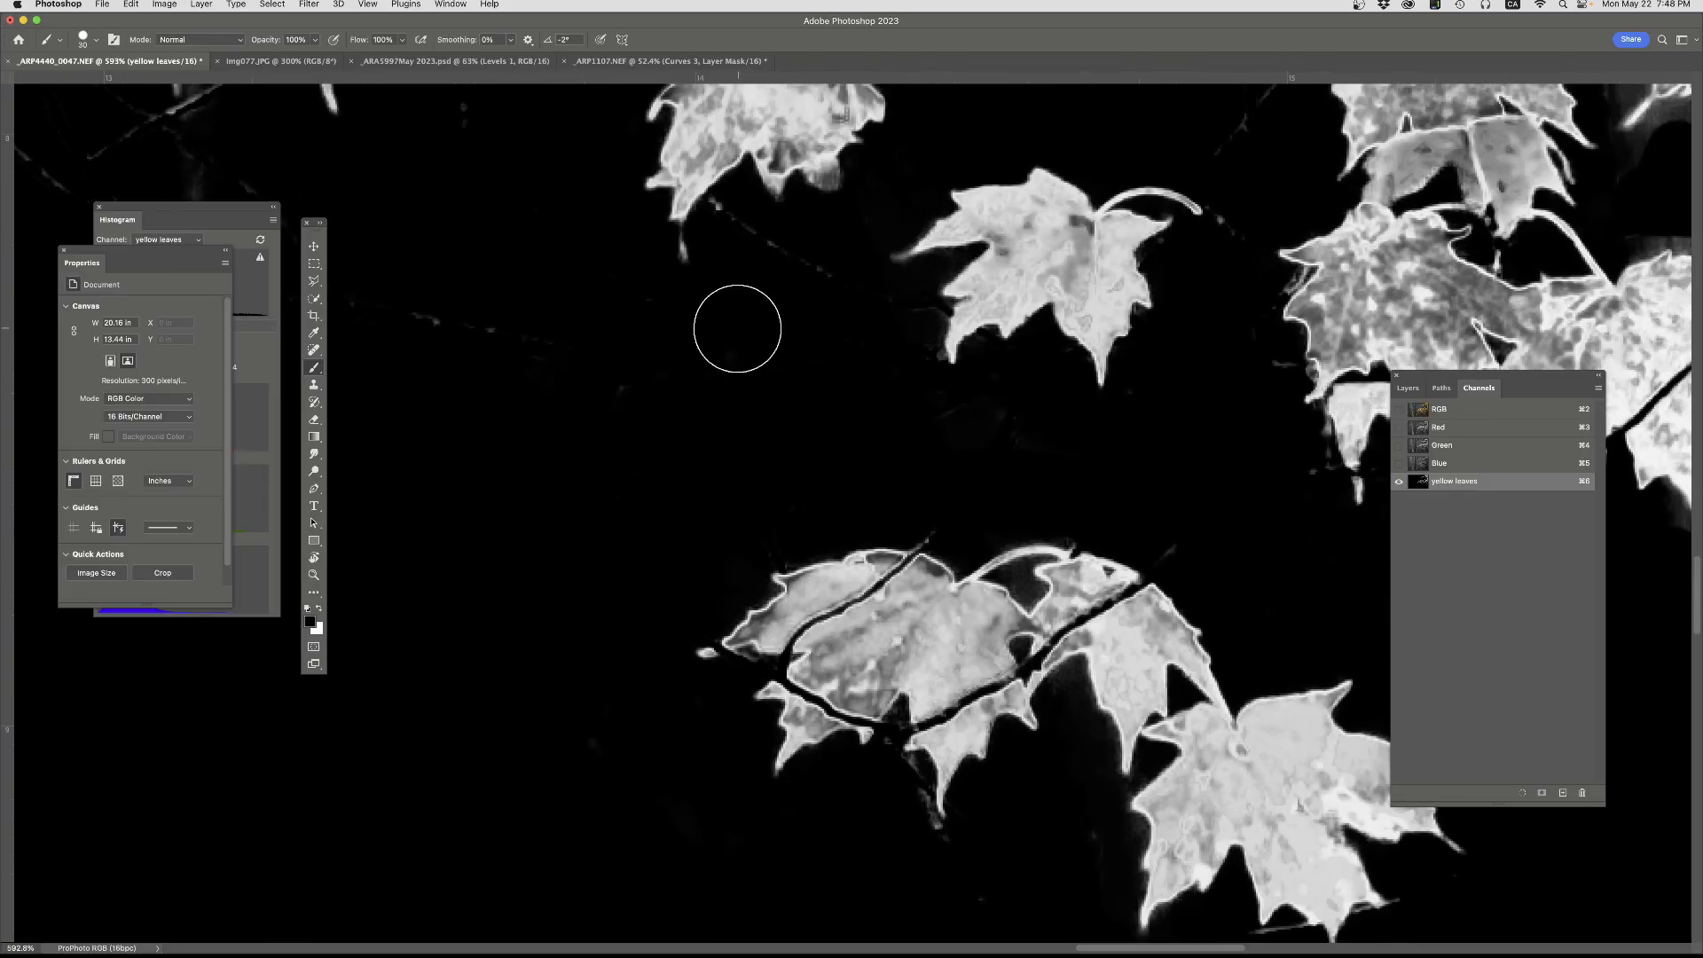
mouse_move(737, 328)
left_mouse_down()
mouse_move(408, 311)
mouse_move(662, 277)
left_mouse_up()
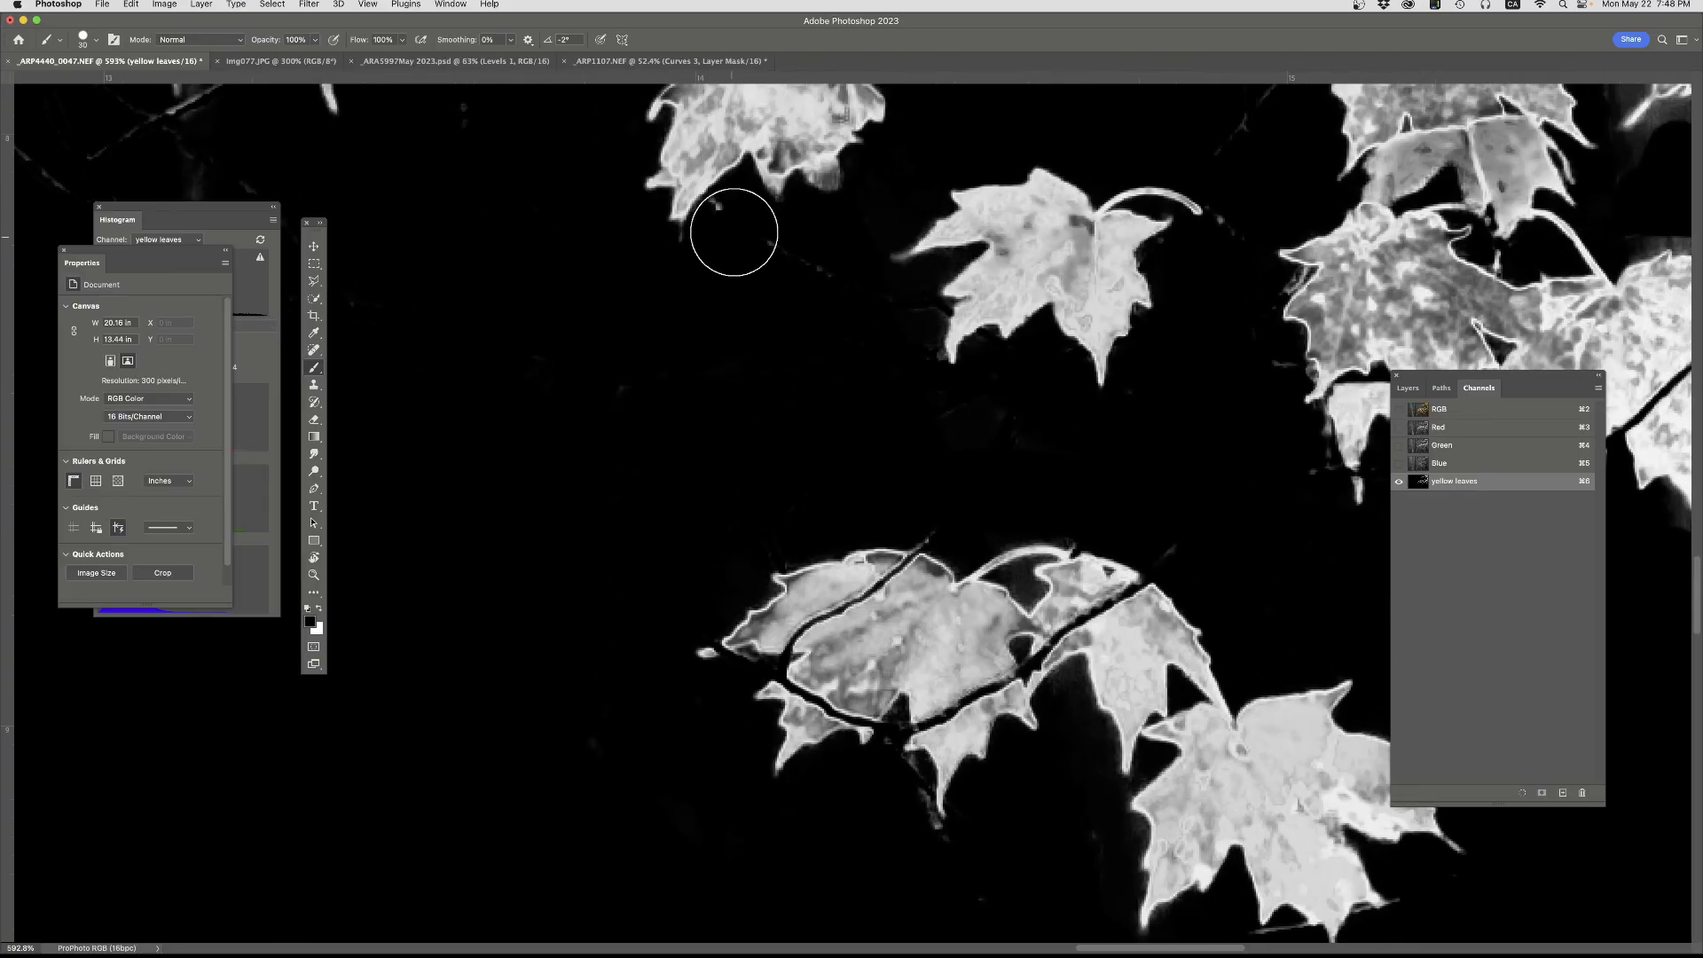
left_click_drag(816, 269, 785, 254)
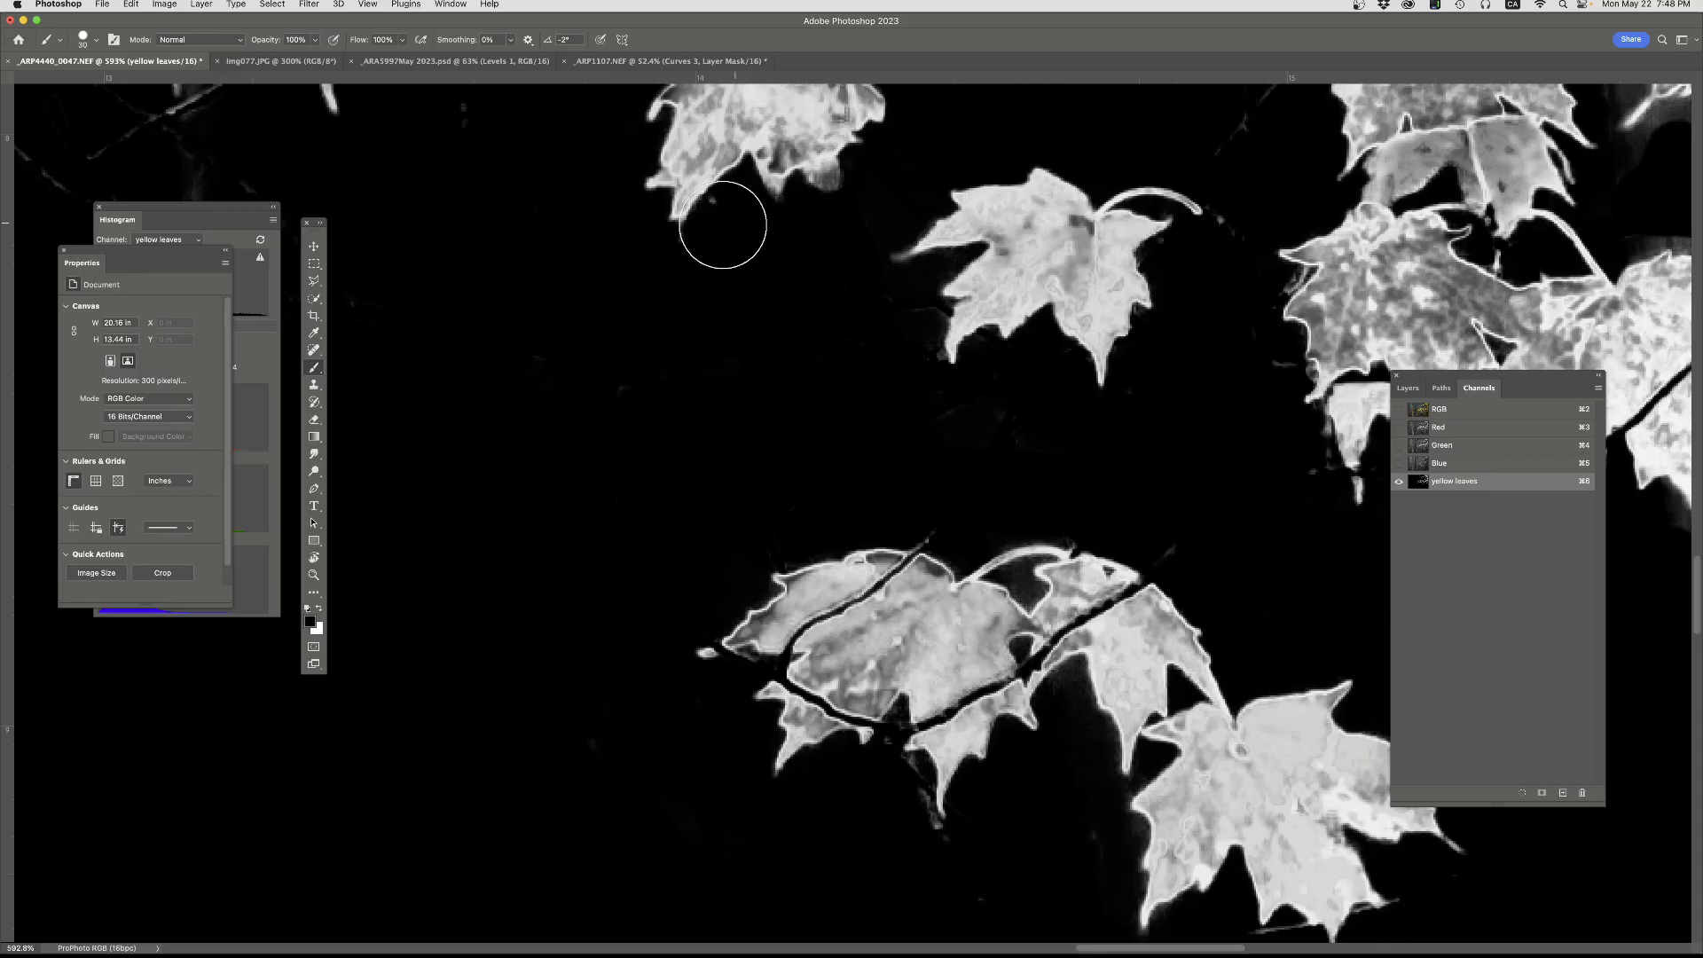
- Paint out the twigs beneath the drooping leaf and the faint branches around the lone leaf at the cluster's left end
mouse_move(624, 369)
left_mouse_down()
mouse_move(1126, 441)
mouse_move(1259, 499)
left_mouse_up()
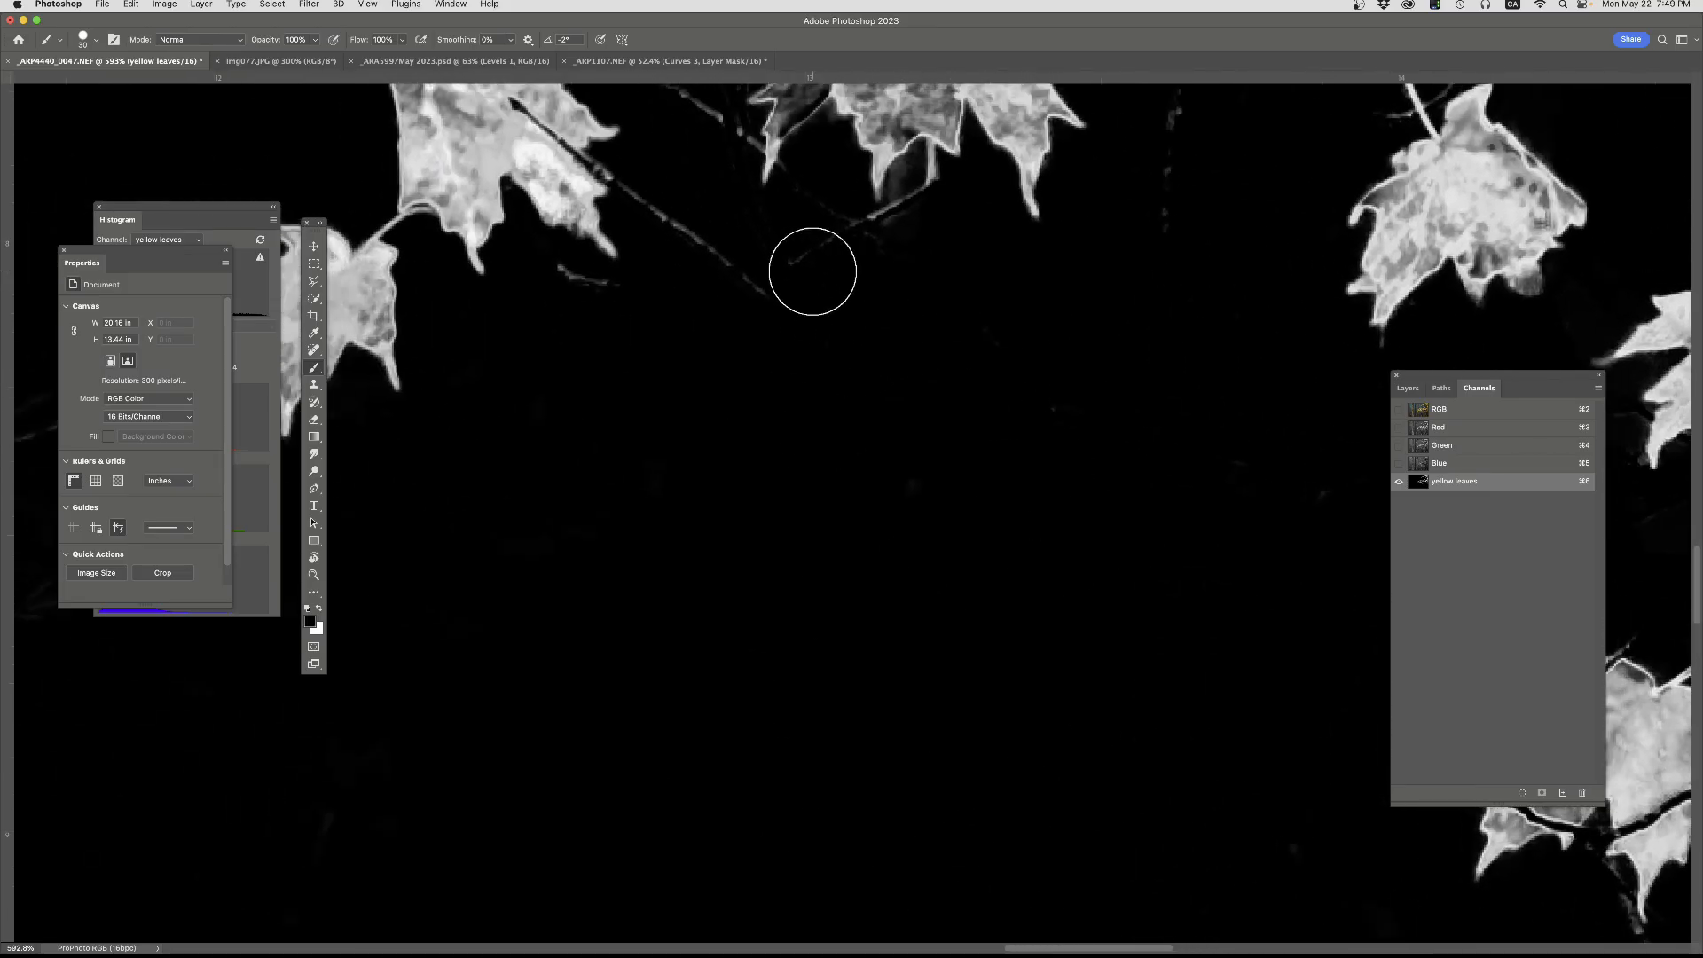
mouse_move(812, 272)
left_mouse_down()
mouse_move(699, 247)
mouse_move(646, 195)
mouse_move(809, 245)
mouse_move(905, 243)
mouse_move(817, 204)
mouse_move(804, 230)
mouse_move(655, 304)
mouse_move(546, 288)
mouse_move(712, 334)
left_mouse_up()
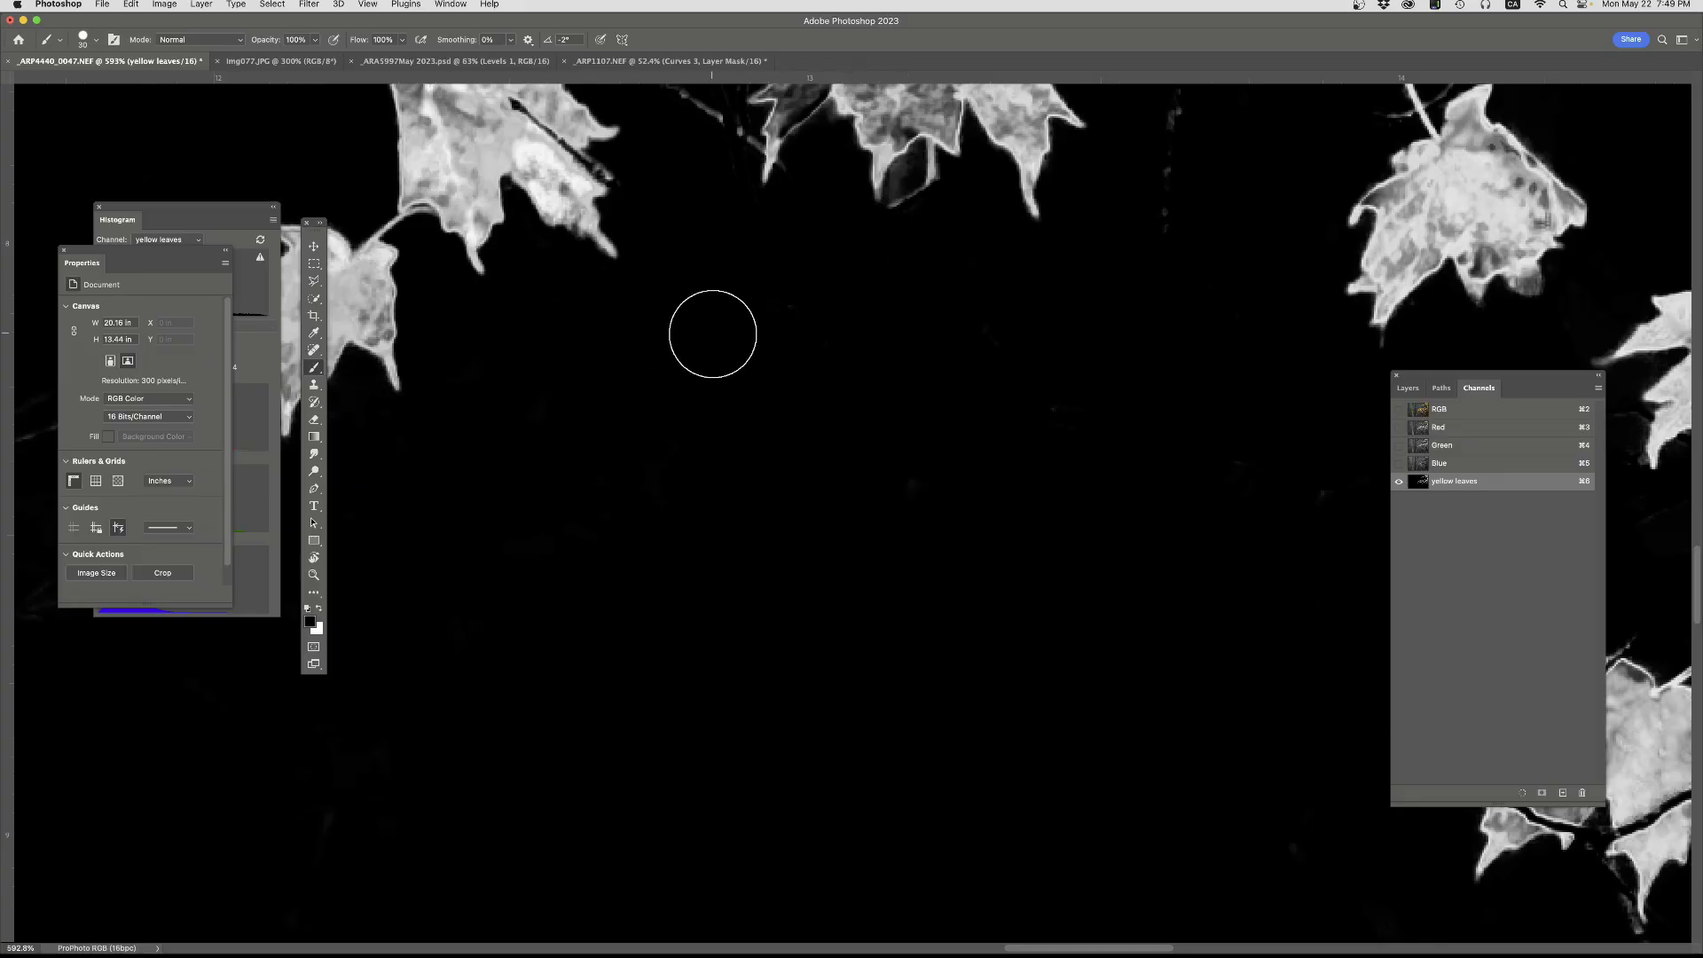
left_click_drag(646, 464, 1044, 440)
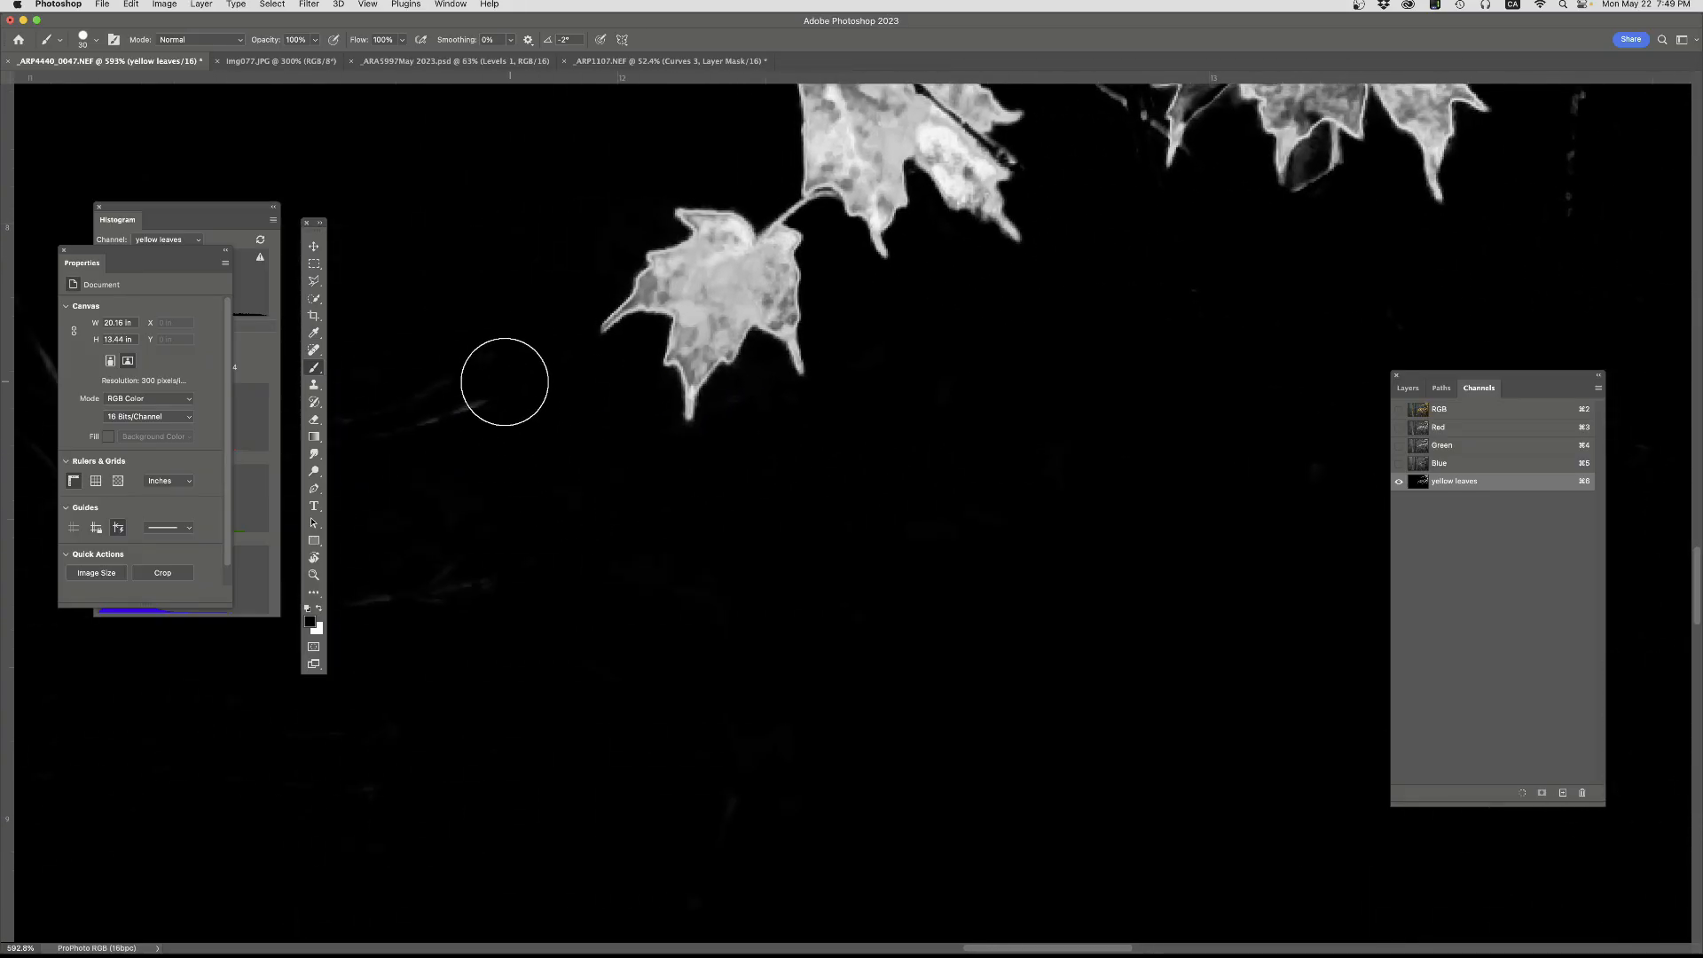
mouse_move(506, 380)
left_mouse_down()
mouse_move(379, 432)
mouse_move(475, 375)
mouse_move(394, 508)
mouse_move(446, 601)
mouse_move(331, 620)
mouse_move(529, 602)
mouse_move(771, 641)
mouse_move(606, 761)
left_mouse_up()
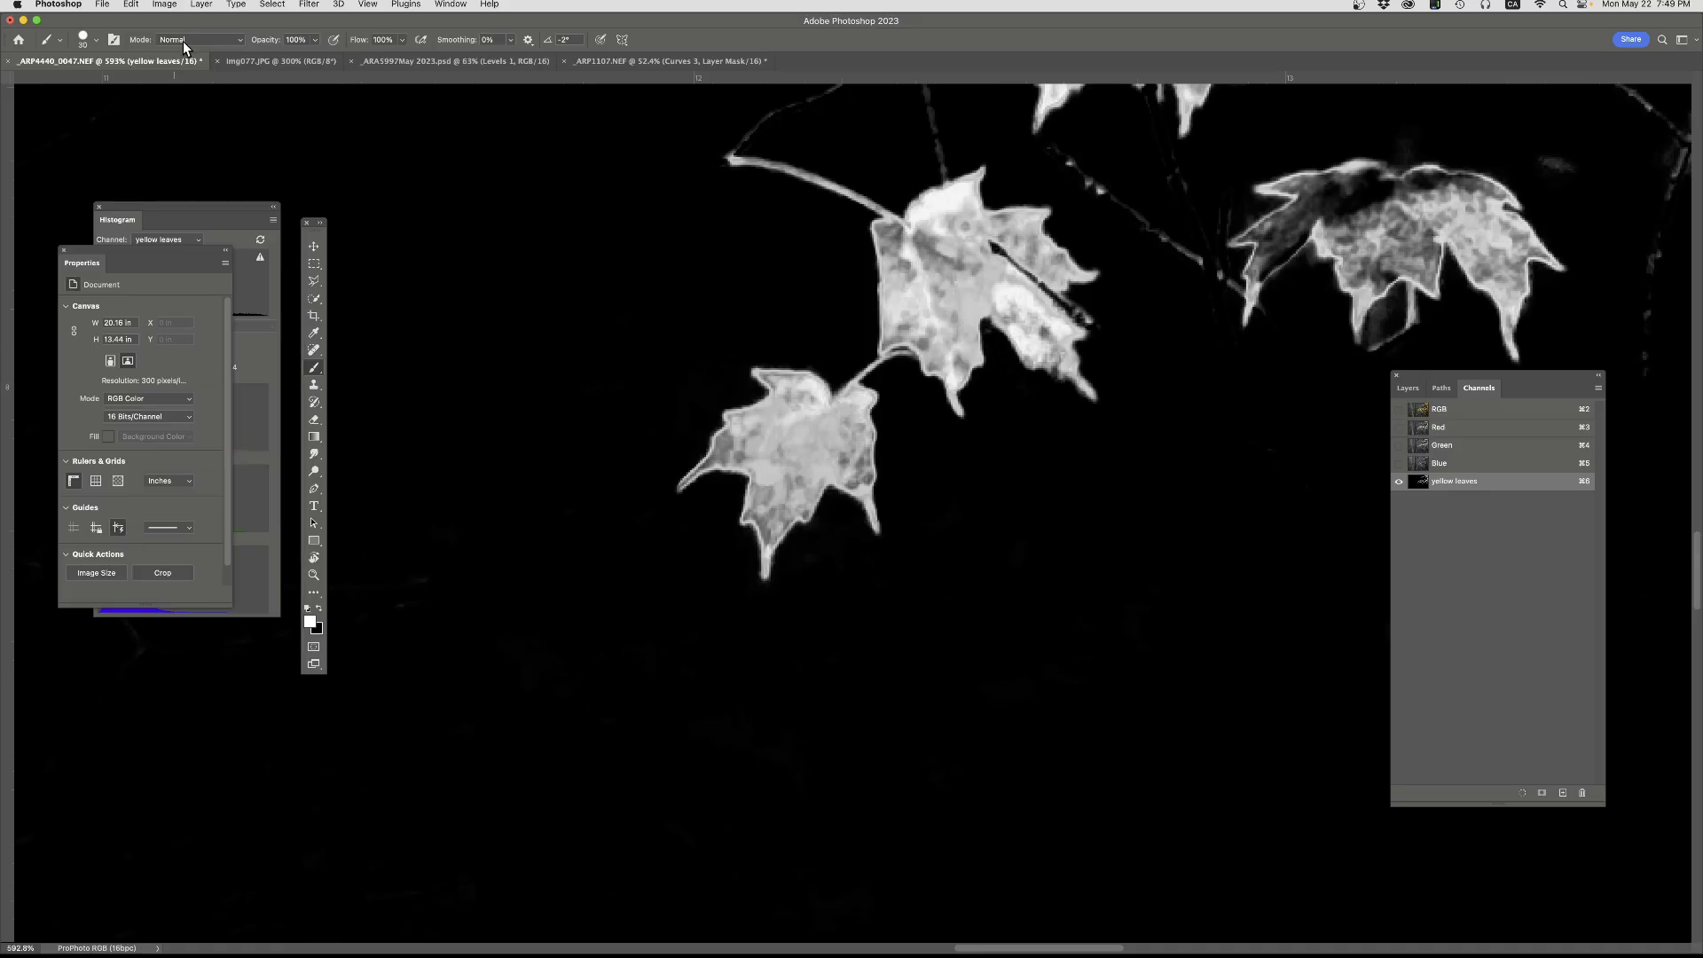
- Set the brush to Overlay mode at 70 px and paint the lower-left leaf solid white
left_click(239, 40)
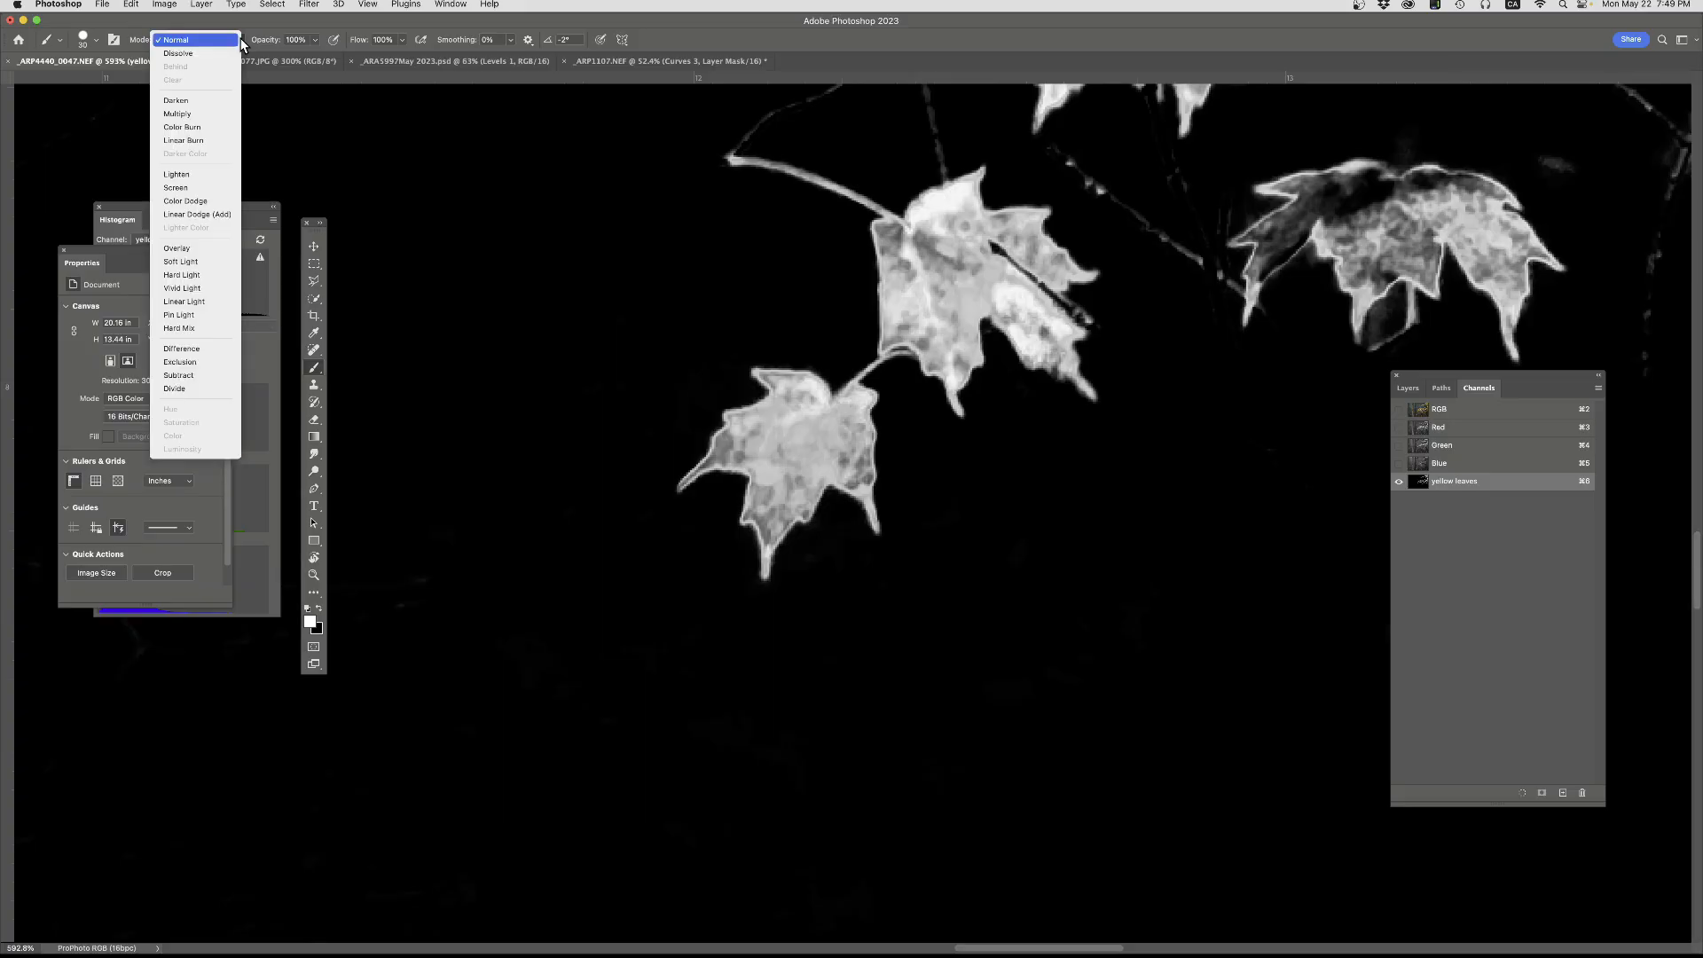
left_click(194, 252)
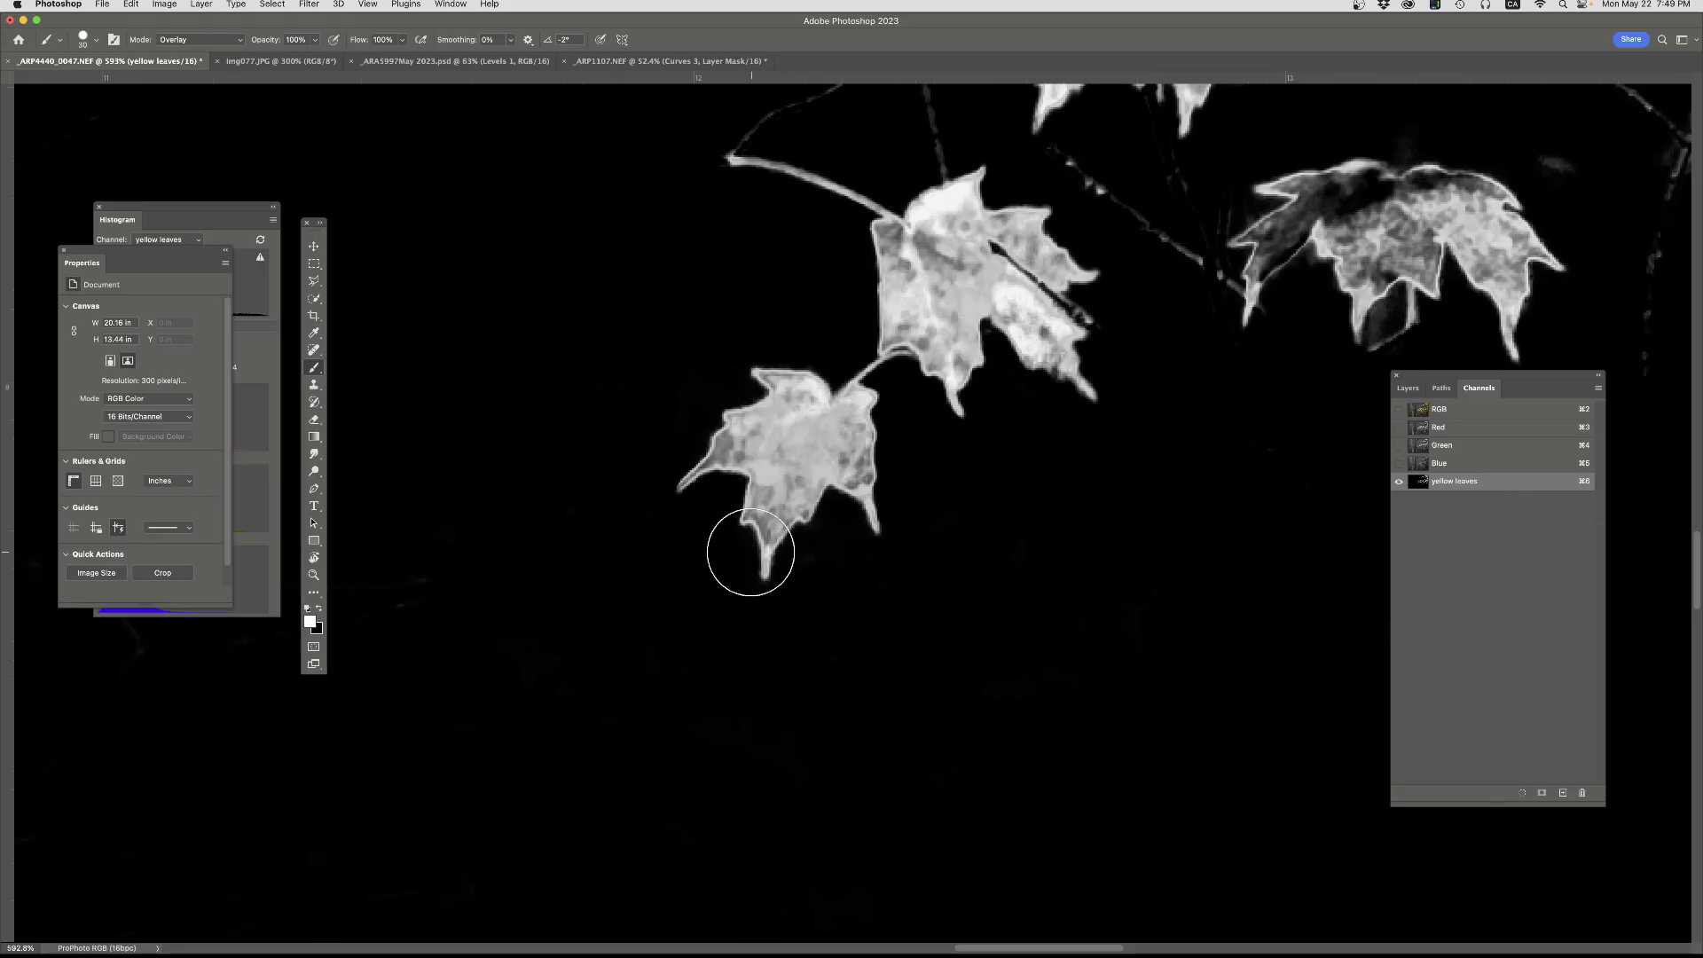
key("bracketright")
key("bracketright")
key("bracketright")
key("bracketright")
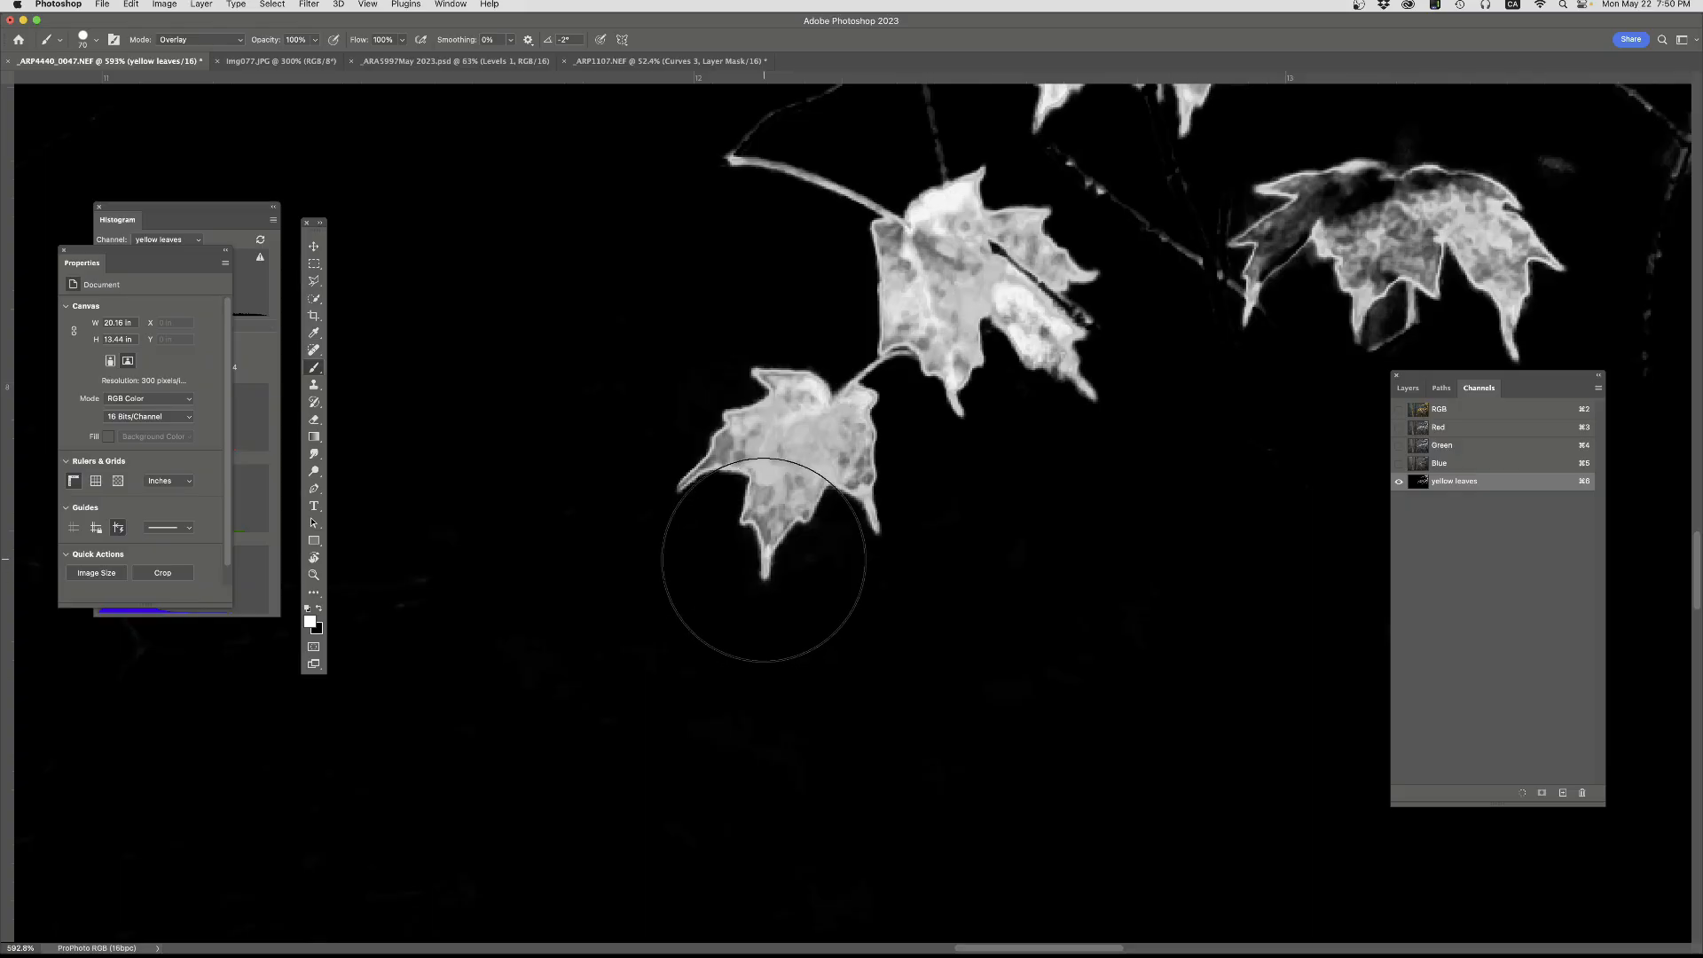
mouse_move(763, 560)
left_mouse_down()
mouse_move(782, 467)
mouse_move(852, 418)
mouse_move(852, 535)
mouse_move(719, 465)
mouse_move(684, 468)
mouse_move(760, 372)
mouse_move(785, 378)
mouse_move(768, 431)
mouse_move(729, 457)
mouse_move(777, 544)
mouse_move(836, 427)
mouse_move(861, 591)
mouse_move(818, 614)
left_mouse_up()
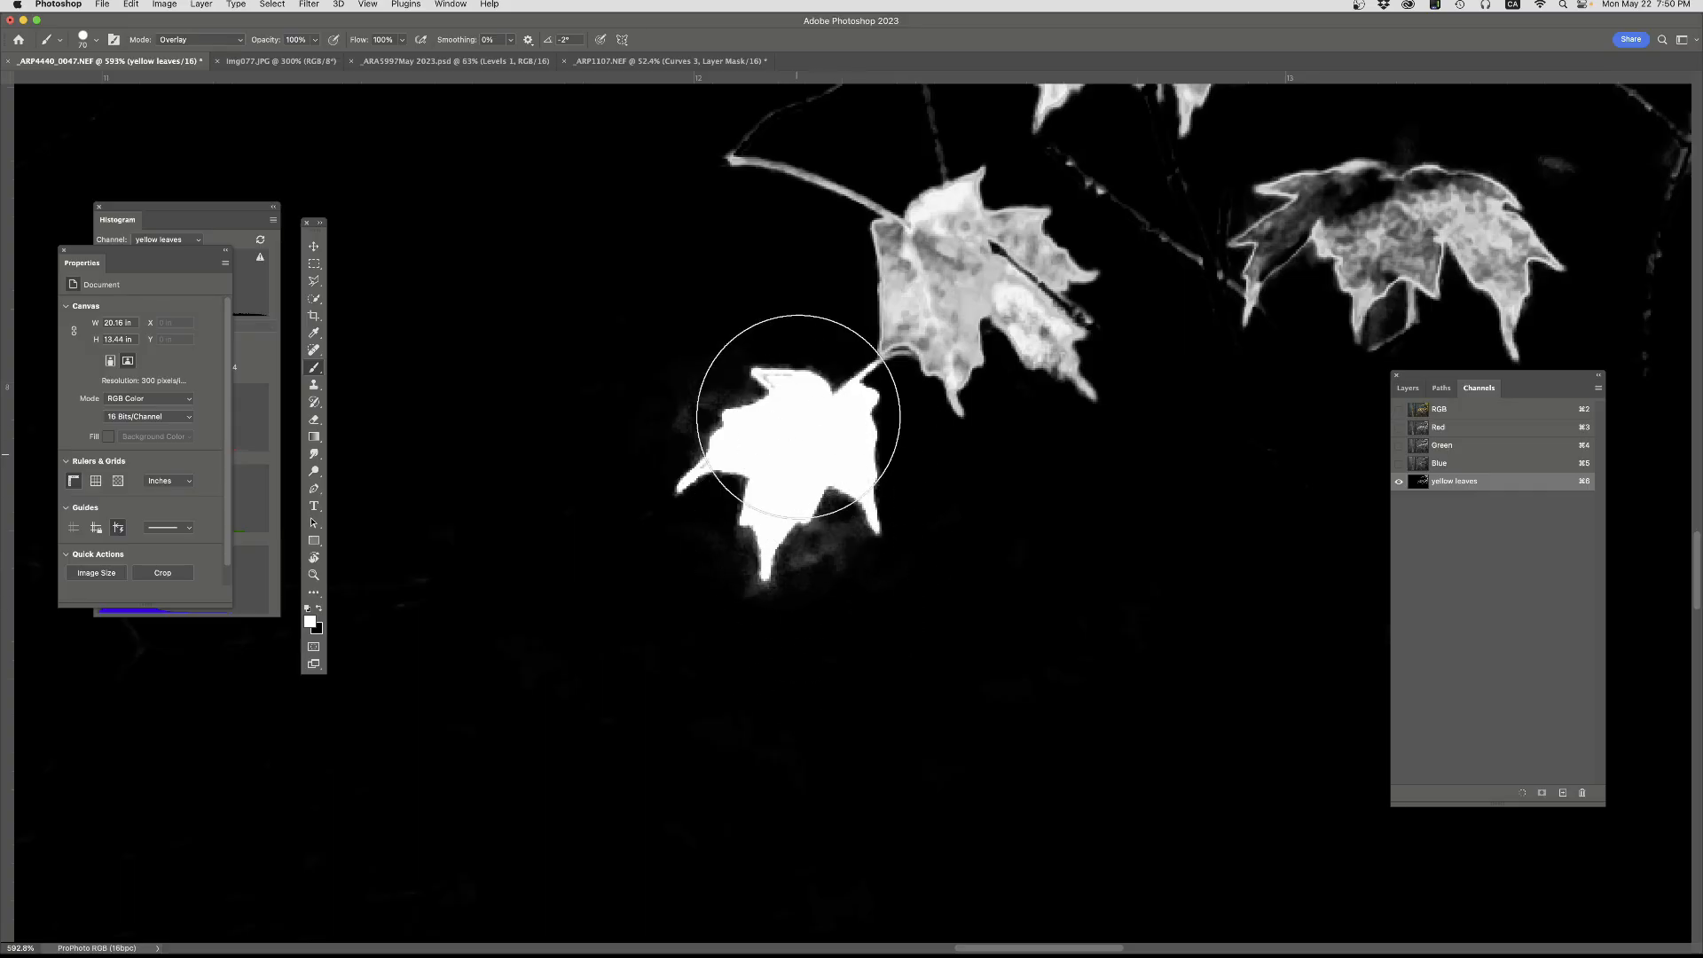
- Paint the adjoining leaf and its stem white with a 30 px Overlay brush, and clear the gray around both leaves with black
key("space")
left_click_drag(769, 380, 524, 539)
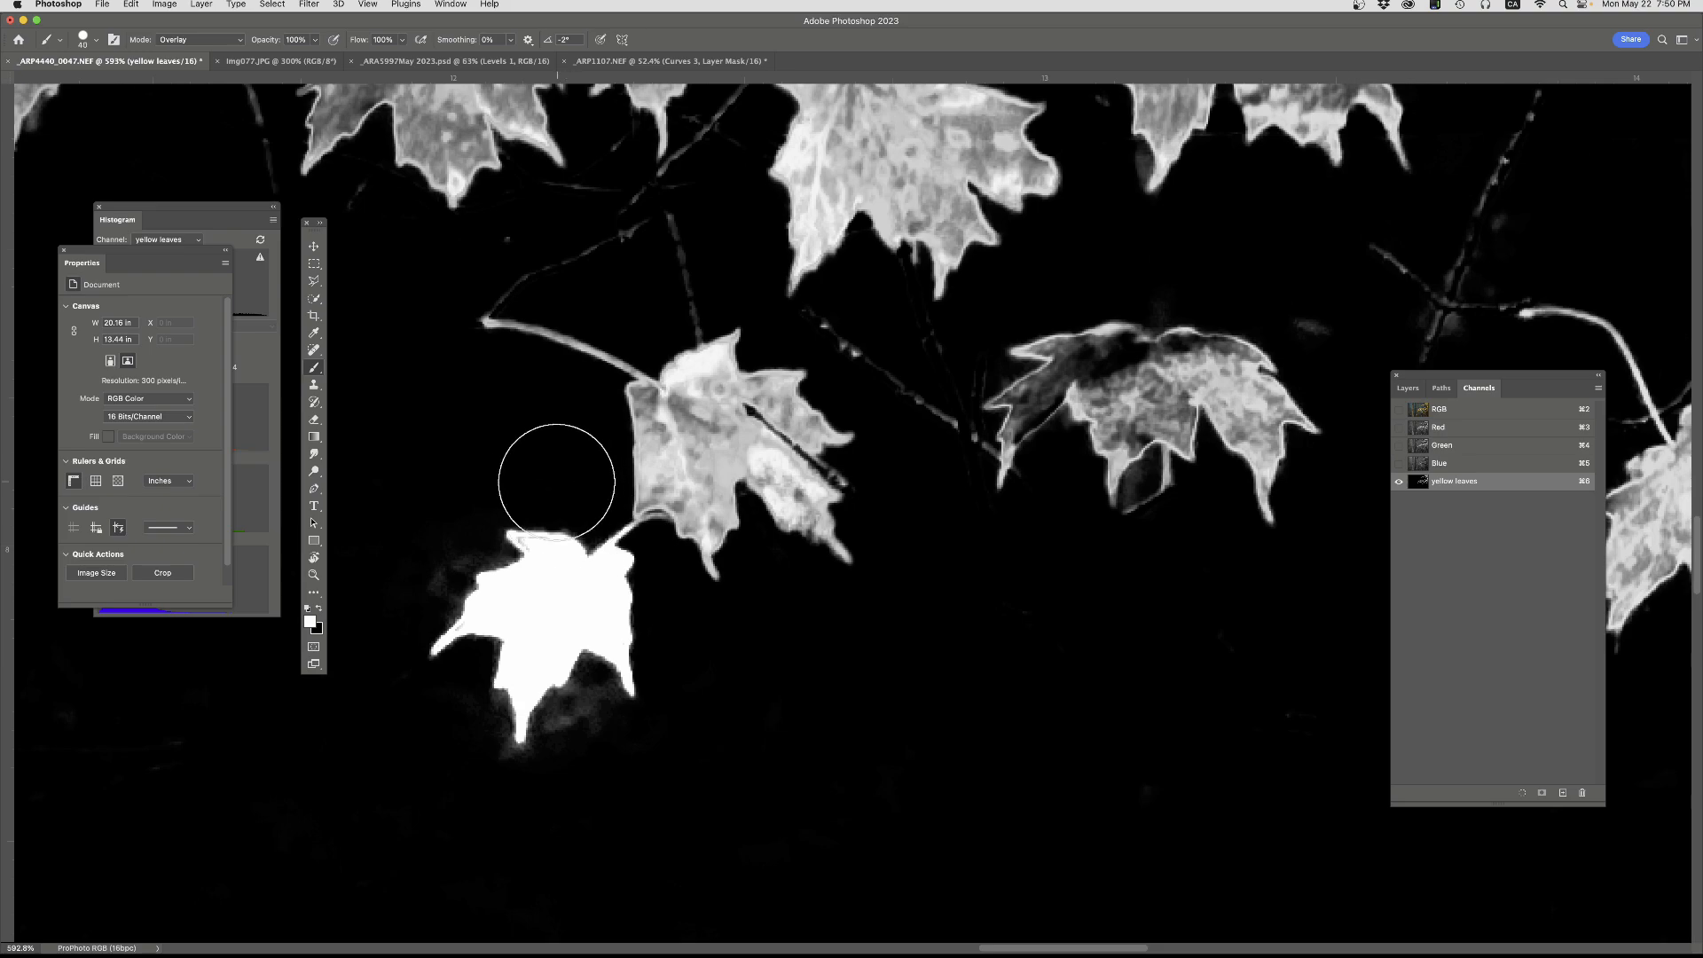
key("bracketleft")
key("bracketleft")
key("bracketleft")
mouse_move(488, 323)
left_mouse_down()
mouse_move(596, 362)
mouse_move(670, 461)
mouse_move(632, 417)
mouse_move(666, 447)
mouse_move(663, 503)
mouse_move(712, 543)
mouse_move(688, 391)
mouse_move(656, 403)
mouse_move(717, 367)
mouse_move(711, 440)
mouse_move(784, 422)
mouse_move(838, 519)
mouse_move(722, 449)
mouse_move(836, 479)
mouse_move(860, 524)
mouse_move(792, 410)
mouse_move(707, 361)
mouse_move(683, 520)
mouse_move(669, 494)
mouse_move(742, 487)
mouse_move(820, 532)
mouse_move(748, 476)
mouse_move(660, 640)
left_mouse_up()
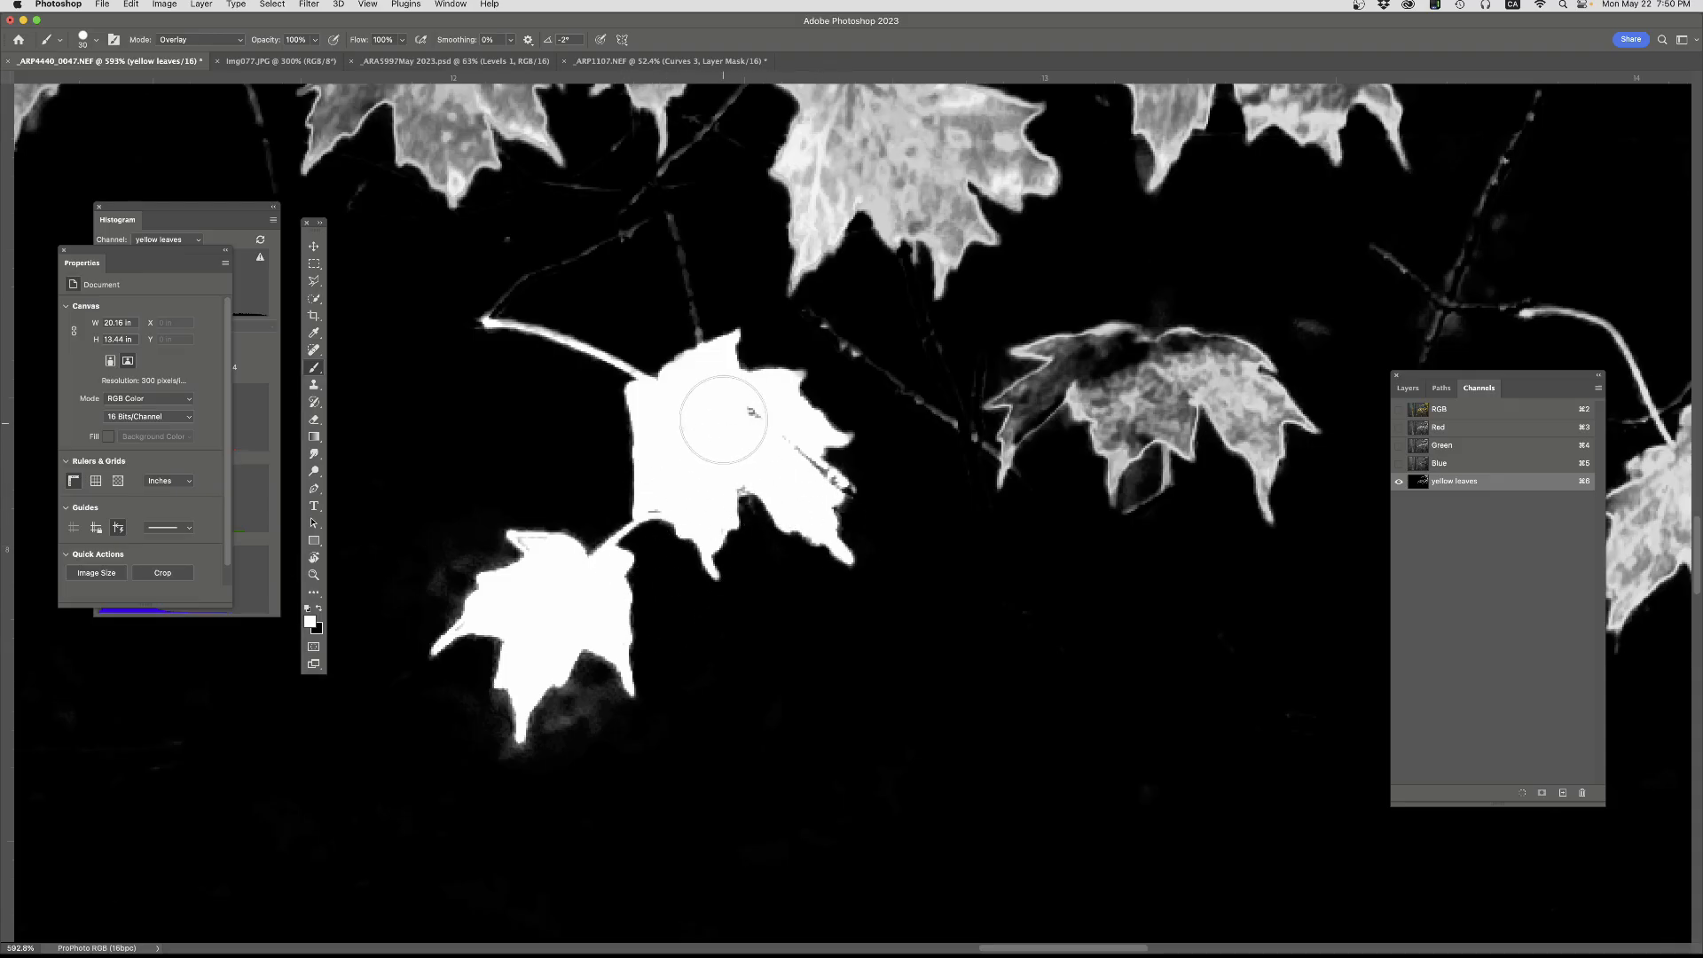
left_click_drag(722, 418, 640, 462)
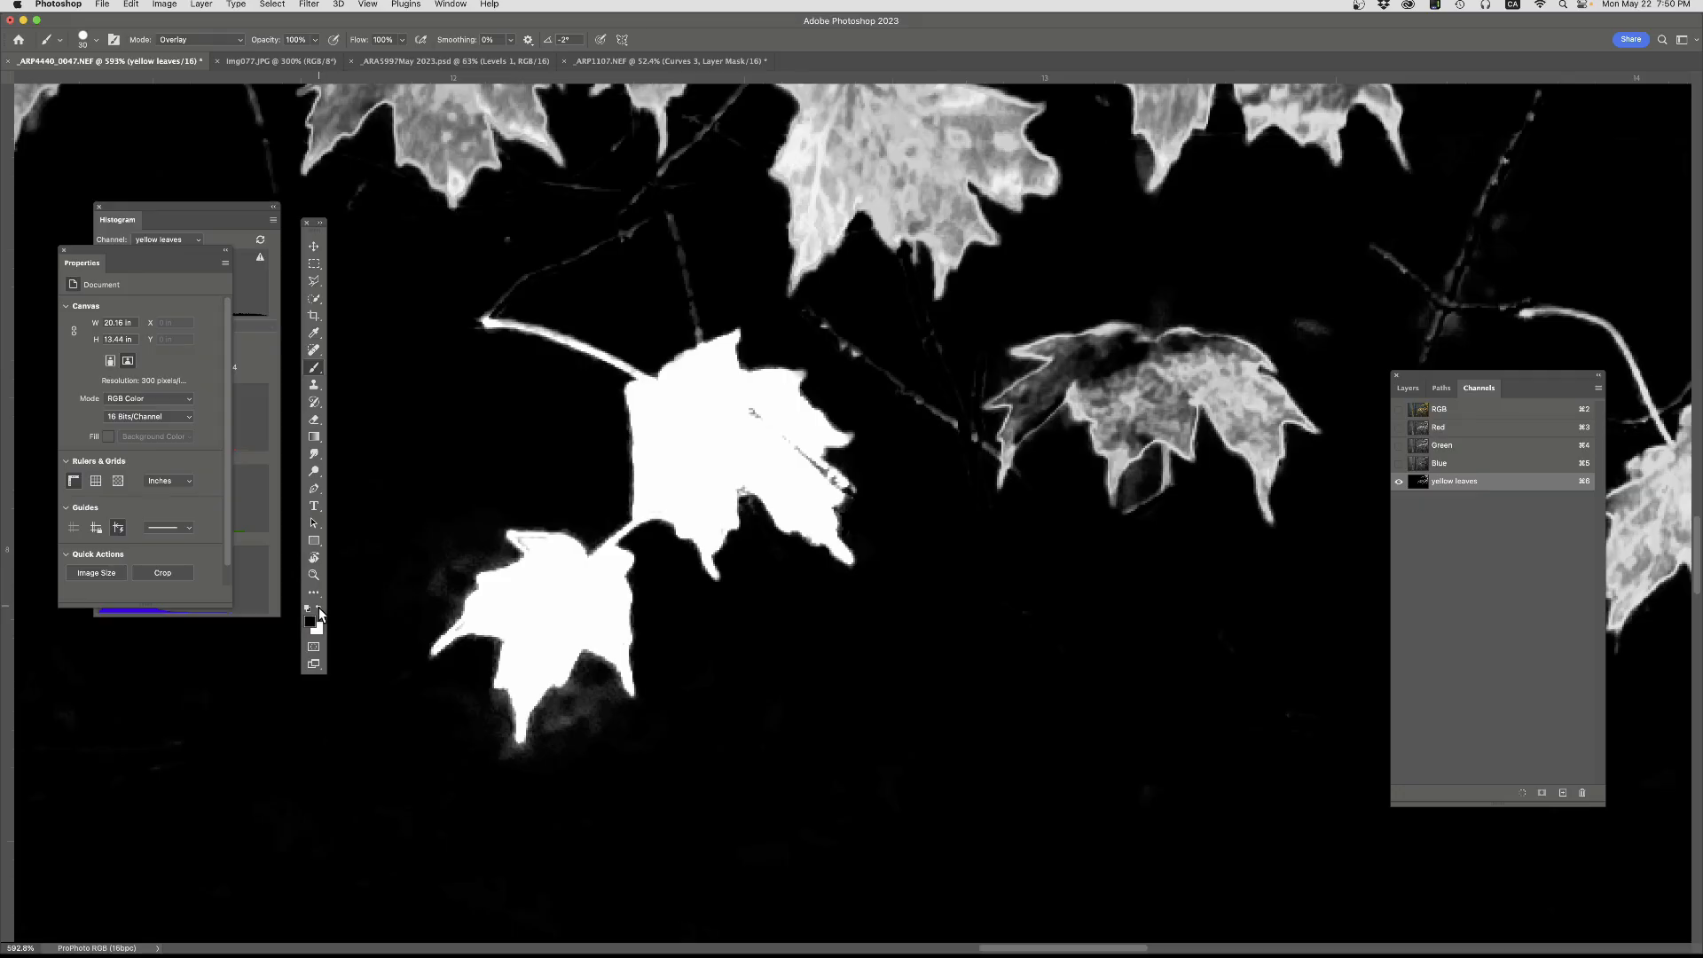
mouse_move(543, 798)
left_mouse_down()
mouse_move(590, 690)
mouse_move(503, 775)
mouse_move(496, 666)
mouse_move(454, 668)
mouse_move(460, 589)
mouse_move(494, 533)
mouse_move(662, 537)
mouse_move(738, 569)
mouse_move(751, 503)
mouse_move(810, 563)
mouse_move(877, 502)
mouse_move(701, 362)
mouse_move(474, 320)
mouse_move(516, 279)
mouse_move(668, 212)
mouse_move(685, 338)
mouse_move(787, 325)
mouse_move(1013, 493)
mouse_move(936, 397)
mouse_move(683, 253)
mouse_move(665, 212)
mouse_move(692, 156)
mouse_move(464, 252)
left_mouse_up()
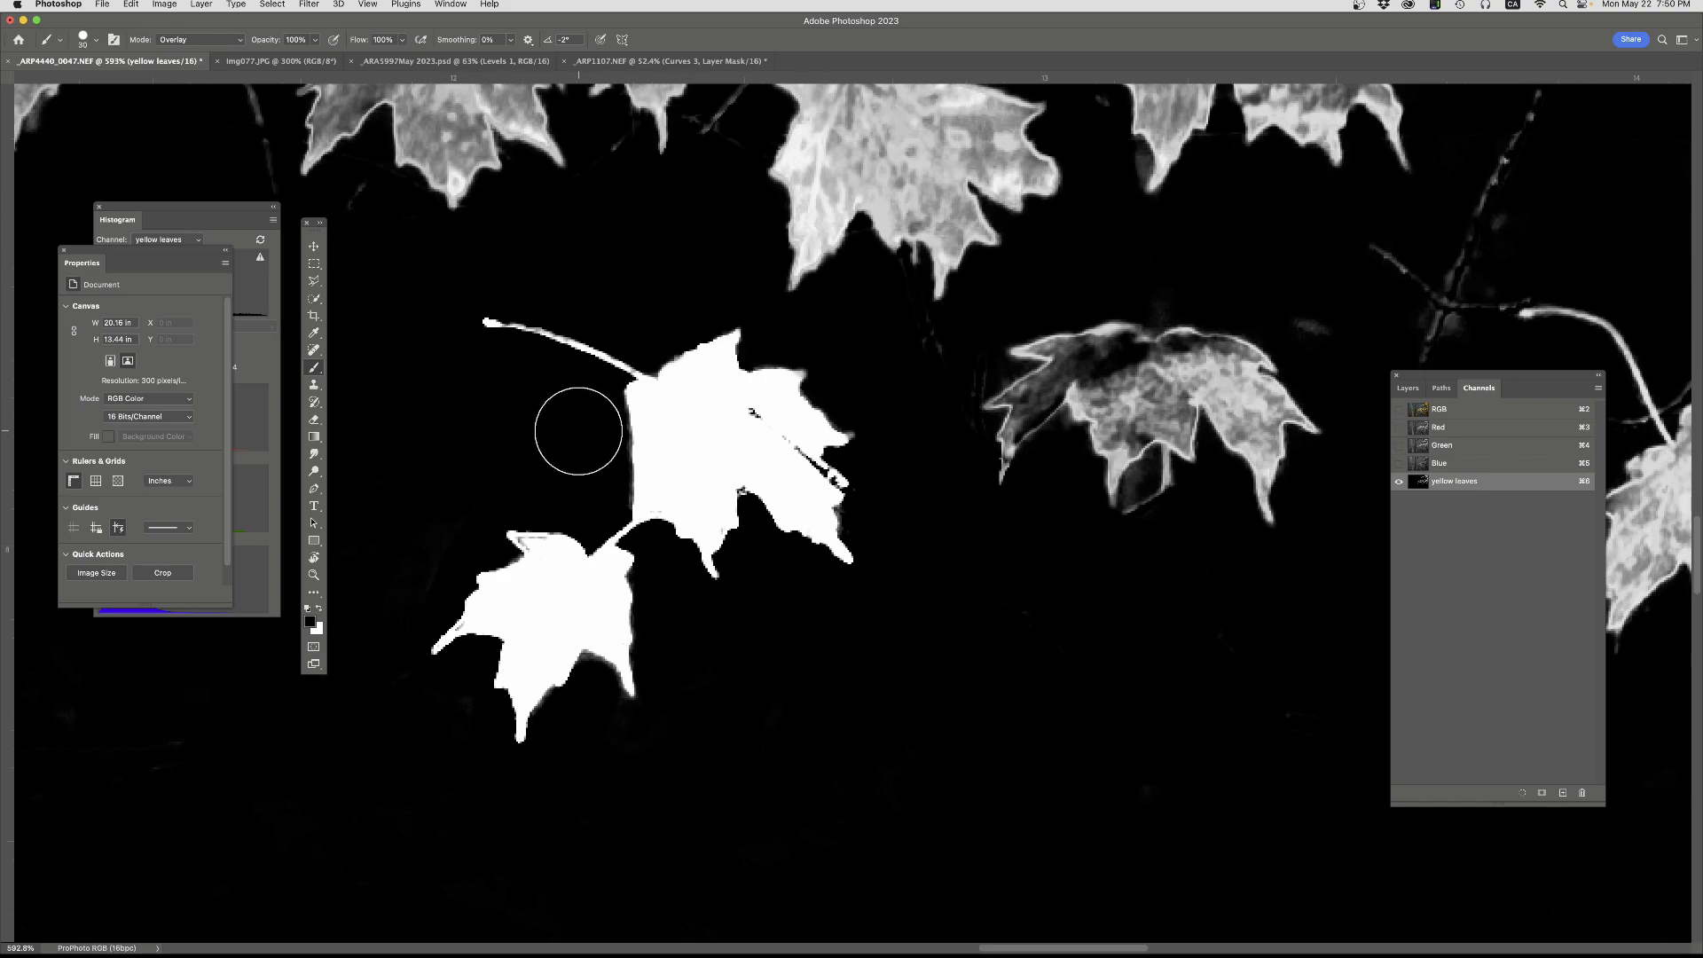
- Load the yellow leaves channel as a new selection on the RGB image, examine the leaf outlines, and deselect
left_click(1421, 411)
left_click(272, 4)
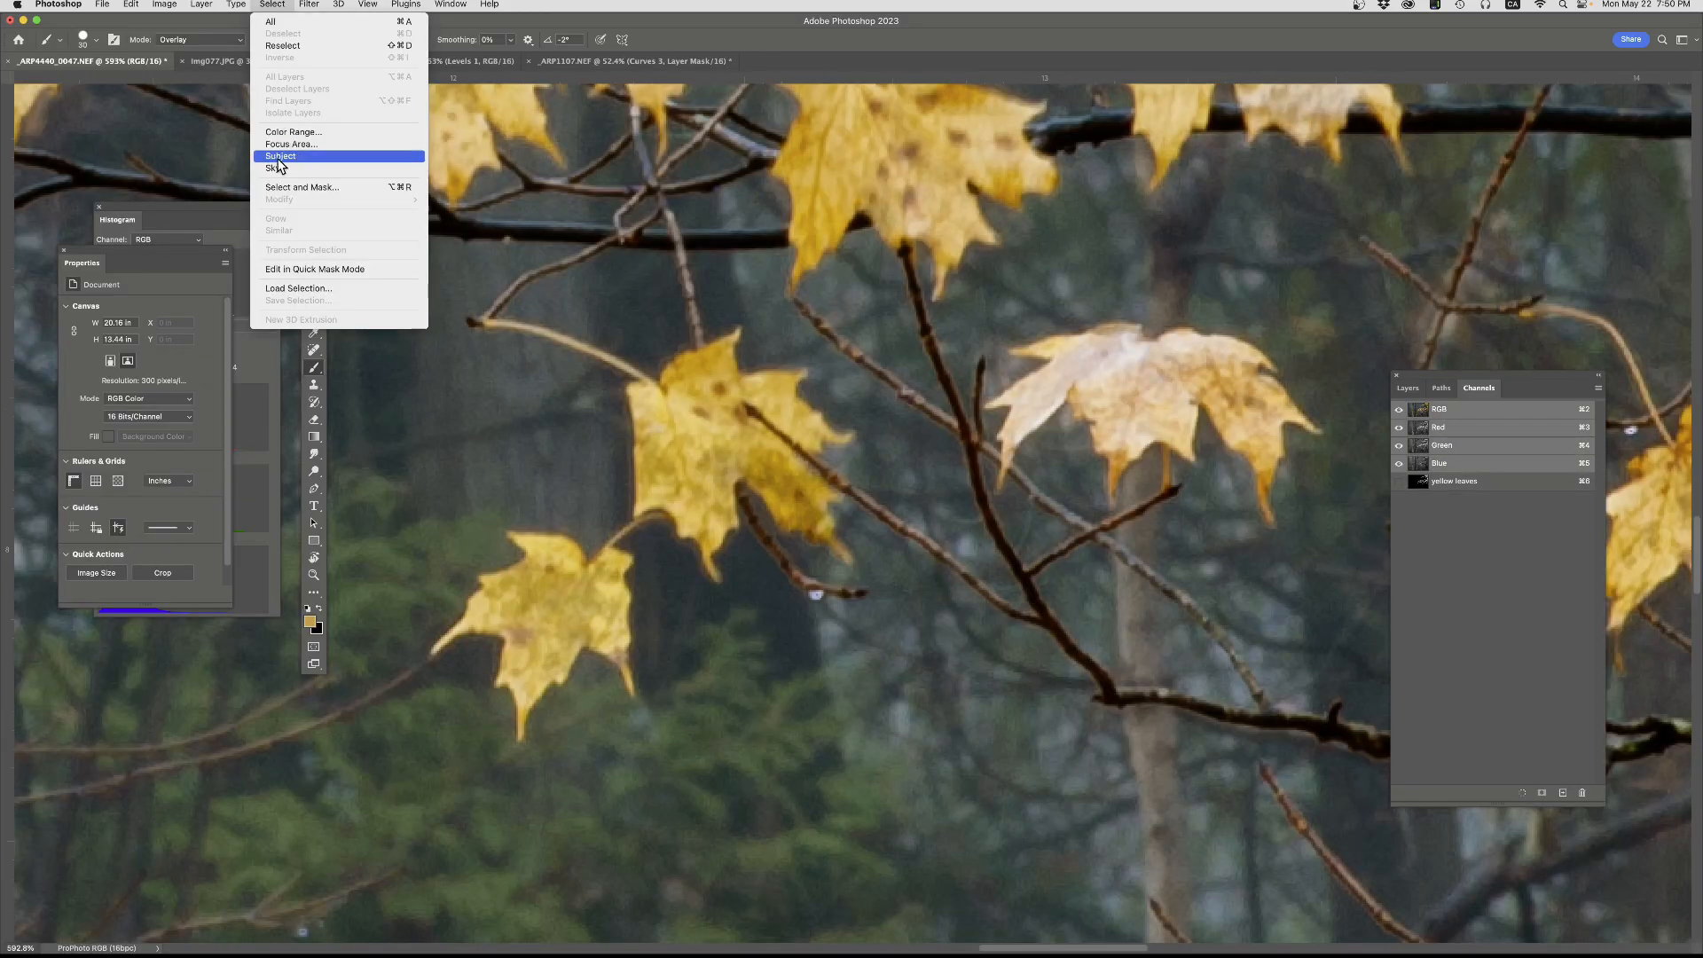
left_click(287, 286)
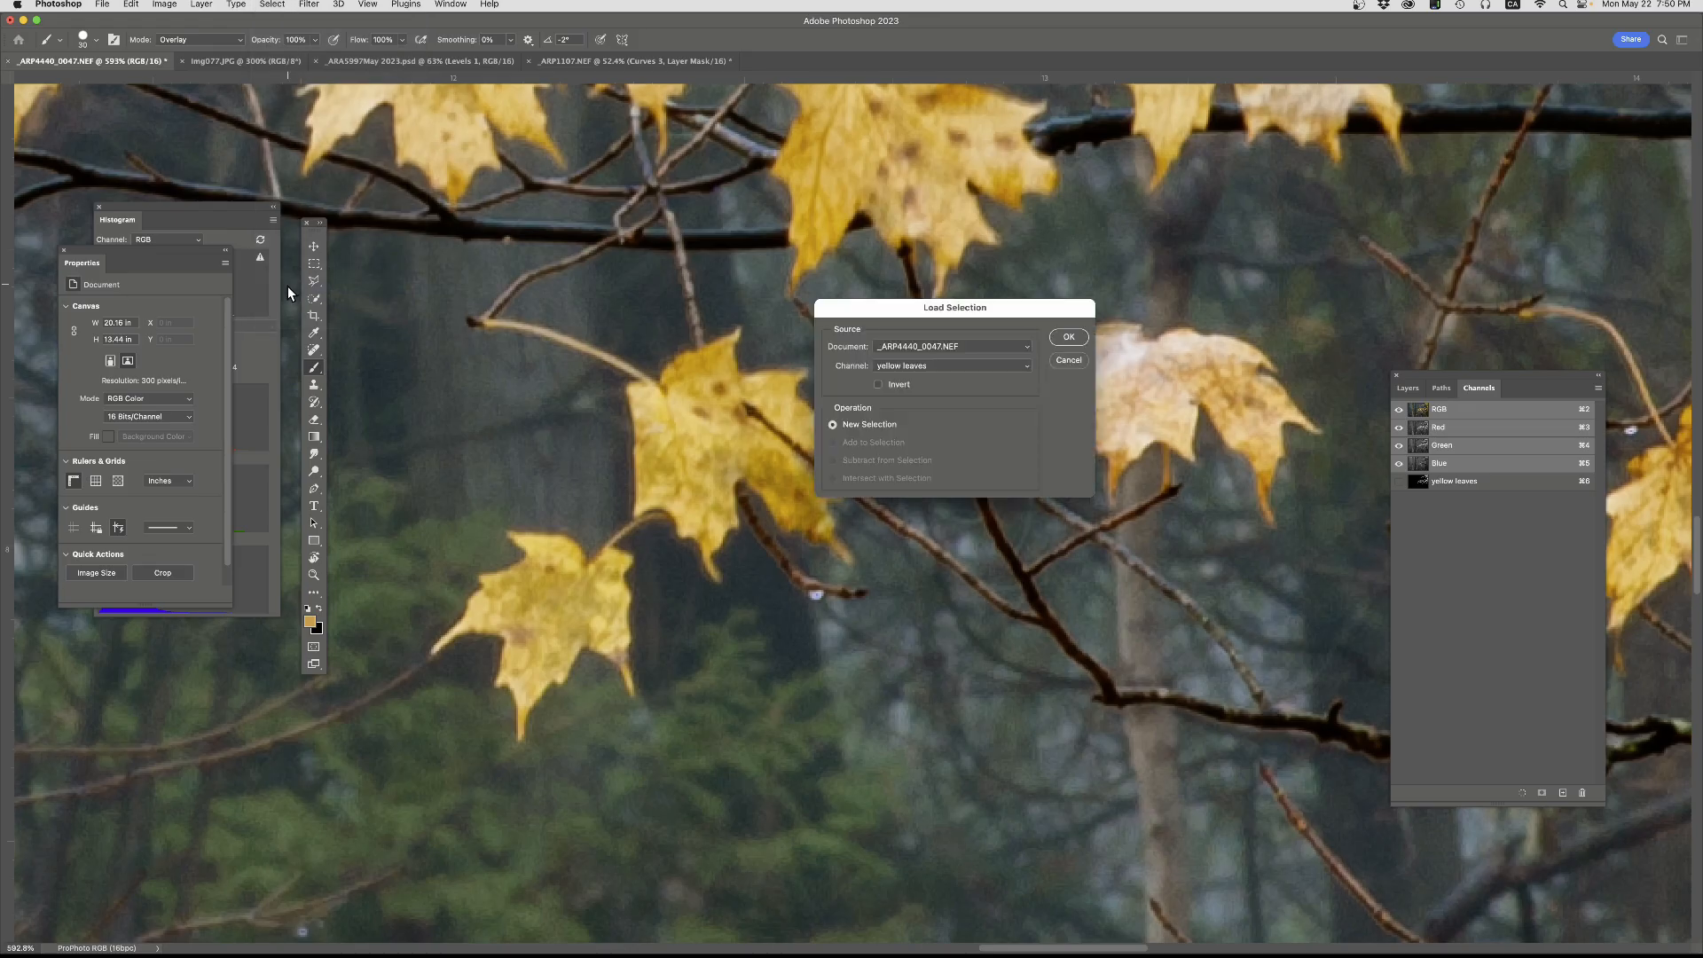
left_click(1069, 338)
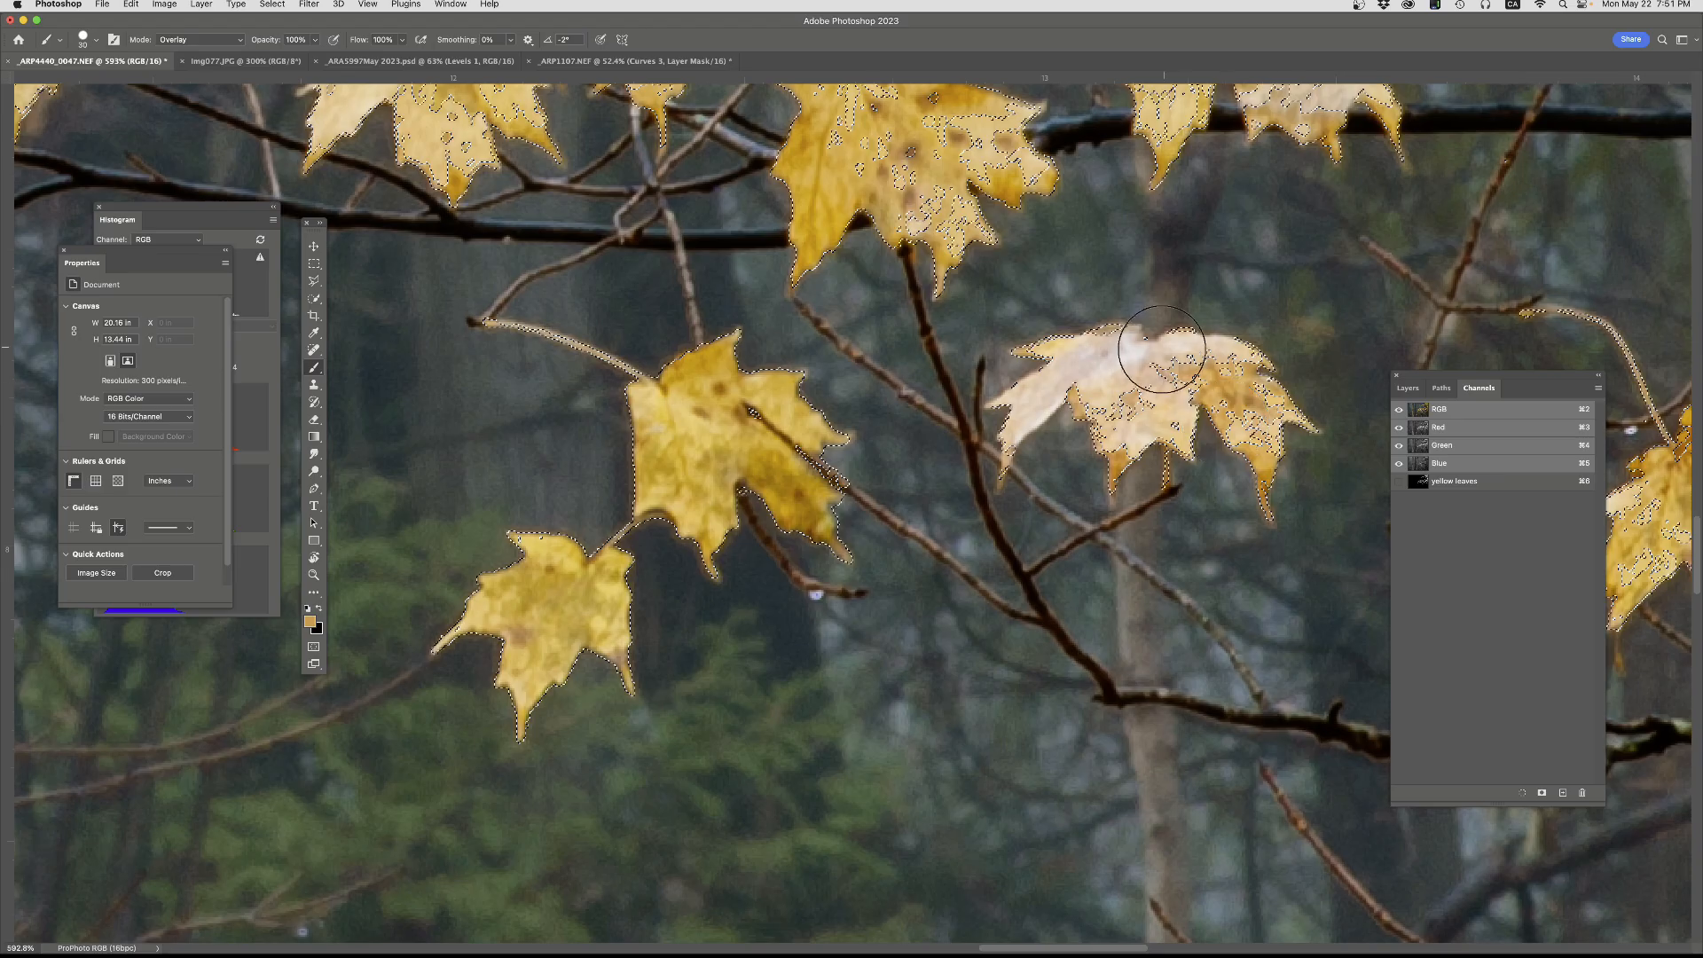
mouse_move(1161, 349)
left_mouse_down()
mouse_move(1179, 420)
mouse_move(1247, 394)
left_mouse_up()
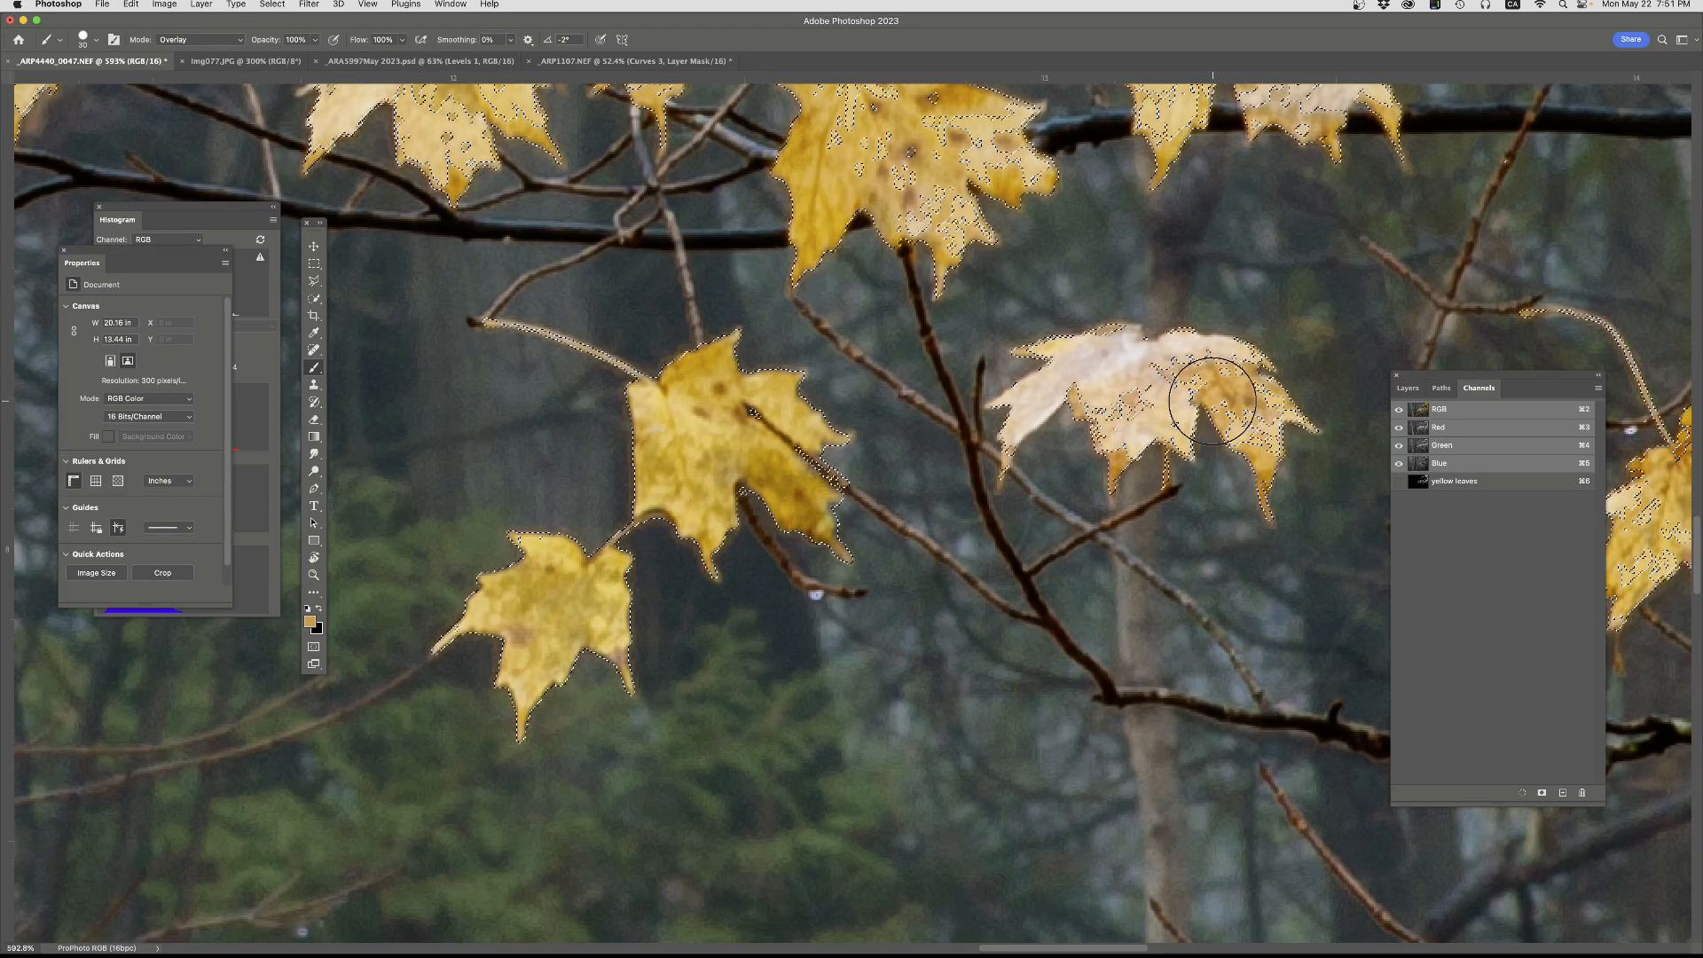
key("super+d")
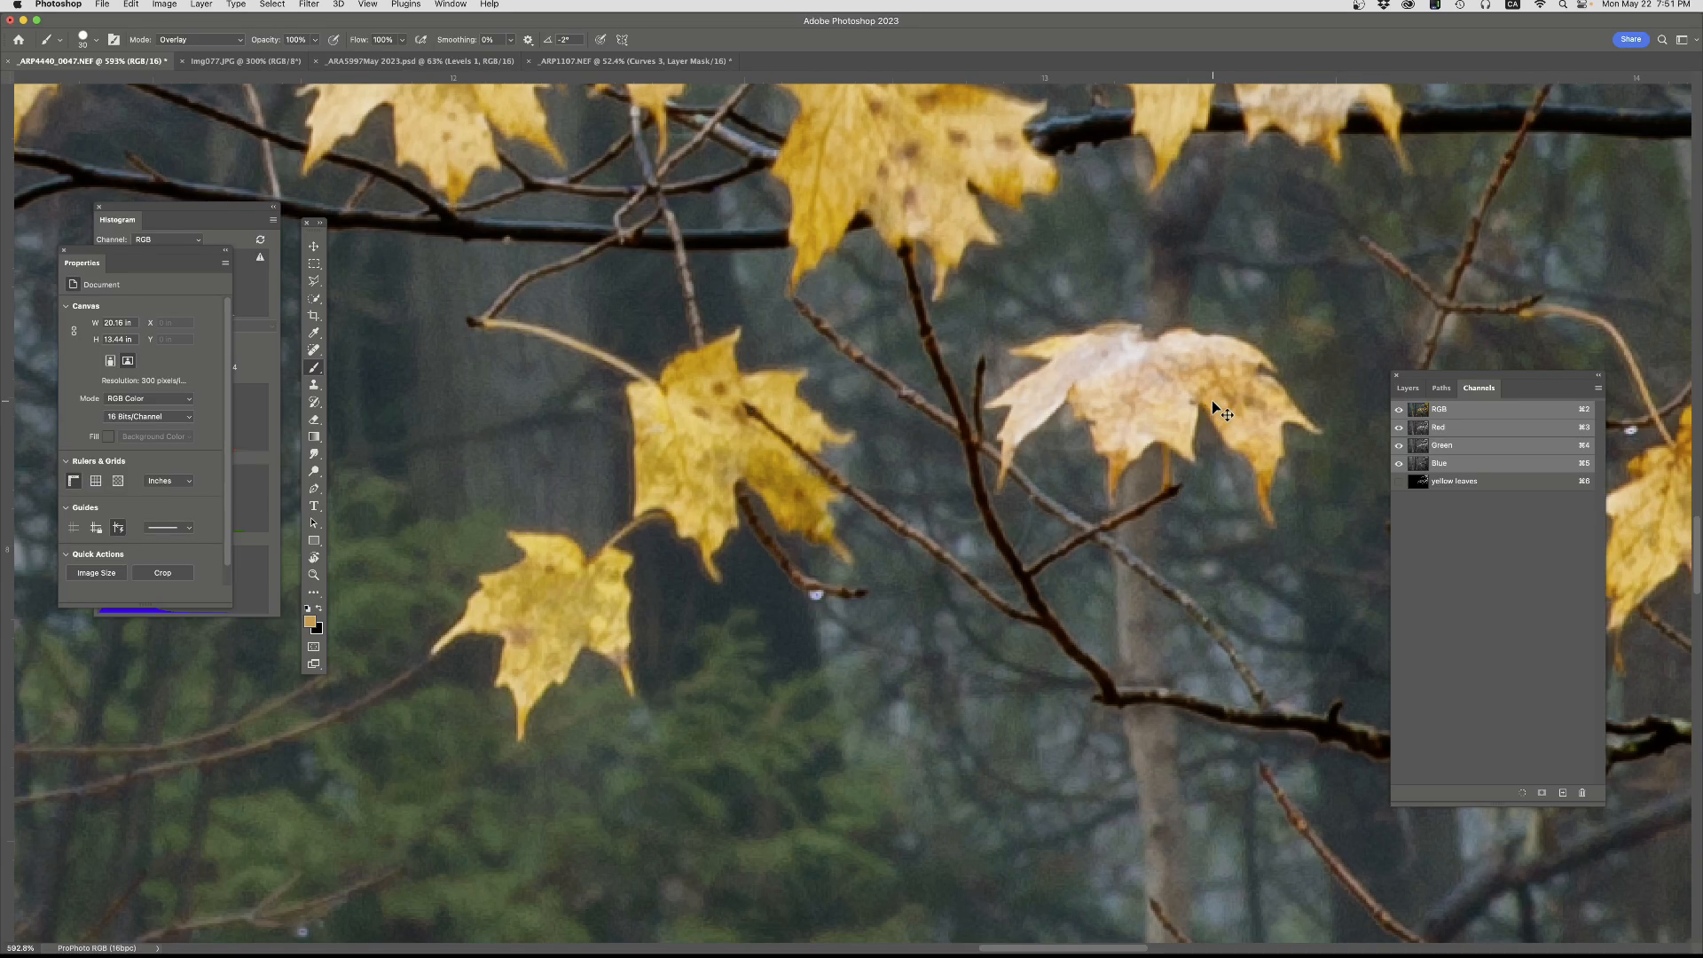
- Paint the drooping leaf white in the yellow leaves channel with the Overlay brush, and clear the gray fringe around it with black
left_click(1452, 485)
scroll(563, 564, "right", 3)
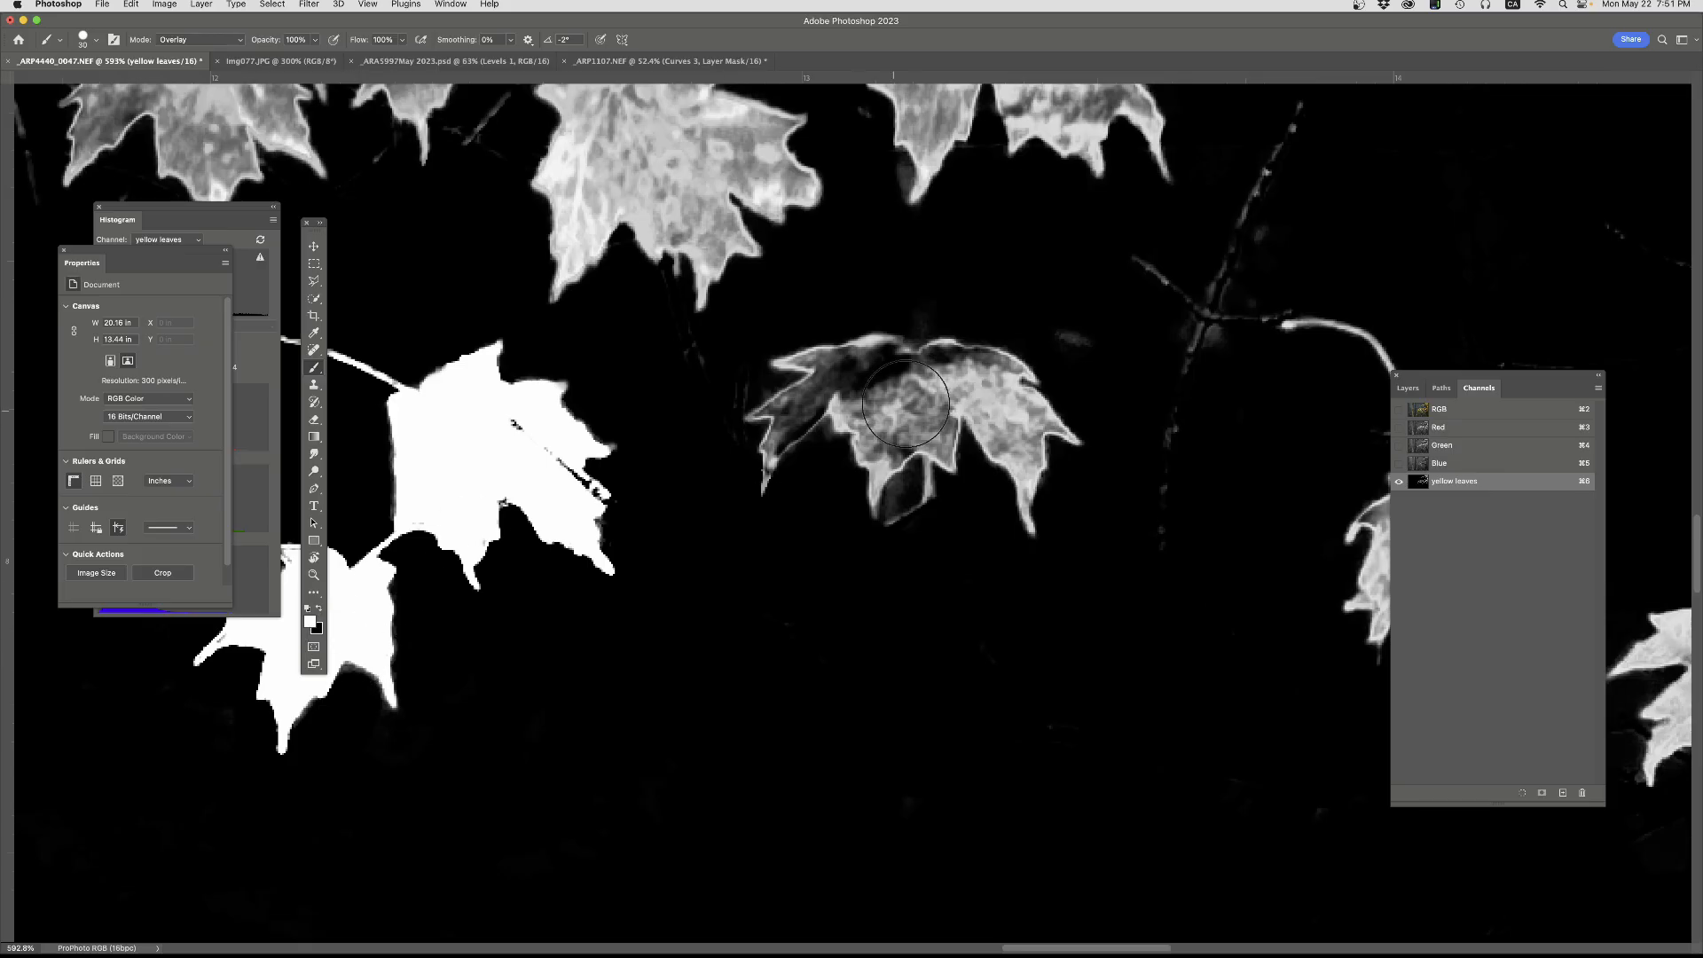
mouse_move(931, 372)
left_mouse_down()
mouse_move(1007, 432)
mouse_move(1018, 478)
mouse_move(996, 405)
mouse_move(959, 369)
mouse_move(808, 382)
mouse_move(784, 431)
mouse_move(880, 360)
mouse_move(775, 394)
mouse_move(750, 472)
mouse_move(832, 405)
mouse_move(797, 442)
mouse_move(892, 395)
mouse_move(865, 399)
mouse_move(902, 363)
mouse_move(846, 384)
mouse_move(897, 366)
mouse_move(867, 401)
mouse_move(899, 390)
mouse_move(892, 516)
mouse_move(935, 413)
mouse_move(914, 472)
mouse_move(866, 428)
mouse_move(867, 373)
mouse_move(958, 366)
mouse_move(1027, 451)
mouse_move(1065, 437)
mouse_move(954, 357)
left_mouse_up()
mouse_move(919, 426)
left_mouse_down()
mouse_move(879, 507)
mouse_move(909, 465)
mouse_move(898, 516)
mouse_move(914, 464)
mouse_move(888, 486)
mouse_move(866, 397)
mouse_move(759, 443)
mouse_move(839, 366)
left_mouse_up()
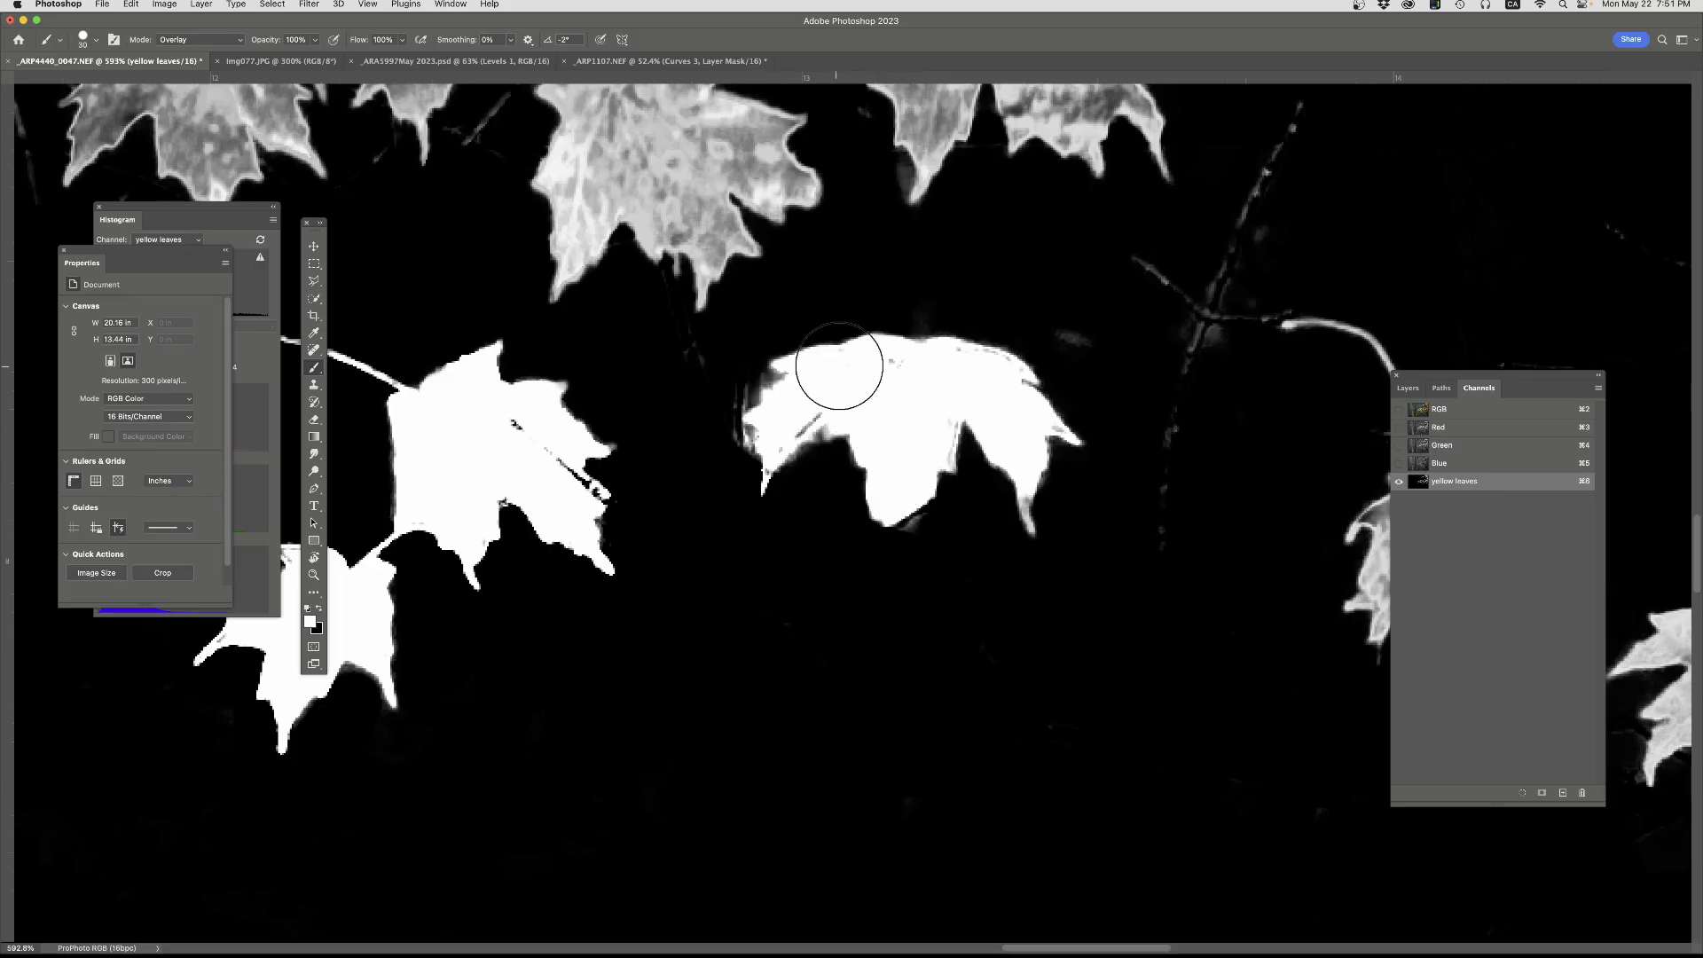
mouse_move(947, 403)
left_mouse_down()
mouse_move(1044, 444)
mouse_move(936, 363)
mouse_move(891, 369)
mouse_move(1020, 374)
mouse_move(924, 349)
left_mouse_up()
left_click_drag(829, 403, 776, 422)
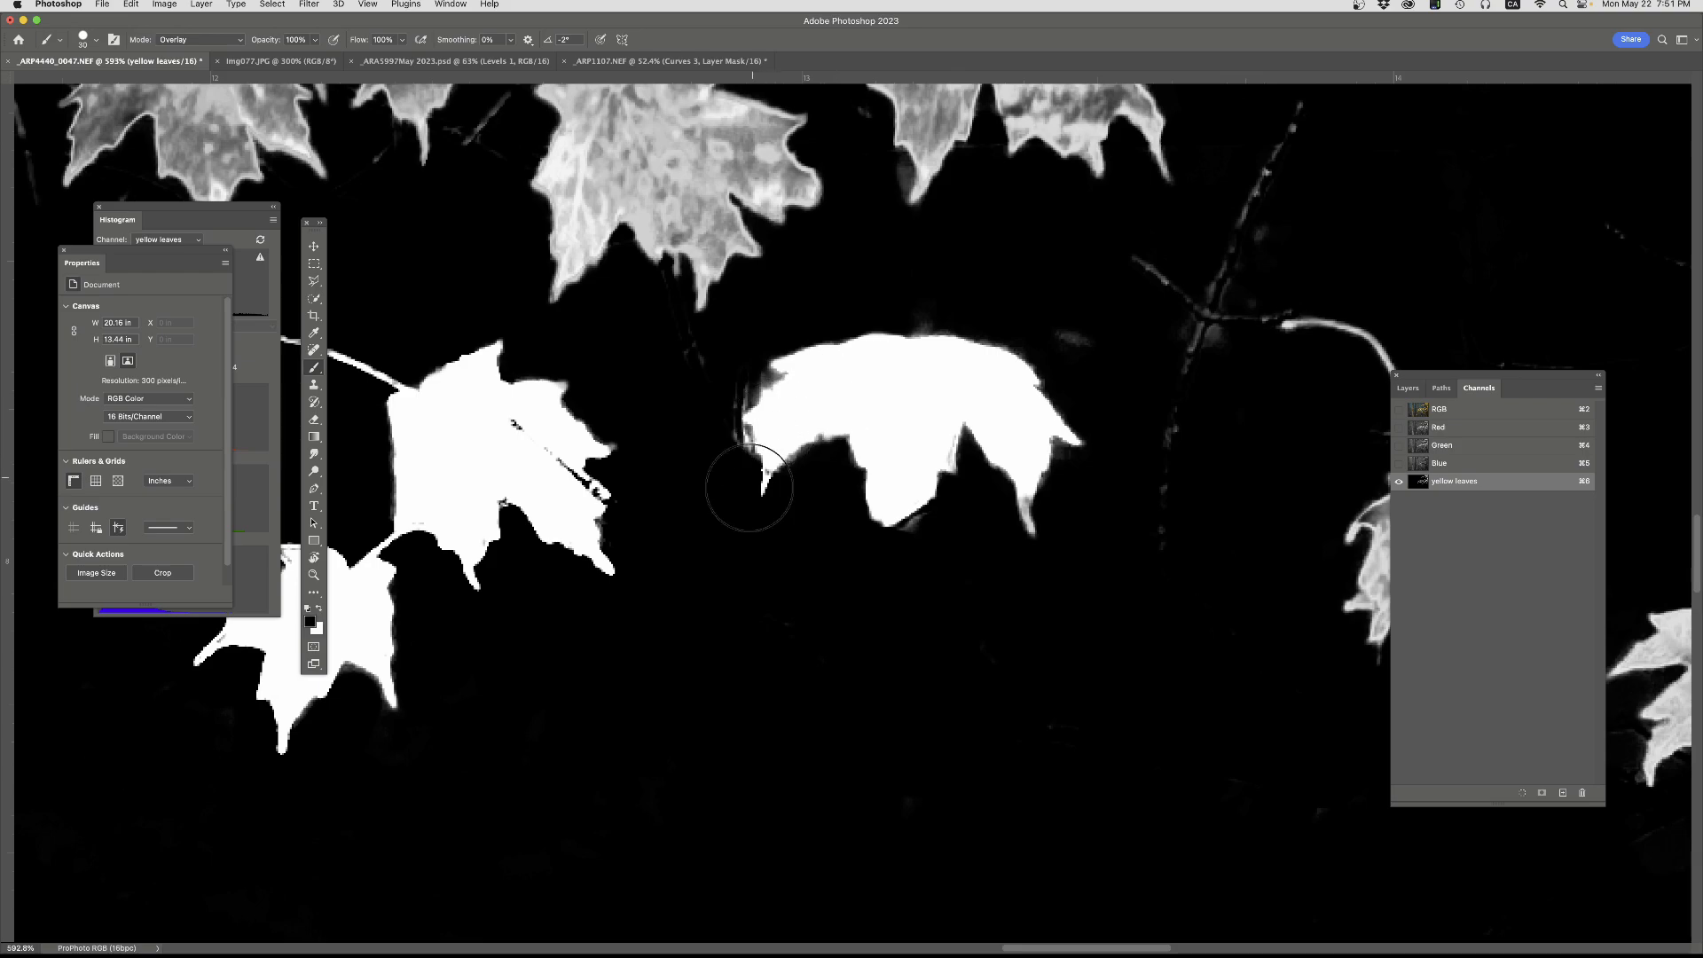
mouse_move(729, 460)
left_mouse_down()
mouse_move(757, 365)
mouse_move(953, 319)
mouse_move(1036, 353)
mouse_move(1085, 450)
mouse_move(1030, 504)
mouse_move(1030, 537)
mouse_move(966, 451)
mouse_move(948, 519)
mouse_move(906, 554)
mouse_move(973, 530)
left_mouse_up()
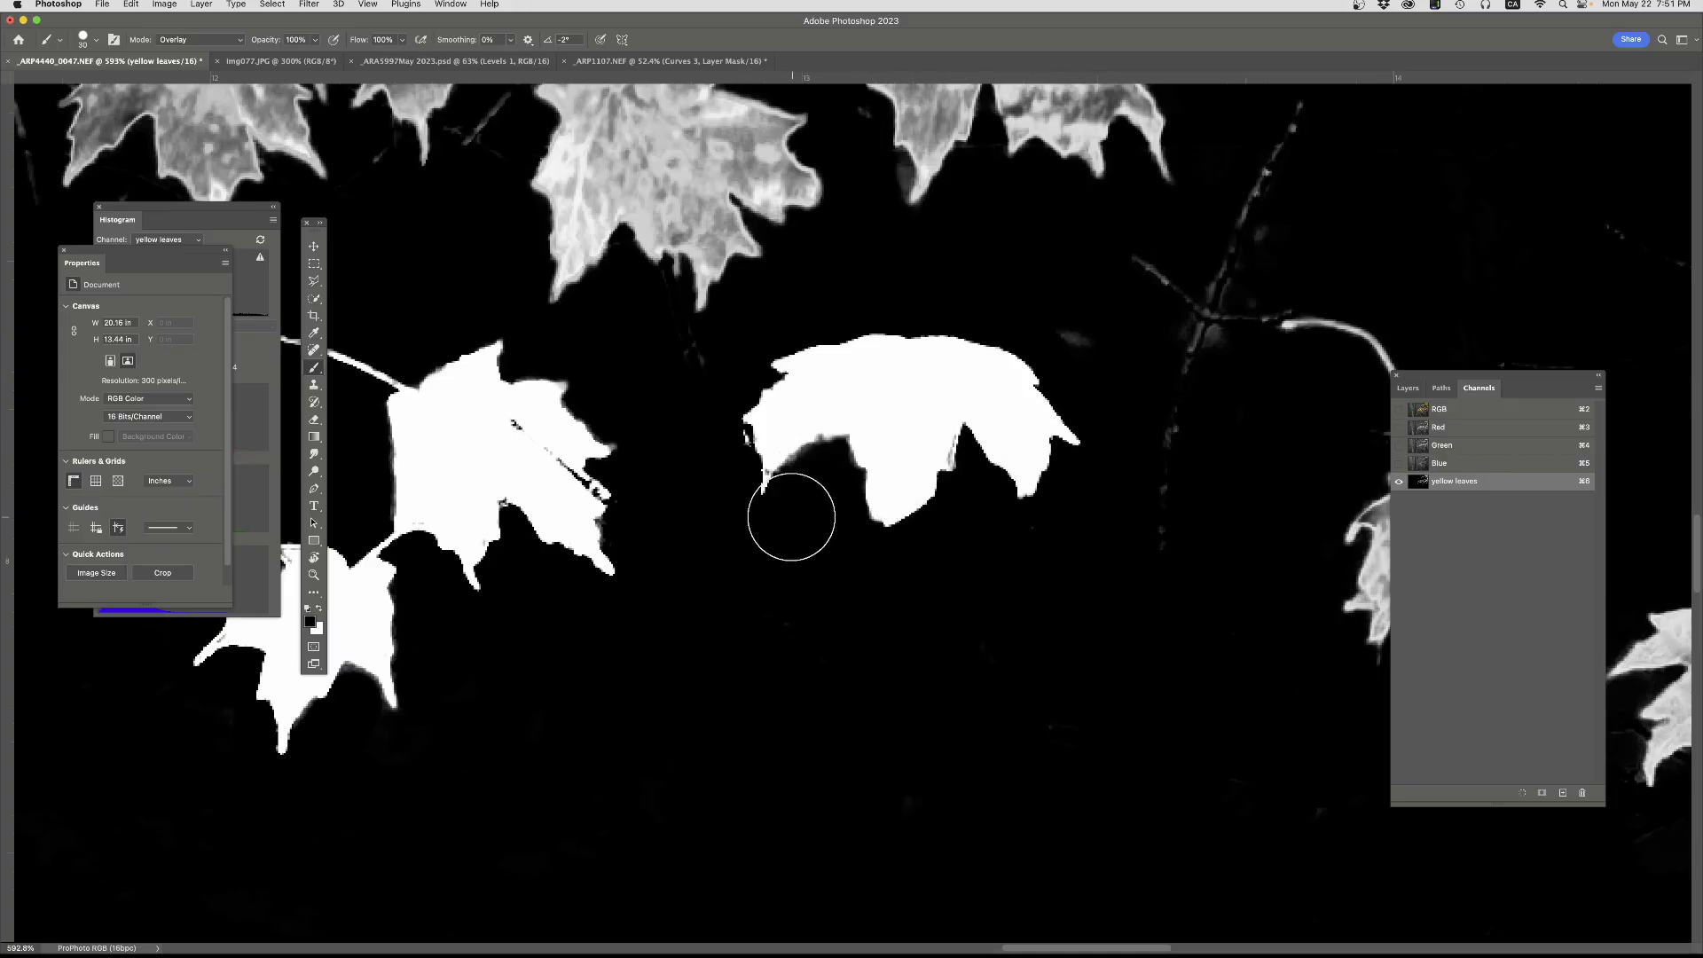
left_click_drag(791, 517, 823, 459)
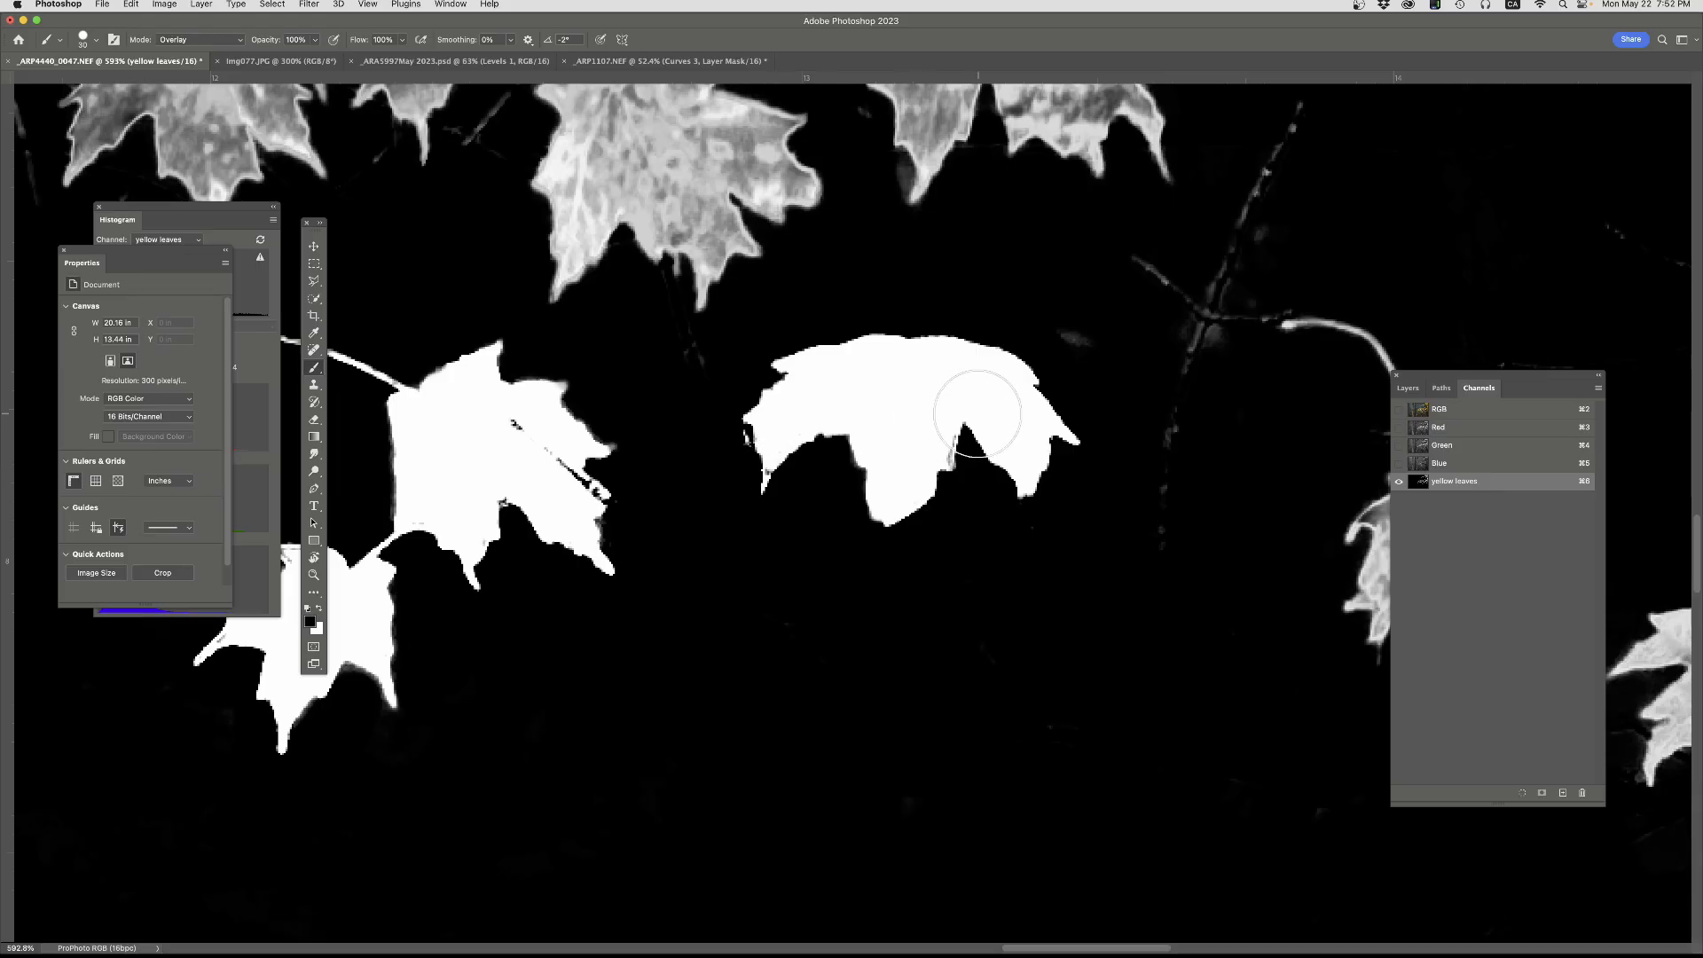
- Enlarge the Overlay brush to 500 px and paint the middle band of leaves white across the whole image
left_click_drag(1145, 479, 594, 417)
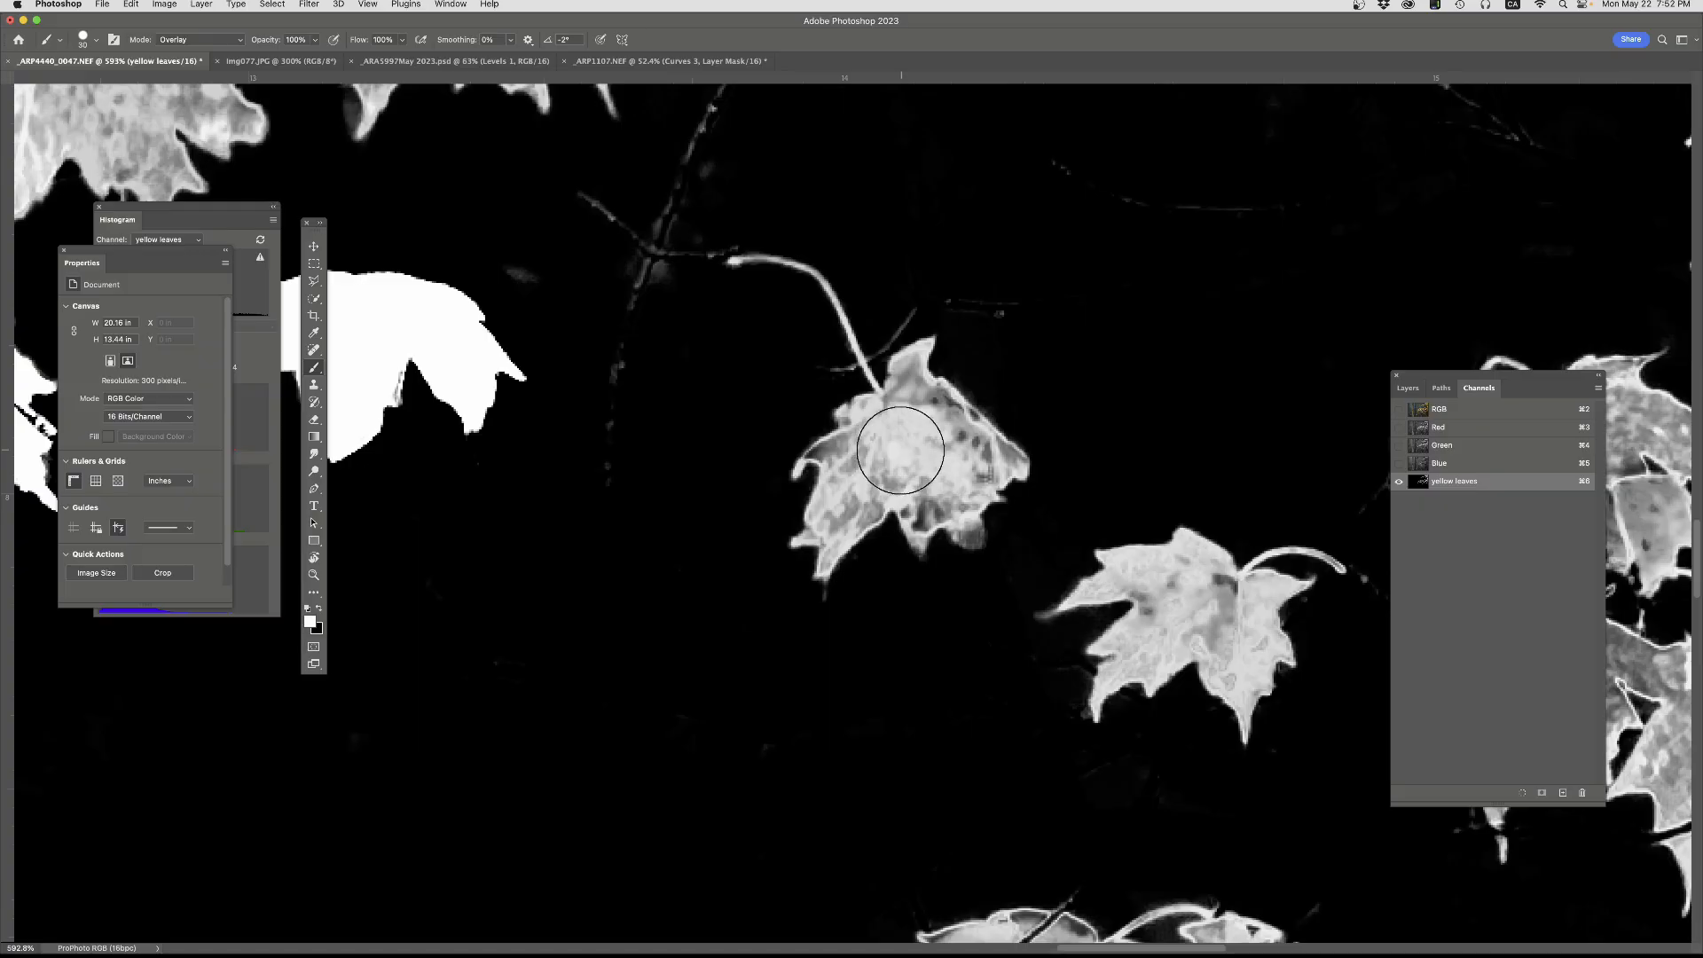
key("bracketright")
key("super+minus")
key("super+minus")
key("super+minus")
key("super+minus")
key("super+minus")
key("super+minus")
key("super+minus")
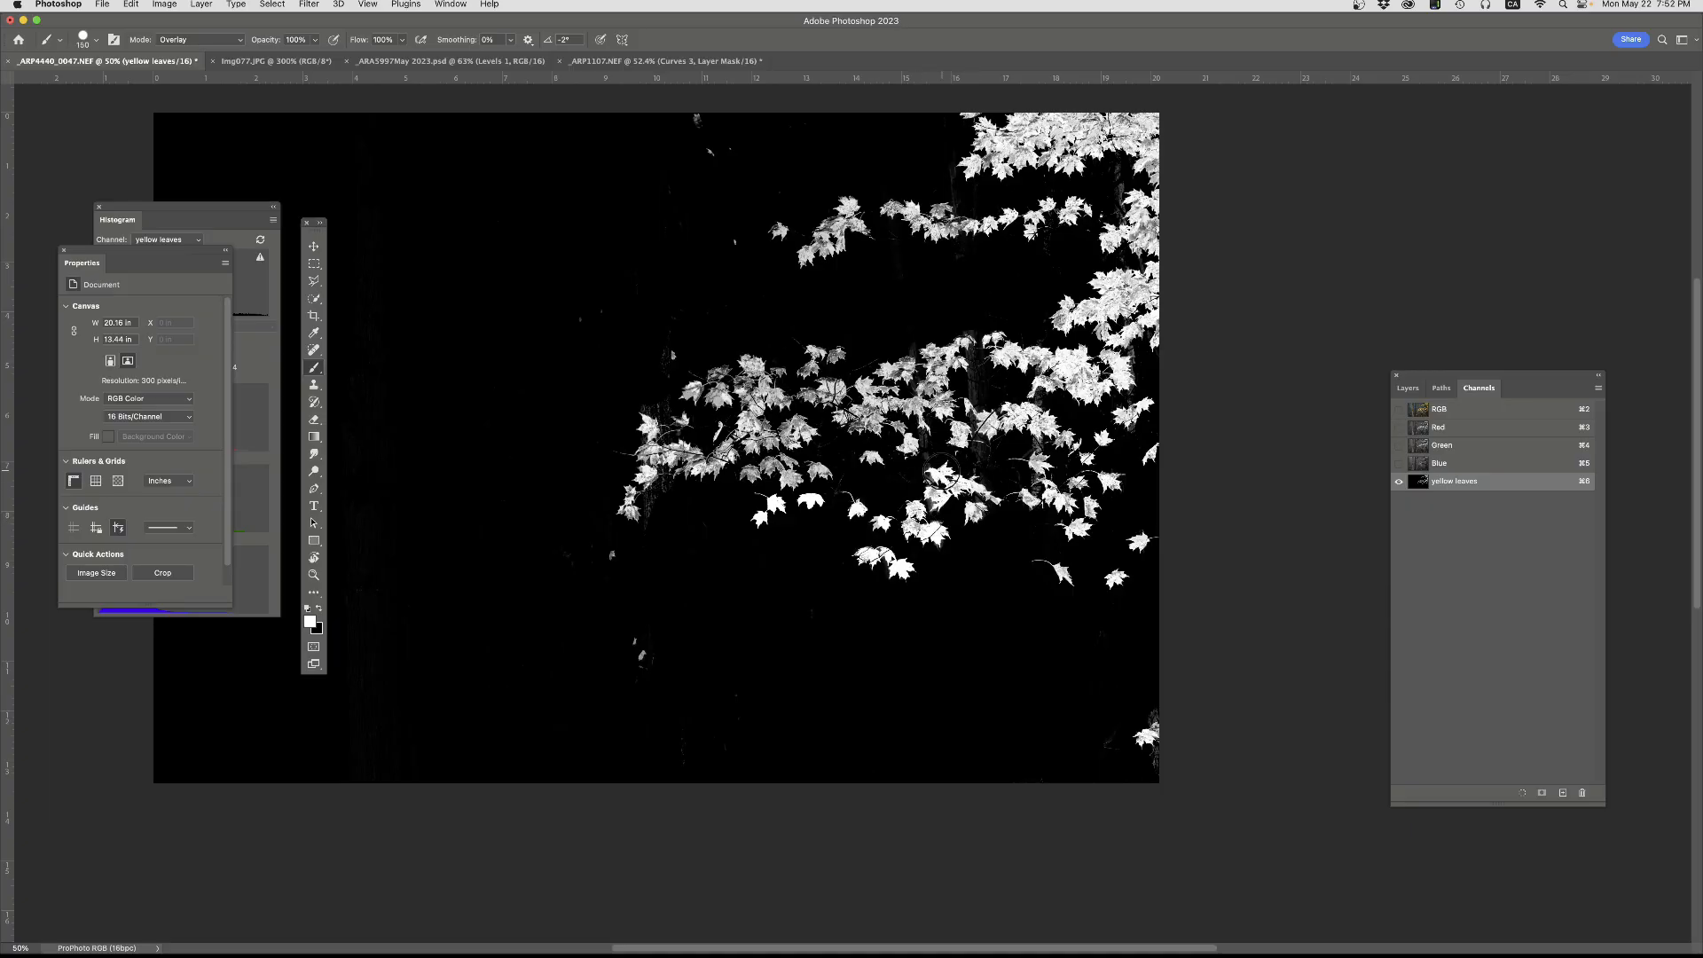
key("bracketright")
mouse_move(831, 426)
left_mouse_down()
mouse_move(966, 378)
mouse_move(765, 376)
mouse_move(627, 487)
mouse_move(646, 471)
mouse_move(989, 508)
mouse_move(1146, 560)
left_mouse_up()
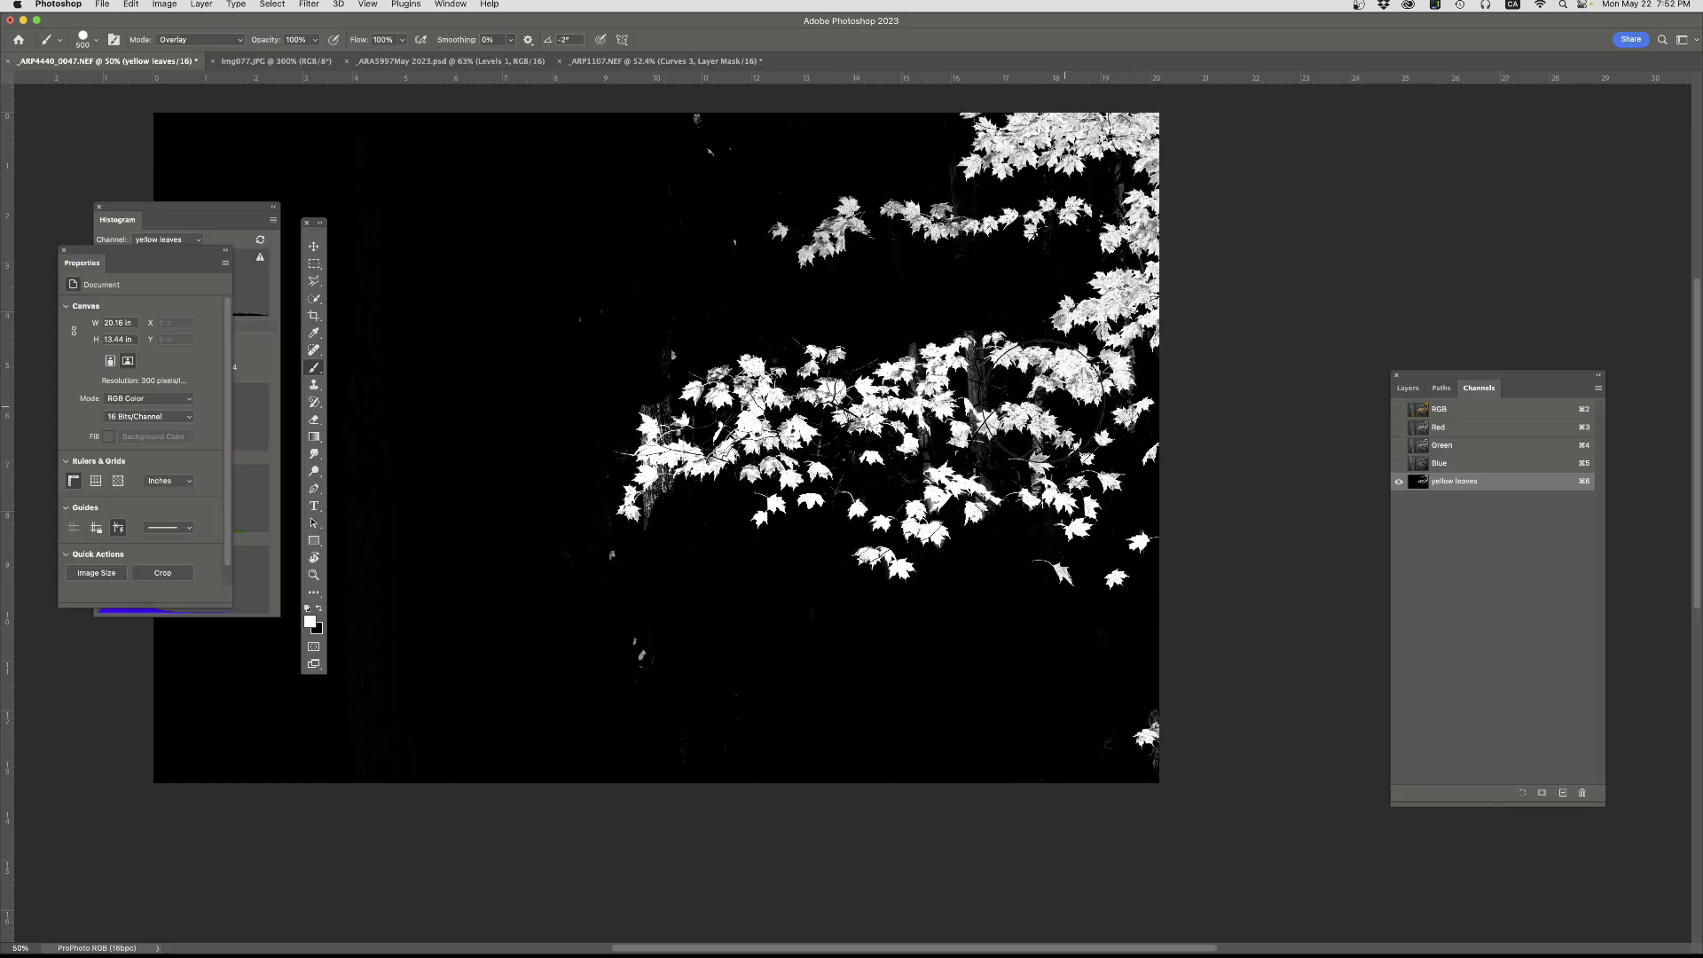
- Paint the remaining upper and right-hand leaves white, and clear the gray bark and stray specks around the foliage with black
mouse_move(1045, 401)
left_mouse_down()
mouse_move(1187, 302)
mouse_move(1177, 326)
mouse_move(1046, 397)
mouse_move(1170, 316)
mouse_move(1133, 256)
mouse_move(1126, 150)
mouse_move(979, 122)
mouse_move(1130, 120)
mouse_move(1077, 179)
mouse_move(1034, 195)
mouse_move(884, 201)
mouse_move(775, 266)
mouse_move(778, 237)
mouse_move(963, 250)
mouse_move(894, 281)
mouse_move(740, 230)
mouse_move(828, 231)
mouse_move(965, 119)
mouse_move(1029, 138)
mouse_move(1167, 131)
mouse_move(1178, 180)
mouse_move(1001, 263)
mouse_move(1168, 244)
mouse_move(831, 268)
mouse_move(714, 212)
mouse_move(692, 123)
mouse_move(697, 209)
mouse_move(605, 384)
mouse_move(810, 328)
mouse_move(598, 310)
mouse_move(537, 325)
mouse_move(557, 468)
mouse_move(632, 684)
mouse_move(630, 574)
mouse_move(712, 489)
mouse_move(643, 548)
mouse_move(723, 447)
mouse_move(690, 505)
mouse_move(977, 520)
mouse_move(875, 488)
mouse_move(836, 409)
mouse_move(948, 351)
mouse_move(964, 321)
mouse_move(668, 346)
left_mouse_up()
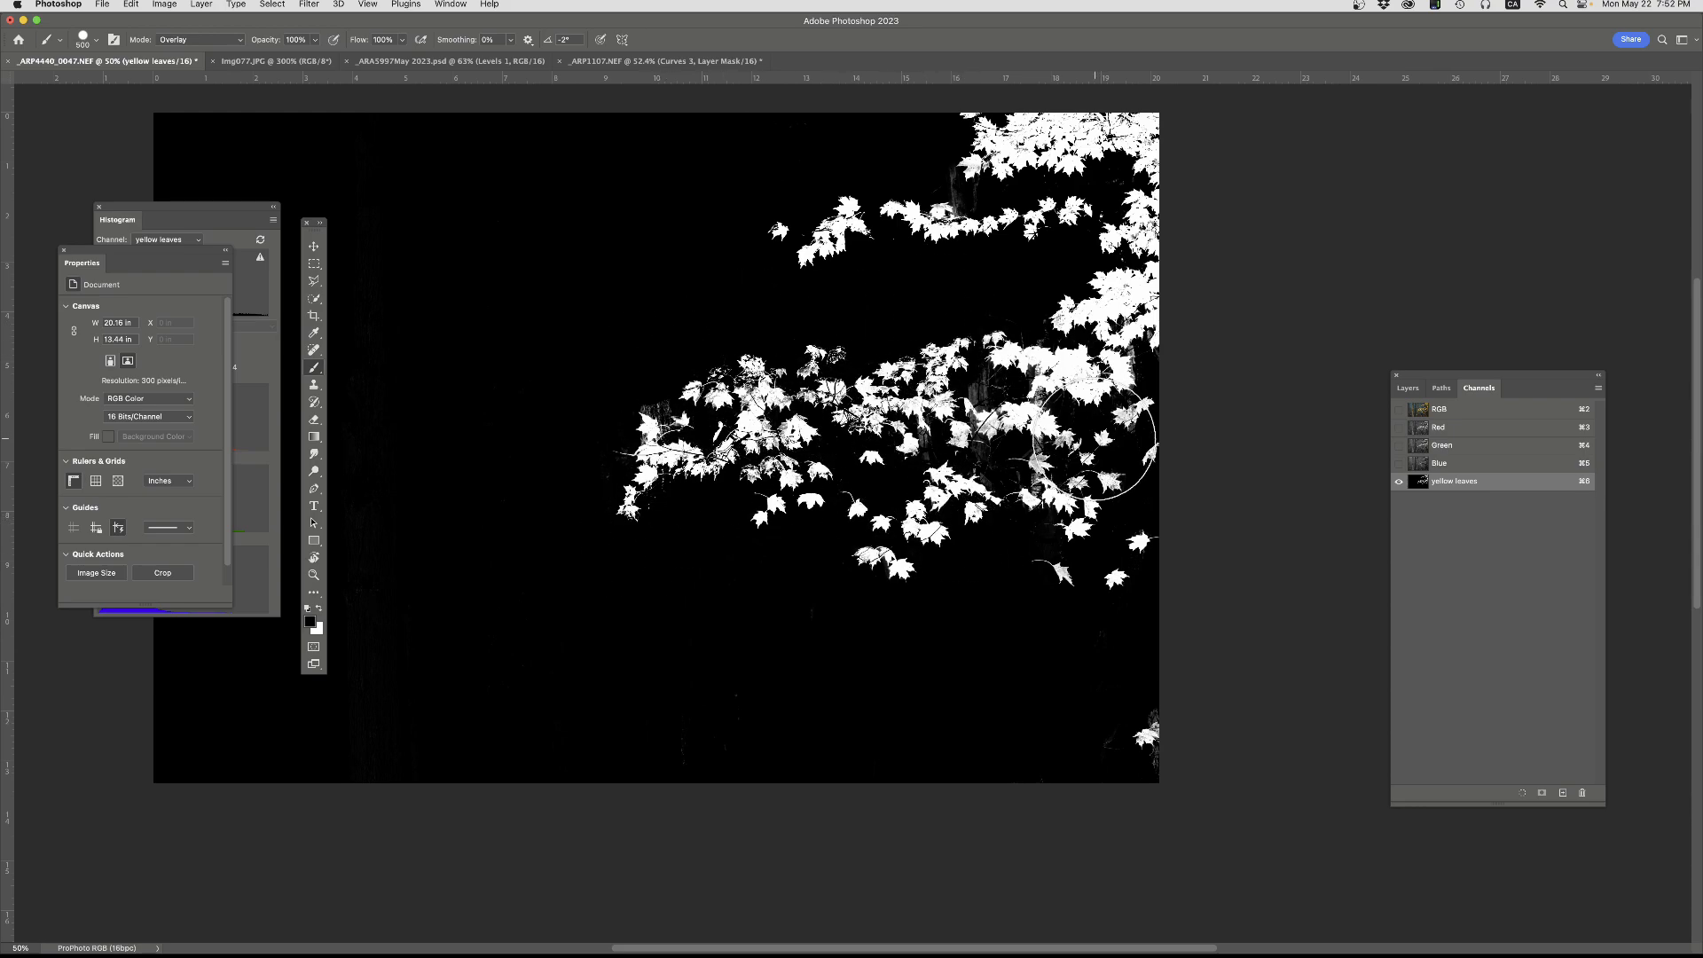
mouse_move(1096, 446)
left_mouse_down()
mouse_move(826, 404)
mouse_move(686, 460)
mouse_move(693, 418)
mouse_move(760, 379)
mouse_move(800, 495)
mouse_move(850, 544)
mouse_move(935, 581)
mouse_move(960, 567)
mouse_move(1103, 584)
mouse_move(1153, 752)
mouse_move(1070, 739)
mouse_move(1115, 554)
mouse_move(1029, 563)
mouse_move(1040, 552)
mouse_move(1006, 501)
mouse_move(930, 451)
mouse_move(1033, 443)
mouse_move(961, 370)
mouse_move(1012, 378)
mouse_move(933, 302)
mouse_move(1039, 279)
mouse_move(821, 277)
mouse_move(847, 169)
mouse_move(911, 134)
mouse_move(936, 174)
left_mouse_up()
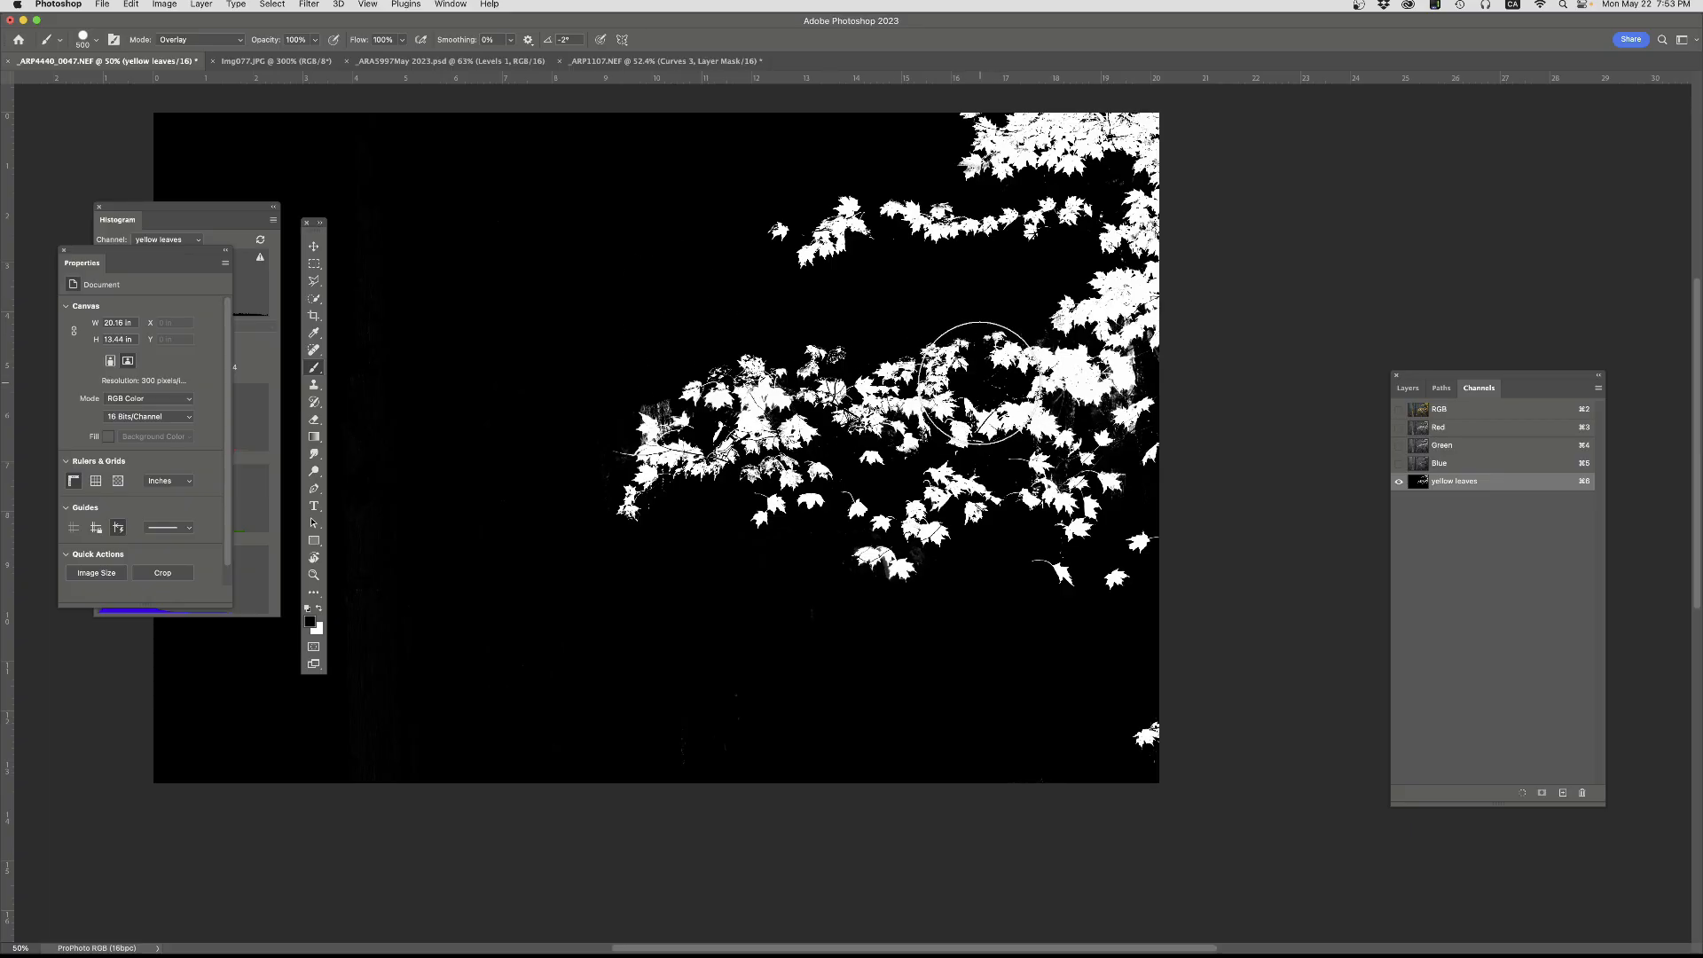
- Inspect the refined yellow leaves channel, and load it as a new selection on the RGB image
scroll(982, 384, "up", 6)
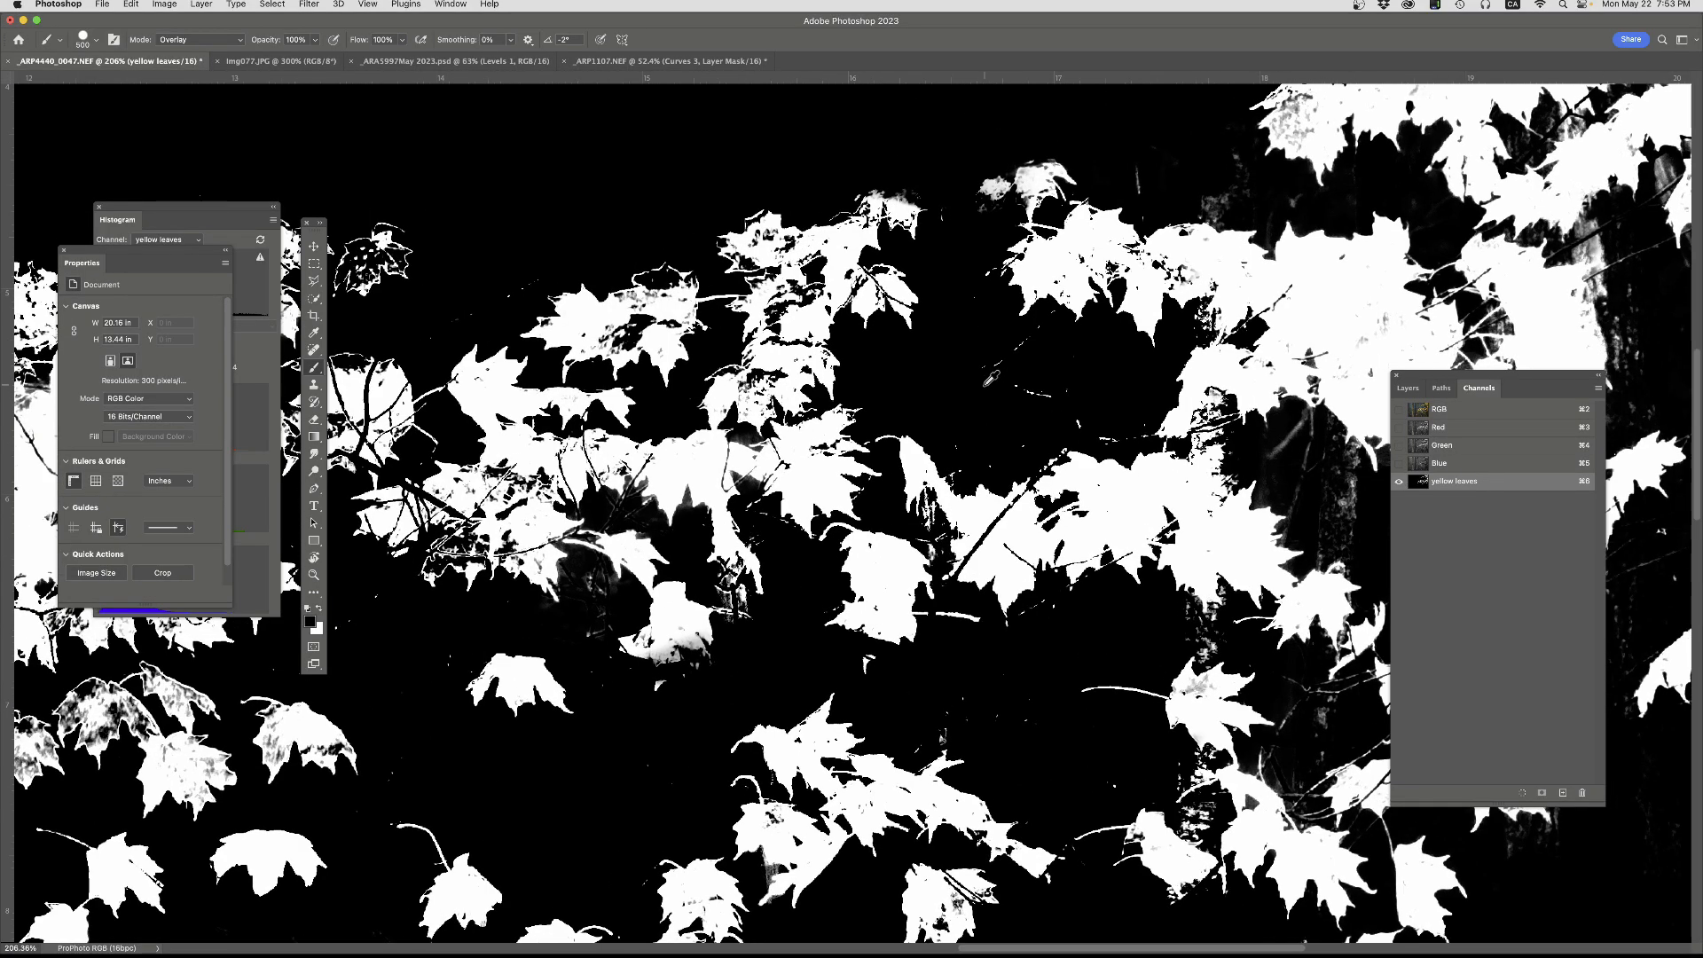
scroll(991, 379, "down", 6)
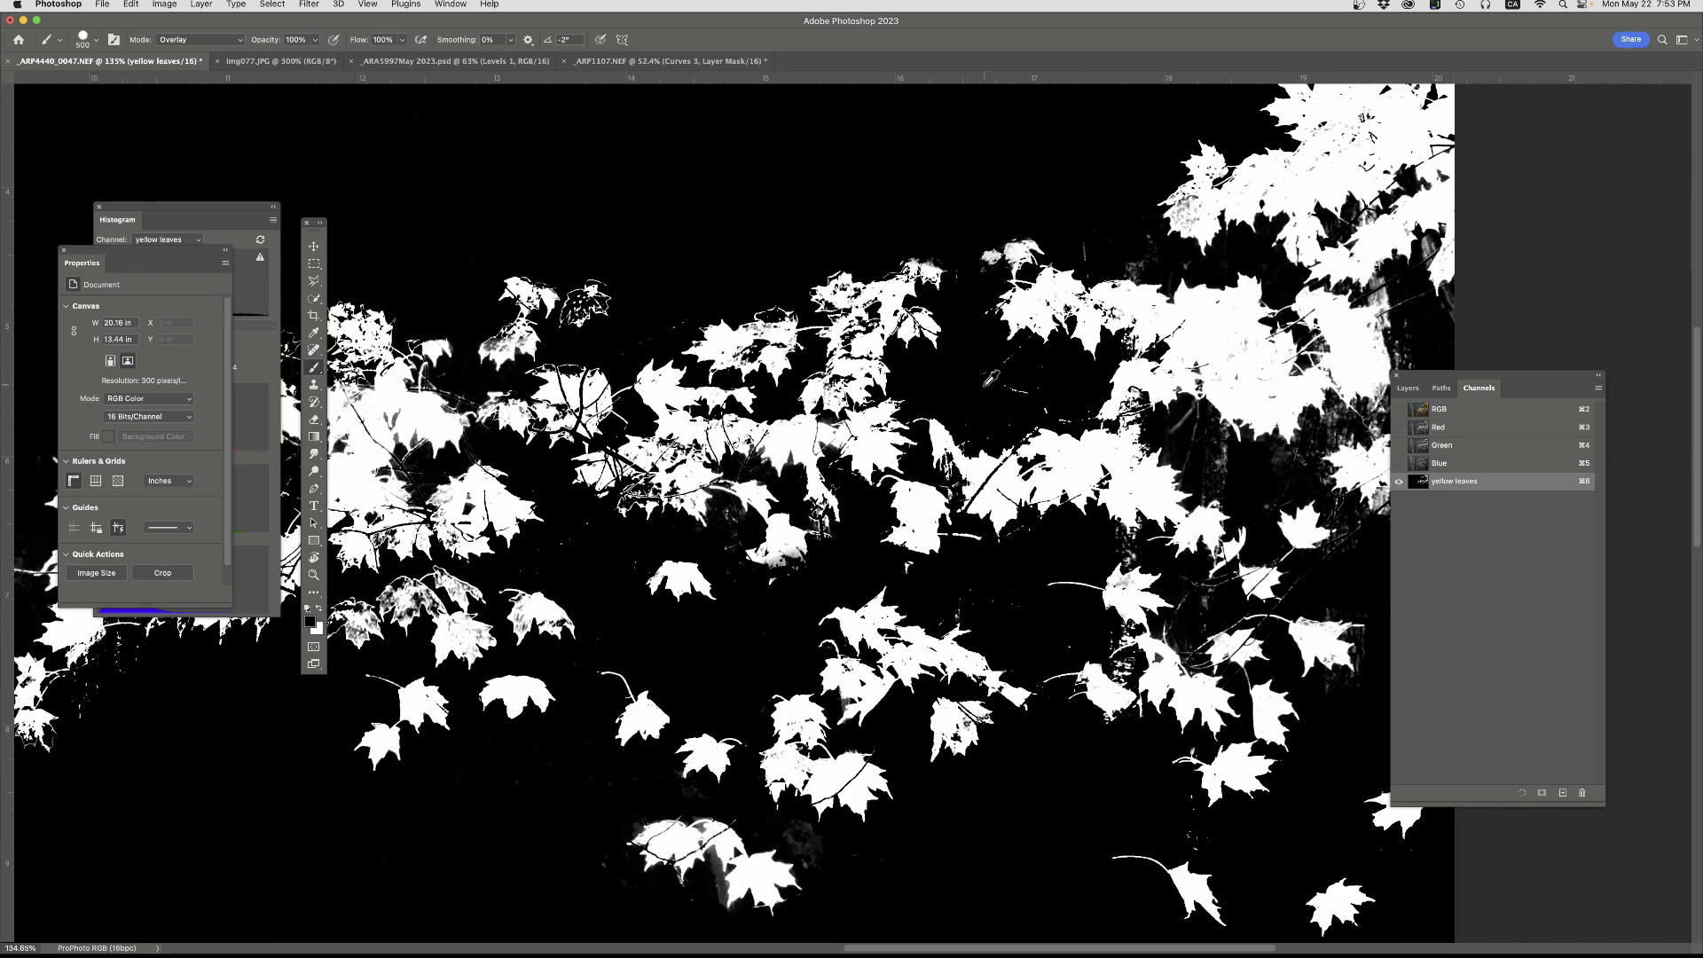
scroll(991, 378, "down", 2)
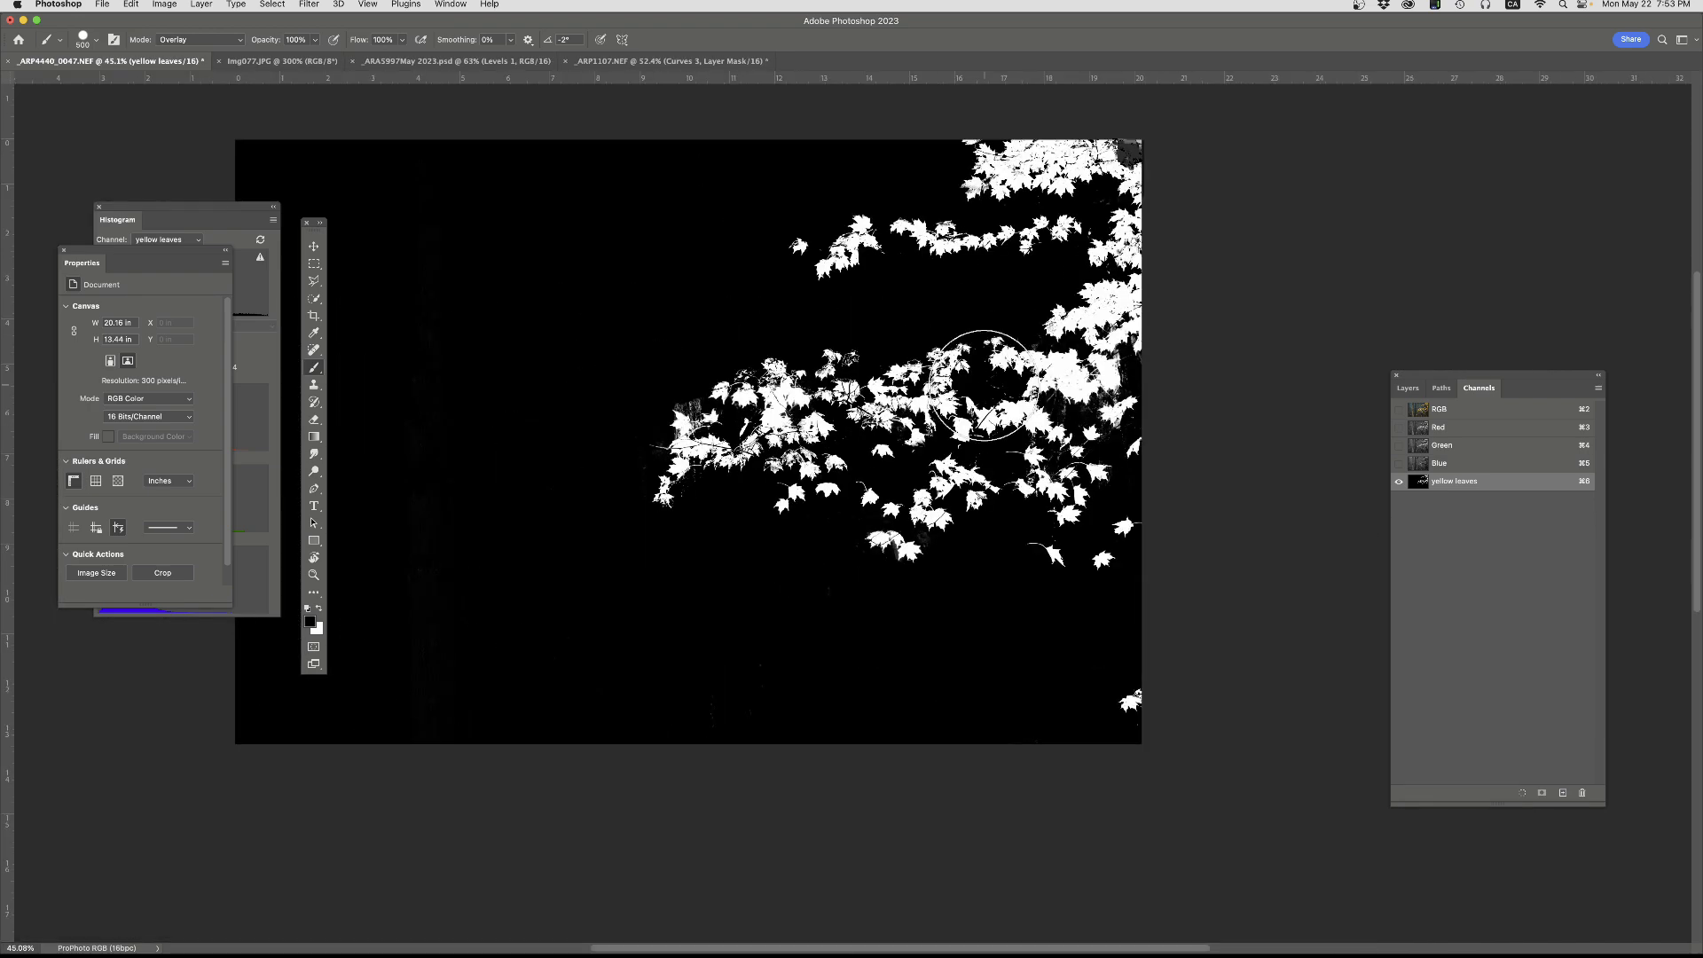
left_click(1428, 413)
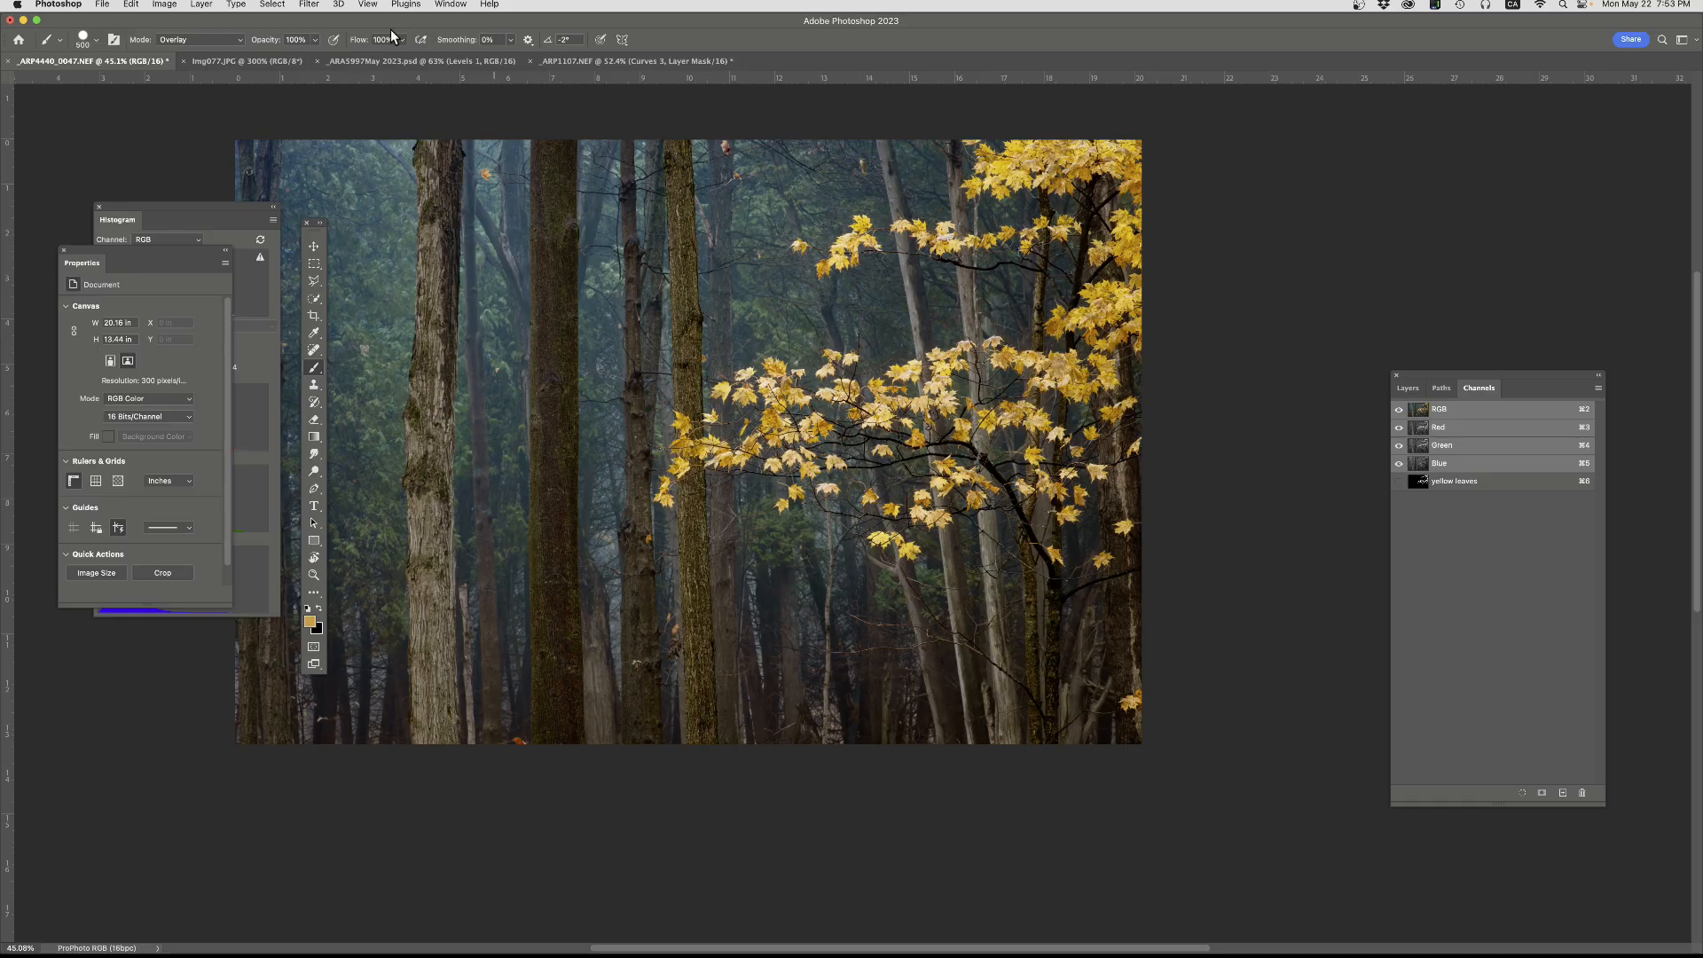
left_click(260, 5)
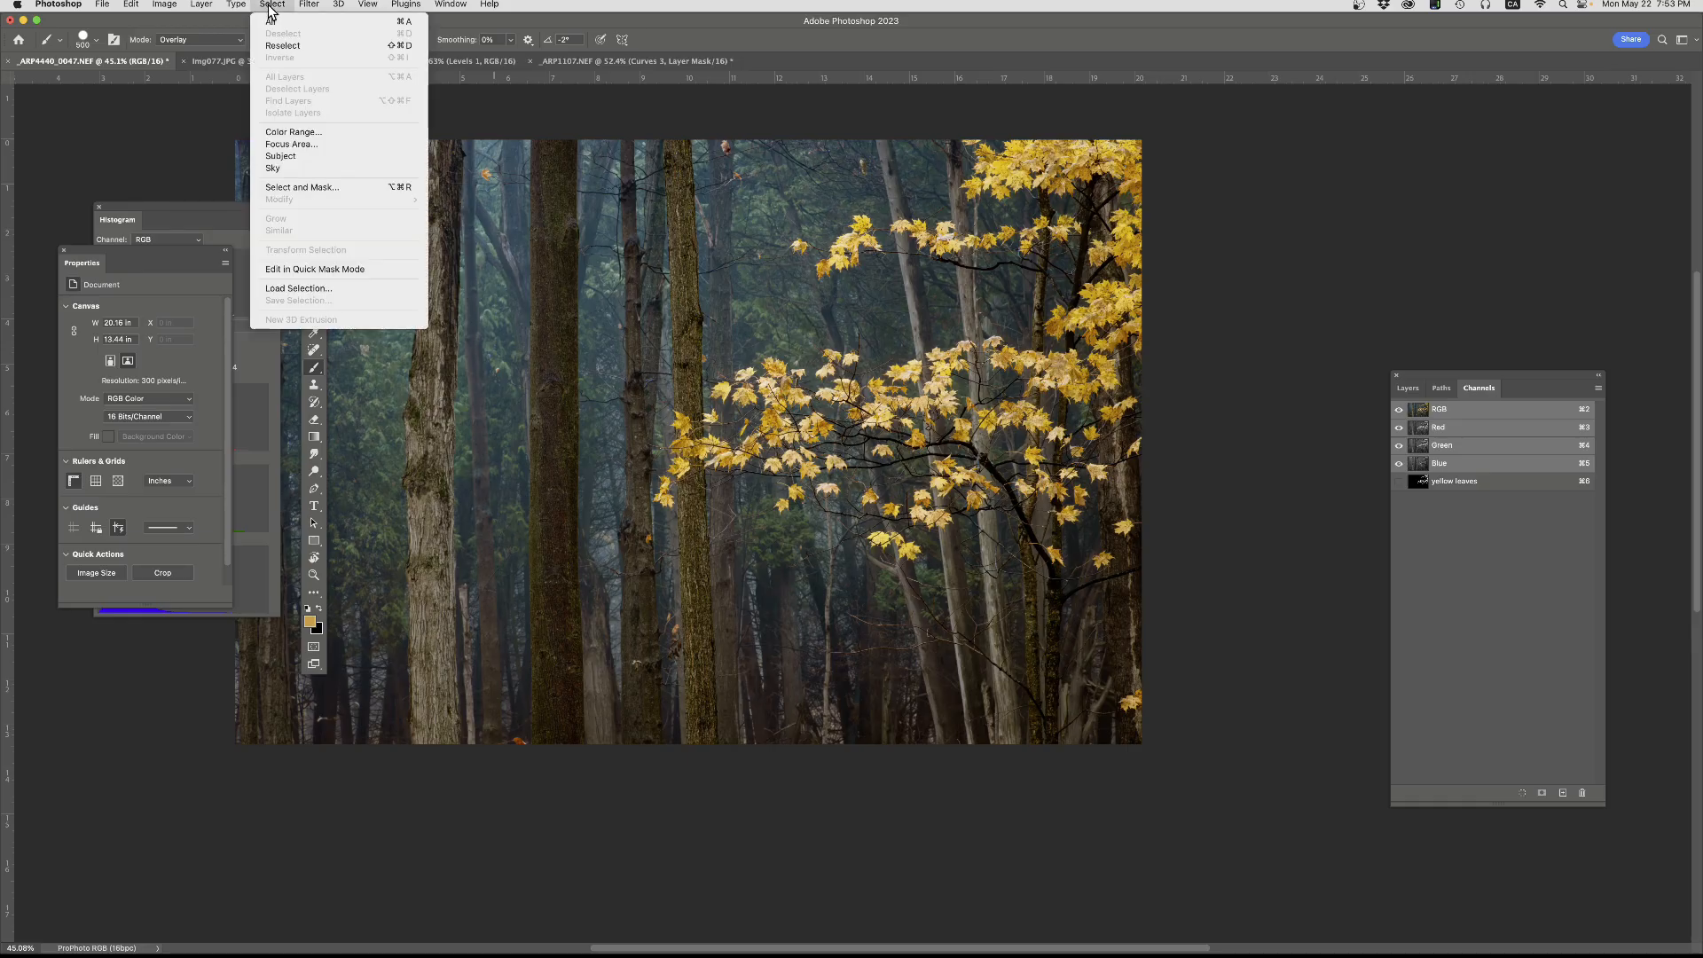
left_click(290, 290)
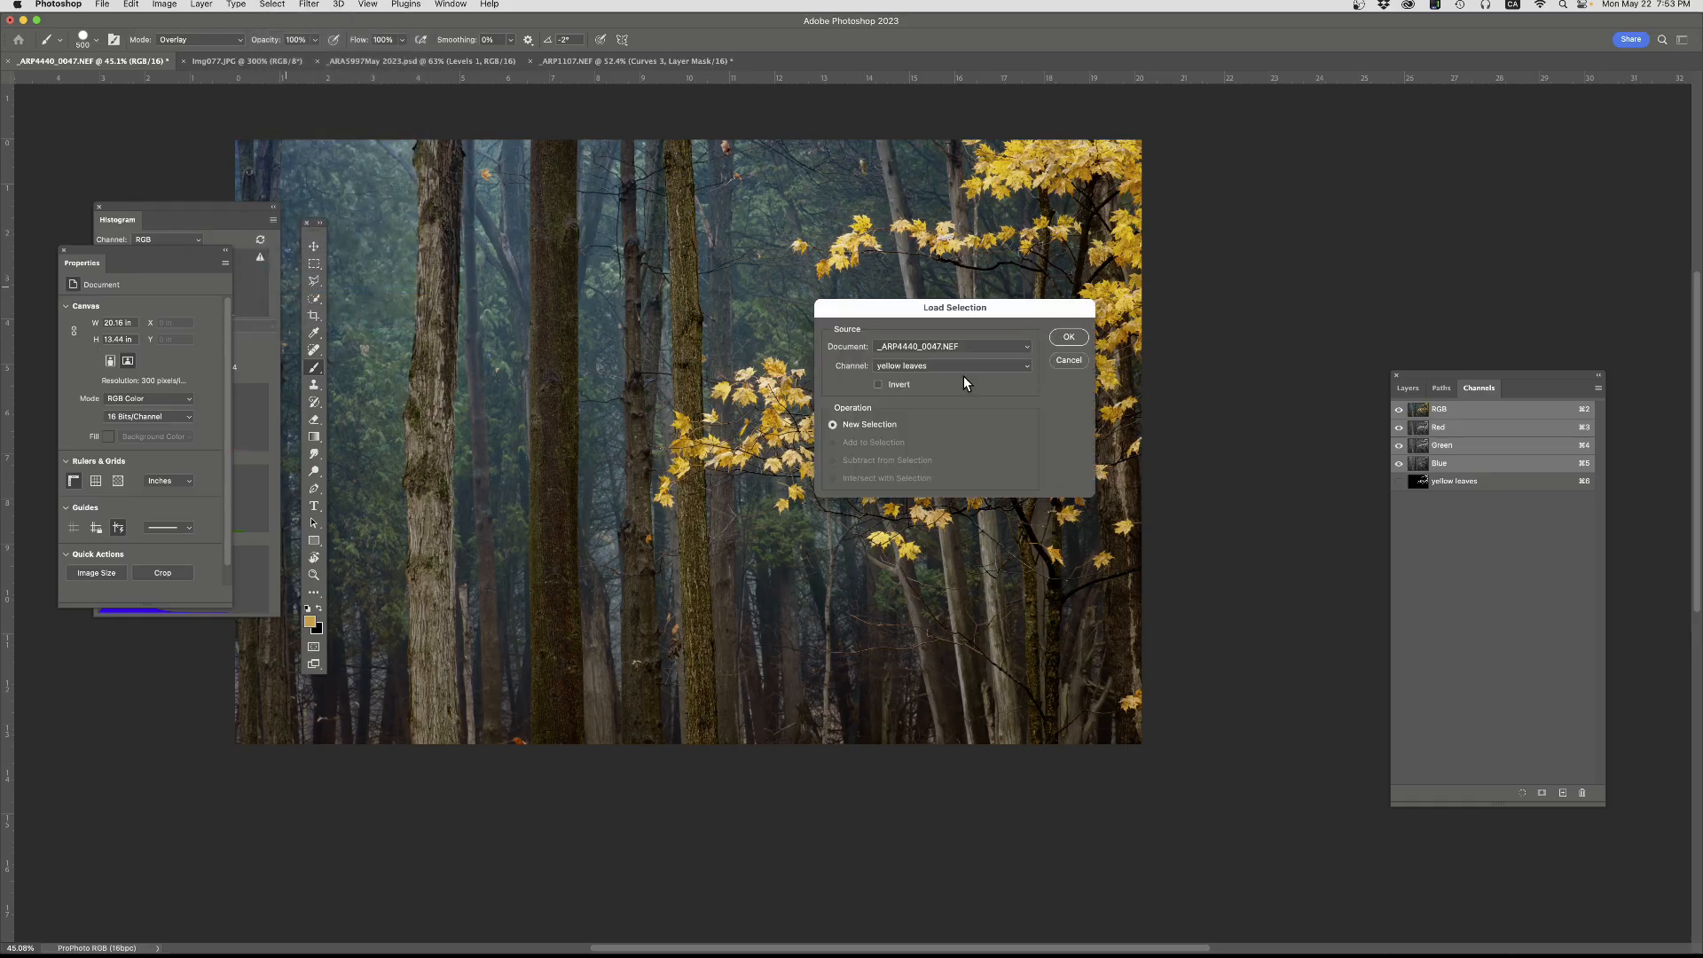
left_click(1066, 338)
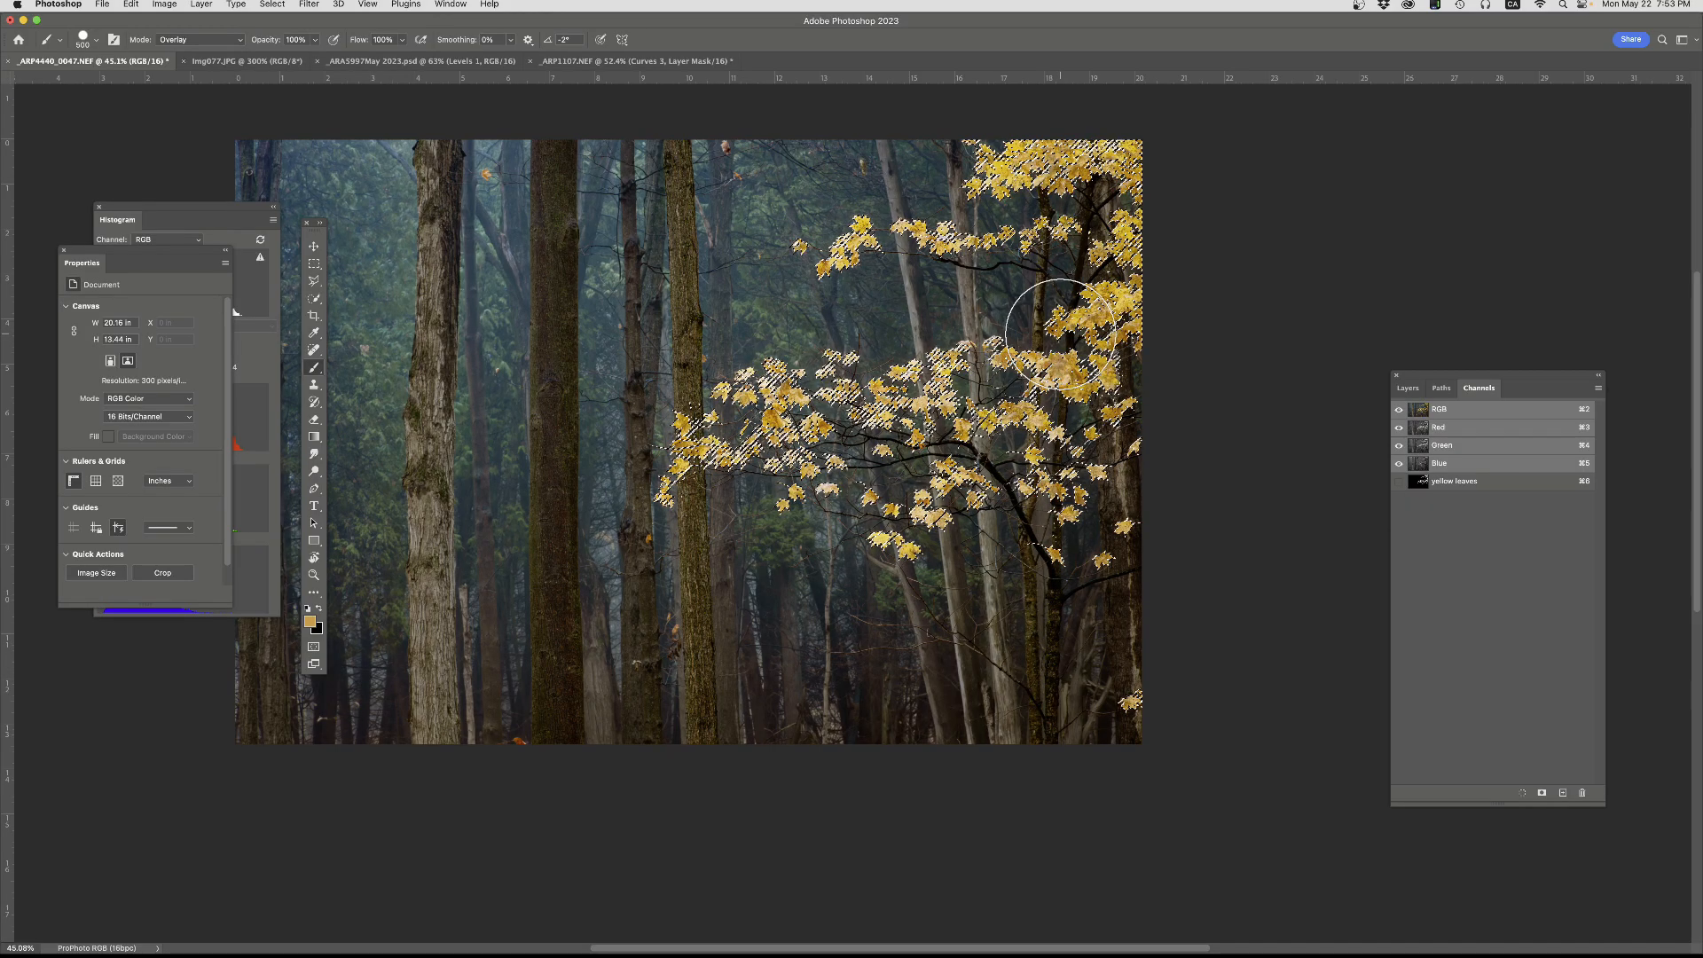
- Feather the yellow leaves selection with a radius of 3 pixels
scroll(891, 391, "up", 5)
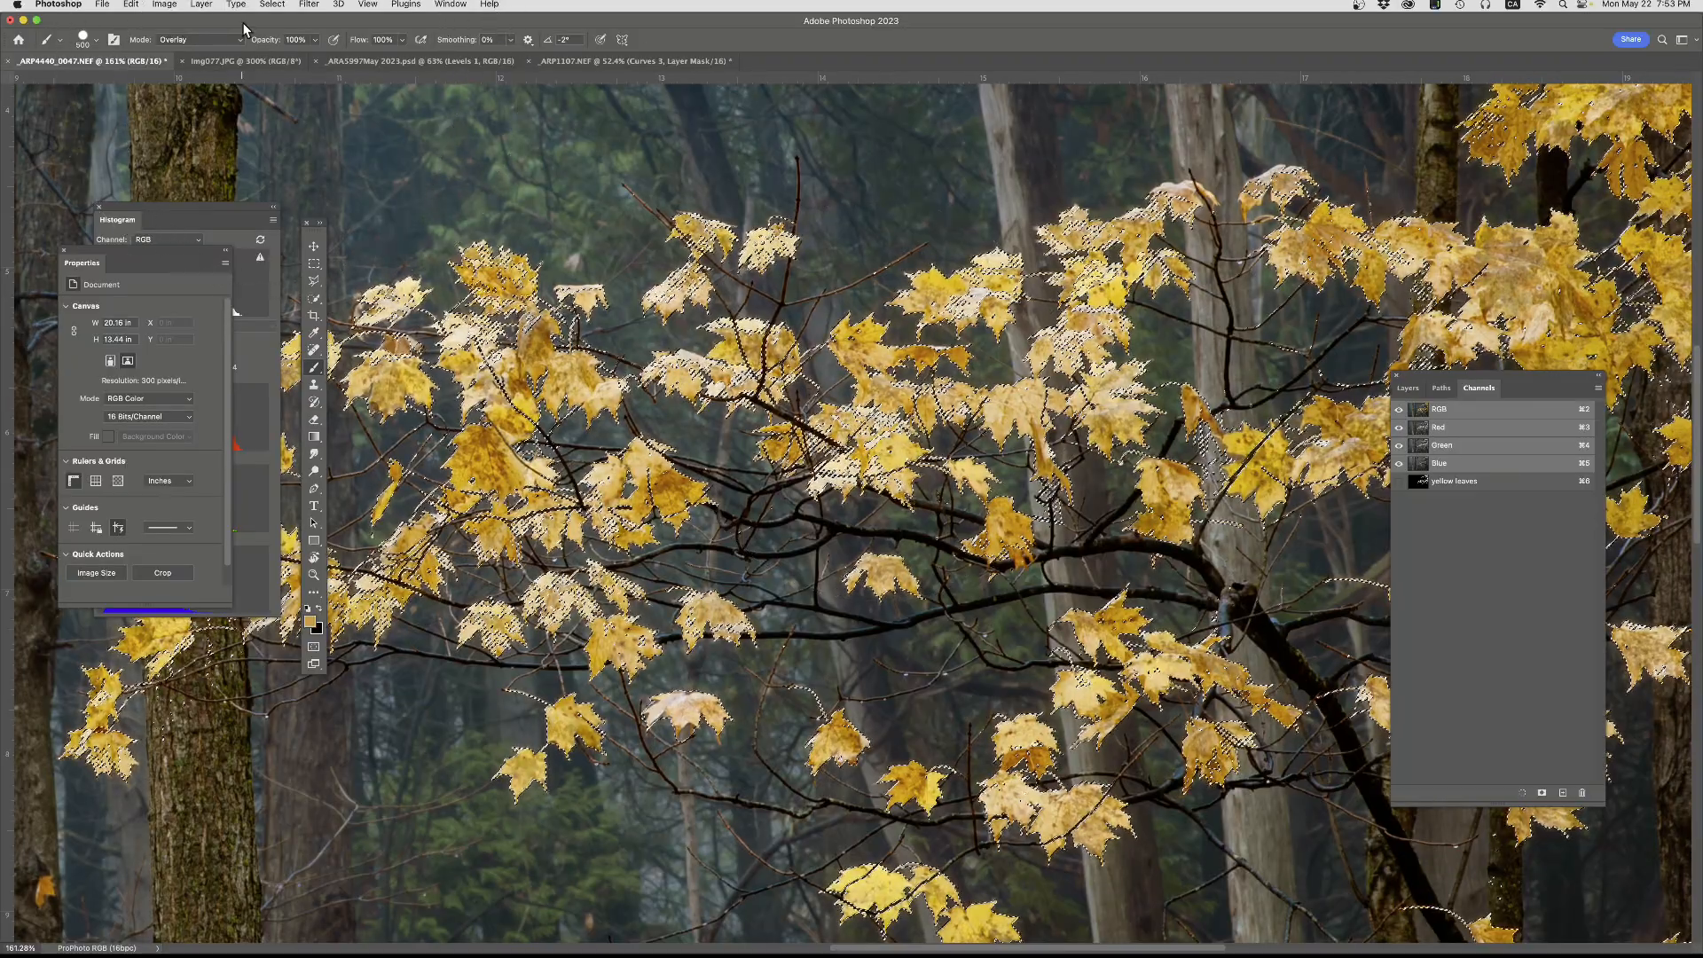
left_click(273, 5)
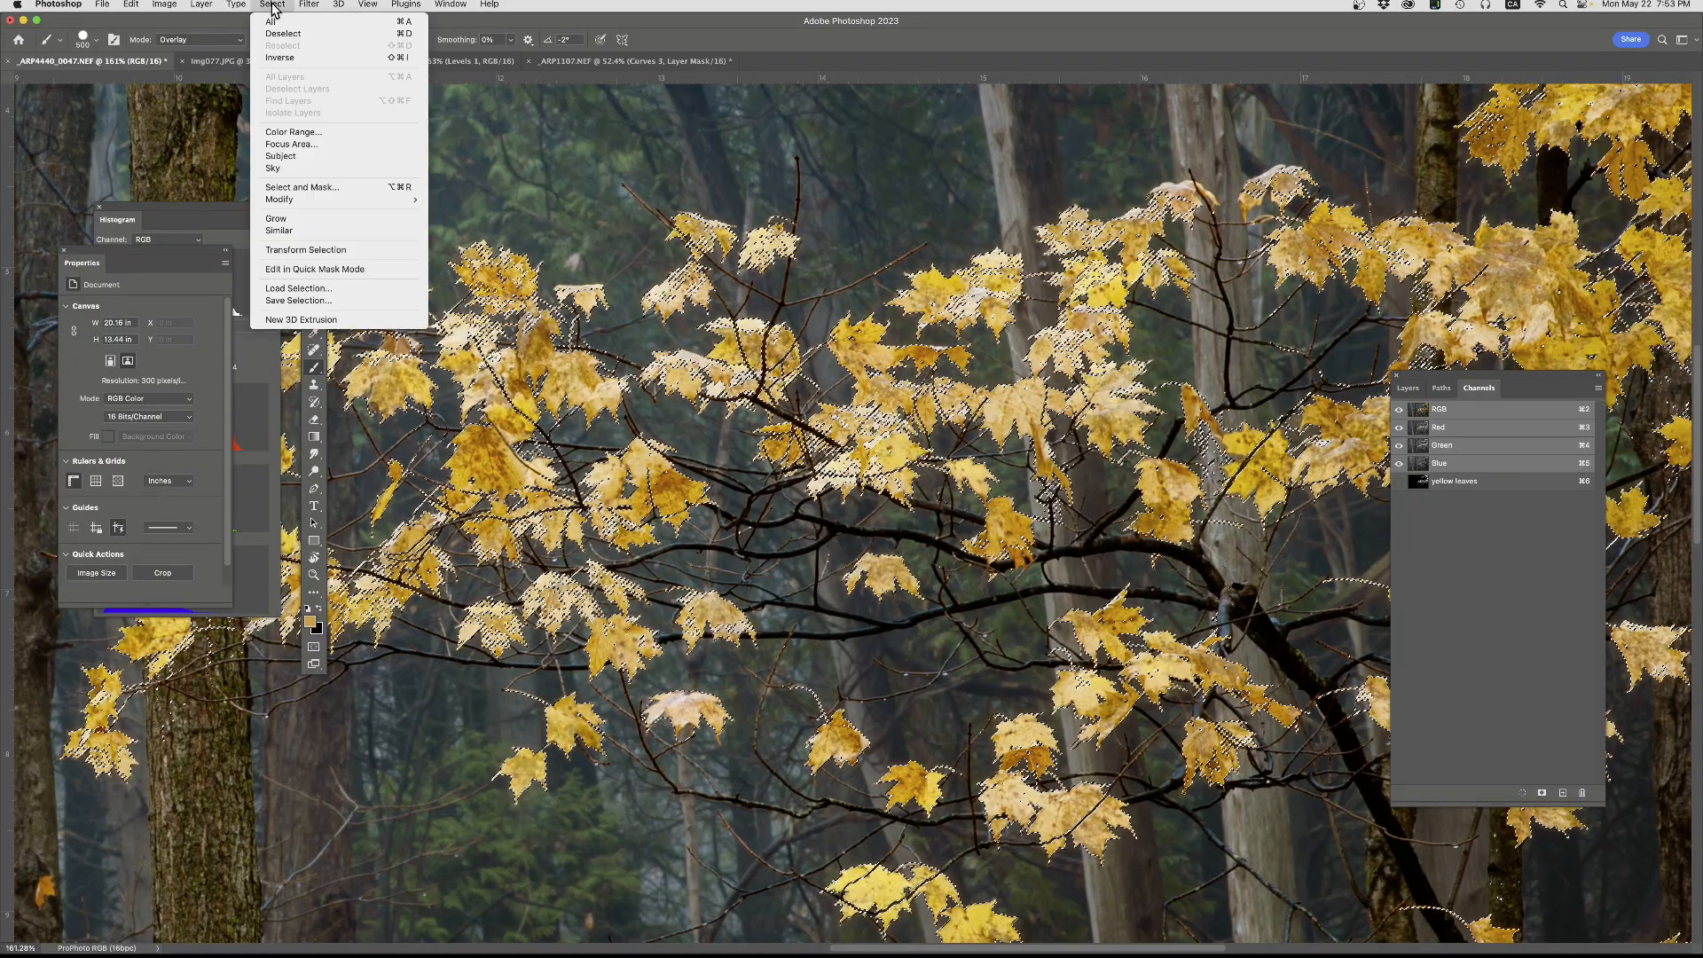
mouse_move(293, 205)
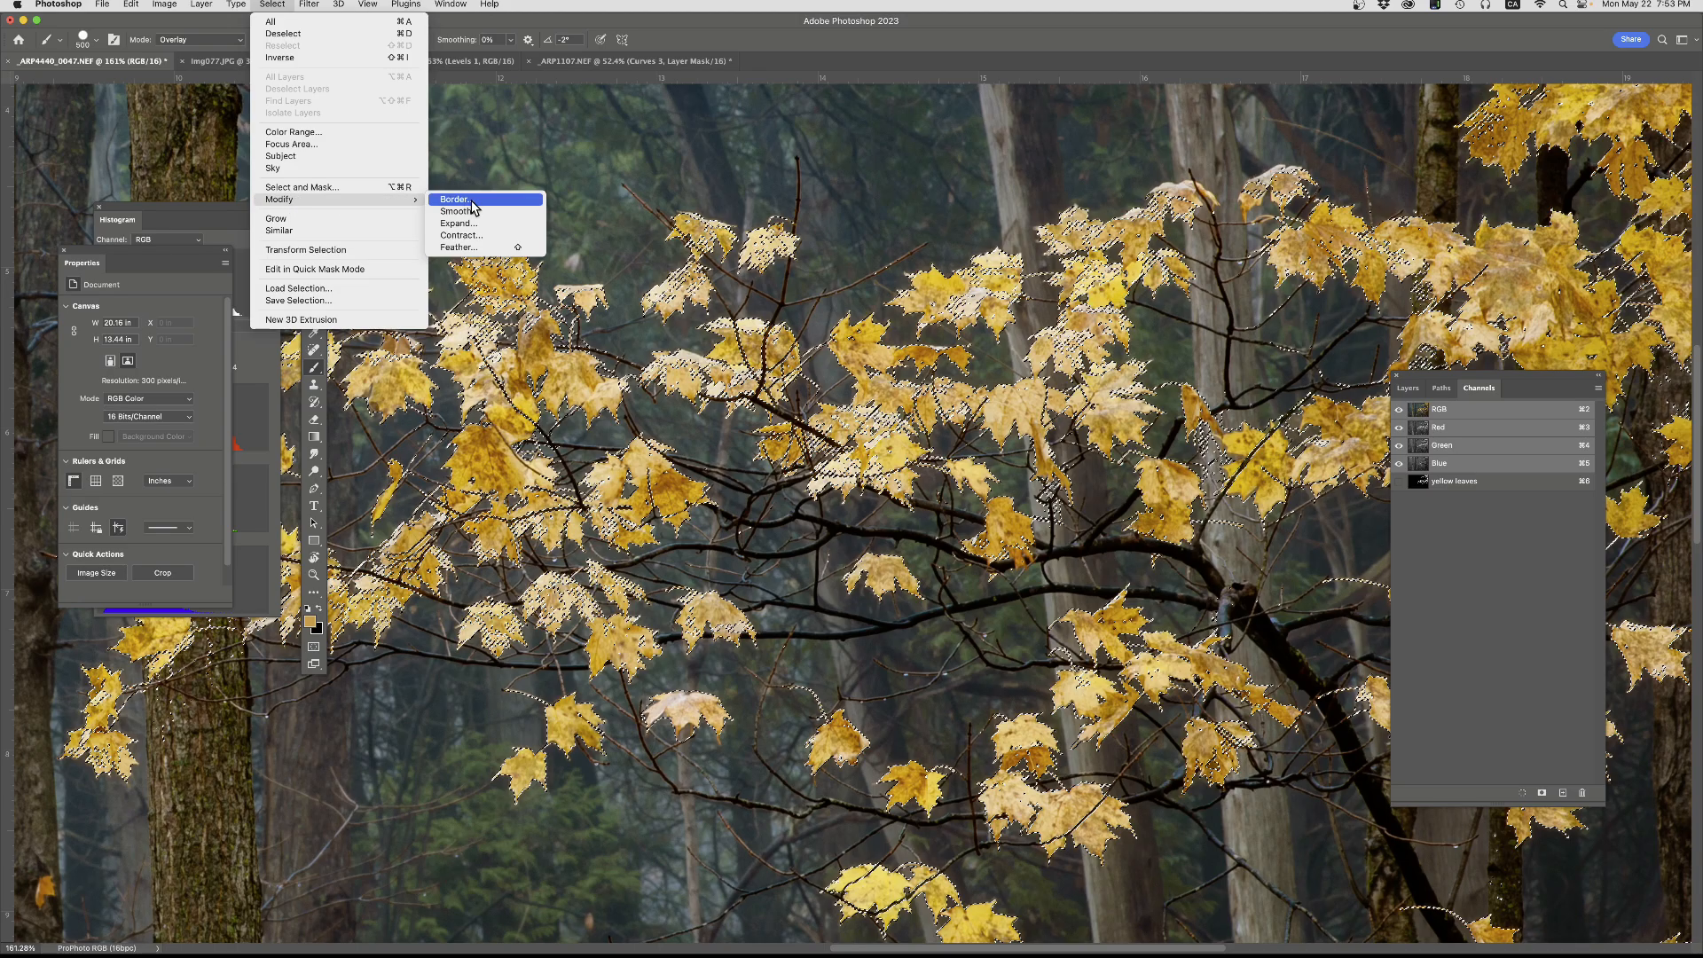
left_click(475, 249)
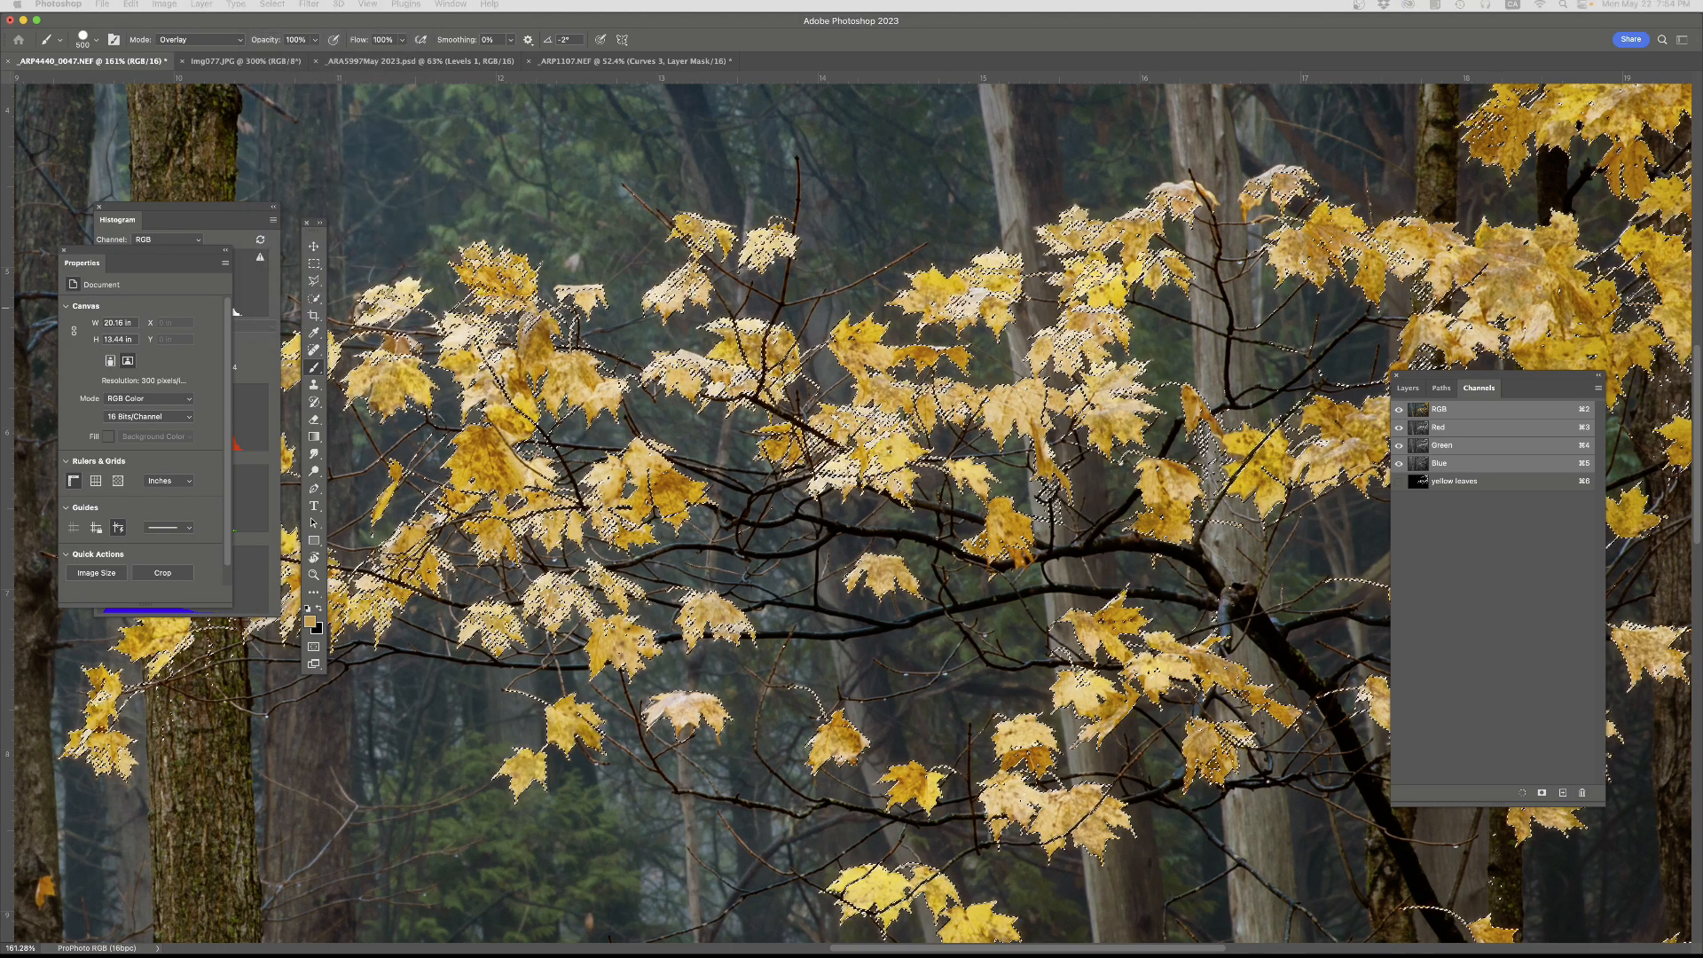
left_click_drag(1152, 217, 892, 153)
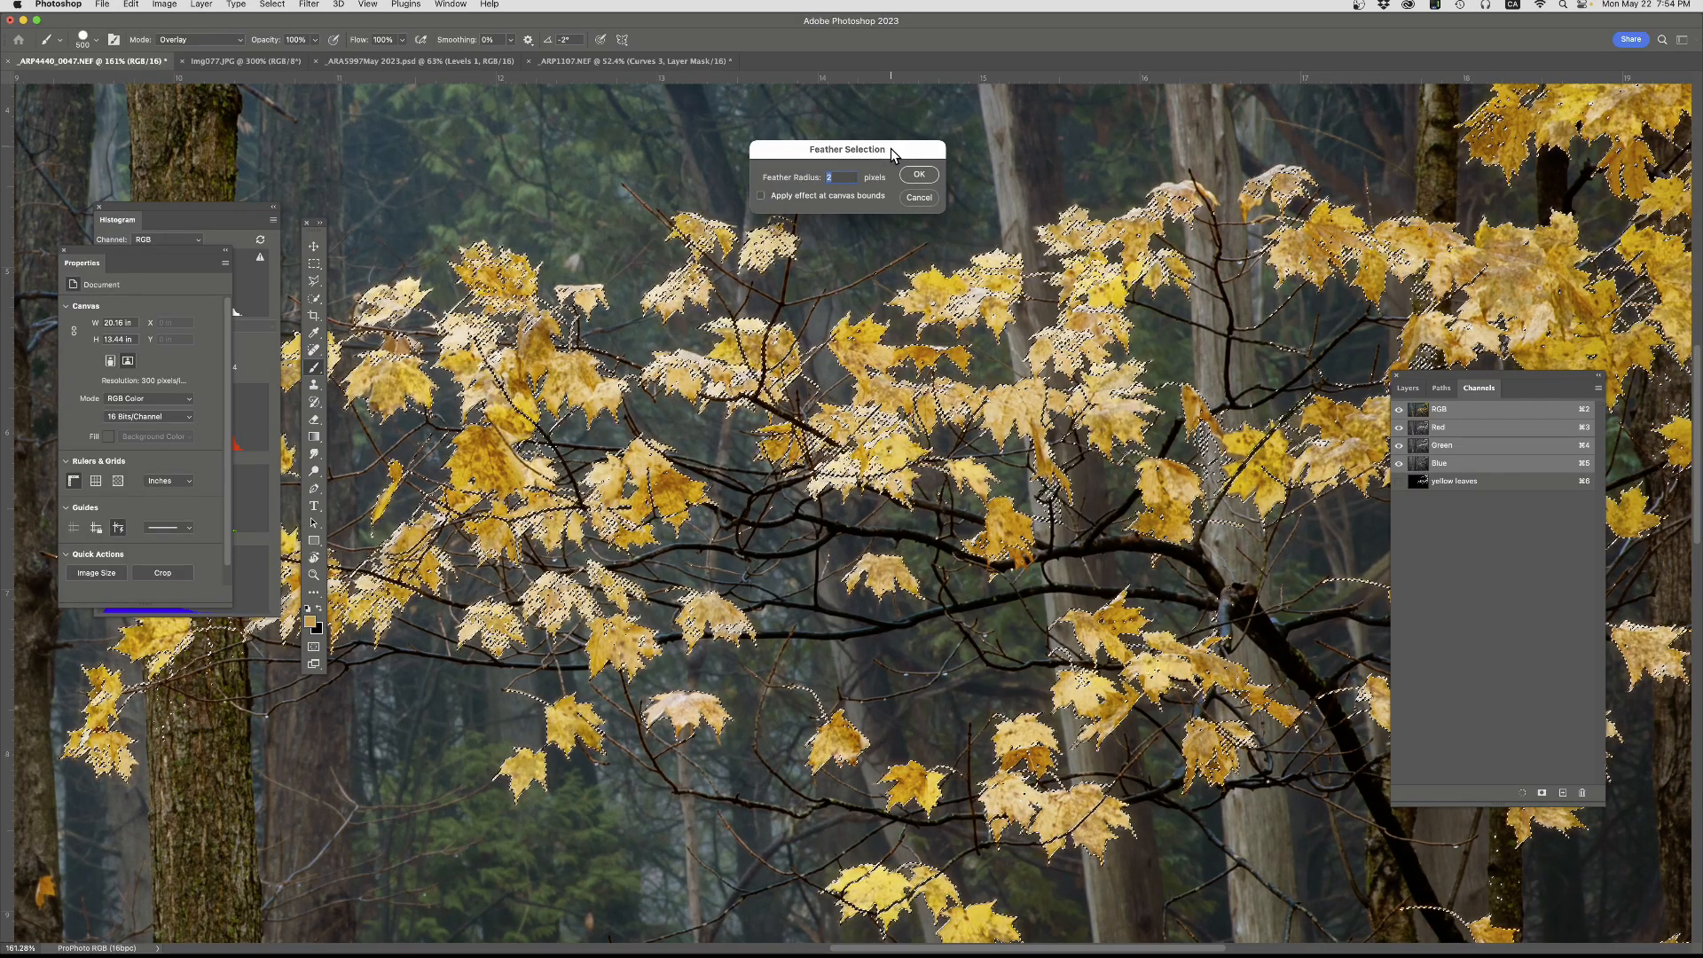
type("3")
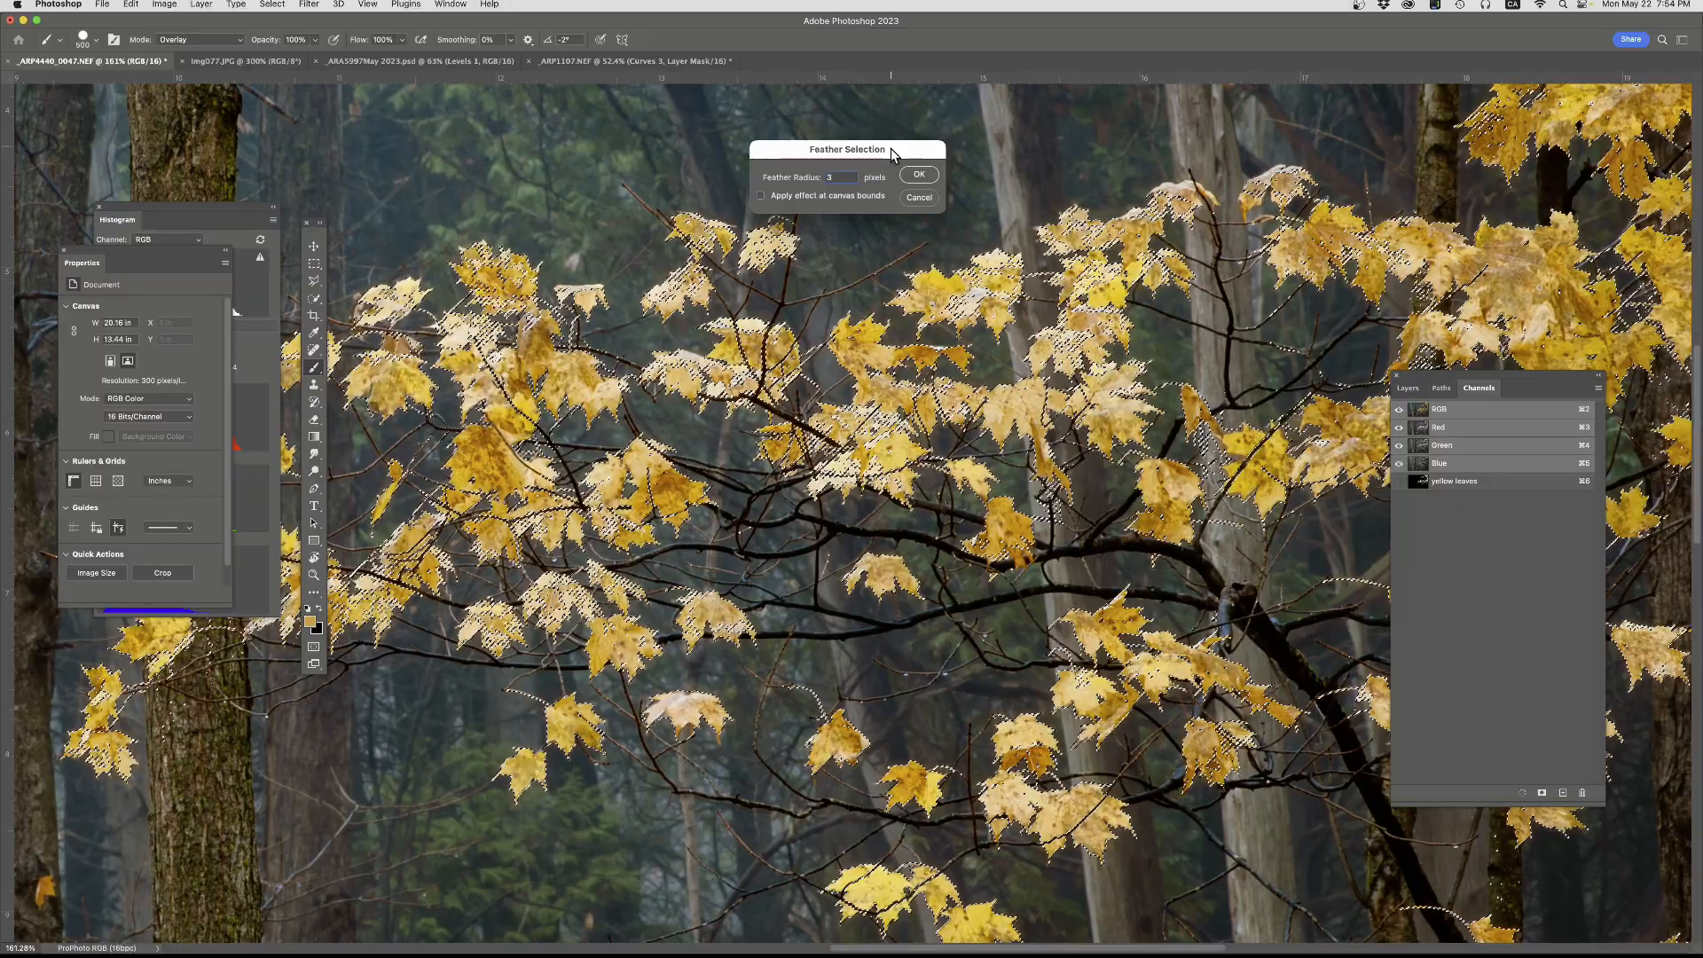
left_click(920, 174)
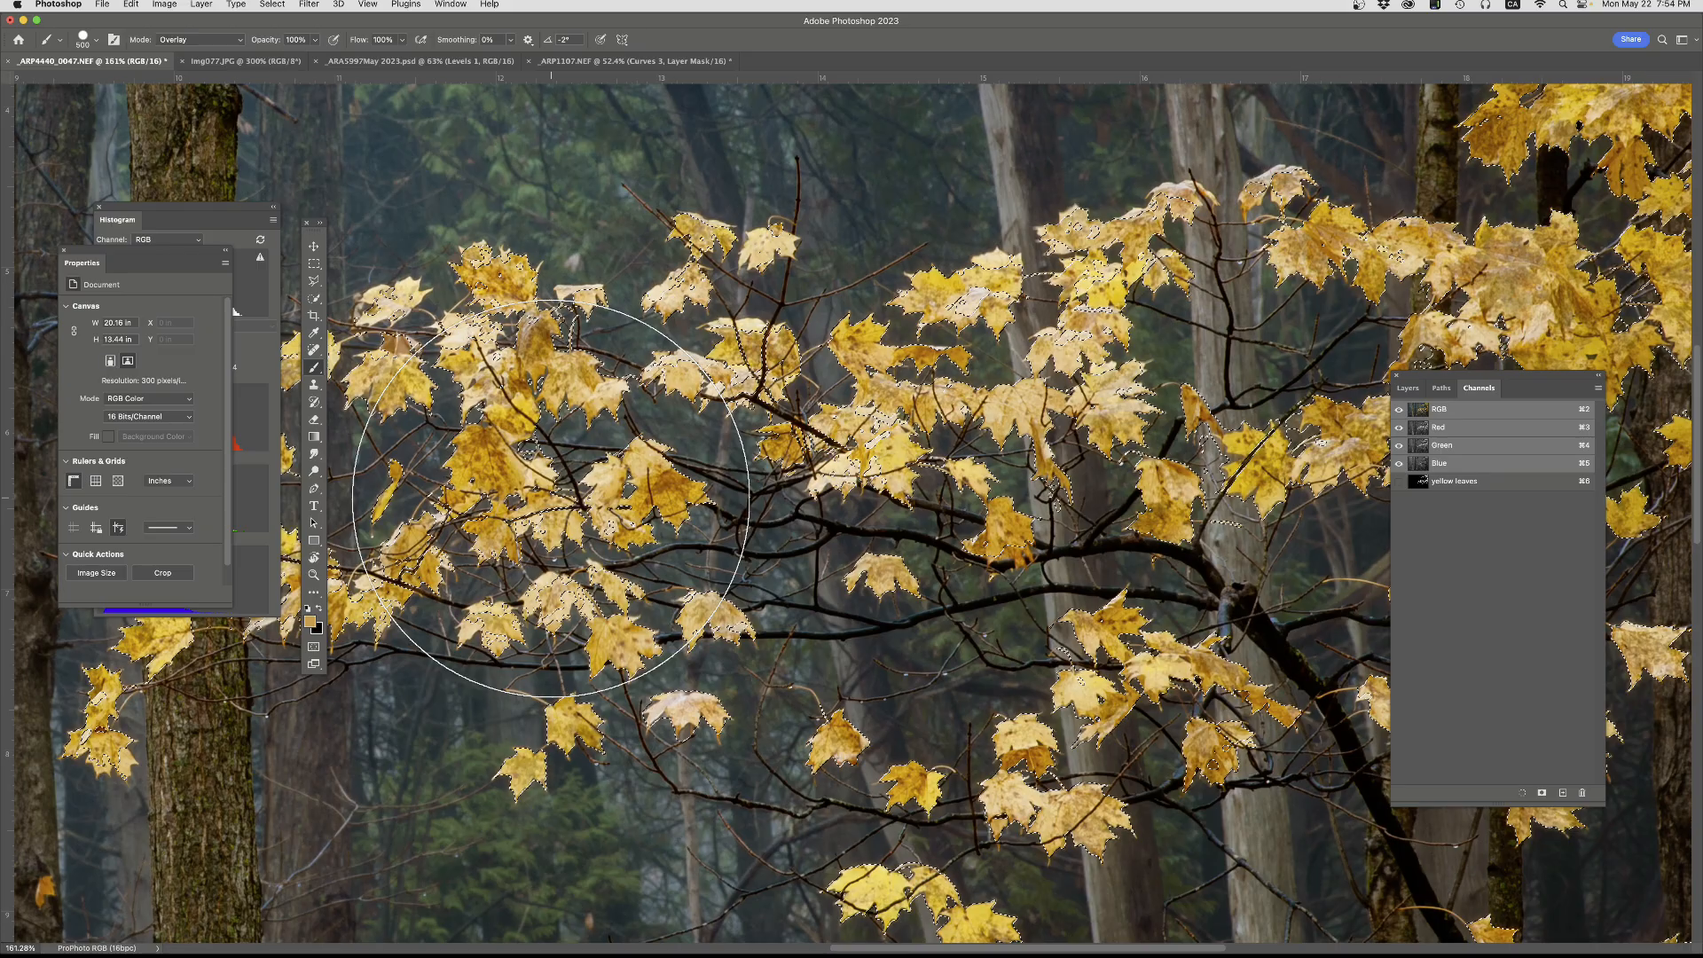
- Show the feathered selection as a Quick Mask, and reduce the Overlay brush to 30 px with white as the painting color
left_click_drag(1049, 424, 674, 492)
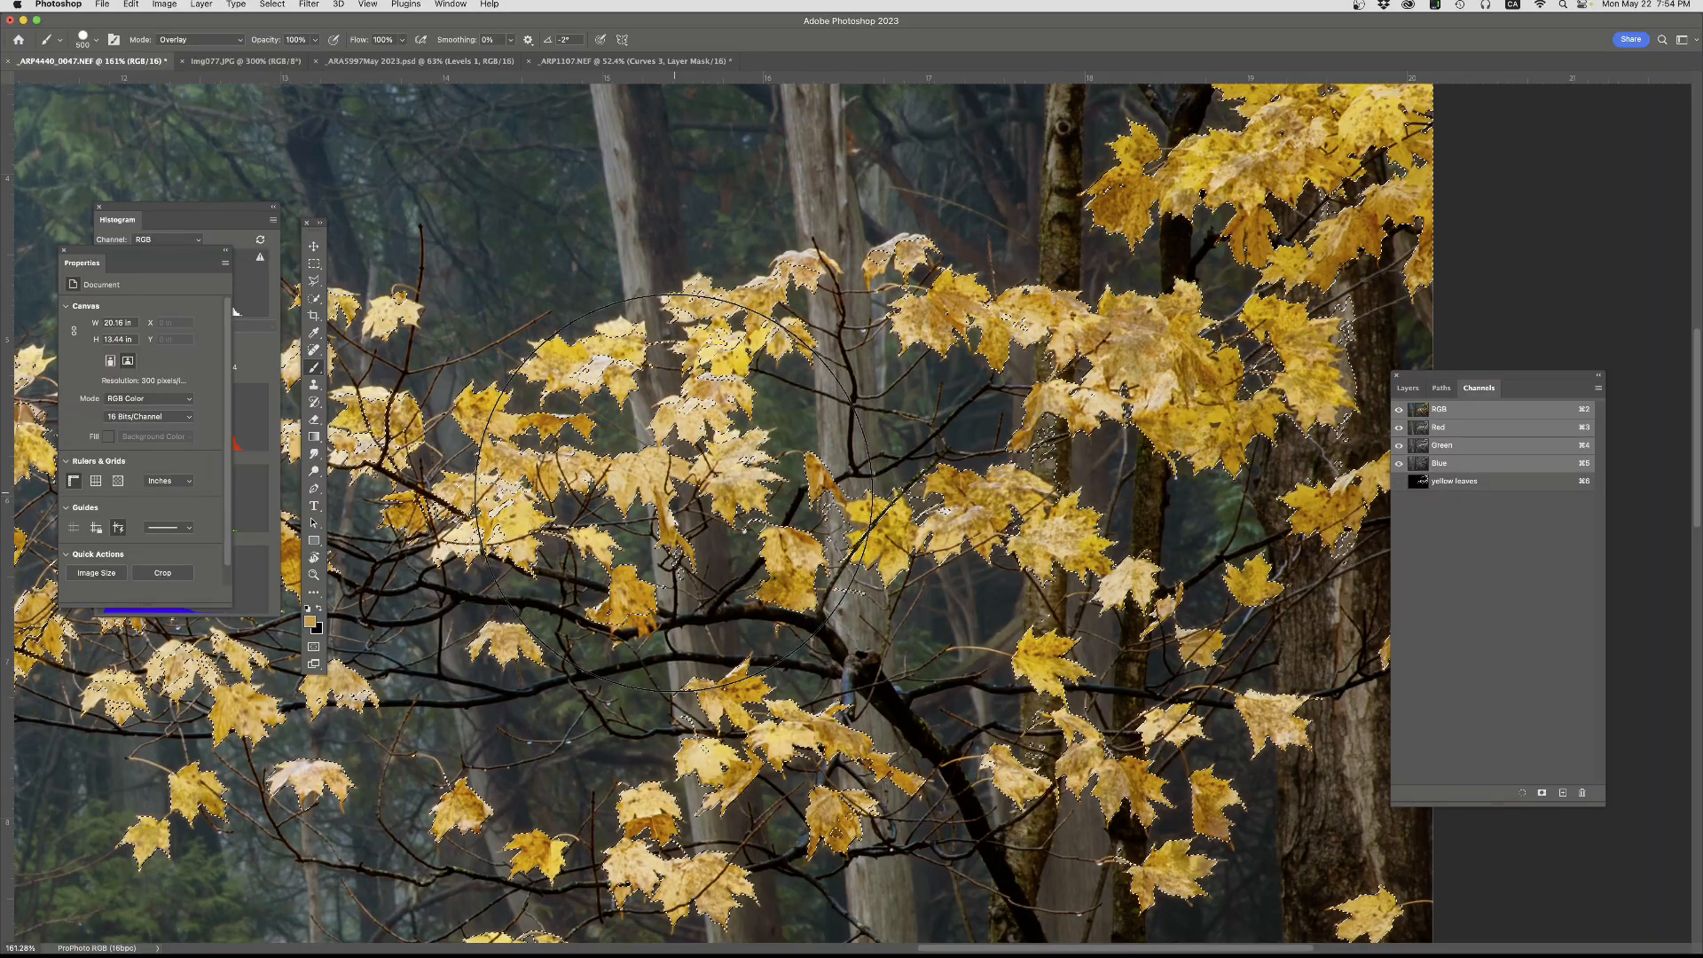
left_click(313, 654)
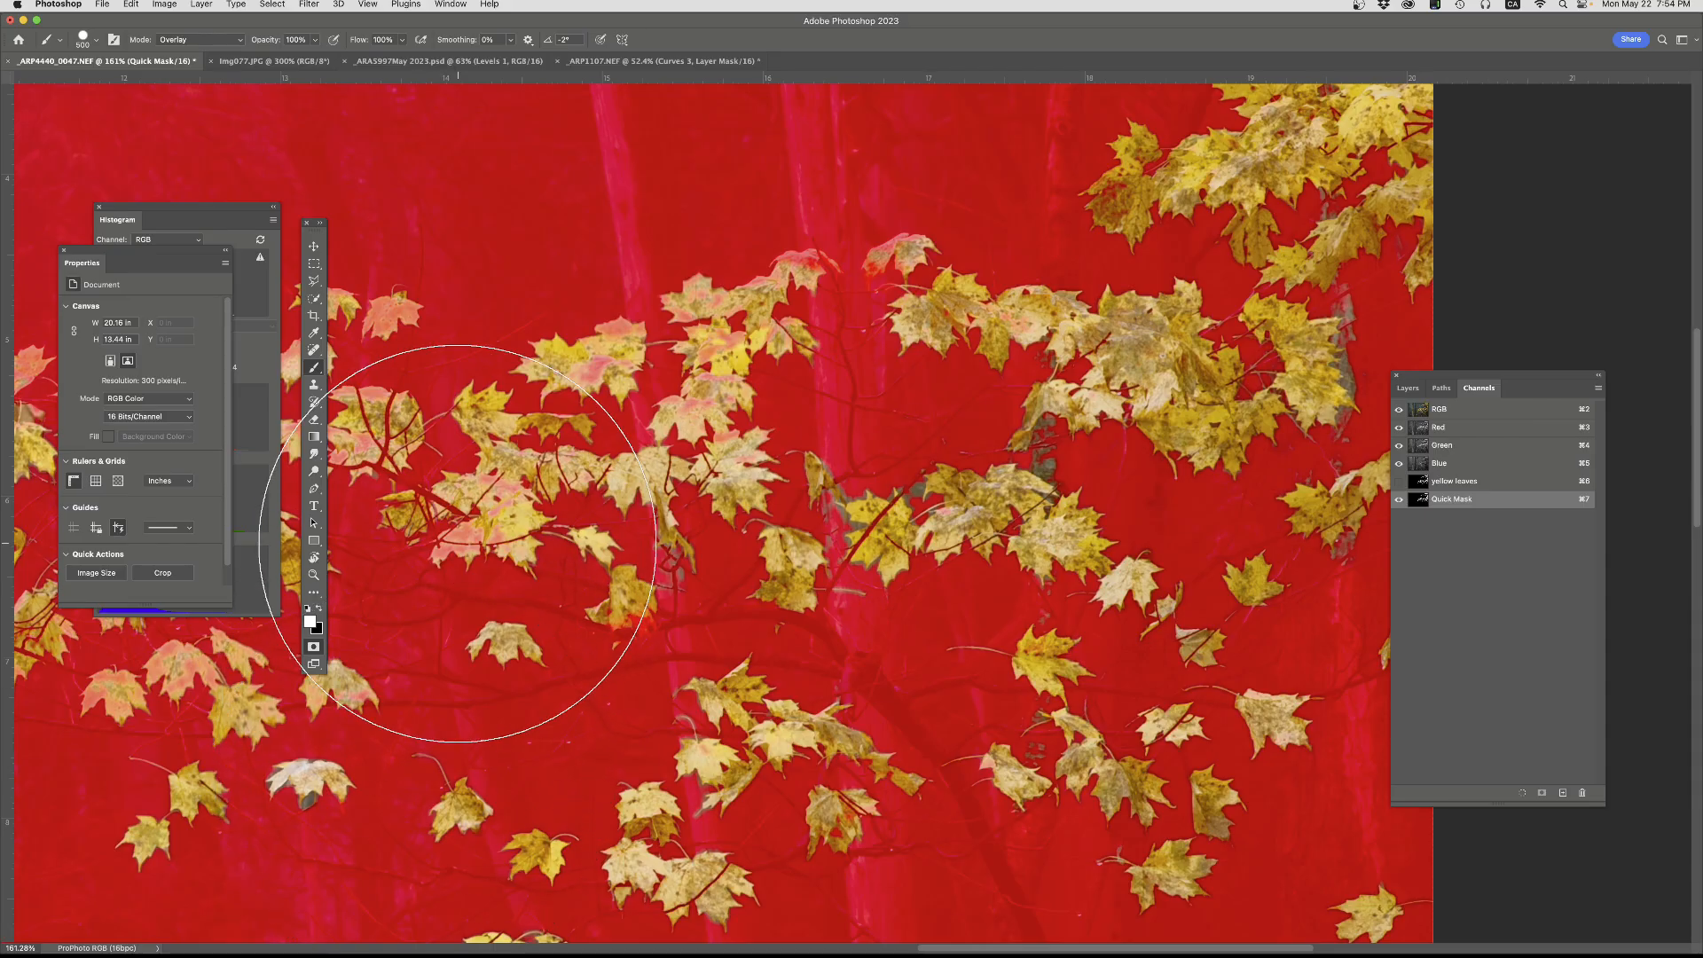
key("bracketleft")
key("bracketleft")
key("bracketleft")
key("bracketleft")
key("bracketleft")
key("bracketleft")
key("bracketleft")
key("bracketleft")
key("bracketleft")
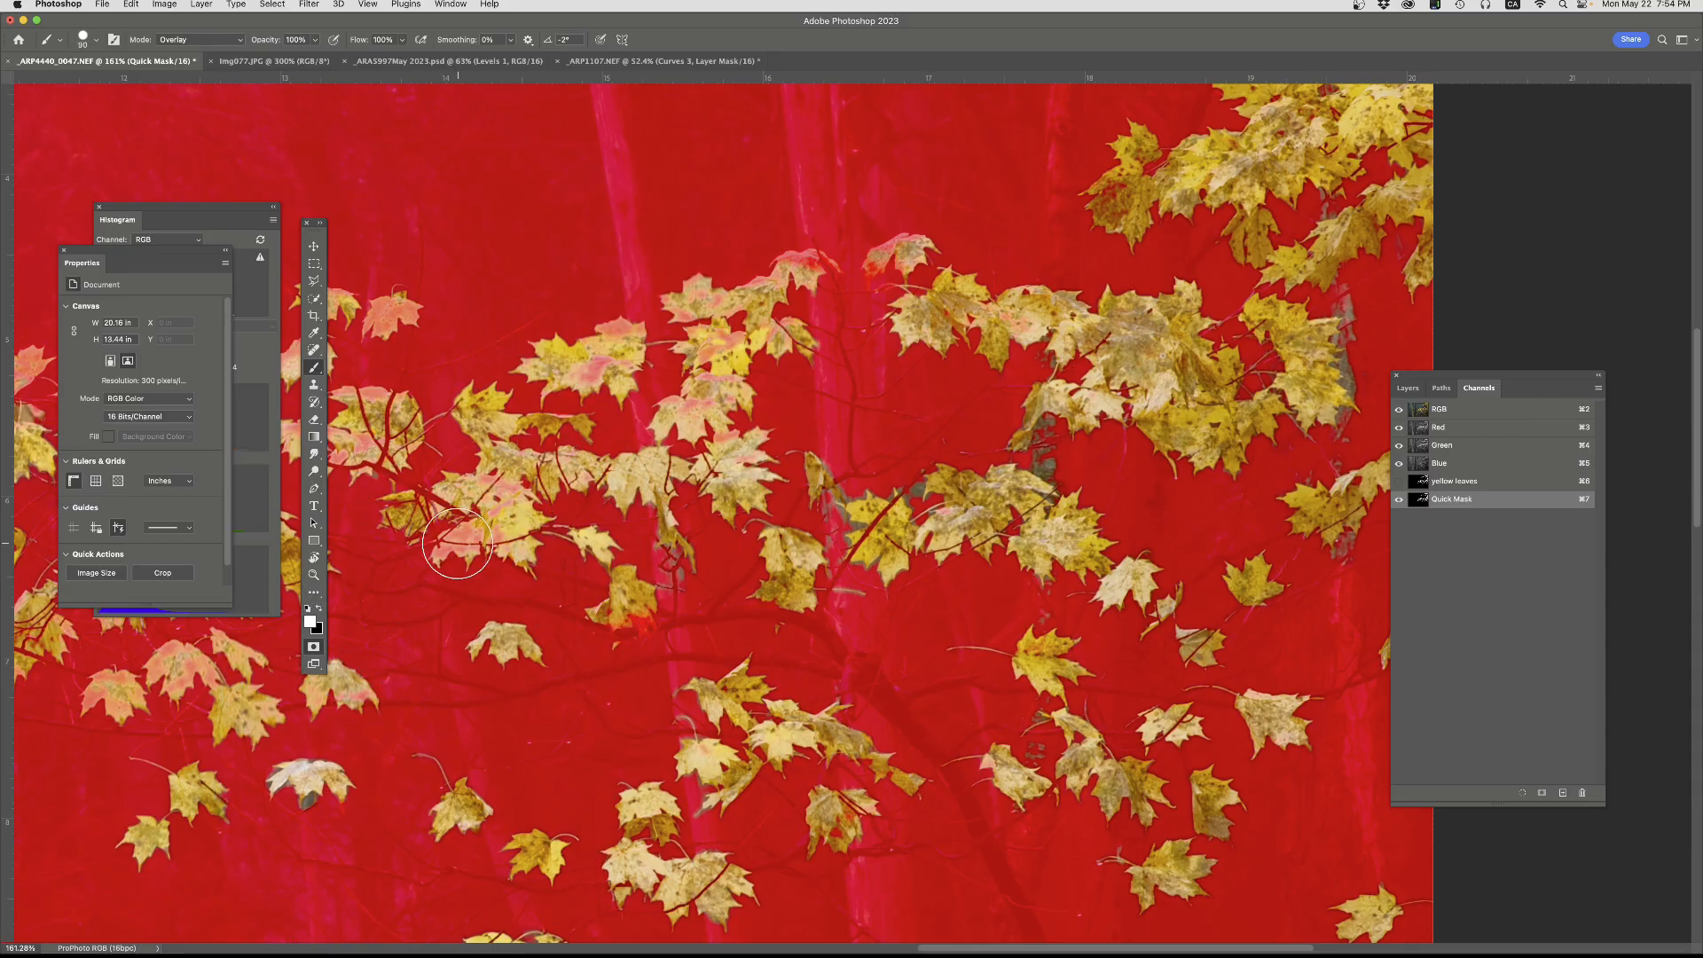
key("bracketleft")
key("bracketleft")
key("bracketleft")
key("bracketleft")
key("bracketleft")
key("bracketleft")
left_click(205, 42)
left_click(204, 41)
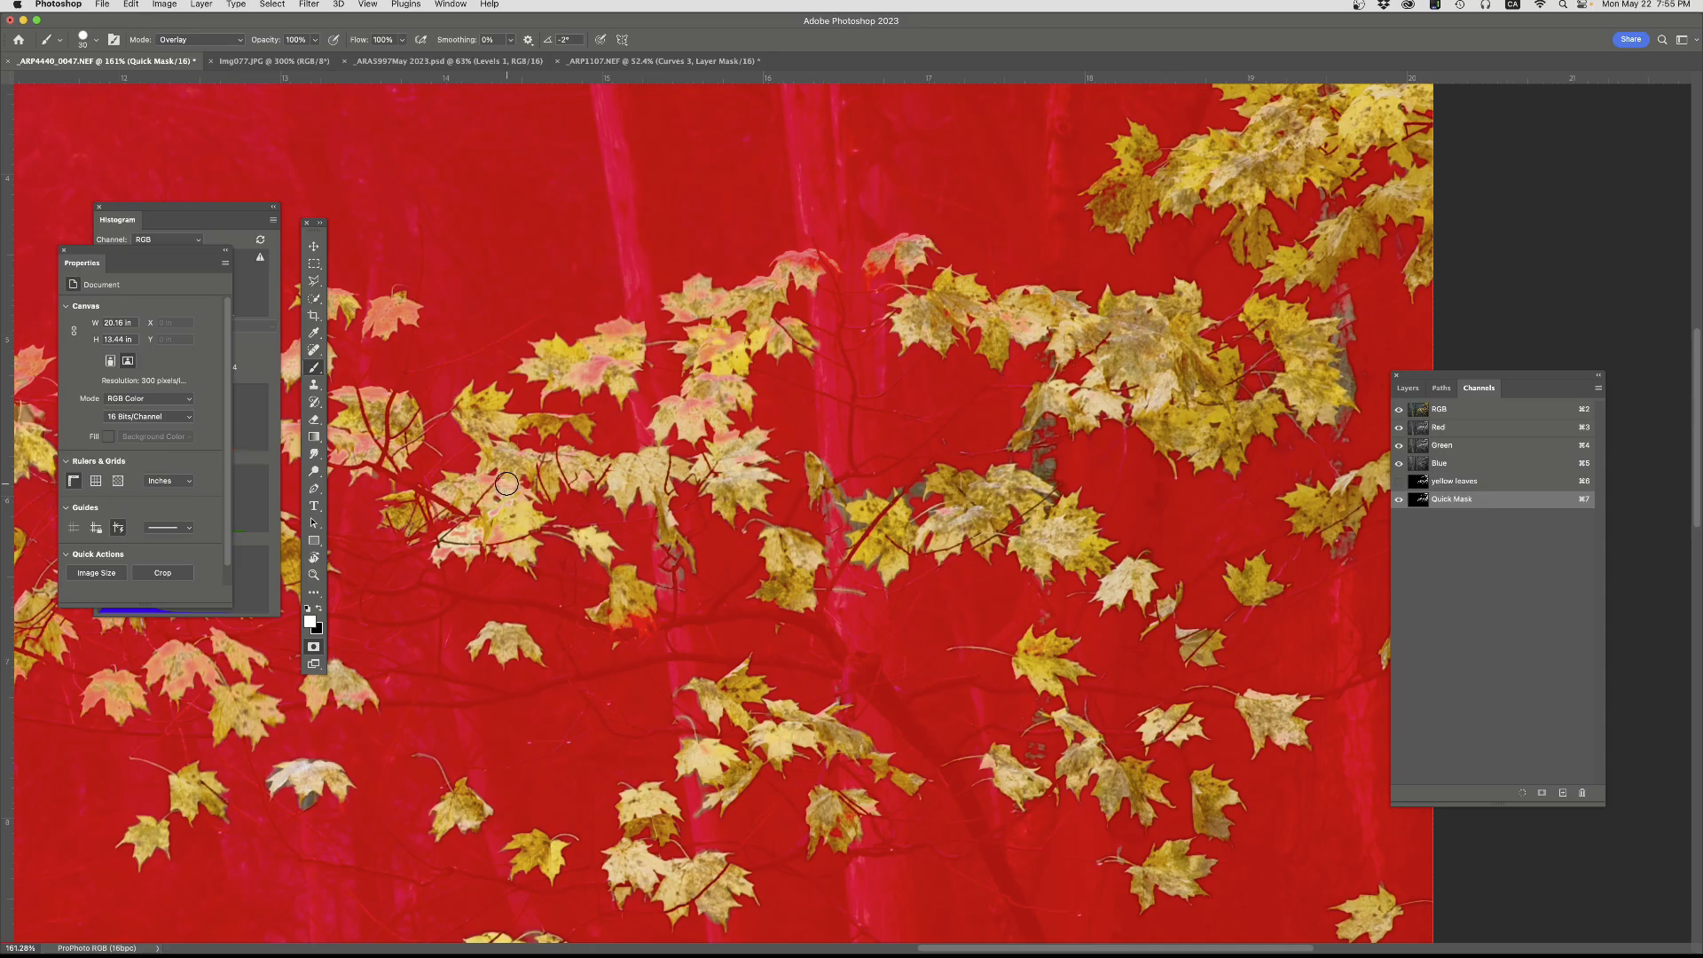
- Paint white over the red-tinted leaves in the upper middle of the main branch in the Quick Mask
left_click_drag(509, 486, 482, 479)
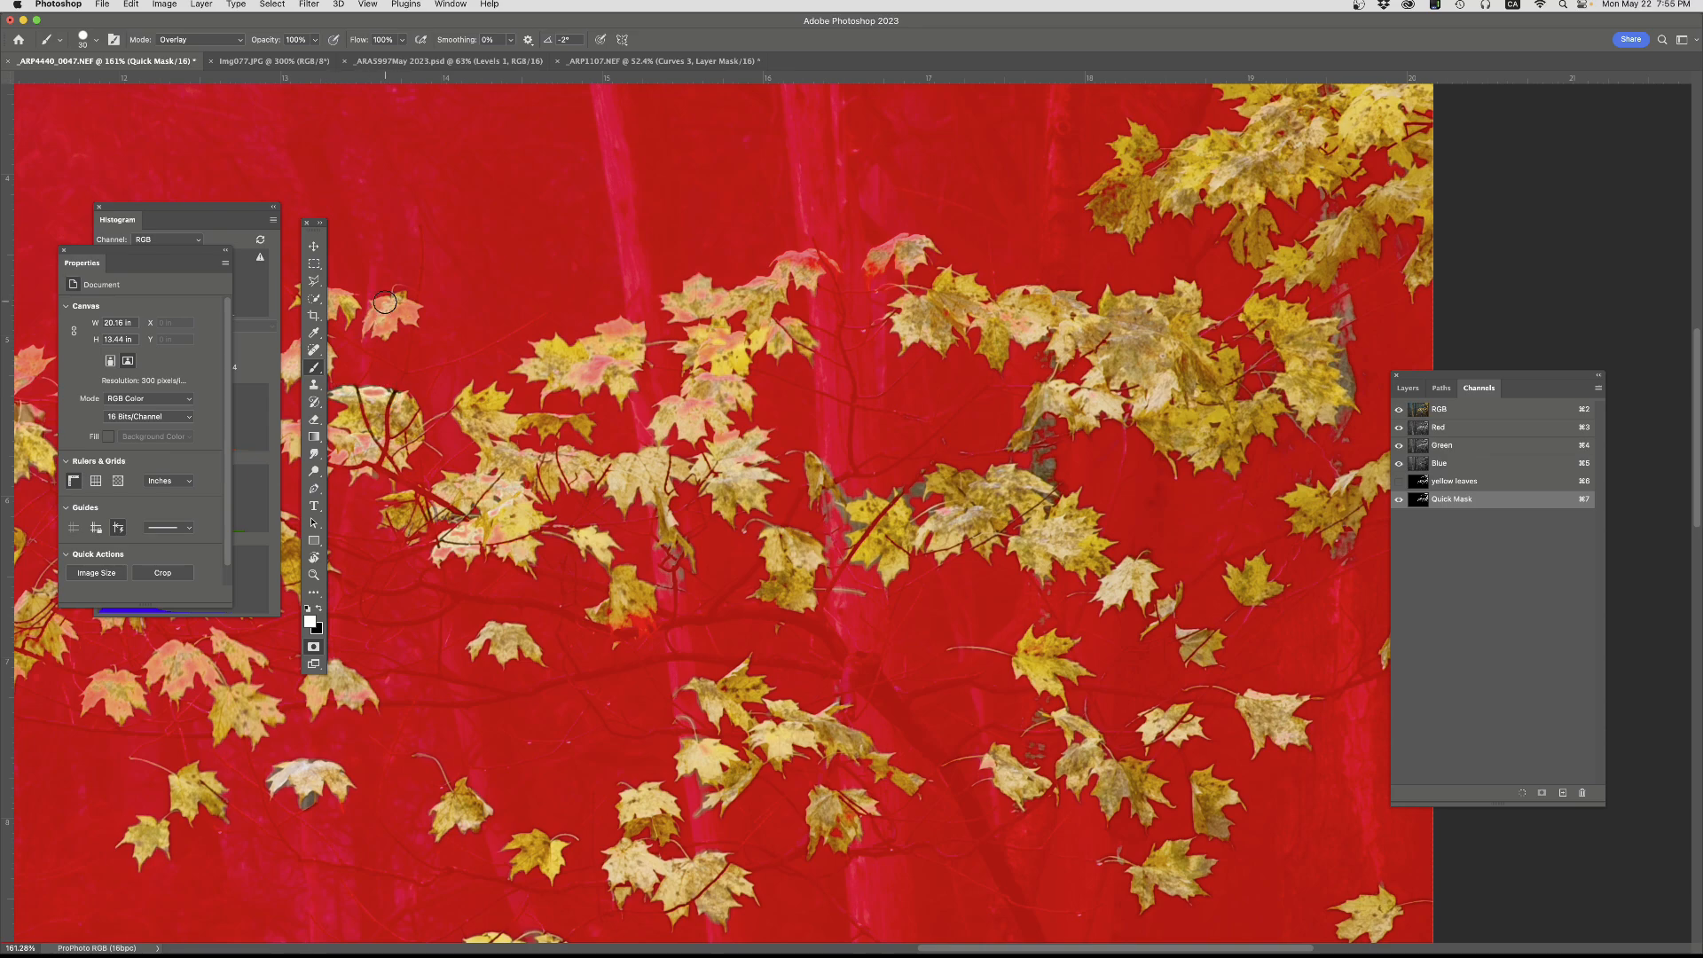
mouse_move(381, 309)
left_mouse_down()
mouse_move(414, 311)
mouse_move(369, 328)
mouse_move(383, 300)
left_mouse_up()
left_click_drag(578, 376, 625, 328)
left_click_drag(736, 335, 703, 391)
- Enlarge the brush to 60 px and paint white over the tinted leaves on the lower left of the branch
left_click_drag(948, 593, 1266, 324)
key("bracketright")
key("bracketright")
key("bracketright")
key("bracketright")
key("bracketright")
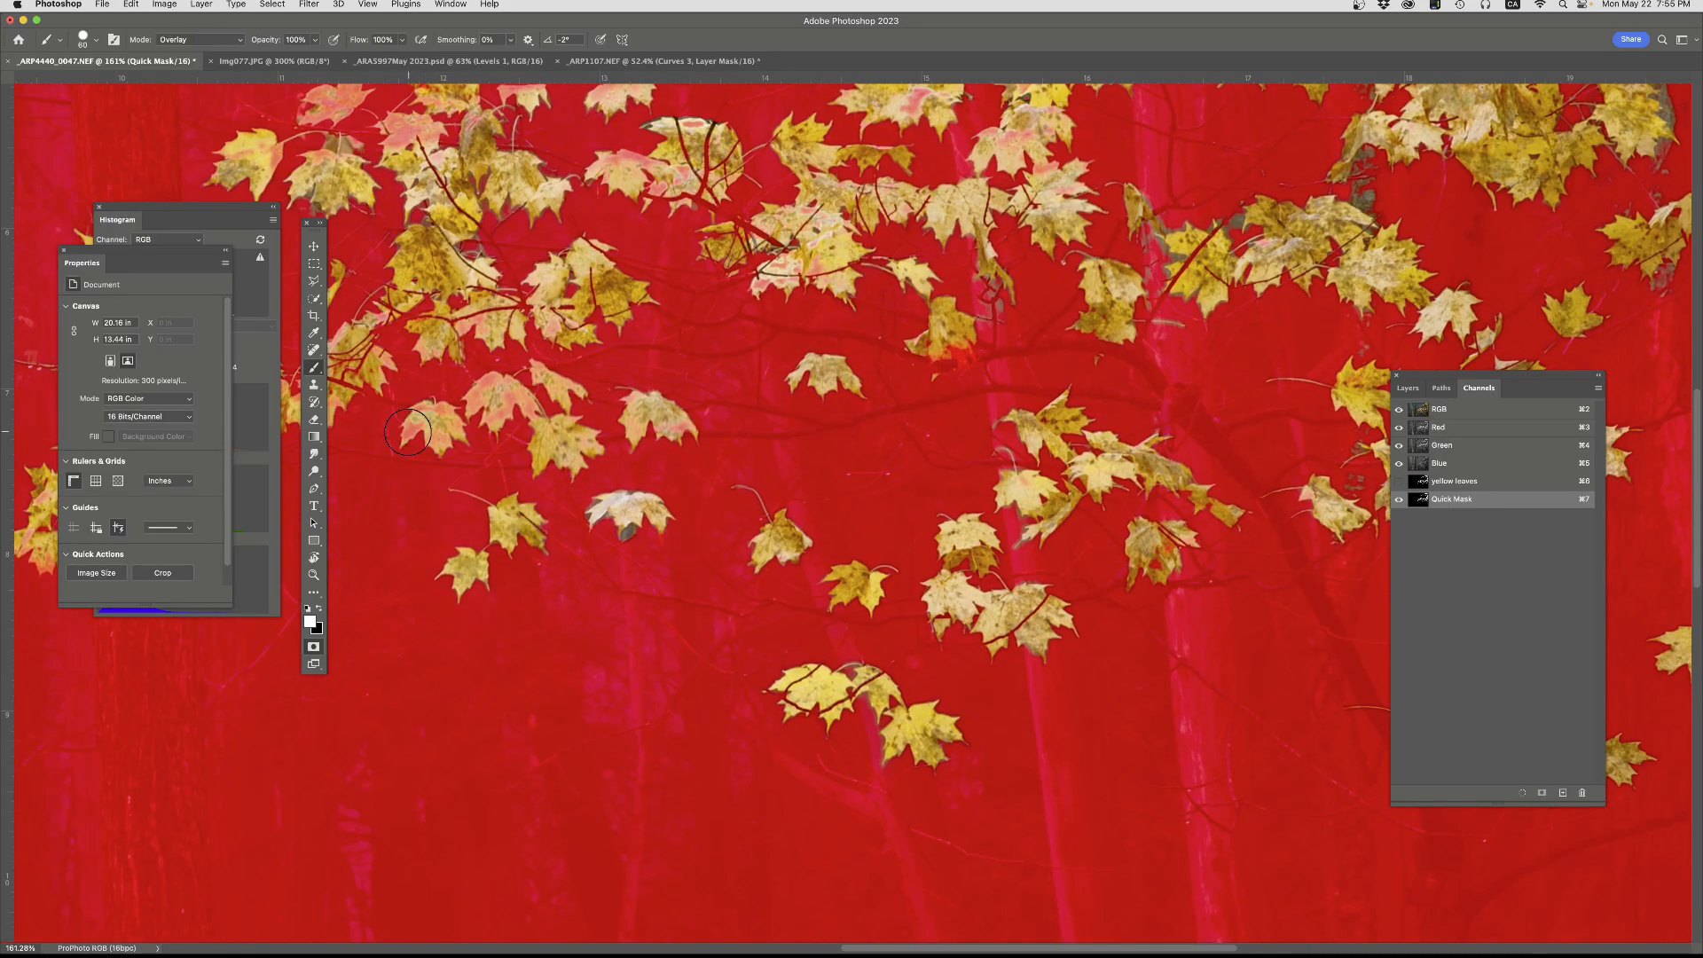
left_click_drag(420, 431, 530, 390)
left_click_drag(451, 347, 734, 408)
left_click_drag(609, 443, 550, 456)
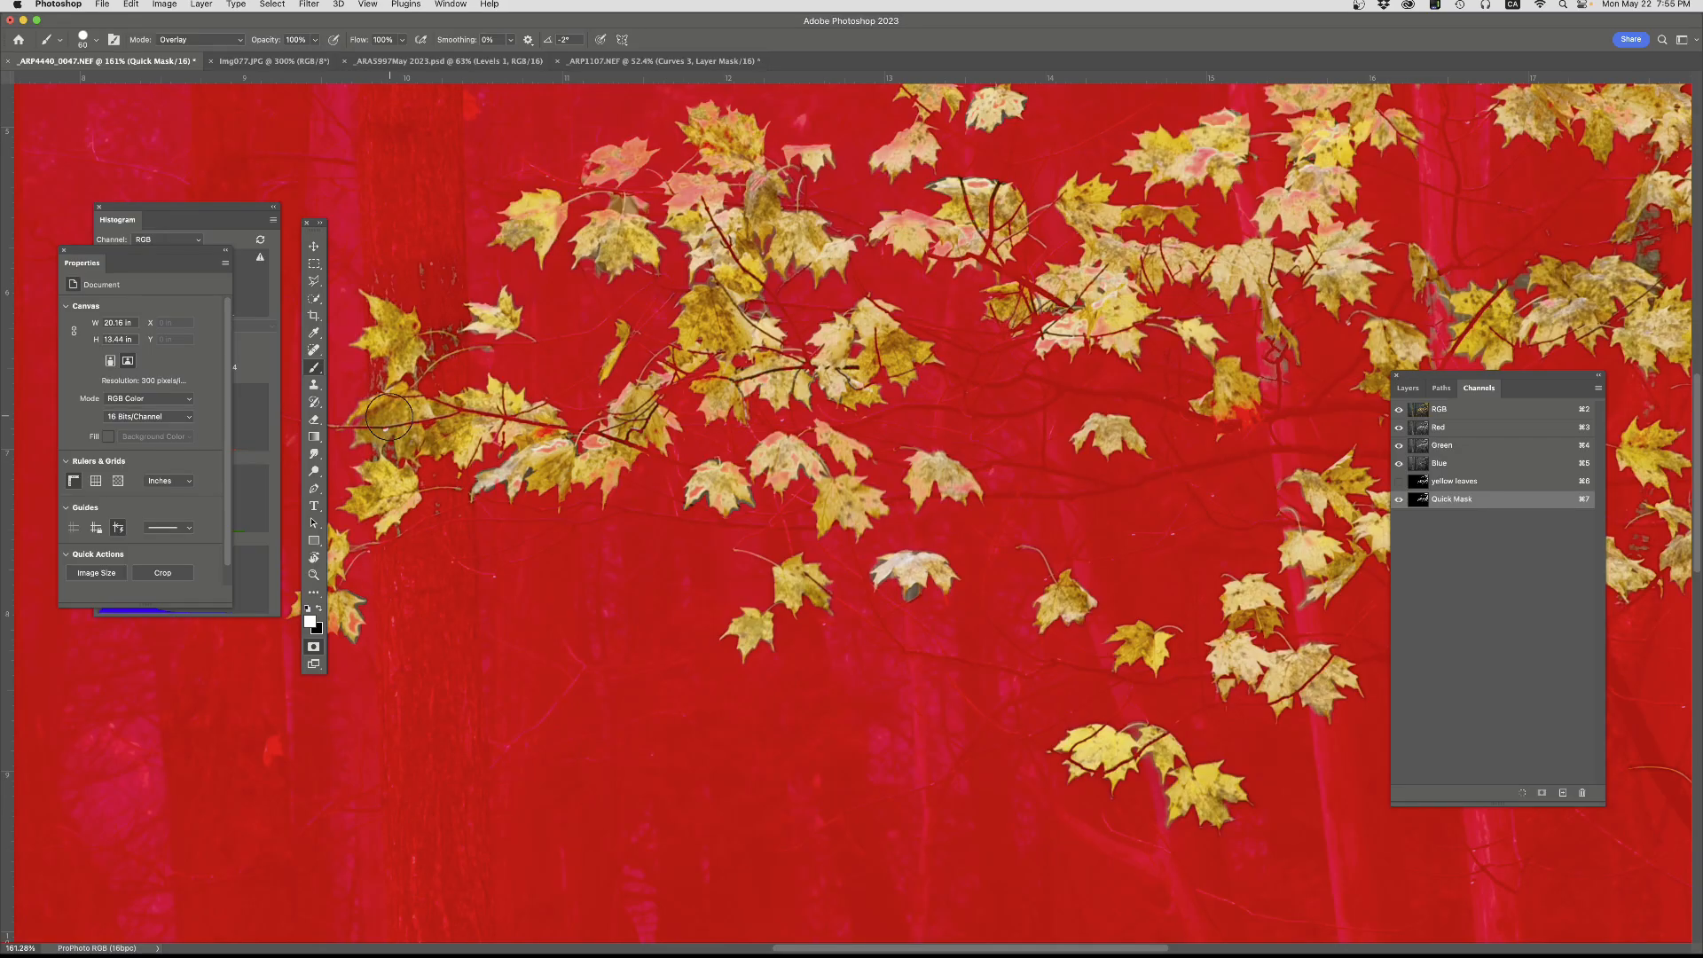
- Paint white over the tinted leaves along the left and central parts of the main branch
mouse_move(608, 222)
left_mouse_down()
mouse_move(568, 201)
mouse_move(625, 167)
mouse_move(705, 190)
mouse_move(798, 164)
mouse_move(841, 462)
left_mouse_up()
left_click_drag(891, 150, 758, 319)
left_click_drag(787, 264, 782, 394)
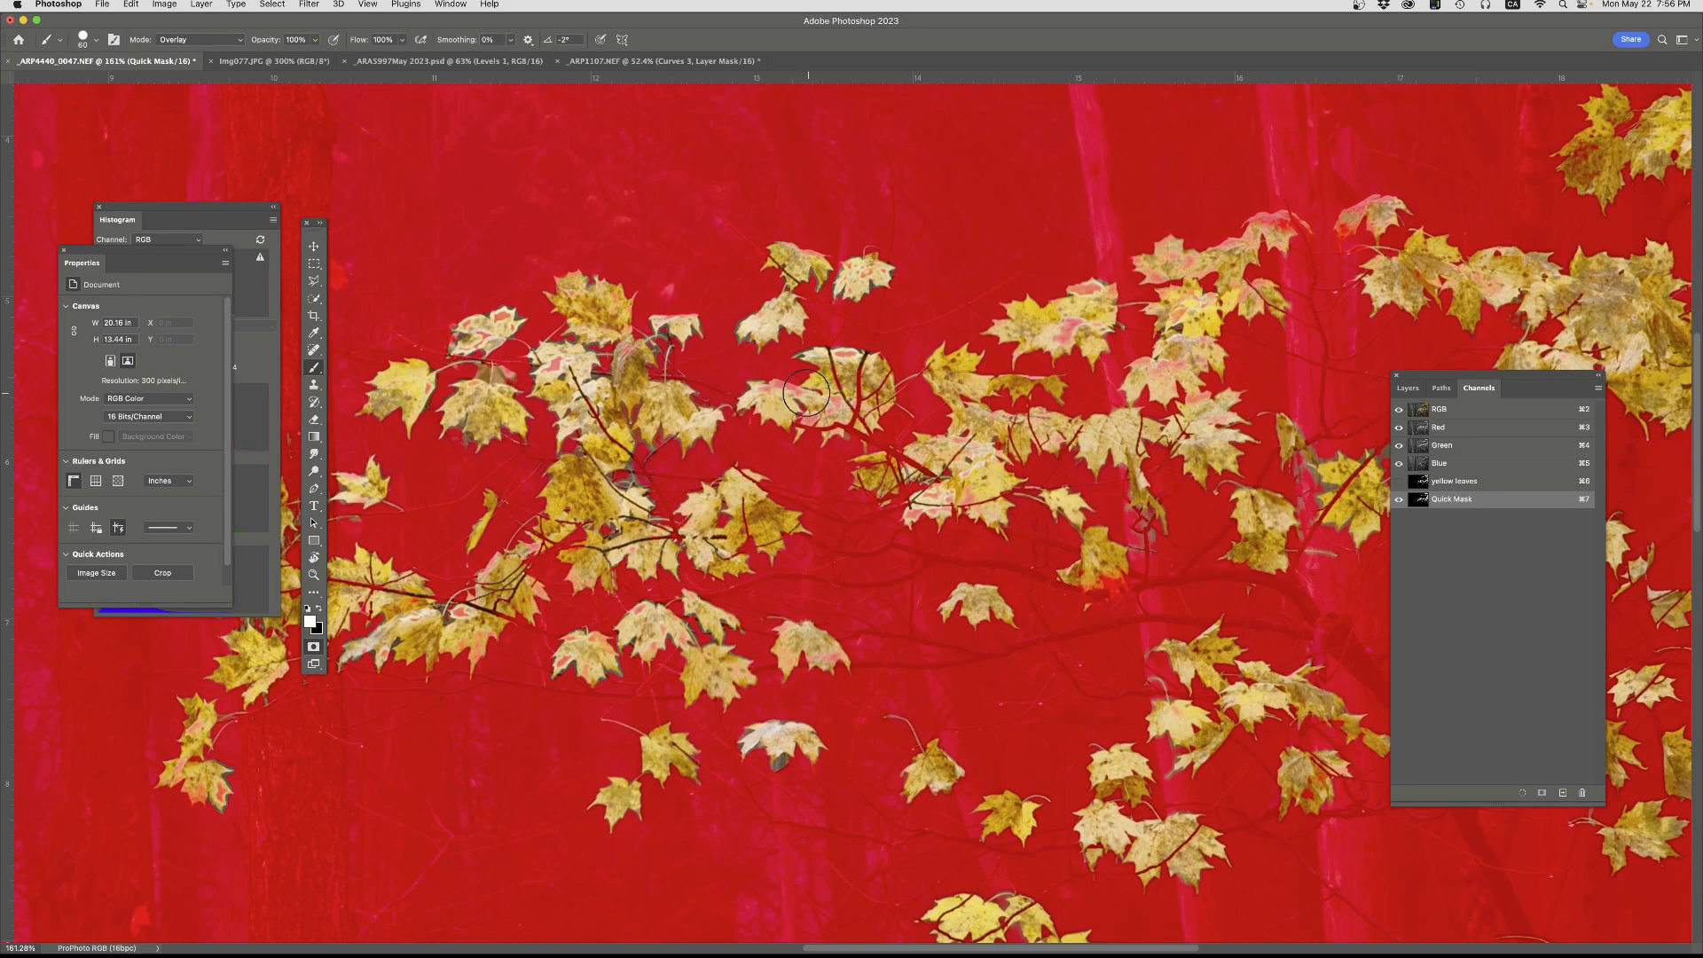
mouse_move(971, 490)
left_mouse_down()
mouse_move(1077, 303)
mouse_move(1288, 229)
mouse_move(1386, 218)
mouse_move(925, 287)
left_mouse_up()
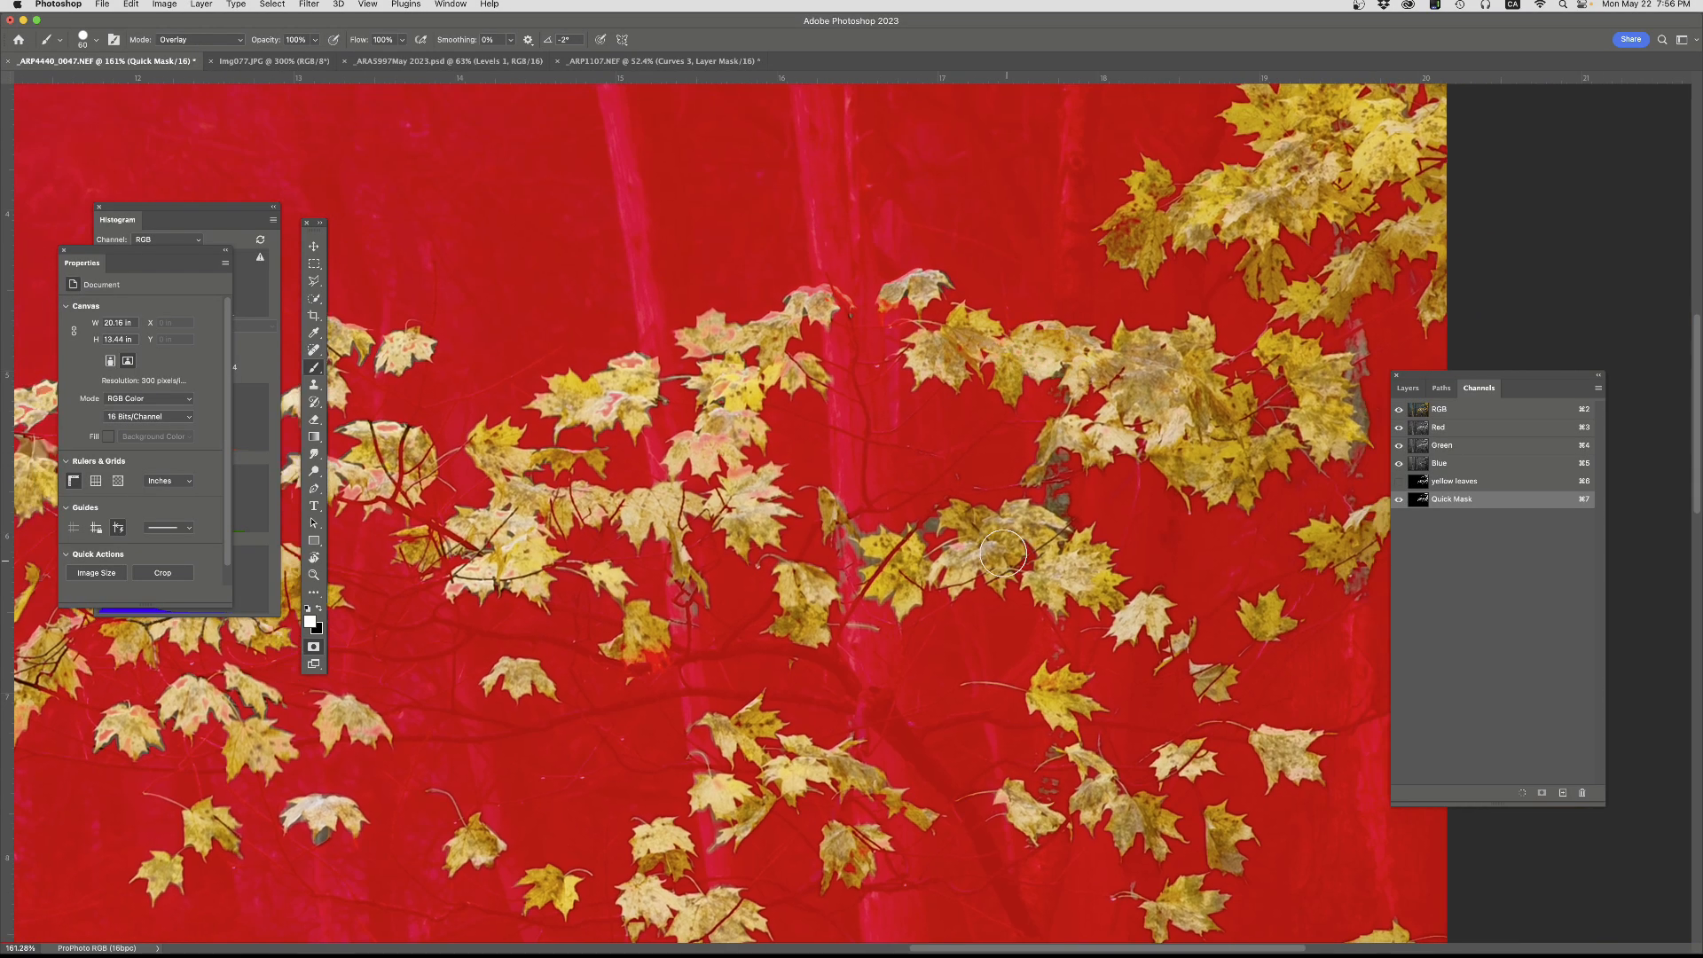
- Paint white with a larger brush over the tinted leaves on the upper-right branch in the Quick Mask
mouse_move(1360, 131)
left_mouse_down()
mouse_move(1104, 186)
mouse_move(836, 447)
left_mouse_up()
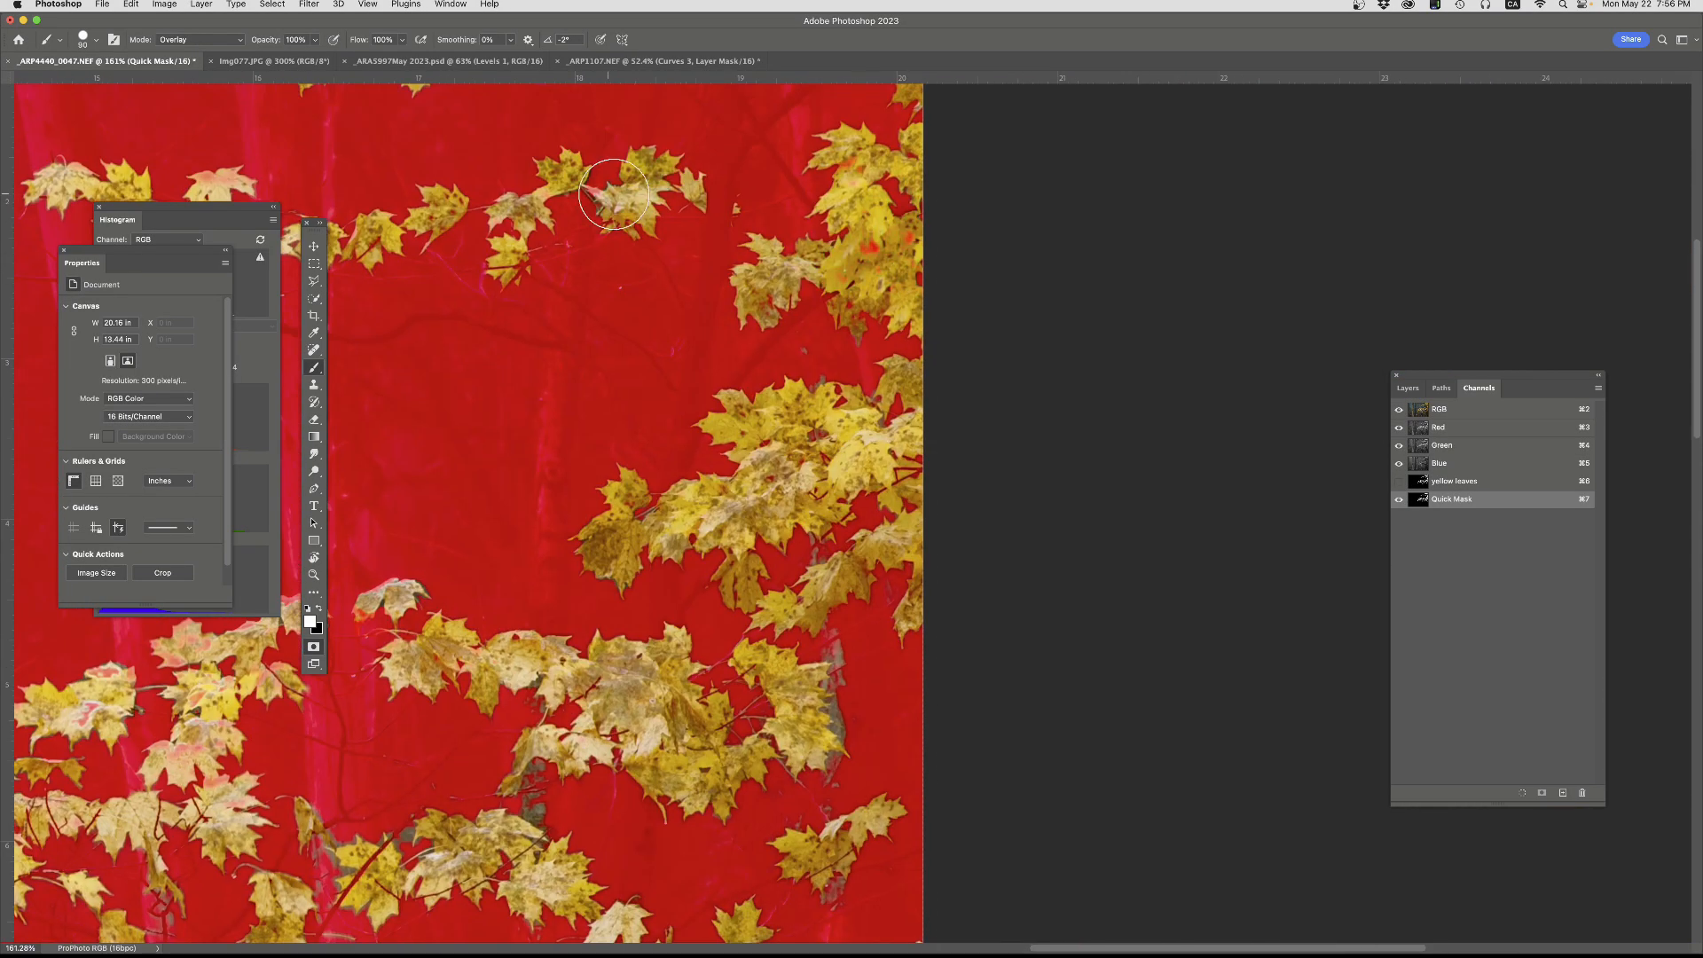
left_click_drag(430, 213, 694, 217)
mouse_move(492, 160)
left_mouse_down()
mouse_move(466, 200)
mouse_move(743, 217)
left_mouse_up()
mouse_move(448, 266)
left_mouse_down()
mouse_move(424, 266)
mouse_move(806, 109)
left_mouse_up()
left_click(734, 213)
left_click(601, 155)
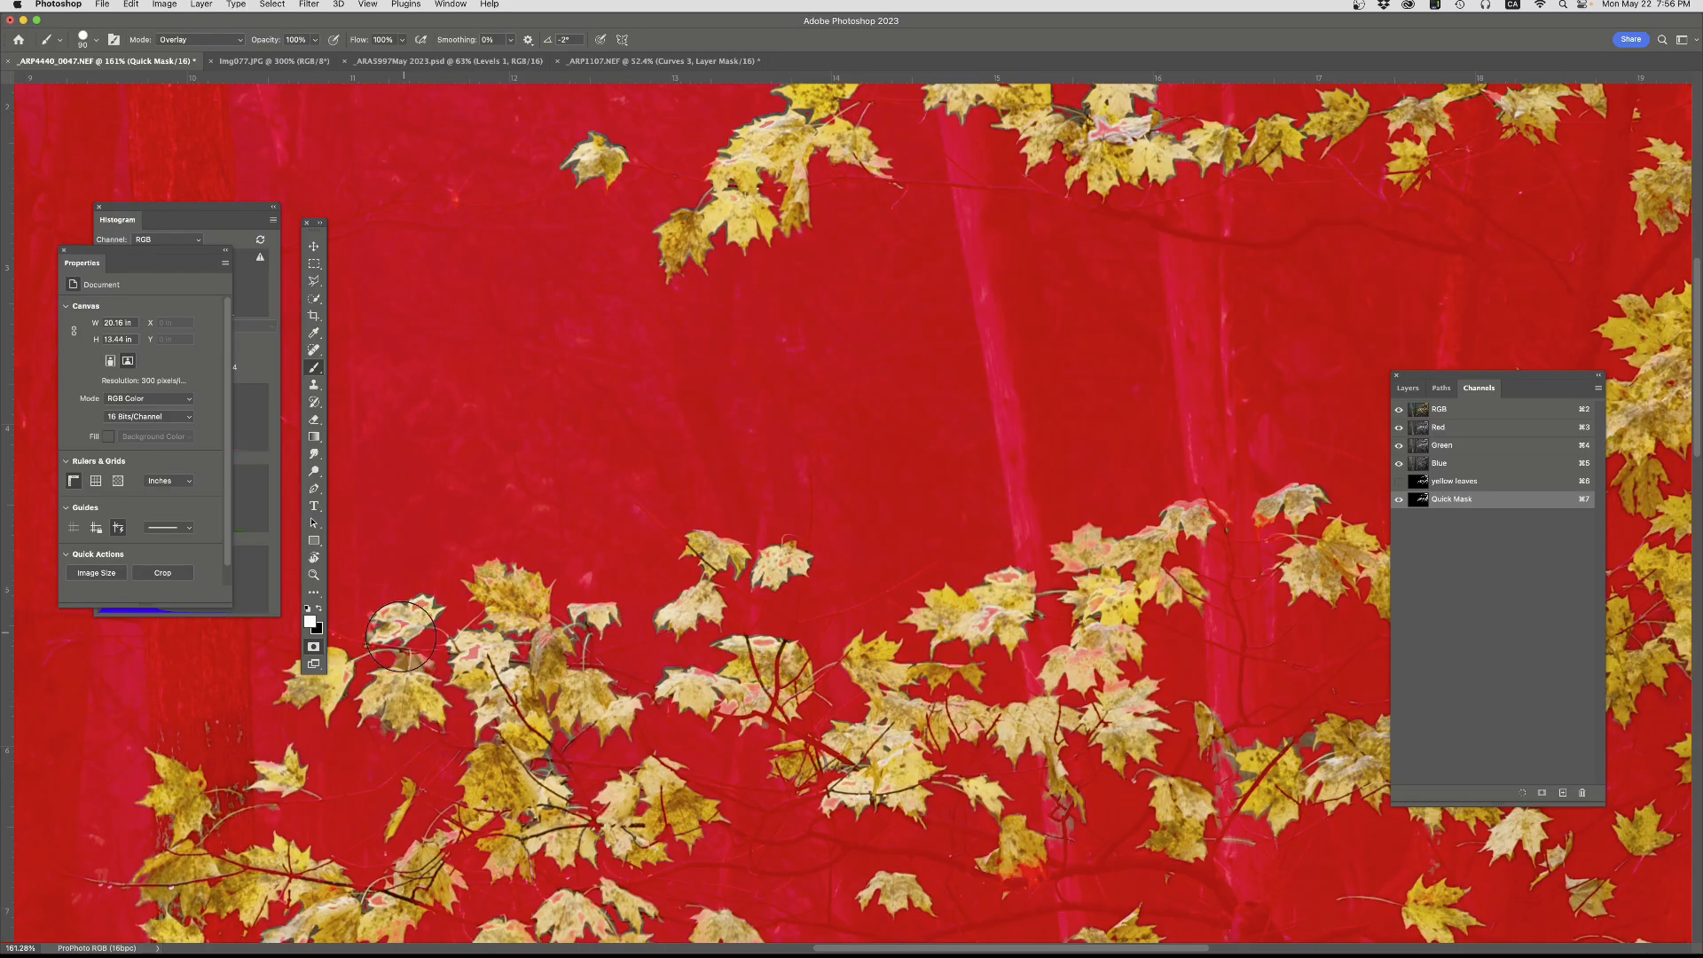
- Touch up the remaining tinted leaves on the main branch with white, and turn the Quick Mask back into a selection
left_click_drag(434, 699, 756, 456)
left_click_drag(1000, 670, 768, 277)
left_click_drag(1286, 354, 543, 309)
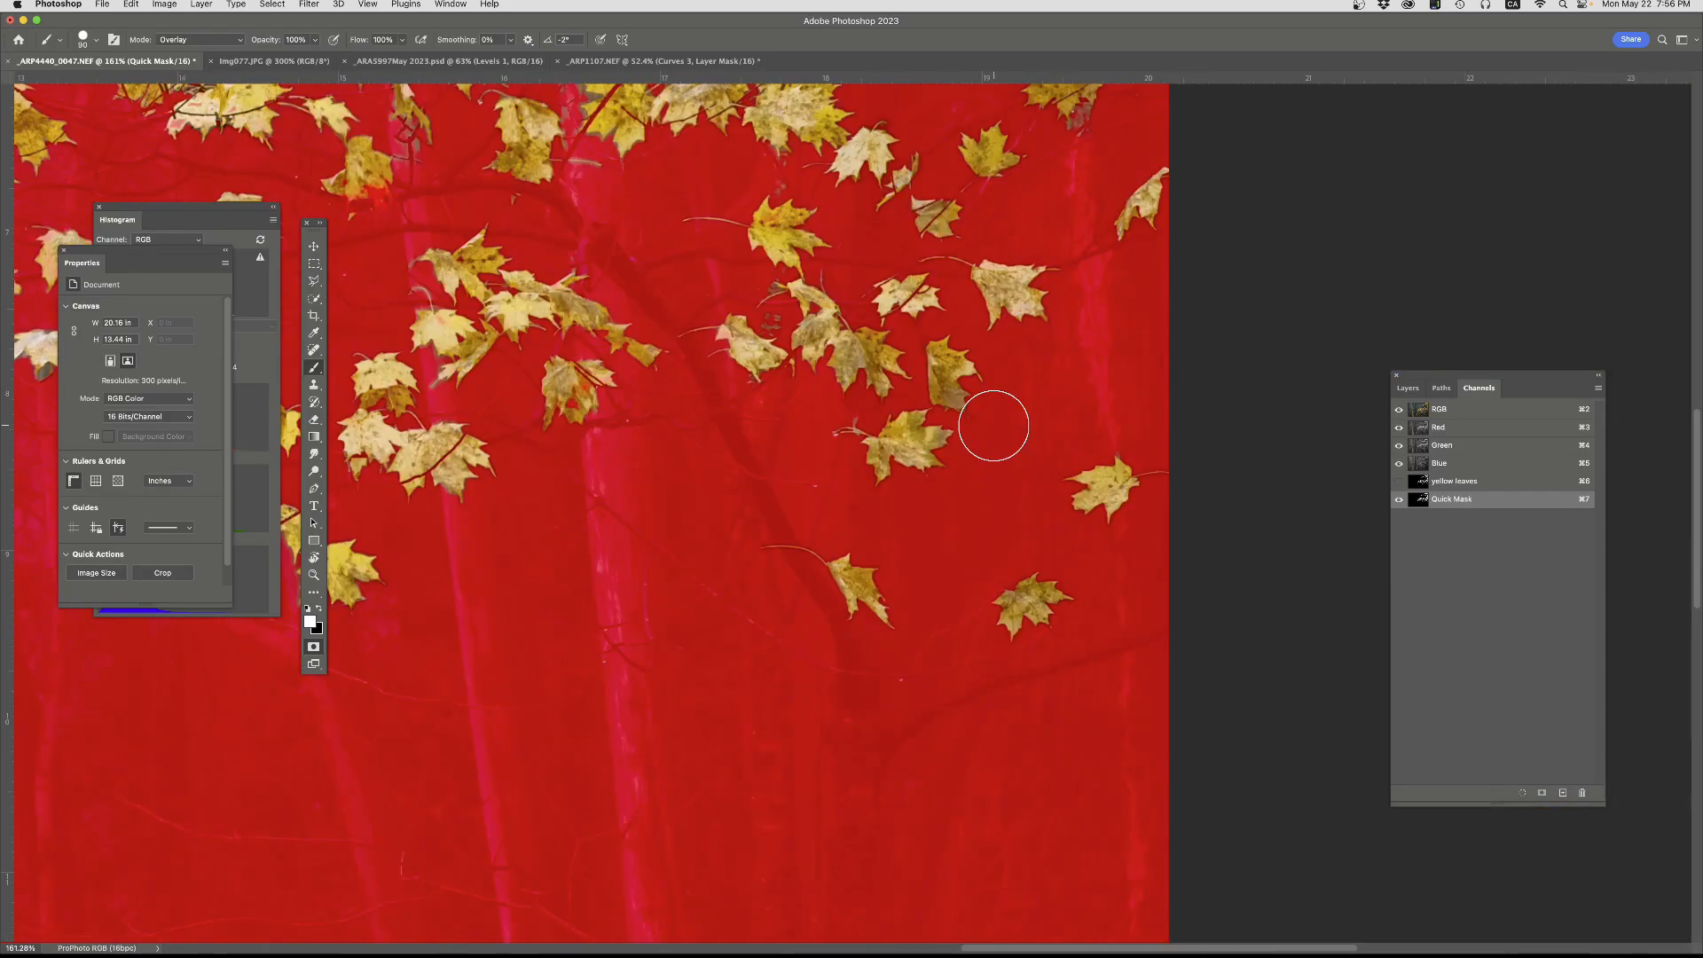
key("q")
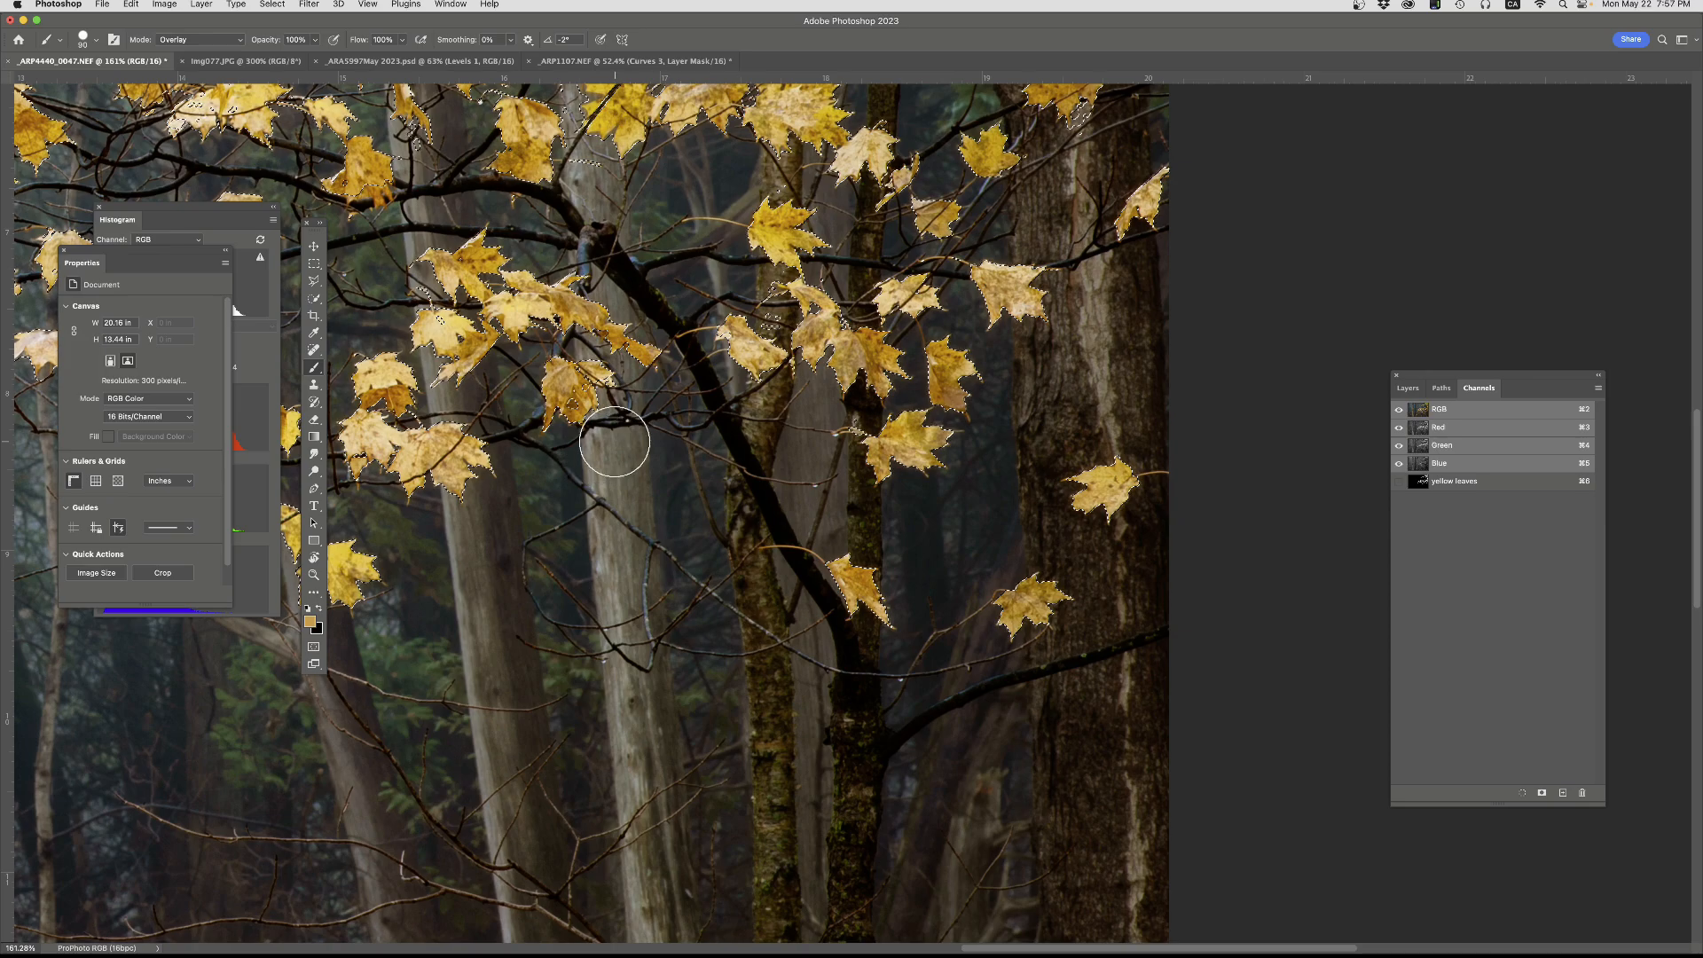
- Save the feathered leaf selection as a new channel named yellow leaves 1
key("super+0")
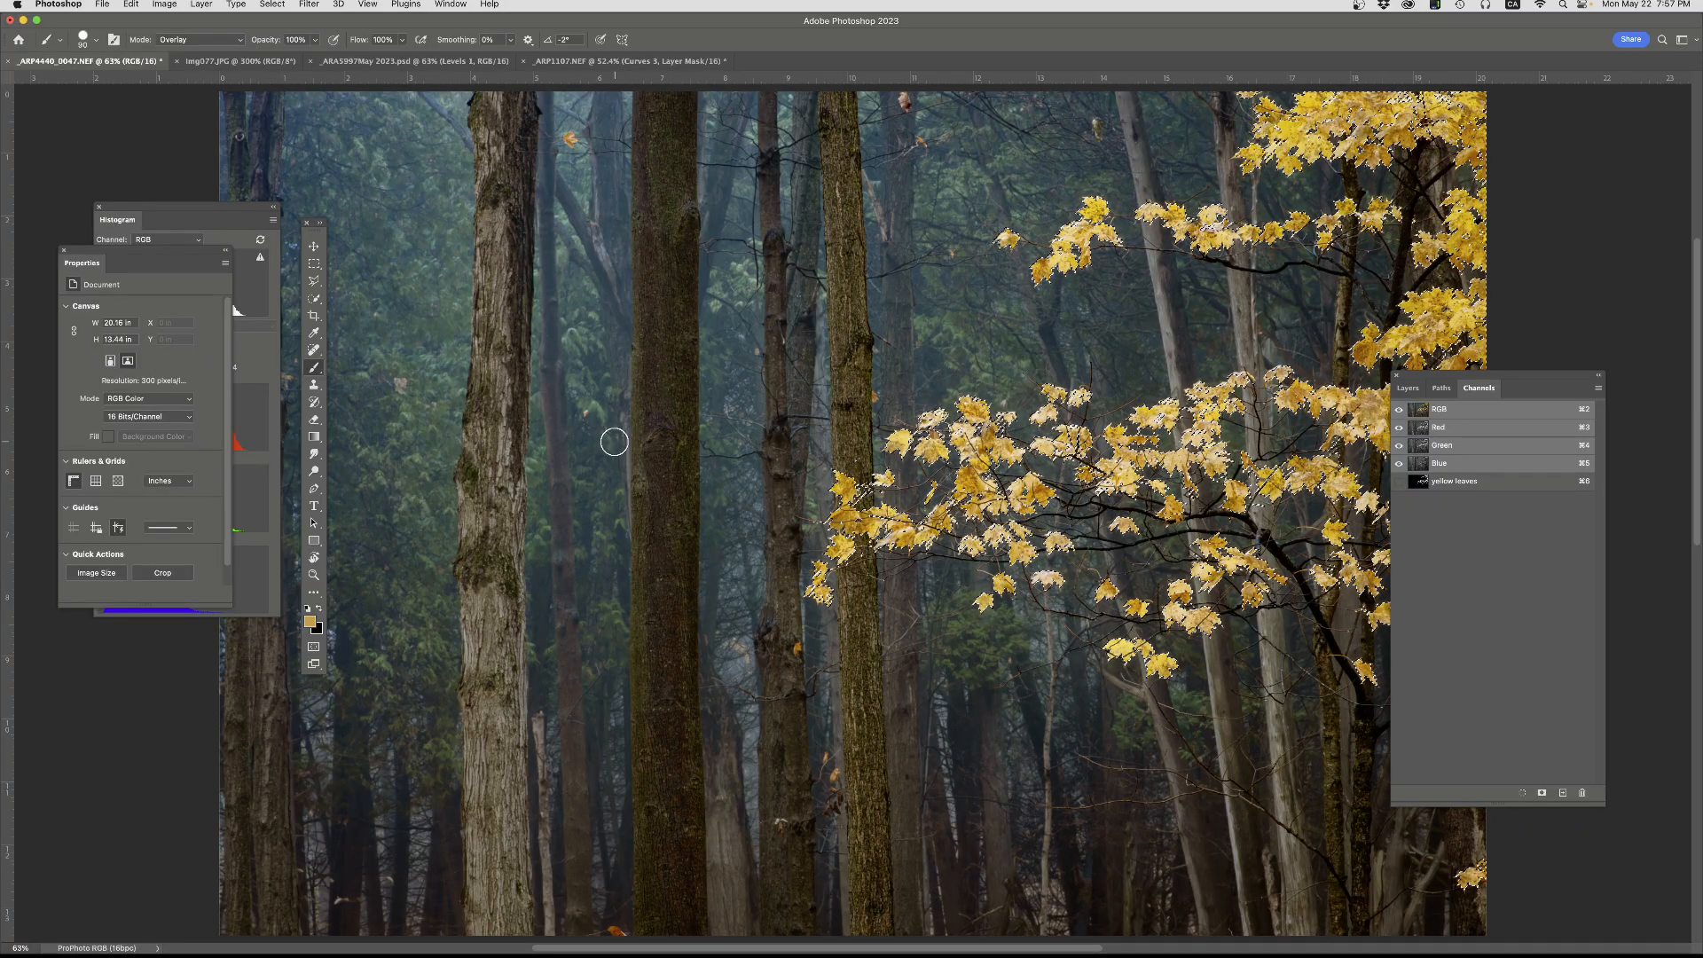
left_click(269, 5)
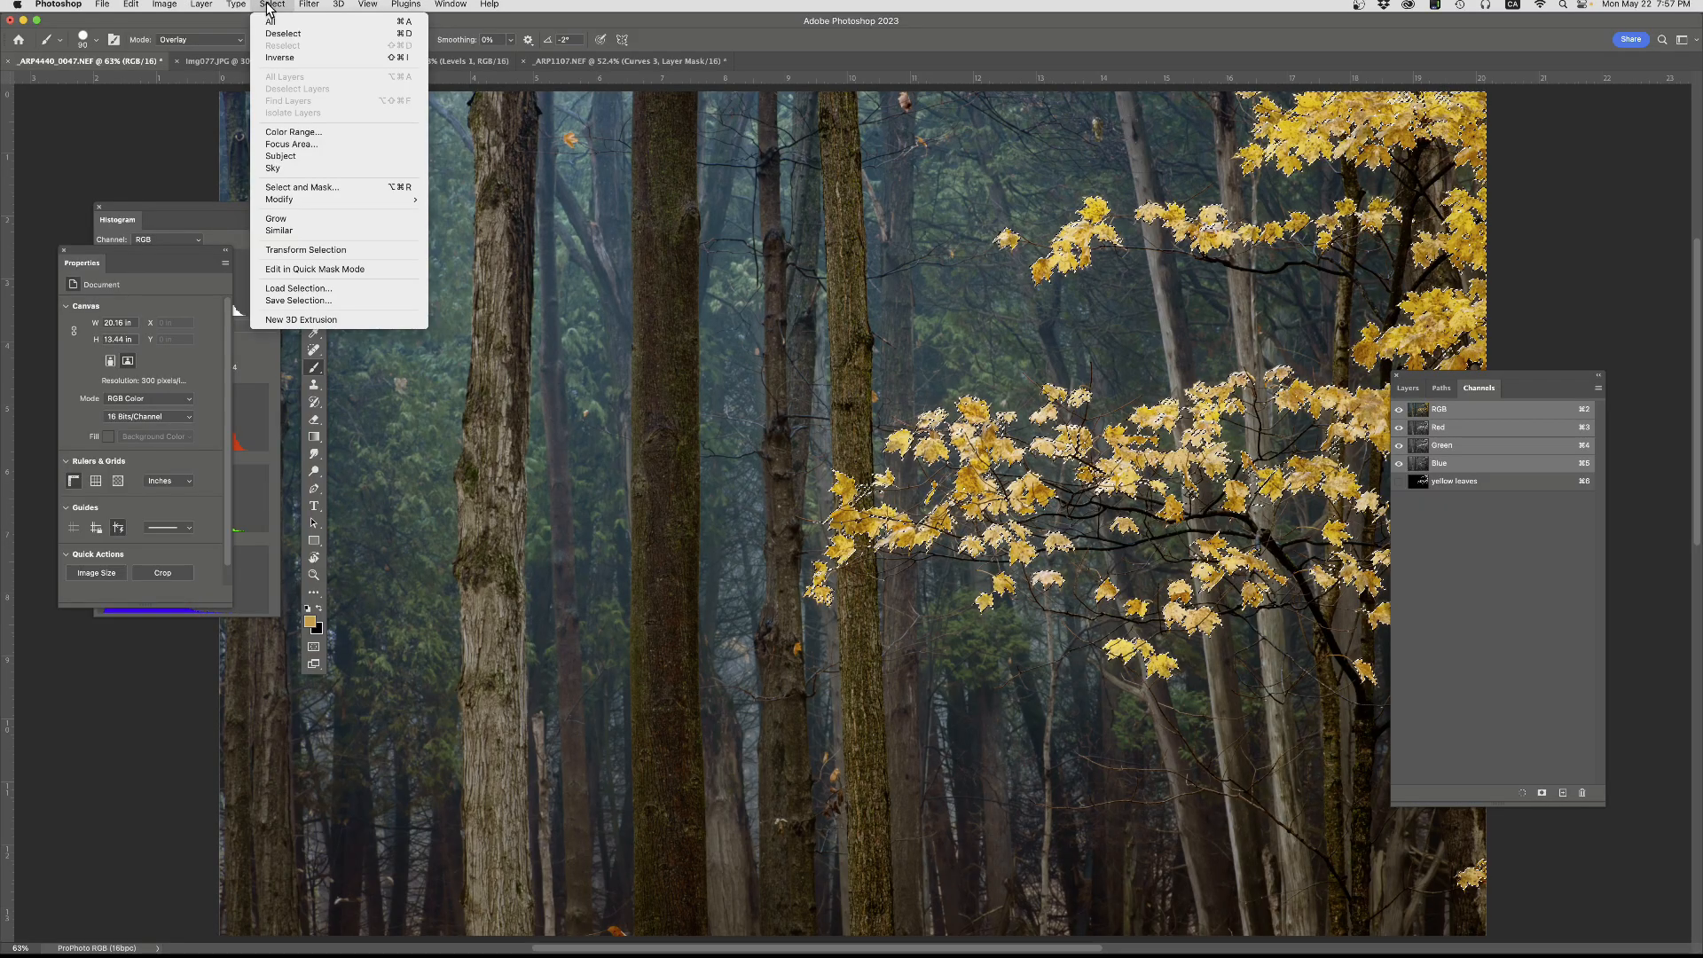
left_click(293, 301)
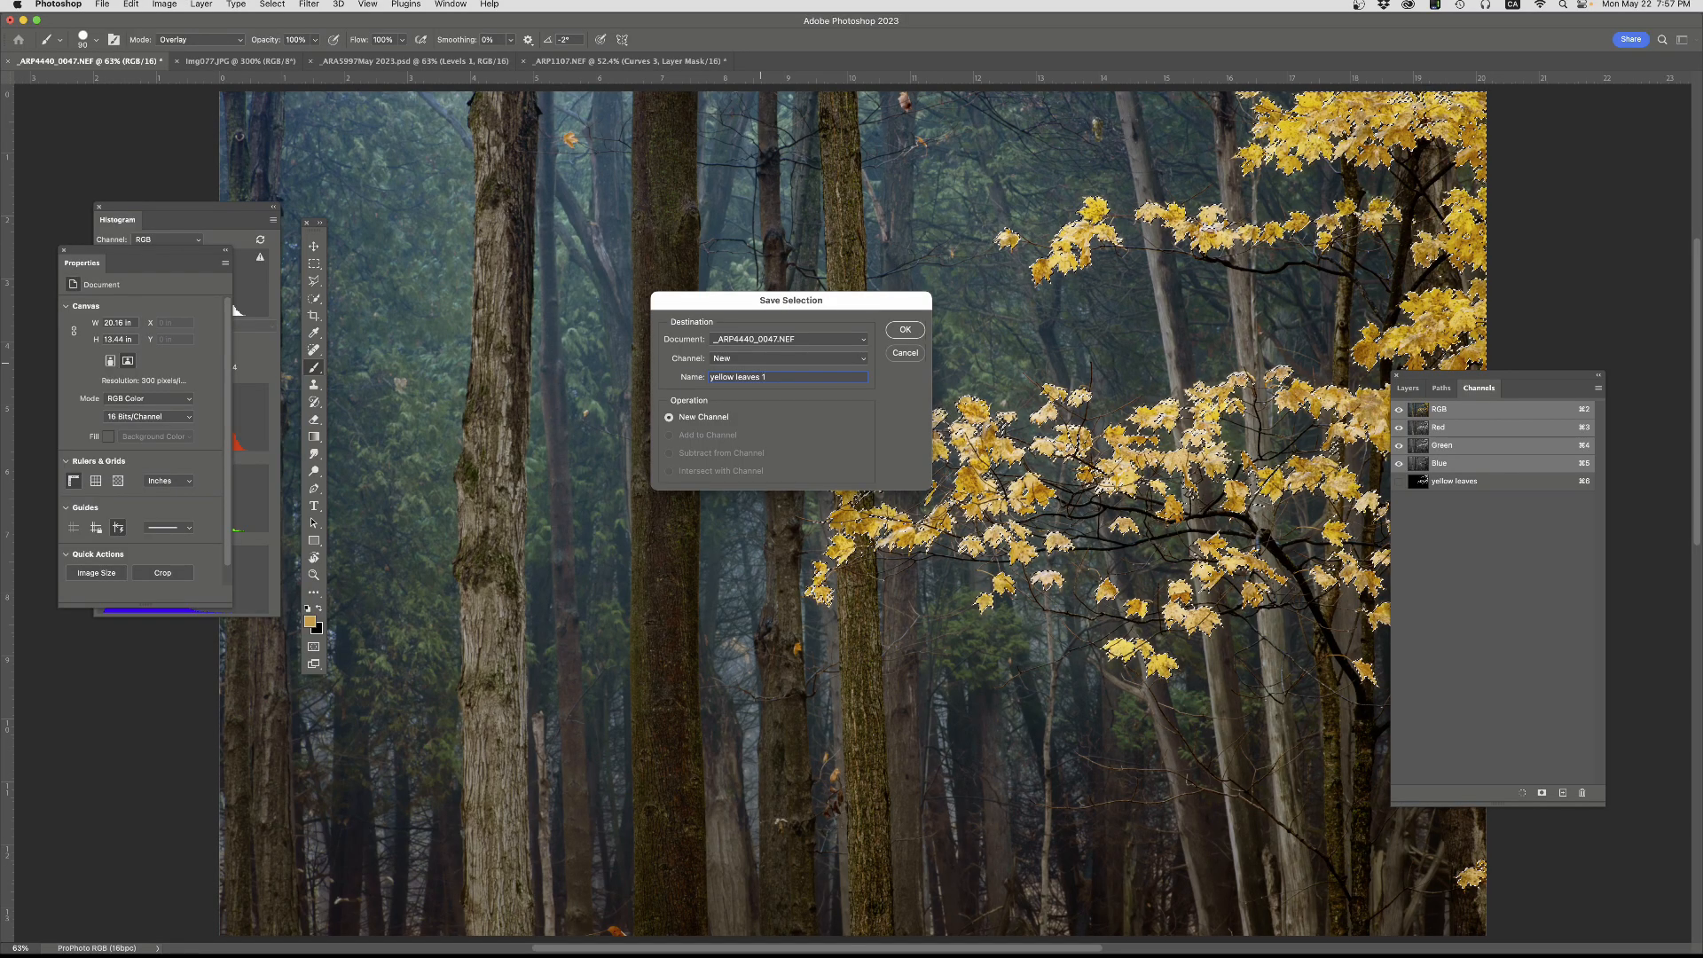
key("Return")
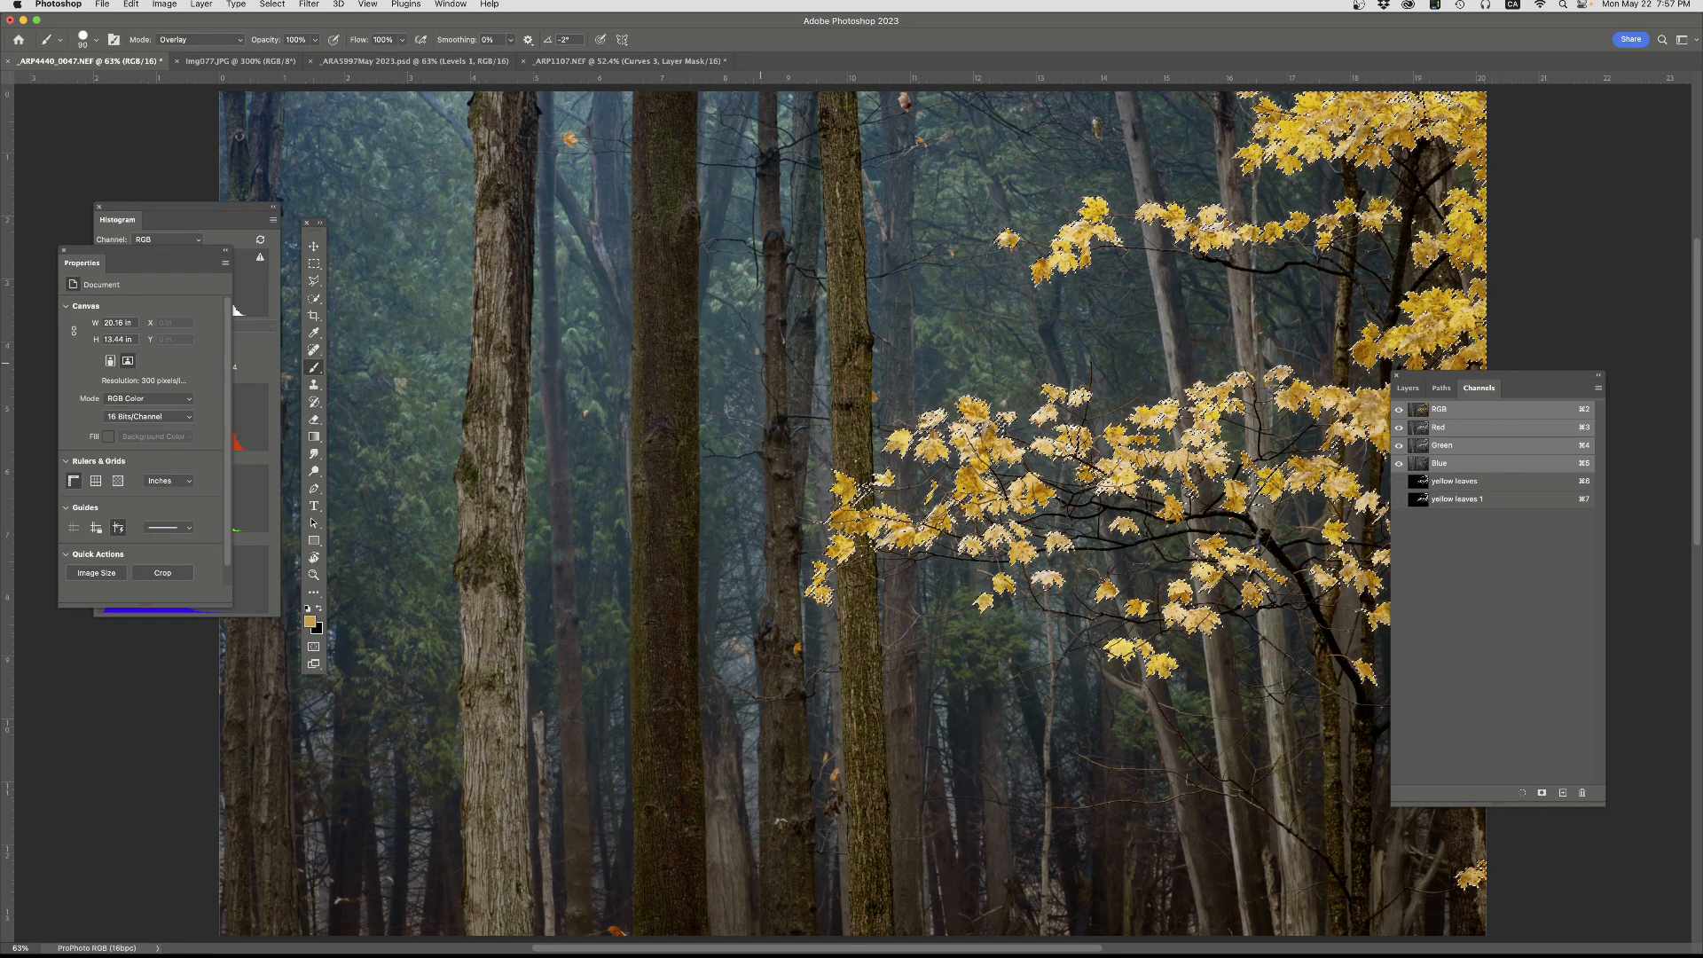
- Compare the yellow leaves and yellow leaves 1 channels, and return to the RGB composite view
left_click(1456, 484)
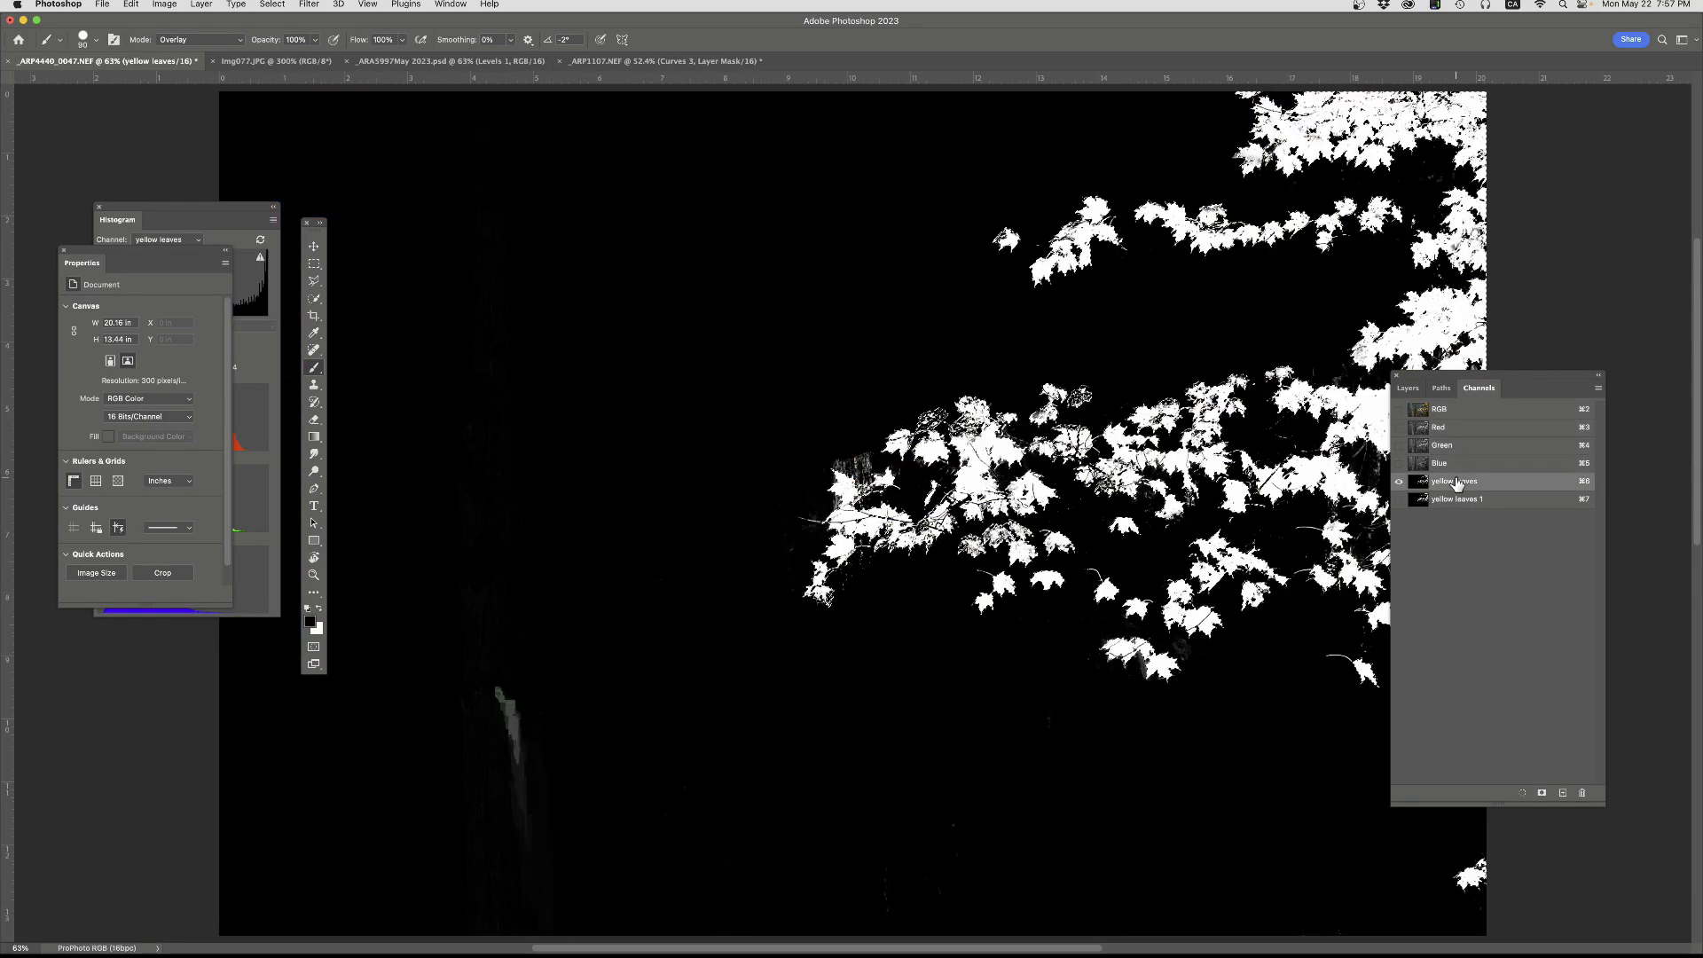
left_click(1448, 503)
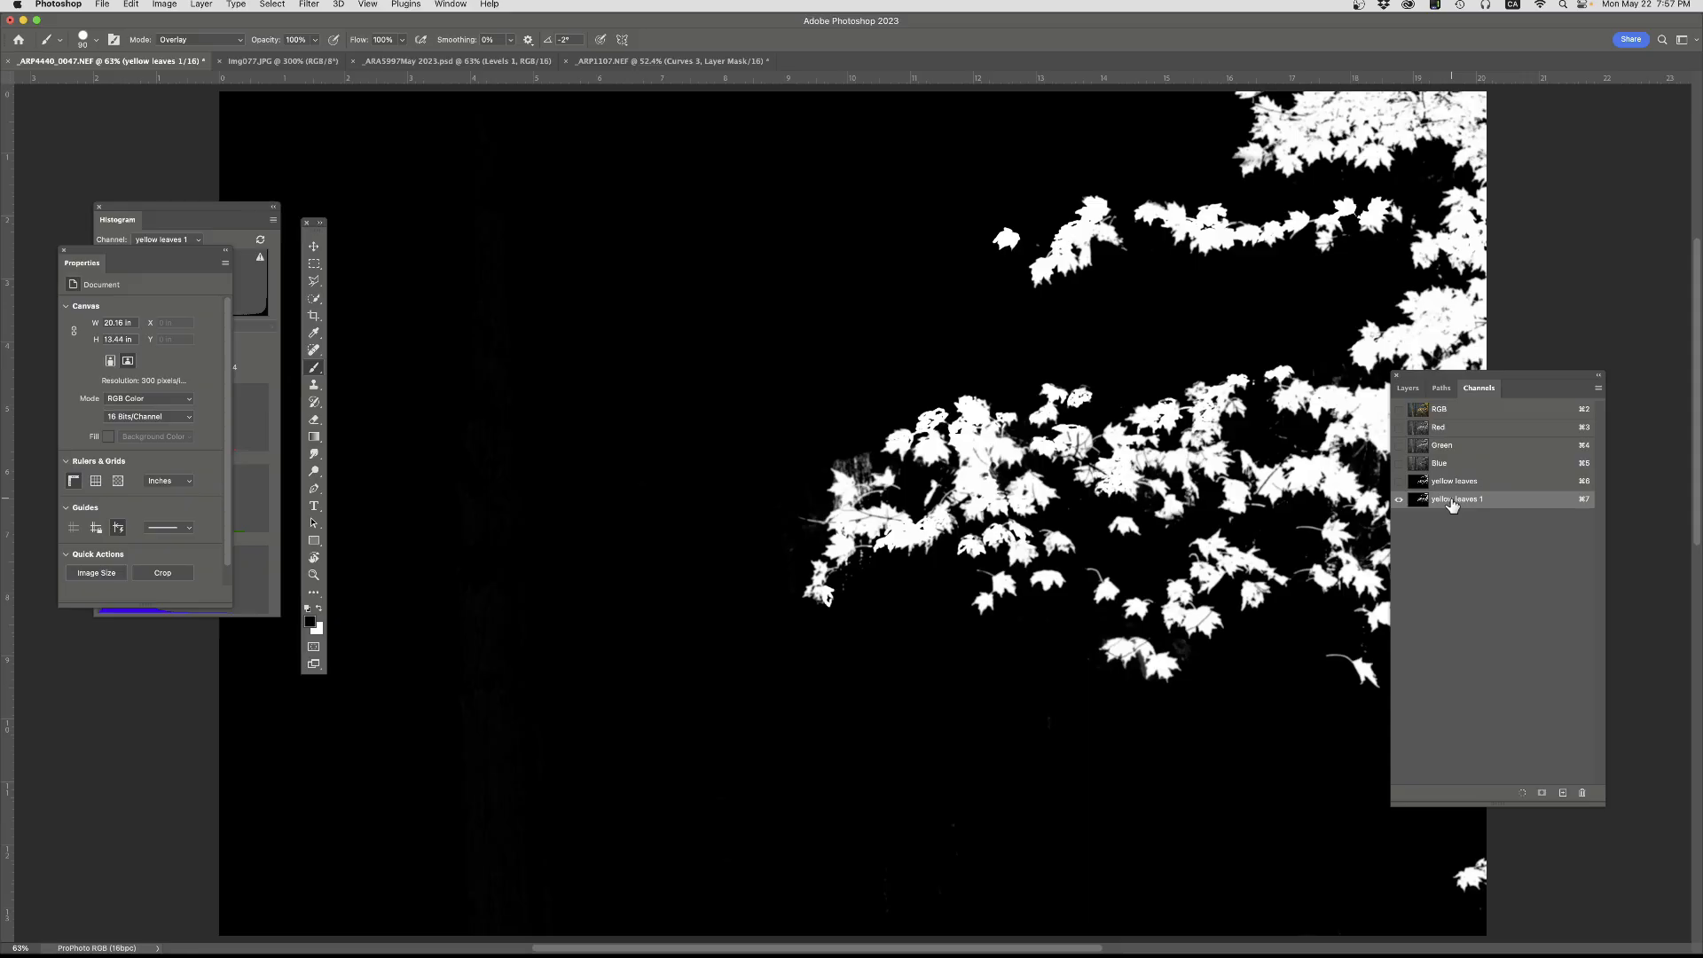
left_click(1438, 409)
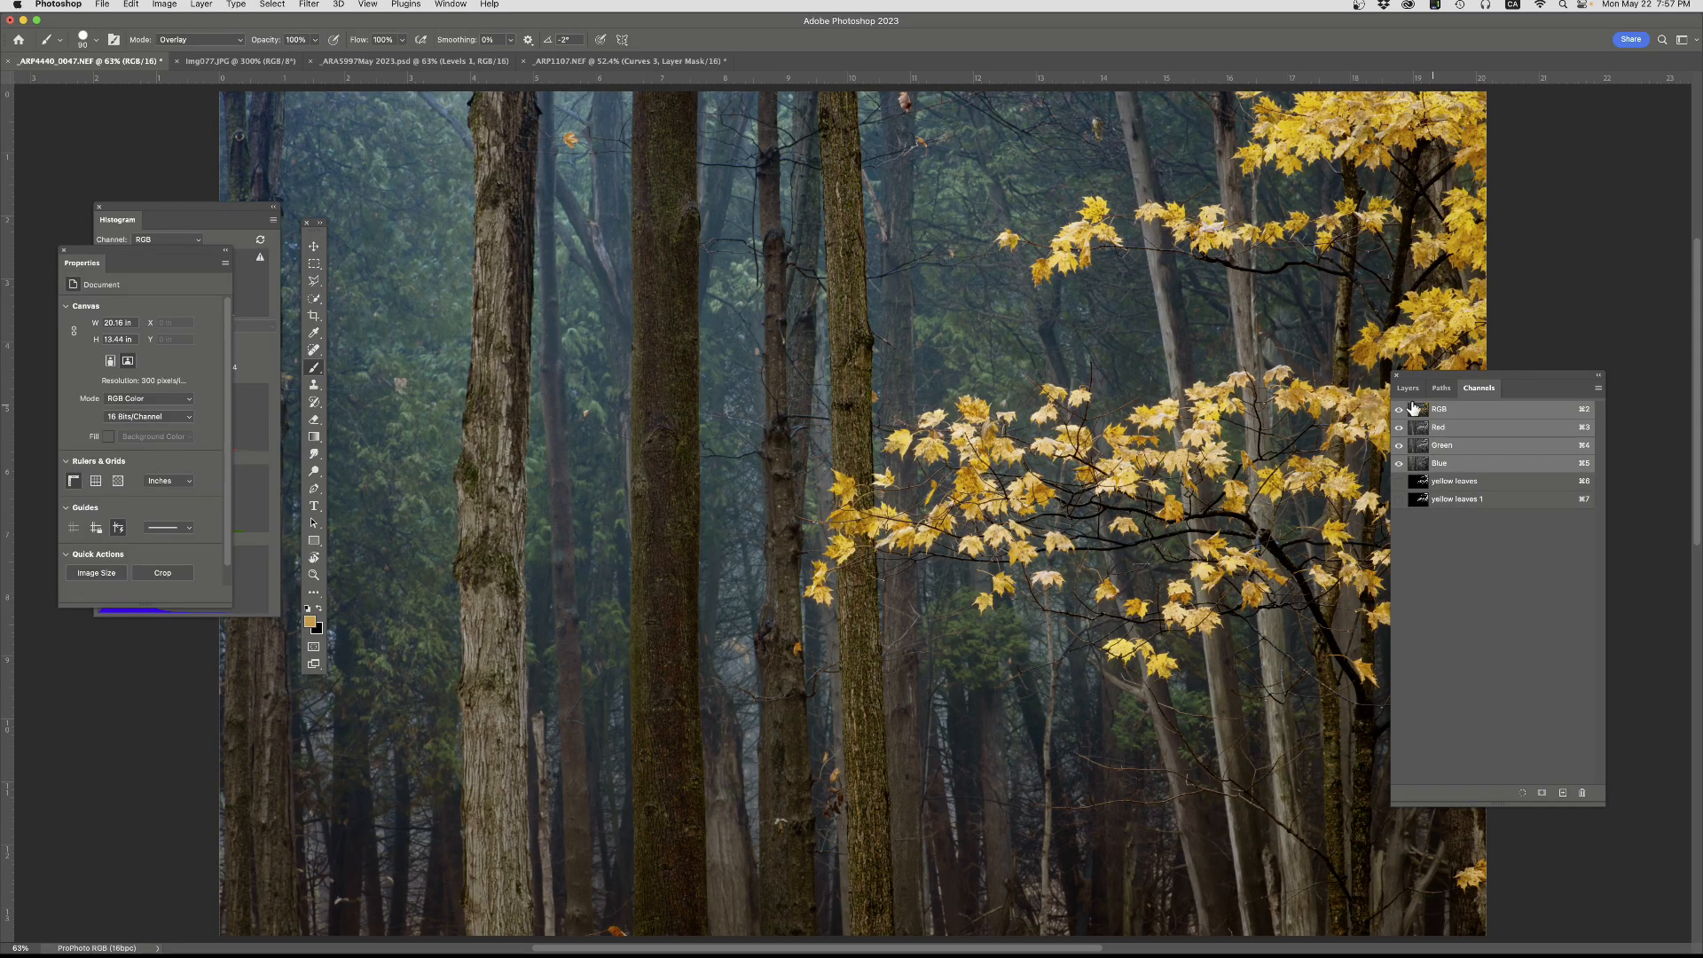
- Load the yellow leaves 1 channel as a new selection
left_click(278, 5)
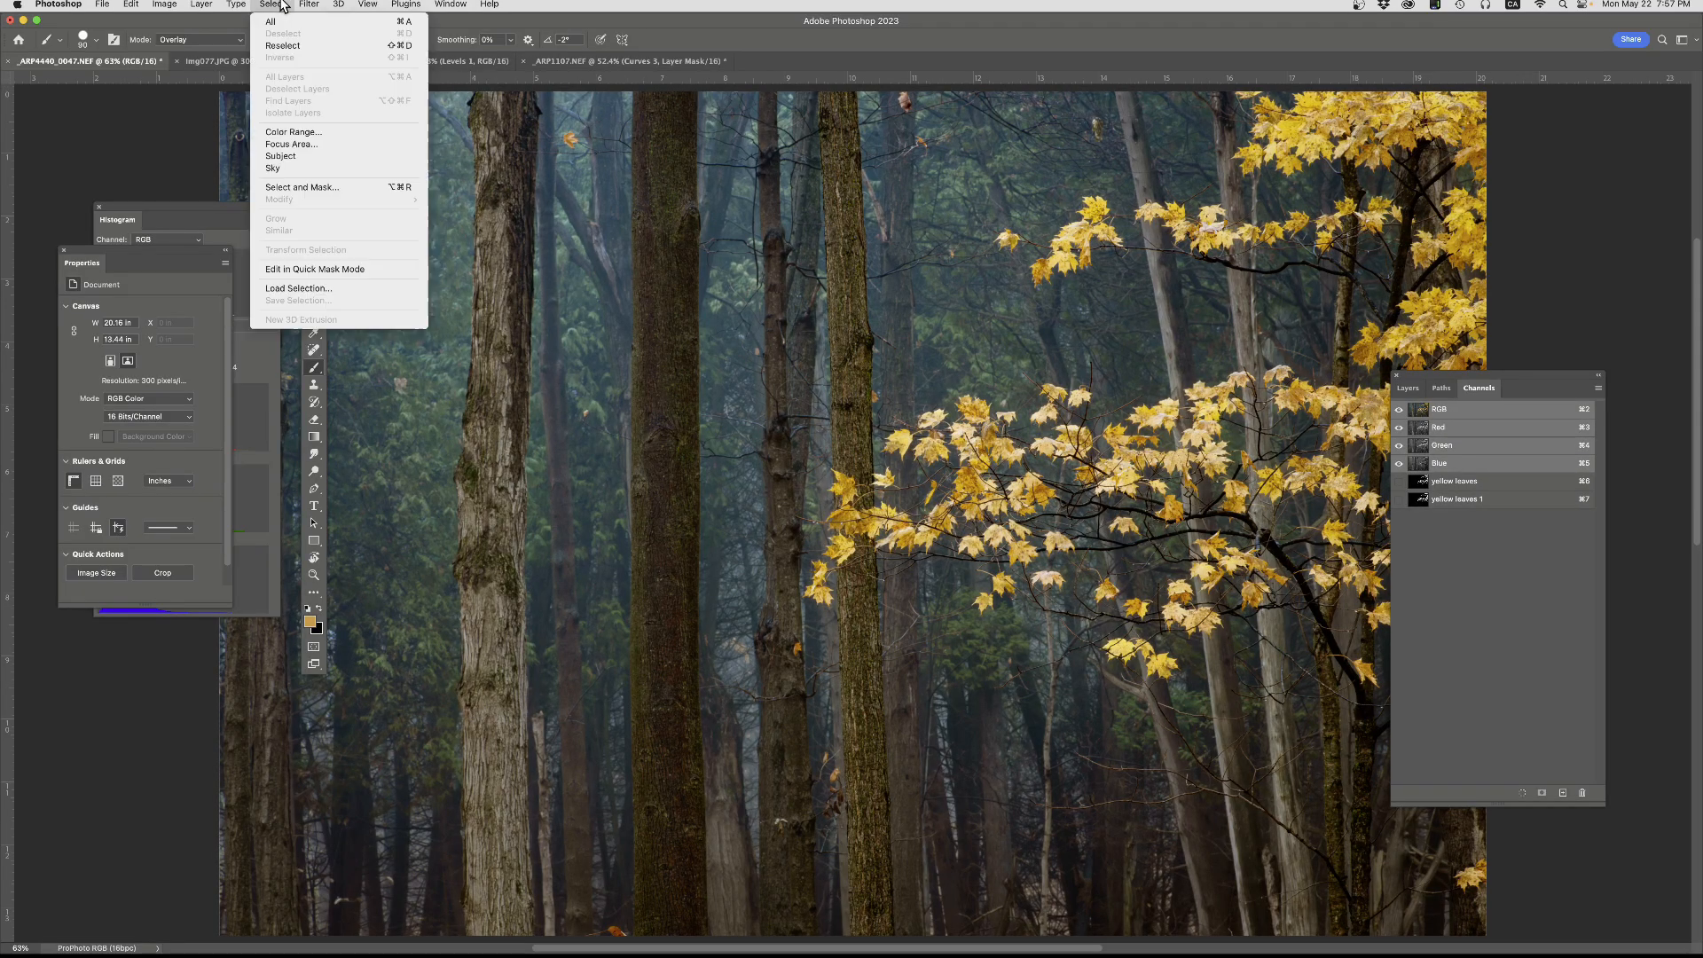
left_click(315, 288)
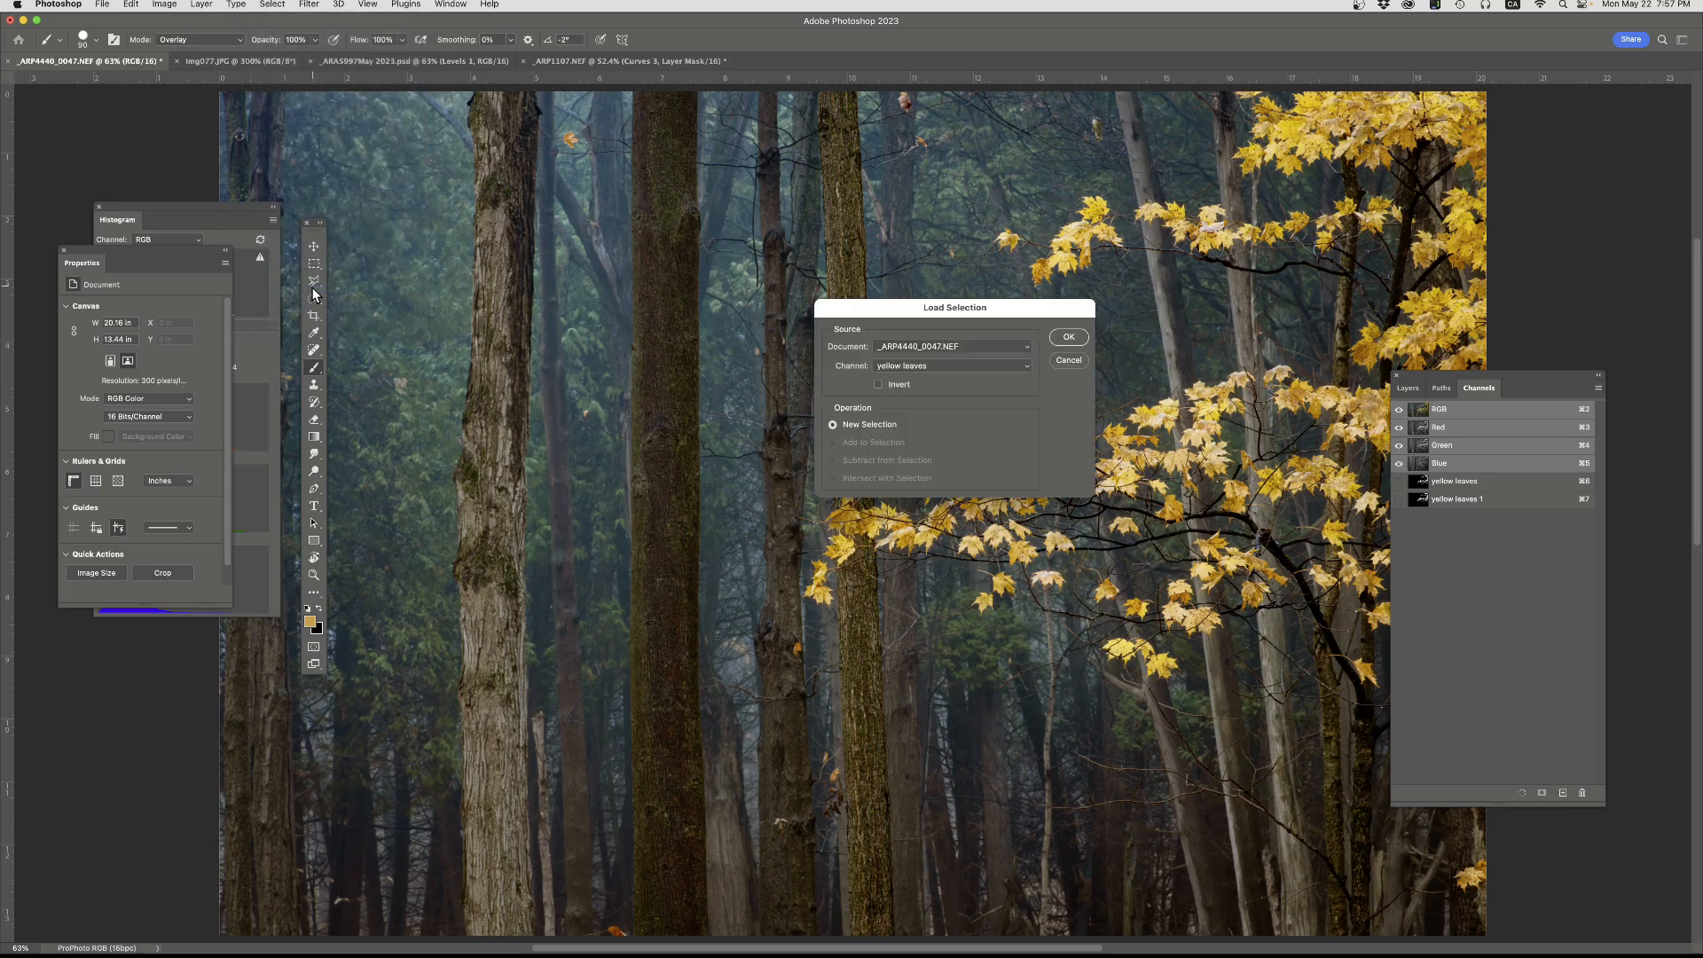
left_click(956, 364)
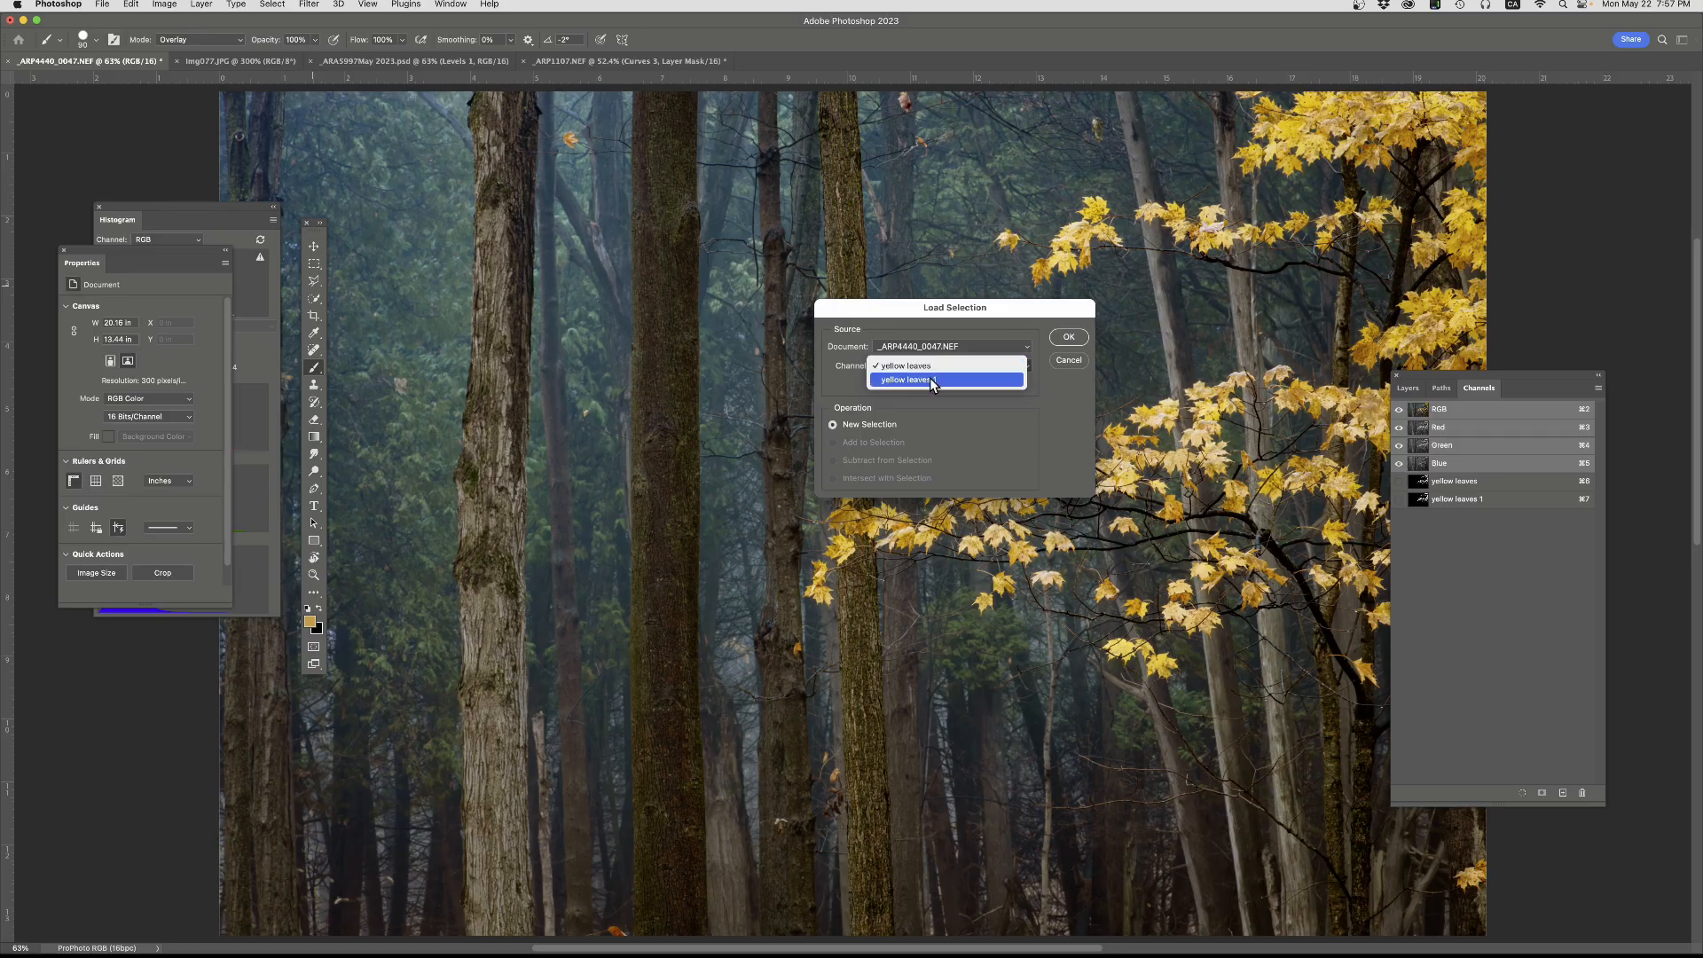
left_click(931, 381)
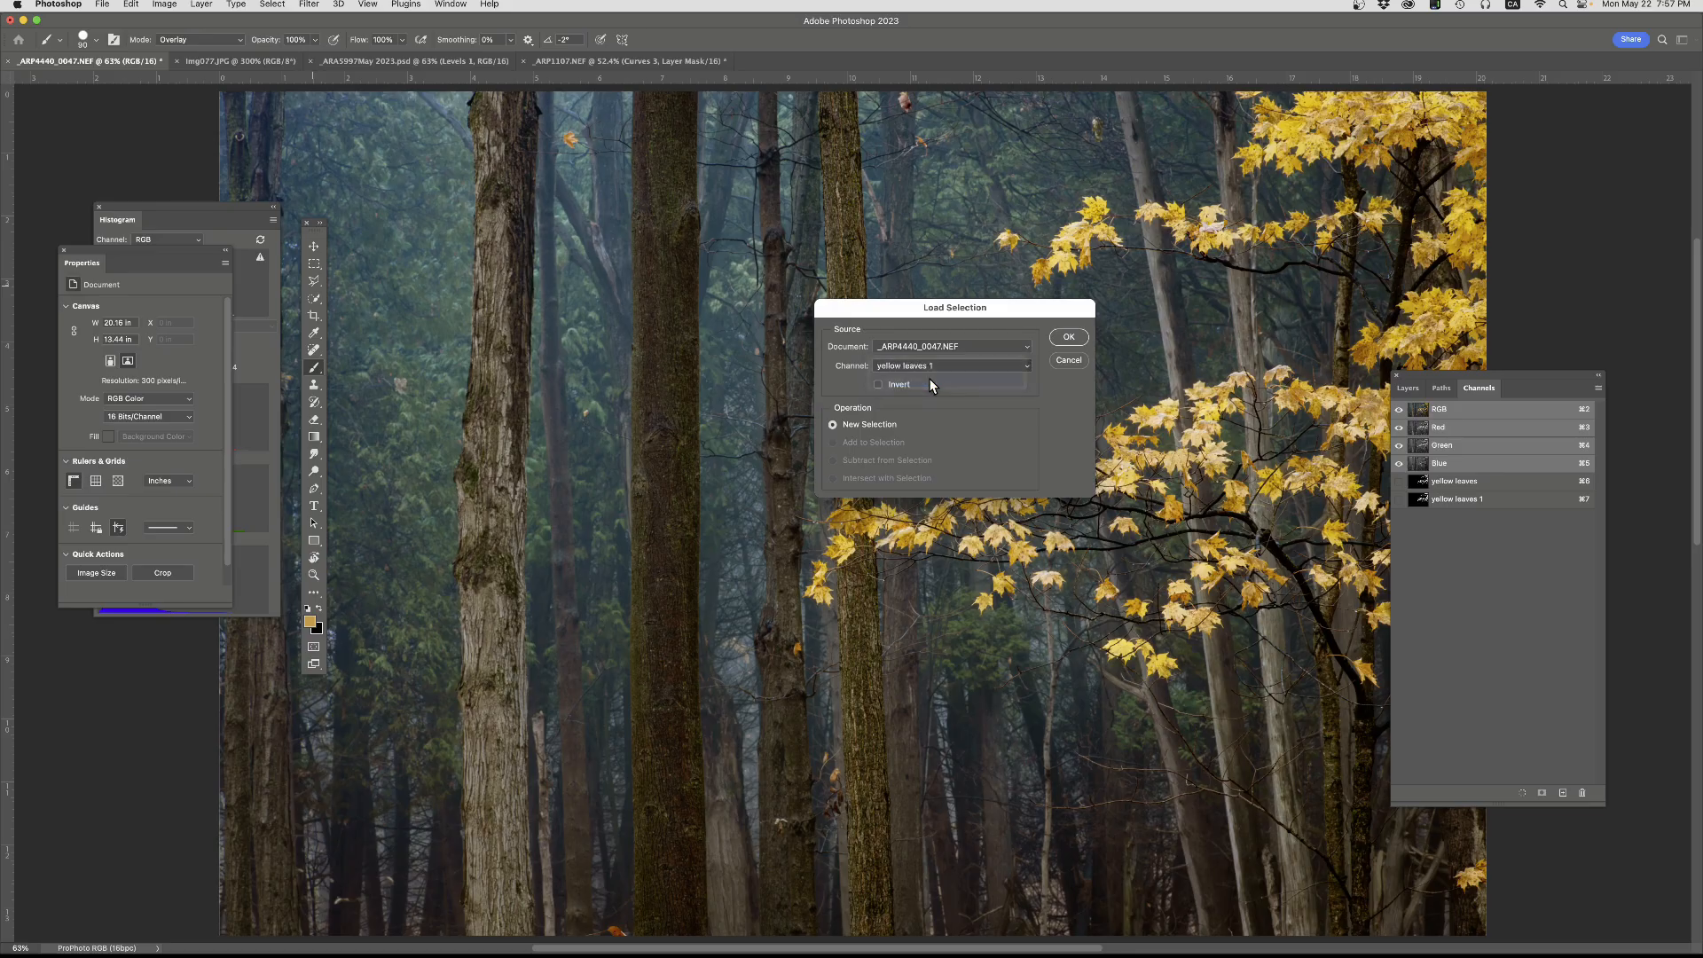
left_click(1068, 337)
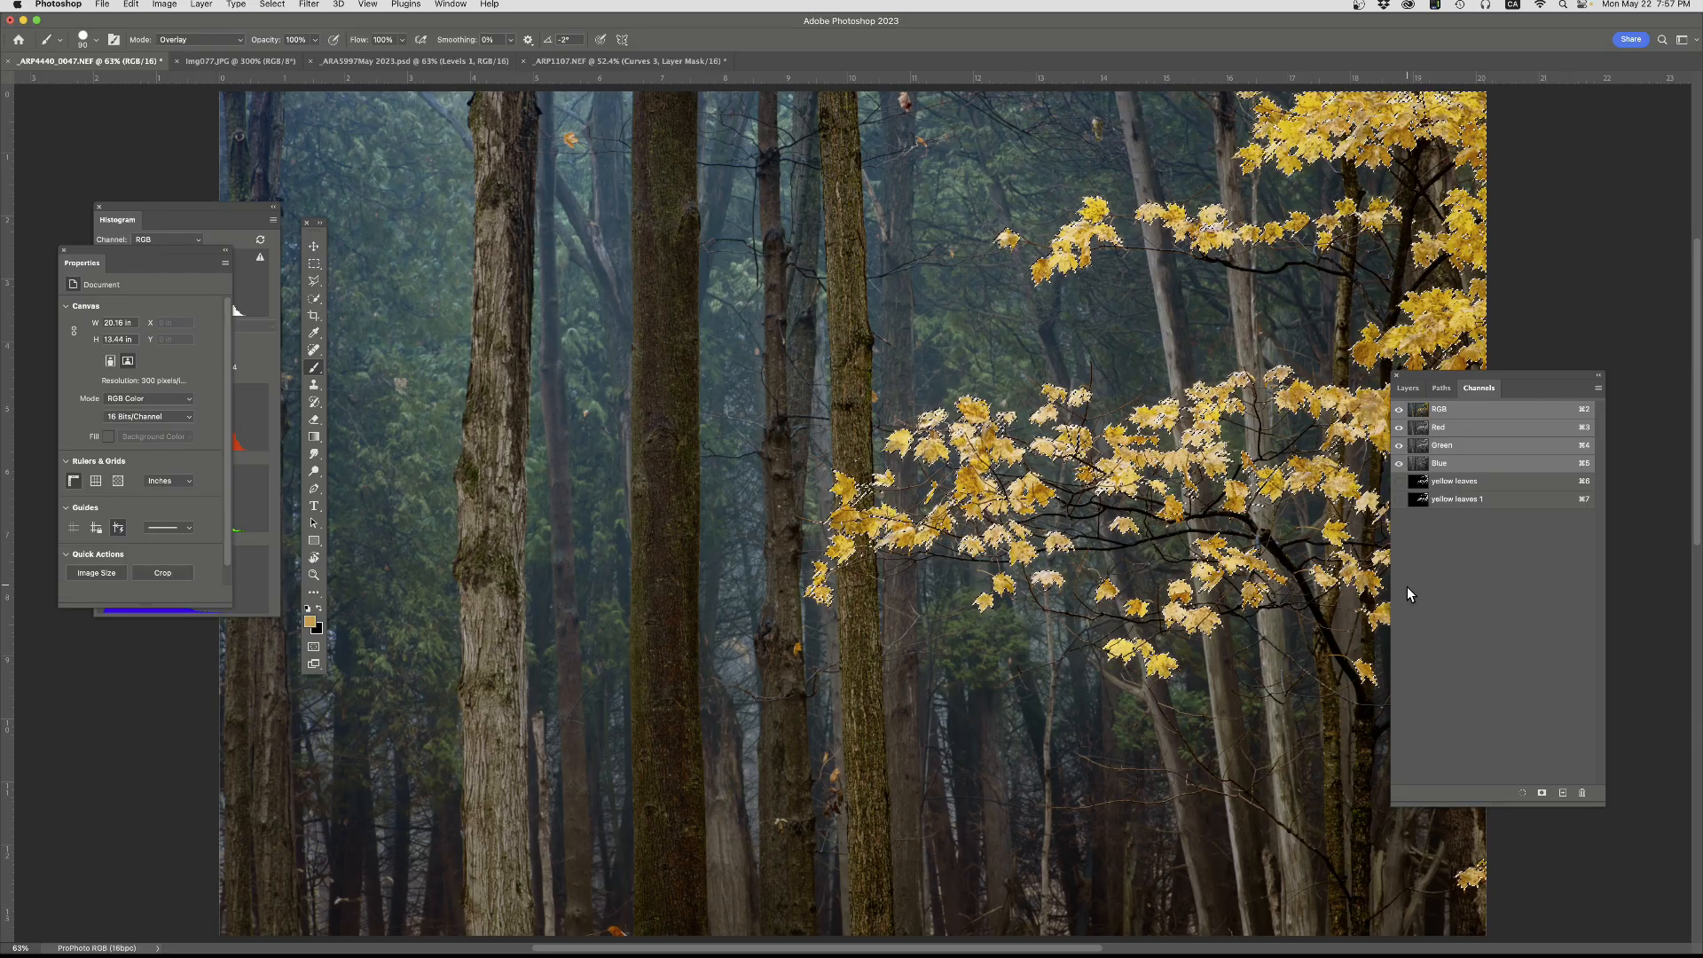
- Add a Hue/Saturation adjustment layer masked by the leaf selection, and set its saturation to +27
left_click(1407, 388)
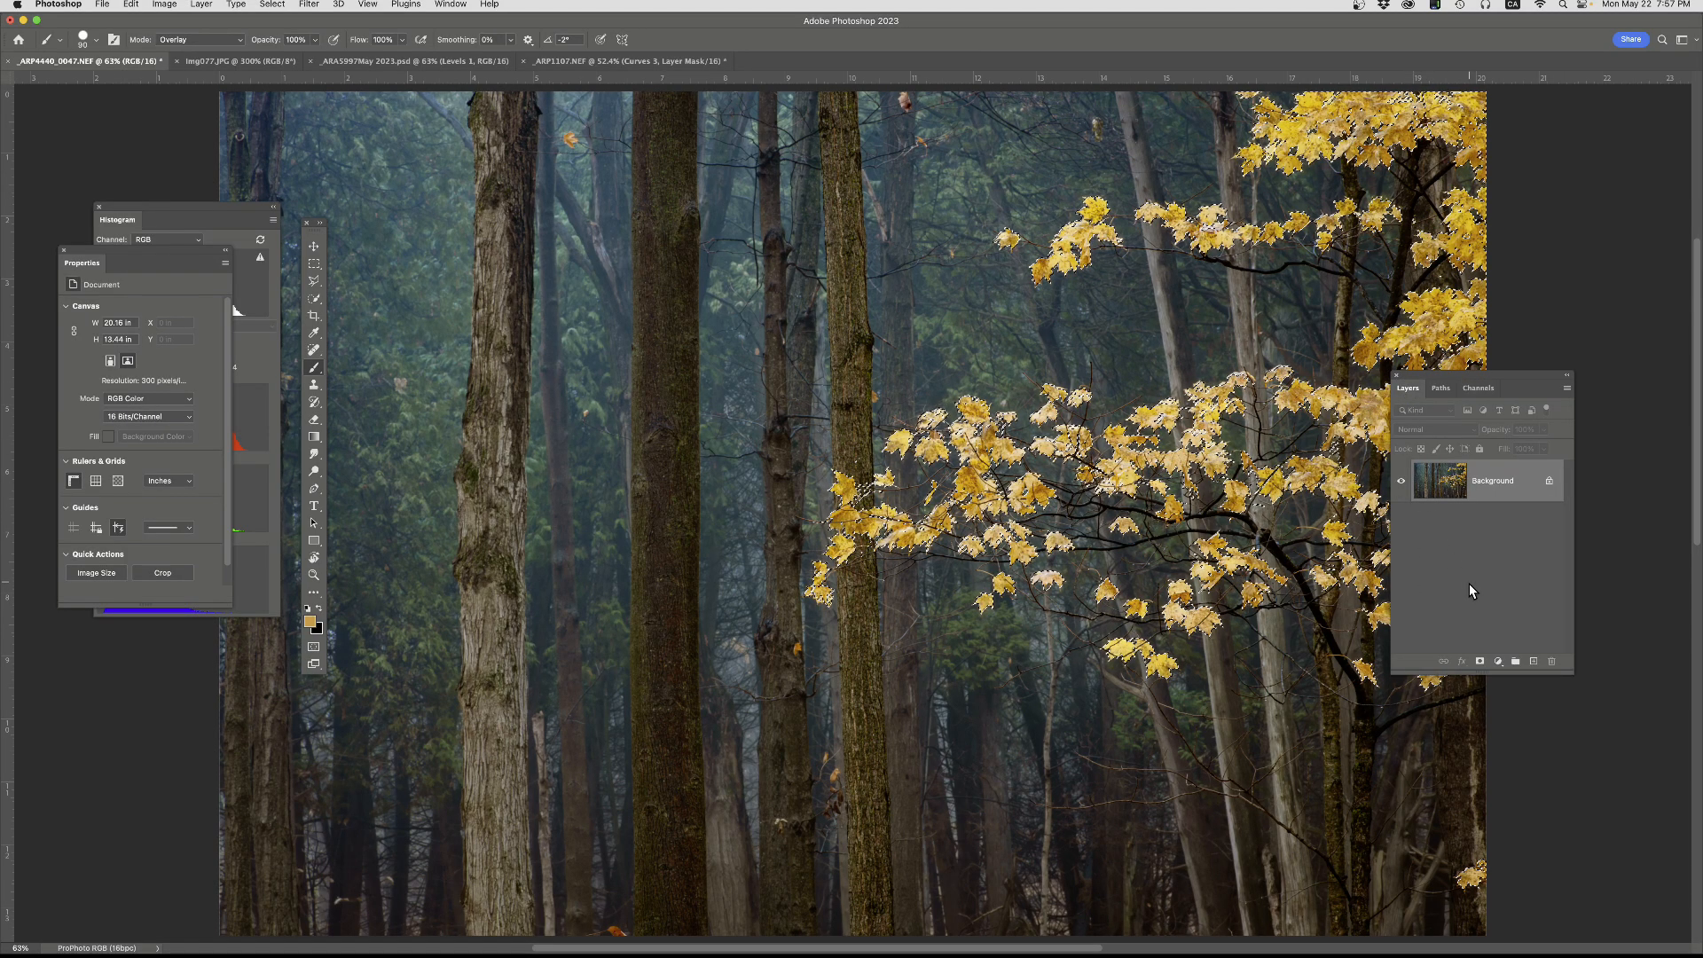
left_click(1499, 663)
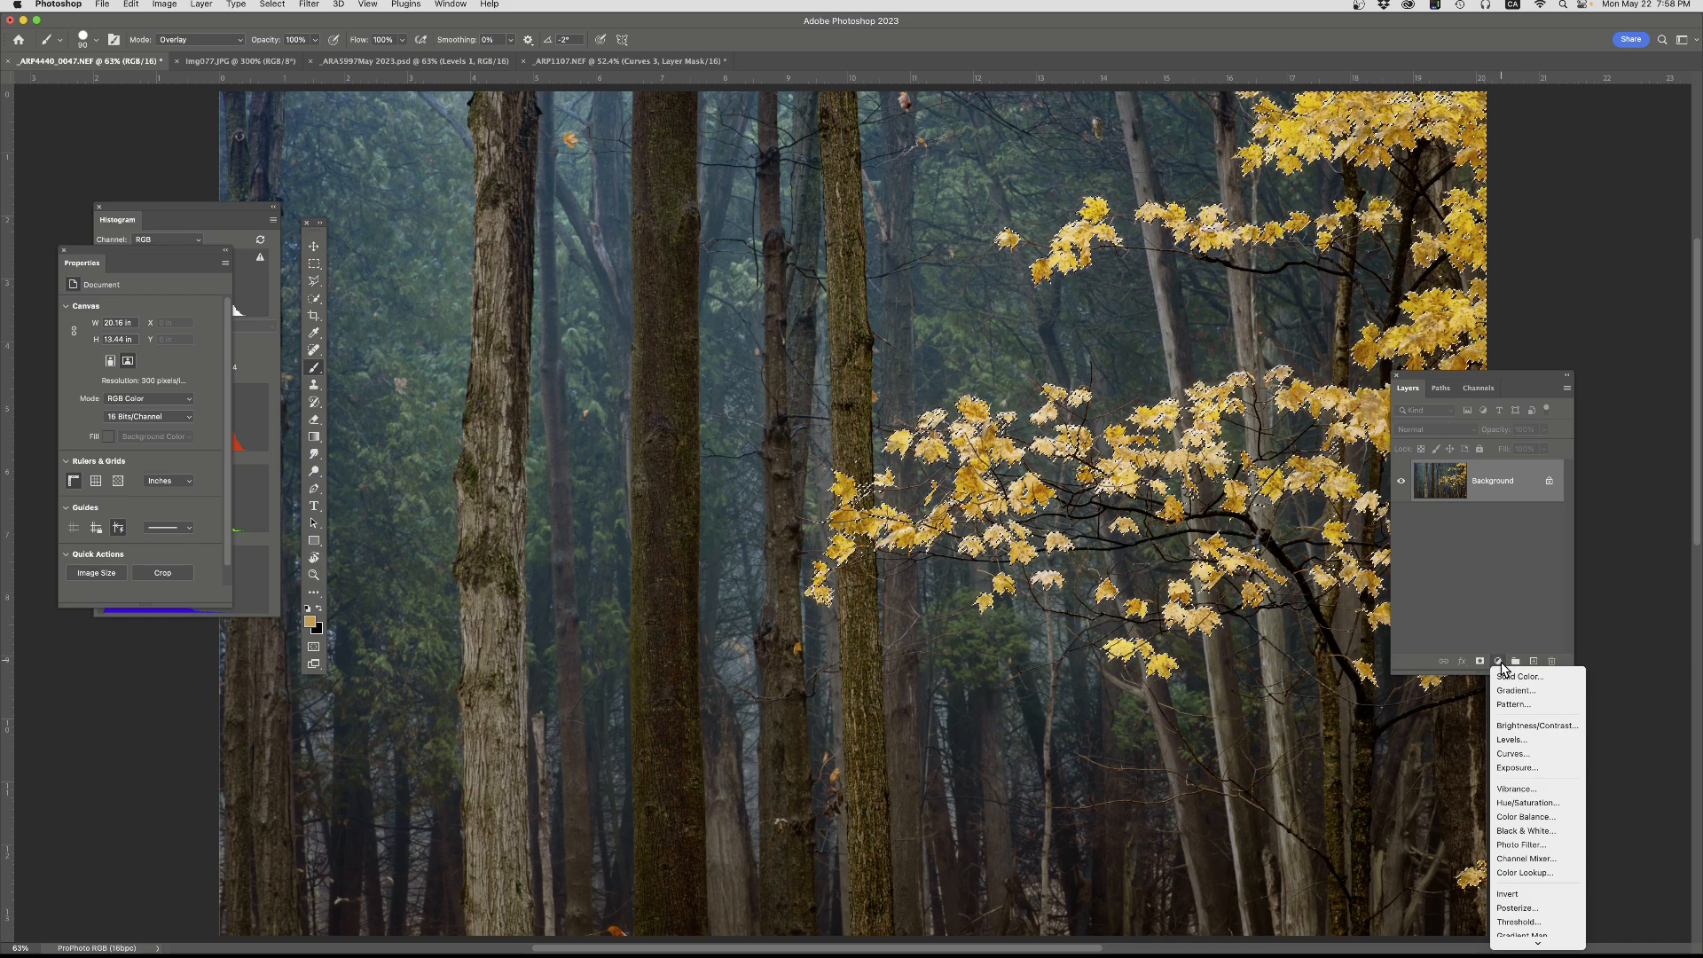
left_click(1528, 803)
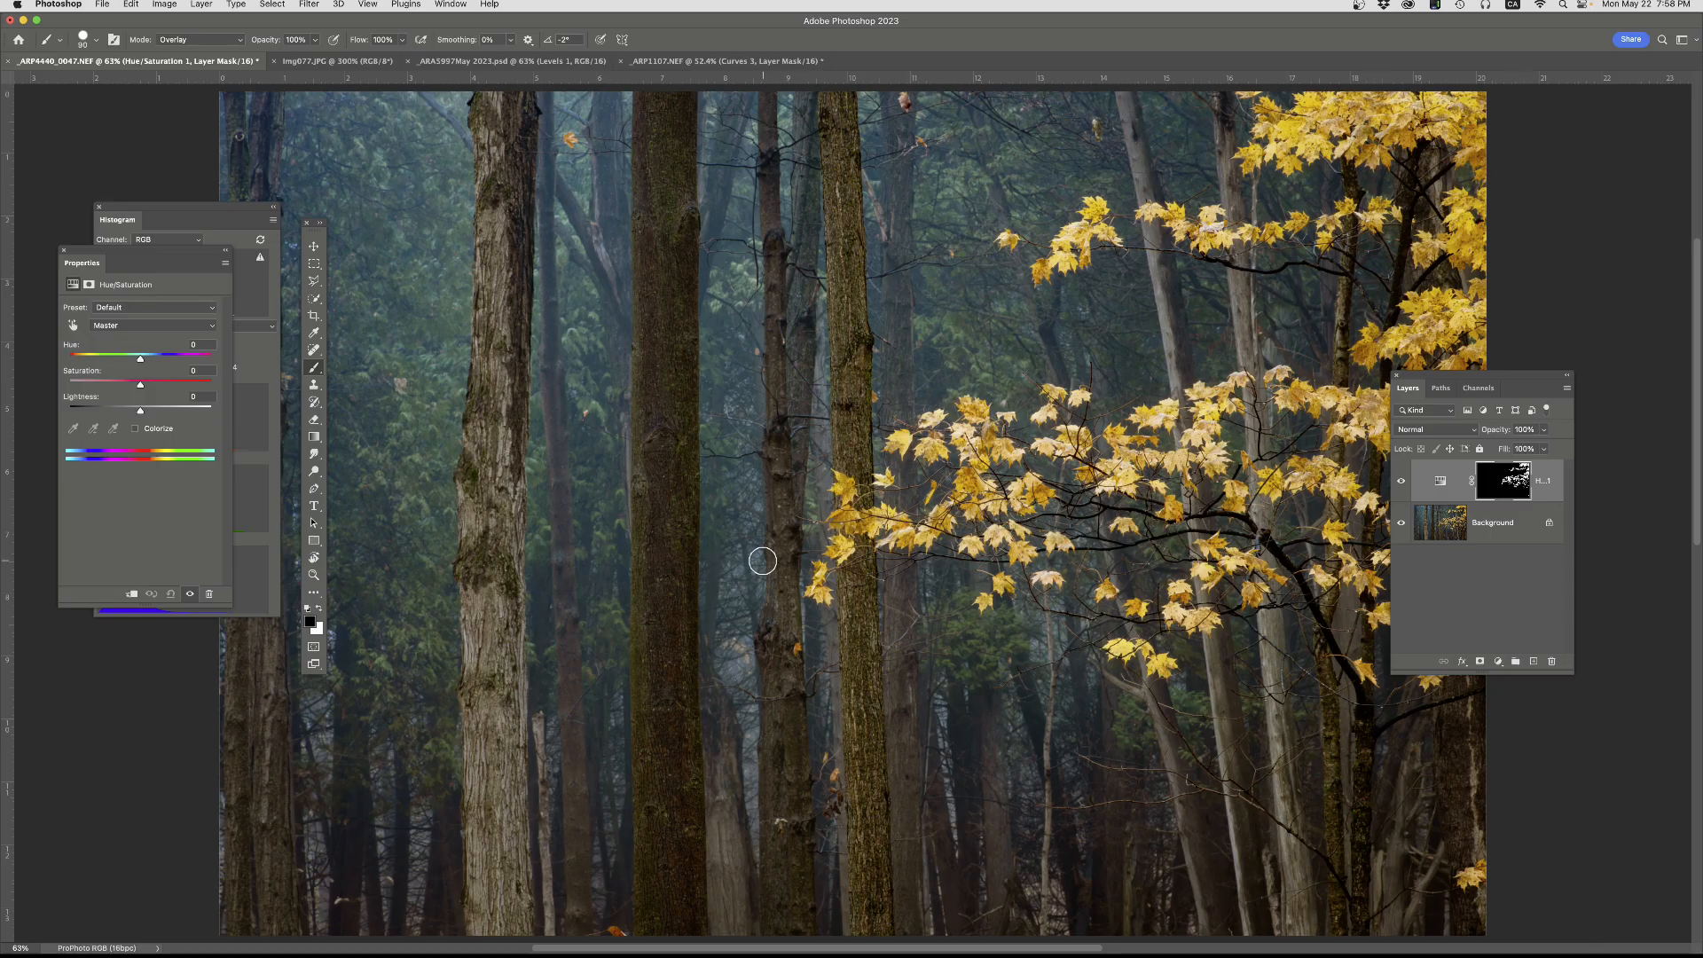
left_click_drag(165, 256, 512, 240)
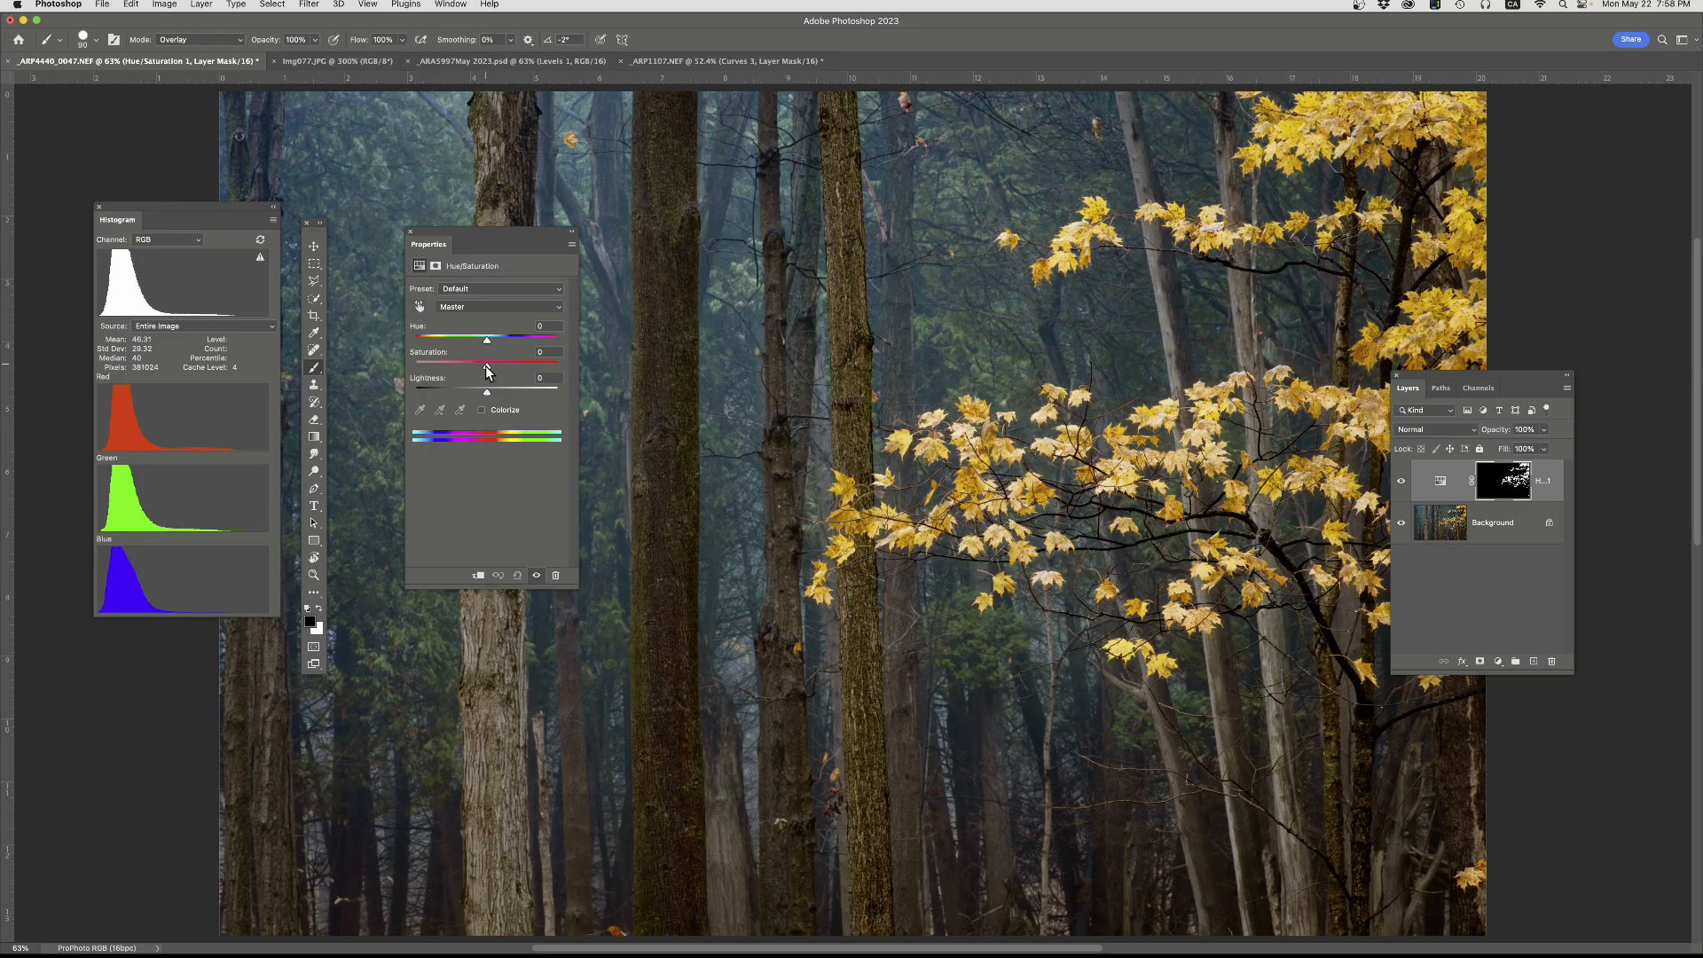
mouse_move(487, 364)
left_mouse_down()
mouse_move(536, 364)
mouse_move(413, 366)
mouse_move(483, 369)
left_mouse_up()
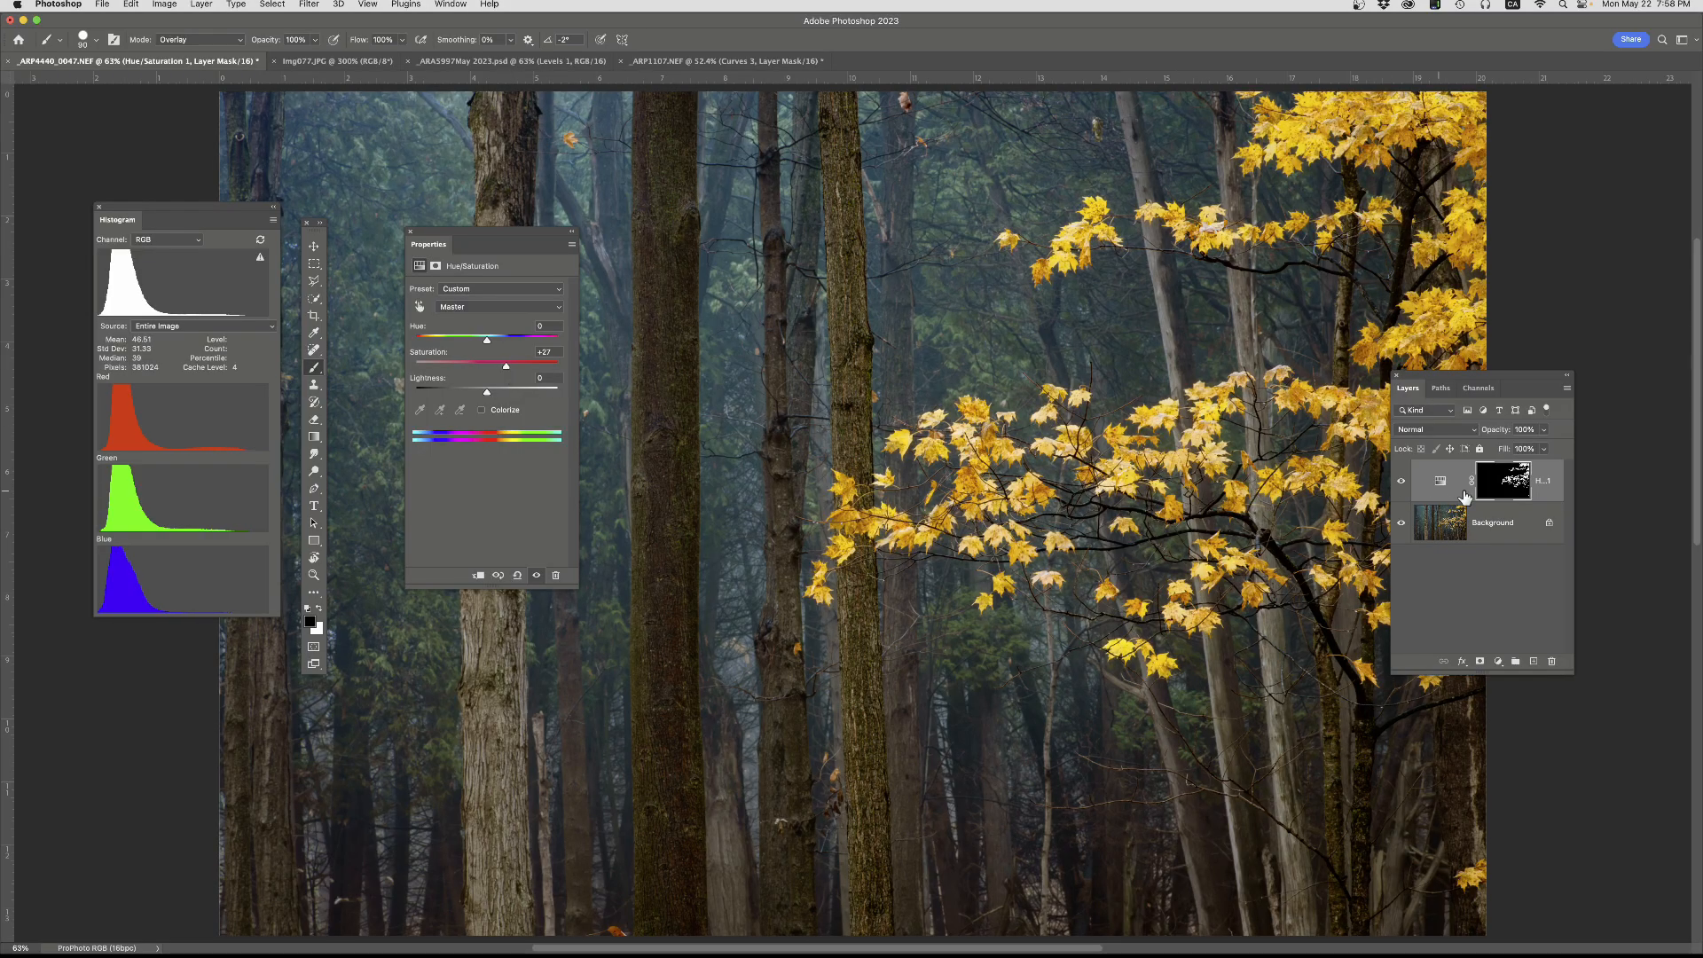
- Check the Hue/Saturation layer's mask on its own, and set the layer's saturation to +31
left_click(1513, 487, "alt")
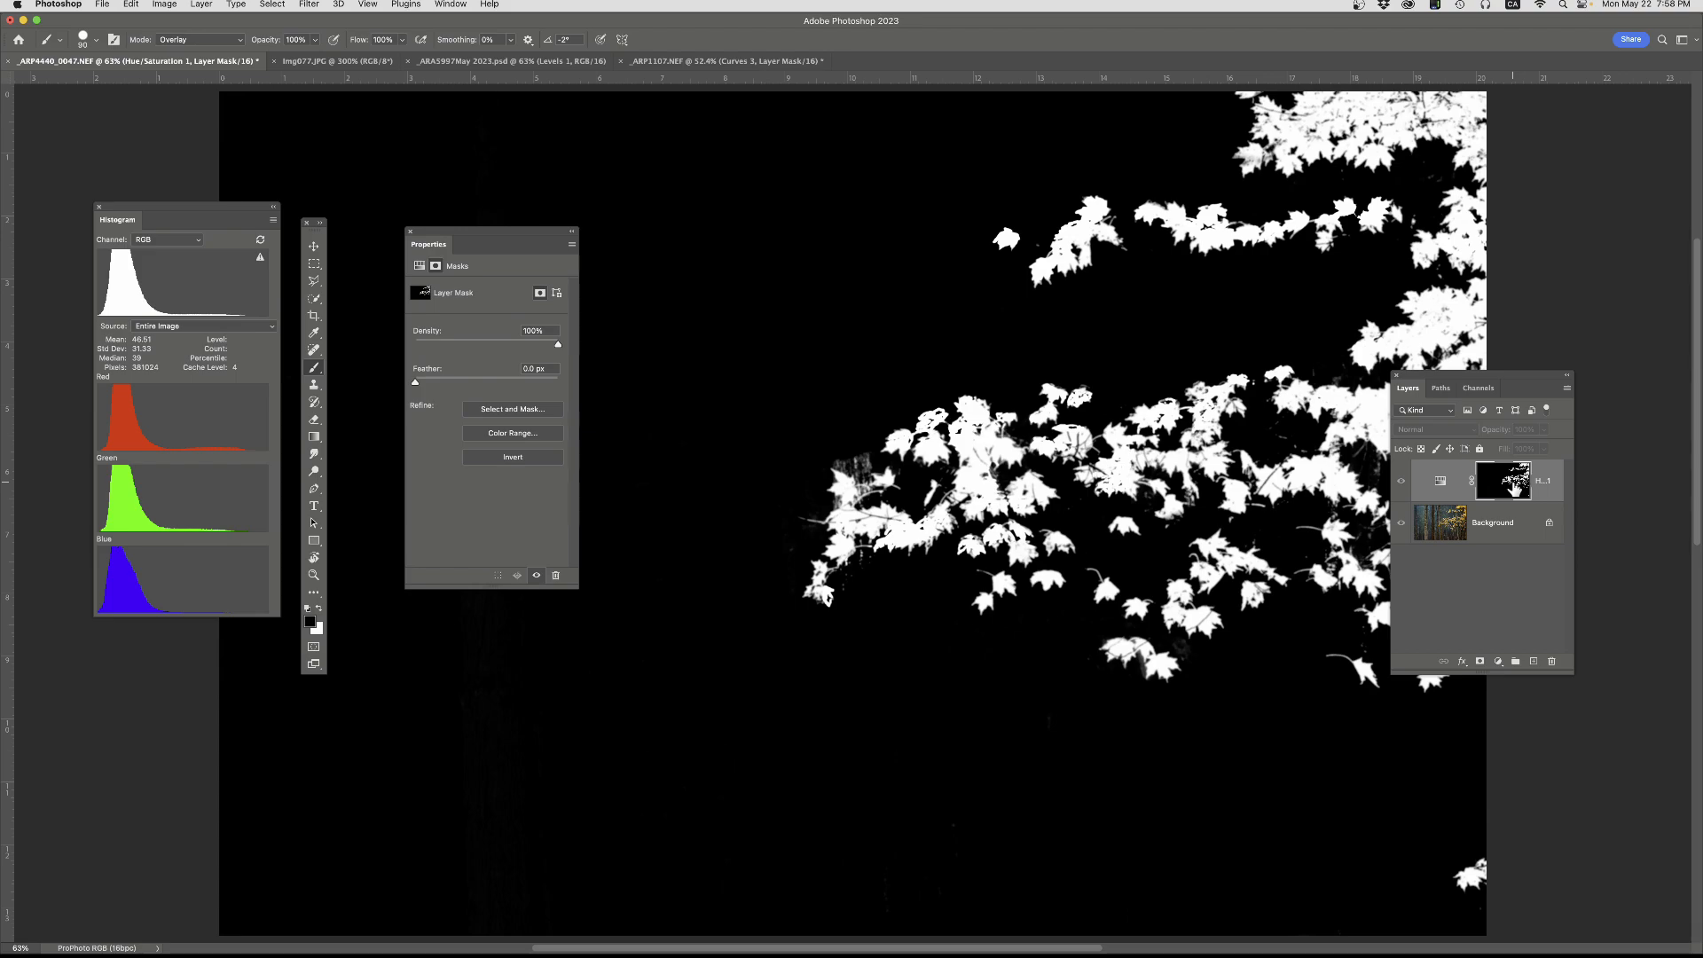
left_click(1513, 487, "alt")
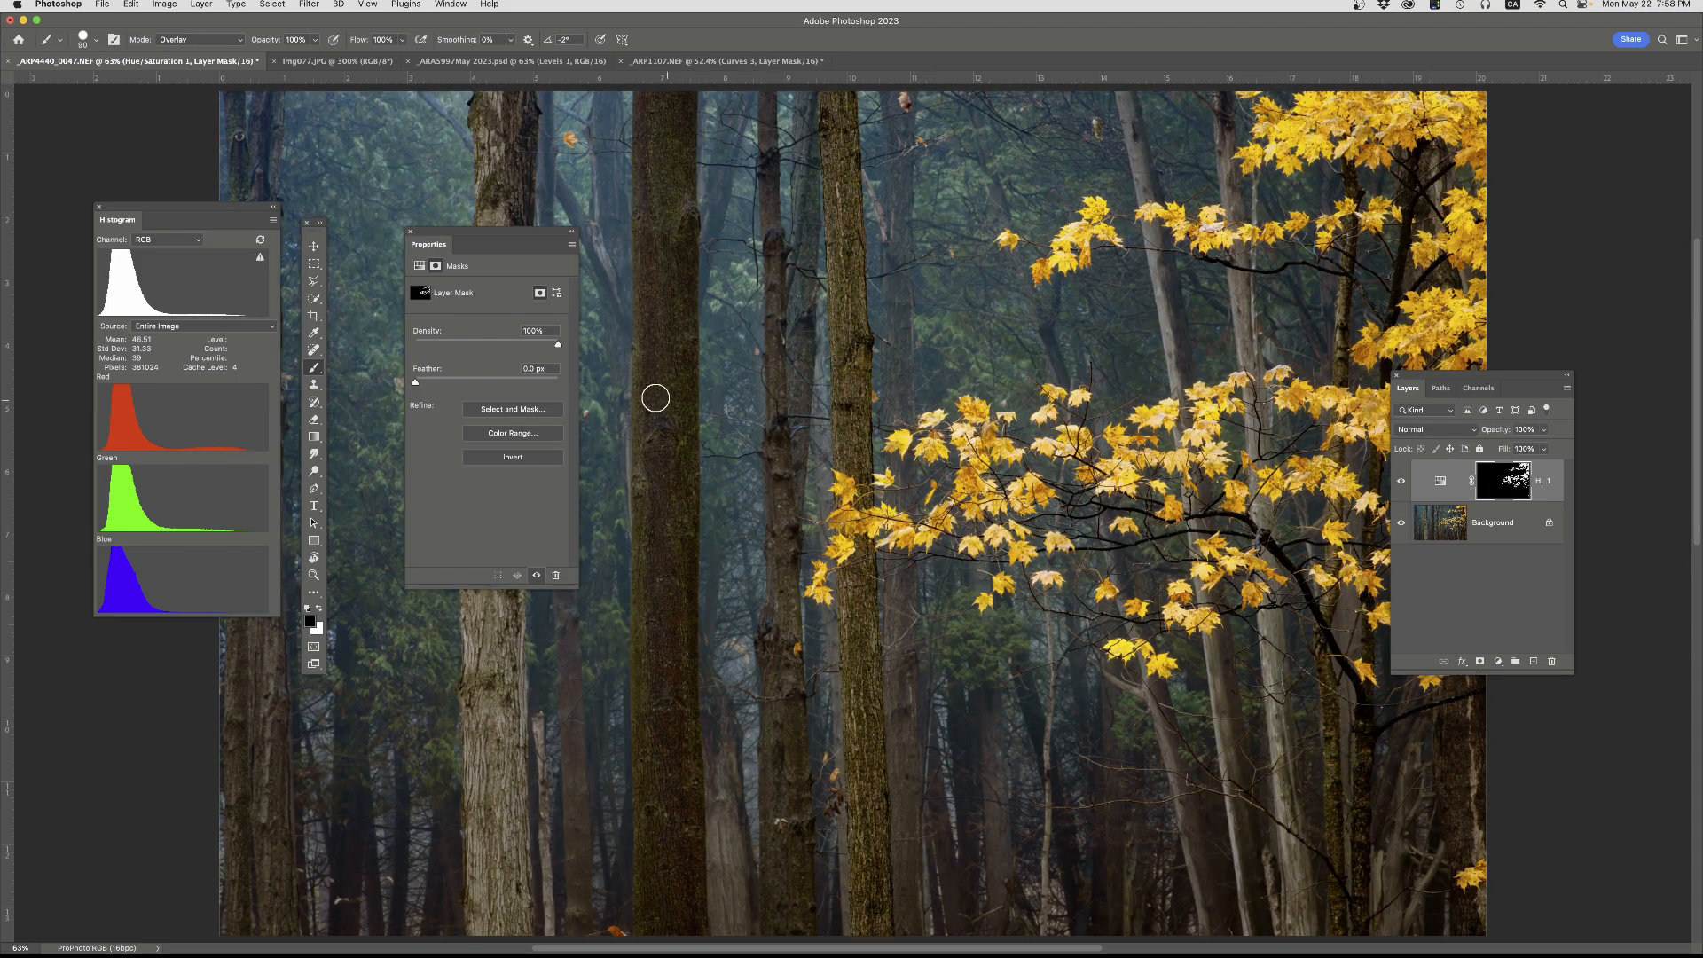
left_click(1437, 483)
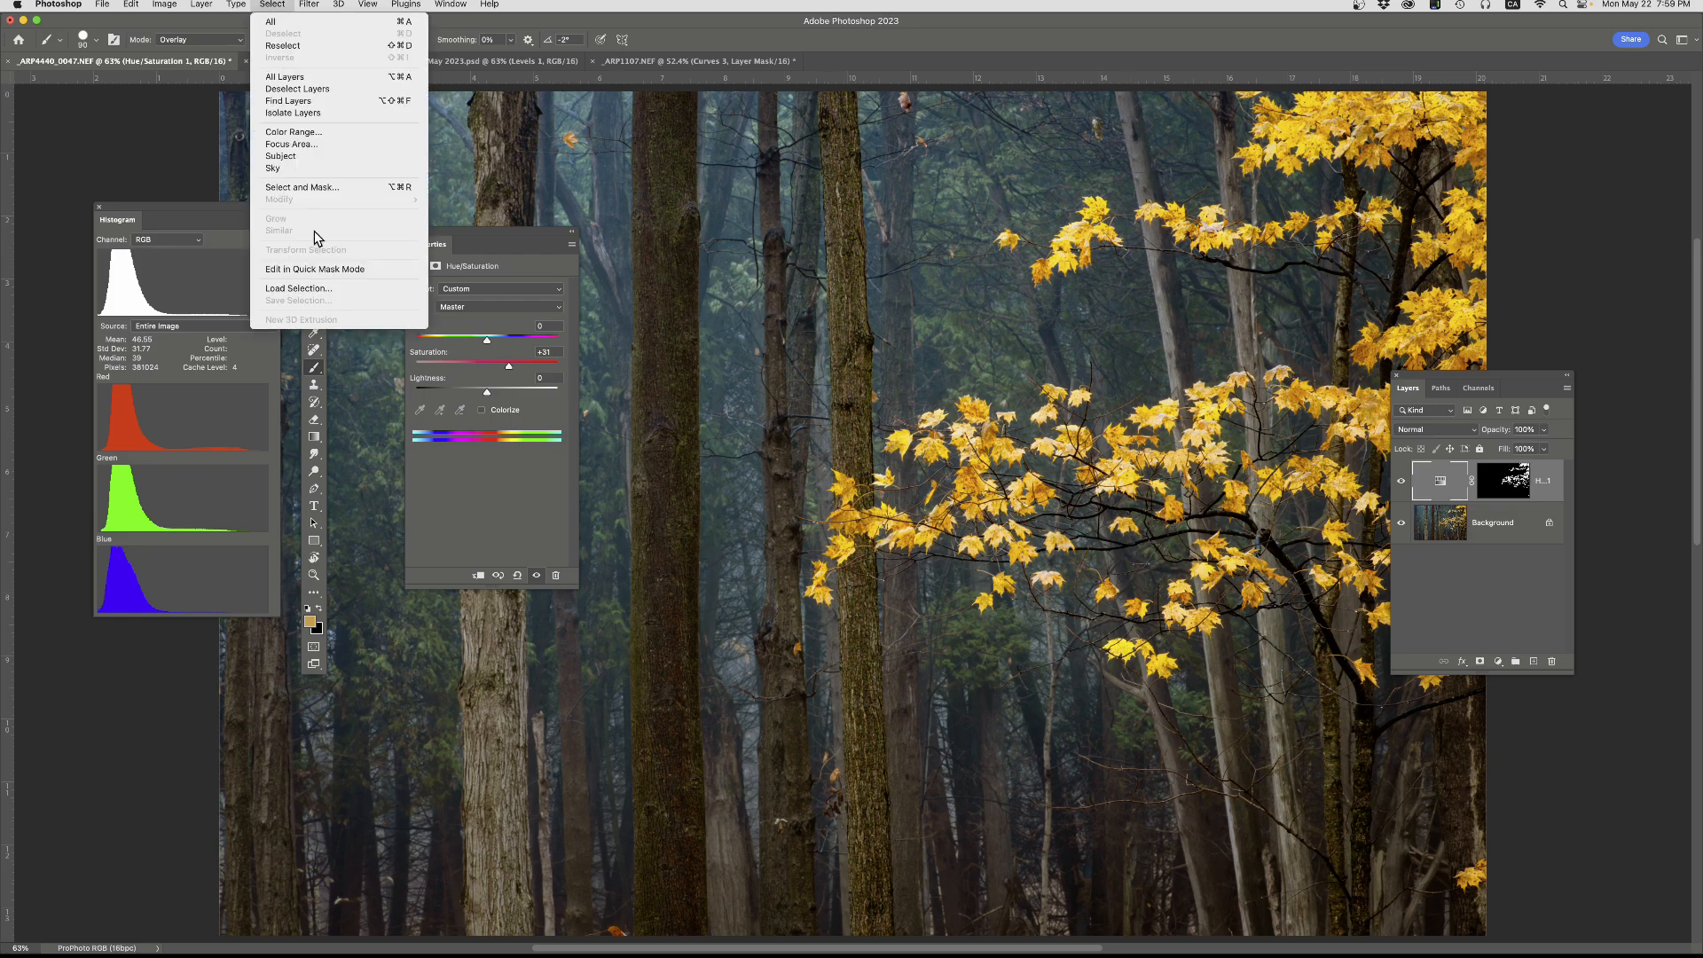
- Load the saved leaf selection inverted as a new selection covering everything except the yellow leaves
left_click(311, 289)
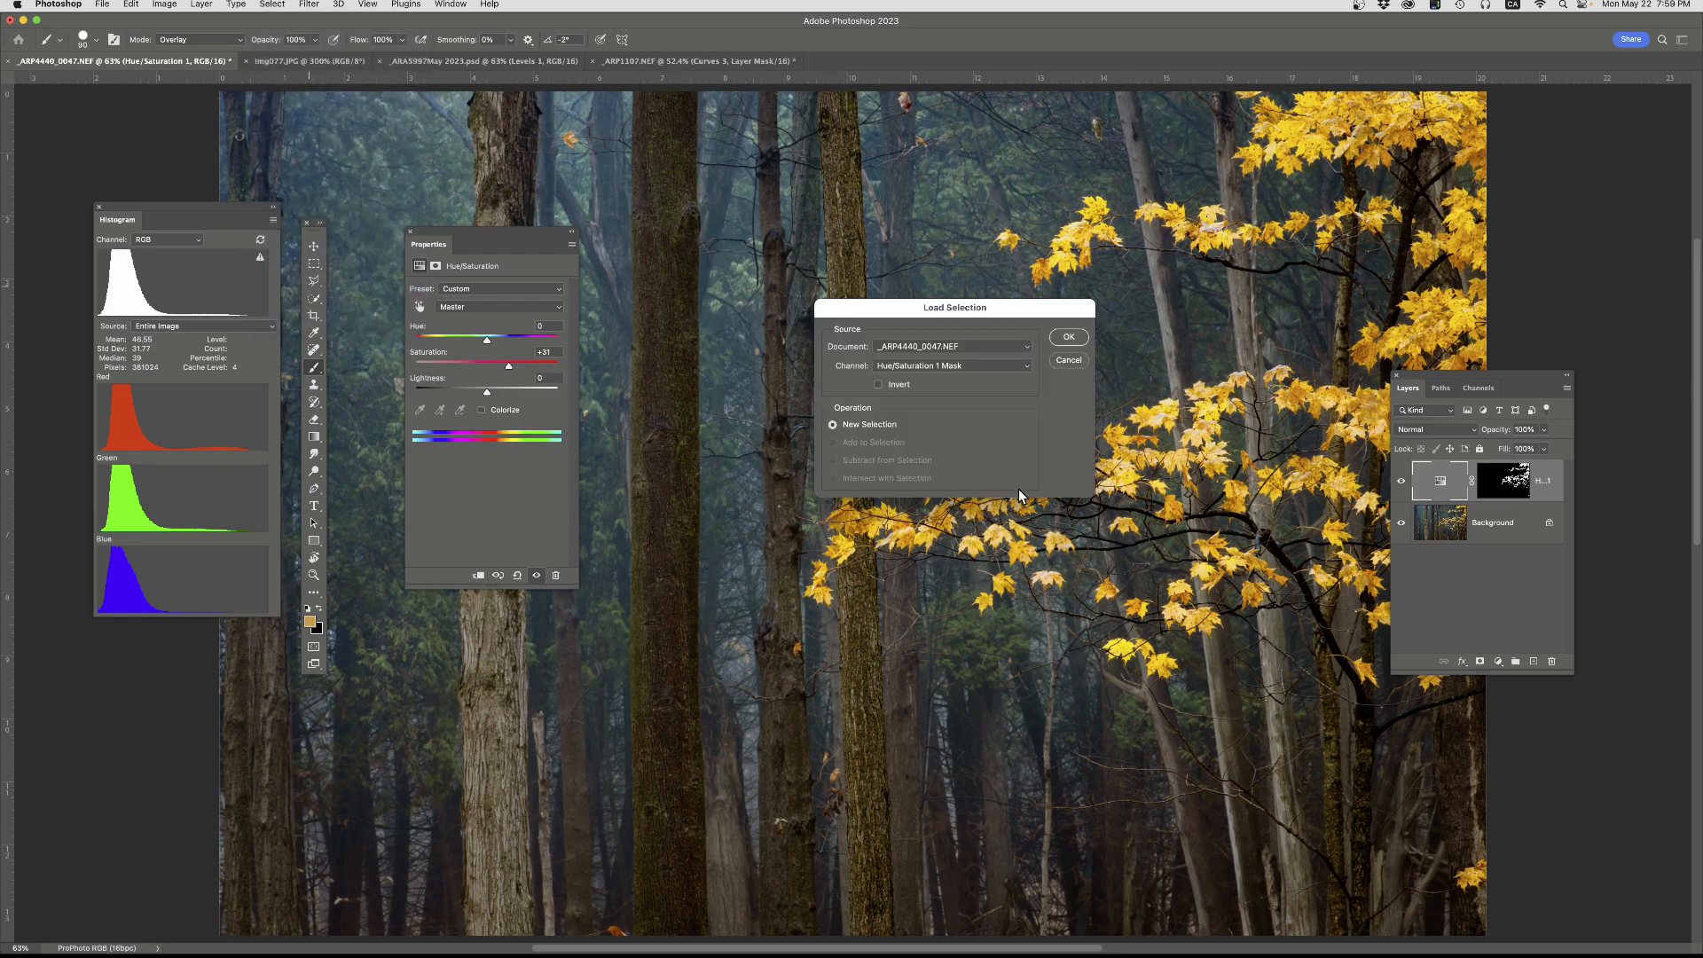
left_click(970, 366)
left_click(932, 402)
left_click(1067, 336)
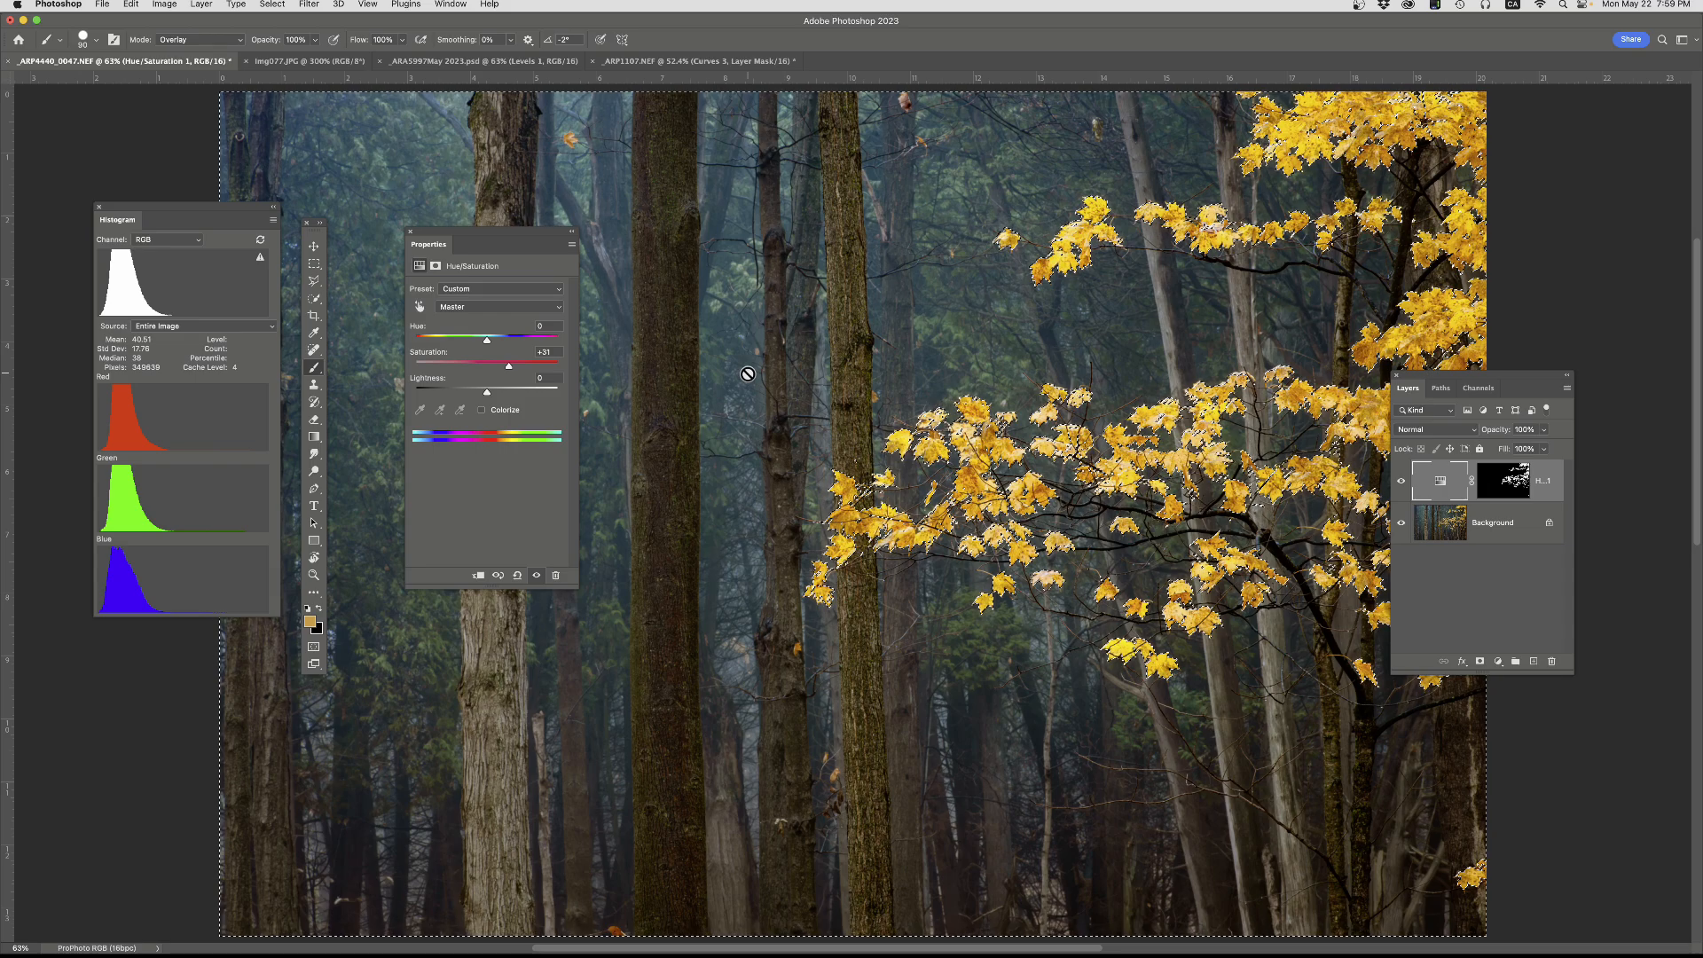
- Add a Curves adjustment layer masked by the inverted selection, and darken the forest's darker tones while anchoring the brighter part of the RGB curve
left_click(1498, 662)
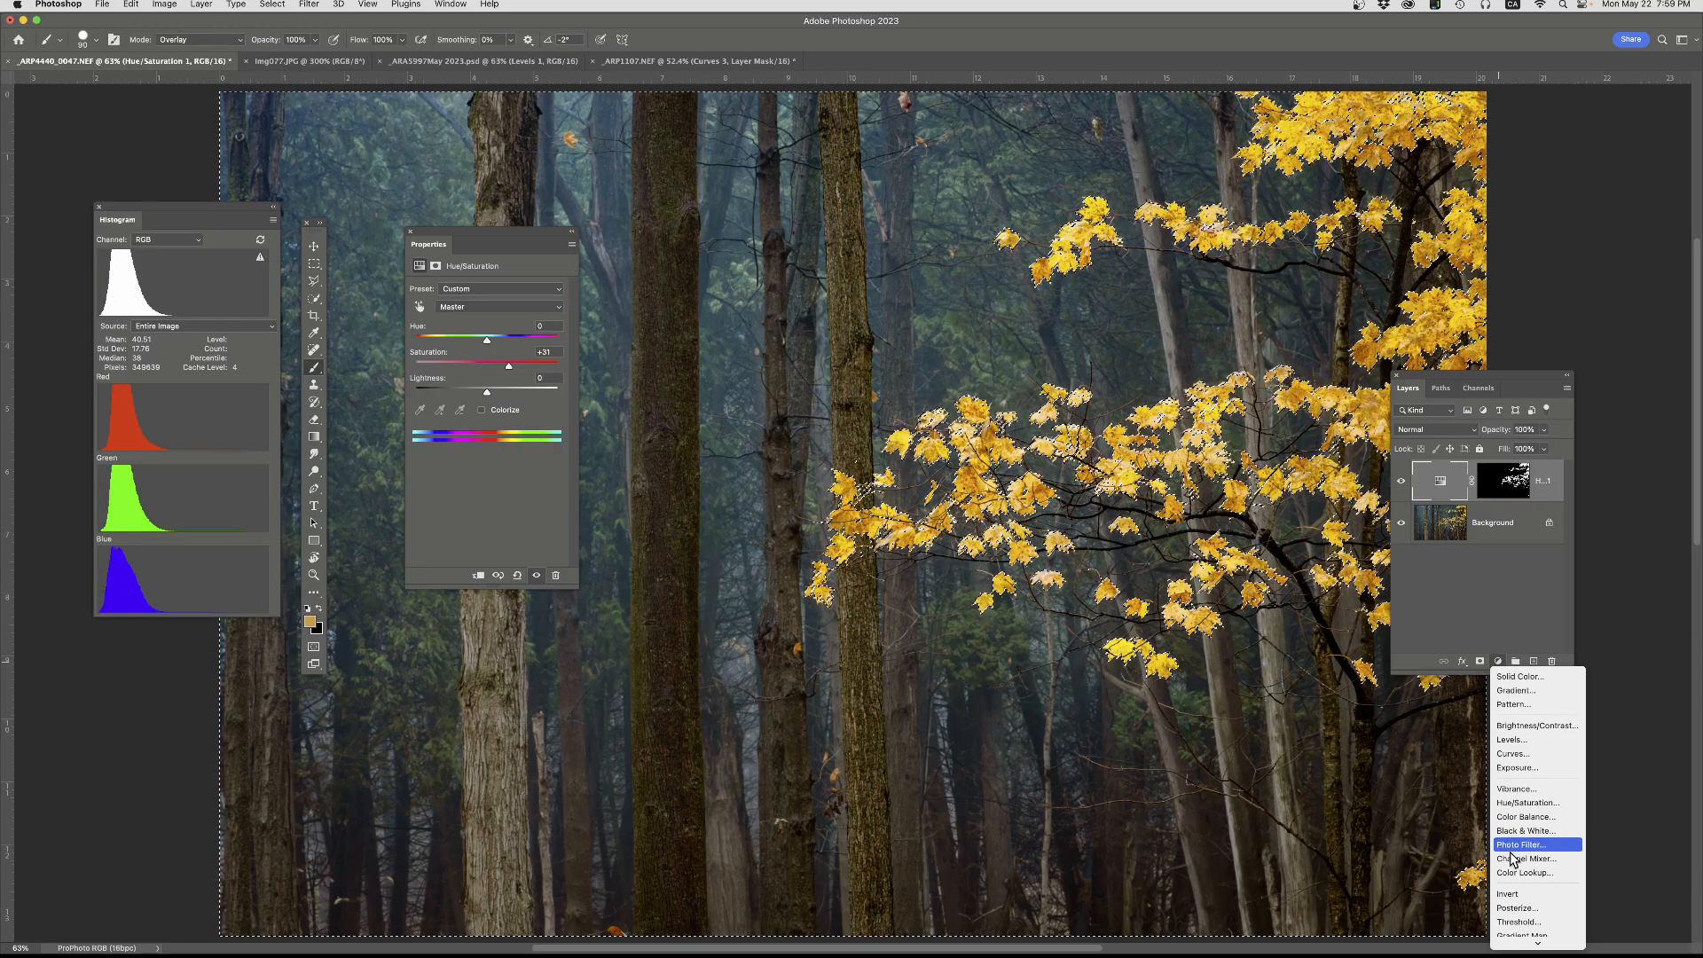
left_click(1518, 753)
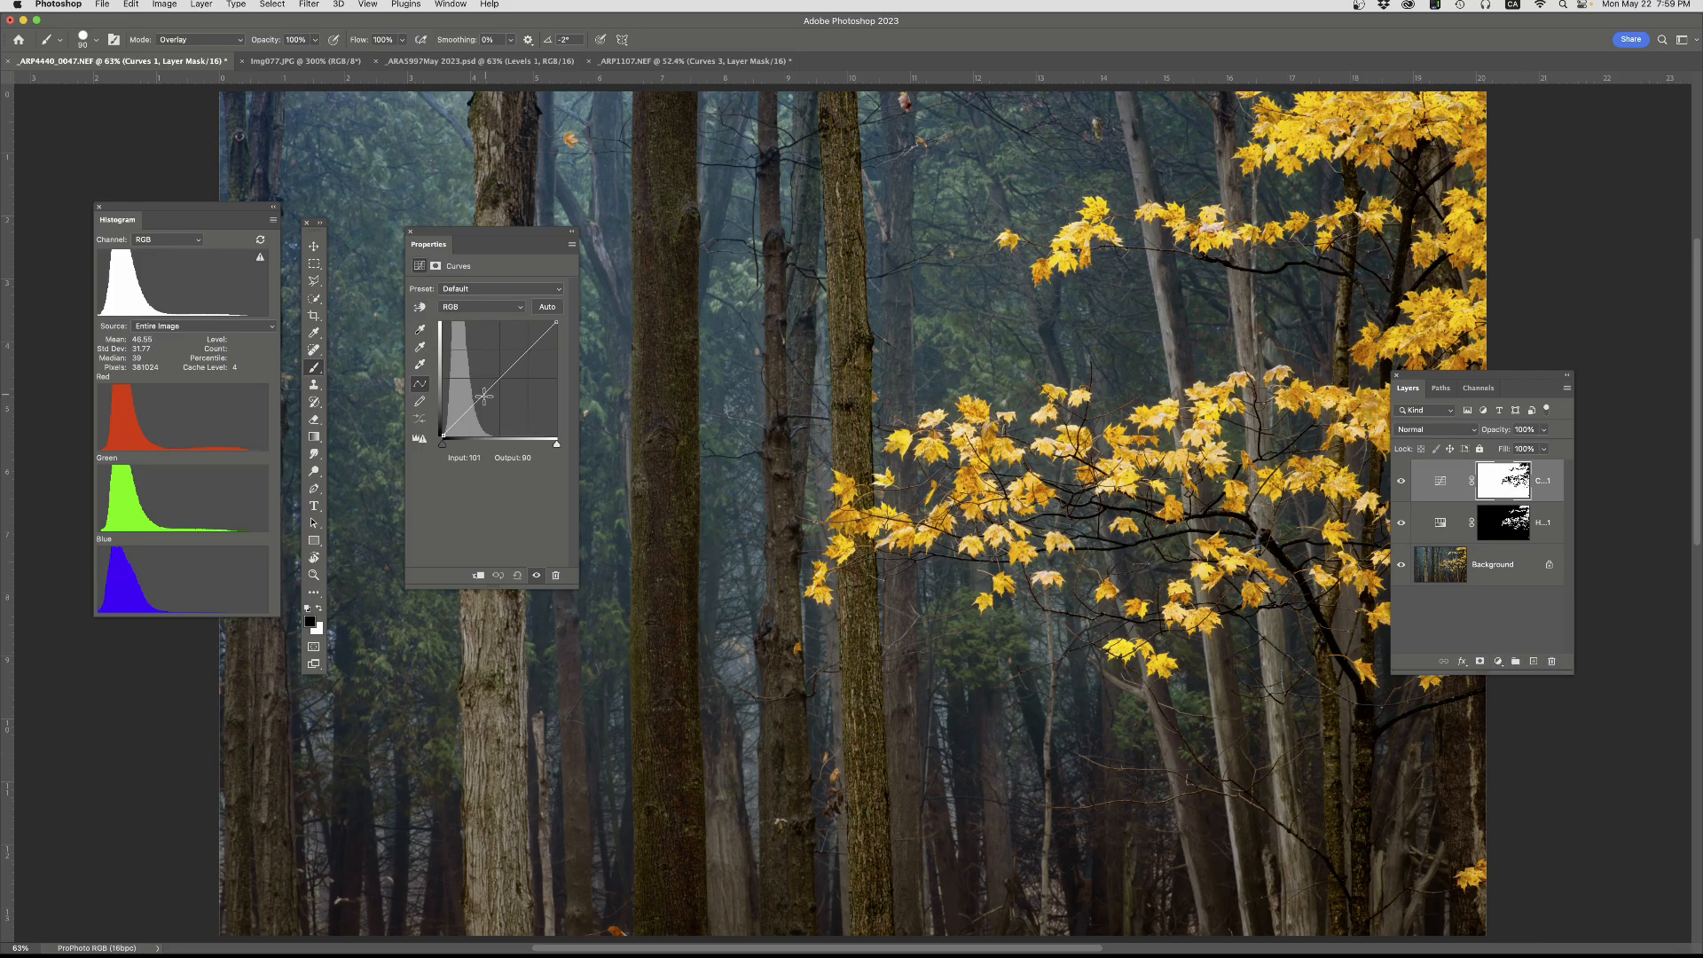
left_click_drag(485, 394, 510, 368)
left_click(512, 368)
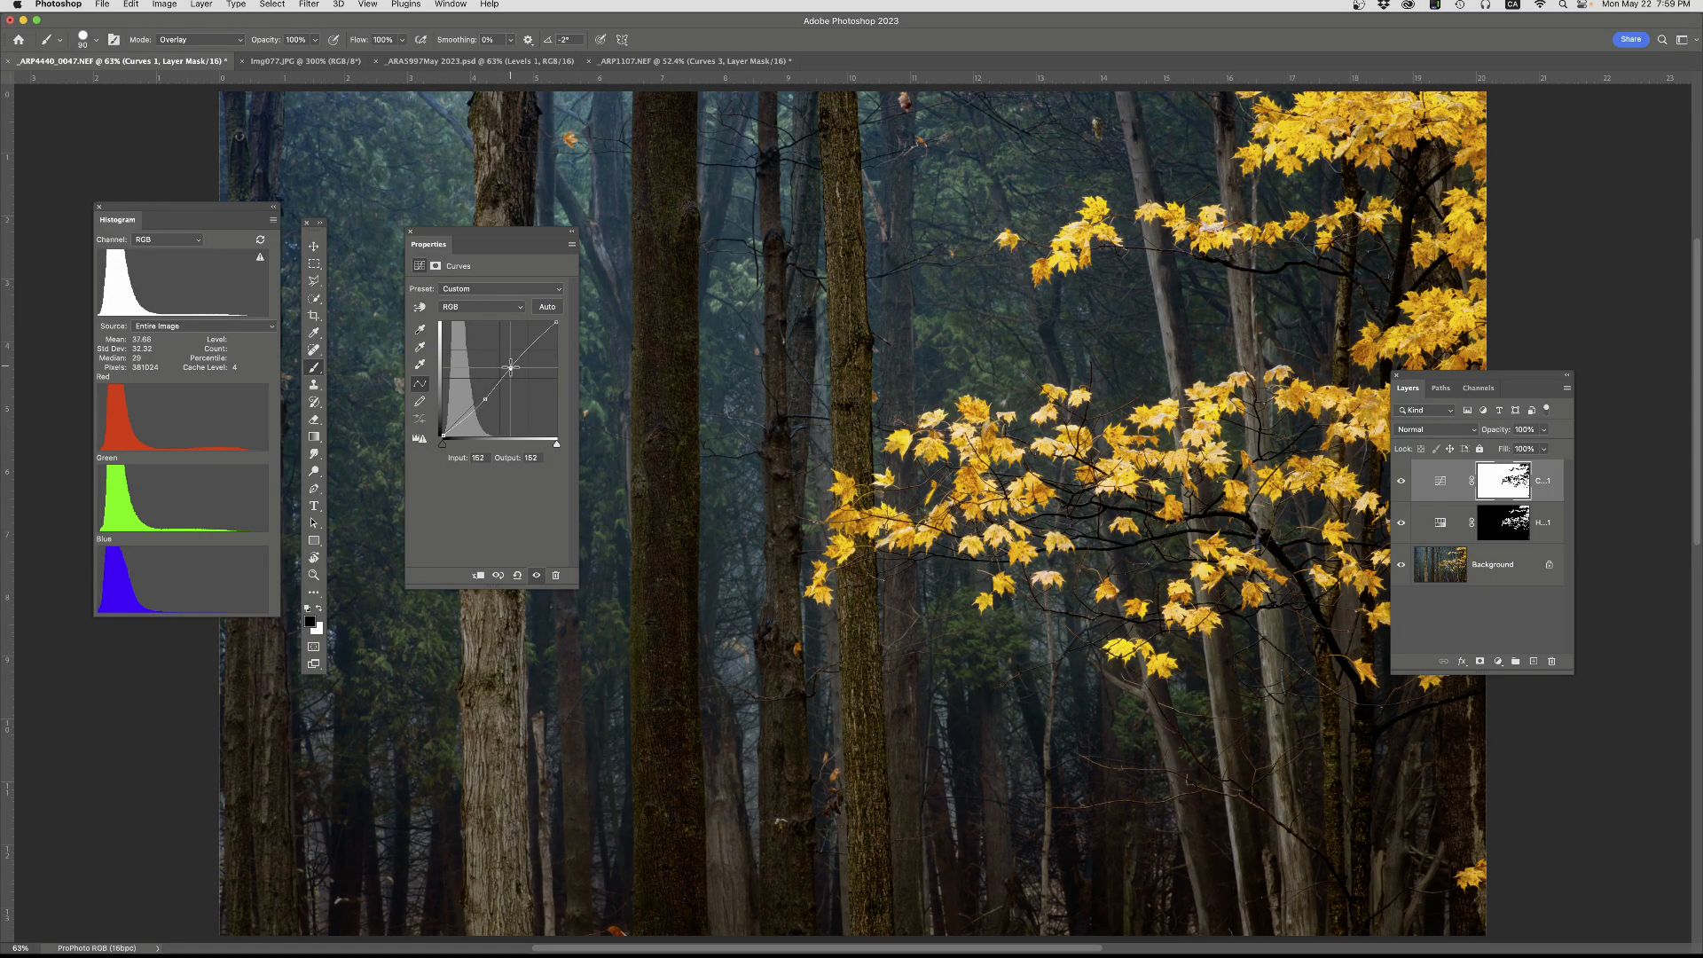
- Lower the Curves layer's Blue channel from input 91 to an output of about 75, and select the layer's mask
left_click(481, 309)
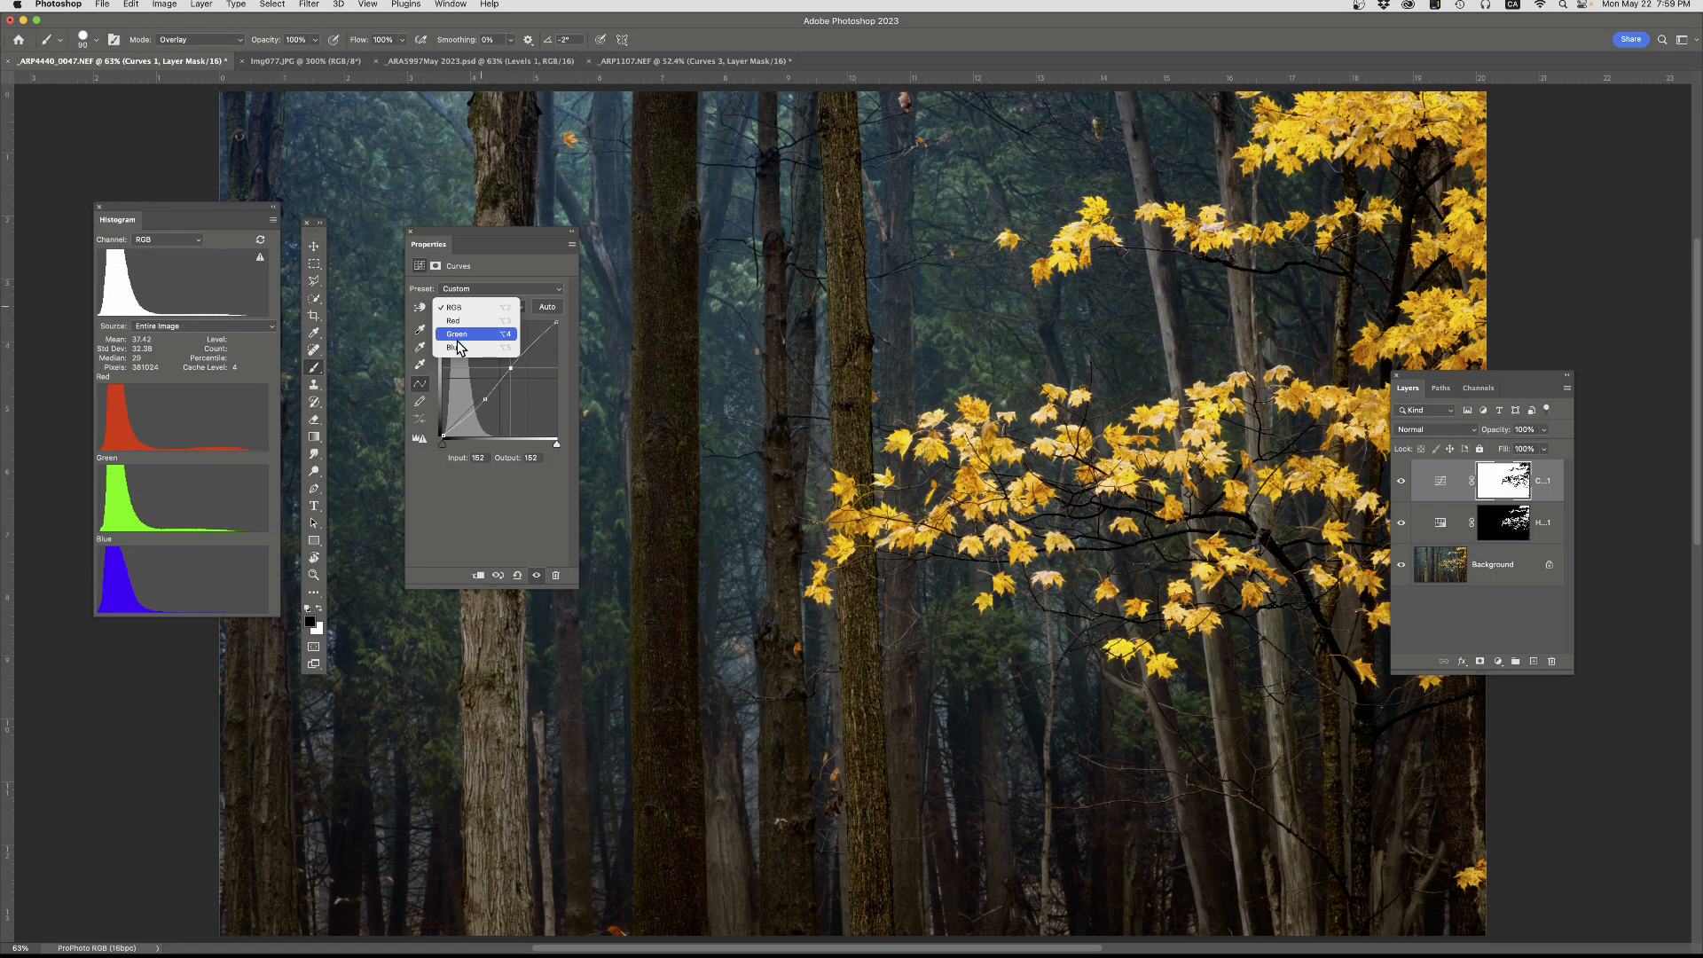
left_click(483, 346)
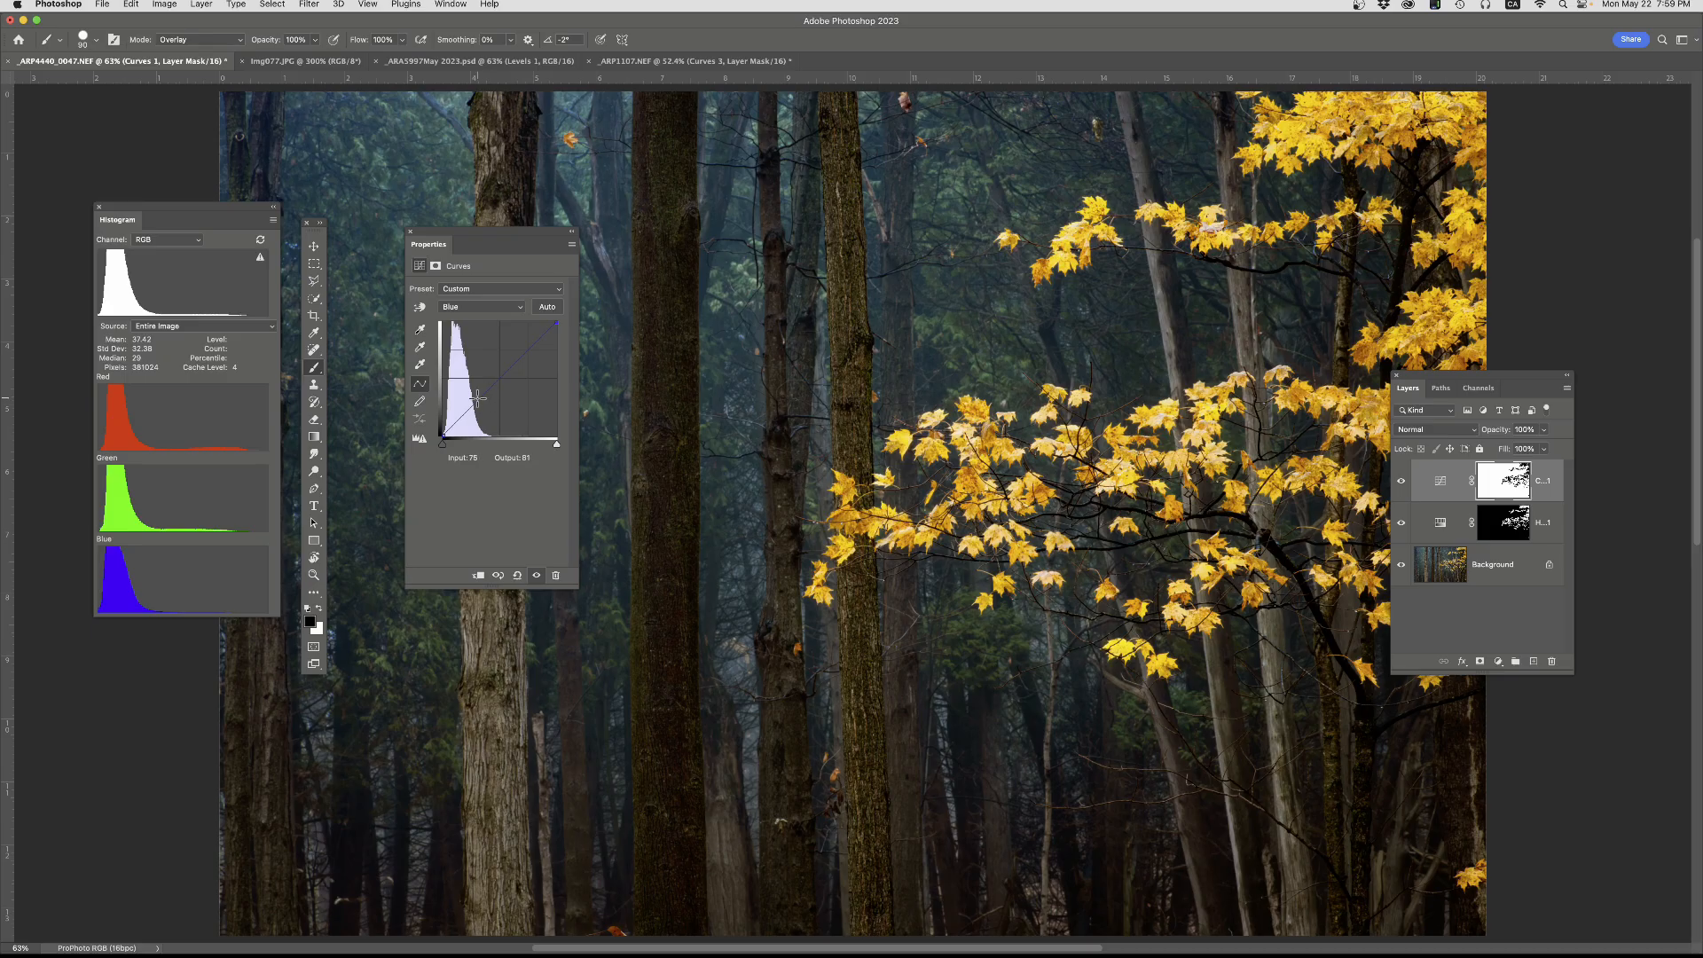
left_click(481, 401)
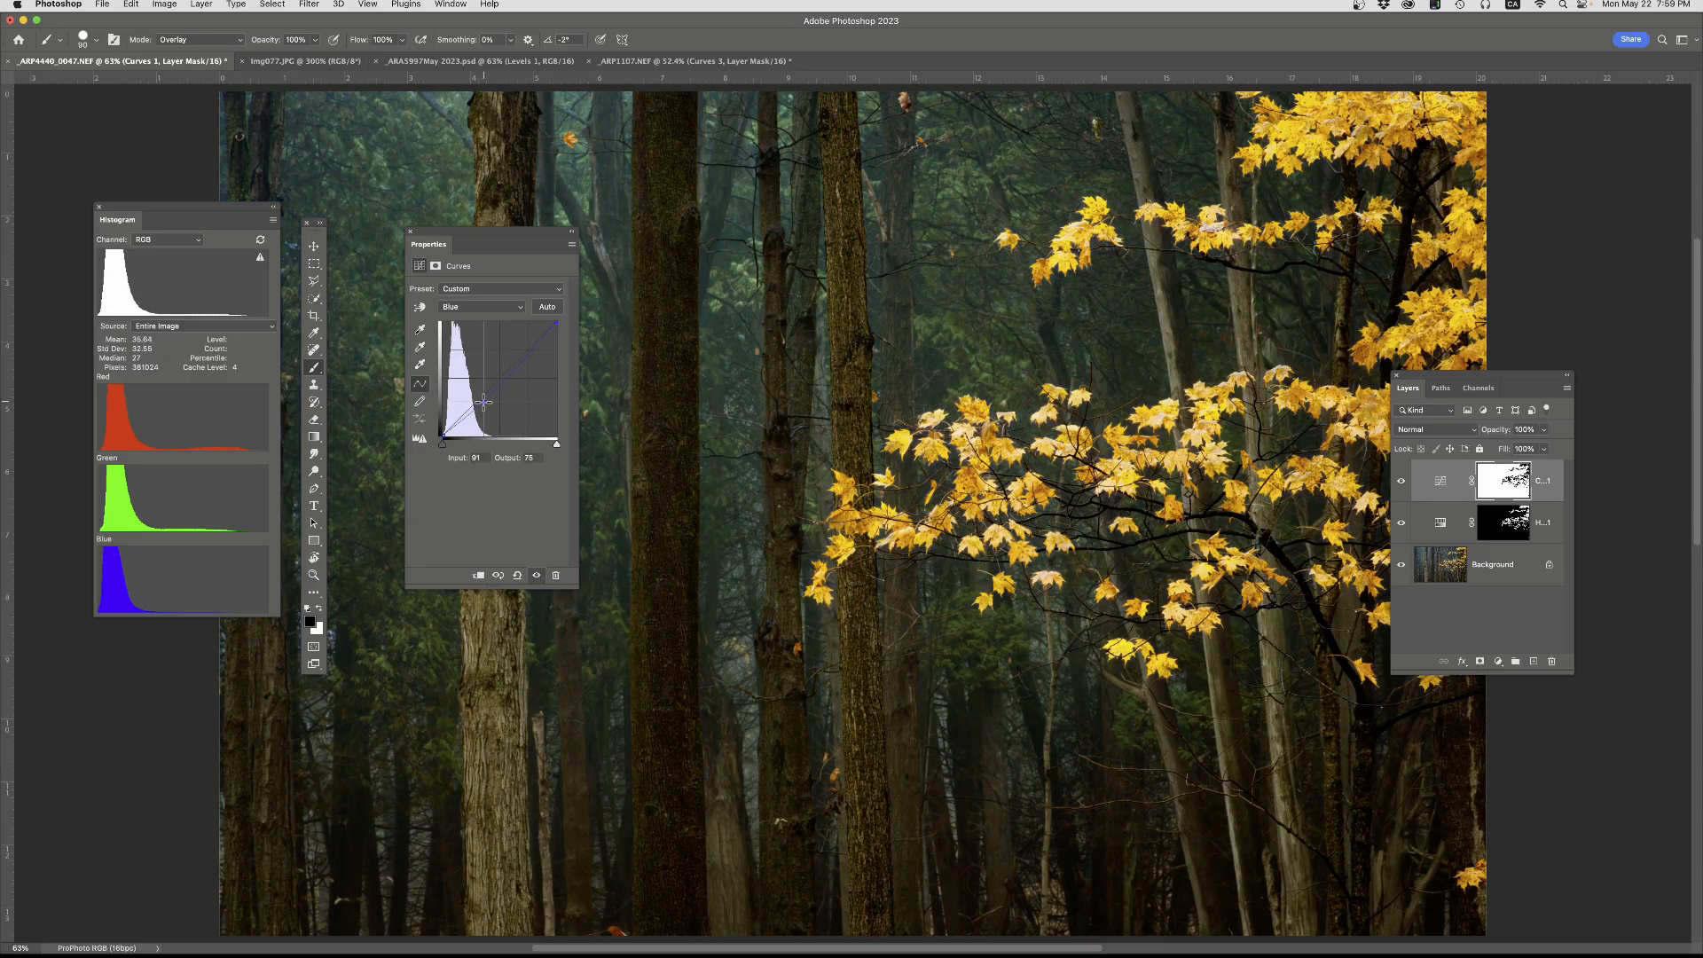
left_click_drag(480, 400, 484, 402)
left_click(1516, 486)
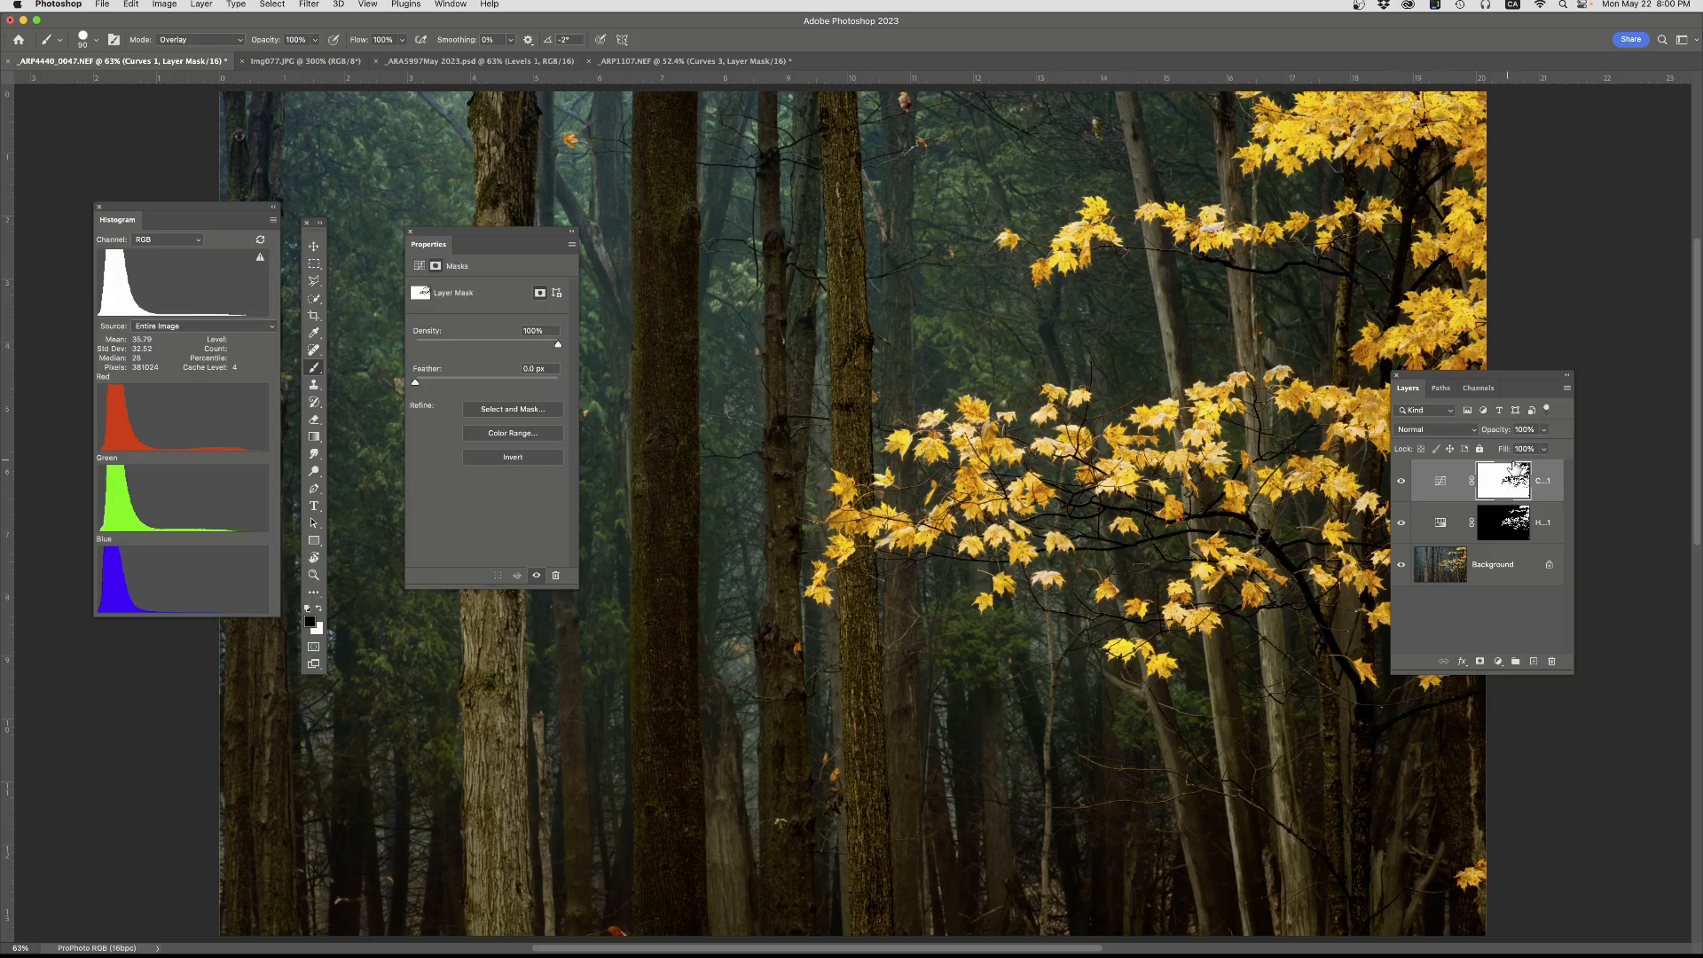